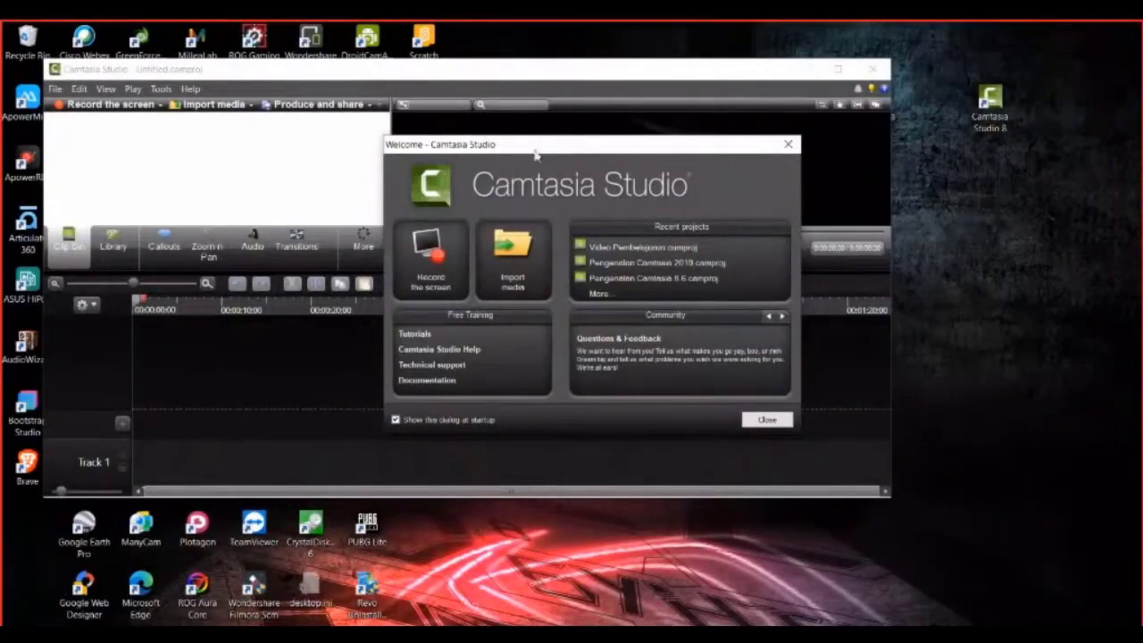
- Close the Welcome dialog and set up the editor maximized with a slightly taller timeline area
{"action": "left_click_drag", "start_coordinate": [536, 155], "coordinate": [541, 193]}
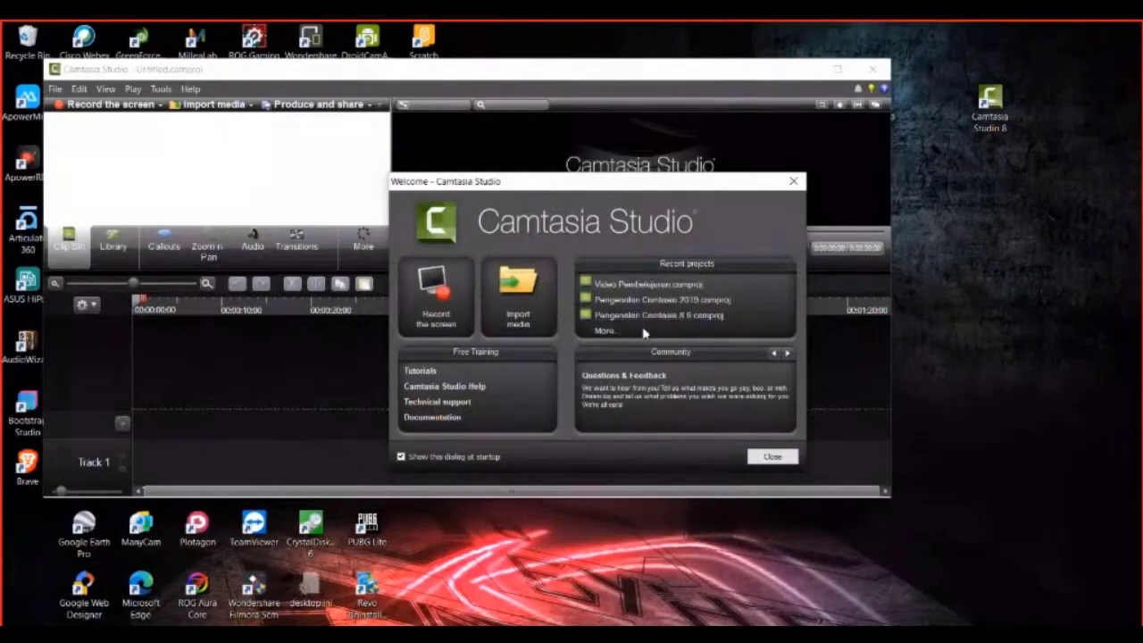
{"action": "left_click", "coordinate": [770, 456]}
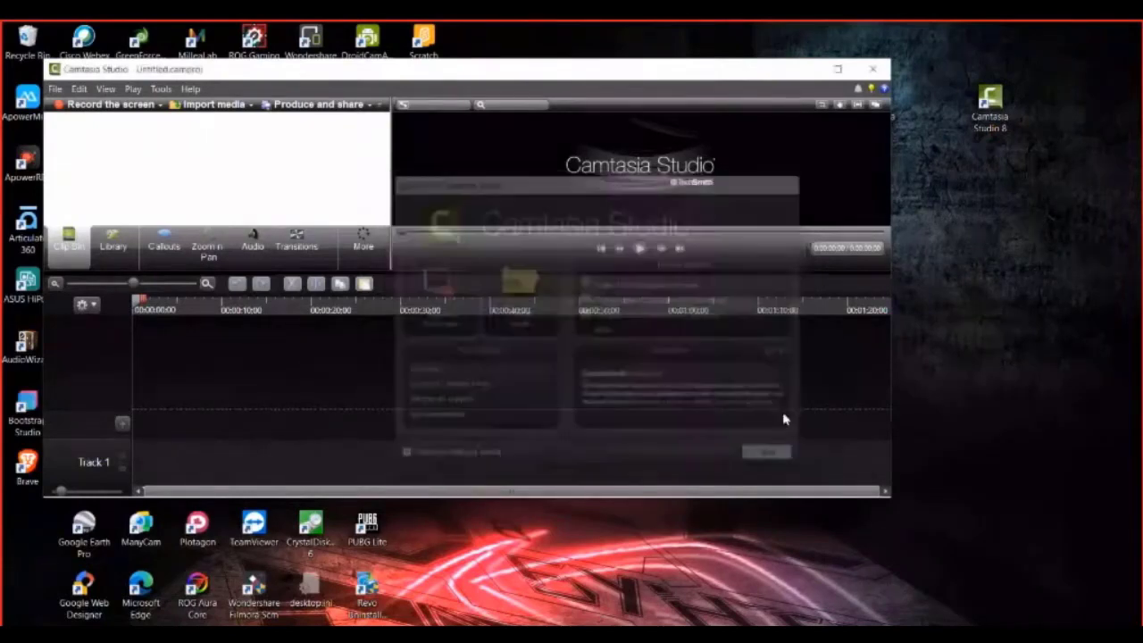
{"action": "left_click", "coordinate": [838, 68]}
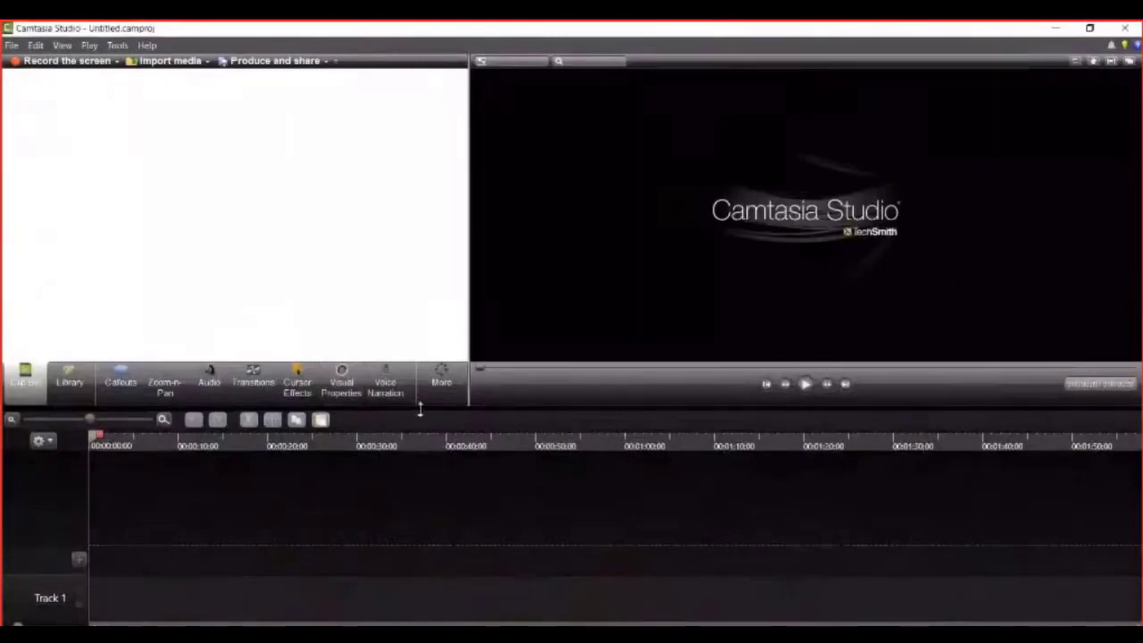
{"action": "left_click_drag", "start_coordinate": [420, 409], "coordinate": [420, 405]}
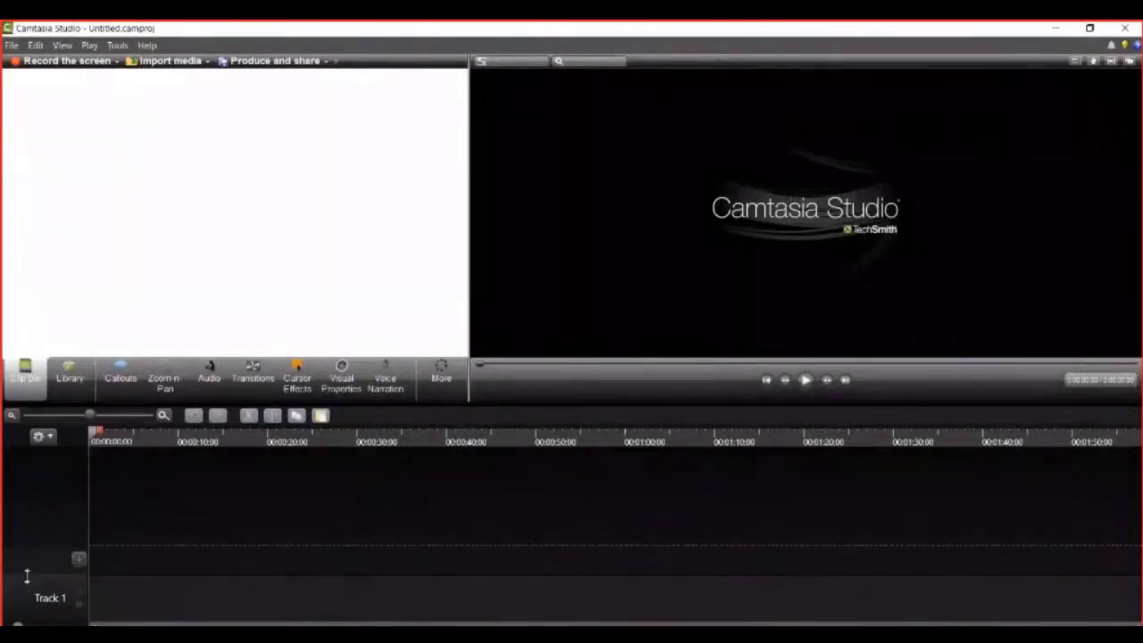
{"action": "left_click_drag", "start_coordinate": [27, 577], "coordinate": [27, 563]}
- Scrub the timeline playhead to about 20 seconds and return it to the start
{"action": "left_click", "coordinate": [209, 442]}
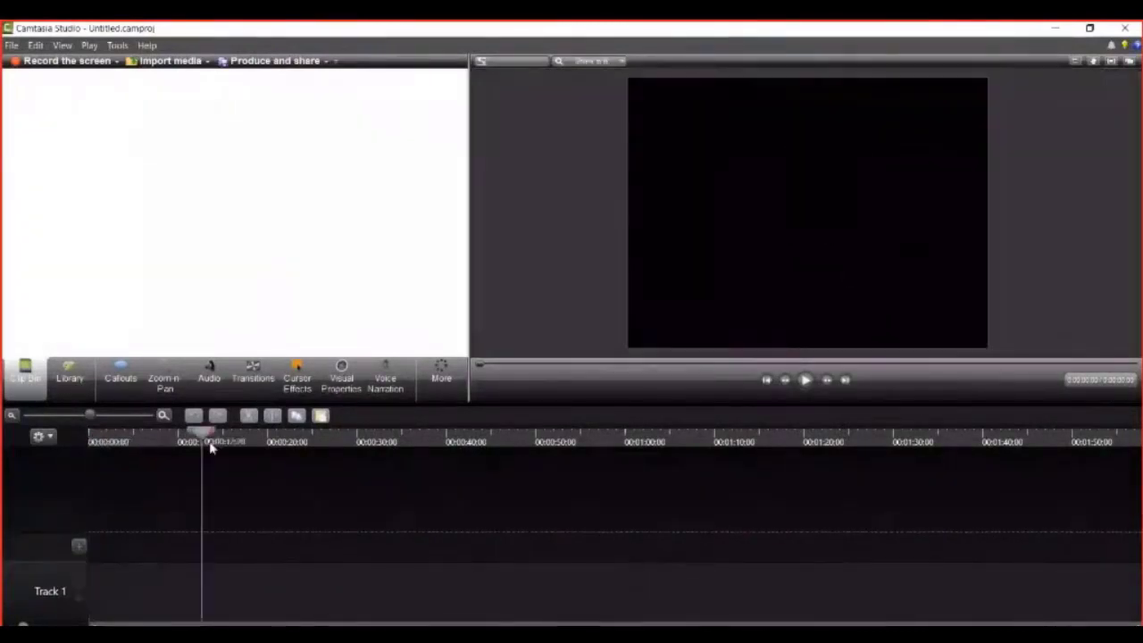
{"action": "left_click_drag", "start_coordinate": [214, 449], "coordinate": [270, 509]}
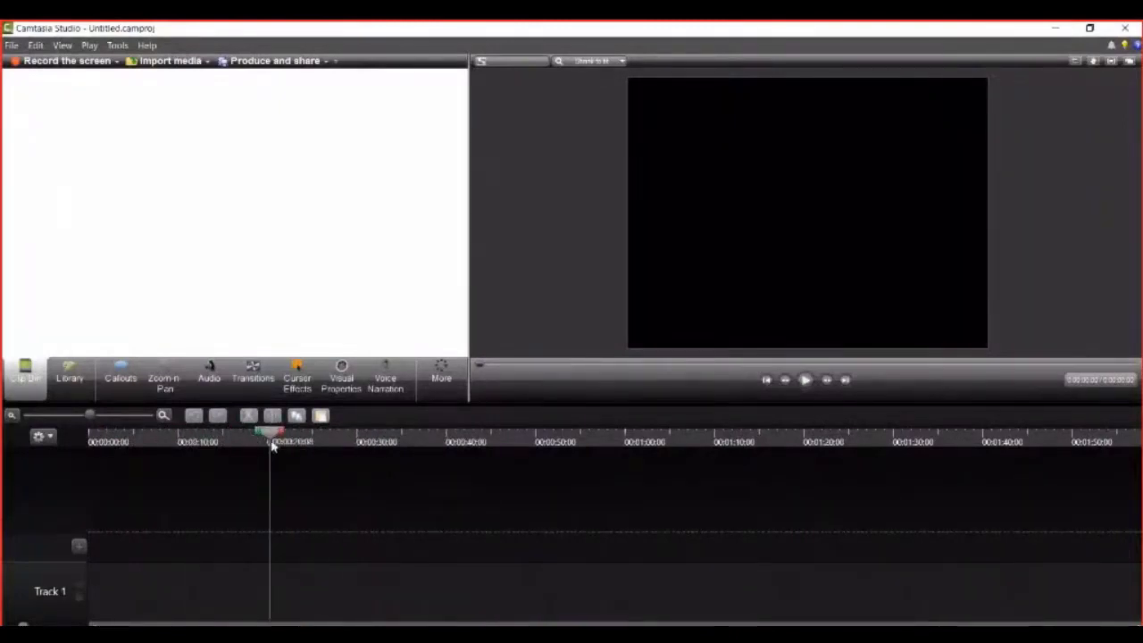
{"action": "key", "text": "ctrl+Home"}
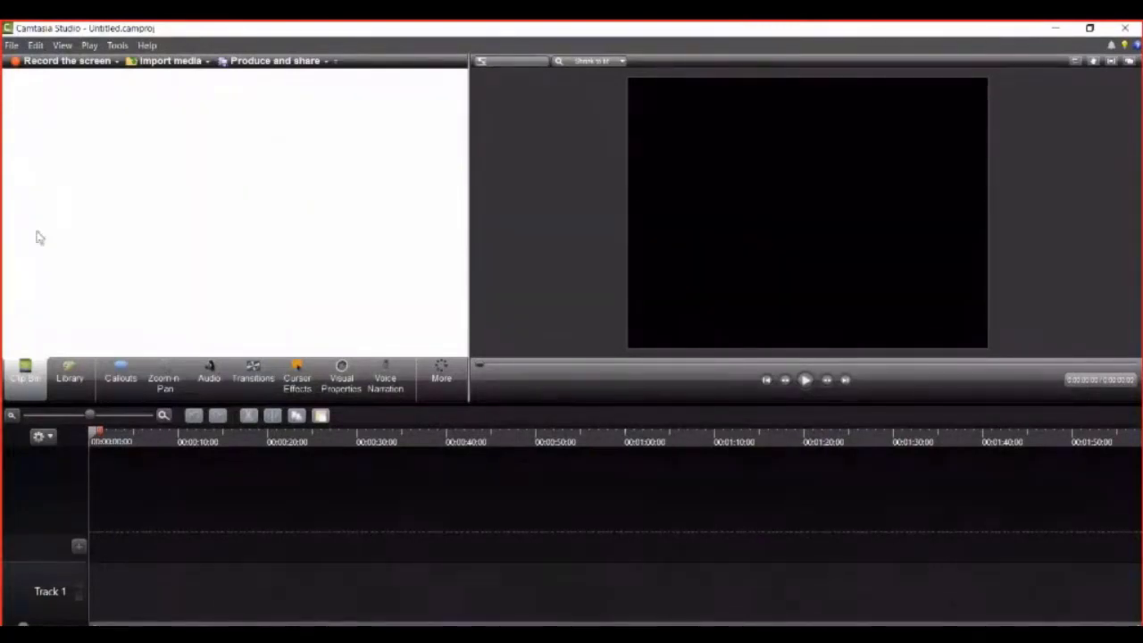
- Browse the music and theme folders in the Library, including the contents of Theme - Calling Lights
{"action": "left_click", "coordinate": [69, 377]}
{"action": "left_click", "coordinate": [8, 268]}
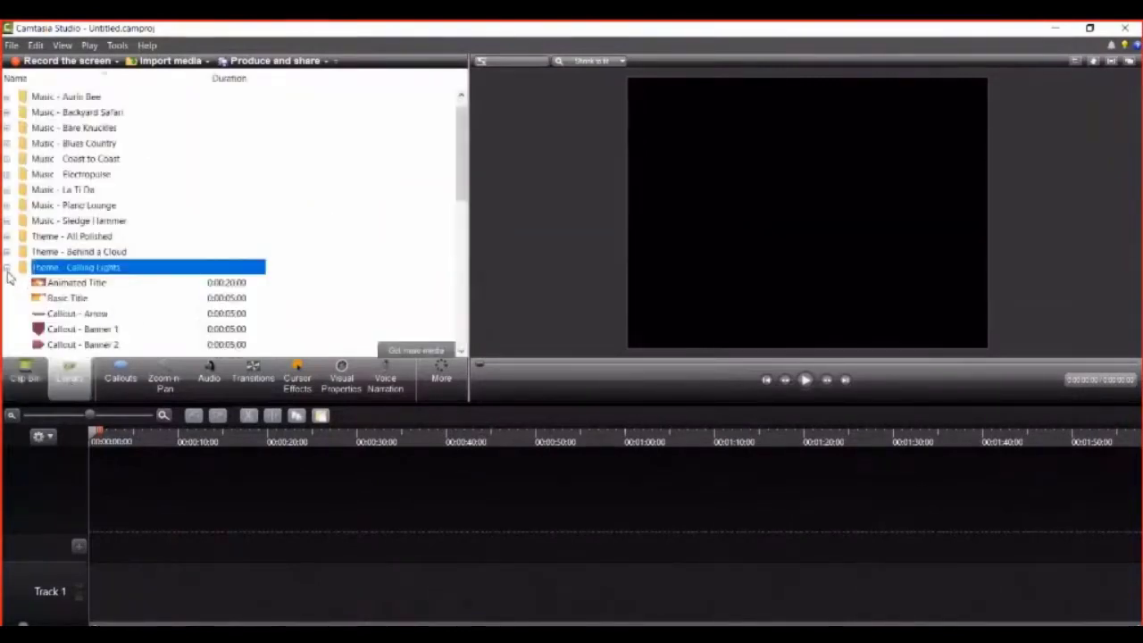
{"action": "left_click", "coordinate": [7, 270]}
{"action": "scroll", "coordinate": [322, 228], "scroll_direction": "down", "scroll_amount": 3}
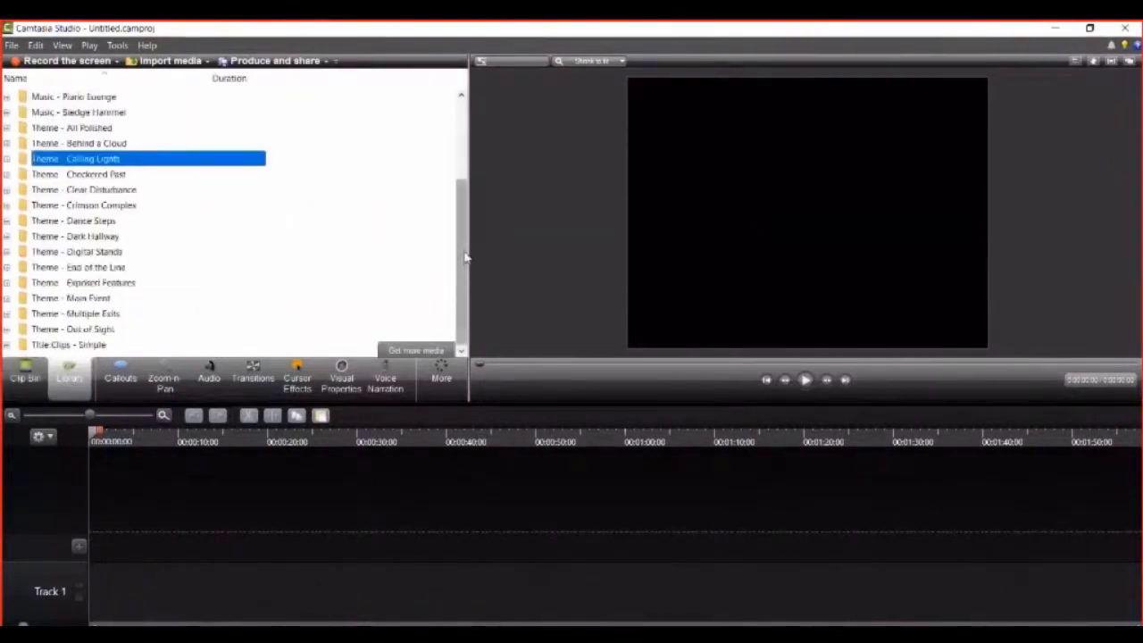
{"action": "left_click_drag", "start_coordinate": [465, 259], "coordinate": [464, 170]}
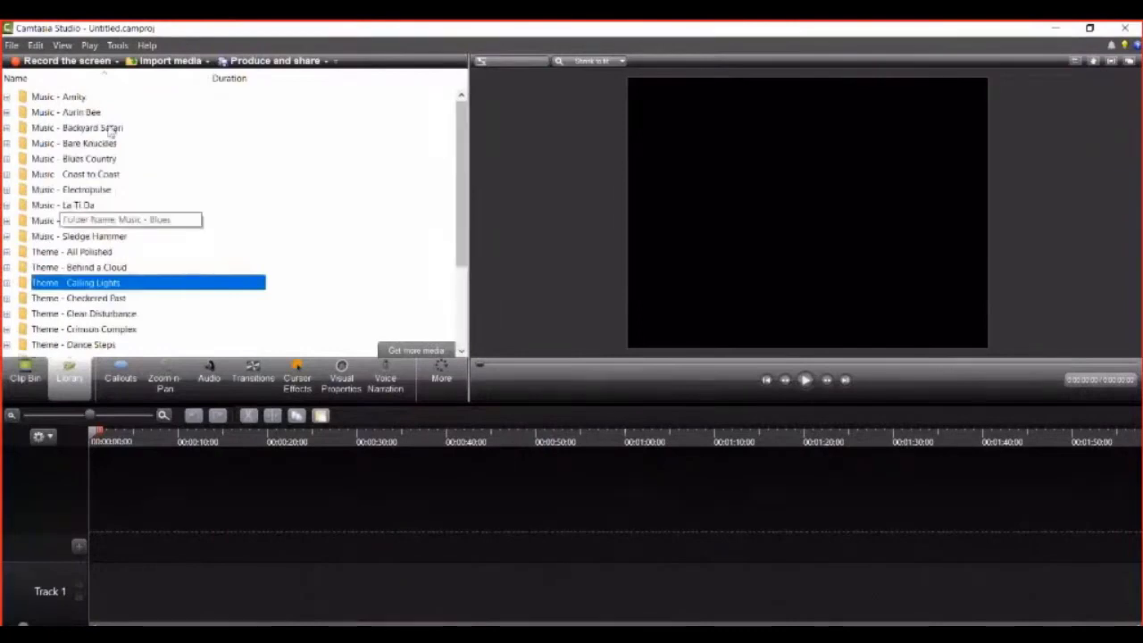
- Examine the full gallery of callout shapes, including text shapes, sketch motion and special callouts
{"action": "left_click", "coordinate": [123, 371]}
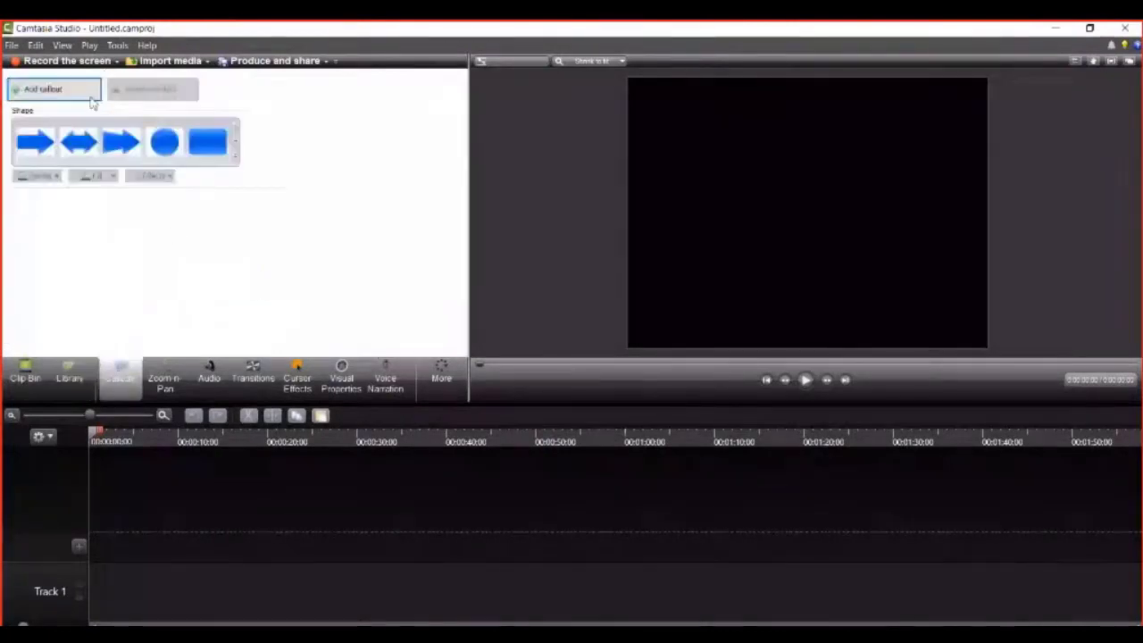
{"action": "left_click", "coordinate": [236, 159]}
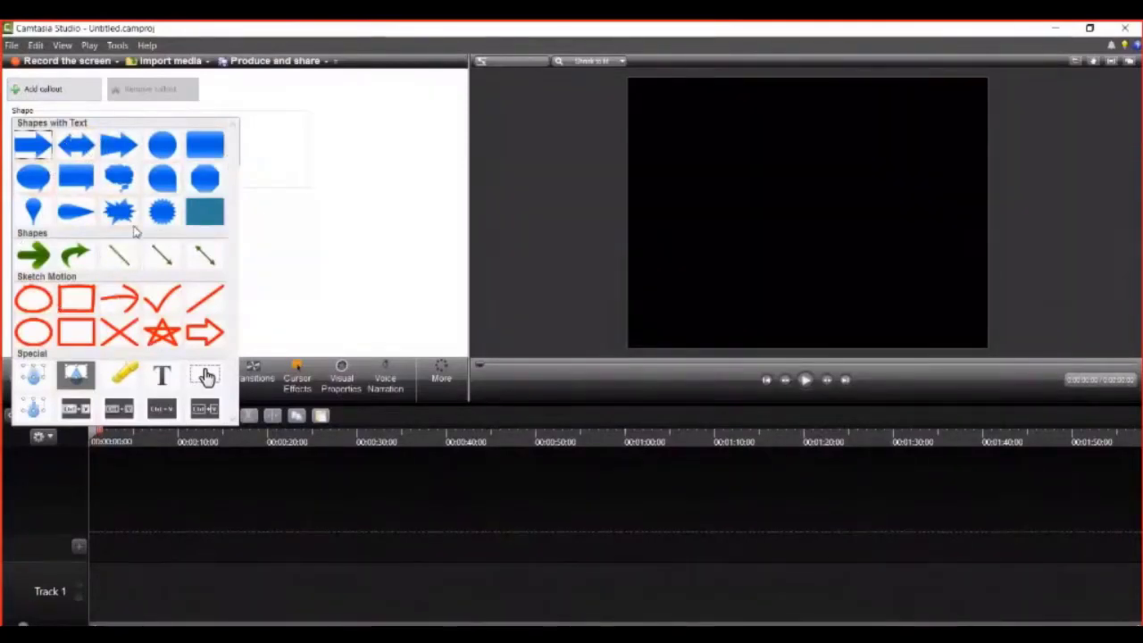
{"action": "left_click", "coordinate": [365, 245]}
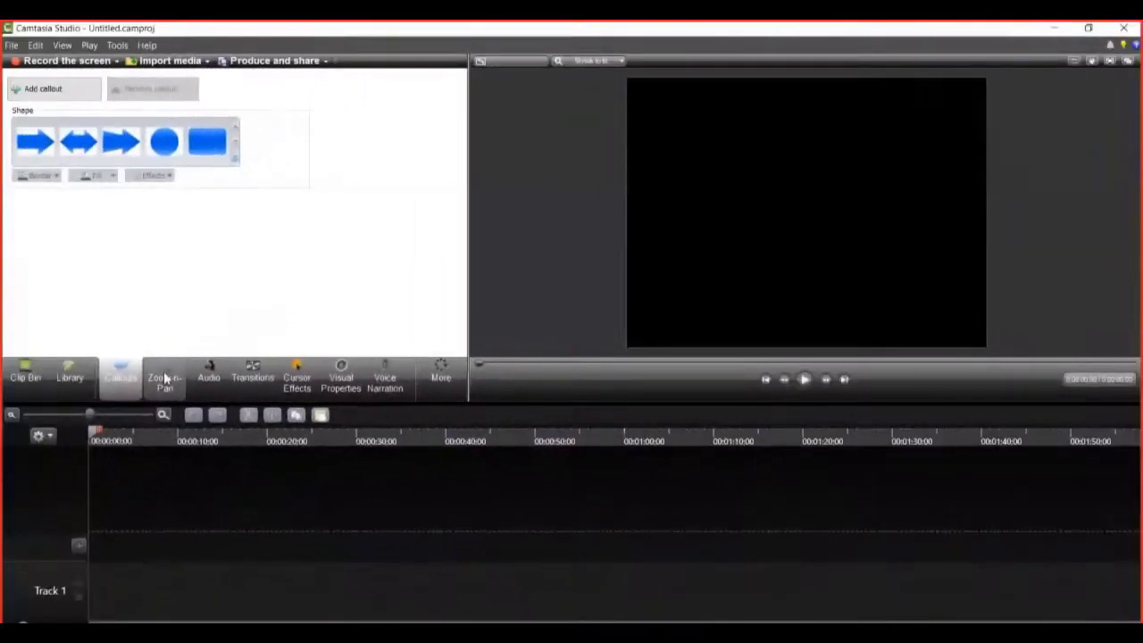
- Review the Zoom-n-Pan, Audio, Transitions, Cursor Effects and Visual Properties tools, ending back at the Clip Bin
{"action": "left_click", "coordinate": [165, 378]}
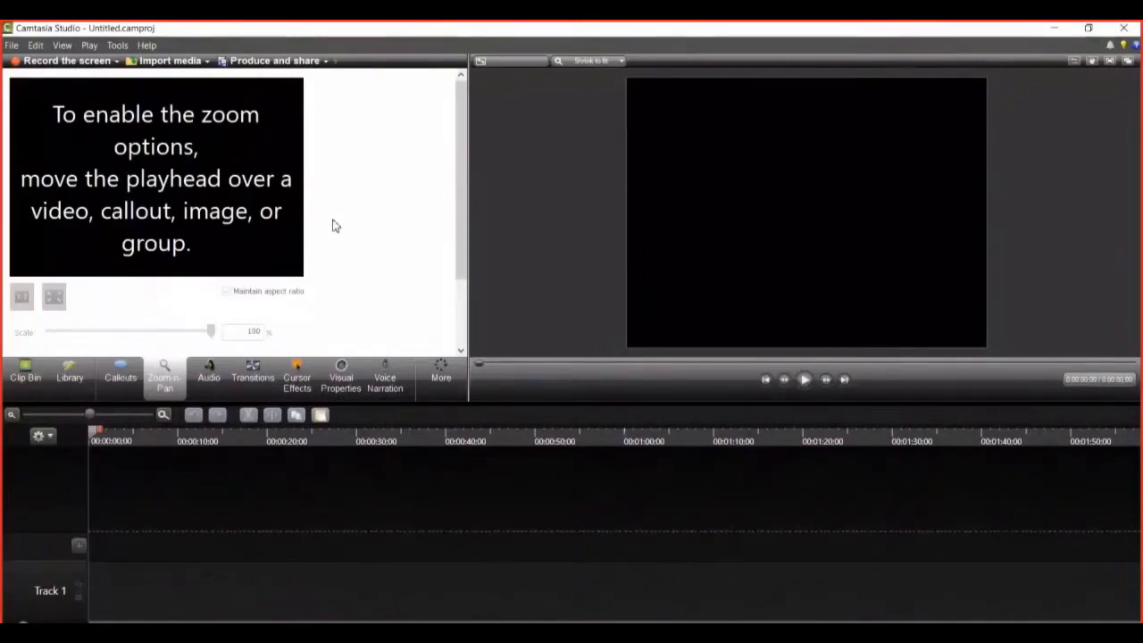
{"action": "left_click", "coordinate": [211, 378]}
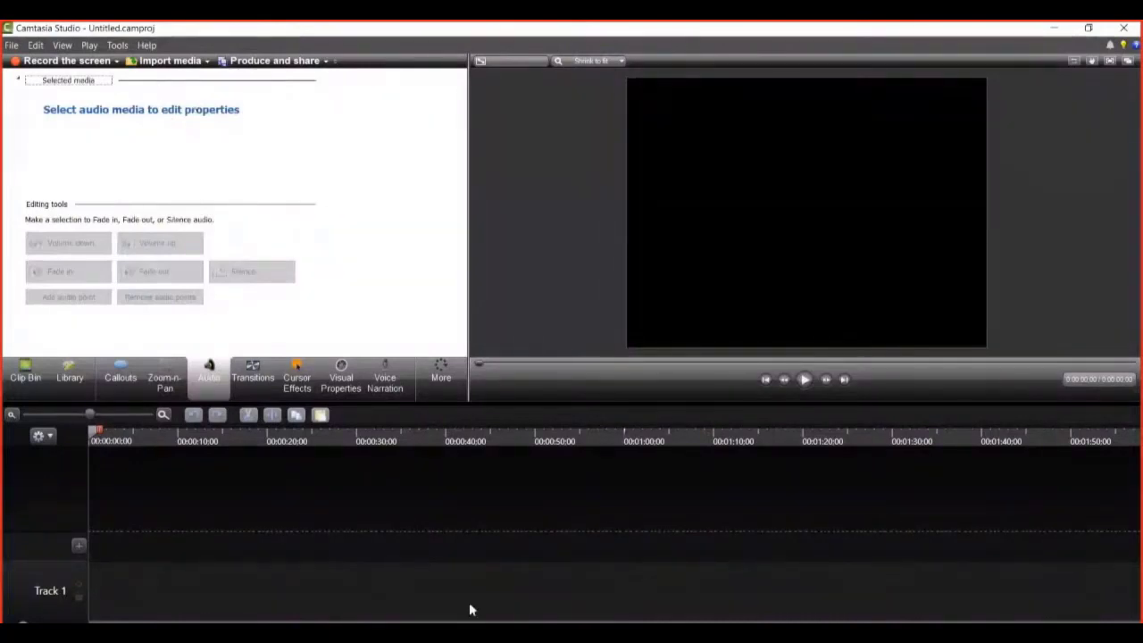
{"action": "left_click", "coordinate": [254, 373]}
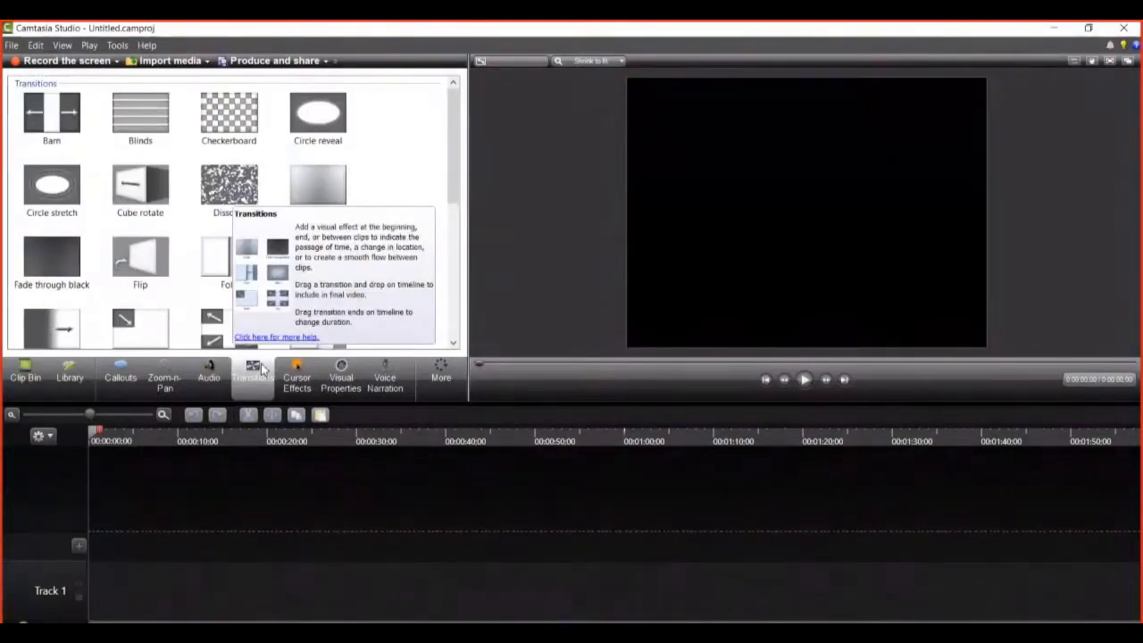
{"action": "left_click", "coordinate": [297, 375]}
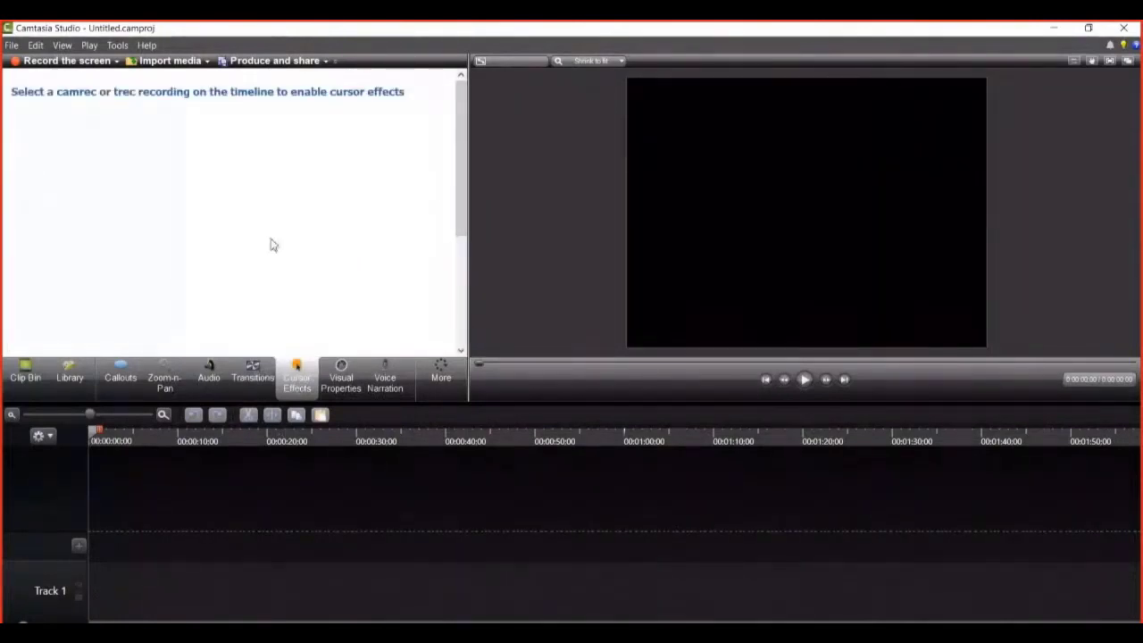
{"action": "left_click", "coordinate": [341, 375]}
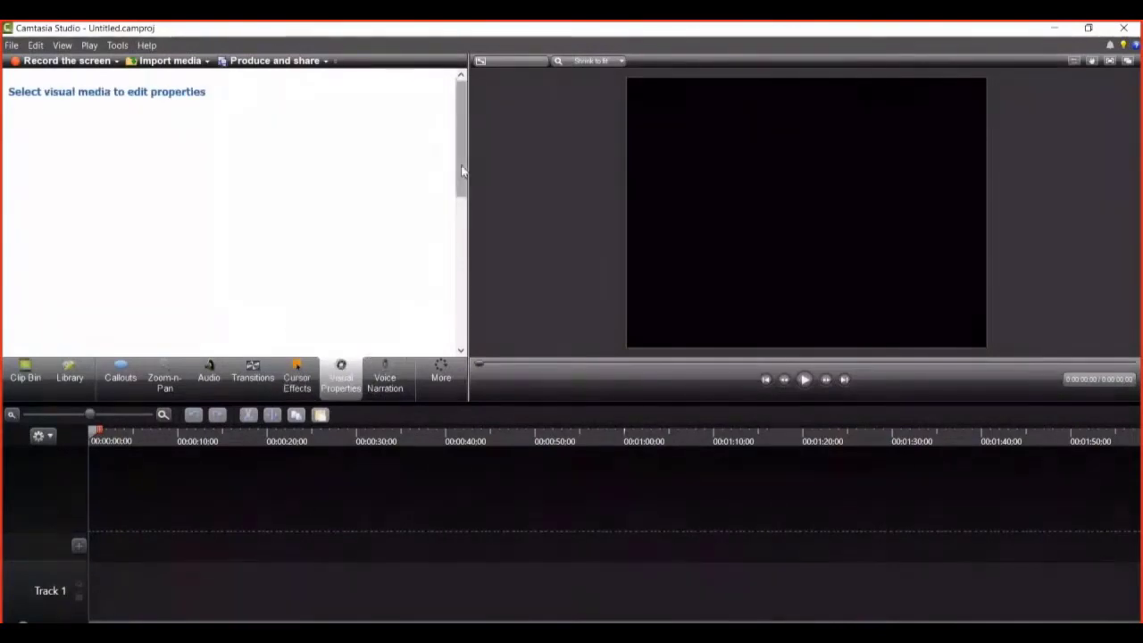
{"action": "left_click", "coordinate": [22, 368]}
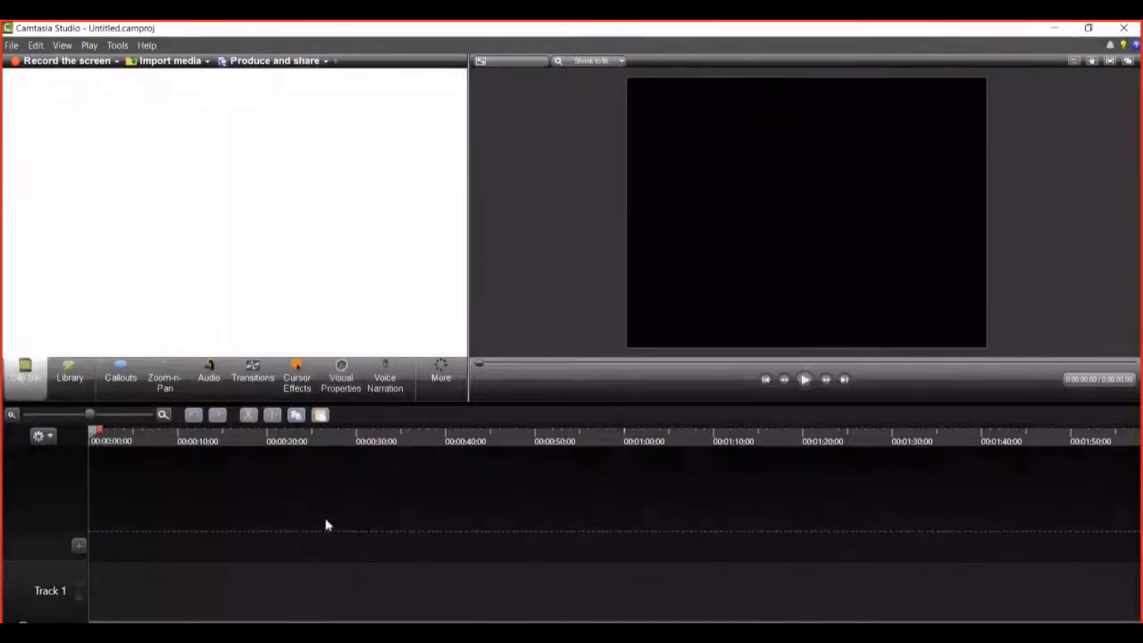
{"action": "right_click", "coordinate": [263, 164]}
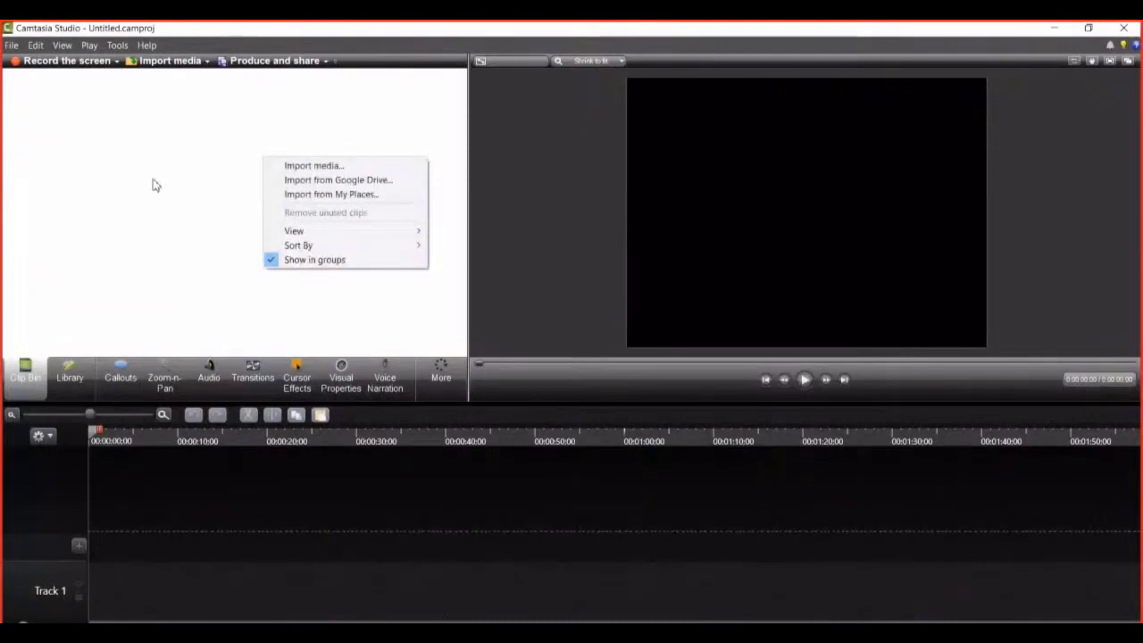
{"action": "left_click", "coordinate": [317, 167]}
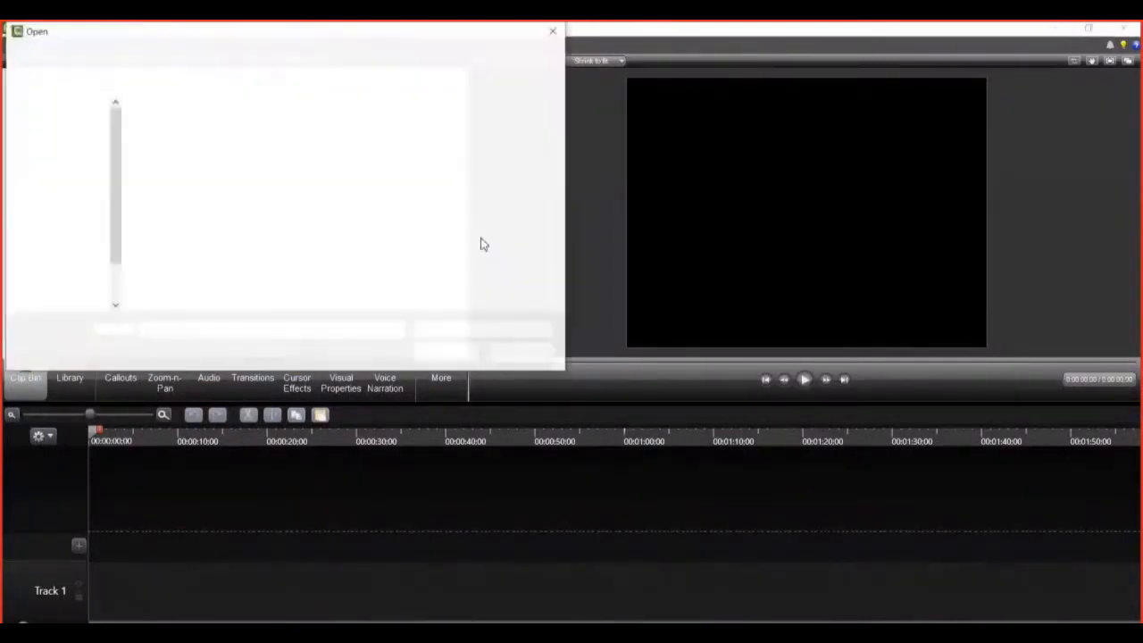
{"action": "left_click", "coordinate": [215, 60]}
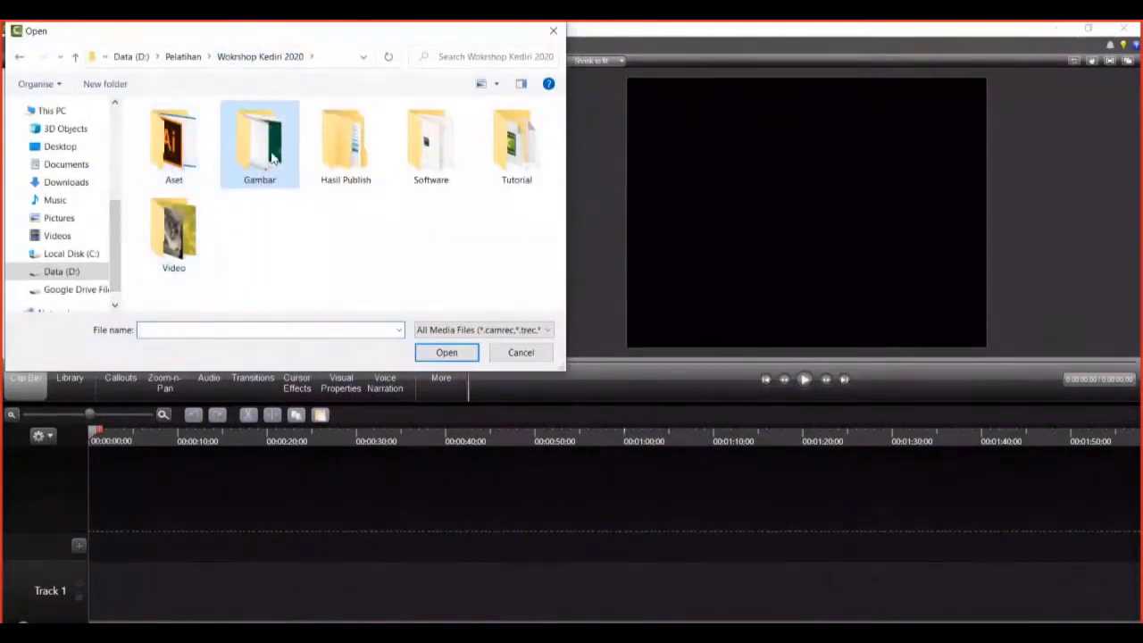
{"action": "left_click", "coordinate": [192, 243]}
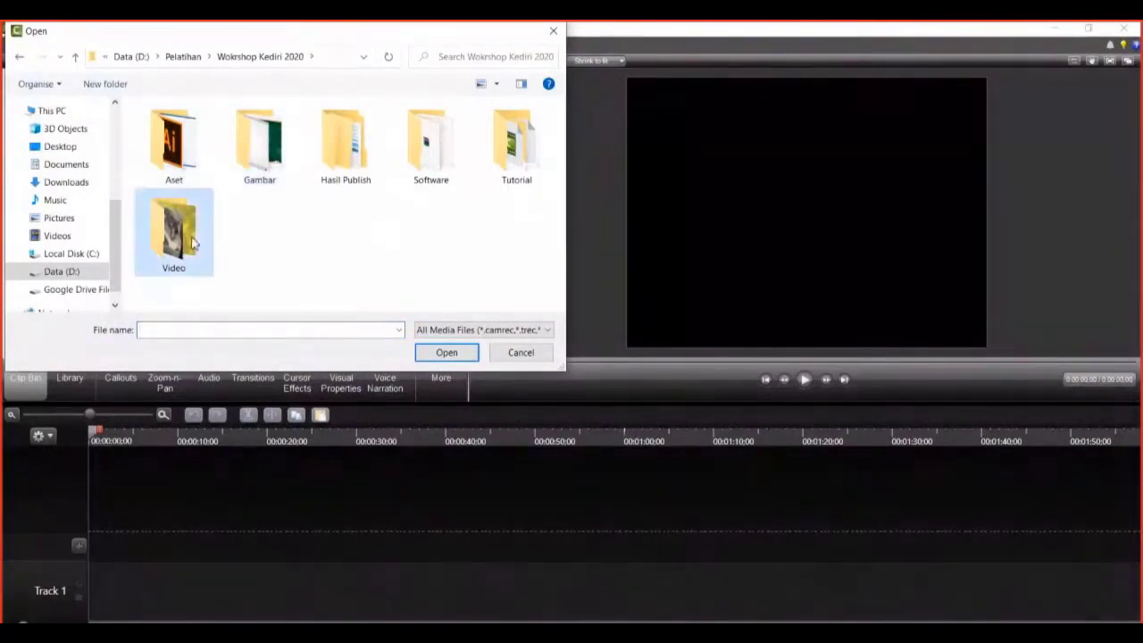
{"action": "double_click", "coordinate": [192, 243]}
{"action": "left_click_drag", "start_coordinate": [497, 188], "coordinate": [165, 169]}
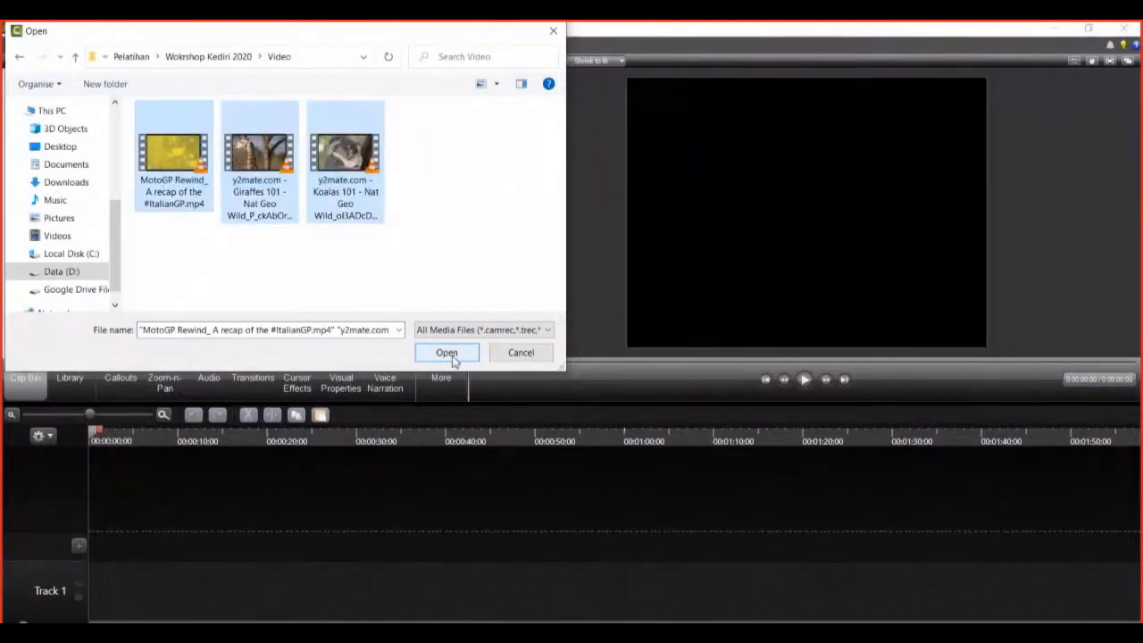
{"action": "left_click", "coordinate": [208, 56]}
{"action": "left_click", "coordinate": [521, 352]}
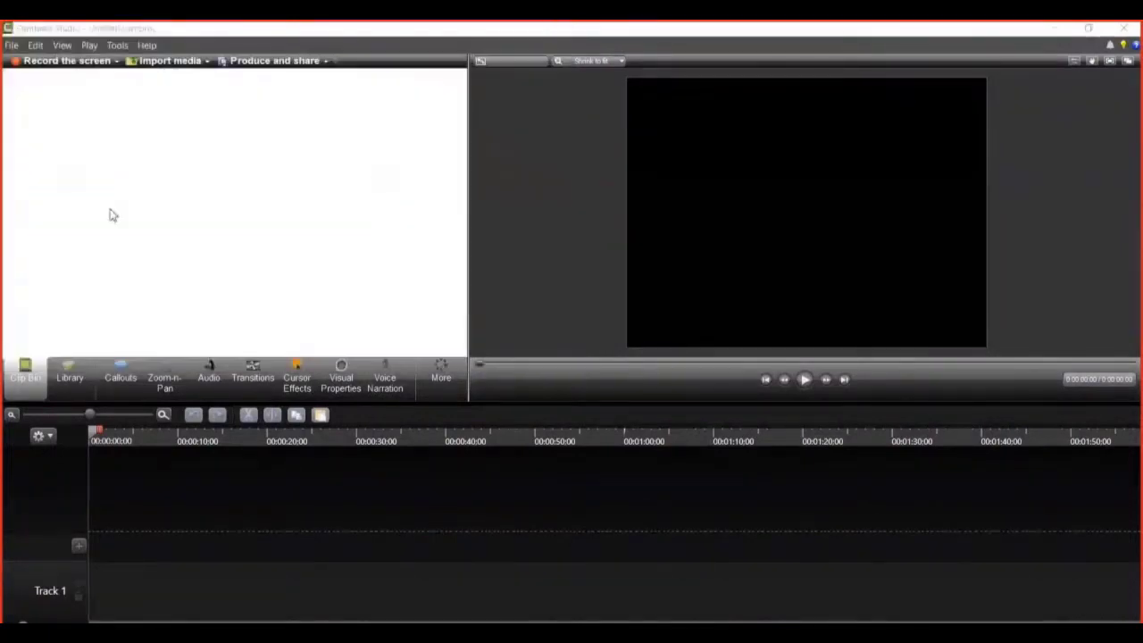
- Import the MotoGP Rewind, Giraffes 101 and Koalas 101 videos from the Video folder of Wokrshop Kediri 2020 into the Clip Bin
{"action": "right_click", "coordinate": [113, 206]}
{"action": "left_click", "coordinate": [143, 211]}
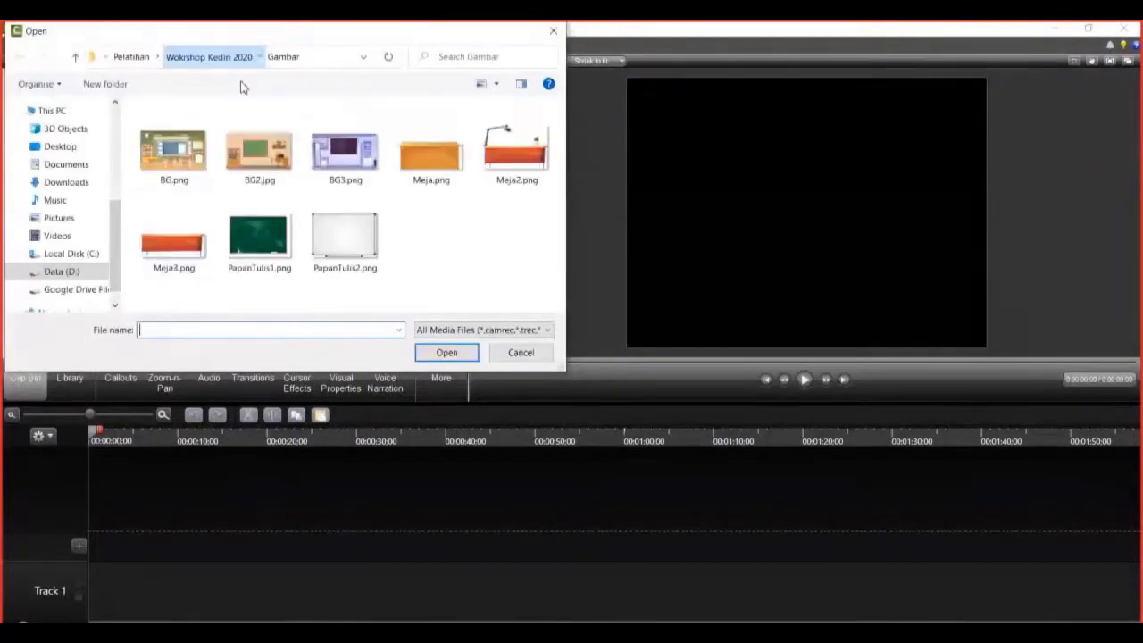
{"action": "left_click", "coordinate": [224, 56]}
{"action": "double_click", "coordinate": [206, 230]}
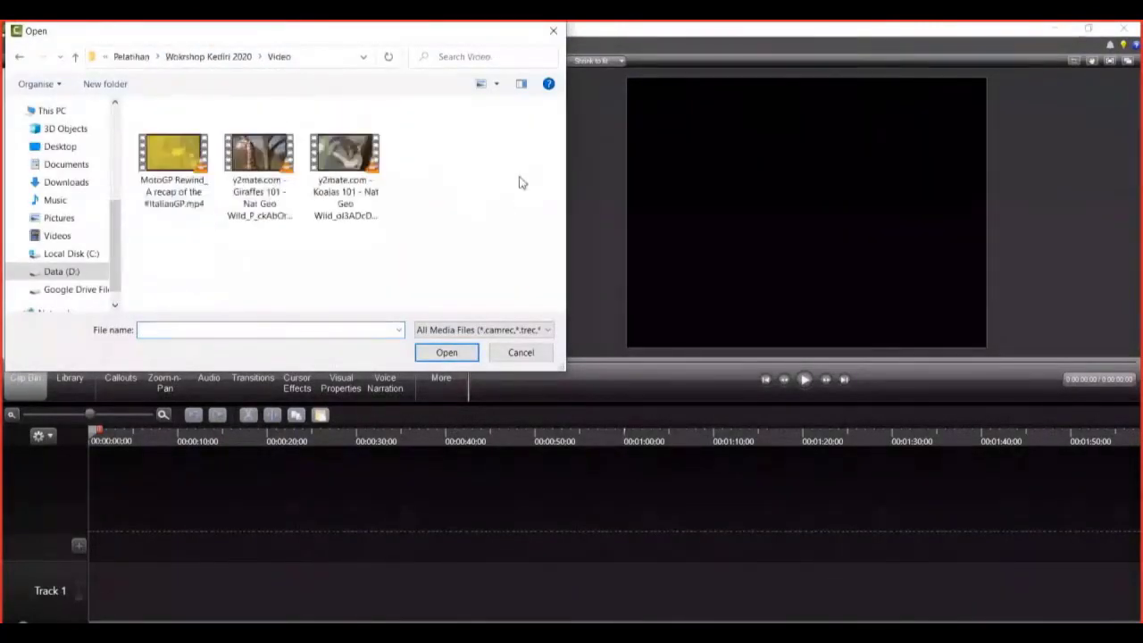
{"action": "left_click_drag", "start_coordinate": [525, 166], "coordinate": [136, 102]}
{"action": "left_click", "coordinate": [445, 355]}
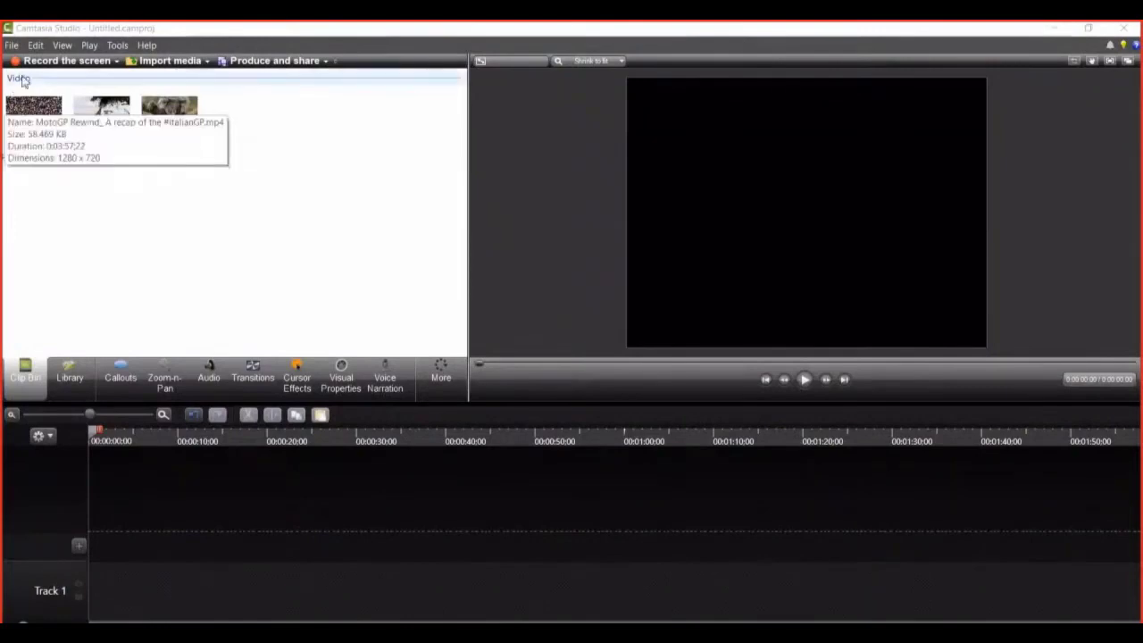
- Import all the background, Meja and PapanTulis images from the Gambar folder of Wokrshop Kediri 2020 into the Clip Bin
{"action": "right_click", "coordinate": [243, 222]}
{"action": "left_click", "coordinate": [264, 234]}
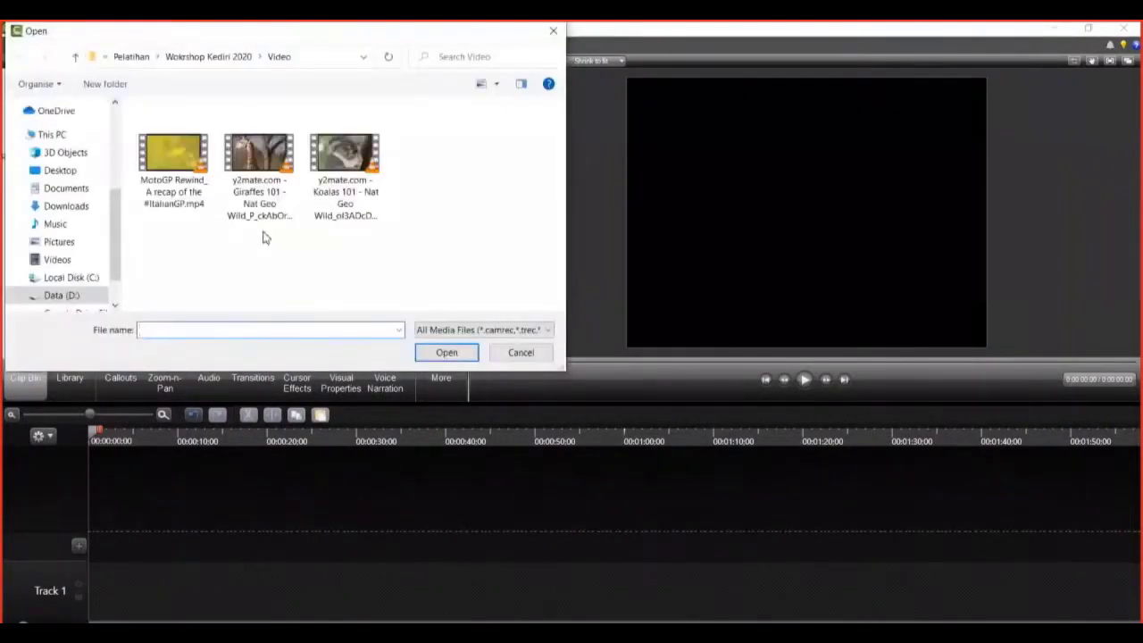
{"action": "left_click", "coordinate": [205, 56]}
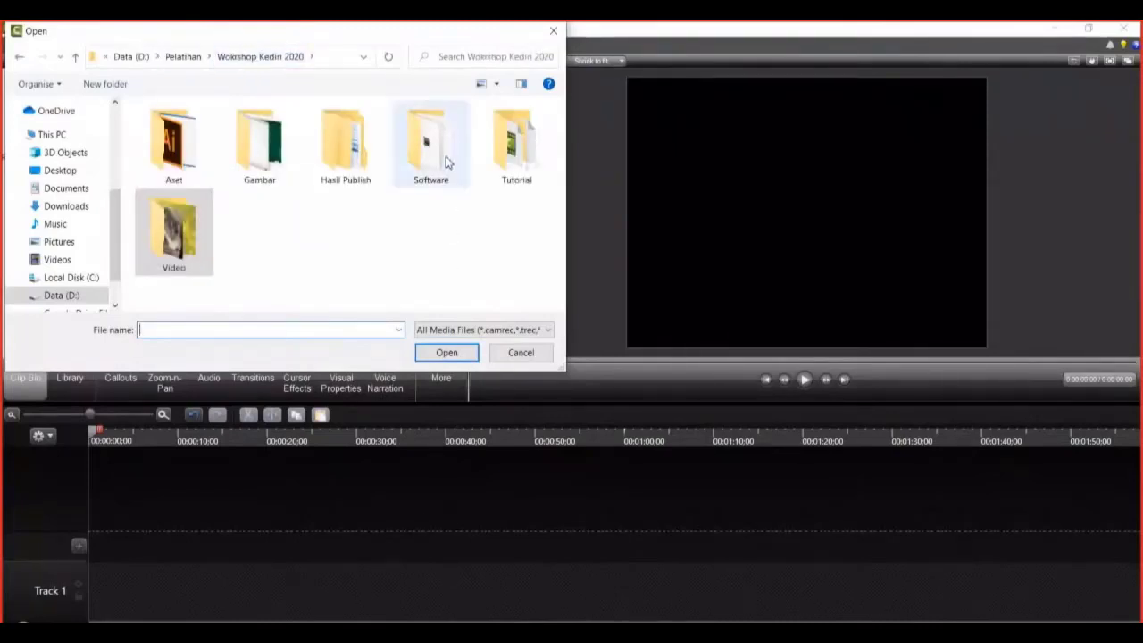
{"action": "double_click", "coordinate": [256, 163]}
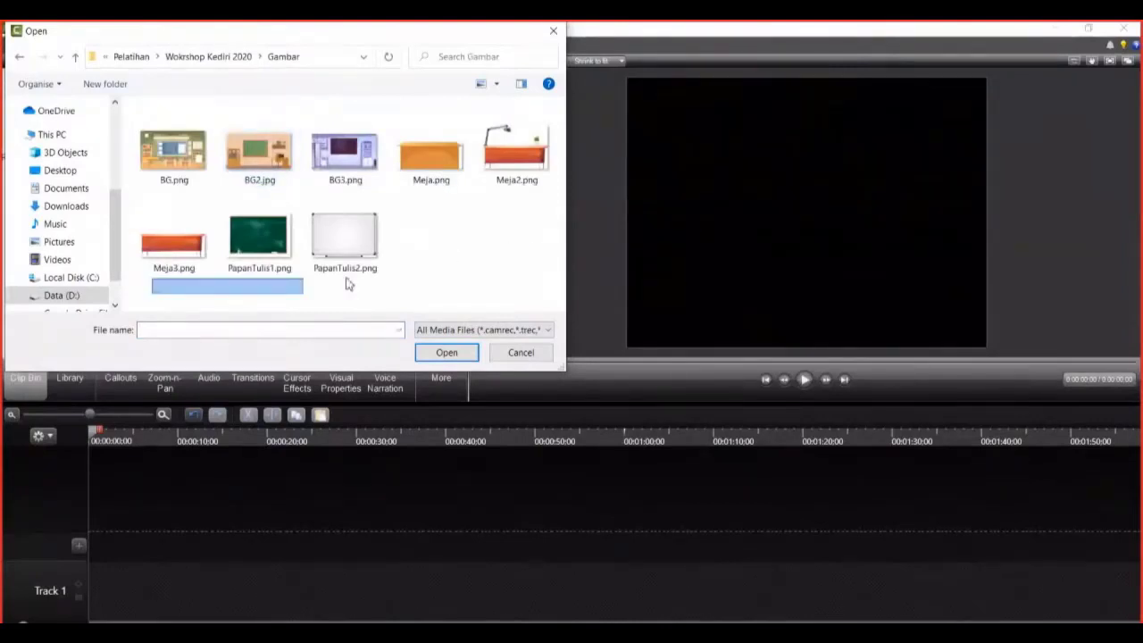
{"action": "left_click_drag", "start_coordinate": [349, 284], "coordinate": [547, 103]}
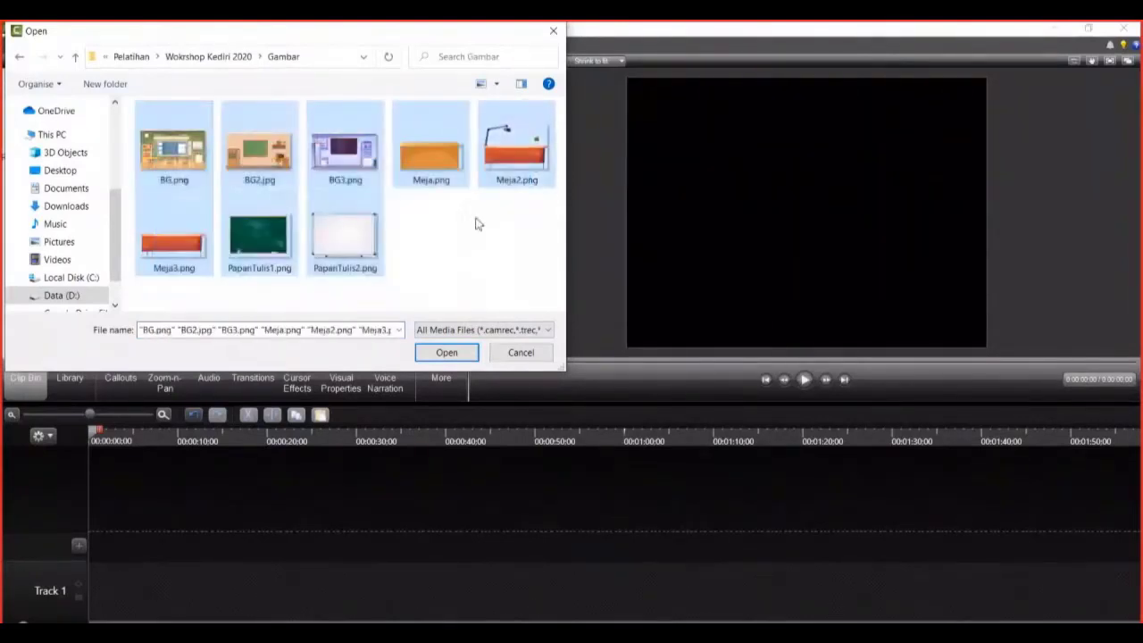
{"action": "left_click", "coordinate": [459, 353]}
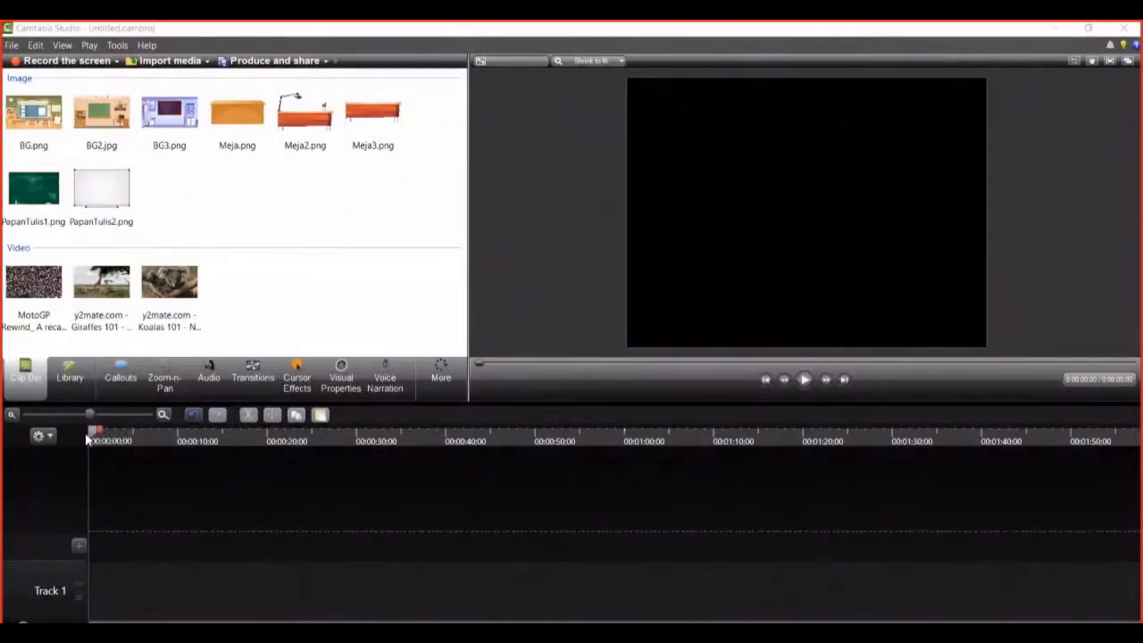
{"action": "mouse_move", "coordinate": [89, 435]}
{"action": "left_mouse_down"}
{"action": "mouse_move", "coordinate": [123, 435]}
{"action": "mouse_move", "coordinate": [68, 439]}
{"action": "left_mouse_up"}
{"action": "left_click", "coordinate": [195, 293]}
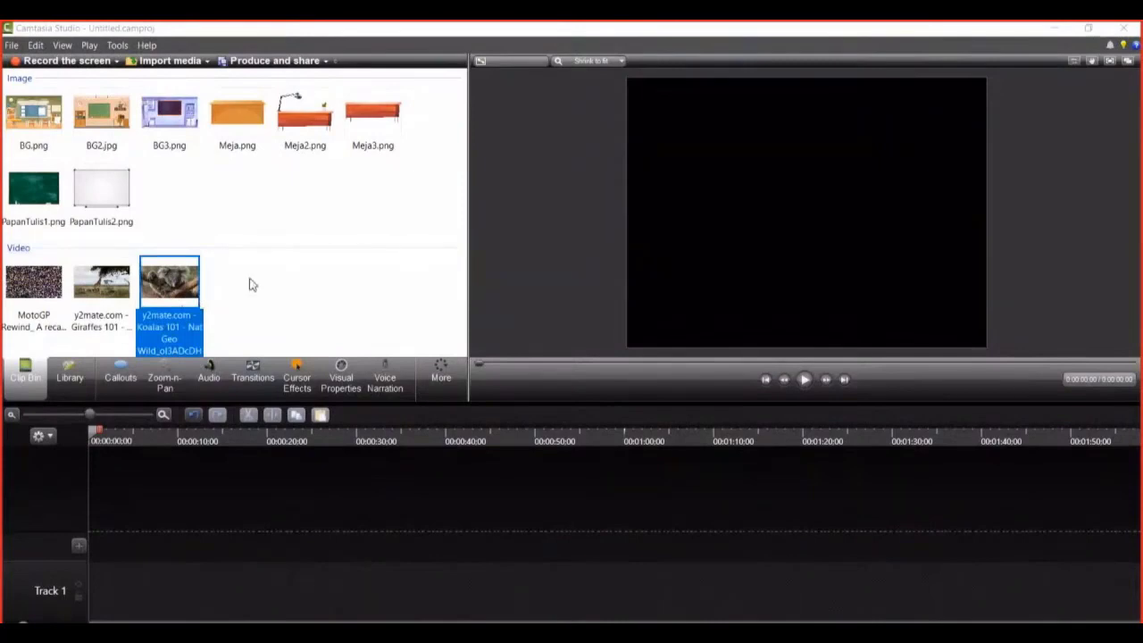
{"action": "left_click", "coordinate": [263, 504]}
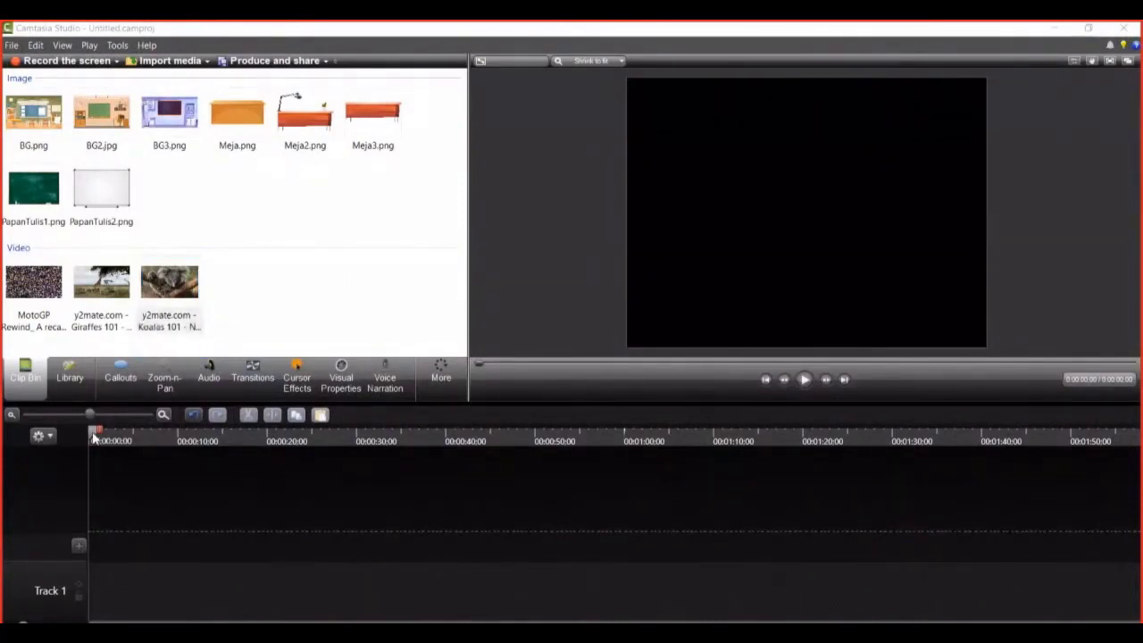
- Place the Koalas 101 video on Track 1 starting at about 0:00:10;28, and scrub across the gap before it
{"action": "mouse_move", "coordinate": [94, 435]}
{"action": "left_mouse_down"}
{"action": "mouse_move", "coordinate": [183, 437]}
{"action": "mouse_move", "coordinate": [82, 437]}
{"action": "left_mouse_up"}
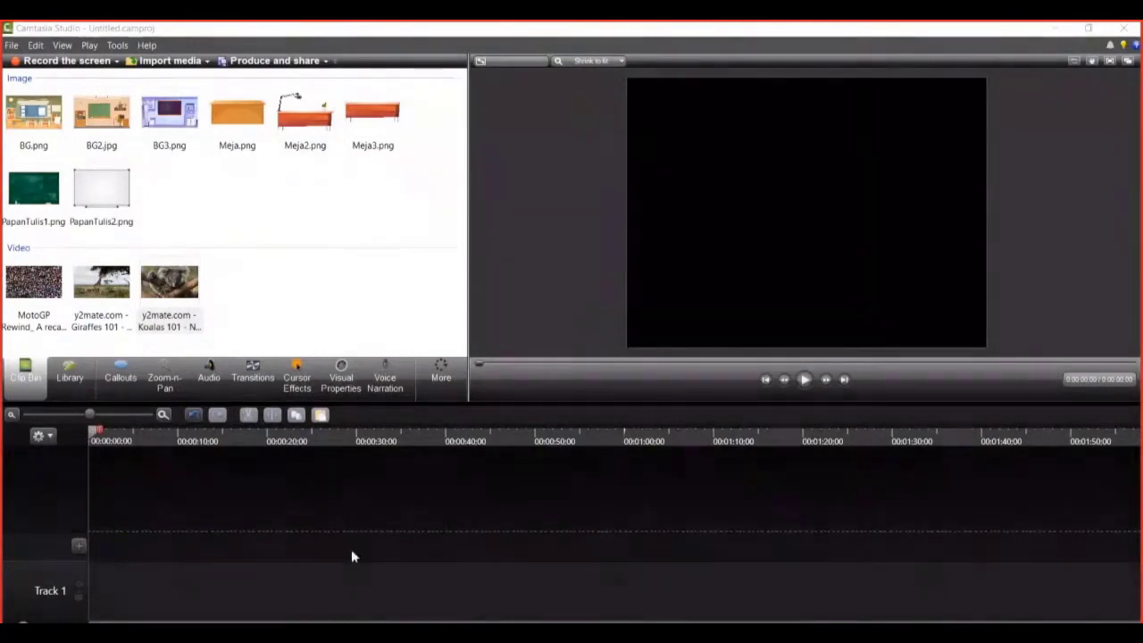
{"action": "mouse_move", "coordinate": [179, 291]}
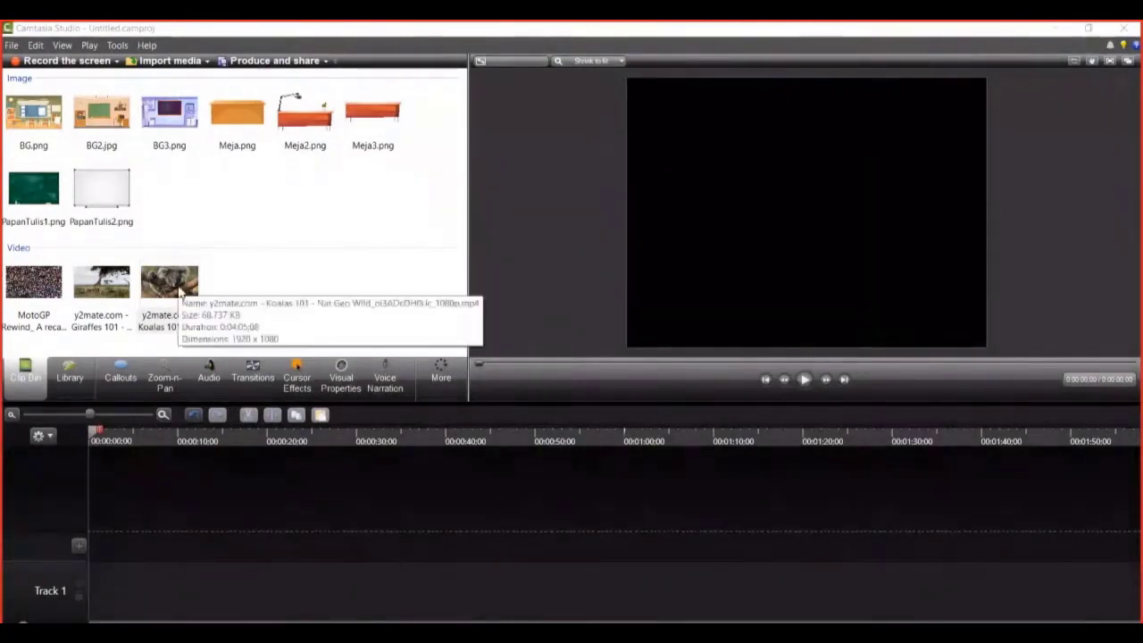
{"action": "left_click_drag", "start_coordinate": [178, 291], "coordinate": [196, 613]}
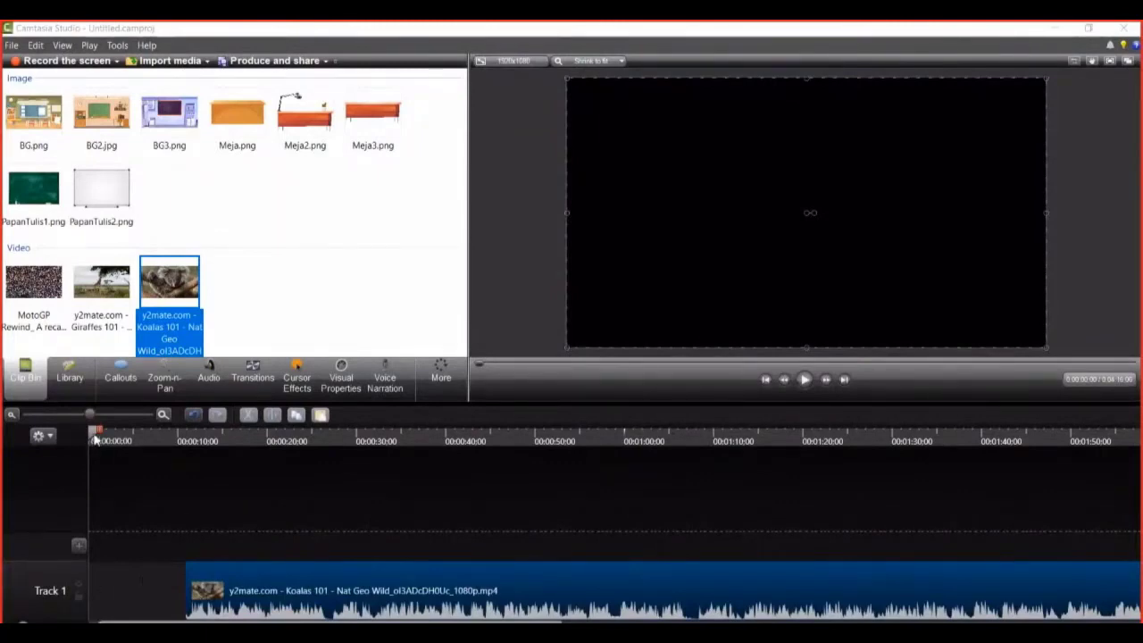
{"action": "left_click_drag", "start_coordinate": [91, 444], "coordinate": [190, 439]}
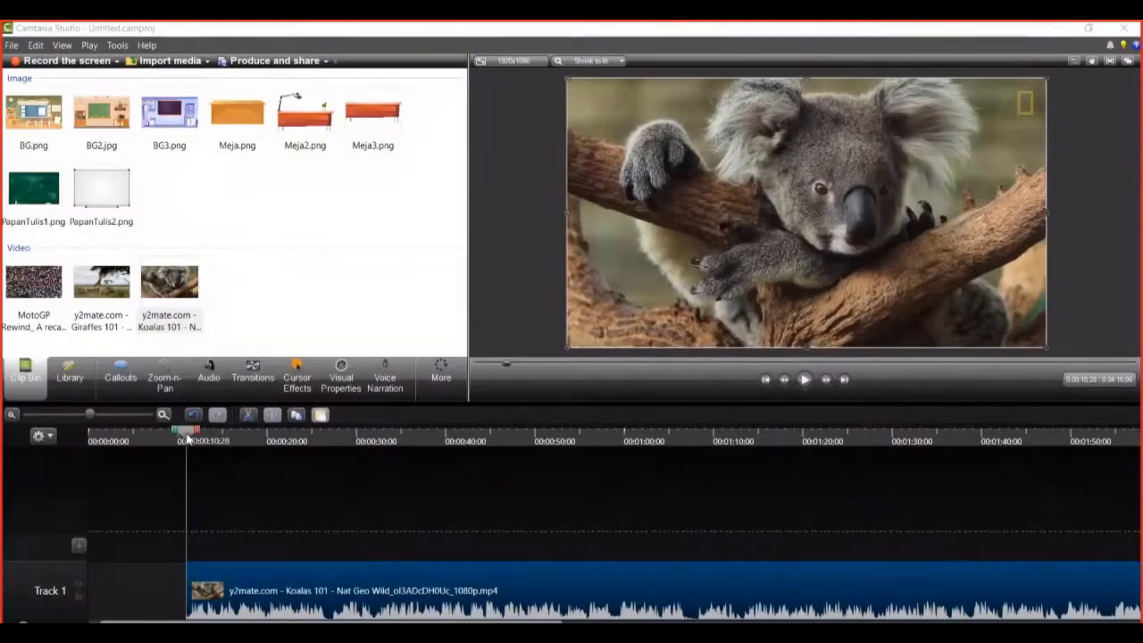
{"action": "left_click_drag", "start_coordinate": [187, 438], "coordinate": [49, 436]}
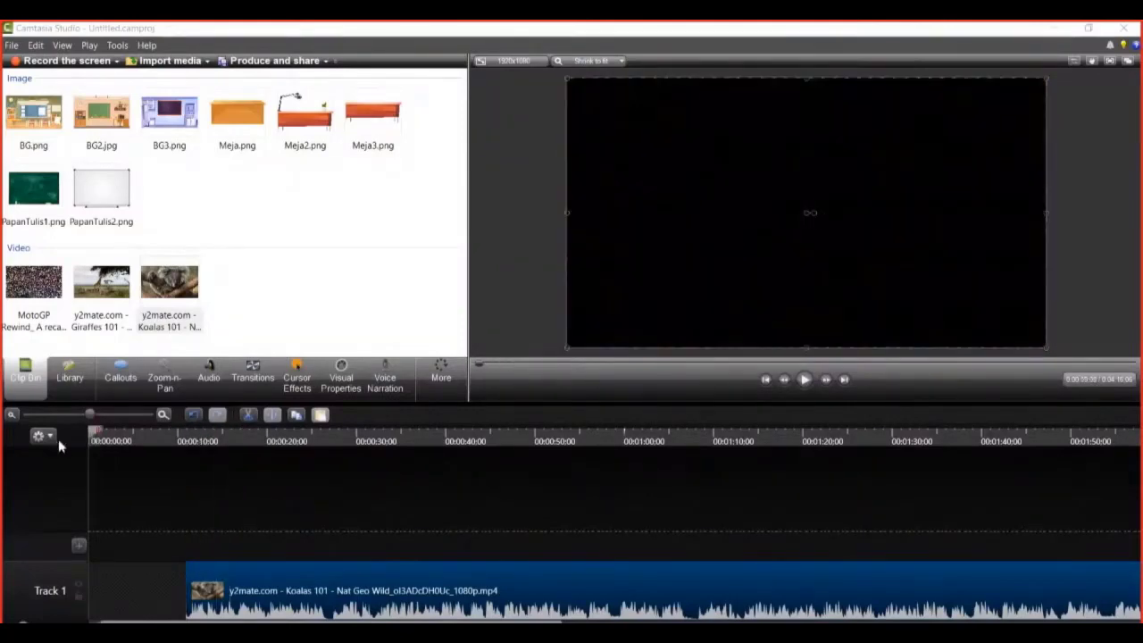
- Move the Koalas 101 clip on Track 1 so that it starts at 0:00:00;00
{"action": "left_click", "coordinate": [306, 575]}
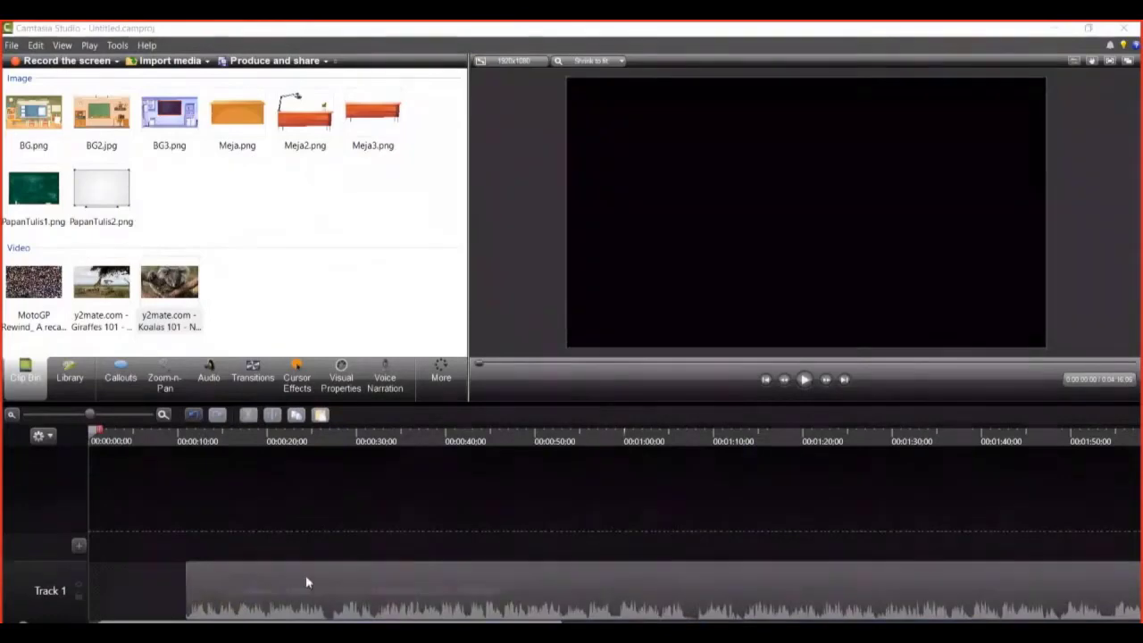
{"action": "mouse_move", "coordinate": [304, 578]}
{"action": "left_mouse_down"}
{"action": "mouse_move", "coordinate": [255, 583]}
{"action": "mouse_move", "coordinate": [301, 590]}
{"action": "left_mouse_up"}
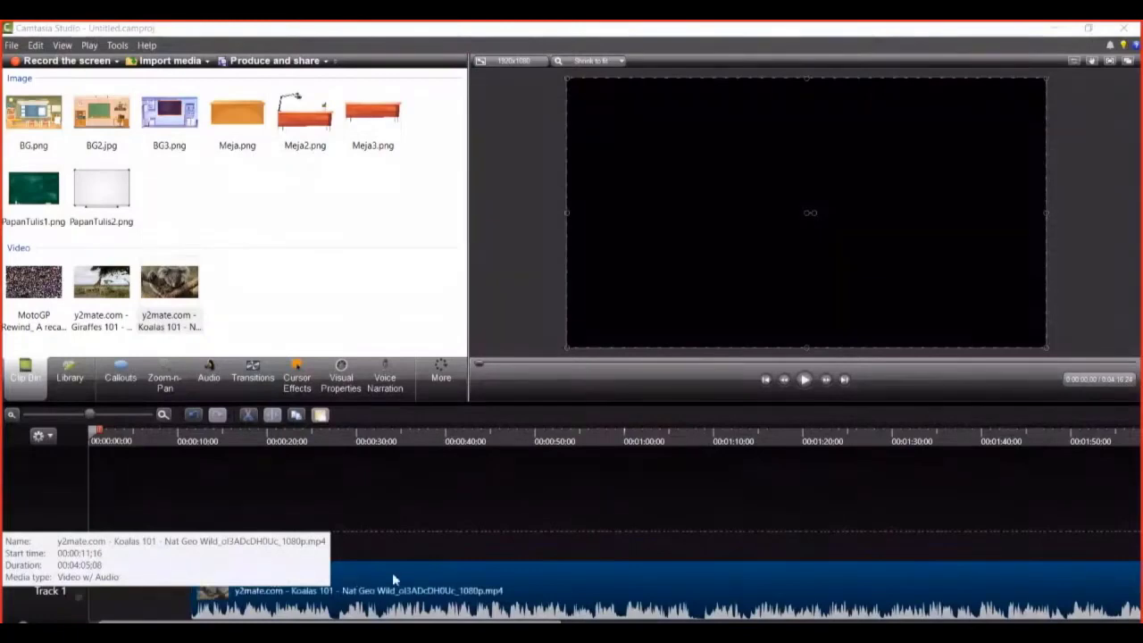
{"action": "left_click_drag", "start_coordinate": [392, 573], "coordinate": [287, 576]}
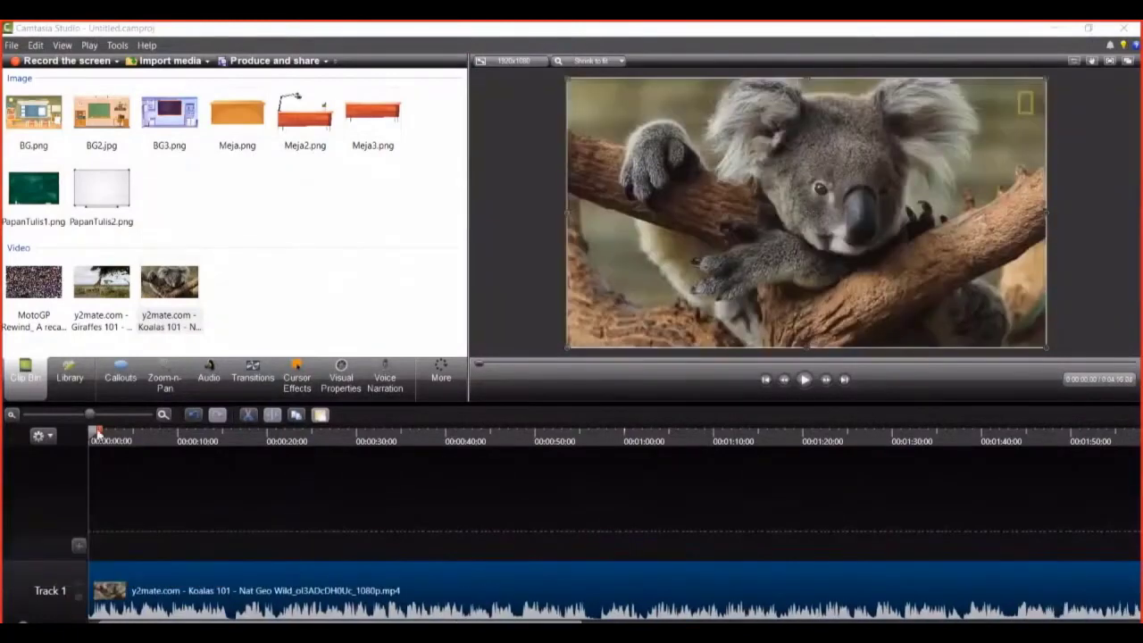
- Preview the Koalas 101 clip from about 11 seconds and pause at 0:00:14;05
{"action": "left_click", "coordinate": [188, 437]}
{"action": "left_click", "coordinate": [802, 382]}
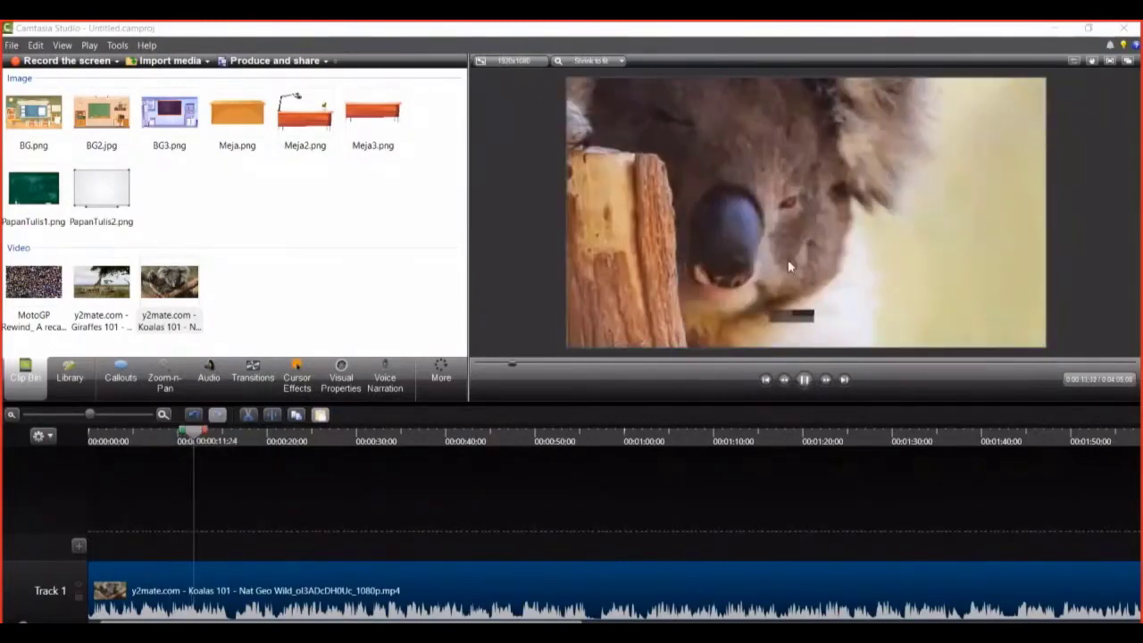
{"action": "left_click", "coordinate": [805, 380]}
{"action": "left_click", "coordinate": [581, 485]}
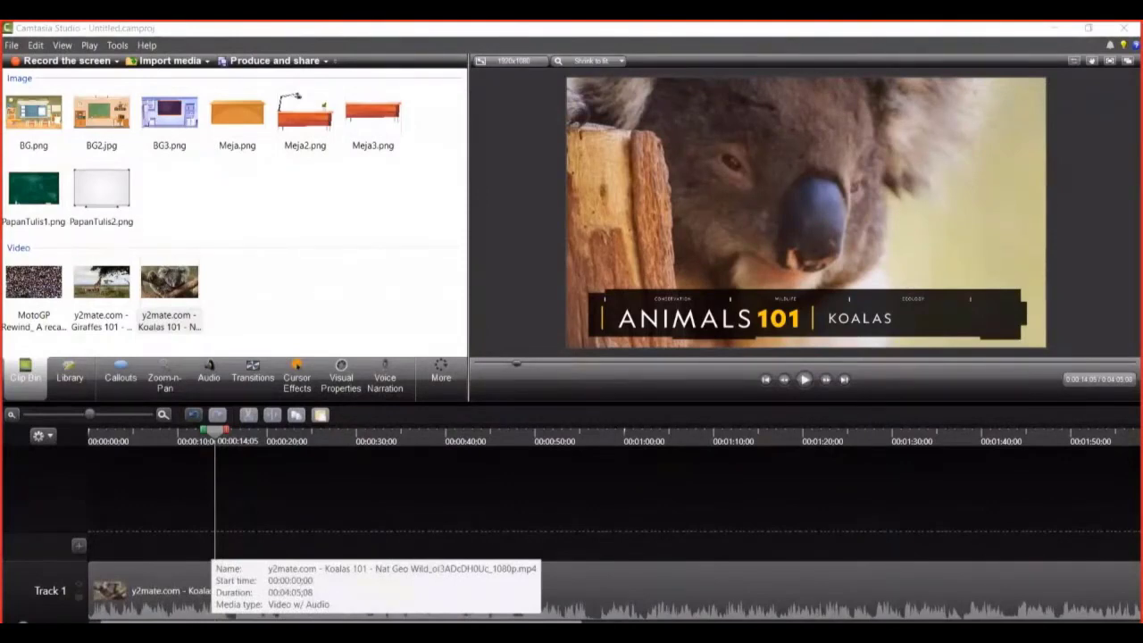
- Show the audio tools for the Koalas 101 clip and try raising its volume and lowering it in steps
{"action": "left_click", "coordinate": [210, 585]}
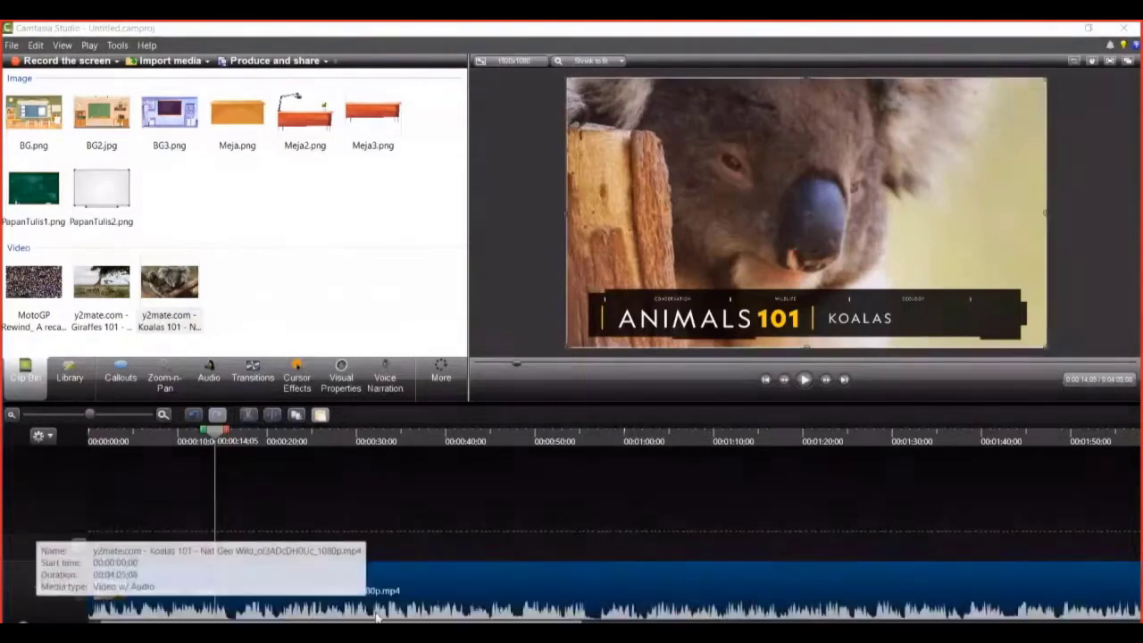
{"action": "left_click", "coordinate": [210, 379]}
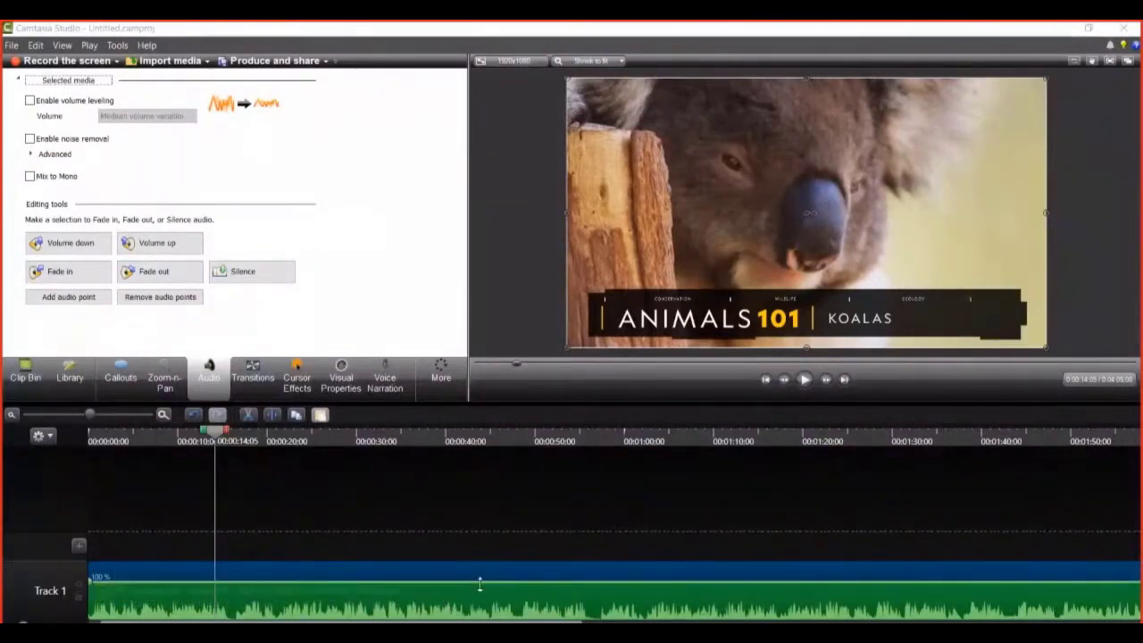
{"action": "mouse_move", "coordinate": [480, 584]}
{"action": "left_mouse_down"}
{"action": "mouse_move", "coordinate": [479, 565]}
{"action": "mouse_move", "coordinate": [481, 585]}
{"action": "left_mouse_up"}
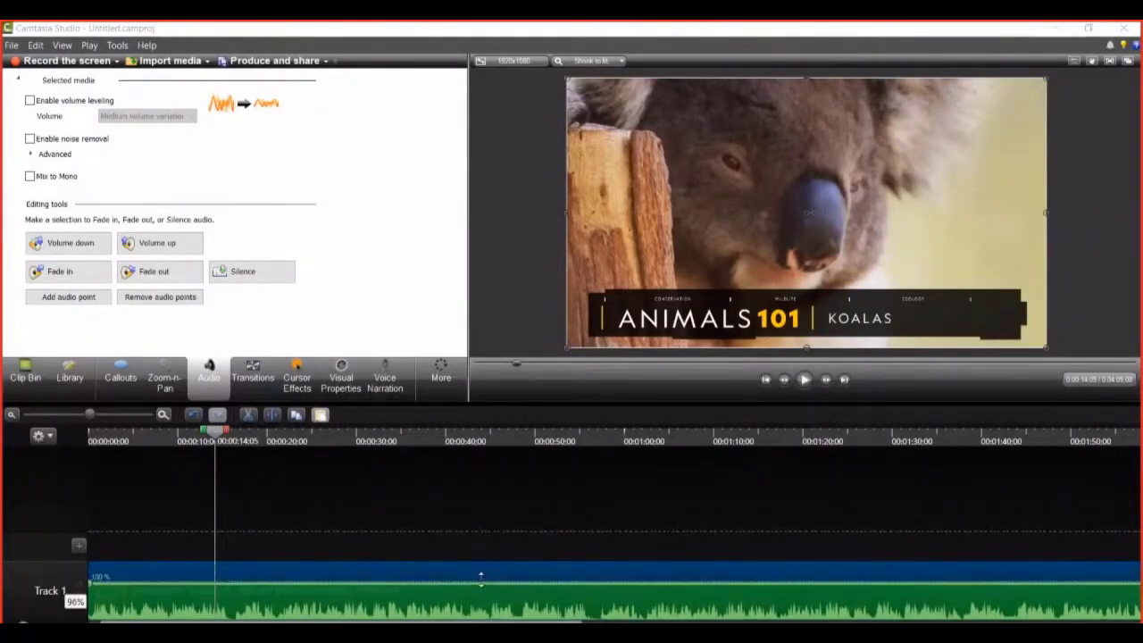
{"action": "left_click", "coordinate": [173, 243]}
{"action": "left_click", "coordinate": [171, 247]}
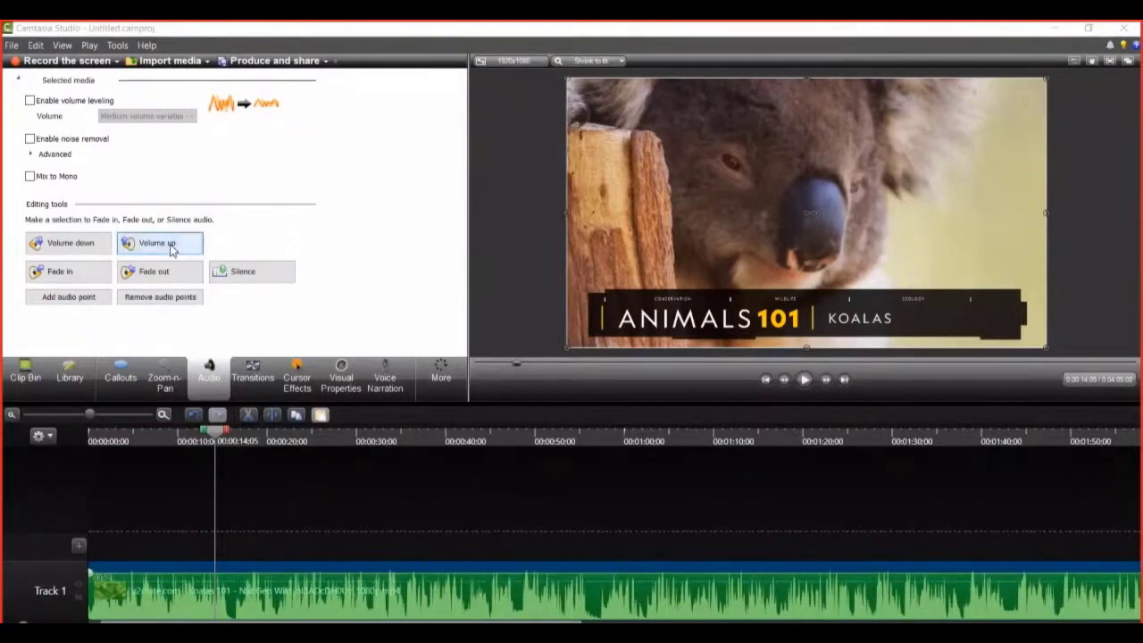
{"action": "left_click", "coordinate": [75, 249]}
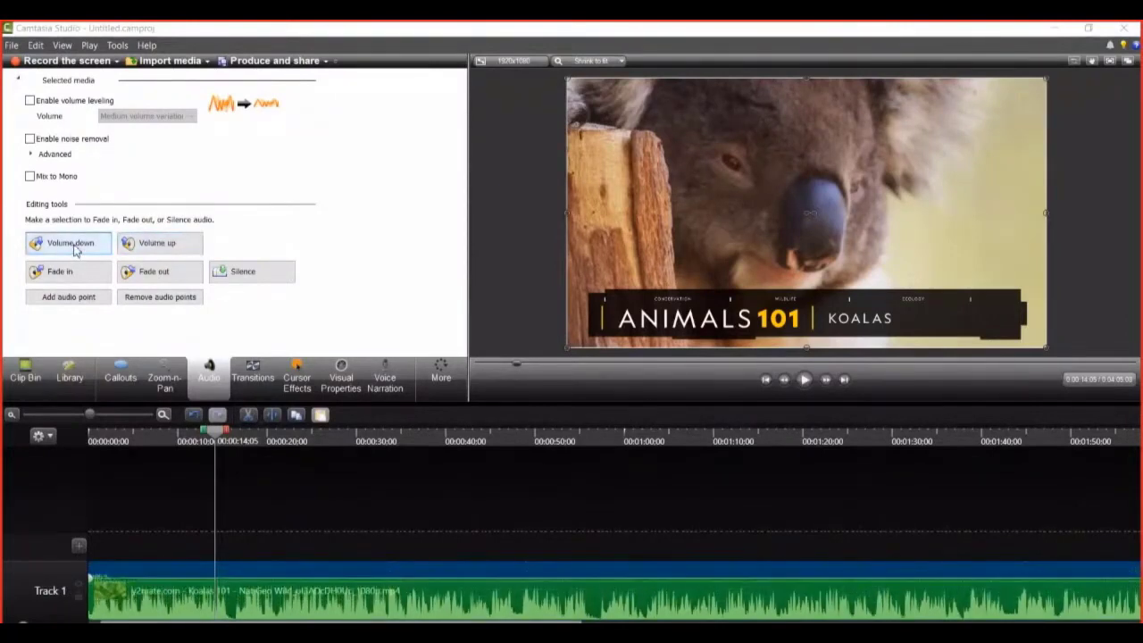
{"action": "left_click", "coordinate": [75, 248]}
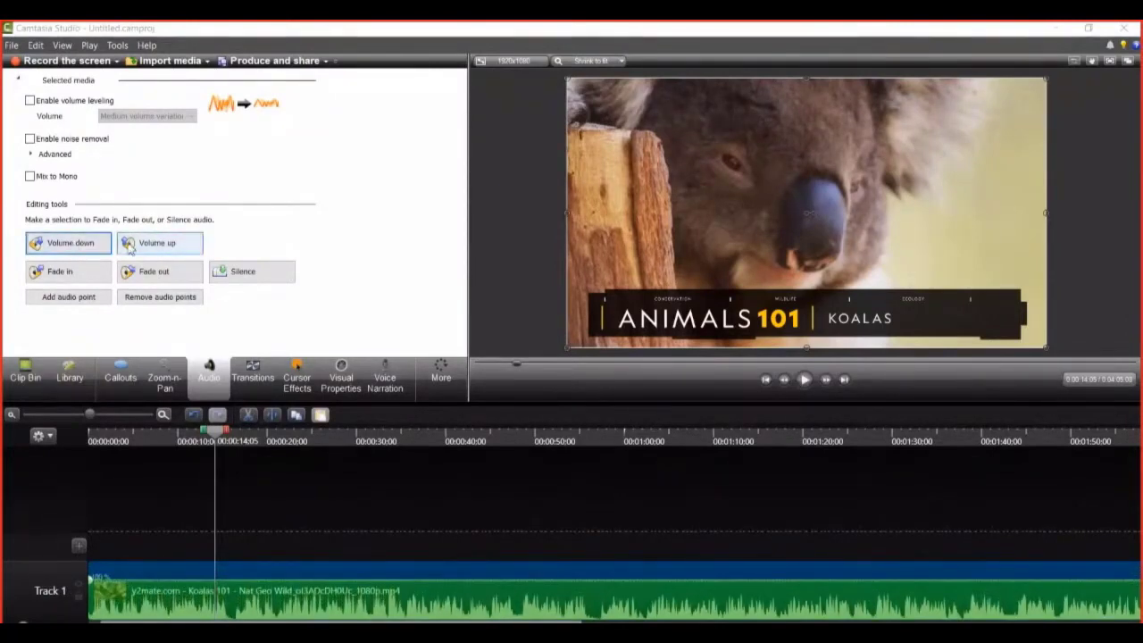
{"action": "left_click", "coordinate": [78, 246]}
{"action": "left_click", "coordinate": [78, 247]}
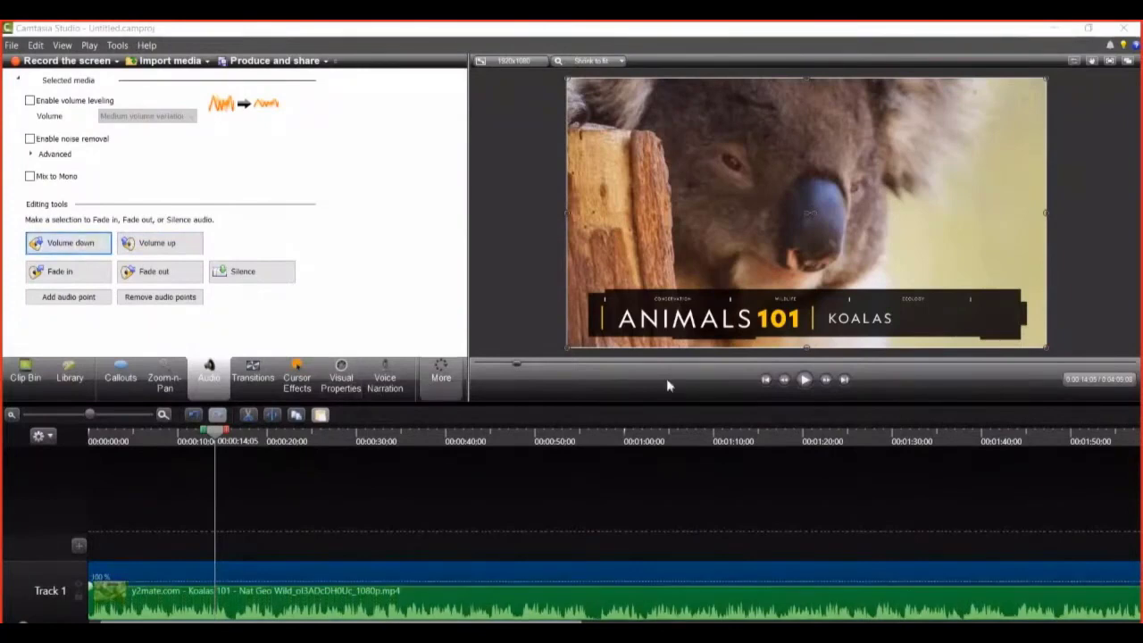
- Play the Koalas 101 clip, reduce its volume further, and play it again to about 0:00:19;01
{"action": "left_click", "coordinate": [804, 379]}
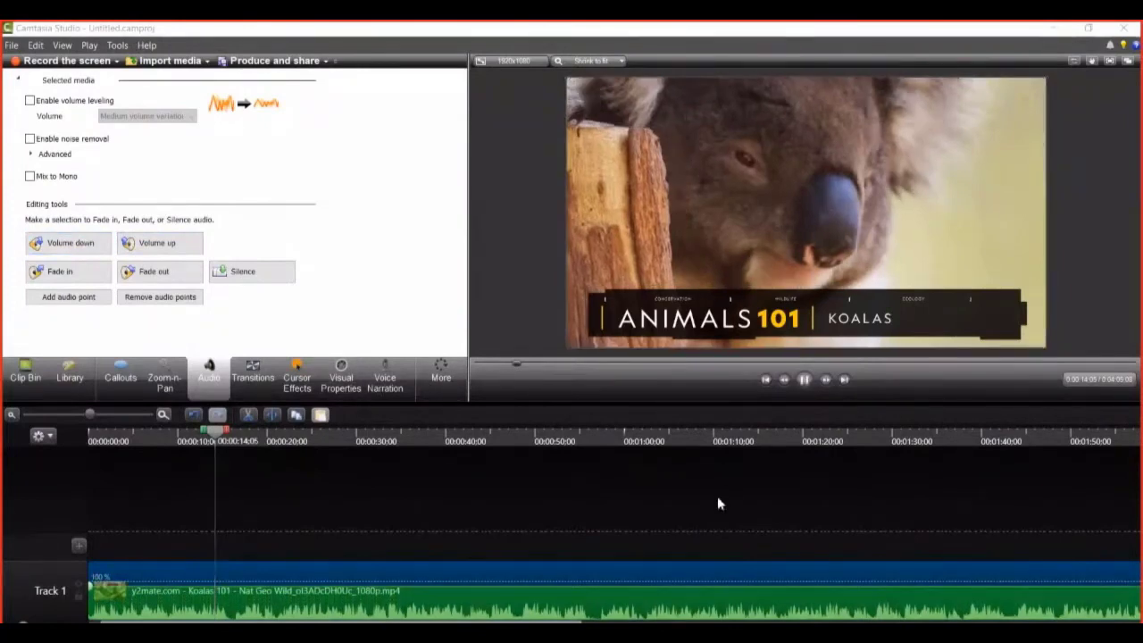
{"action": "left_click", "coordinate": [62, 254]}
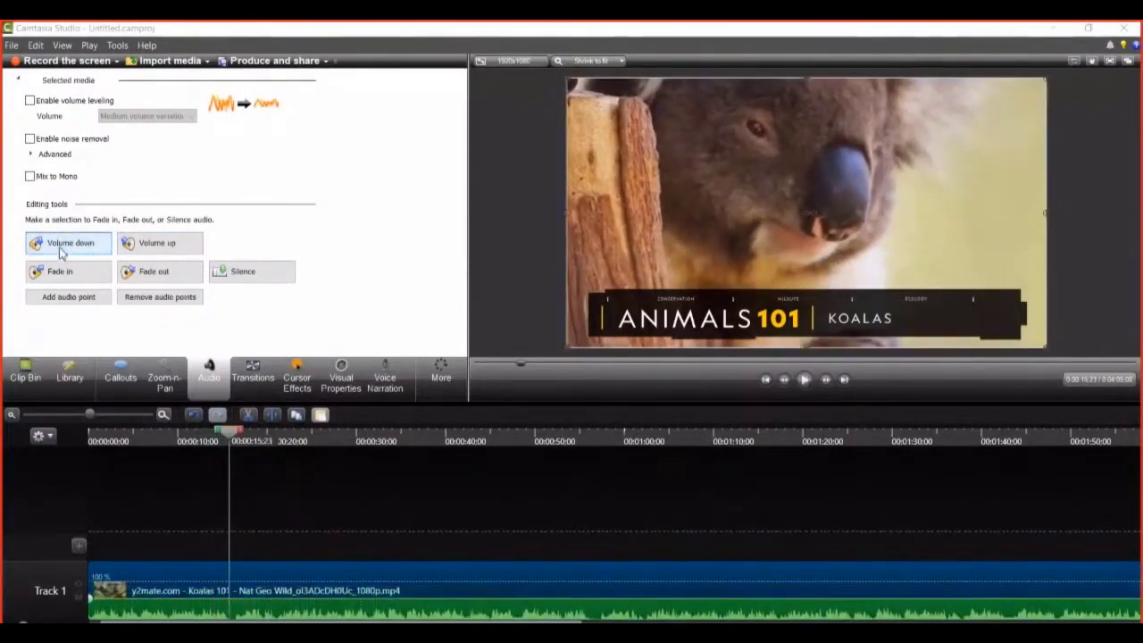
{"action": "left_click", "coordinate": [805, 378]}
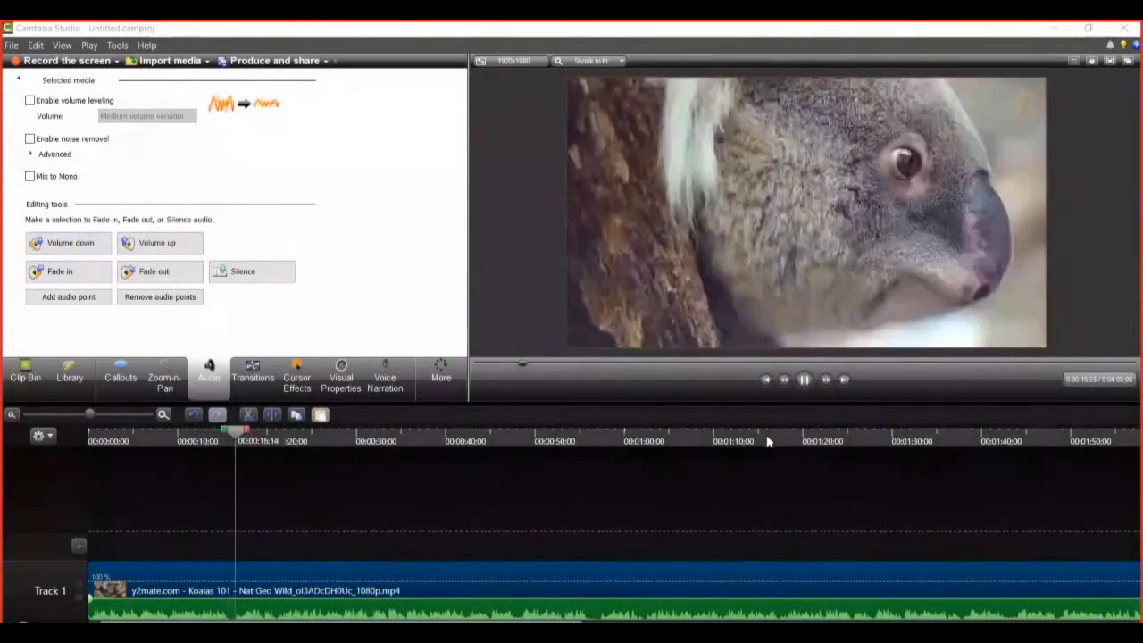
{"action": "left_click", "coordinate": [805, 379]}
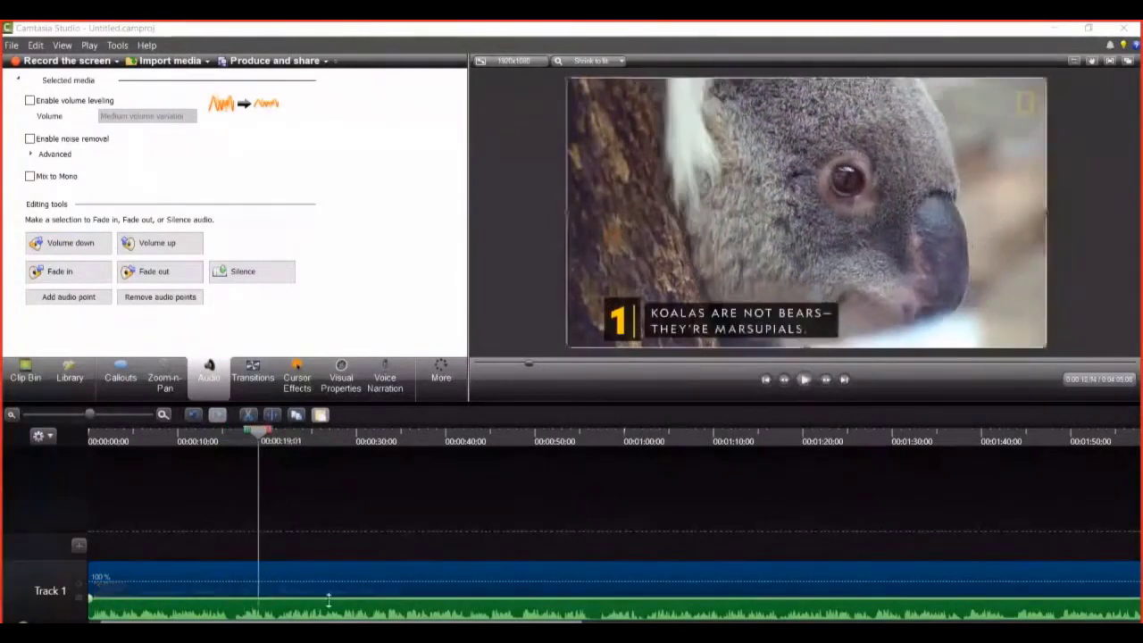
- Lower the Koalas 101 clip's volume level to below 50%, preview the sound, and return to the Clip Bin
{"action": "left_click_drag", "start_coordinate": [329, 600], "coordinate": [329, 605]}
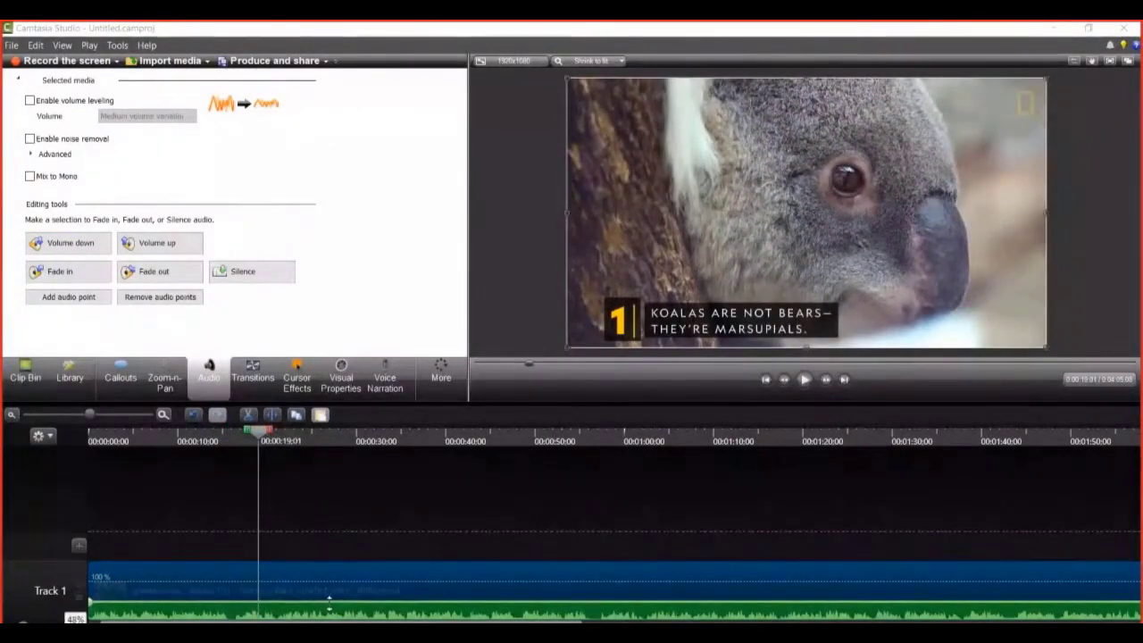
{"action": "key", "text": "space"}
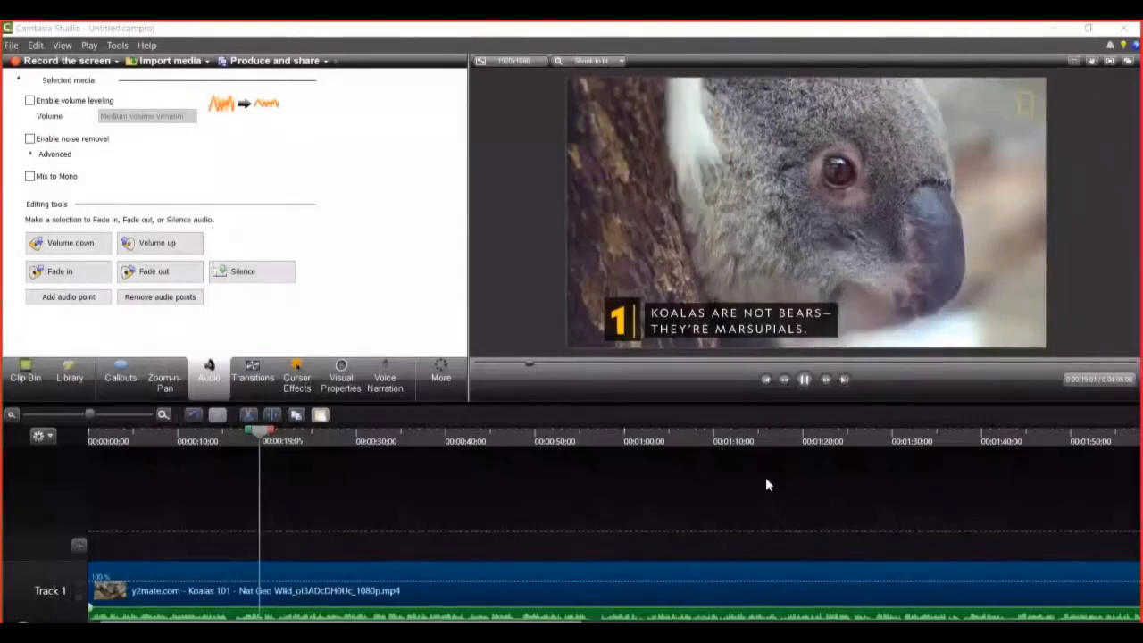
{"action": "left_click", "coordinate": [44, 459]}
{"action": "left_click", "coordinate": [25, 375]}
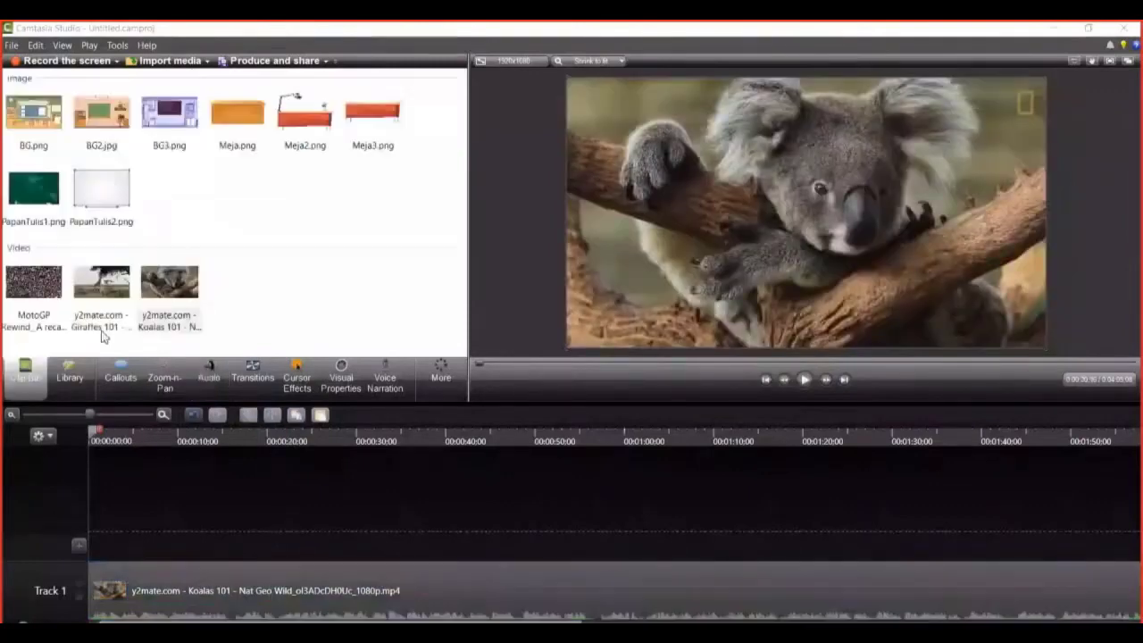
- Select the Koalas 101 clip, preview it from 0:00:04;14, and bring the playhead back to 0:00:00;22
{"action": "left_click", "coordinate": [253, 590]}
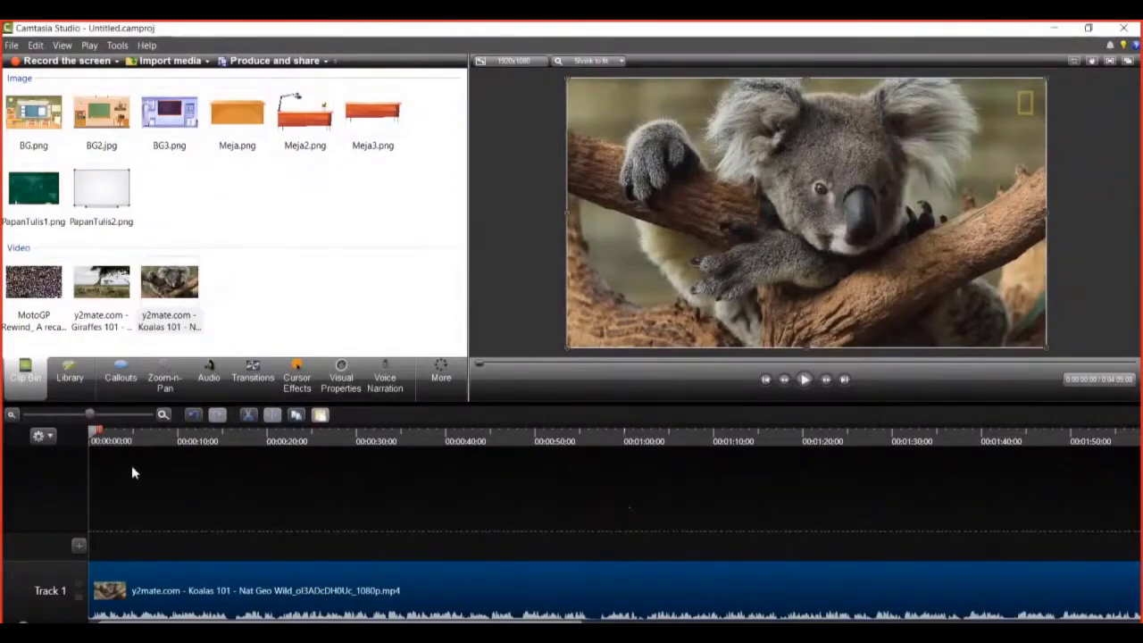
{"action": "left_click", "coordinate": [82, 440]}
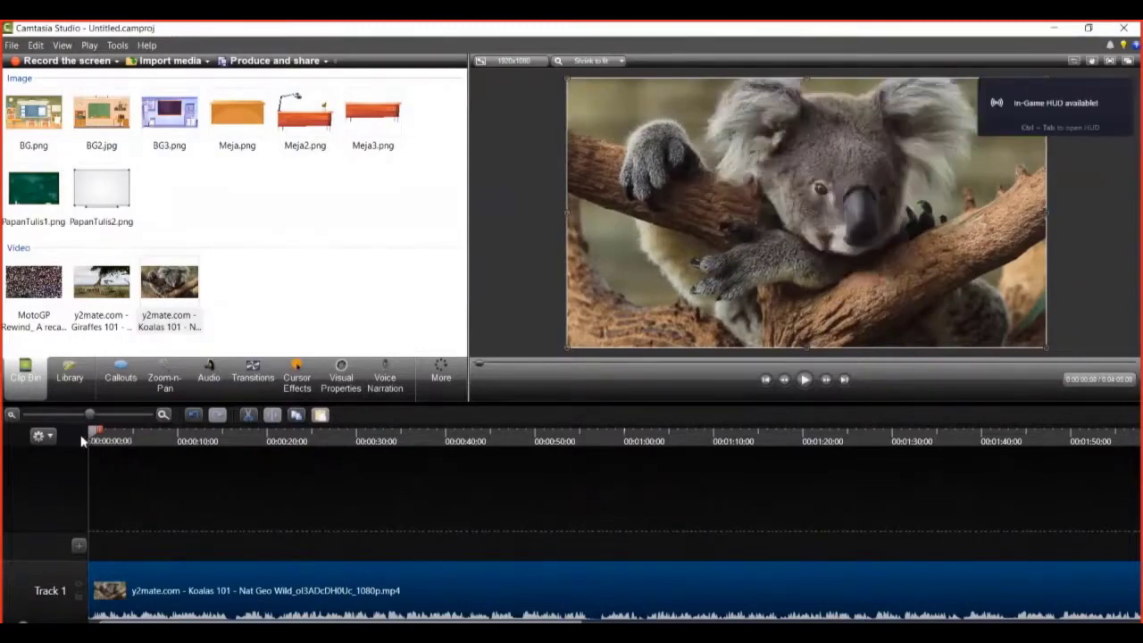
{"action": "left_click_drag", "start_coordinate": [82, 440], "coordinate": [127, 441]}
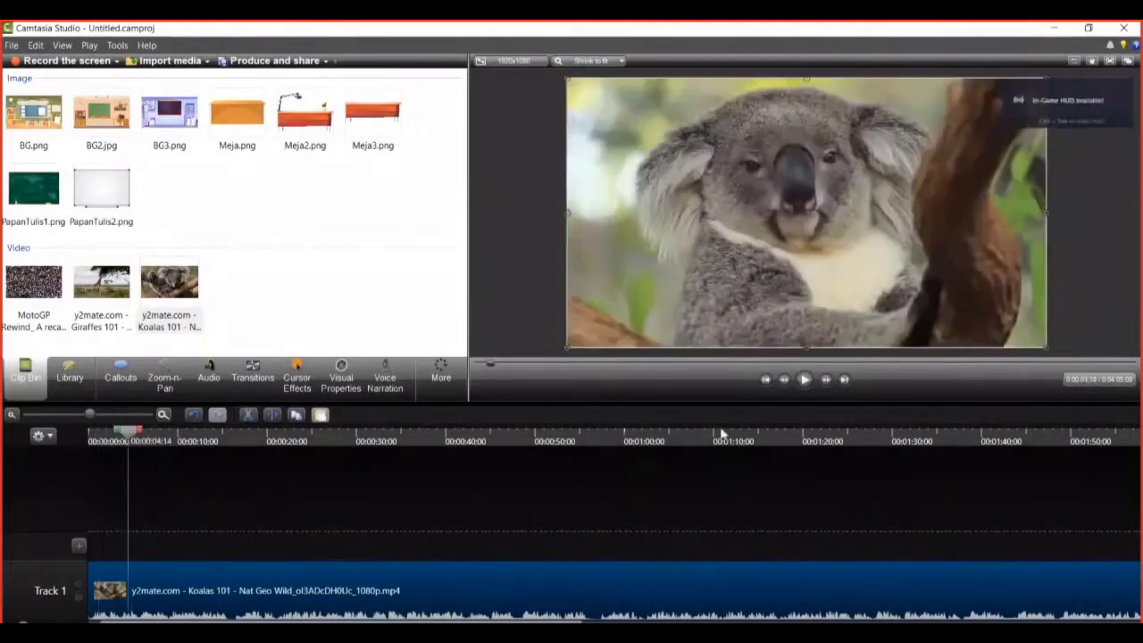
{"action": "left_click", "coordinate": [806, 386]}
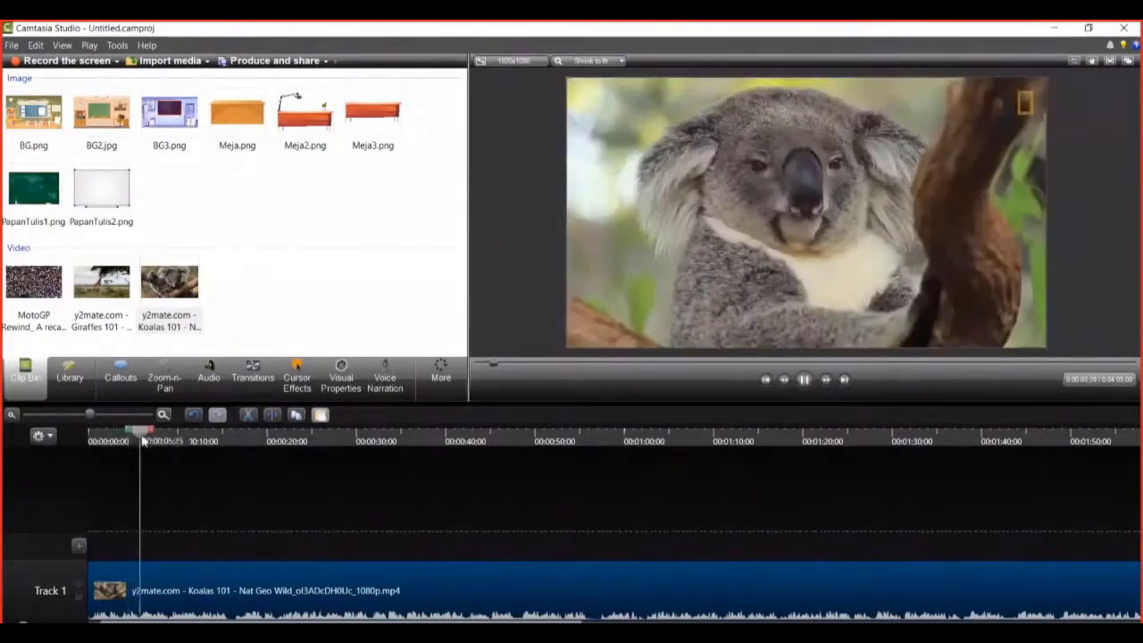
{"action": "left_click_drag", "start_coordinate": [140, 444], "coordinate": [96, 447]}
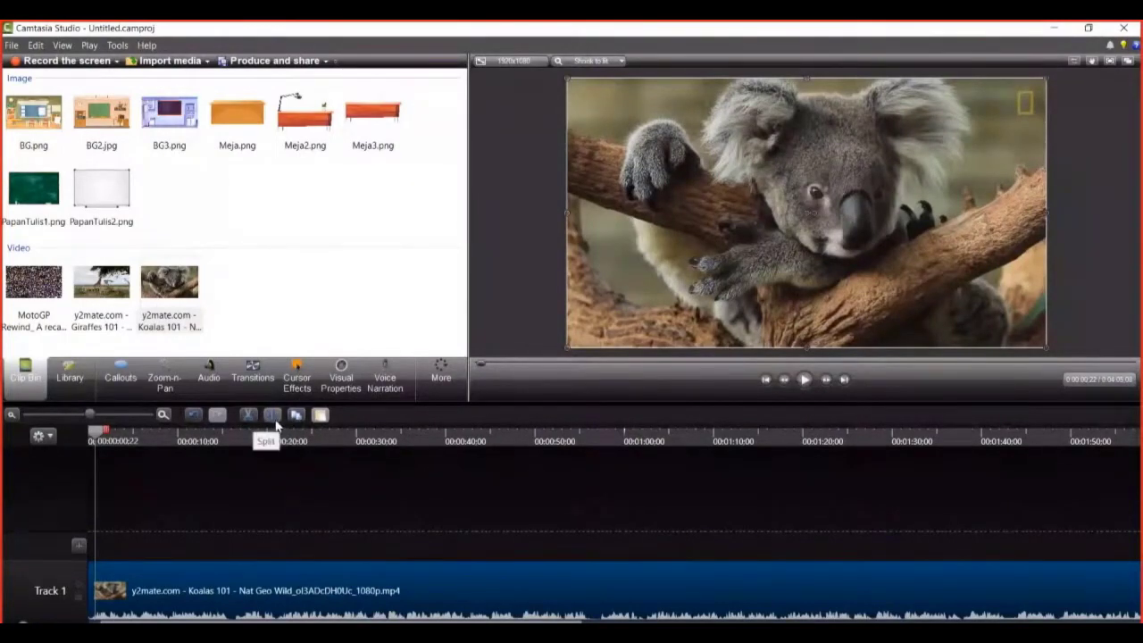
- Scrub through the selected Koalas 101 clip and position the playhead at 0:00:47;02, on the pouch comparison of the two animals
{"action": "left_click", "coordinate": [102, 439]}
{"action": "left_click_drag", "start_coordinate": [105, 439], "coordinate": [251, 445]}
{"action": "left_click", "coordinate": [146, 442]}
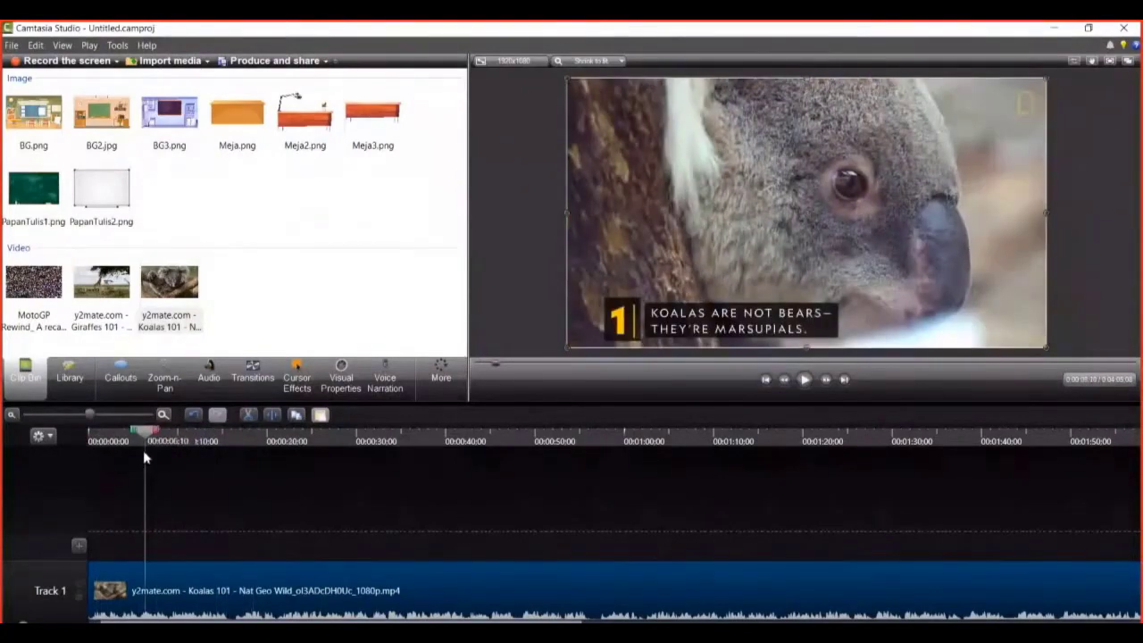
{"action": "left_click_drag", "start_coordinate": [169, 440], "coordinate": [371, 446]}
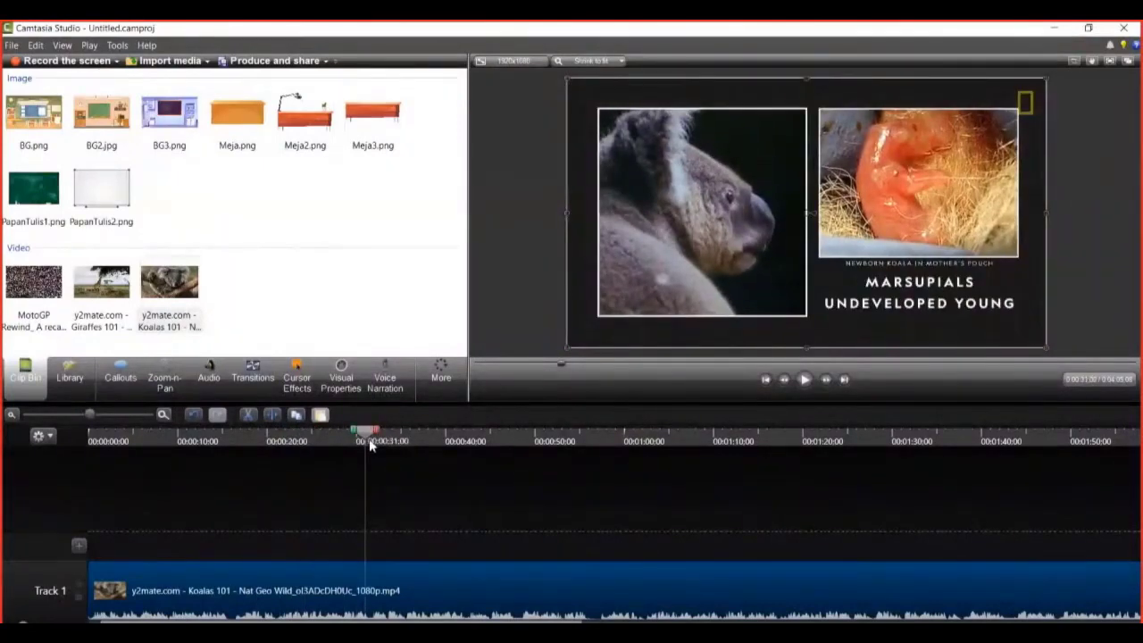
{"action": "mouse_move", "coordinate": [371, 447]}
{"action": "left_mouse_down"}
{"action": "mouse_move", "coordinate": [383, 448]}
{"action": "mouse_move", "coordinate": [339, 449]}
{"action": "mouse_move", "coordinate": [378, 452]}
{"action": "left_mouse_up"}
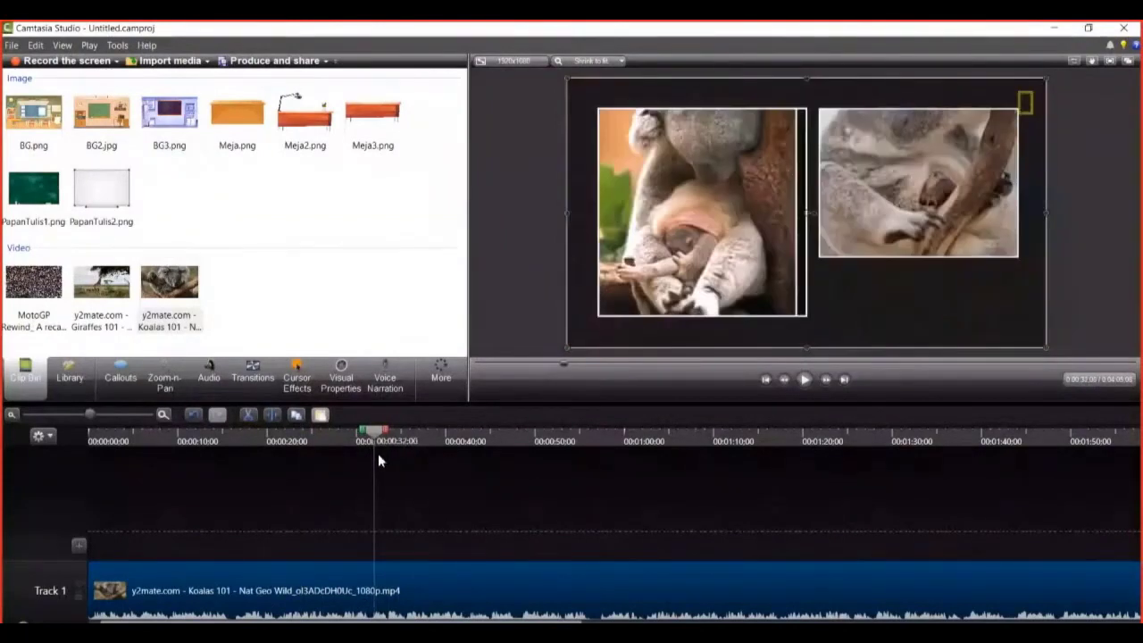
{"action": "left_click_drag", "start_coordinate": [378, 454], "coordinate": [389, 456]}
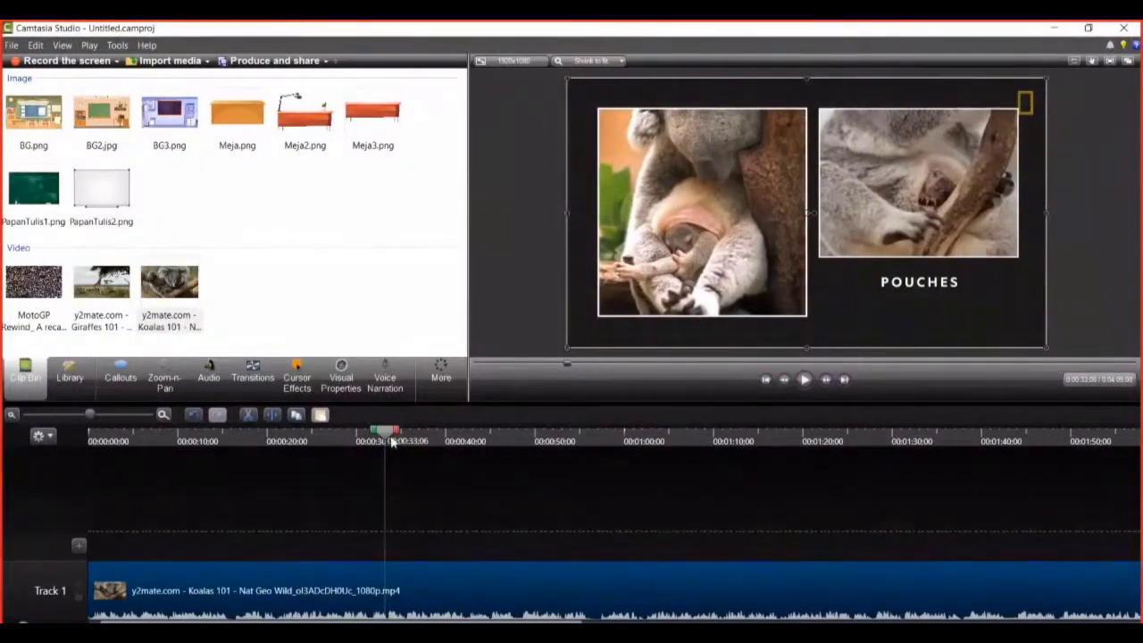
{"action": "left_click_drag", "start_coordinate": [392, 442], "coordinate": [514, 457]}
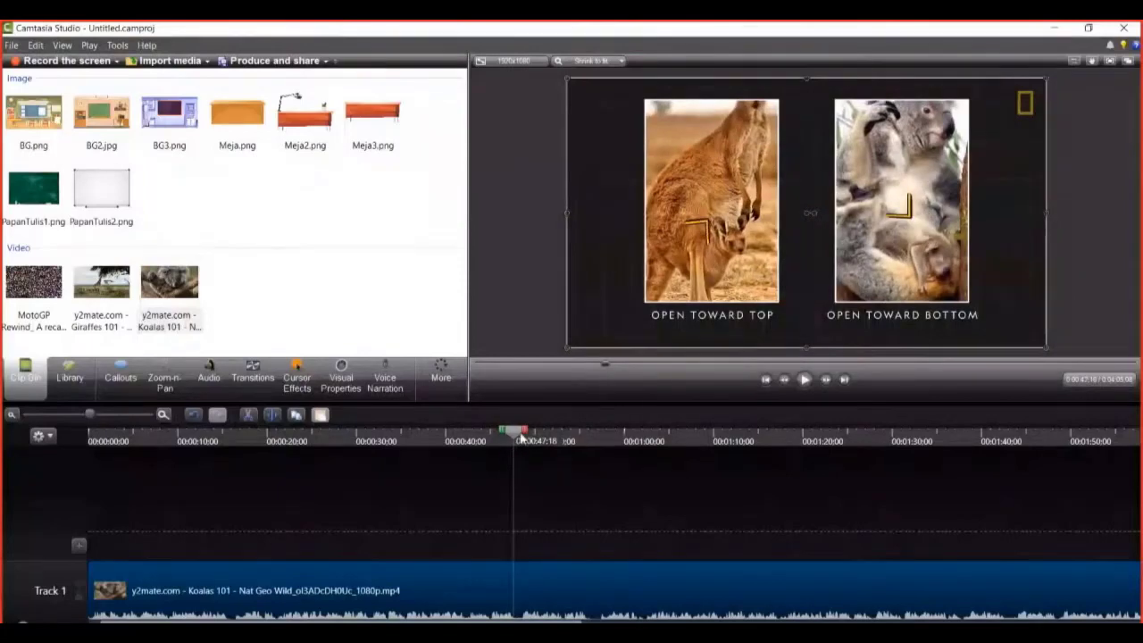
{"action": "left_click_drag", "start_coordinate": [522, 436], "coordinate": [510, 437]}
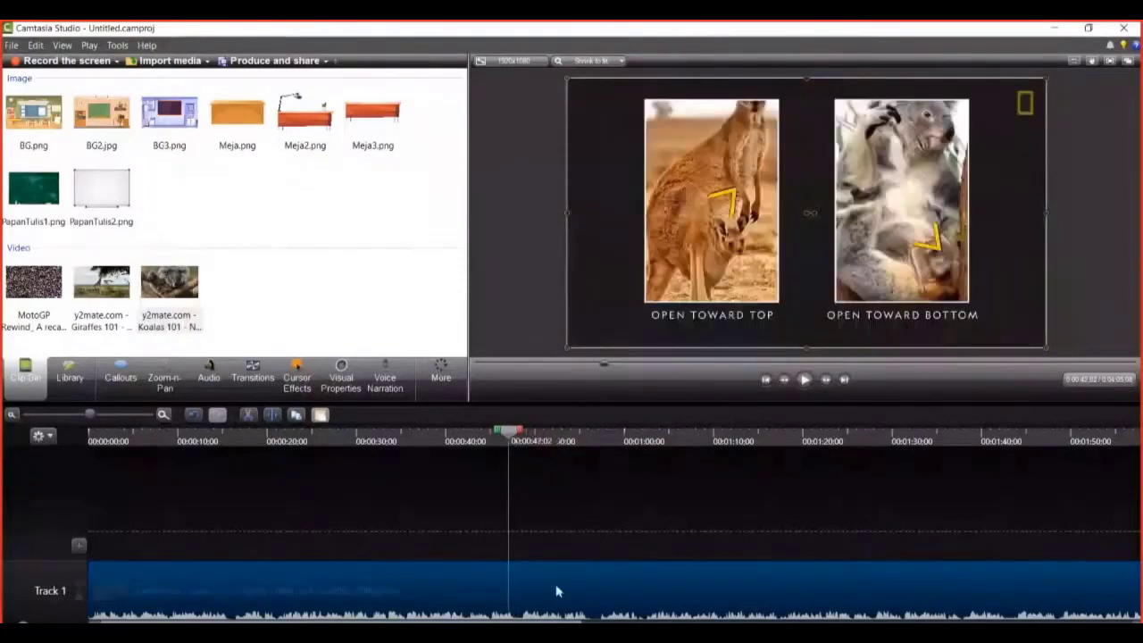
- Split the Koalas 101 clip at 0:00:47;02 and delete the part after the split
{"action": "left_click", "coordinate": [273, 416]}
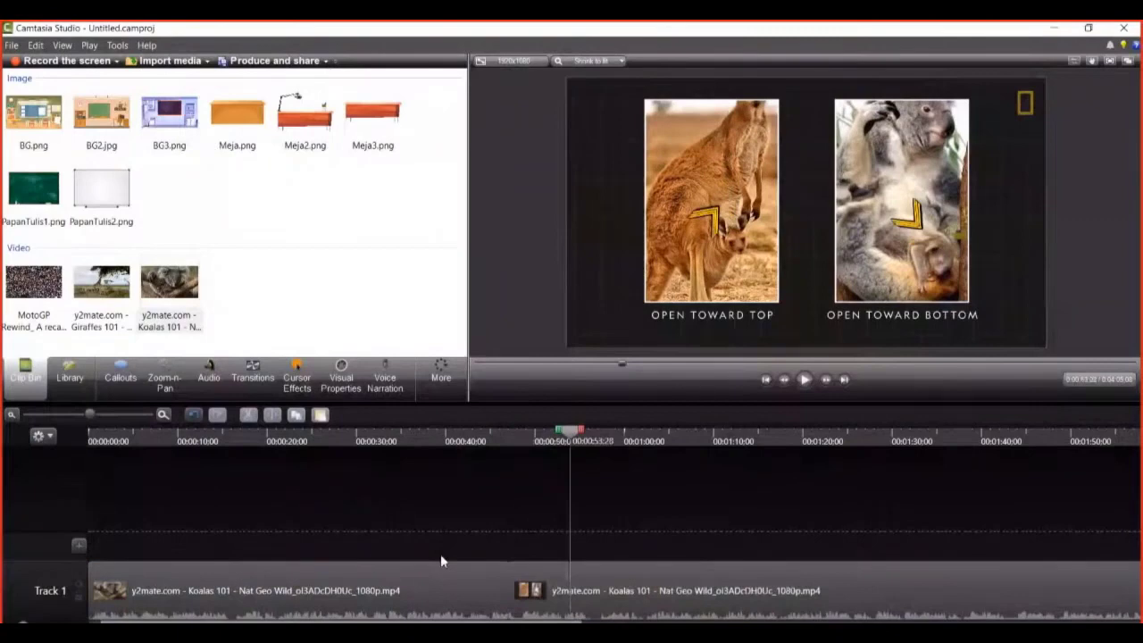
{"action": "left_click", "coordinate": [612, 598]}
{"action": "mouse_move", "coordinate": [755, 608]}
{"action": "left_mouse_down"}
{"action": "mouse_move", "coordinate": [567, 612]}
{"action": "mouse_move", "coordinate": [477, 597]}
{"action": "mouse_move", "coordinate": [800, 599]}
{"action": "mouse_move", "coordinate": [753, 596]}
{"action": "left_mouse_up"}
{"action": "right_click", "coordinate": [683, 596]}
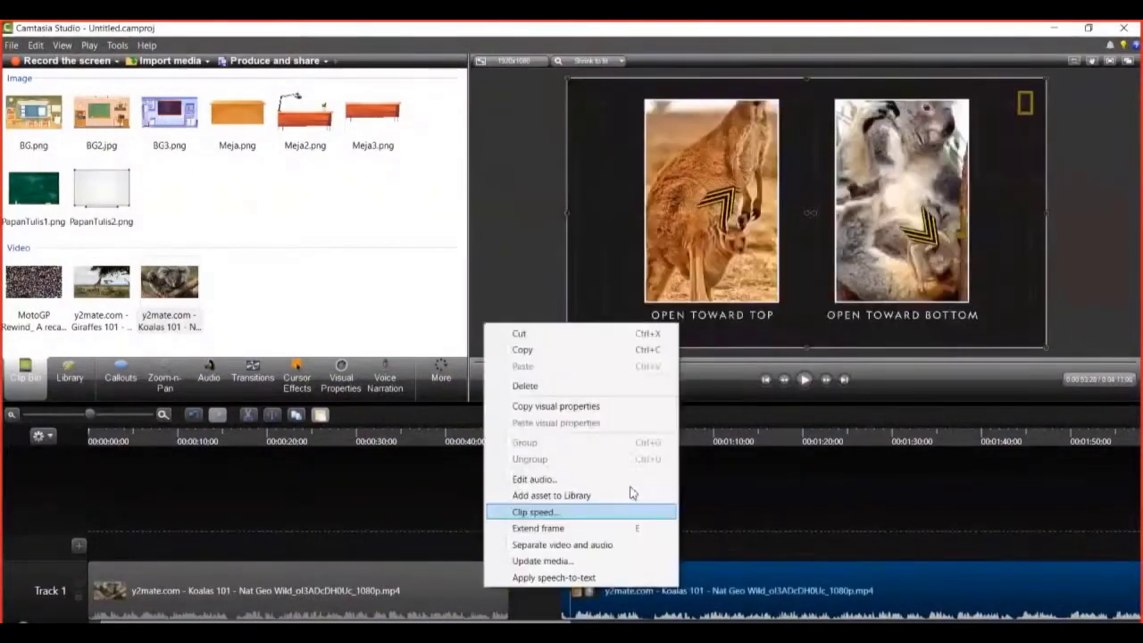
{"action": "left_click", "coordinate": [590, 385]}
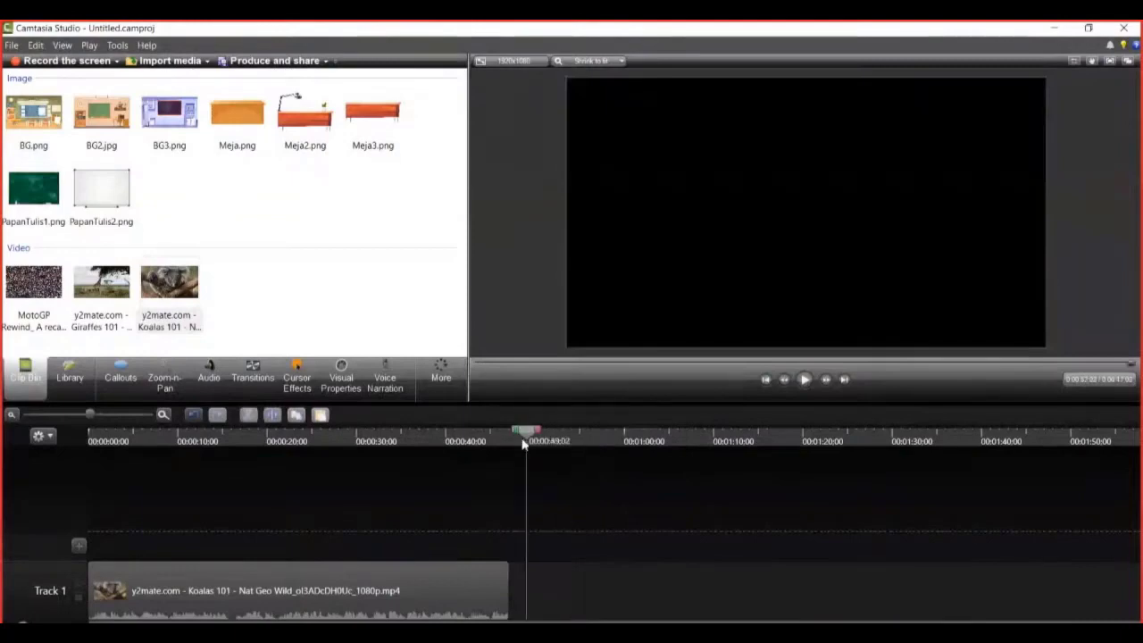
- Extend the end of the remaining Koalas 101 clip on Track 1 back out to its full original length
{"action": "left_click", "coordinate": [463, 594]}
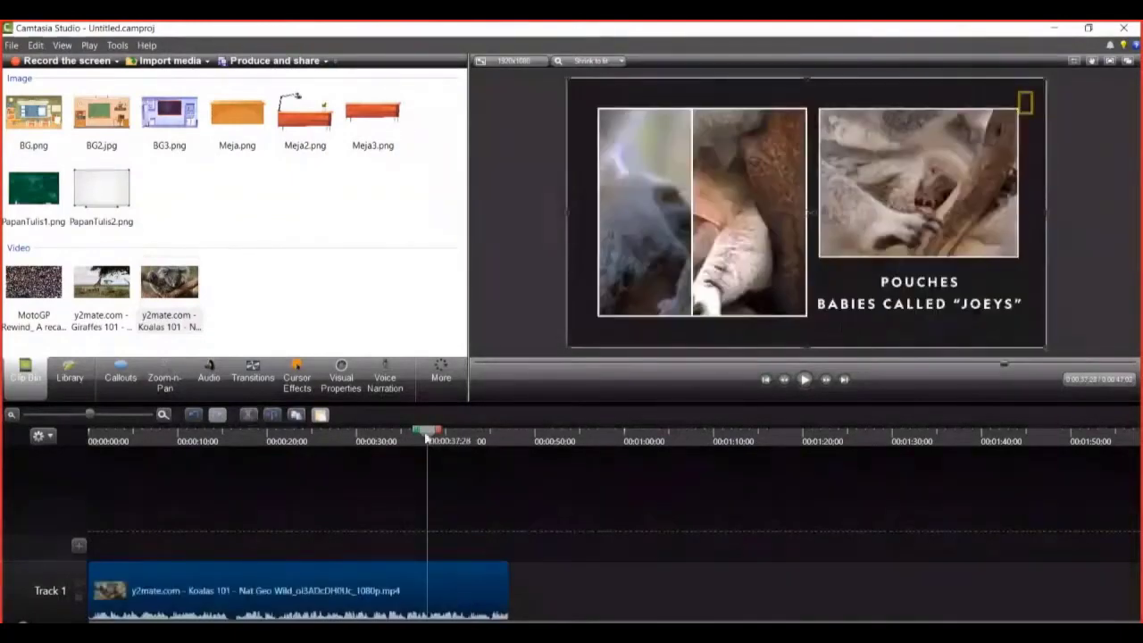
{"action": "left_click_drag", "start_coordinate": [425, 438], "coordinate": [401, 518]}
{"action": "left_click", "coordinate": [455, 589]}
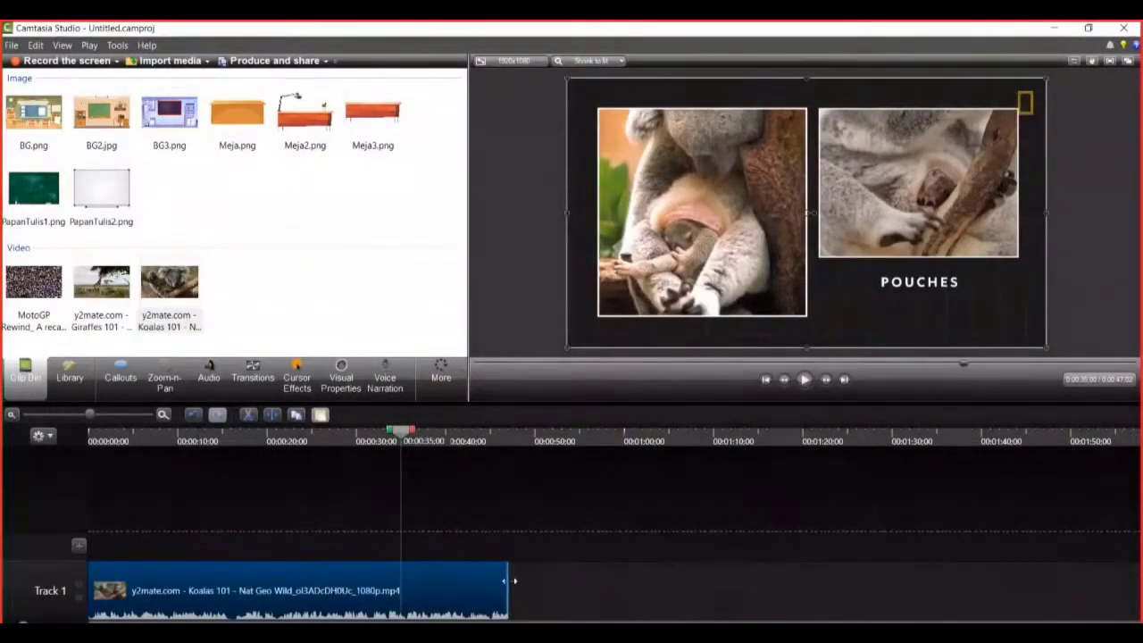
{"action": "left_click_drag", "start_coordinate": [514, 581], "coordinate": [872, 590]}
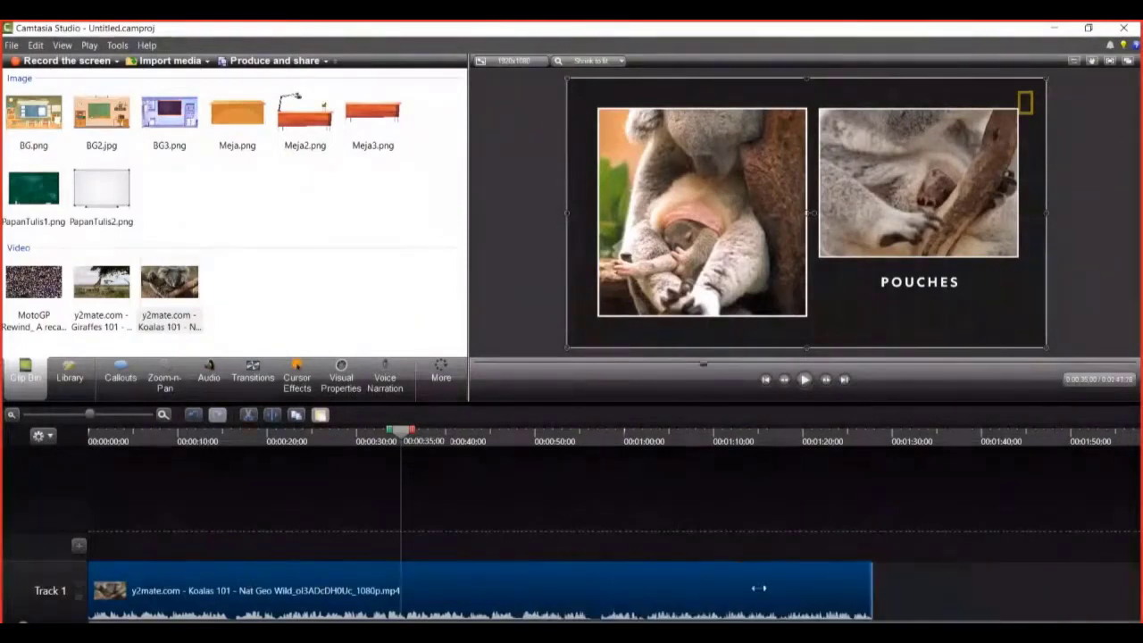
{"action": "left_click_drag", "start_coordinate": [758, 588], "coordinate": [1063, 597]}
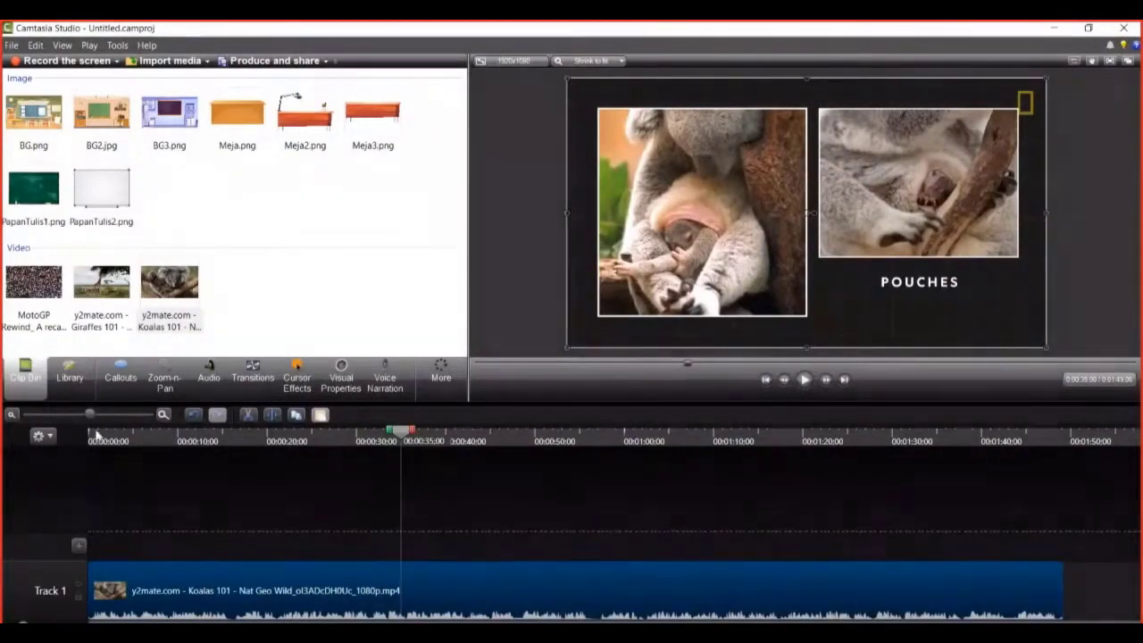
{"action": "mouse_move", "coordinate": [89, 415]}
{"action": "left_mouse_down"}
{"action": "mouse_move", "coordinate": [79, 416]}
{"action": "mouse_move", "coordinate": [130, 418]}
{"action": "mouse_move", "coordinate": [60, 414]}
{"action": "mouse_move", "coordinate": [88, 418]}
{"action": "left_mouse_up"}
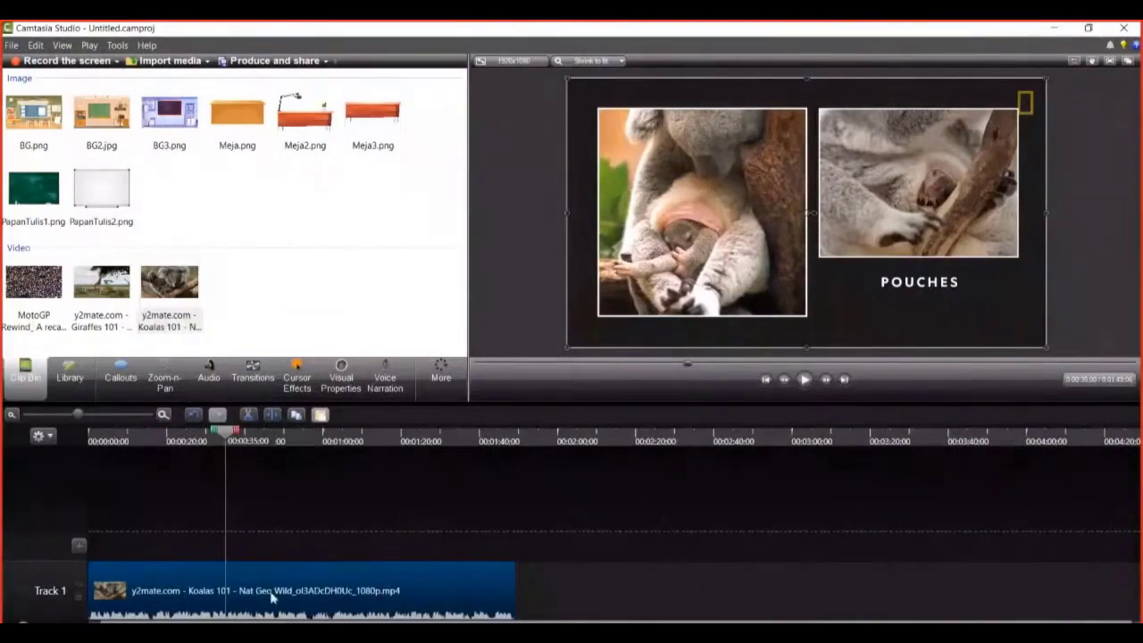
{"action": "left_click_drag", "start_coordinate": [77, 416], "coordinate": [77, 418]}
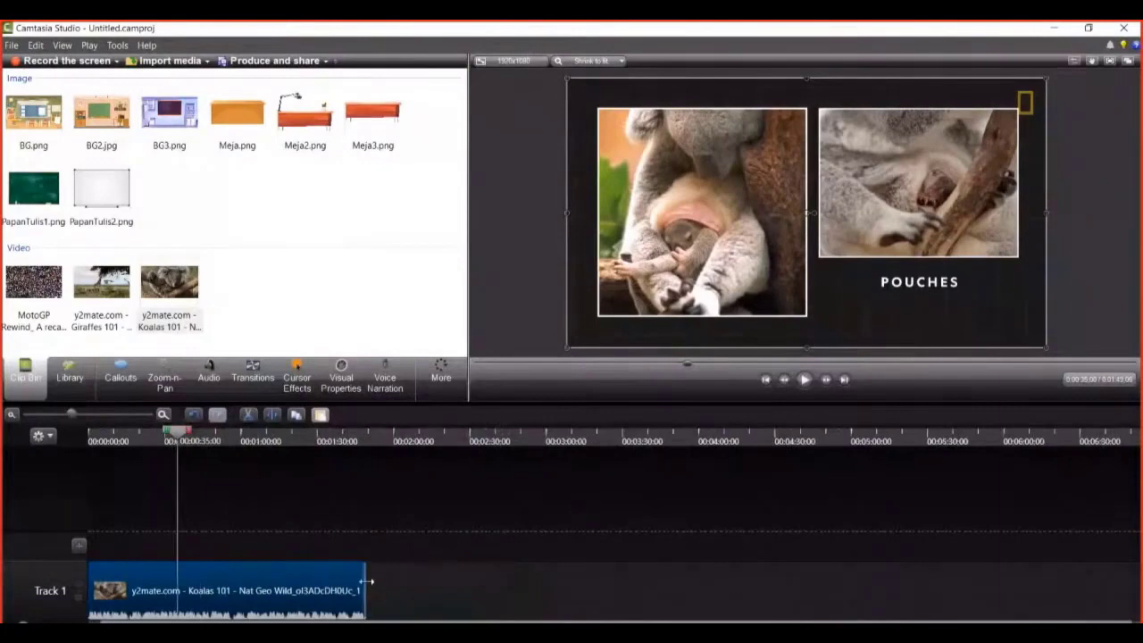
{"action": "left_click_drag", "start_coordinate": [370, 582], "coordinate": [712, 589]}
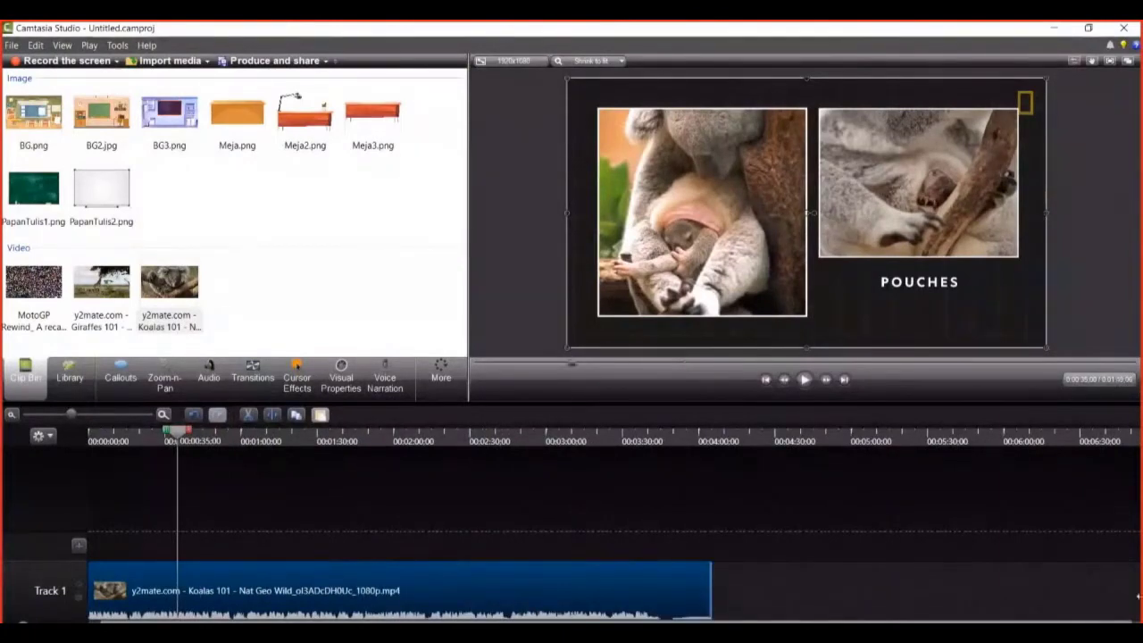
- Scrub to the caecum diagram at 0:02:13;17 and trim the end of the Koalas 101 clip back to that point
{"action": "left_click_drag", "start_coordinate": [657, 489], "coordinate": [718, 488]}
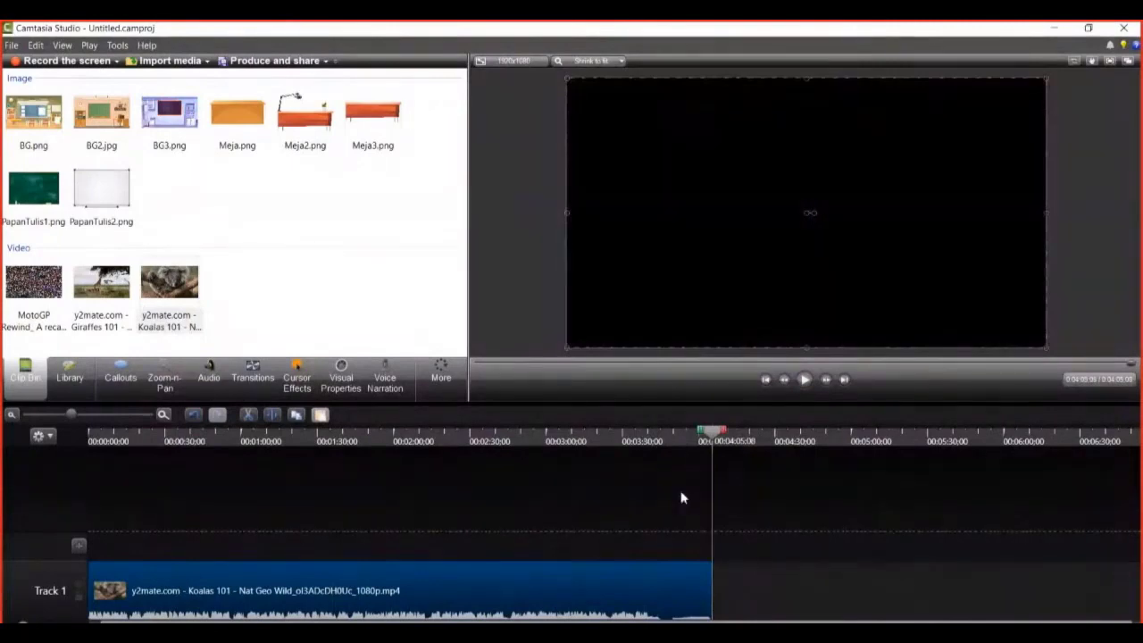
{"action": "left_click_drag", "start_coordinate": [429, 505], "coordinate": [342, 518]}
{"action": "left_click", "coordinate": [425, 601]}
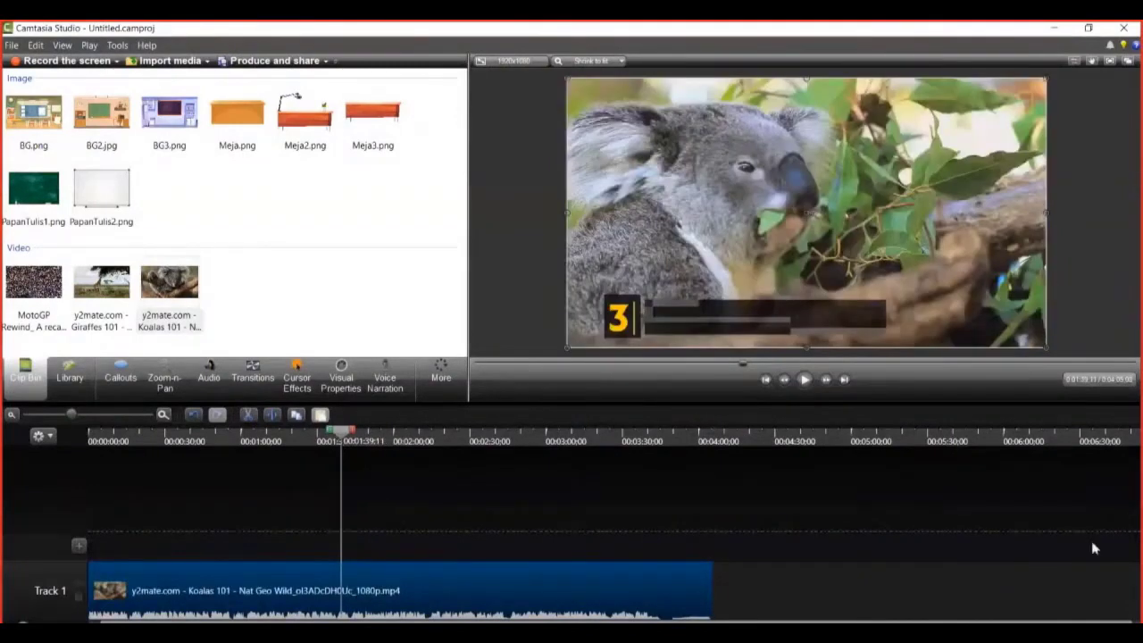
{"action": "left_click_drag", "start_coordinate": [349, 441], "coordinate": [431, 446]}
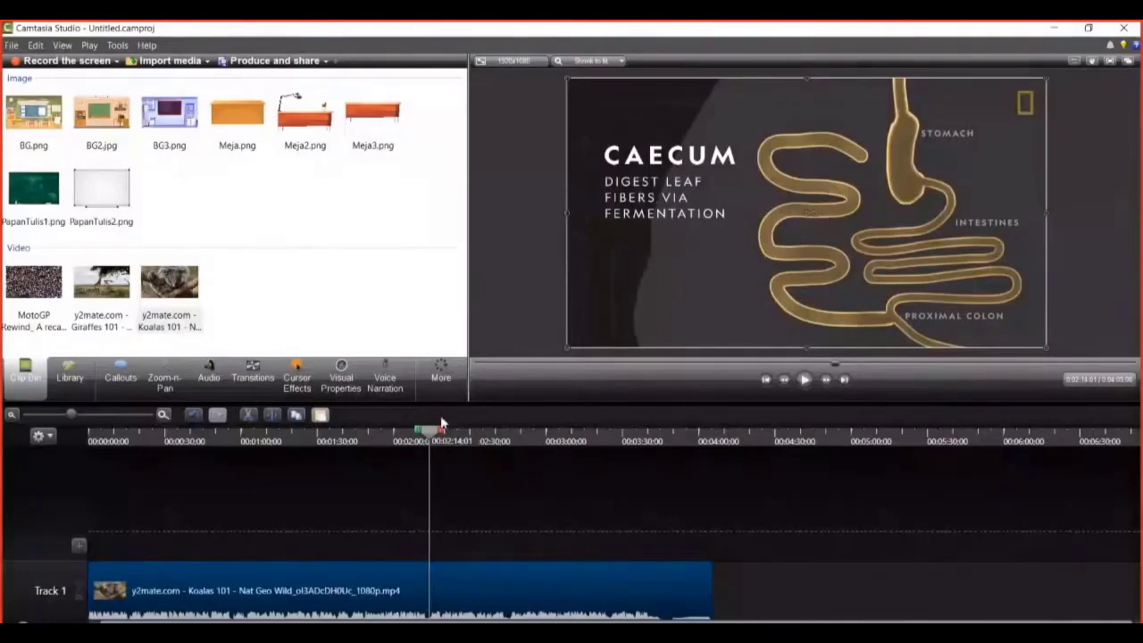
{"action": "mouse_move", "coordinate": [430, 434]}
{"action": "left_mouse_down"}
{"action": "mouse_move", "coordinate": [407, 436]}
{"action": "mouse_move", "coordinate": [428, 441]}
{"action": "left_mouse_up"}
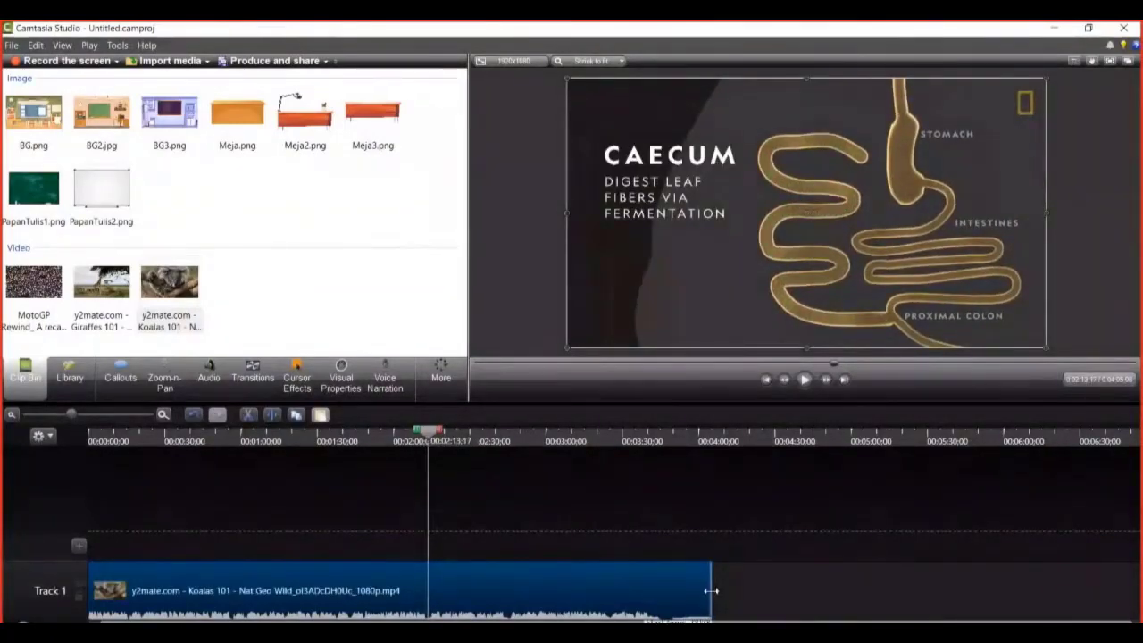
{"action": "left_click_drag", "start_coordinate": [712, 590], "coordinate": [427, 588]}
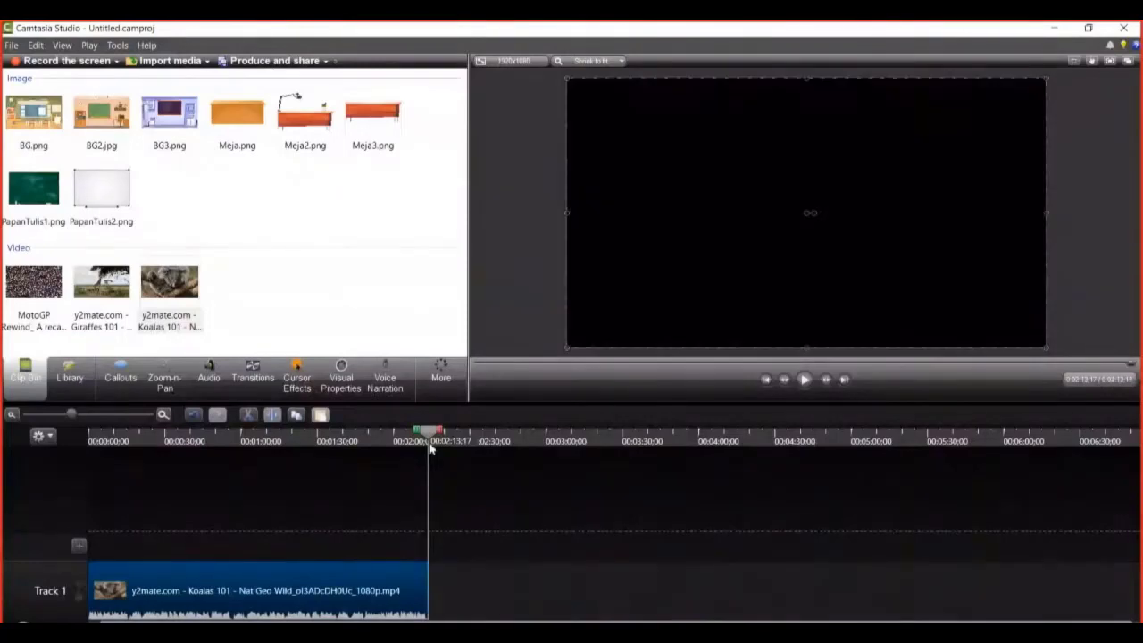
- Check the trimmed Koalas 101 clip at 0:02:07;00 and at 0:01:58;24
{"action": "left_click", "coordinate": [411, 437]}
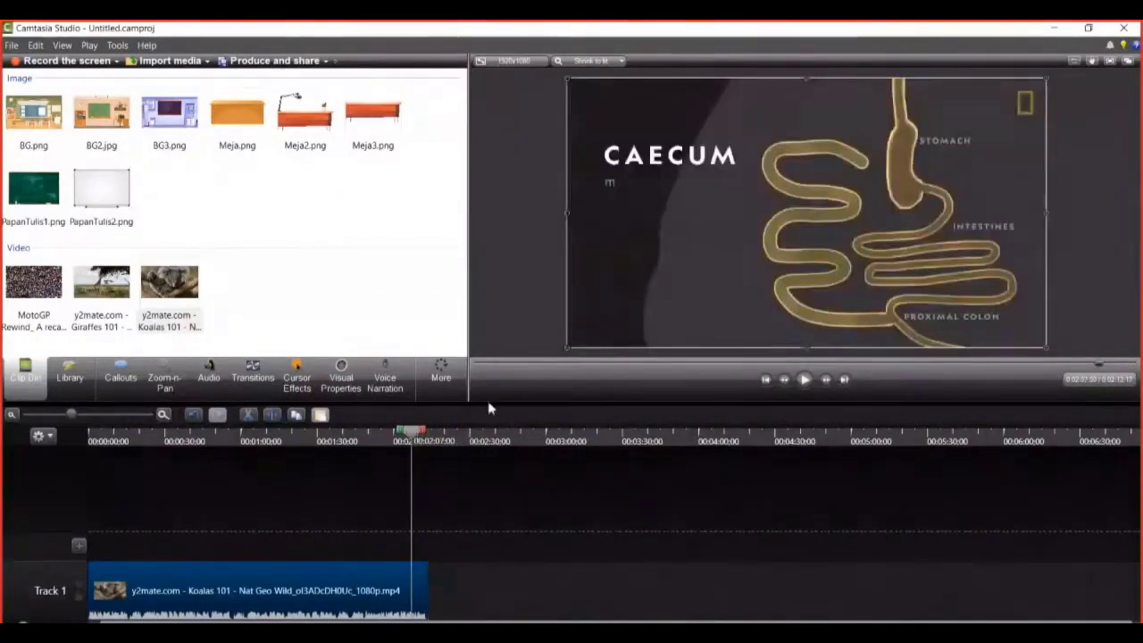
{"action": "left_click", "coordinate": [244, 539]}
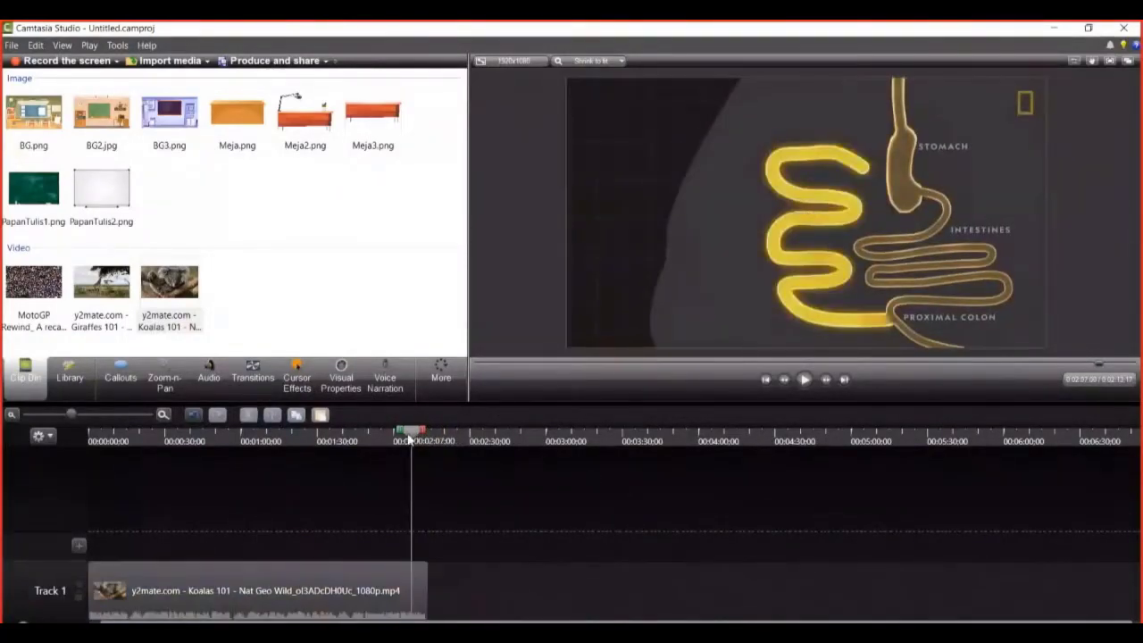
{"action": "left_click", "coordinate": [297, 582]}
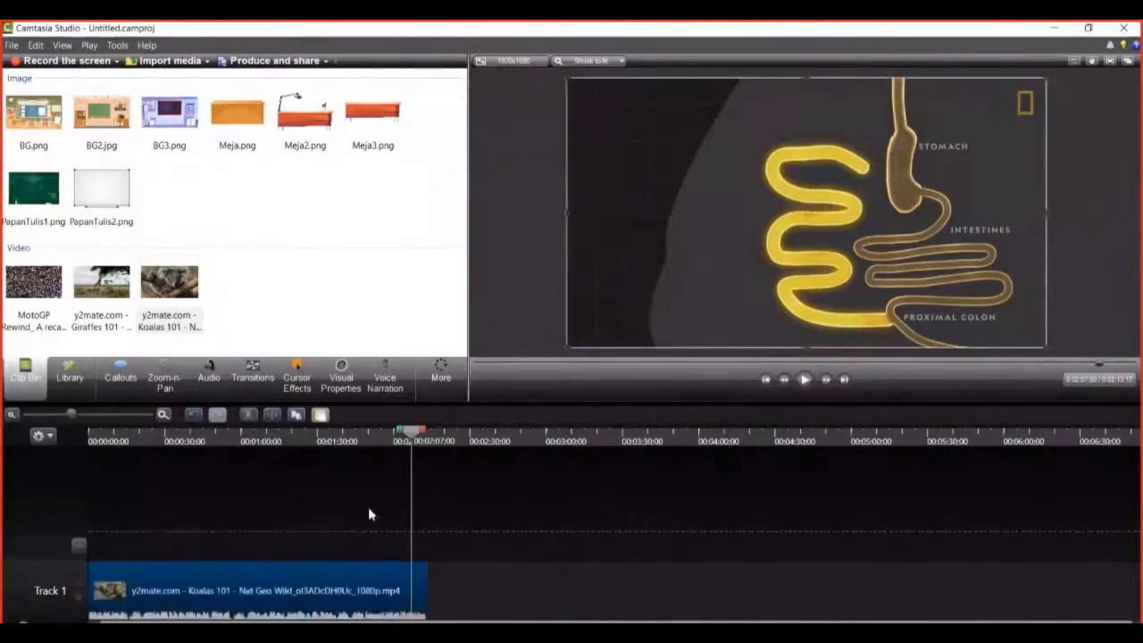
{"action": "left_click", "coordinate": [391, 438]}
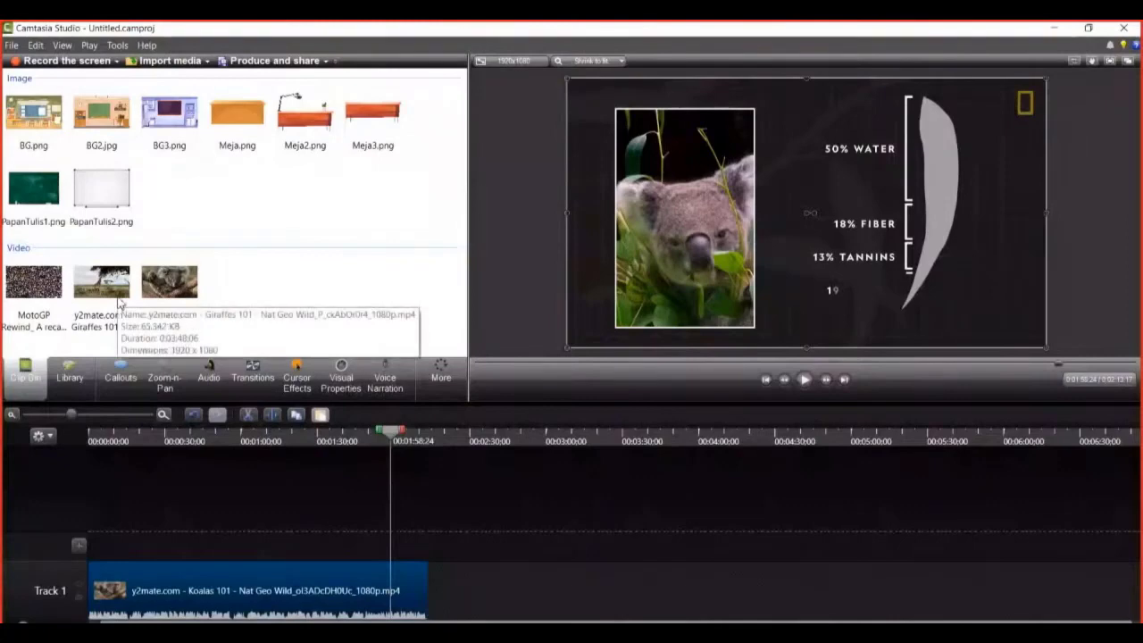
- Add the Giraffes 101 video to Track 1 and place it directly against the end of the Koalas 101 clip
{"action": "left_click_drag", "start_coordinate": [113, 305], "coordinate": [487, 605]}
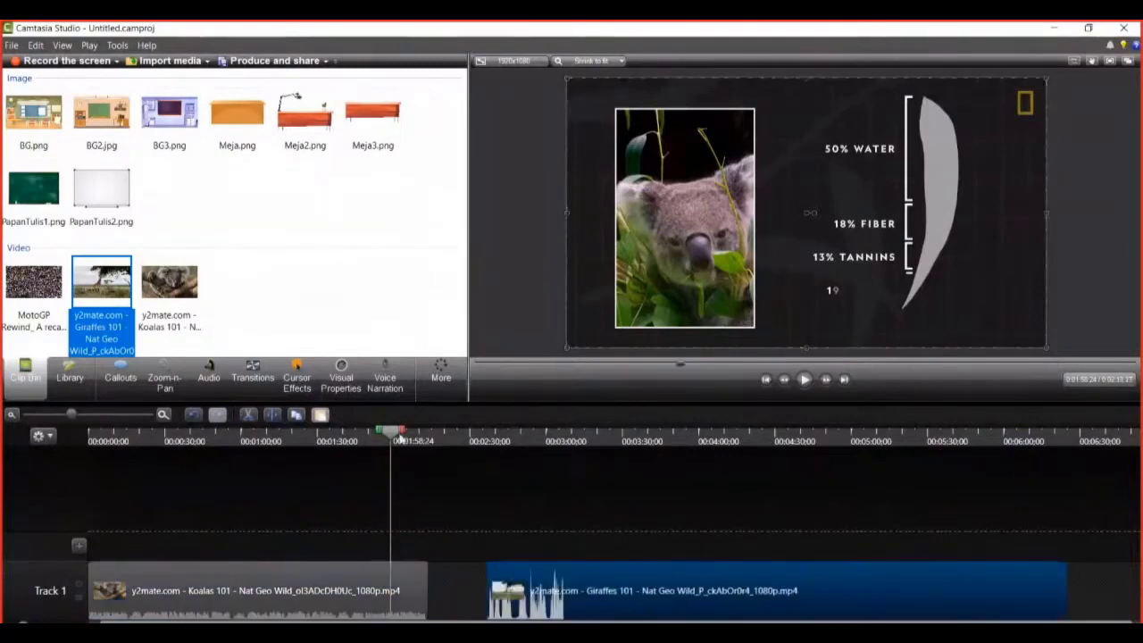
{"action": "left_click_drag", "start_coordinate": [402, 438], "coordinate": [458, 465]}
{"action": "left_click_drag", "start_coordinate": [589, 564], "coordinate": [515, 581]}
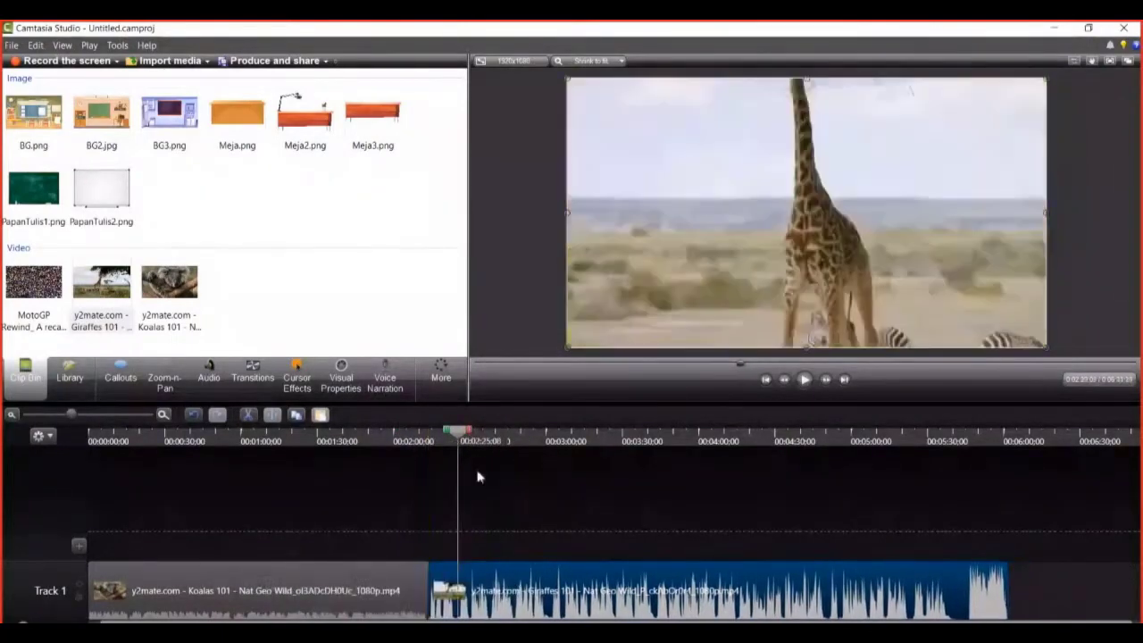
- Preview the join between the Koalas 101 and Giraffes 101 clips from about 0:02:02;17 and pause at 0:02:17;07
{"action": "left_click_drag", "start_coordinate": [459, 447], "coordinate": [400, 454]}
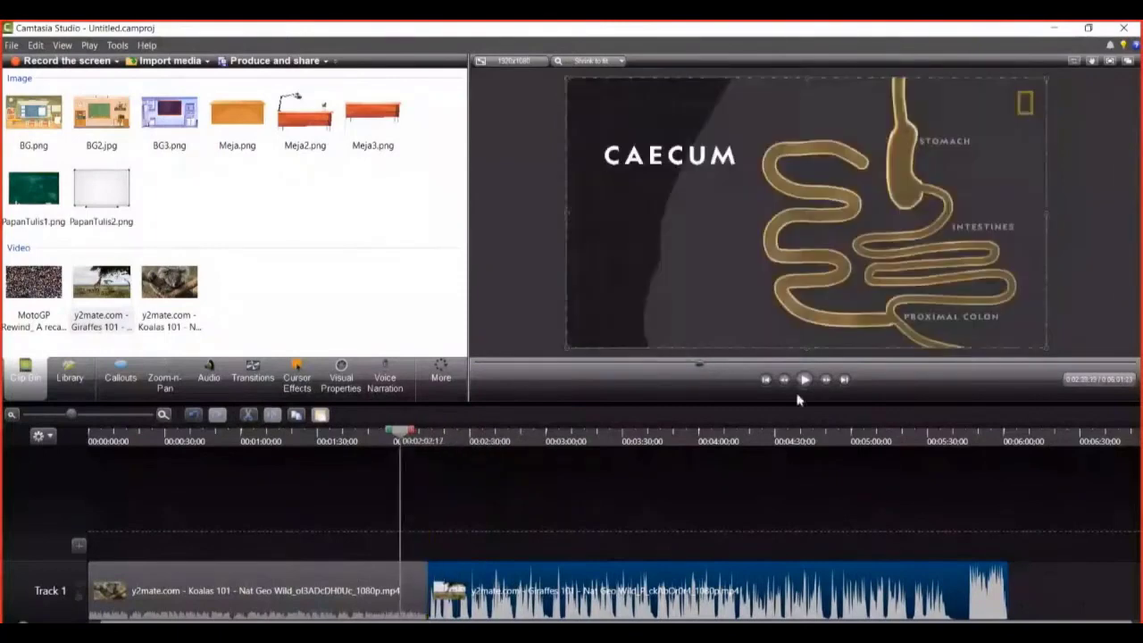
{"action": "left_click", "coordinate": [806, 381]}
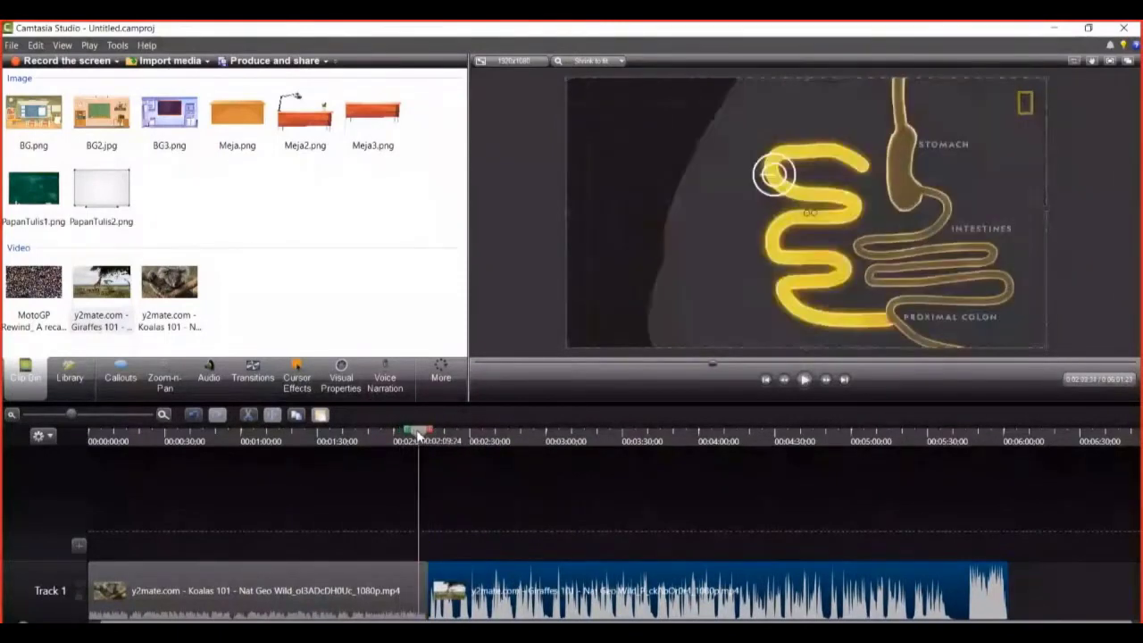
{"action": "left_click", "coordinate": [804, 379]}
{"action": "key", "text": "space"}
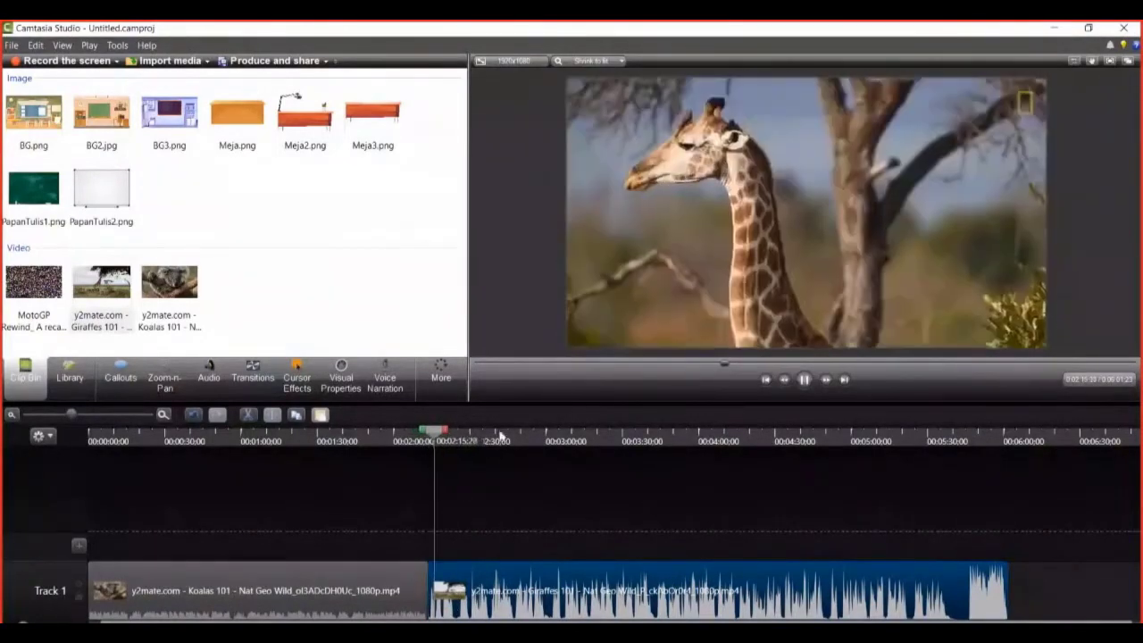
{"action": "left_click", "coordinate": [804, 380]}
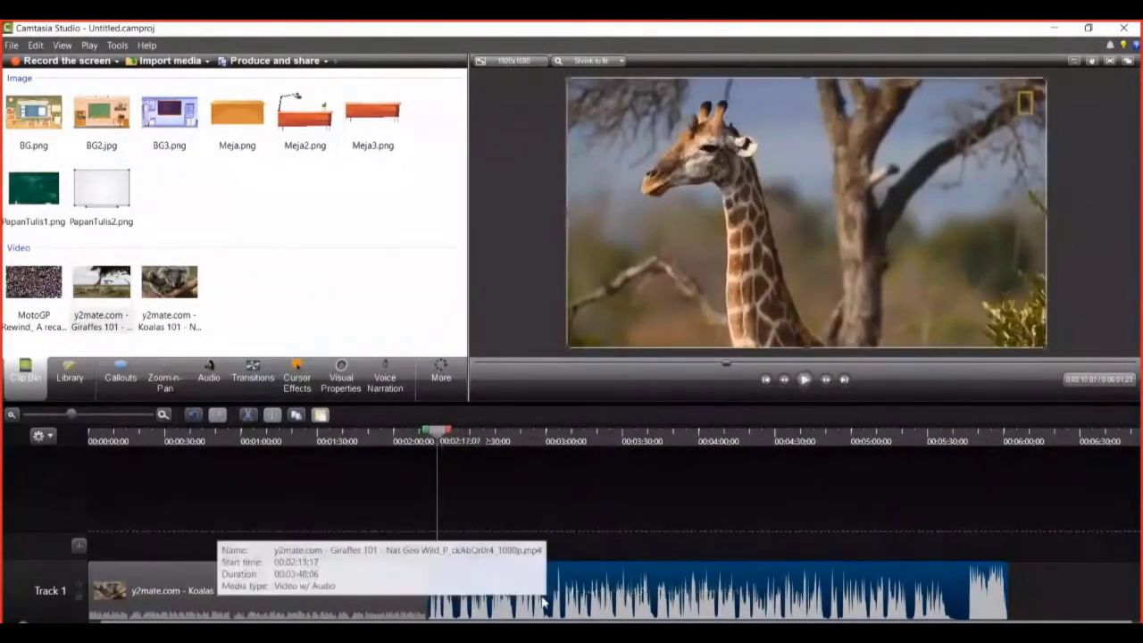
- Select the Giraffes 101 clip, open the audio editing tools, and preview the sound from 0:02:01;09 across both clips
{"action": "left_click", "coordinate": [384, 608]}
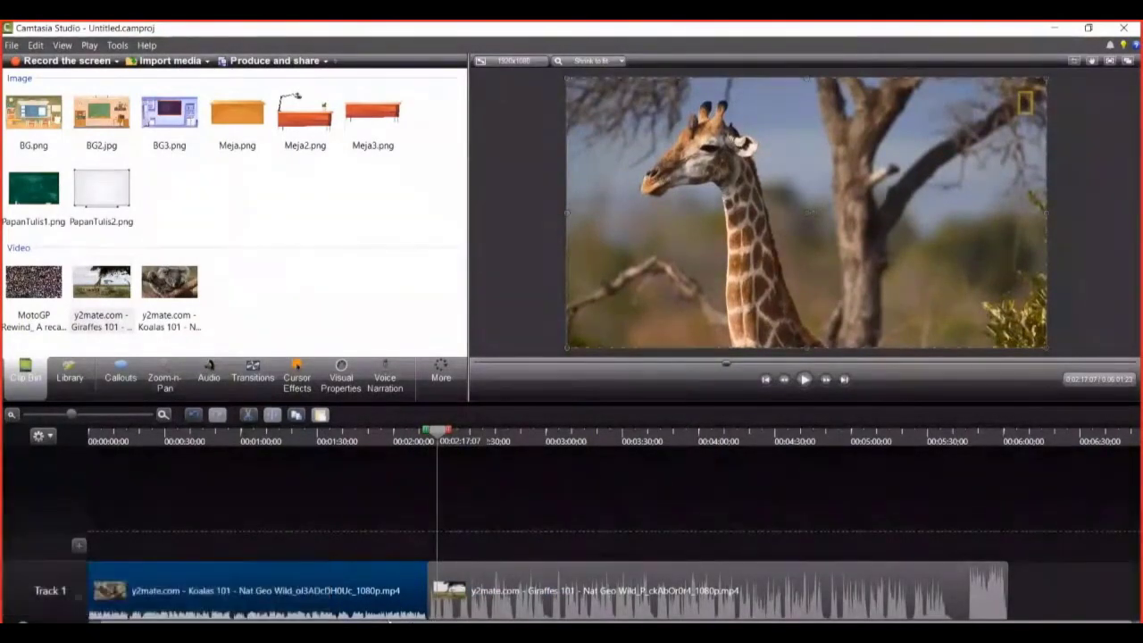
{"action": "left_click", "coordinate": [465, 603]}
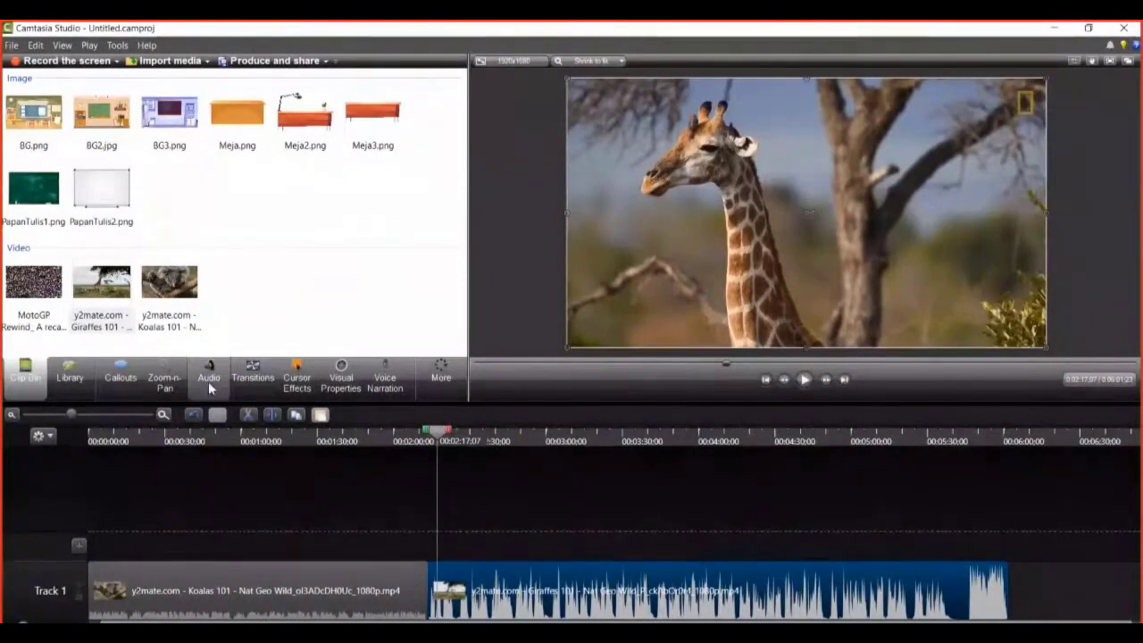
{"action": "left_click", "coordinate": [208, 381]}
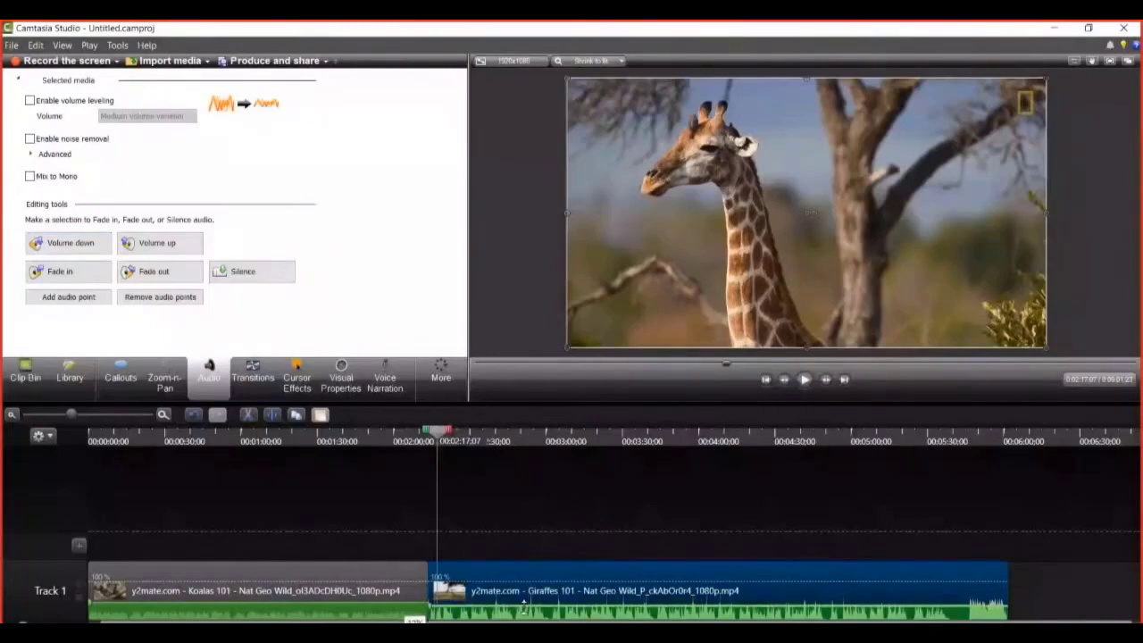
{"action": "left_click_drag", "start_coordinate": [441, 435], "coordinate": [398, 435]}
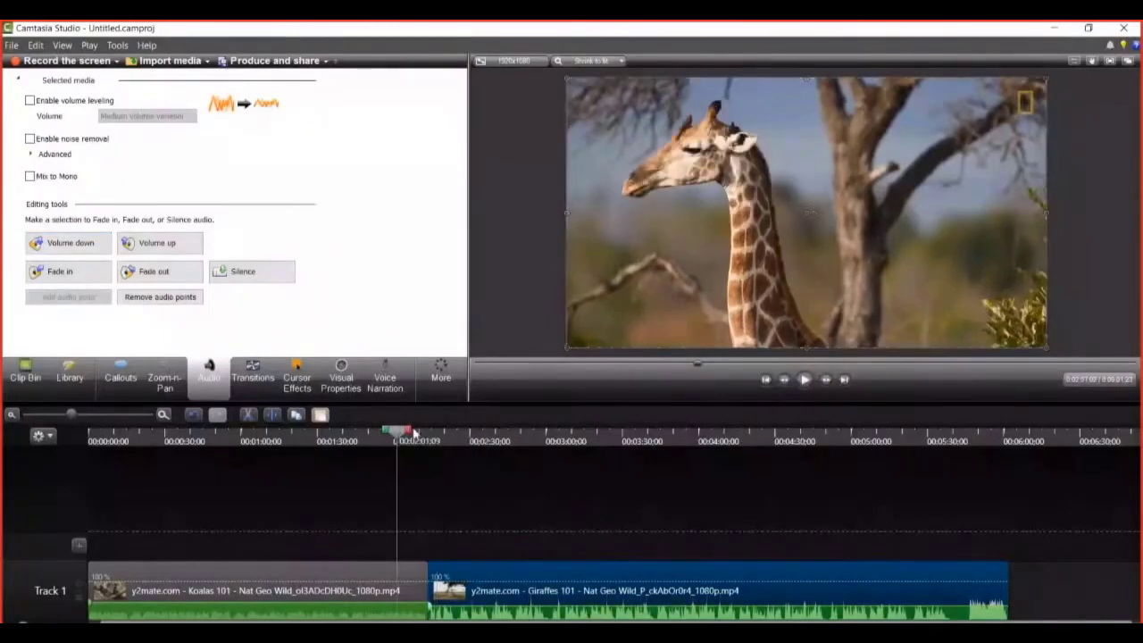
{"action": "left_click", "coordinate": [804, 379]}
{"action": "left_click", "coordinate": [444, 490]}
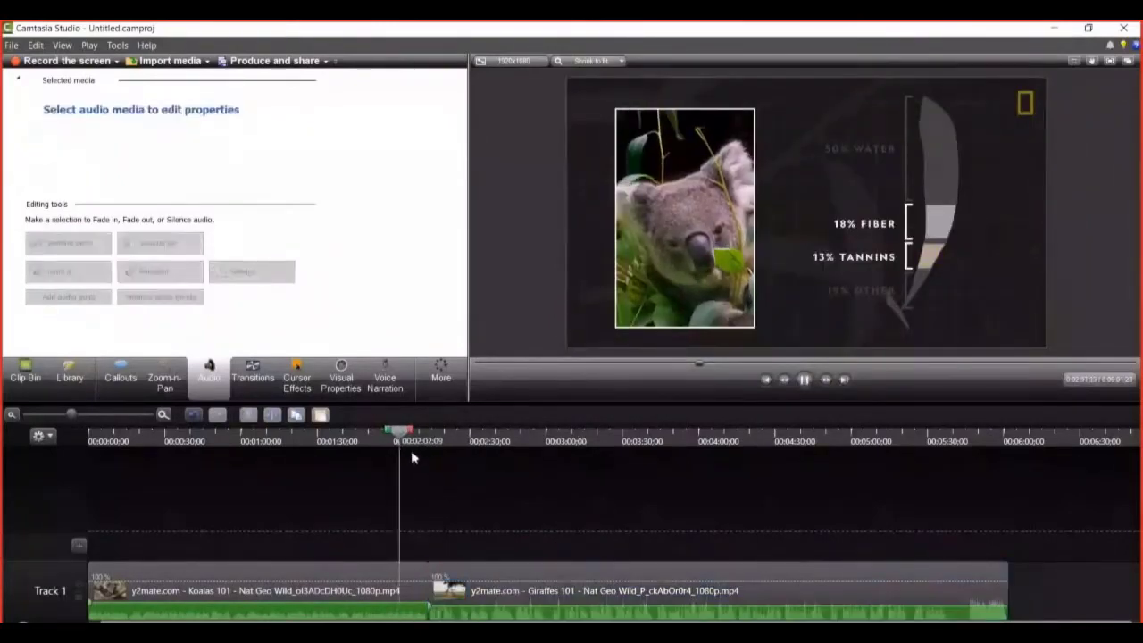
- Split the Giraffes 101 clip at 0:04:05;21 and select its second part, with the playhead at 0:04:27;21
{"action": "left_click_drag", "start_coordinate": [399, 435], "coordinate": [711, 504]}
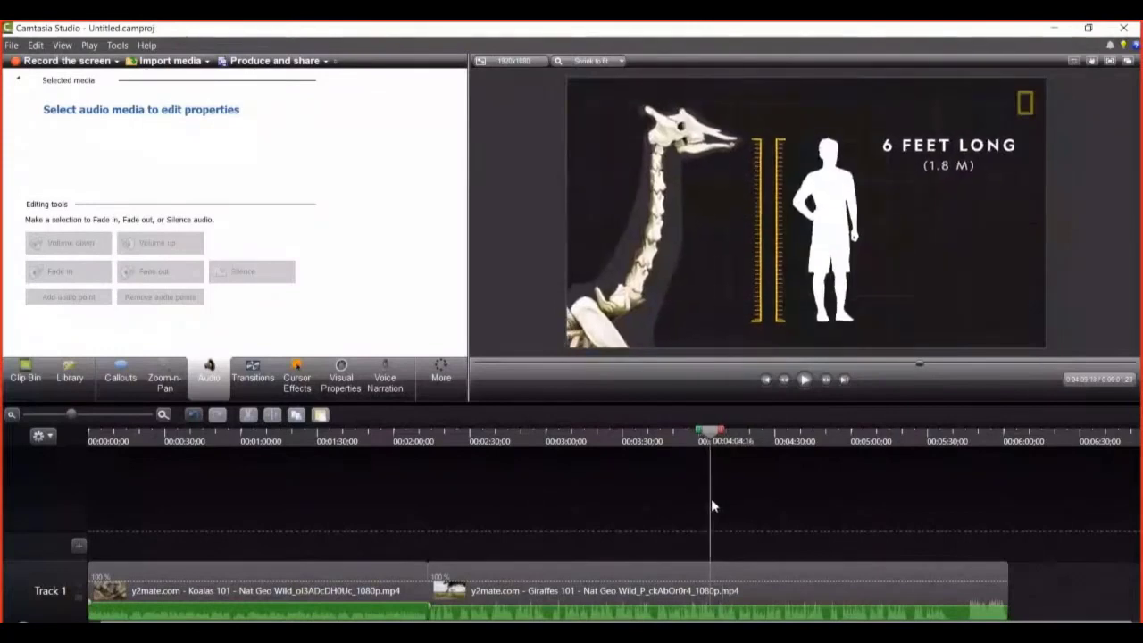
{"action": "left_click", "coordinate": [762, 607]}
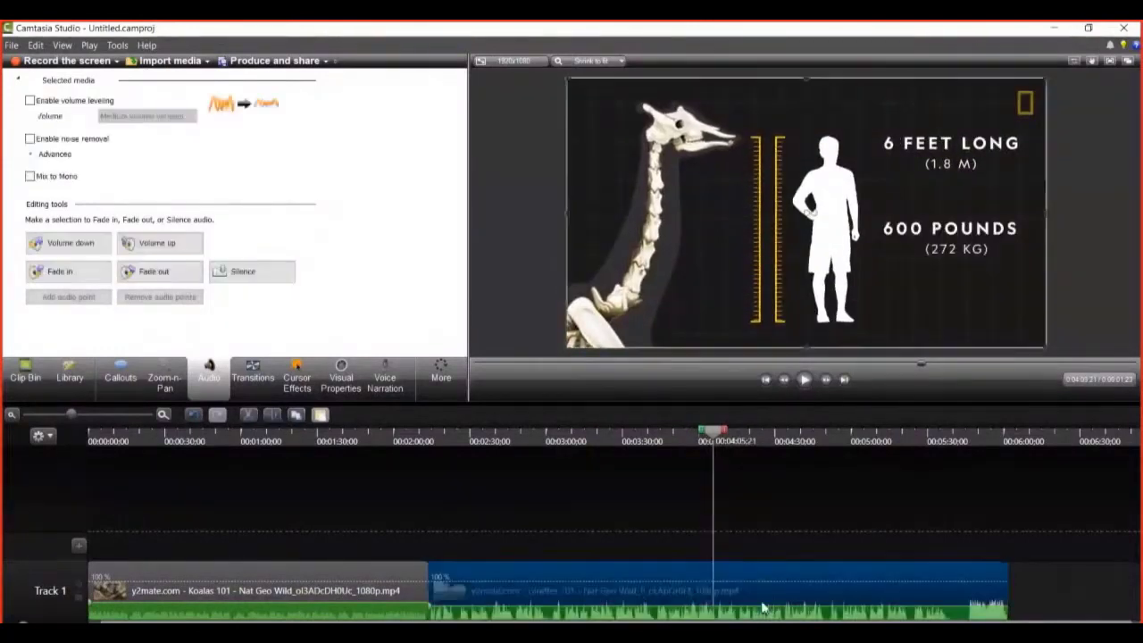
{"action": "left_click", "coordinate": [274, 416]}
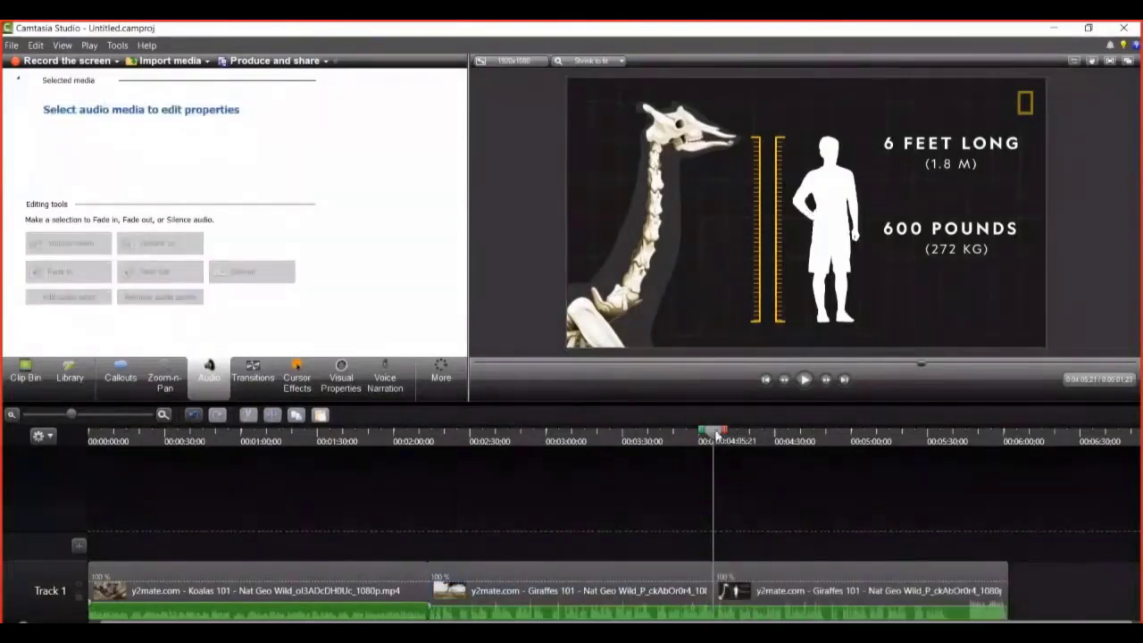
{"action": "left_click", "coordinate": [773, 441]}
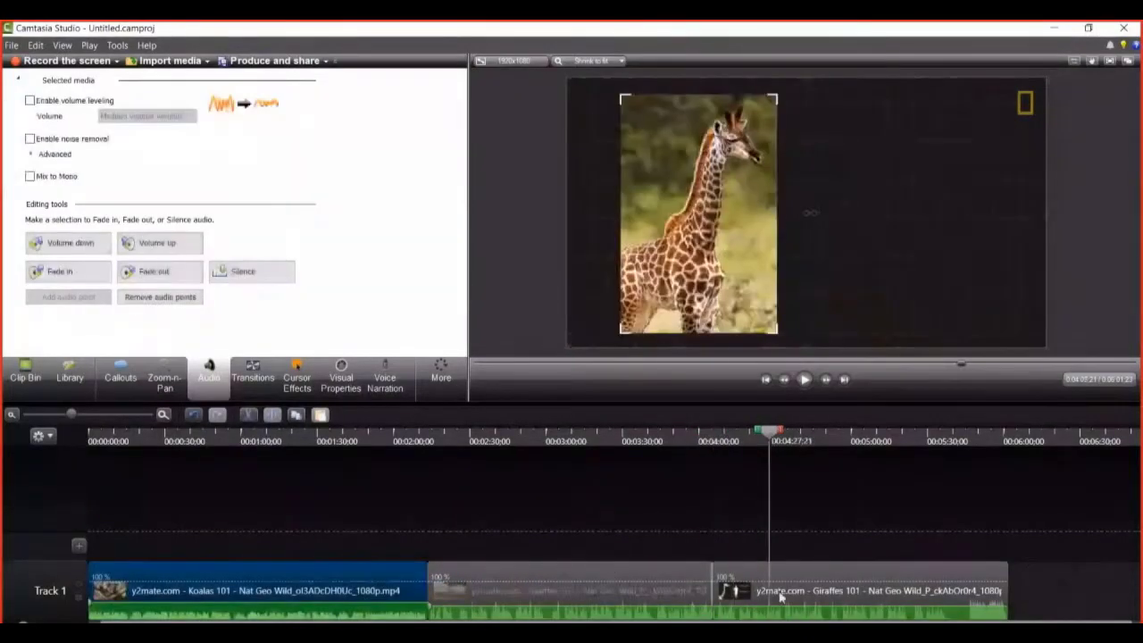
{"action": "left_click", "coordinate": [786, 579]}
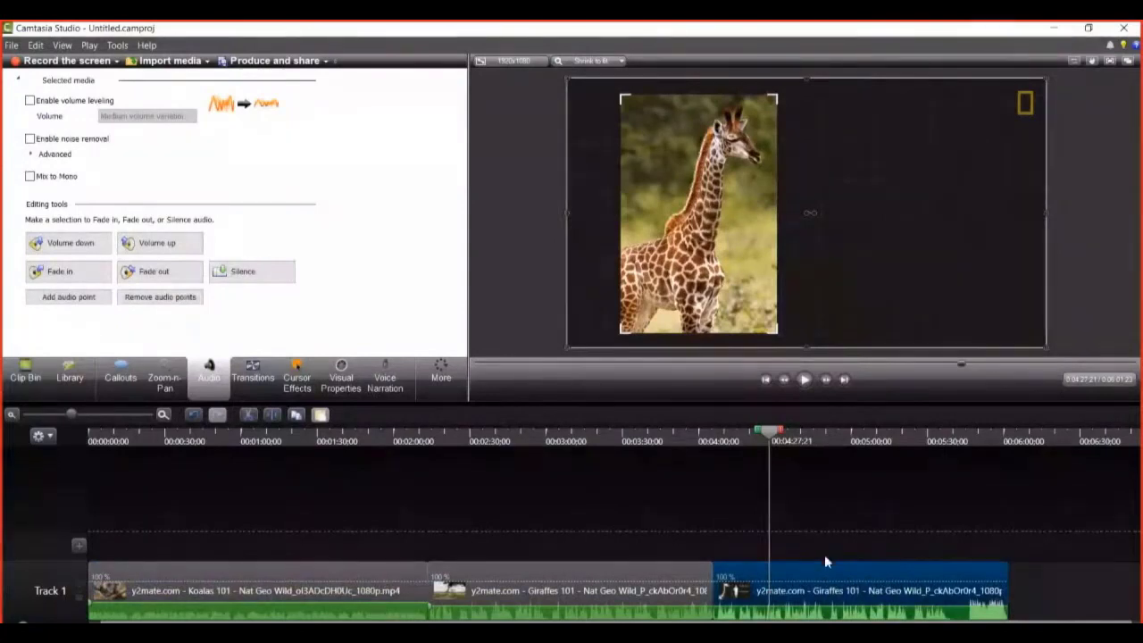
- Delete the second part of the split Giraffes 101 clip and return the playhead to the start of the timeline
{"action": "key", "text": "Delete"}
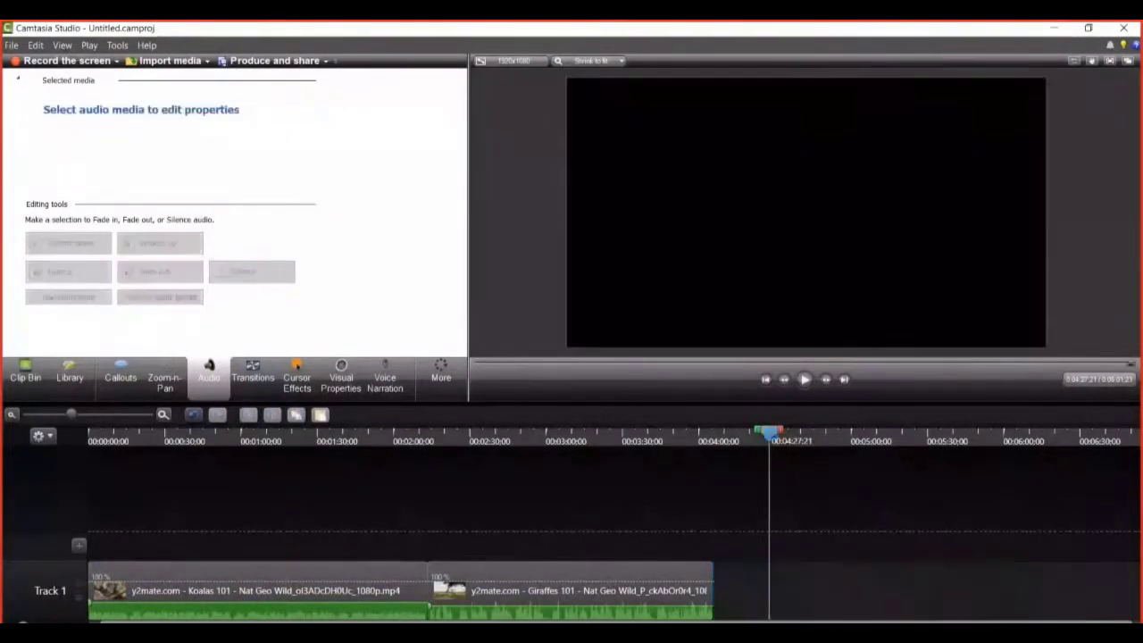
{"action": "left_click", "coordinate": [367, 594]}
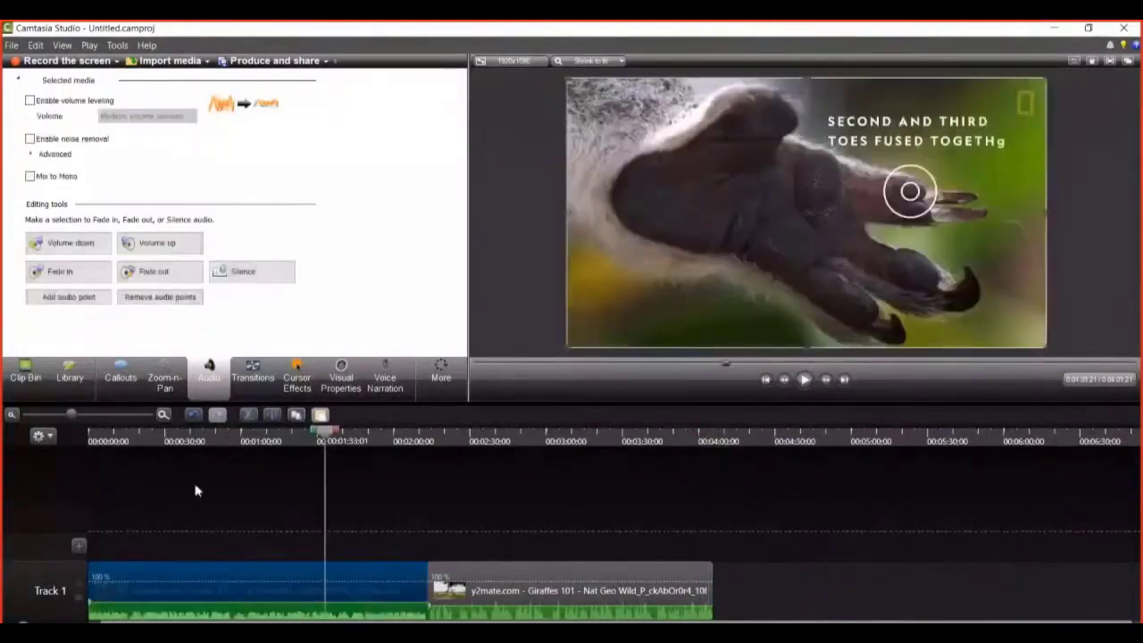
{"action": "left_click", "coordinate": [196, 490]}
{"action": "left_click_drag", "start_coordinate": [331, 434], "coordinate": [87, 470]}
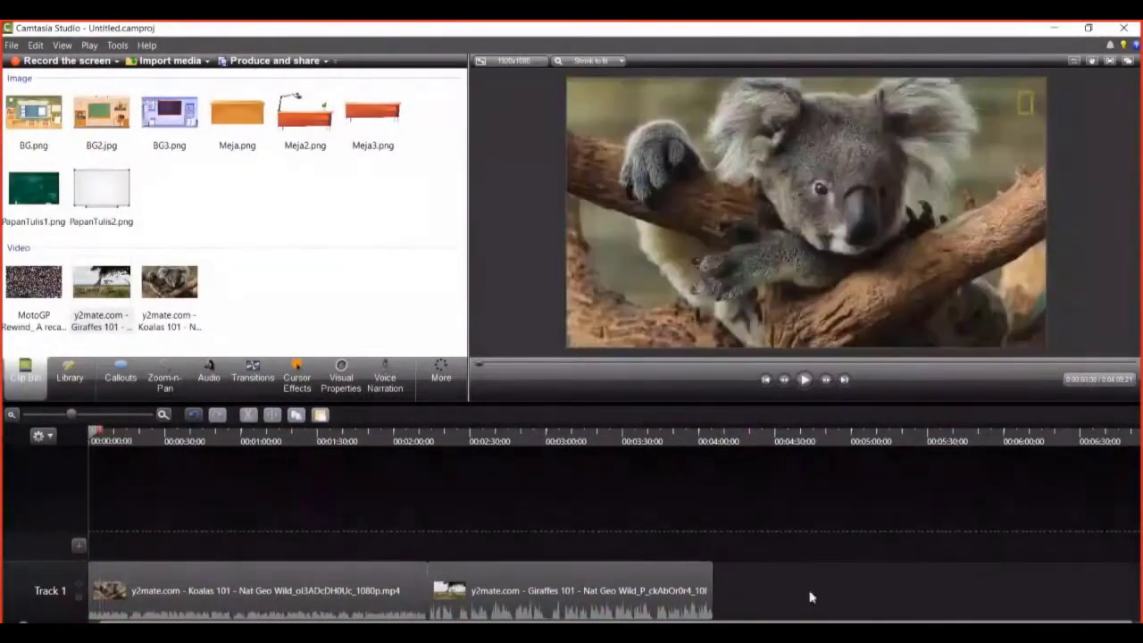
- Move the Koalas 101 clip later on Track 1 so it starts at about 0:00:47;24, with the Giraffes 101 clip following it
{"action": "left_click", "coordinate": [327, 589]}
{"action": "left_click_drag", "start_coordinate": [327, 590], "coordinate": [358, 581]}
{"action": "left_click", "coordinate": [86, 452]}
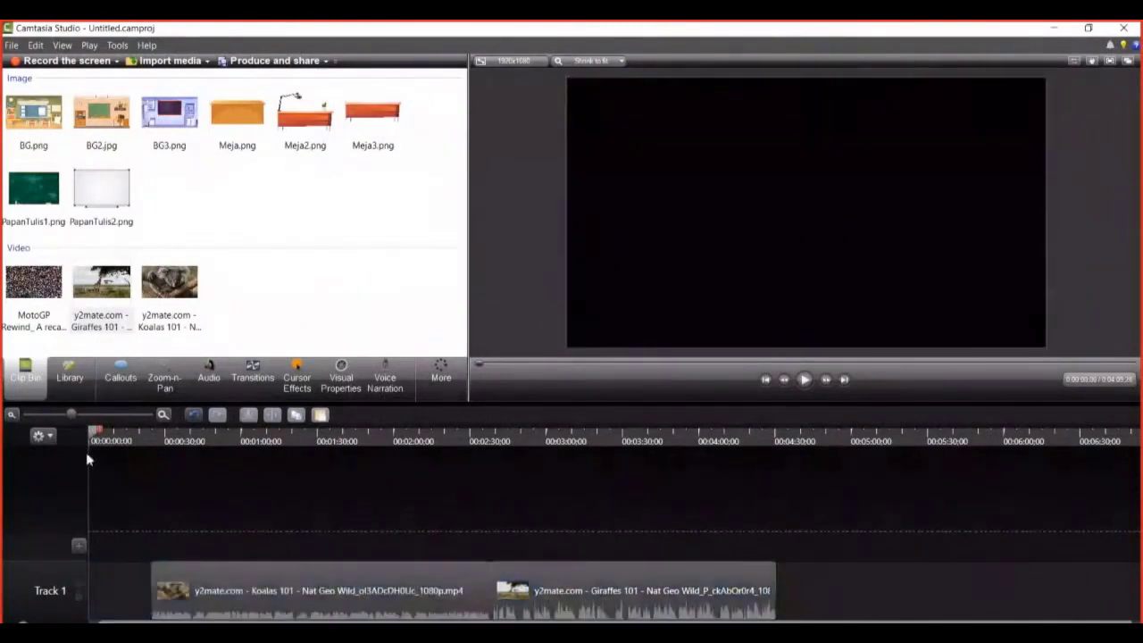
{"action": "mouse_move", "coordinate": [84, 444]}
{"action": "left_mouse_down"}
{"action": "mouse_move", "coordinate": [153, 443]}
{"action": "mouse_move", "coordinate": [89, 444]}
{"action": "mouse_move", "coordinate": [125, 446]}
{"action": "mouse_move", "coordinate": [100, 444]}
{"action": "left_mouse_up"}
{"action": "left_click_drag", "start_coordinate": [324, 581], "coordinate": [405, 580]}
{"action": "left_click_drag", "start_coordinate": [100, 444], "coordinate": [89, 478]}
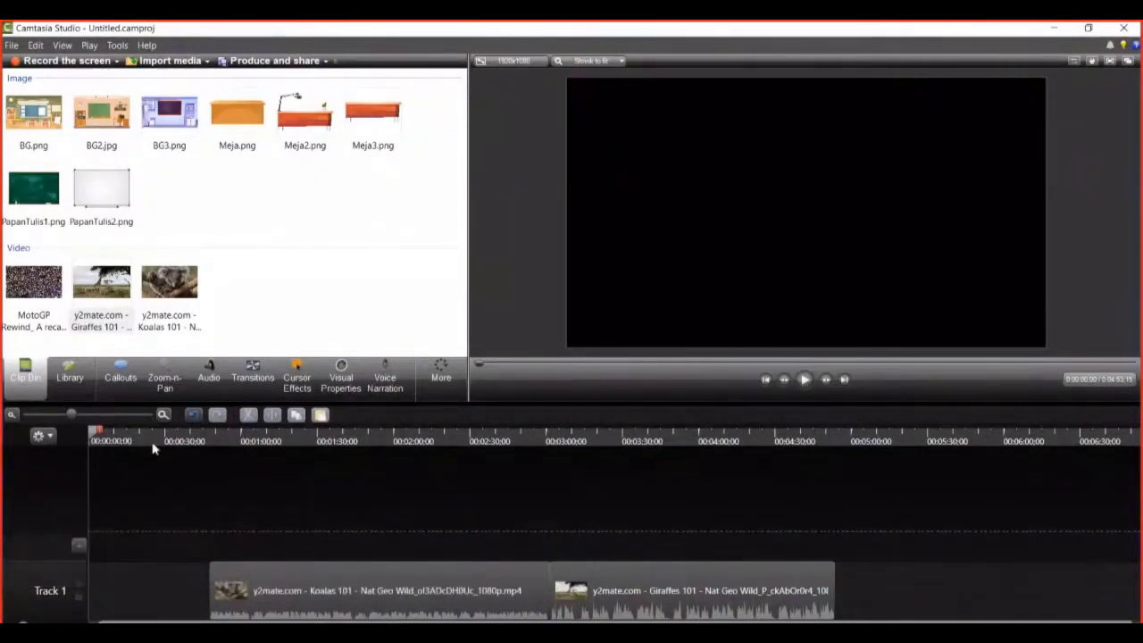
- Scrub through the repositioned Koalas 101 clip, checking the frames up to 0:02:22;10
{"action": "left_click_drag", "start_coordinate": [96, 433], "coordinate": [310, 436]}
{"action": "left_click", "coordinate": [337, 494]}
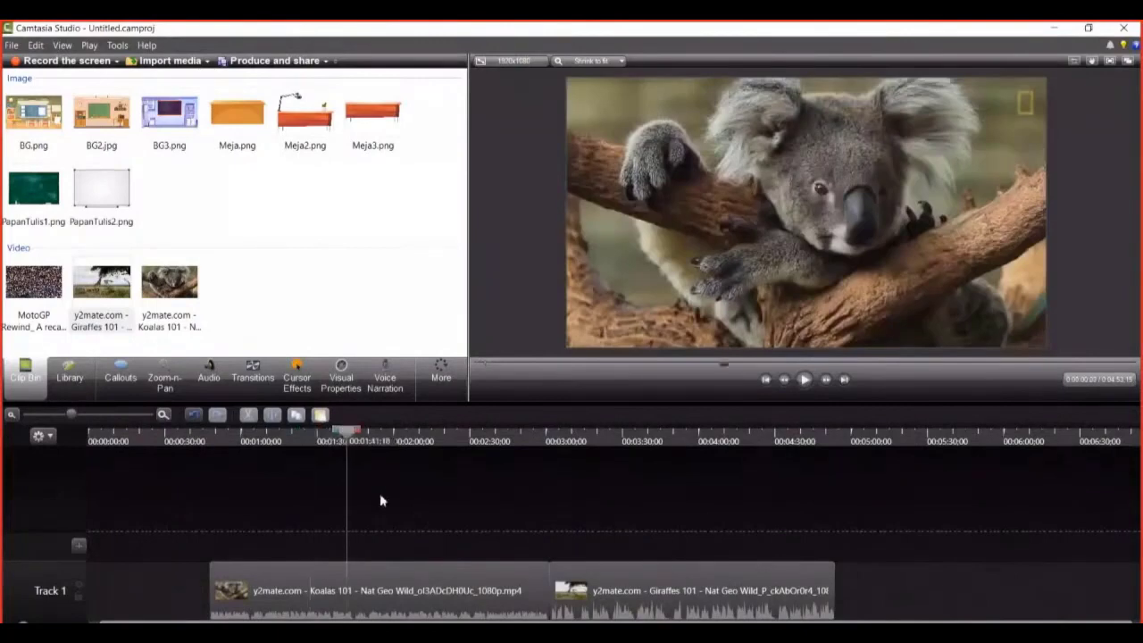
{"action": "left_click", "coordinate": [350, 585]}
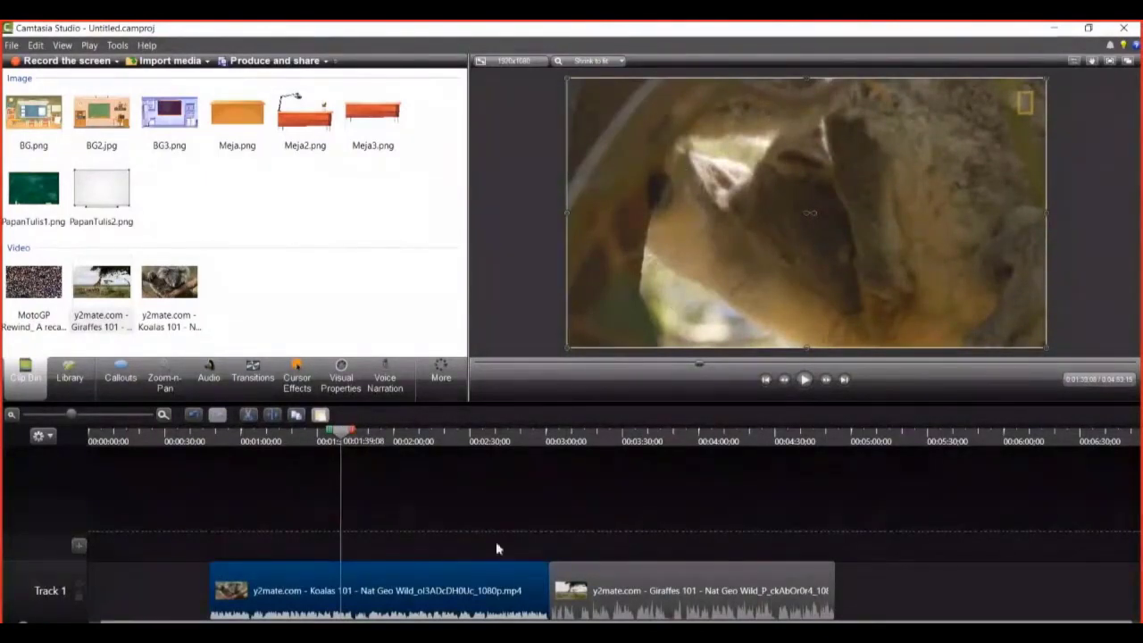
{"action": "left_click", "coordinate": [426, 455]}
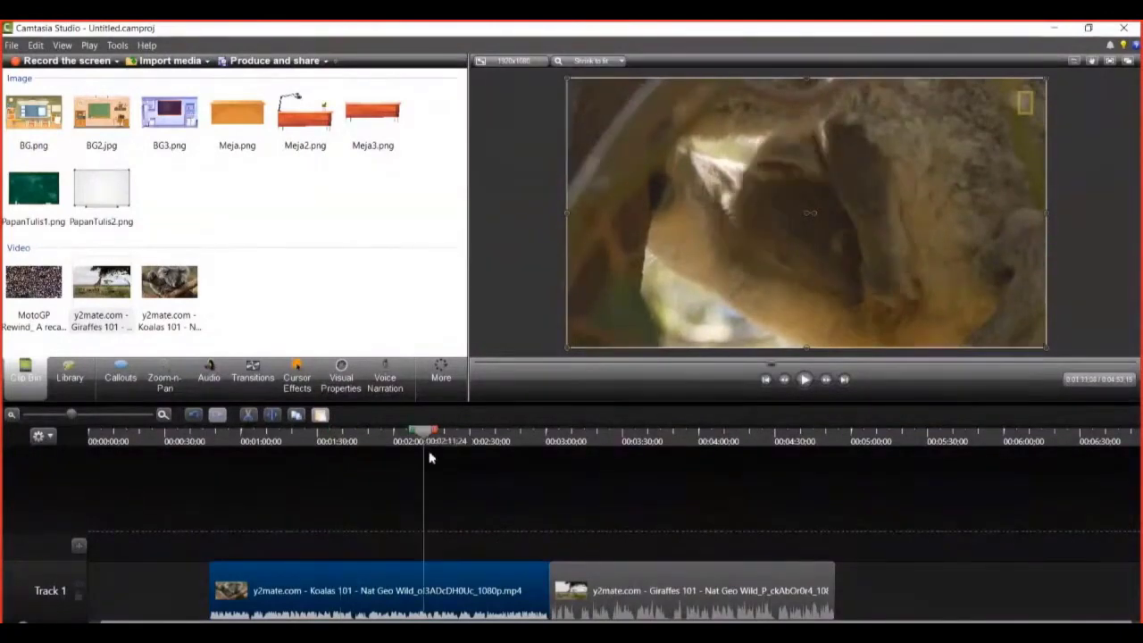
{"action": "left_click", "coordinate": [451, 455]}
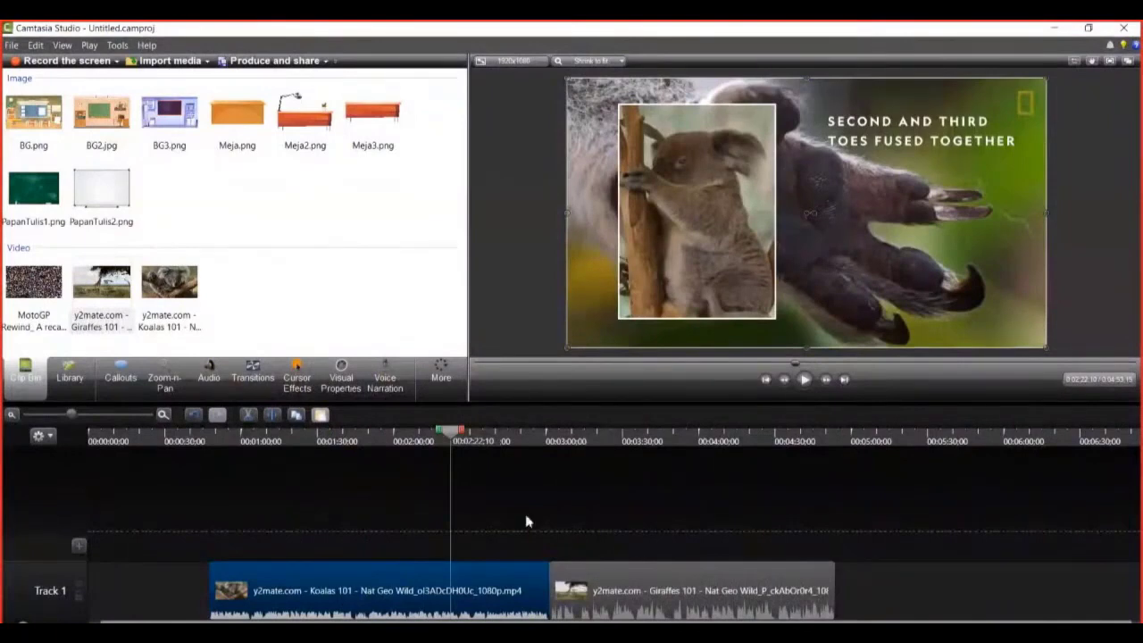
- Insert a track above Track 1 and move the Giraffes 101 clip onto it, starting at about 0:01:09;07 over the Koalas 101 clip
{"action": "right_click", "coordinate": [38, 601]}
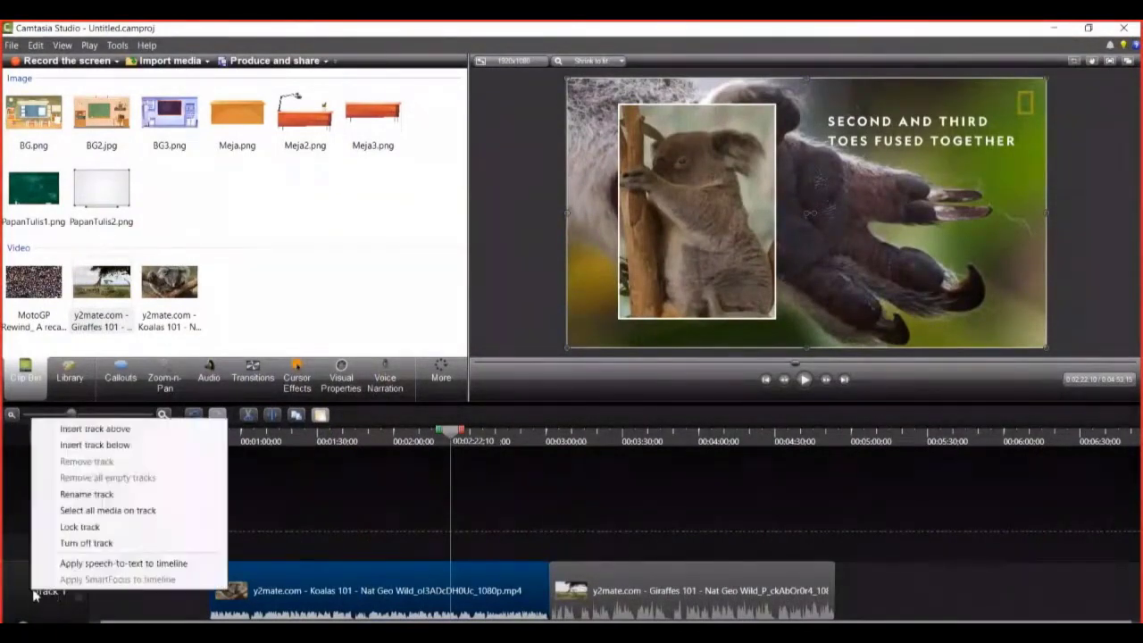
{"action": "left_click", "coordinate": [126, 430]}
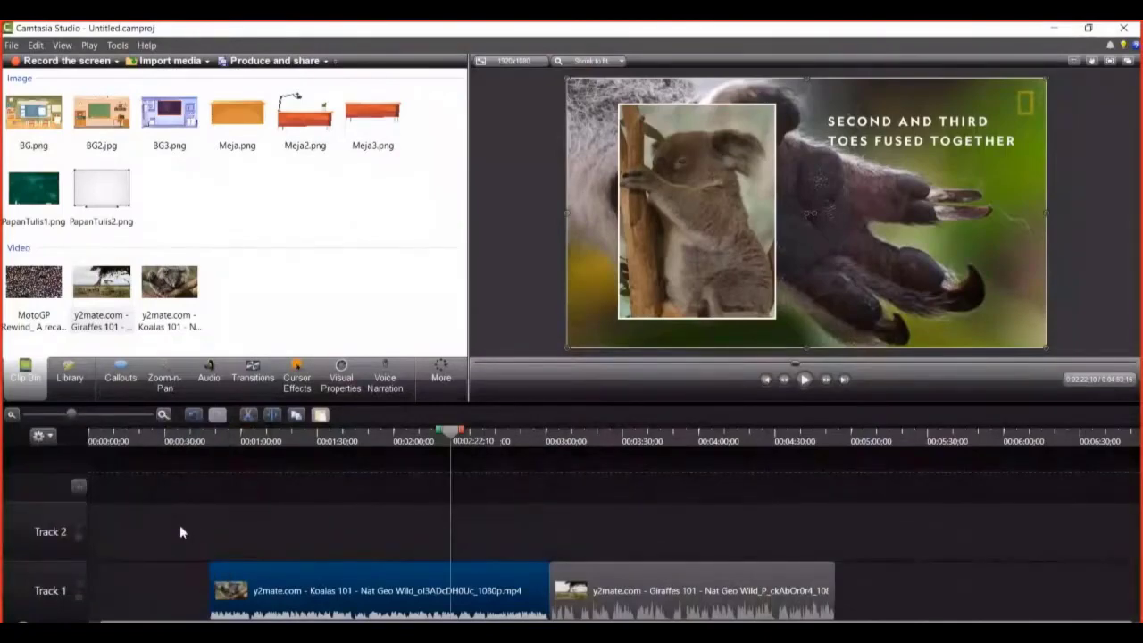
{"action": "left_click_drag", "start_coordinate": [684, 590], "coordinate": [401, 557]}
- Examine which of the overlapping clips on Track 1 and Track 2 shows on the canvas, scrubbing between 0:02:06;19 and 0:01:37;04
{"action": "left_click", "coordinate": [410, 442]}
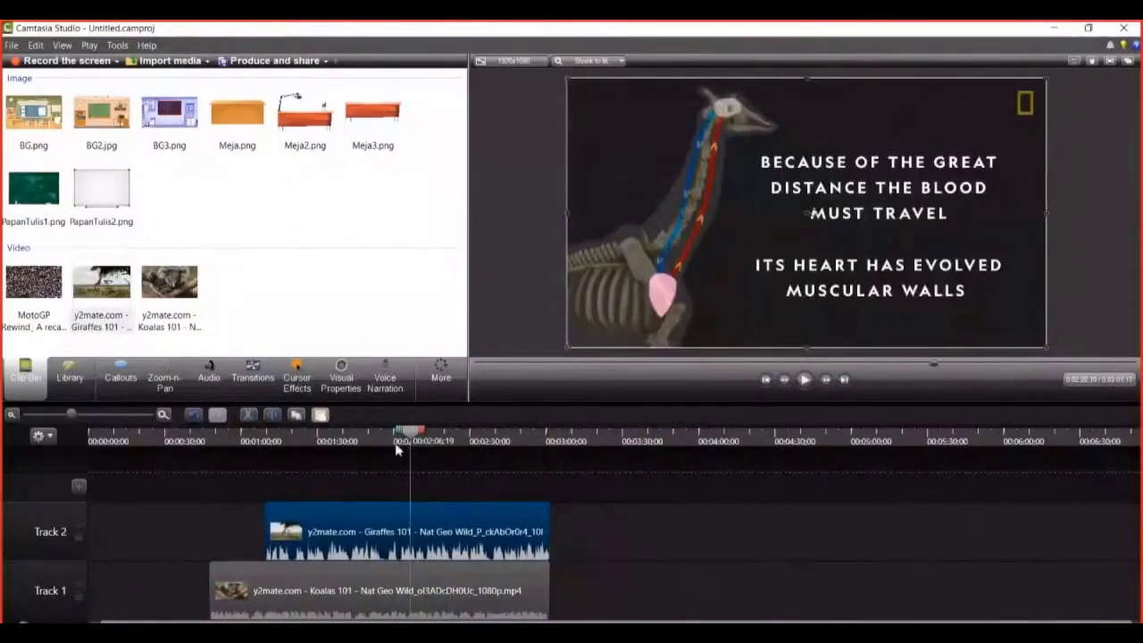
{"action": "left_click", "coordinate": [335, 441]}
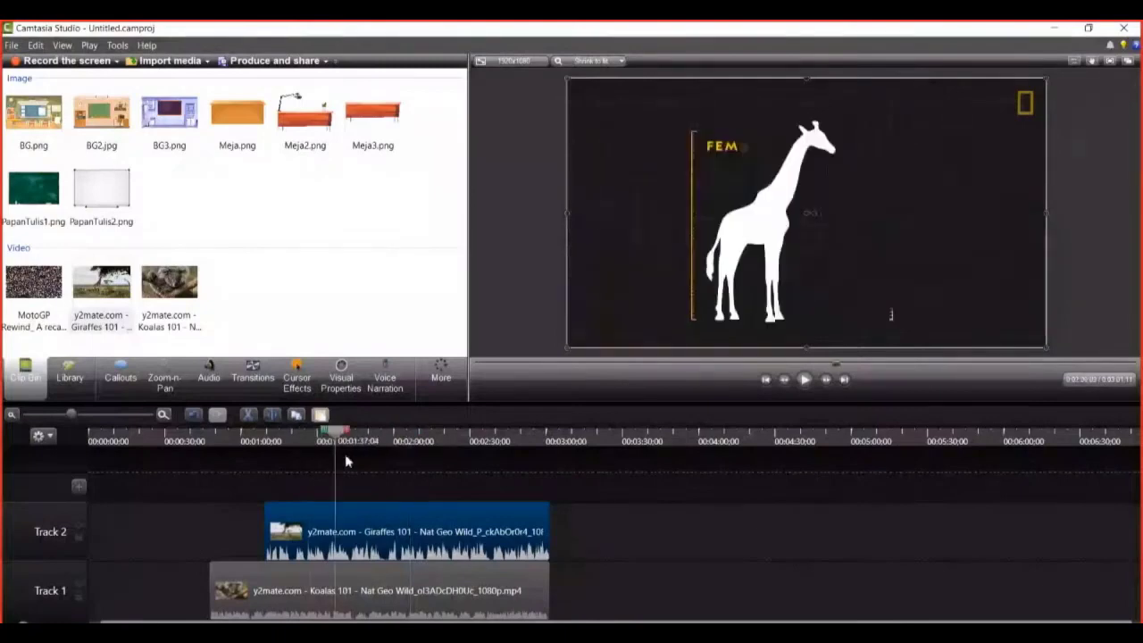
{"action": "left_click_drag", "start_coordinate": [345, 454], "coordinate": [350, 454]}
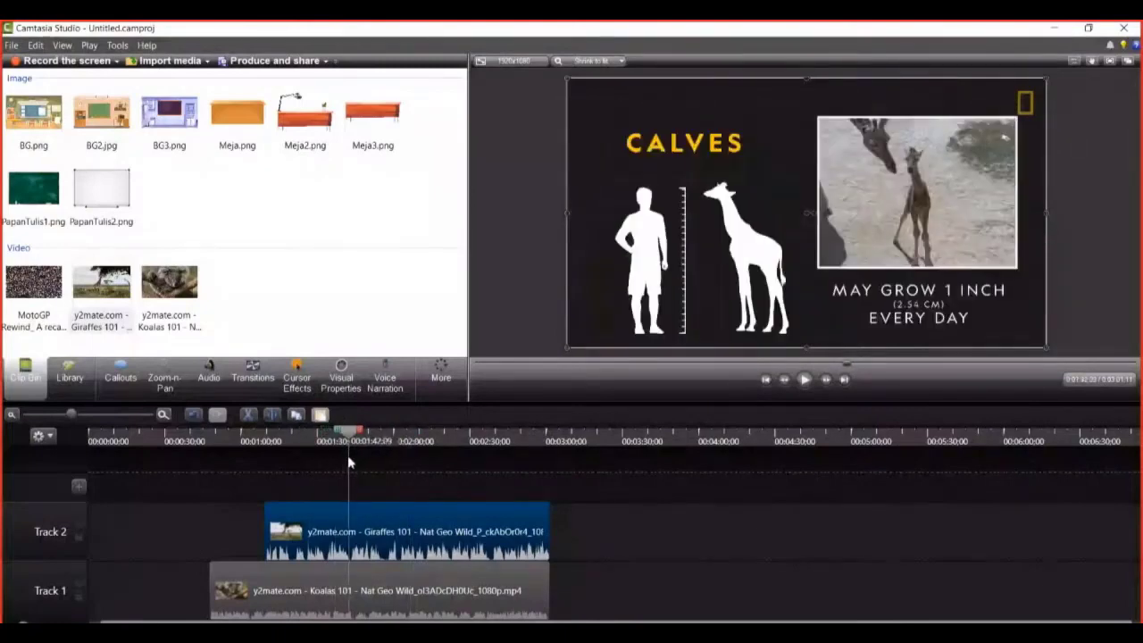
{"action": "left_click", "coordinate": [339, 459]}
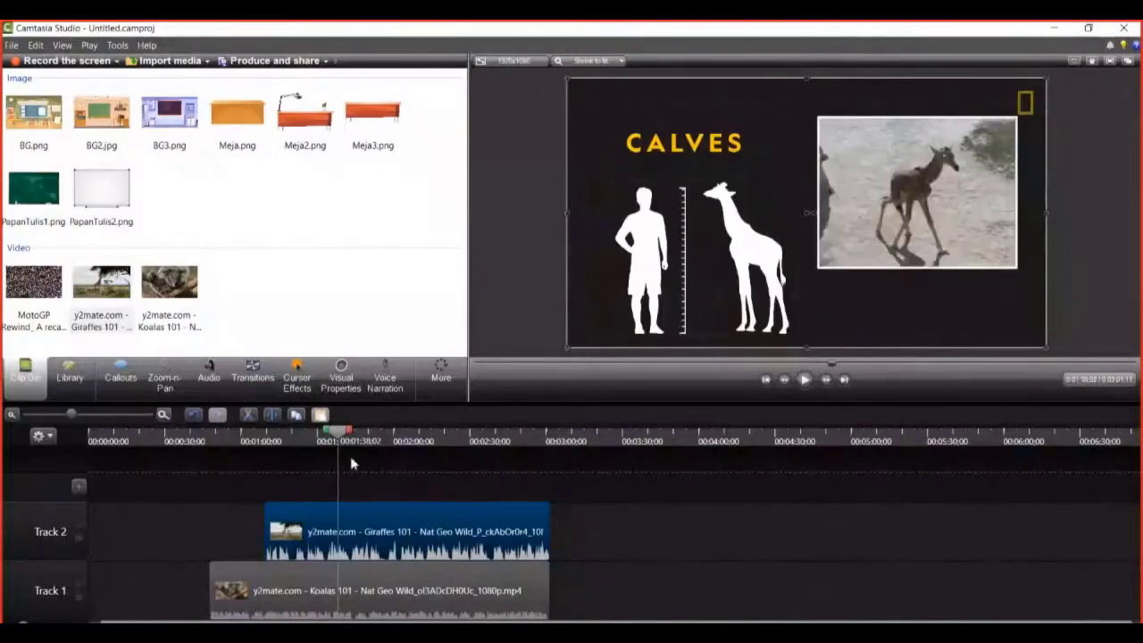
{"action": "left_click_drag", "start_coordinate": [336, 438], "coordinate": [341, 437]}
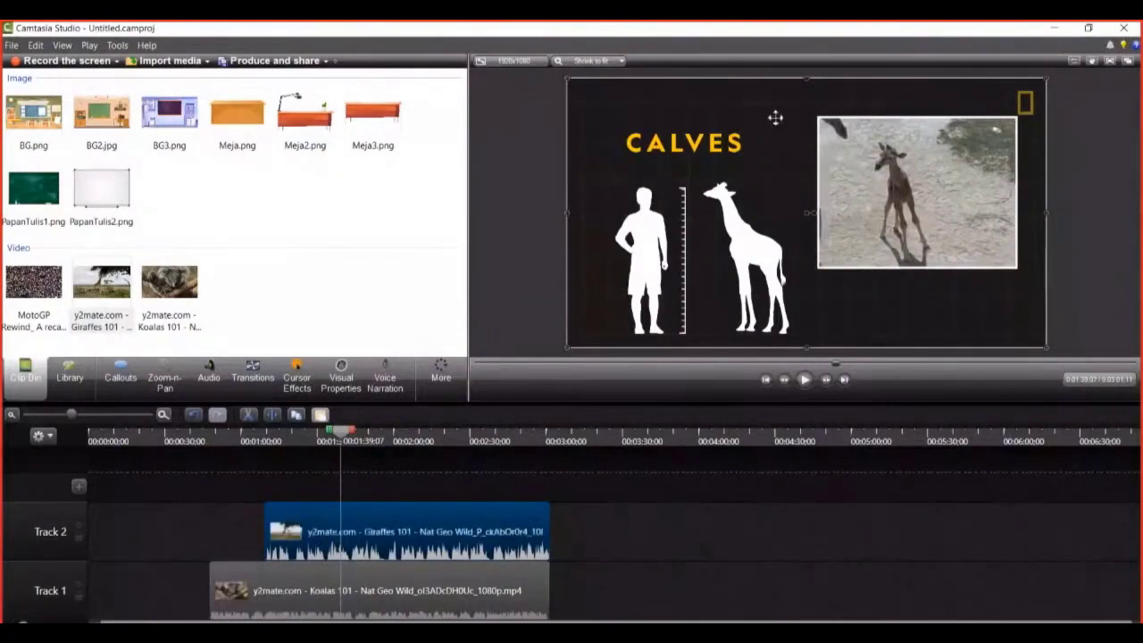
{"action": "left_click", "coordinate": [353, 597]}
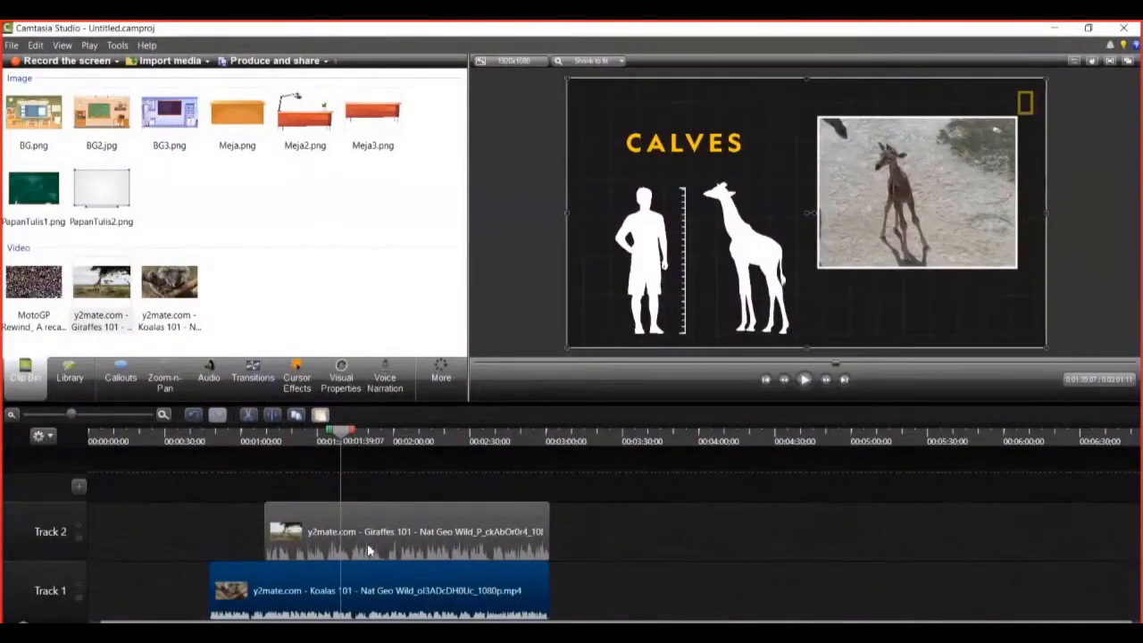
{"action": "left_click", "coordinate": [368, 551]}
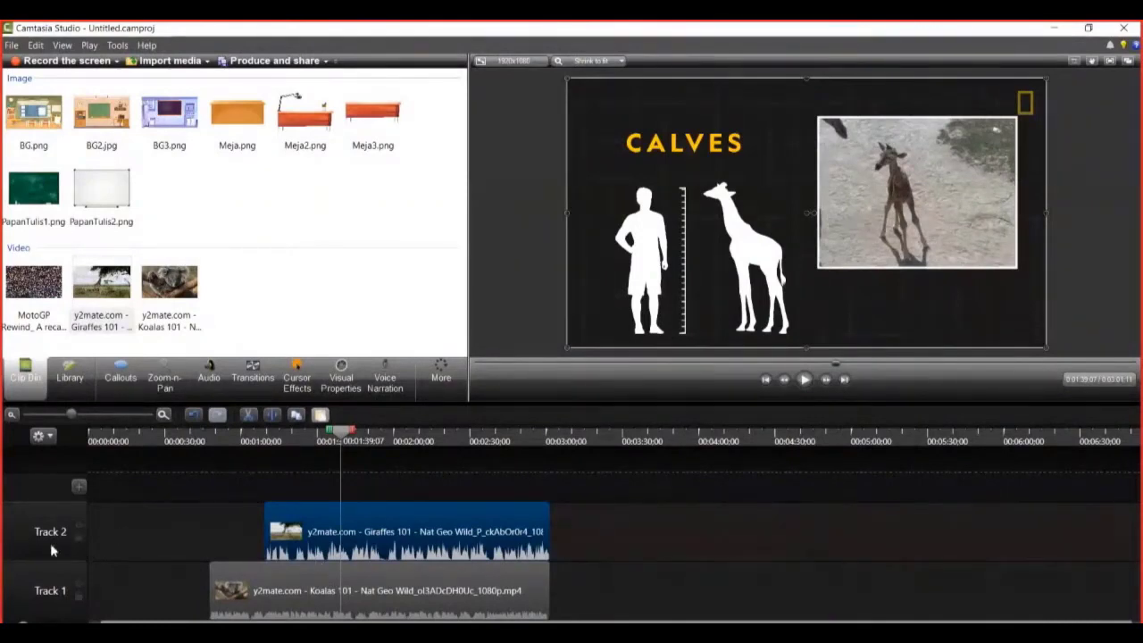
{"action": "left_click", "coordinate": [336, 598]}
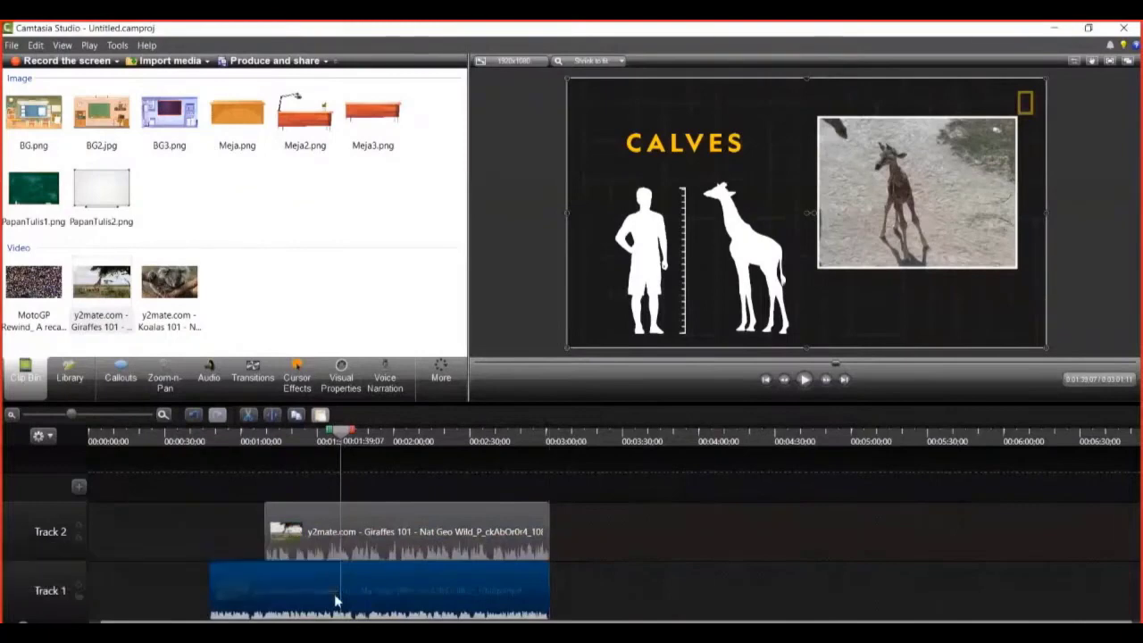
{"action": "left_click", "coordinate": [387, 536]}
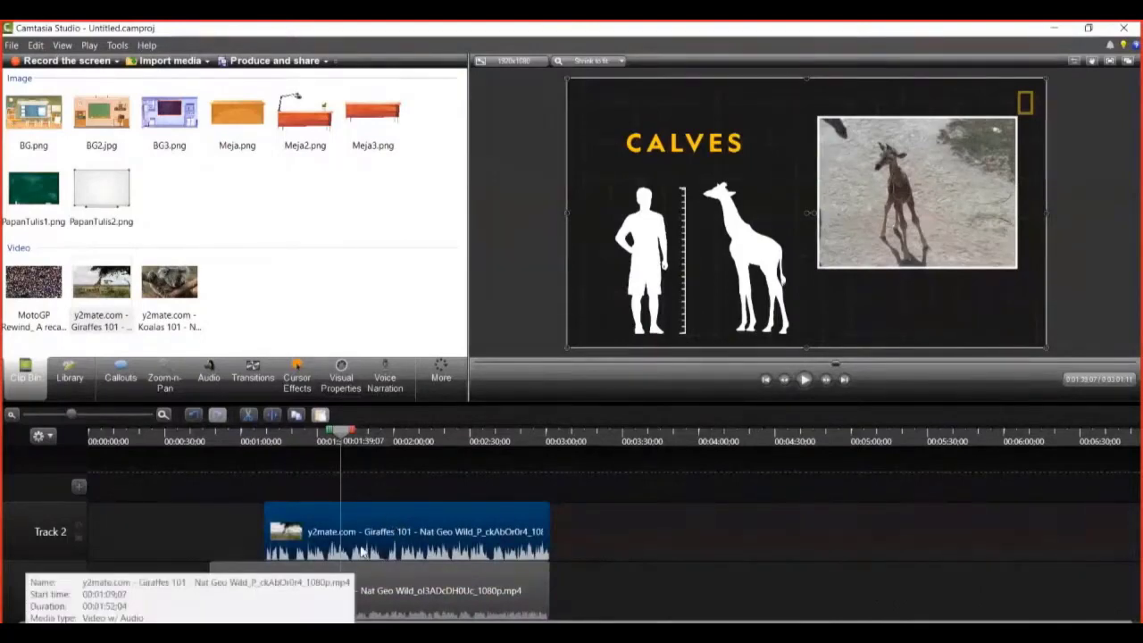
- Preview the start of the Giraffes 101 overlap from about 0:01:00;11 and pause at 0:01:13;08
{"action": "left_click", "coordinate": [358, 593]}
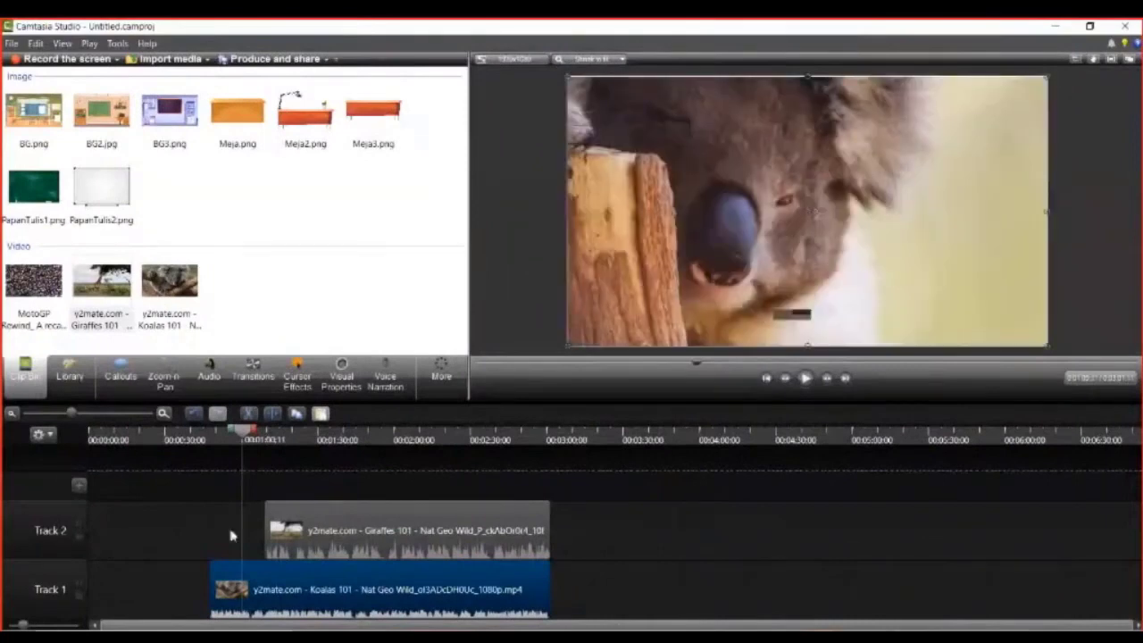
{"action": "left_click", "coordinate": [805, 379]}
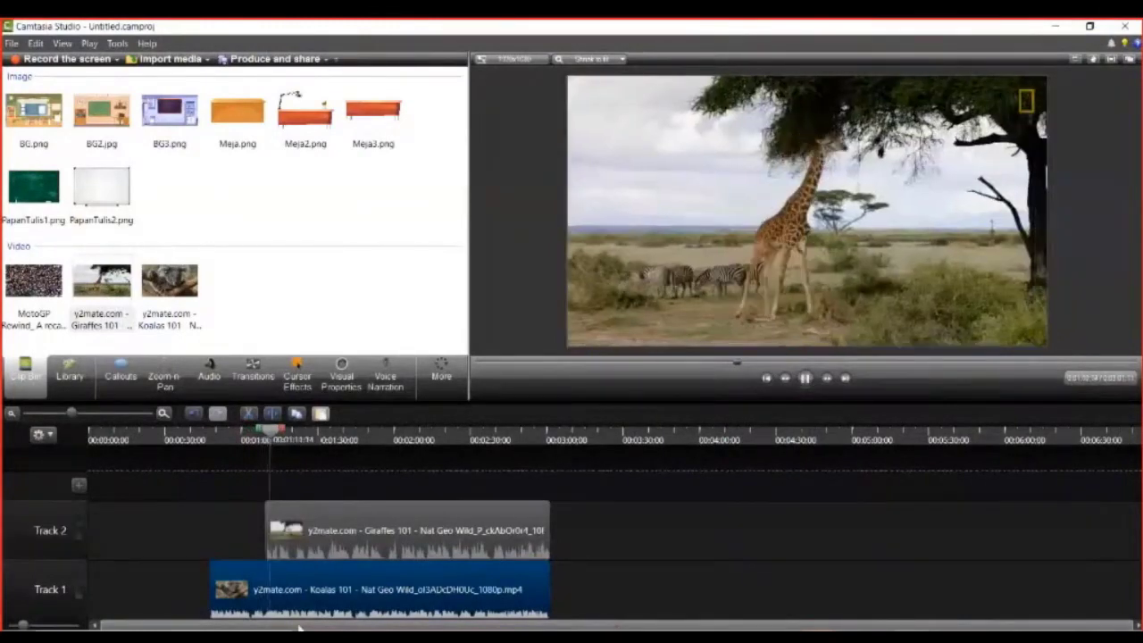
{"action": "key", "text": "space"}
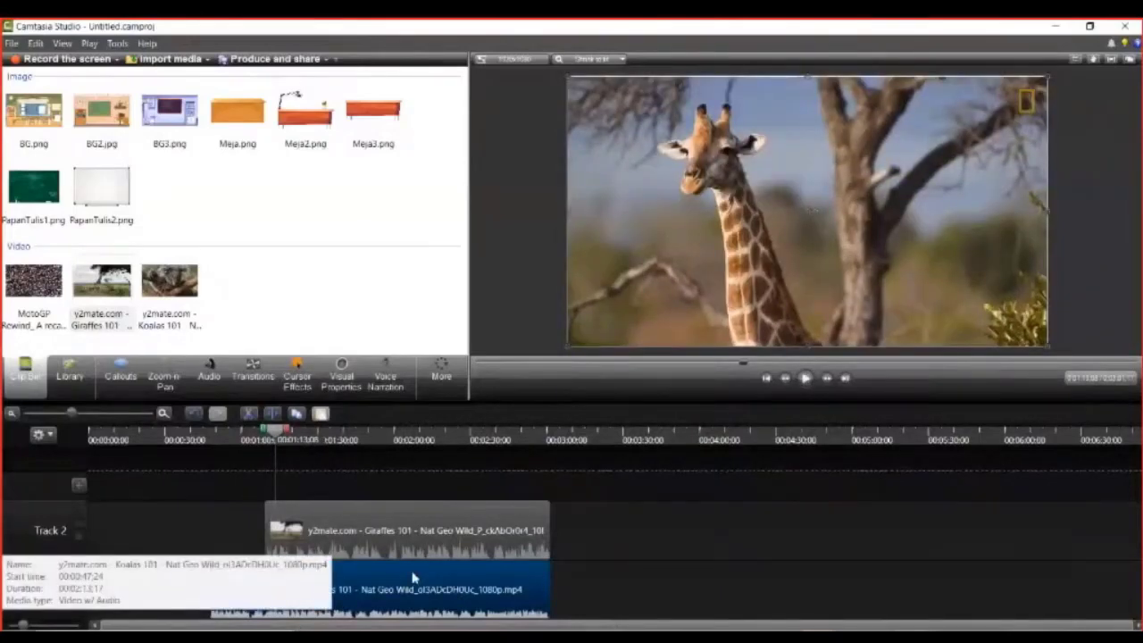
- Shrink the Giraffes 101 video to about half size in the canvas's lower-right area at 0:01:15;11, and preview it to 0:01:27;11
{"action": "left_click", "coordinate": [267, 440]}
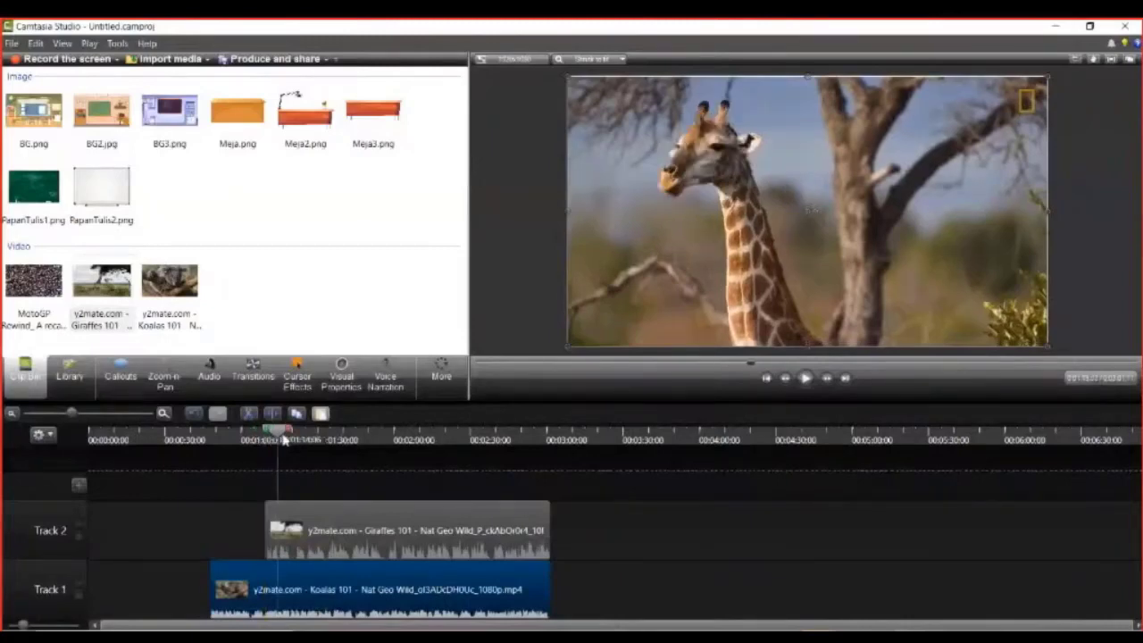
{"action": "left_click", "coordinate": [576, 87]}
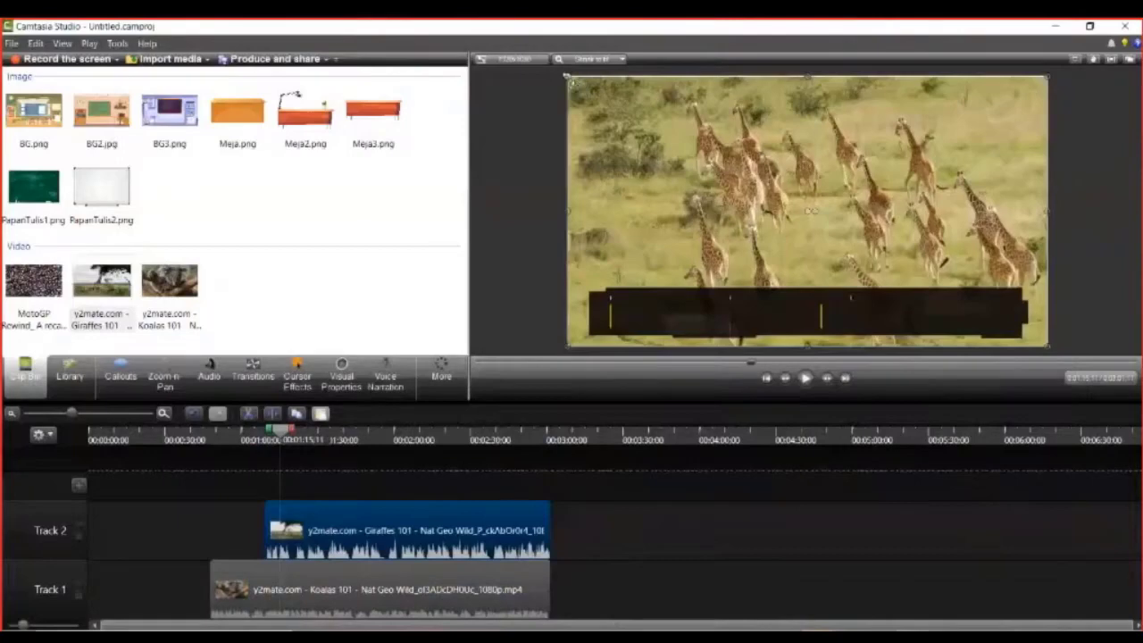
{"action": "left_click_drag", "start_coordinate": [568, 79], "coordinate": [823, 221]}
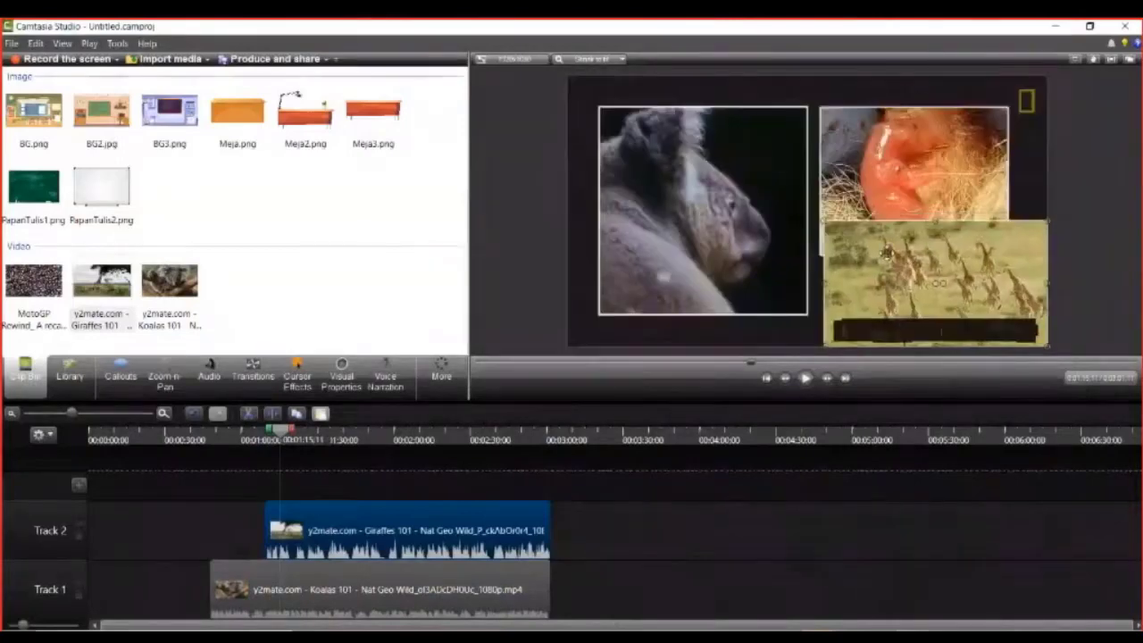
{"action": "mouse_move", "coordinate": [886, 253]}
{"action": "left_mouse_down"}
{"action": "mouse_move", "coordinate": [668, 130]}
{"action": "mouse_move", "coordinate": [882, 247]}
{"action": "mouse_move", "coordinate": [871, 244]}
{"action": "left_mouse_up"}
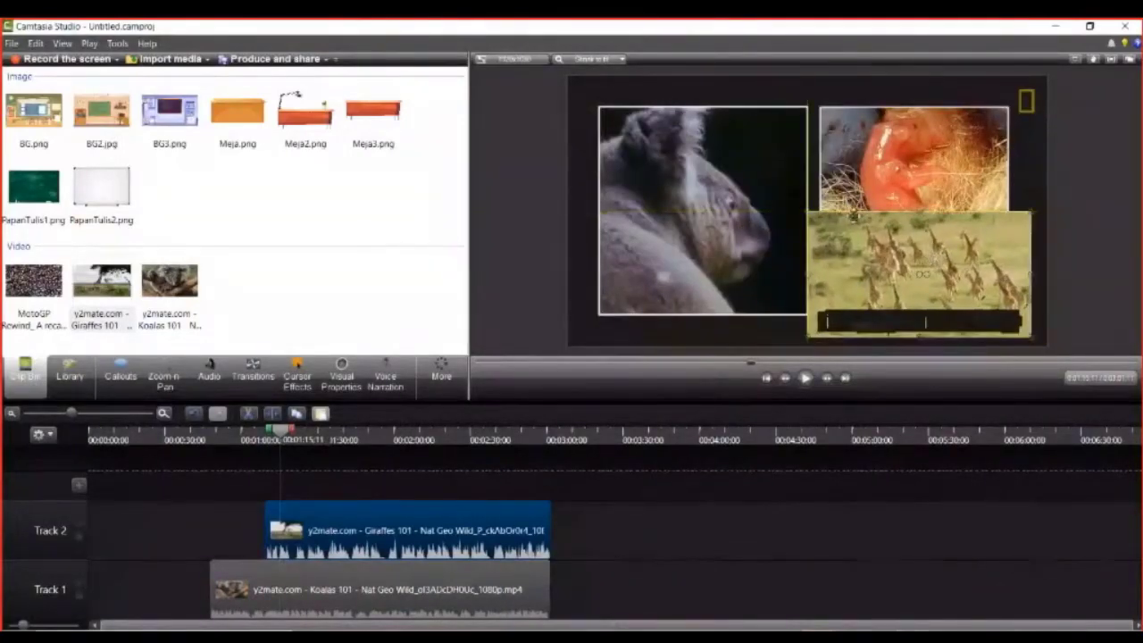
{"action": "left_click", "coordinate": [805, 378]}
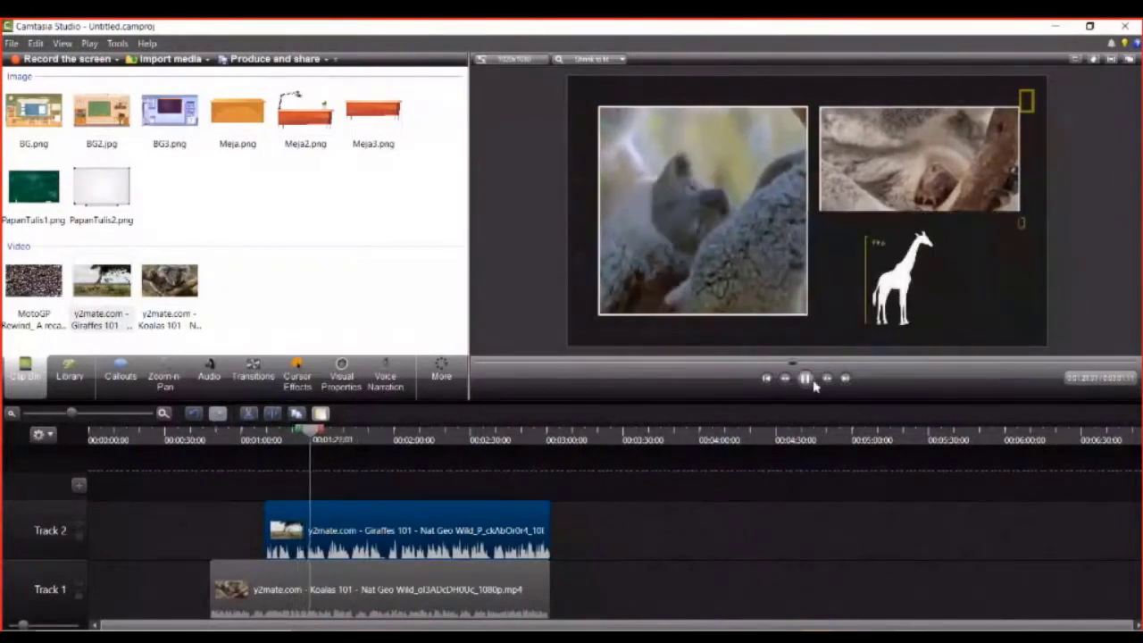
{"action": "key", "text": "space"}
- Shrink the Koalas 101 video to a little over half size and place it in the upper-left area of the canvas
{"action": "left_click", "coordinate": [470, 614]}
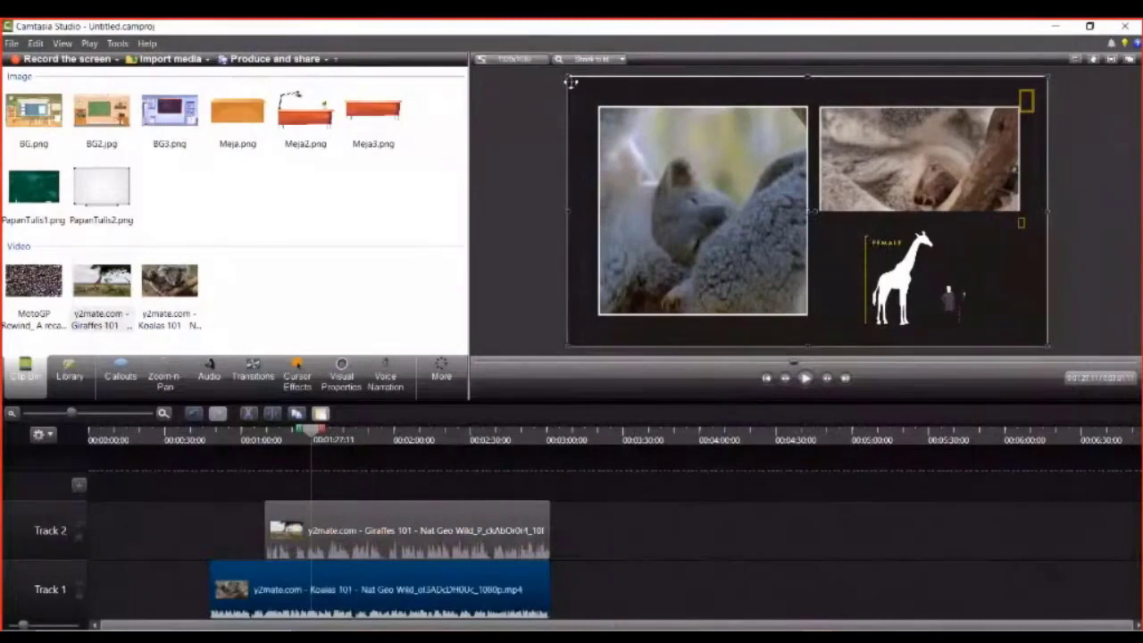
{"action": "left_click_drag", "start_coordinate": [568, 77], "coordinate": [777, 196]}
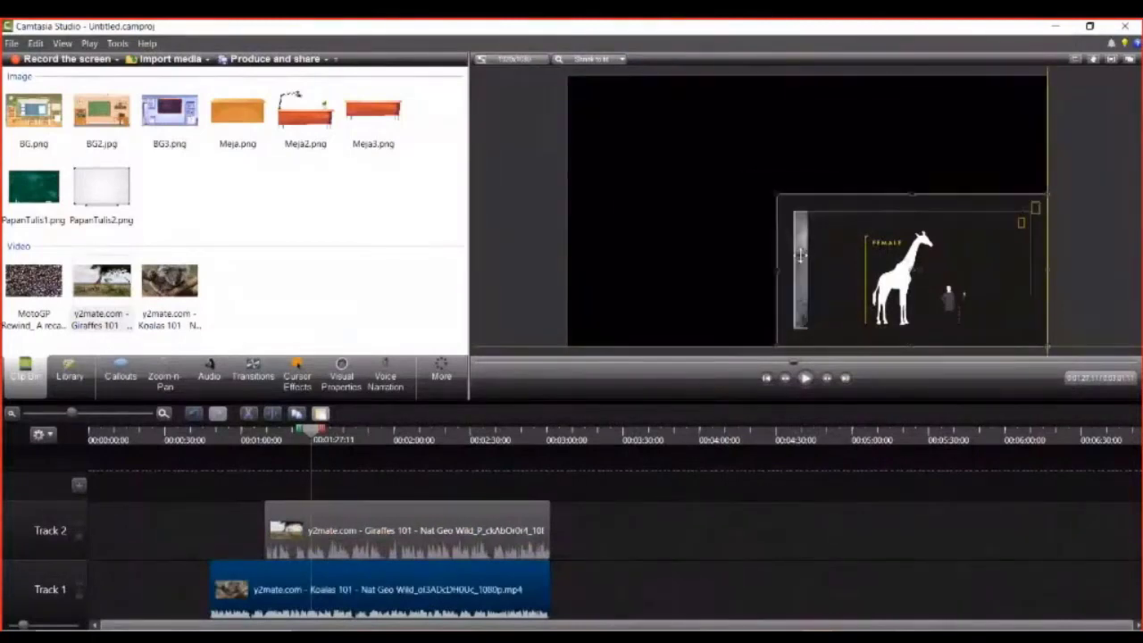
{"action": "left_click_drag", "start_coordinate": [800, 257], "coordinate": [606, 147]}
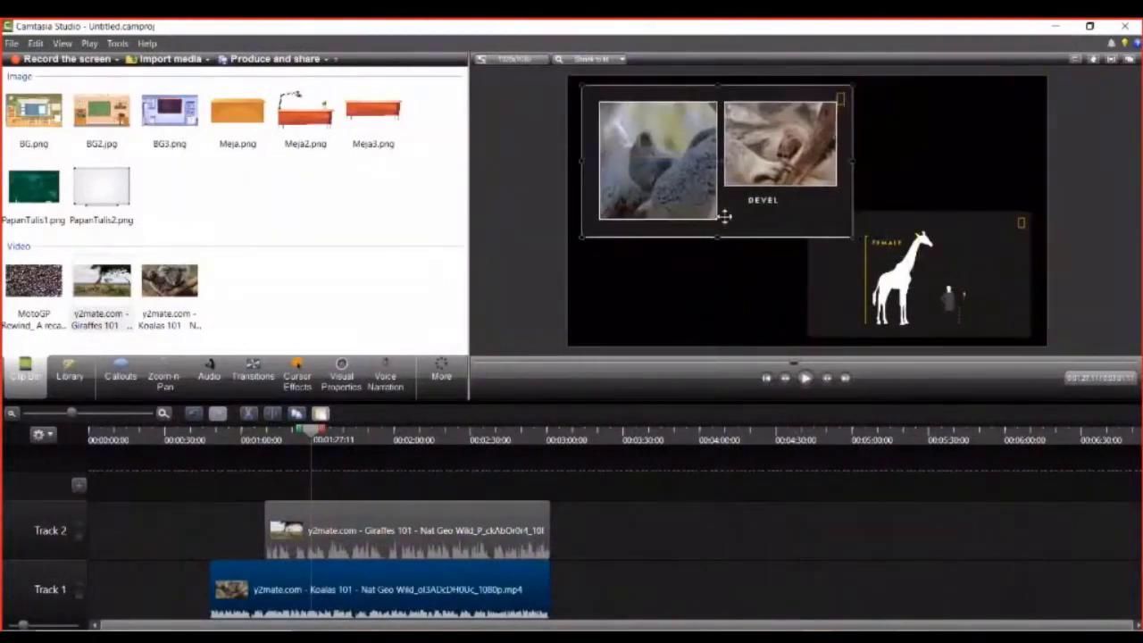
- Reduce the Koalas 101 video to about the Giraffes 101 video's size, and nudge the giraffe video towards the lower-right corner to separate them
{"action": "left_click", "coordinate": [957, 288]}
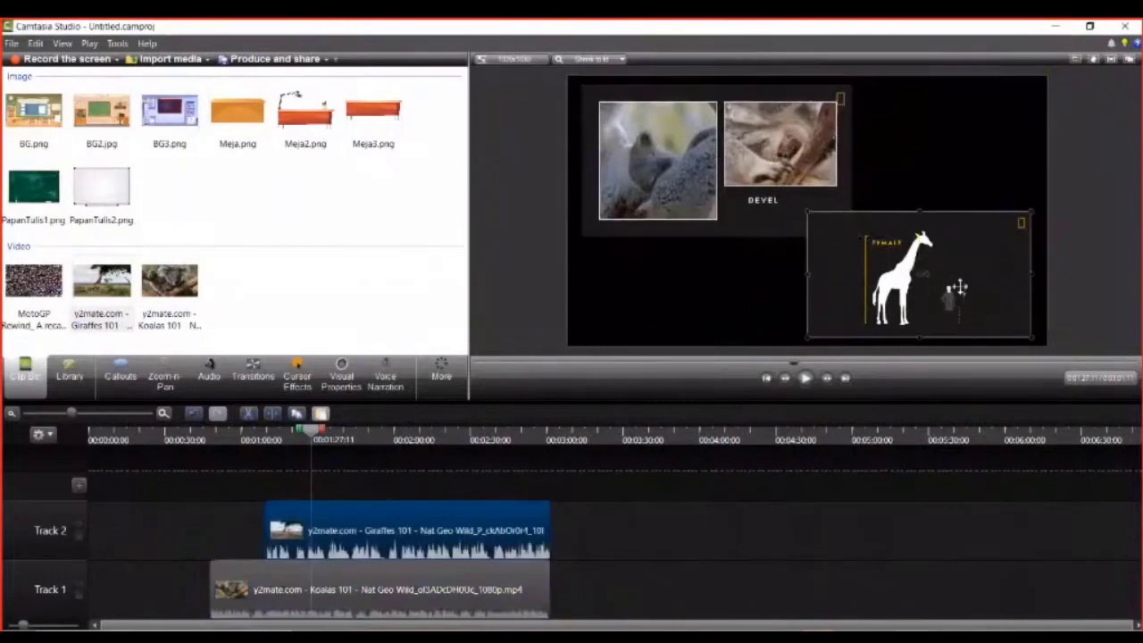
{"action": "left_click", "coordinate": [808, 198]}
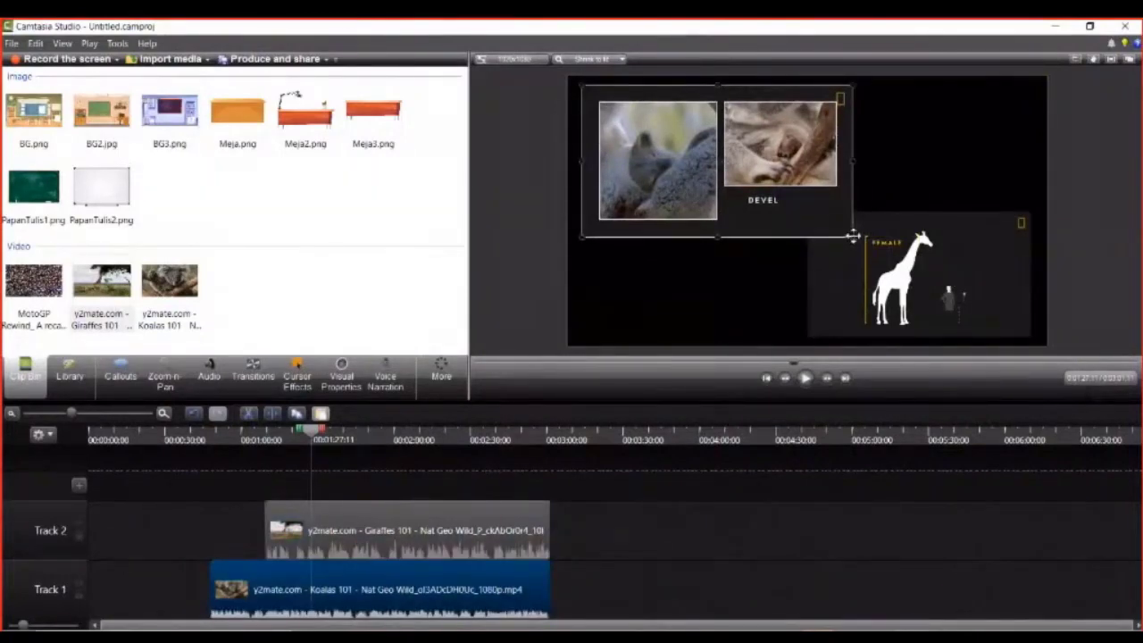
{"action": "left_click_drag", "start_coordinate": [849, 235], "coordinate": [806, 211]}
{"action": "left_click", "coordinate": [840, 179]}
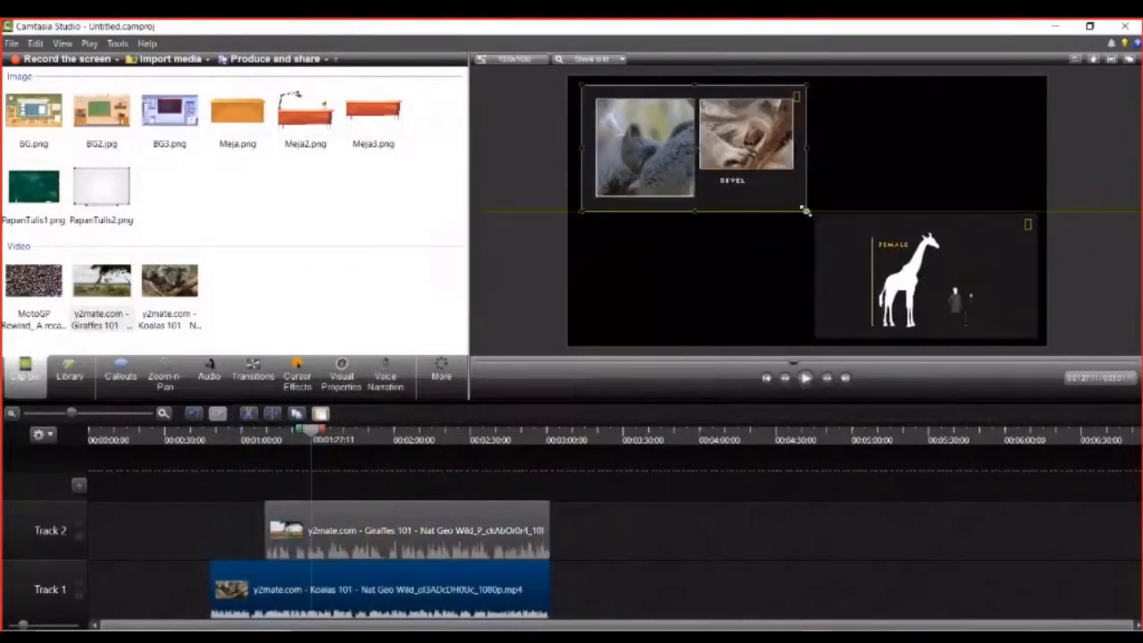
{"action": "left_click", "coordinate": [752, 286]}
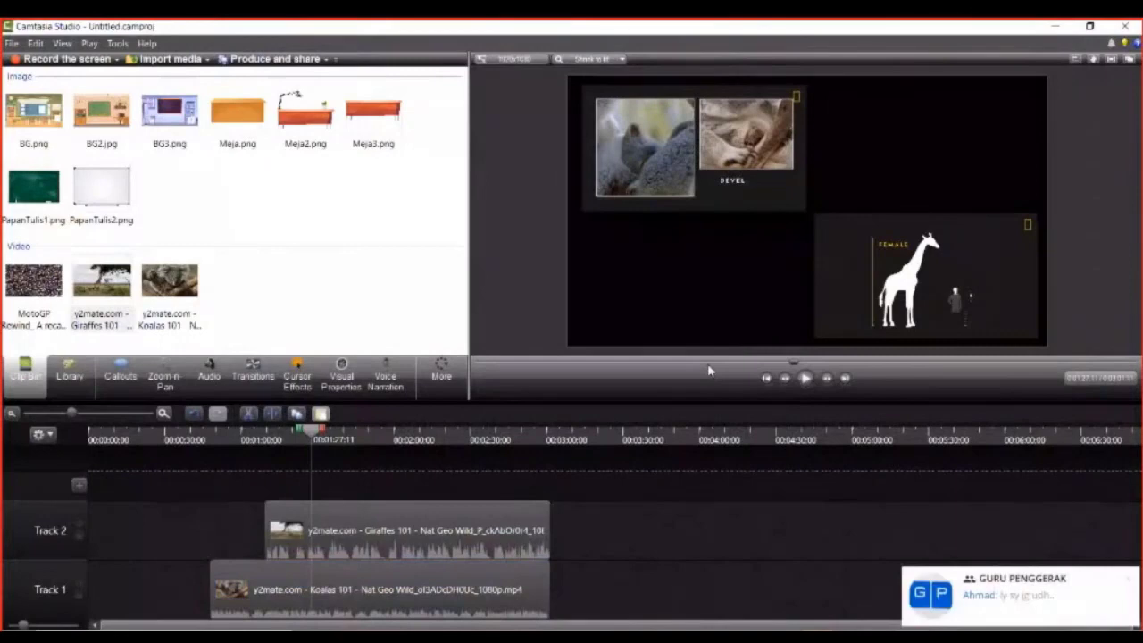
- Preview the side-by-side layout to about 0:01:32, and enlarge the Koalas 101 video to fill the whole canvas
{"action": "key", "text": "space"}
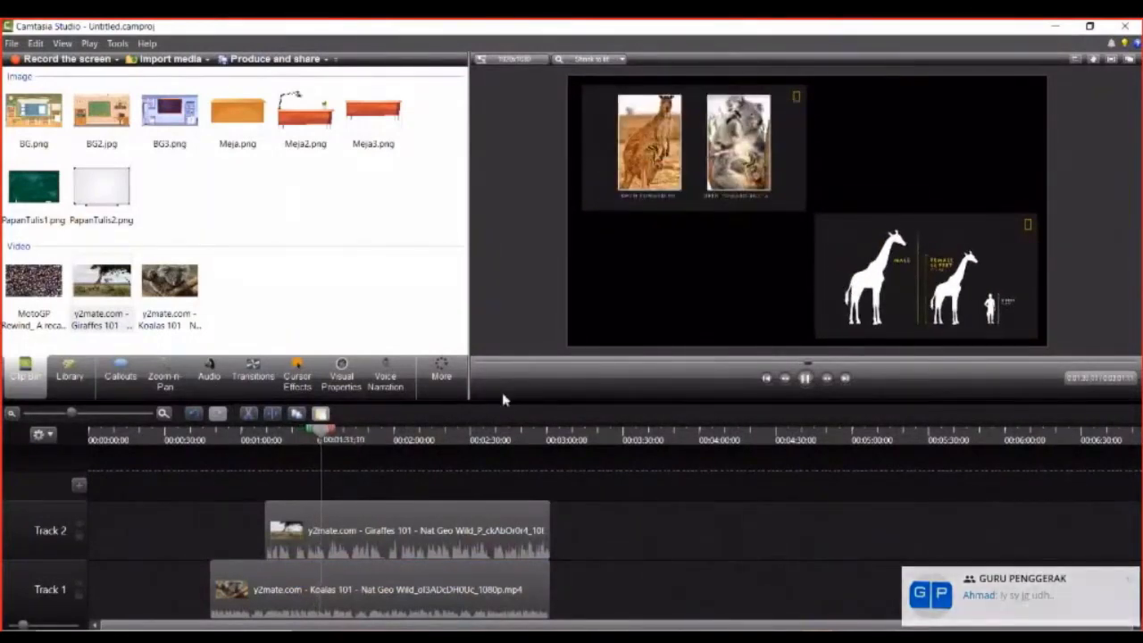
{"action": "key", "text": "space"}
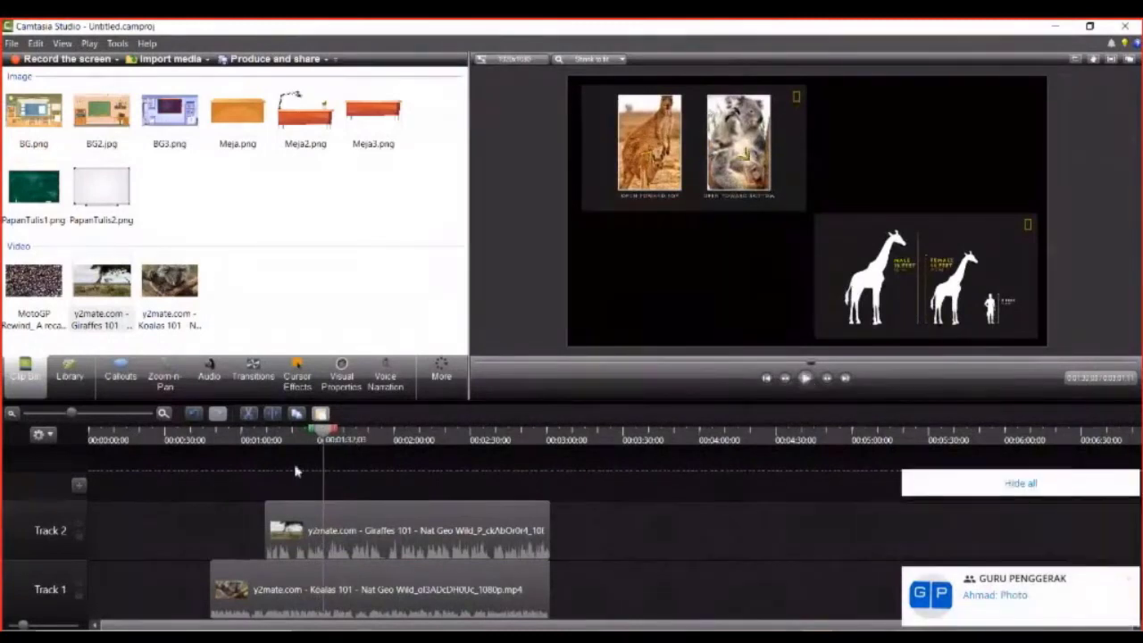
{"action": "left_click", "coordinate": [802, 207]}
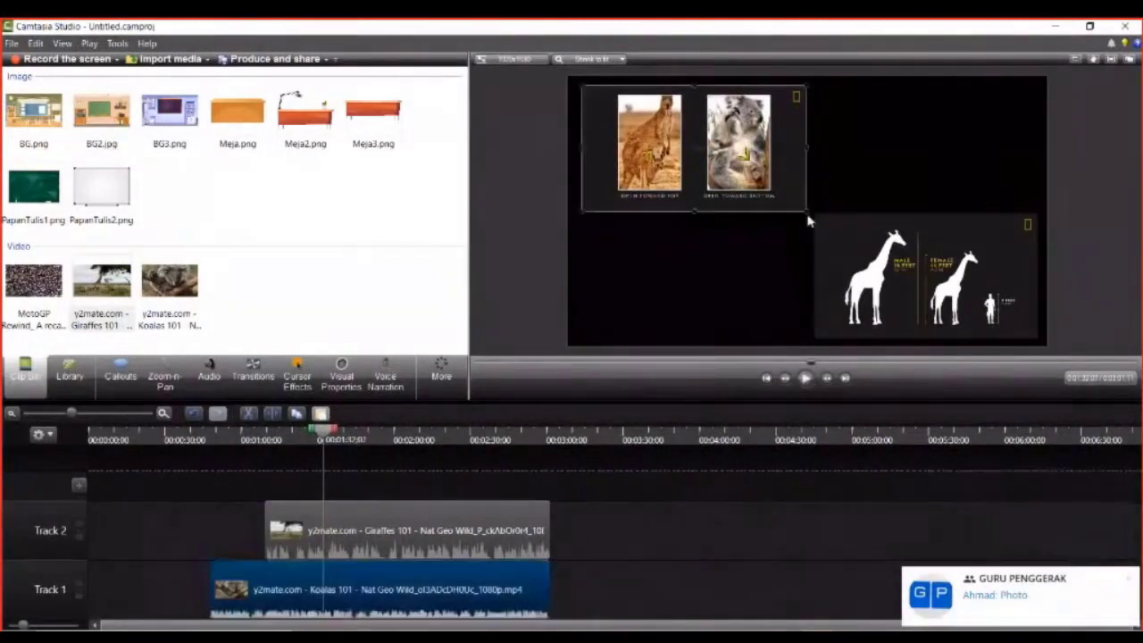
{"action": "left_click_drag", "start_coordinate": [807, 212], "coordinate": [1047, 345]}
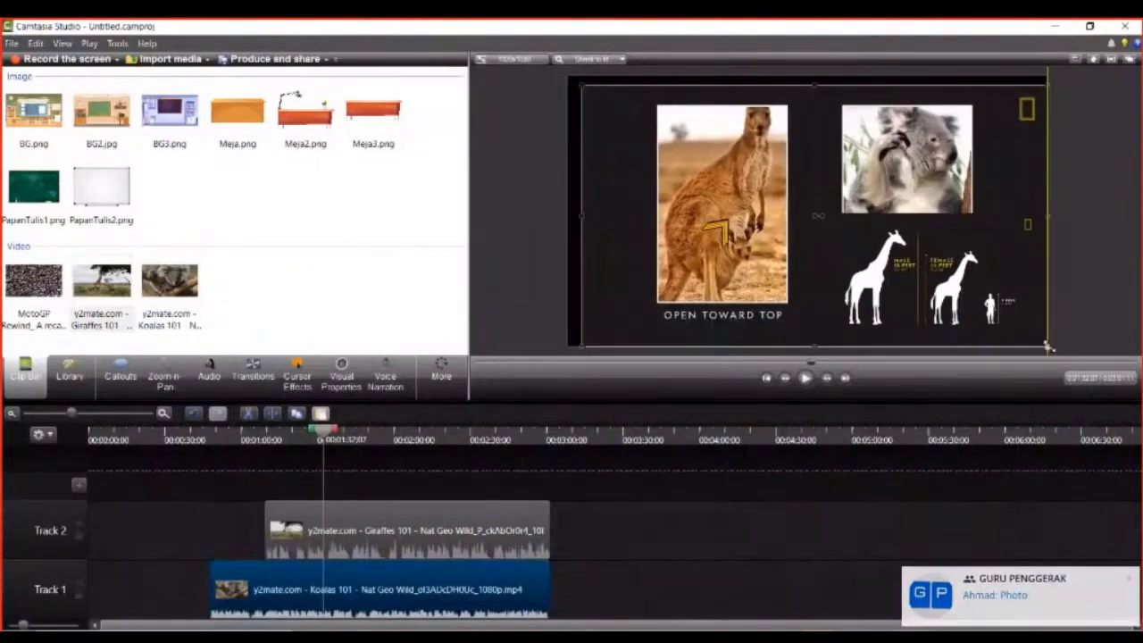
{"action": "left_click_drag", "start_coordinate": [581, 86], "coordinate": [566, 78]}
- Enlarge the Giraffes 101 video on Track 2 to fill the whole canvas
{"action": "left_click", "coordinate": [408, 536]}
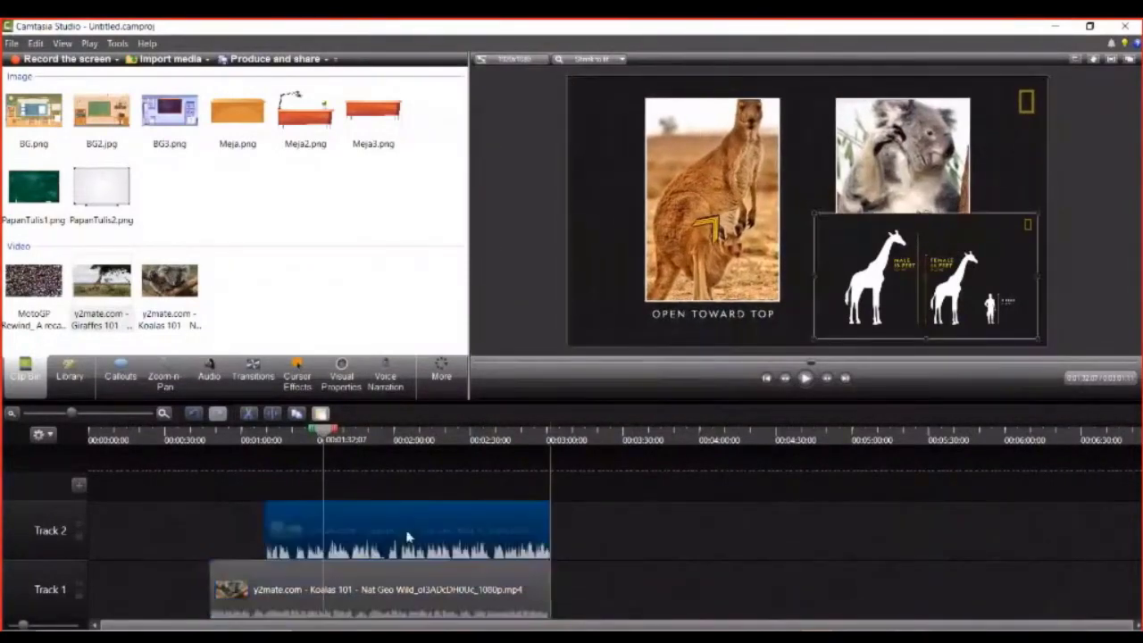
{"action": "left_click_drag", "start_coordinate": [803, 207], "coordinate": [564, 79]}
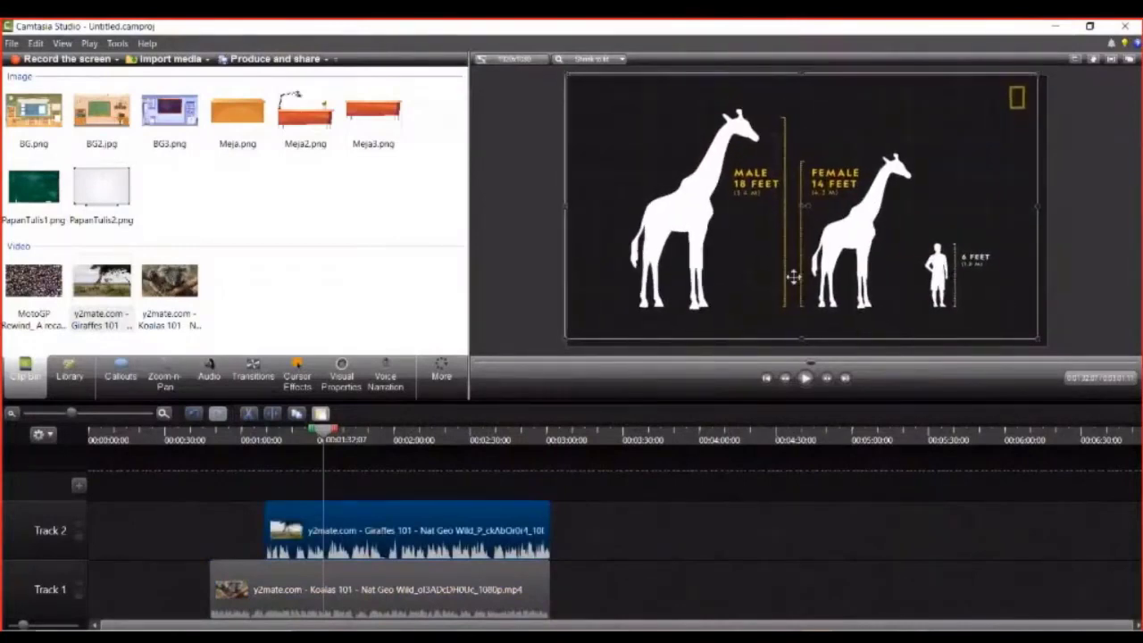
{"action": "left_click_drag", "start_coordinate": [801, 339], "coordinate": [807, 348]}
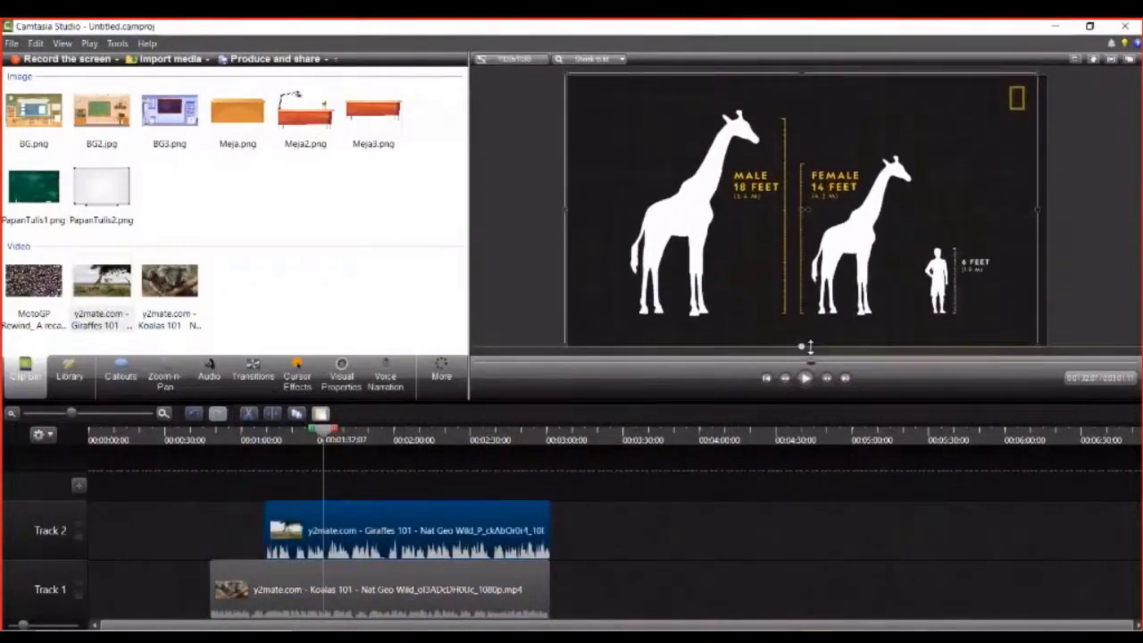
{"action": "left_click_drag", "start_coordinate": [1039, 211], "coordinate": [1047, 207]}
- Move the Giraffes 101 clip to Track 1 directly after the Koalas 101 clip, and view the frame at 0:02:32;12
{"action": "left_click_drag", "start_coordinate": [432, 547], "coordinate": [718, 590]}
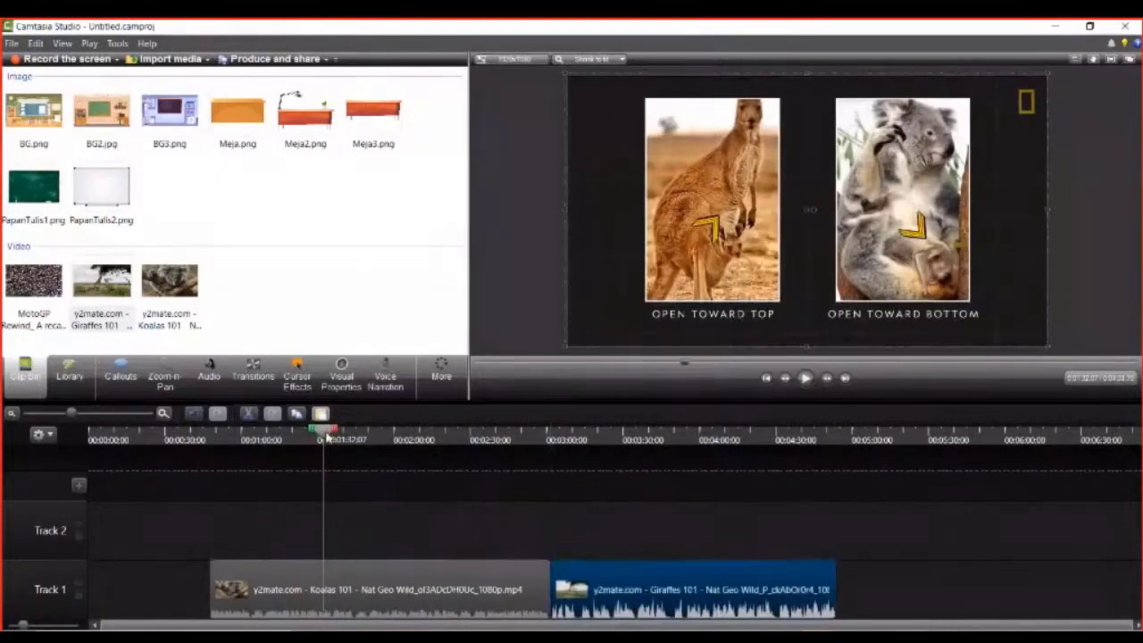
{"action": "left_click", "coordinate": [234, 438]}
{"action": "left_click", "coordinate": [476, 438]}
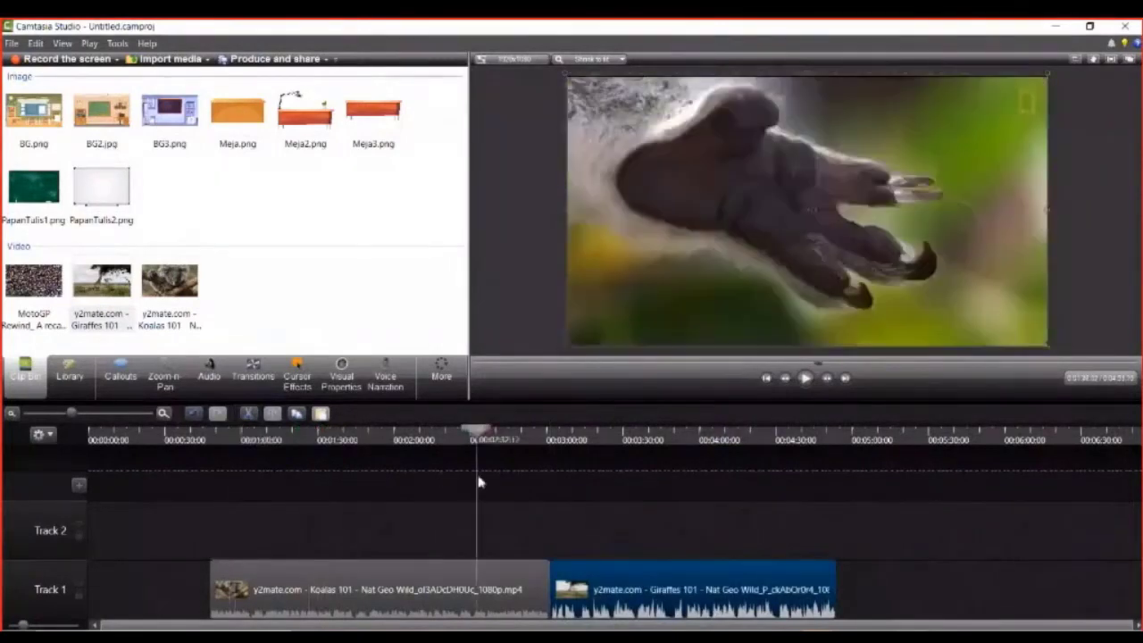
{"action": "left_click", "coordinate": [215, 521]}
- Open the media library and look through its music and theme folders
{"action": "left_click", "coordinate": [69, 373]}
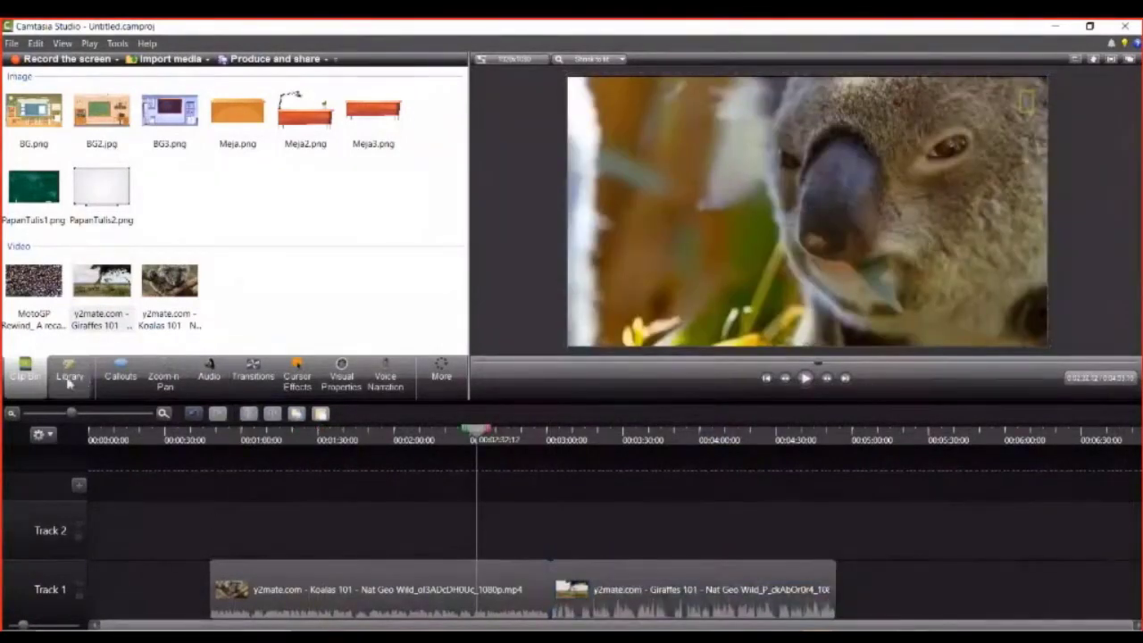
{"action": "left_click_drag", "start_coordinate": [461, 234], "coordinate": [463, 308]}
{"action": "scroll", "coordinate": [134, 125], "scroll_direction": "up", "scroll_amount": 2}
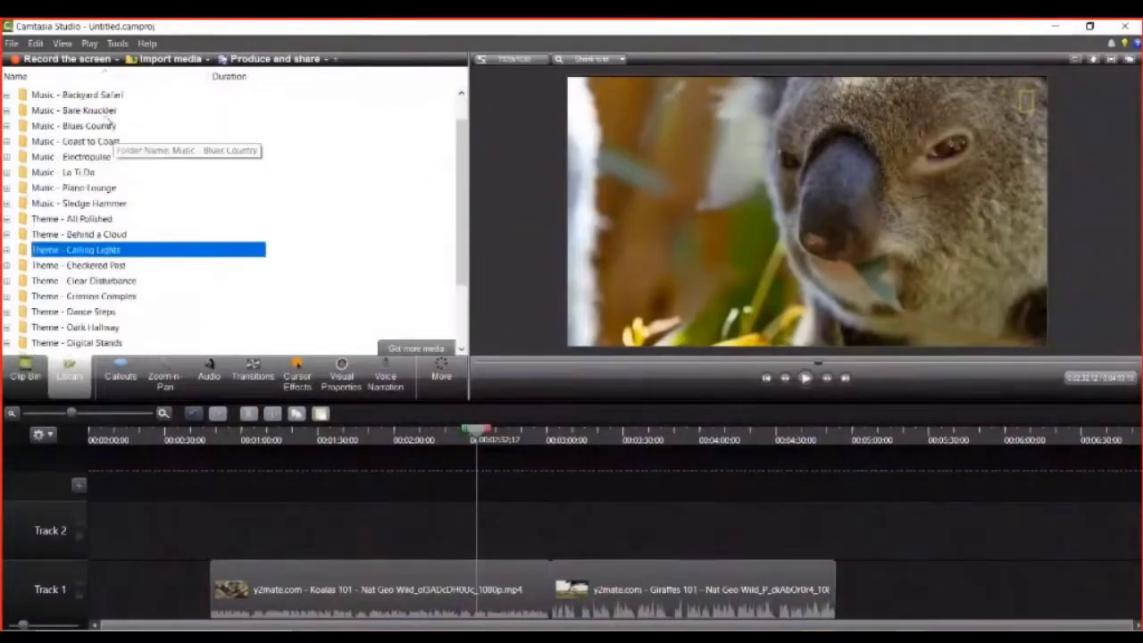
- Shift the Koalas and Giraffes clips together on Track 1 to start at about 0:01:33, and return the playhead to the start
{"action": "left_click", "coordinate": [384, 590]}
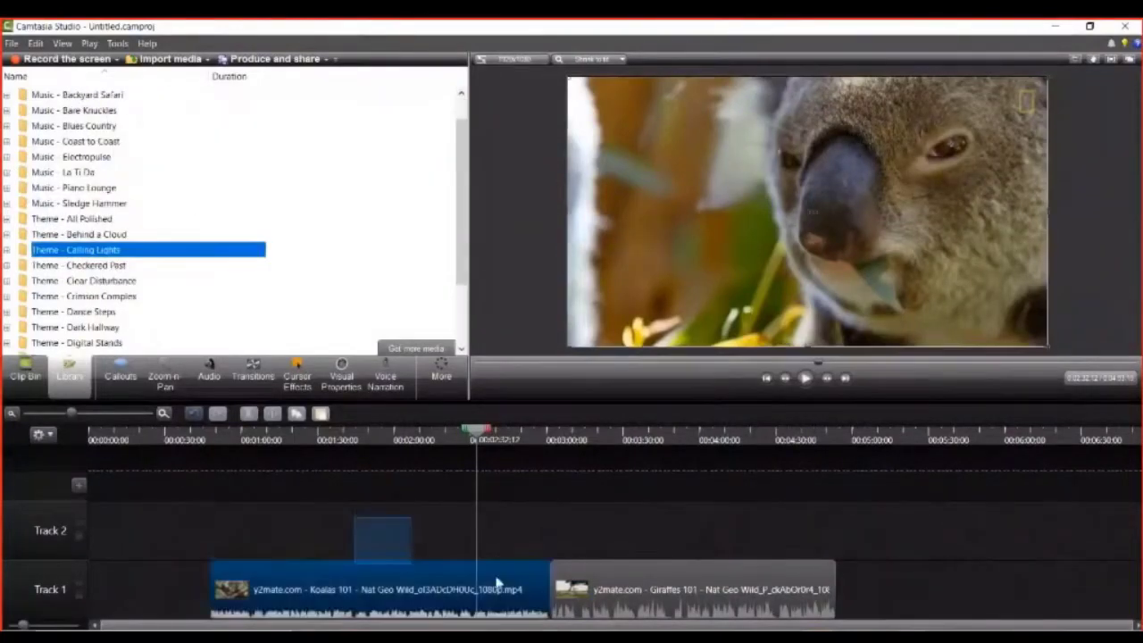
{"action": "left_click", "coordinate": [658, 598], "text": "ctrl"}
{"action": "left_click_drag", "start_coordinate": [659, 598], "coordinate": [820, 601]}
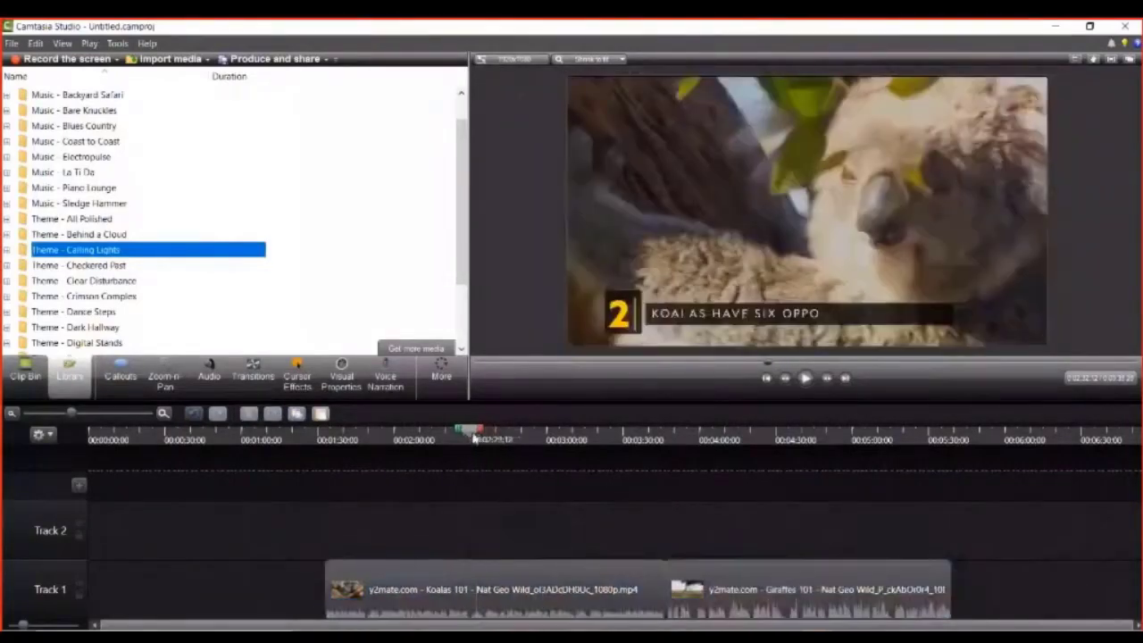
{"action": "left_click_drag", "start_coordinate": [474, 437], "coordinate": [129, 471]}
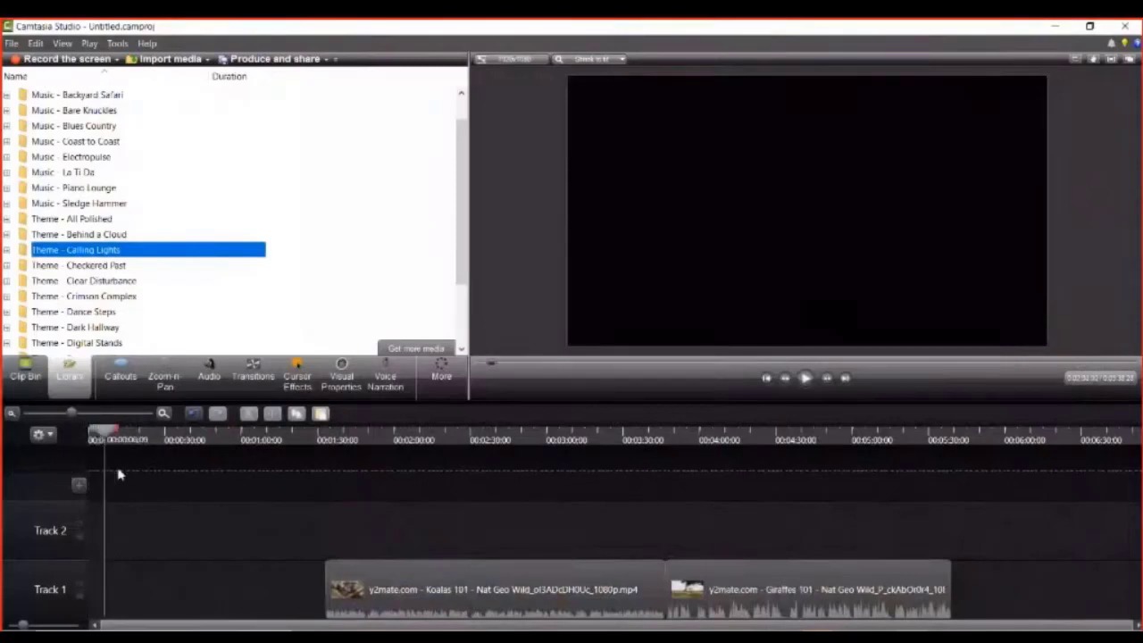
- Expand the All Polished and Behind a Cloud theme folders and look through their titles and callouts
{"action": "left_click", "coordinate": [7, 219]}
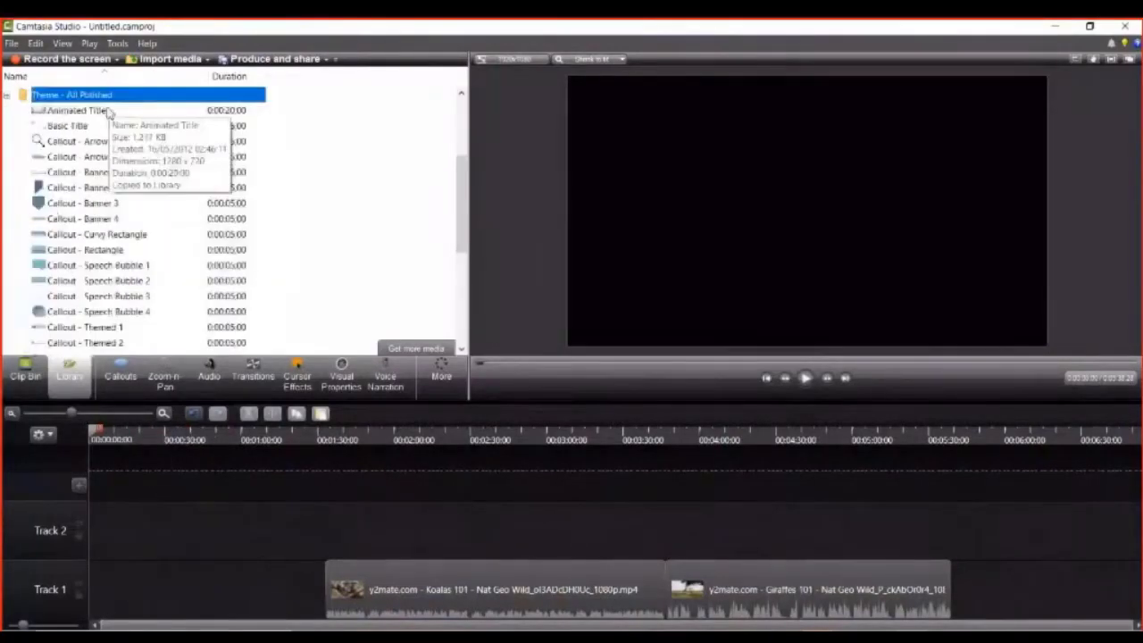
{"action": "scroll", "coordinate": [92, 222], "scroll_direction": "down", "scroll_amount": 3}
{"action": "scroll", "coordinate": [92, 221], "scroll_direction": "up", "scroll_amount": 3}
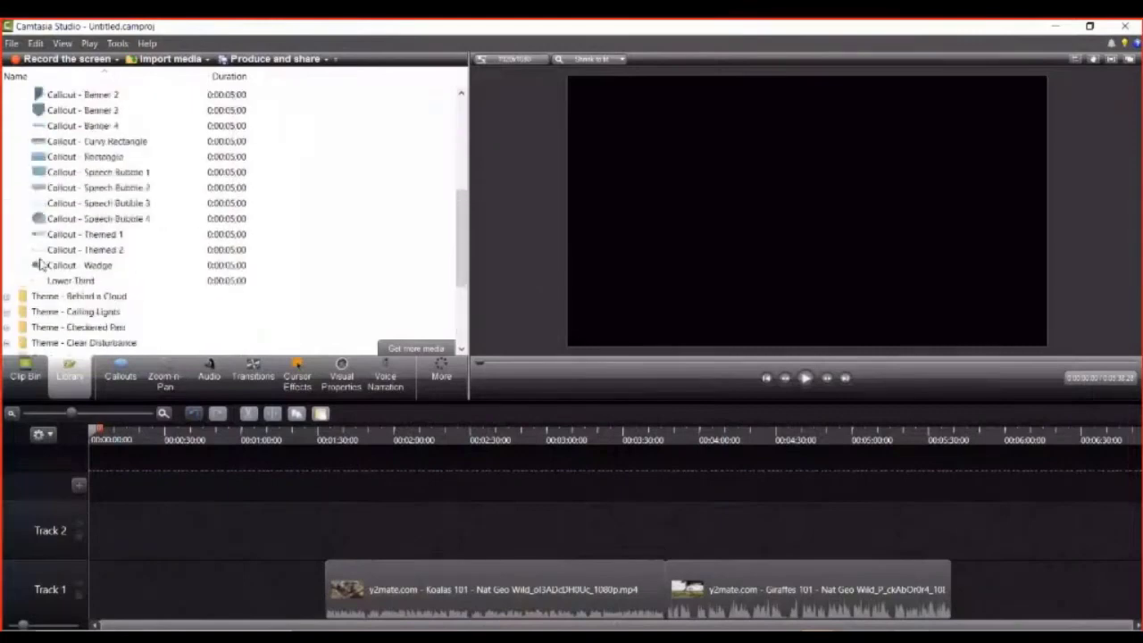
{"action": "left_click", "coordinate": [8, 296]}
{"action": "scroll", "coordinate": [71, 241], "scroll_direction": "up", "scroll_amount": 1}
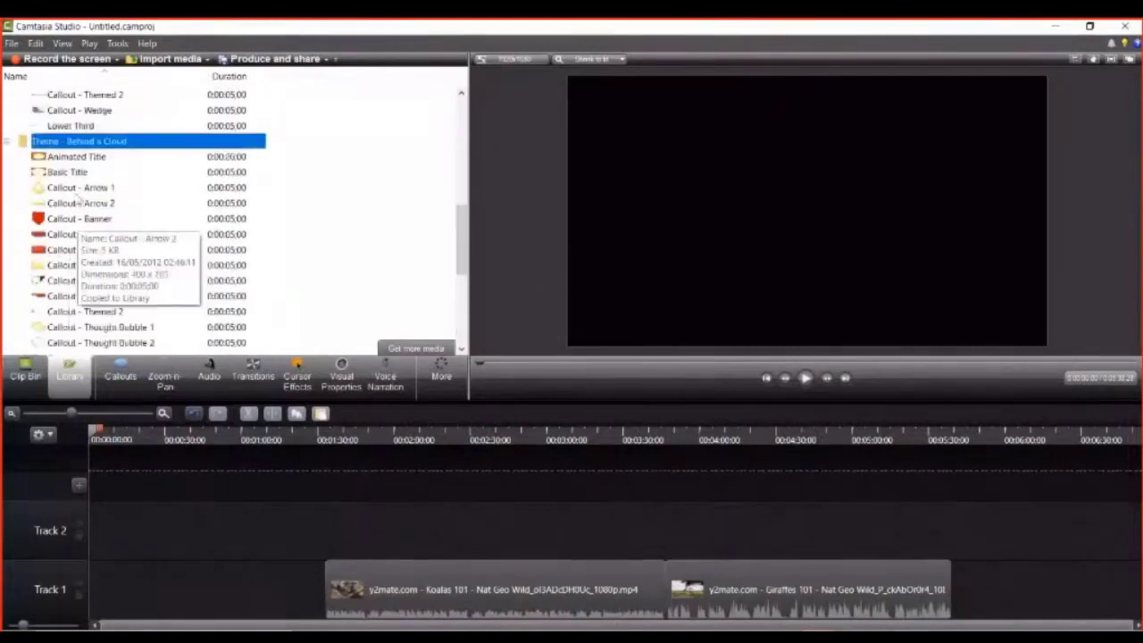
- Preview the Behind a Cloud theme's Animated Title and Basic Title, and place the Animated Title at the start of Track 1
{"action": "left_click", "coordinate": [75, 165]}
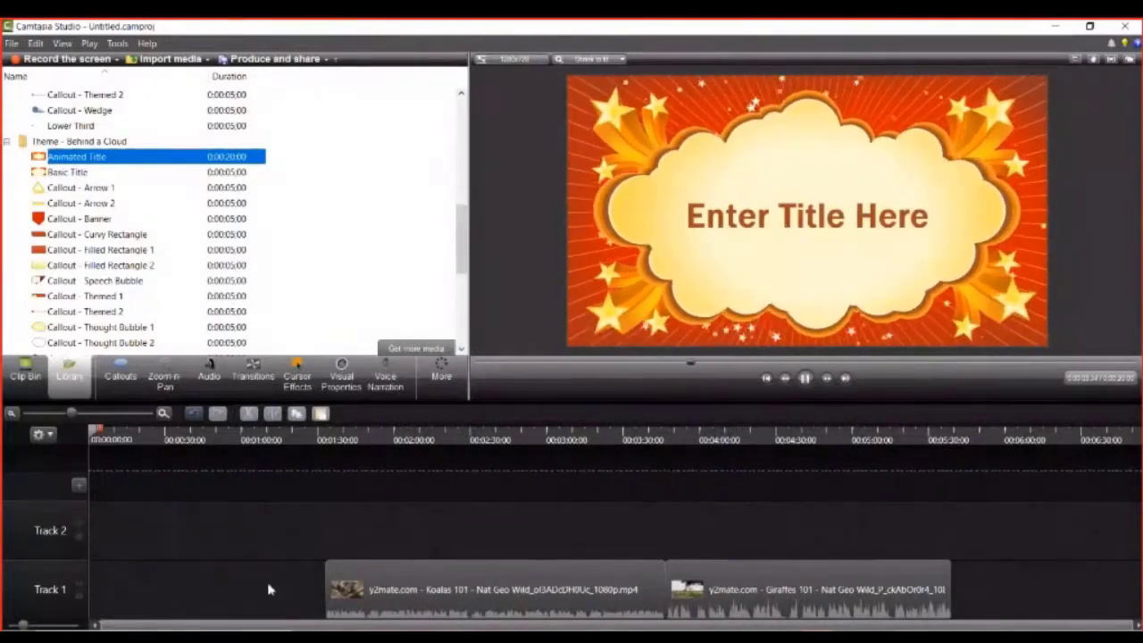
{"action": "left_click", "coordinate": [77, 172]}
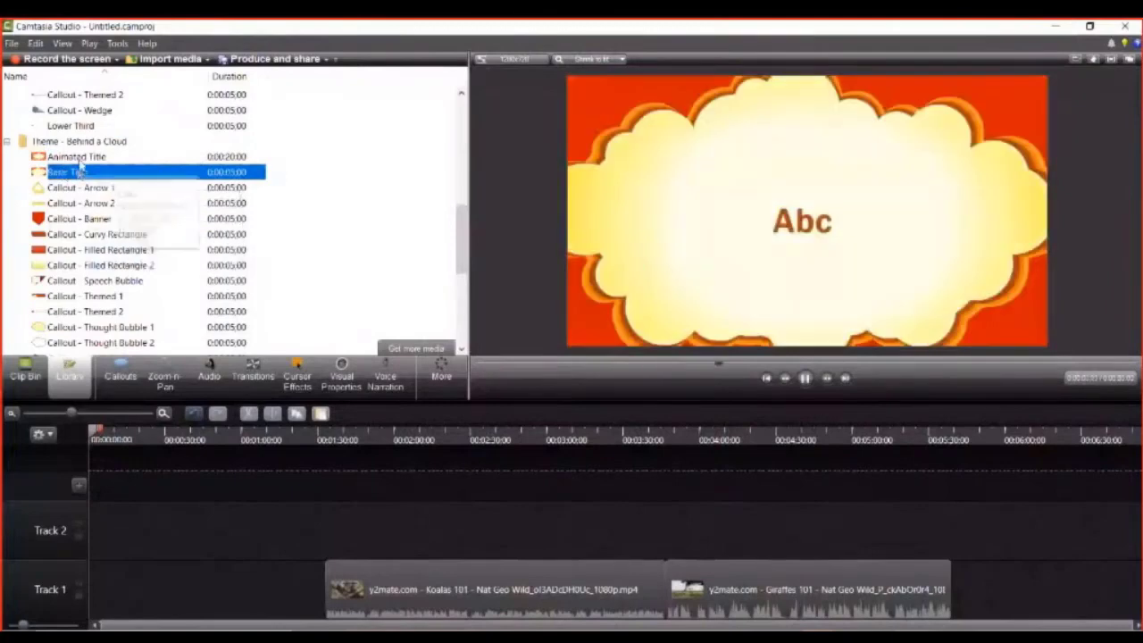
{"action": "left_click", "coordinate": [100, 157]}
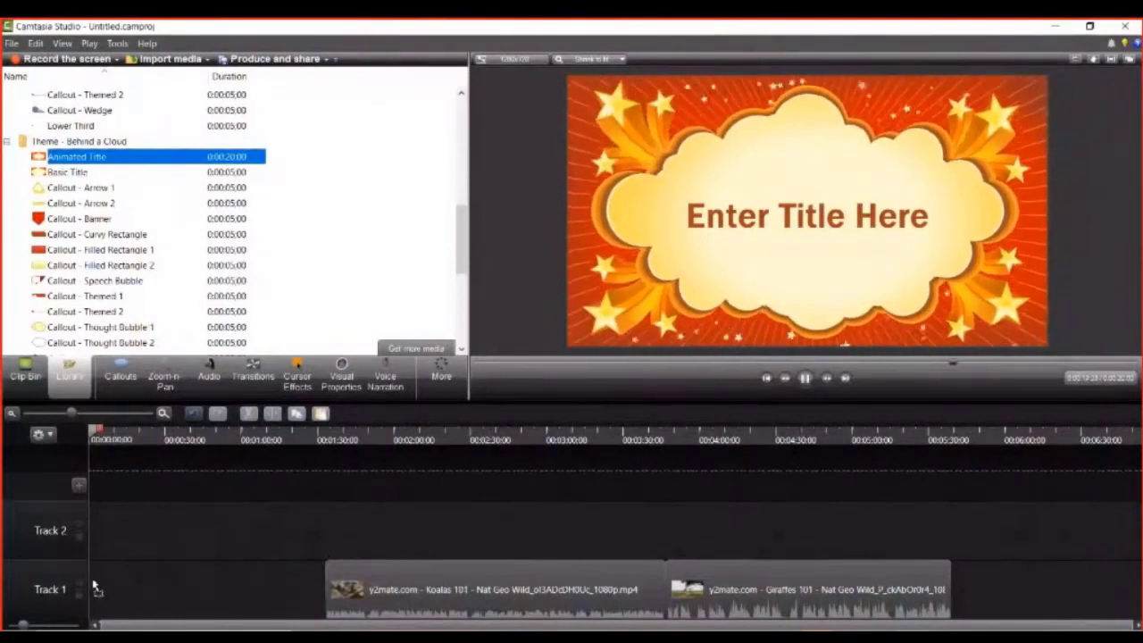
{"action": "left_click_drag", "start_coordinate": [96, 590], "coordinate": [95, 591]}
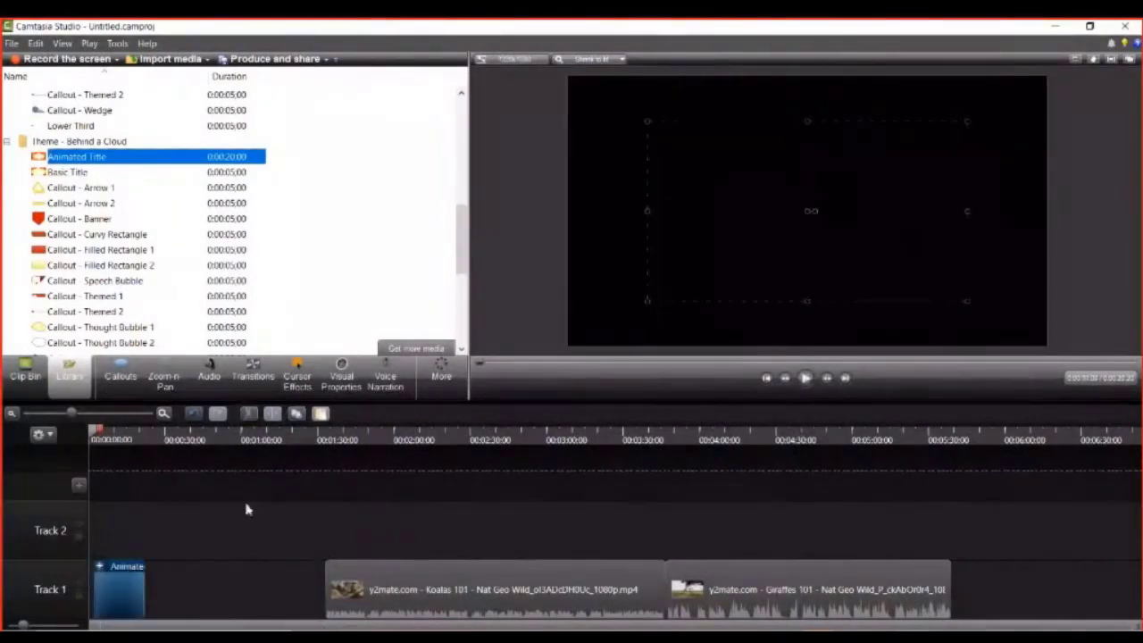
- Enlarge the Animated Title to fill the whole canvas
{"action": "left_click_drag", "start_coordinate": [71, 414], "coordinate": [106, 416]}
{"action": "left_click_drag", "start_coordinate": [313, 610], "coordinate": [241, 612]}
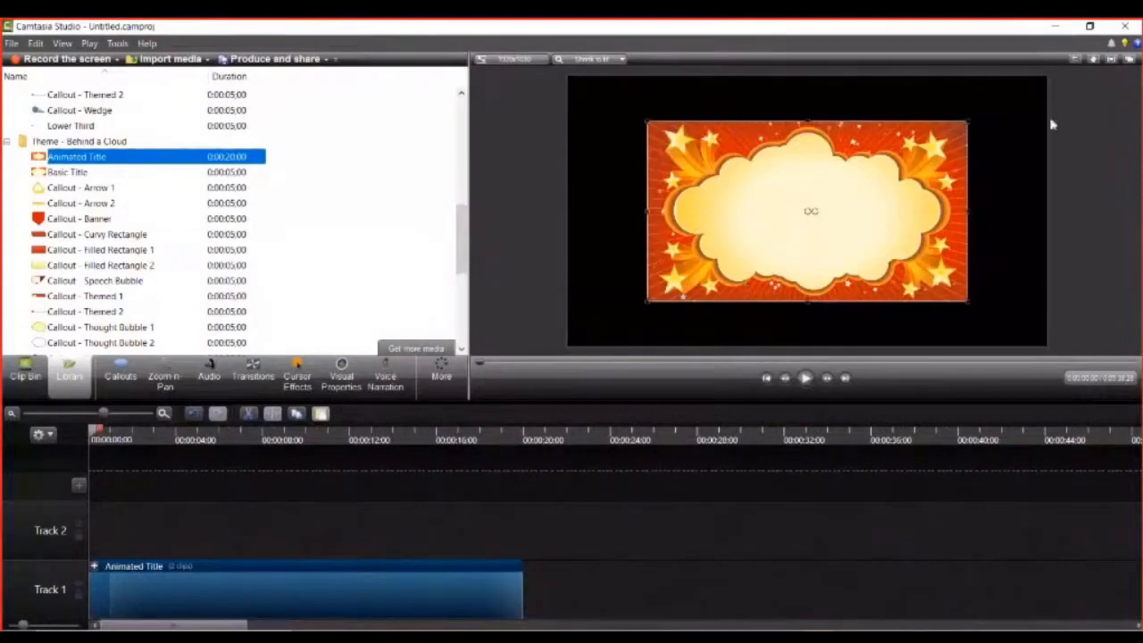
{"action": "left_click_drag", "start_coordinate": [647, 302], "coordinate": [564, 345]}
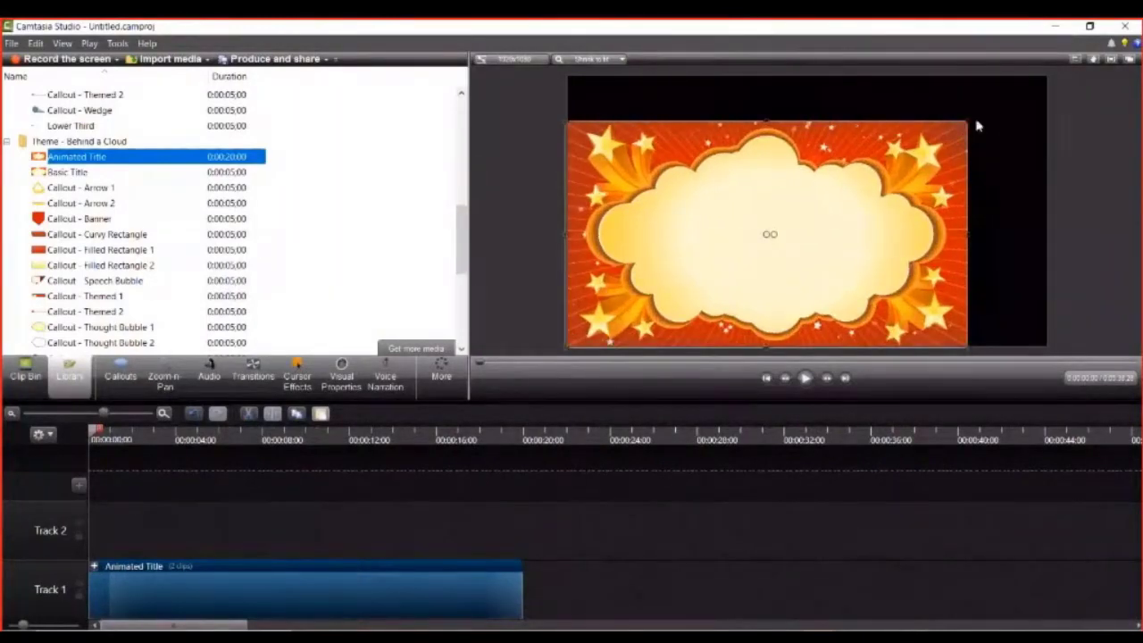
{"action": "left_click_drag", "start_coordinate": [968, 118], "coordinate": [1048, 77]}
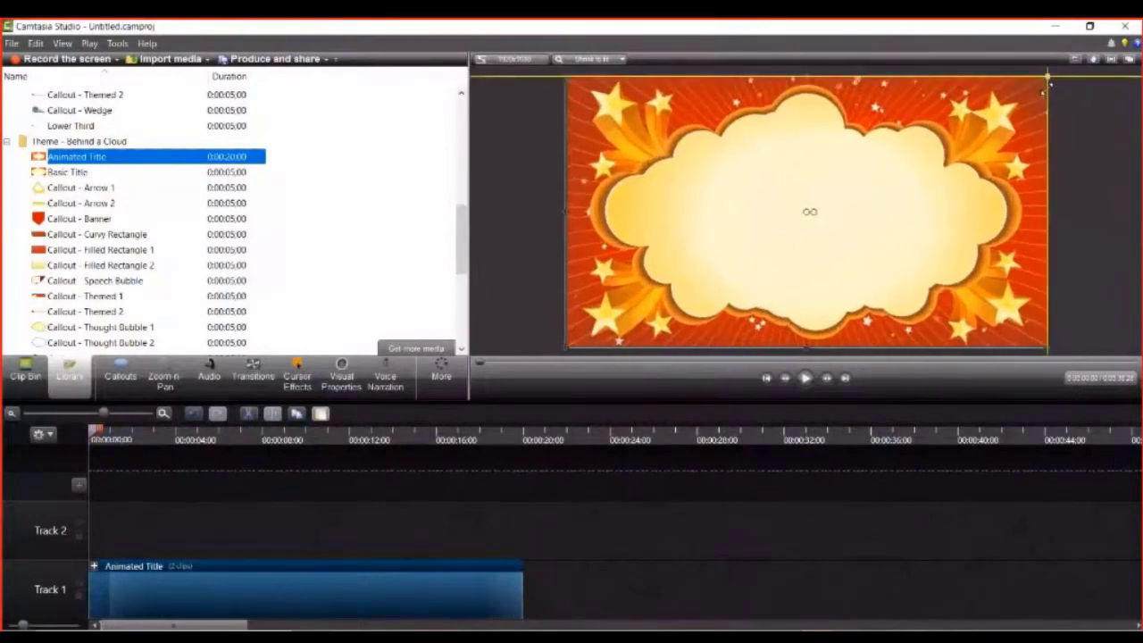
{"action": "left_click", "coordinate": [475, 518]}
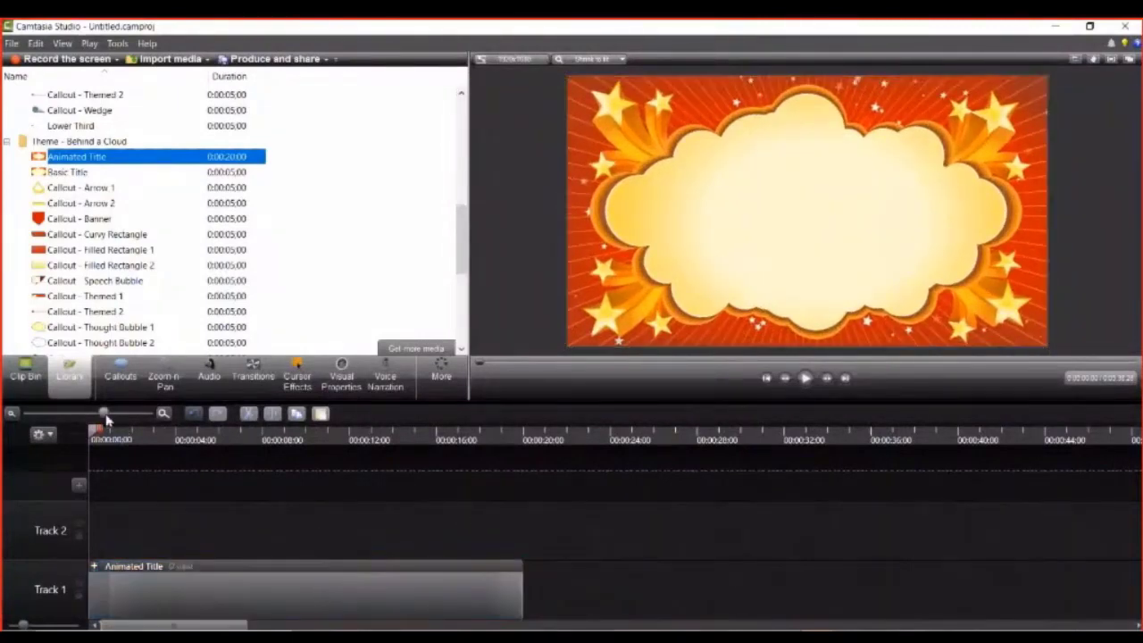
- Move the Koalas and Giraffes clips together directly behind the Animated Title on Track 1, and preview the title to about 0:00:13
{"action": "left_click_drag", "start_coordinate": [106, 420], "coordinate": [79, 417]}
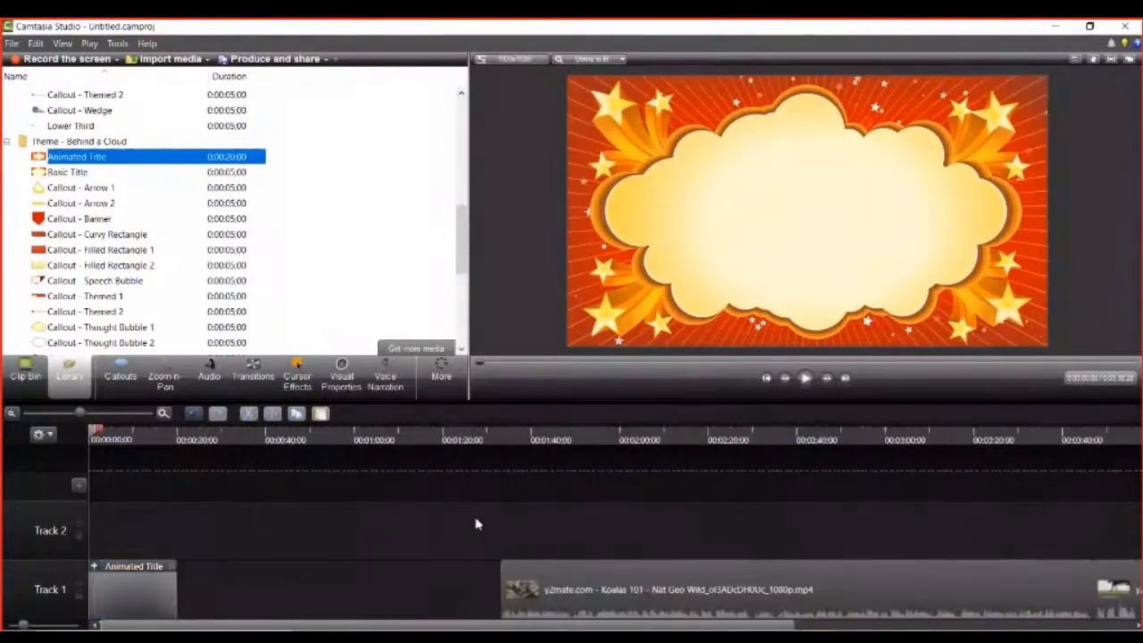
{"action": "left_click_drag", "start_coordinate": [475, 520], "coordinate": [554, 599]}
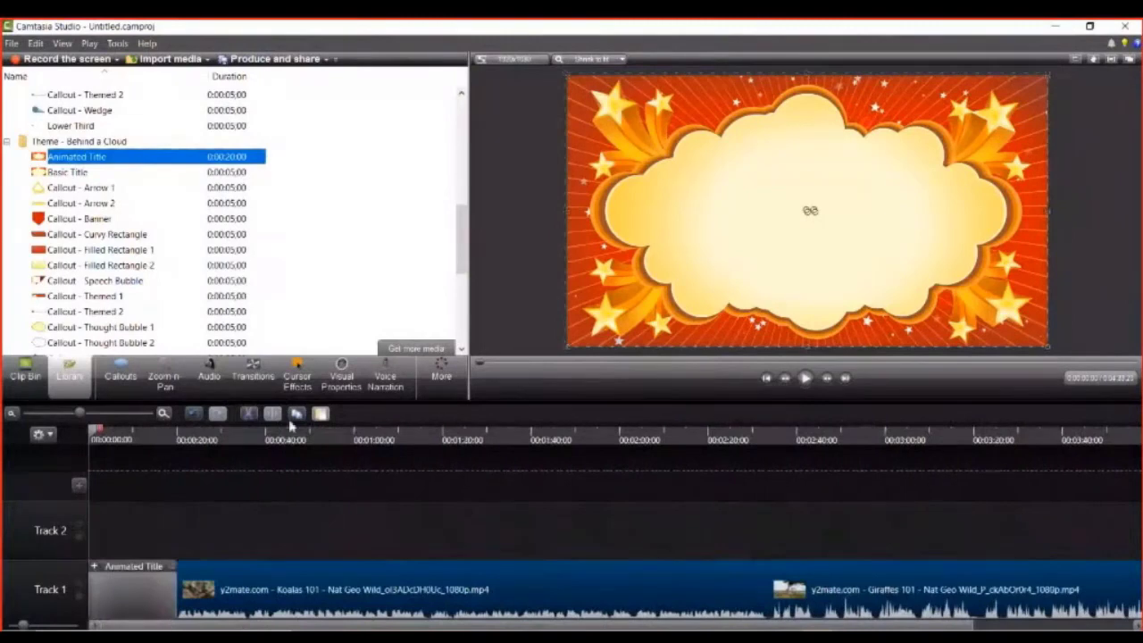
{"action": "left_click", "coordinate": [805, 378]}
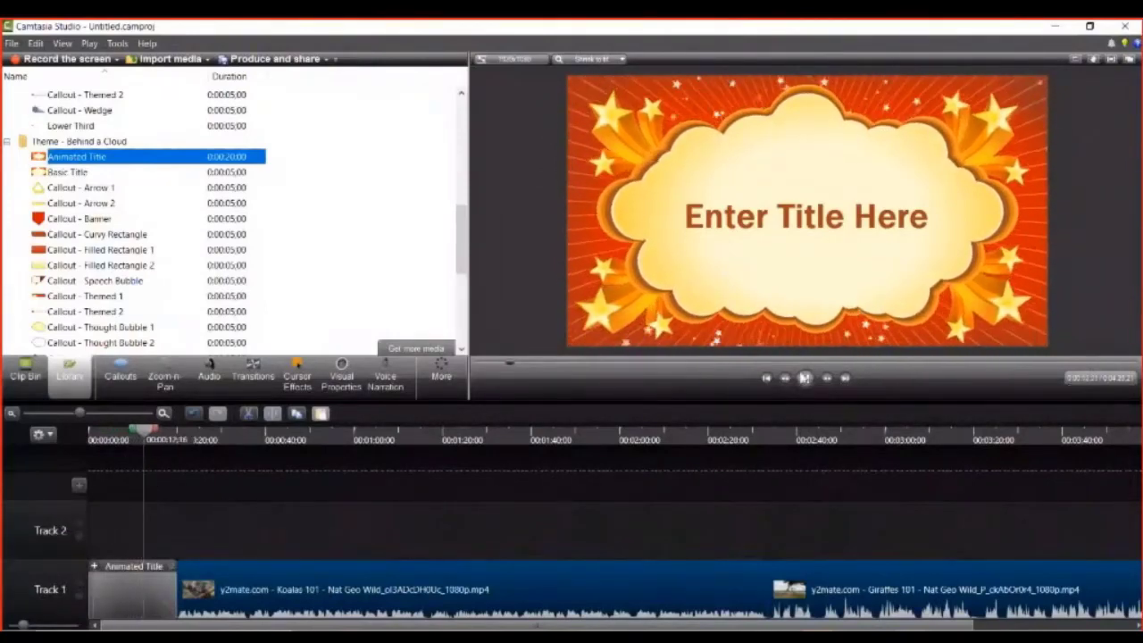
{"action": "left_click", "coordinate": [804, 378]}
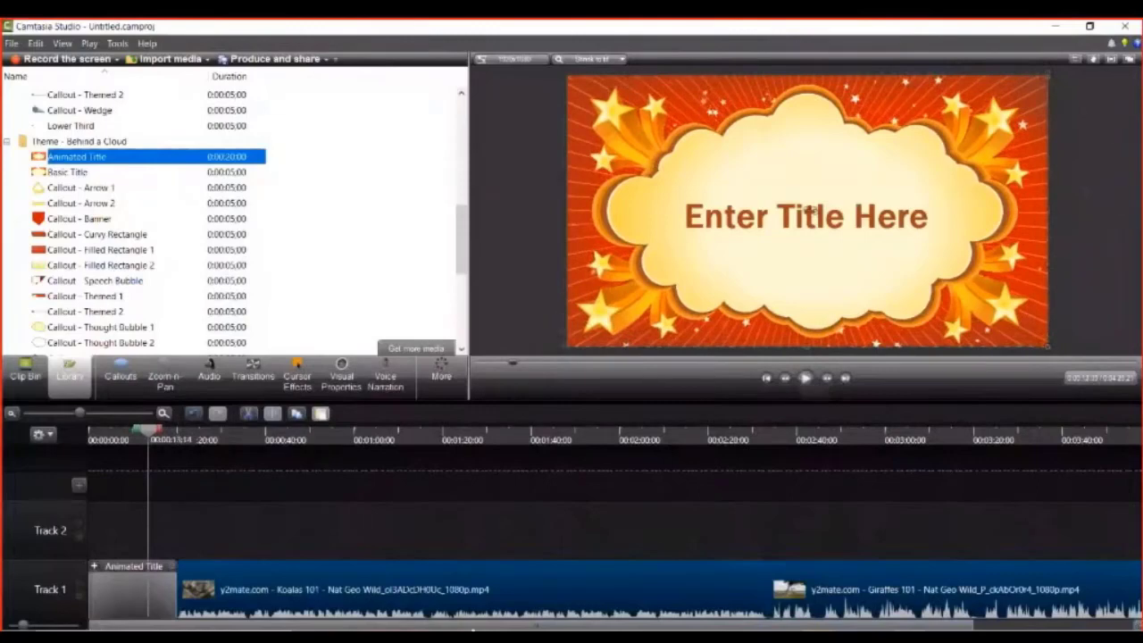
- Split the Animated Title clip on Track 1 at 0:00:10;20
{"action": "left_click_drag", "start_coordinate": [82, 418], "coordinate": [109, 416]}
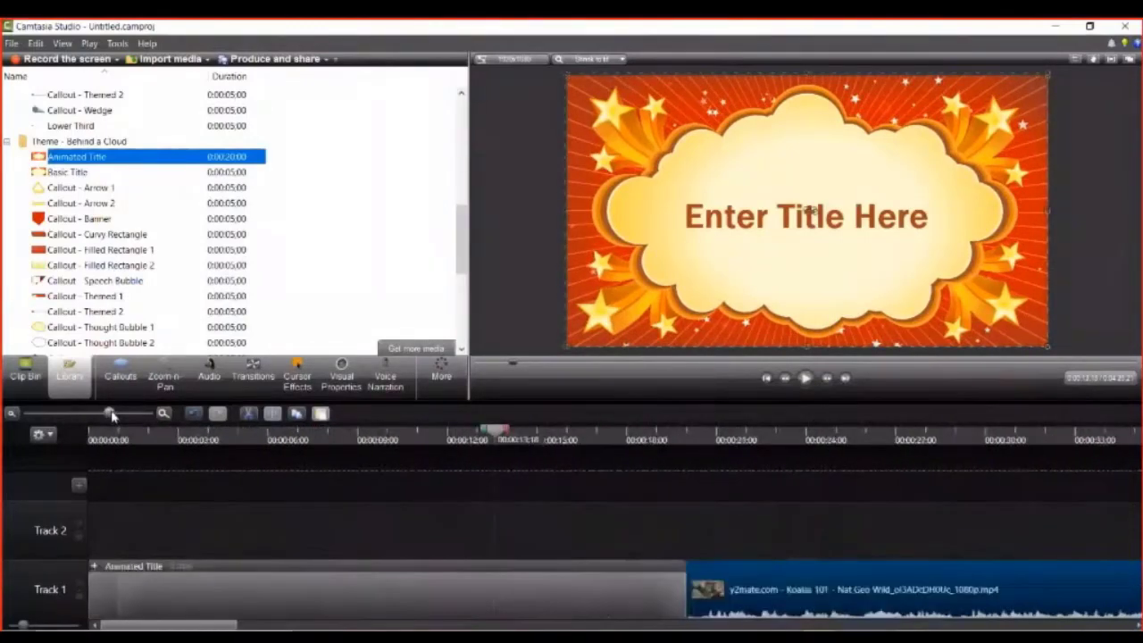
{"action": "left_click", "coordinate": [500, 440]}
{"action": "left_click_drag", "start_coordinate": [502, 442], "coordinate": [410, 444]}
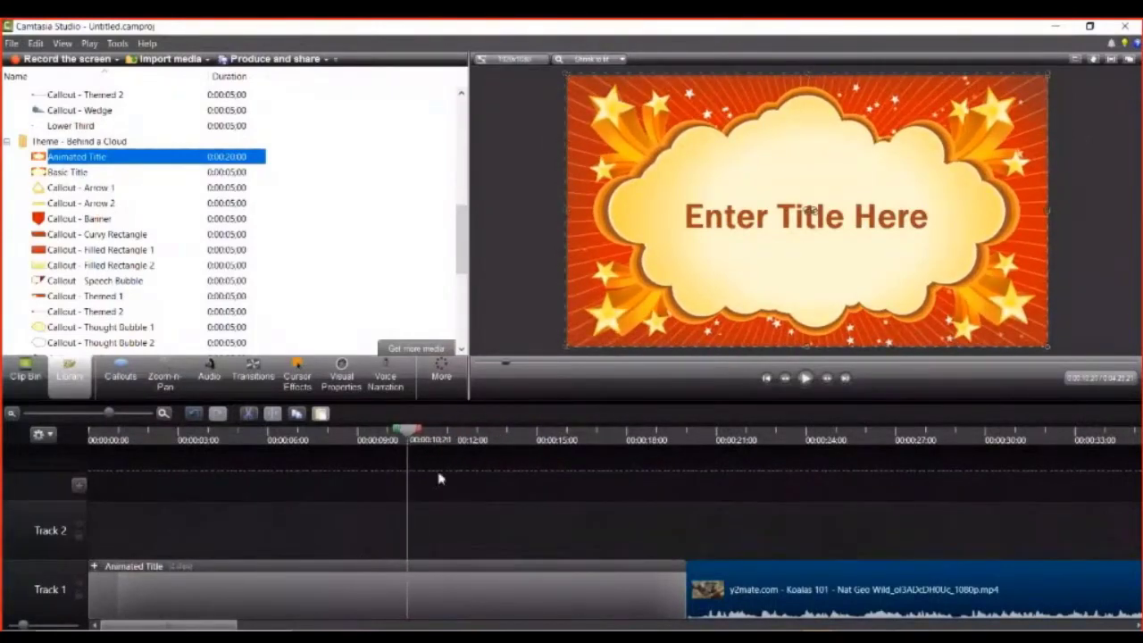
{"action": "left_click", "coordinate": [464, 604]}
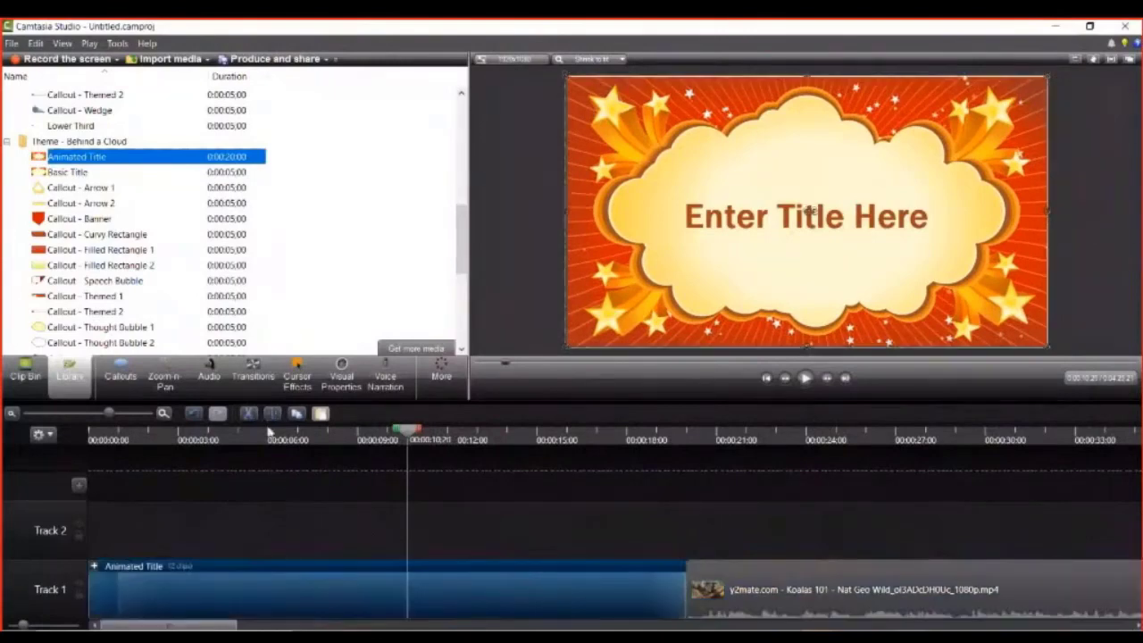
{"action": "key", "text": "s"}
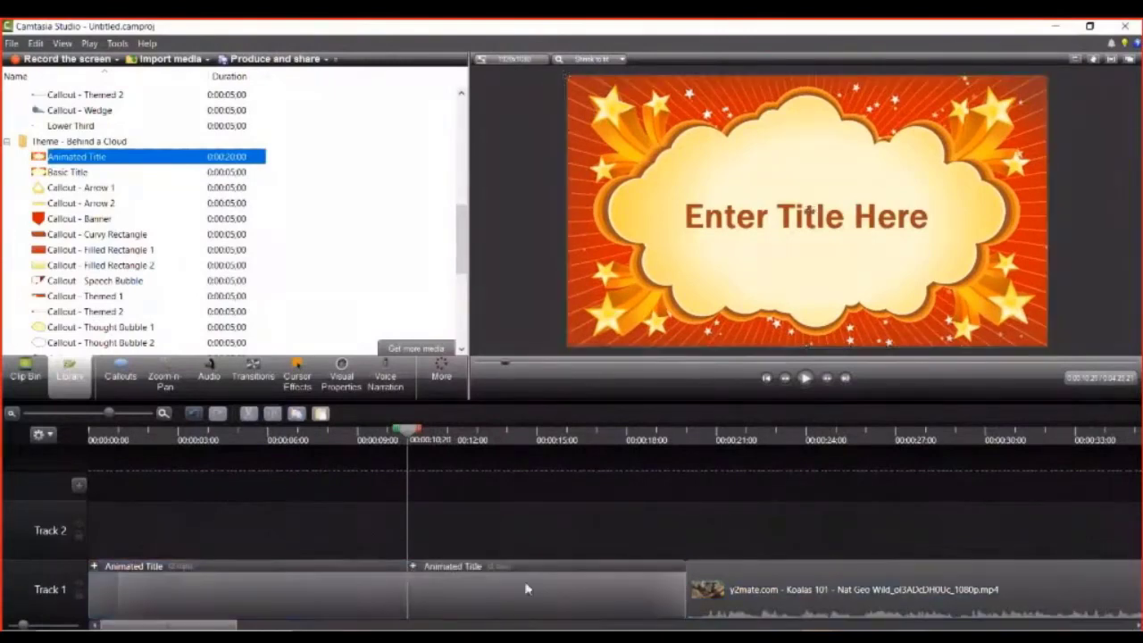
- Delete the part of the Animated Title after the split on Track 1
{"action": "left_click", "coordinate": [585, 590]}
{"action": "key", "text": "Delete"}
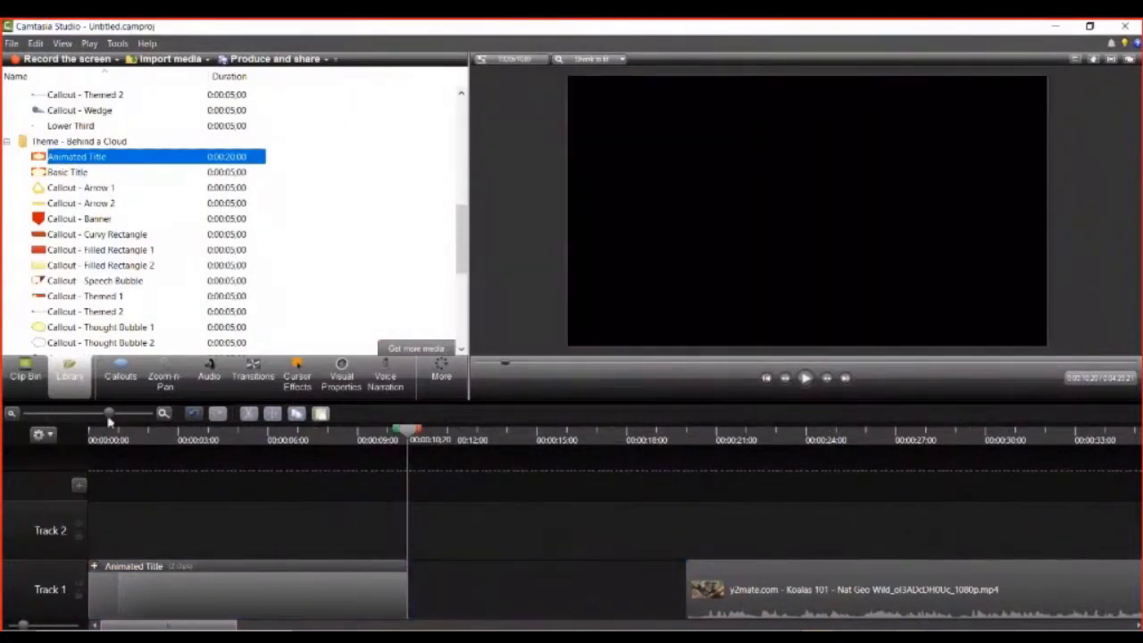
{"action": "left_click_drag", "start_coordinate": [110, 414], "coordinate": [85, 414]}
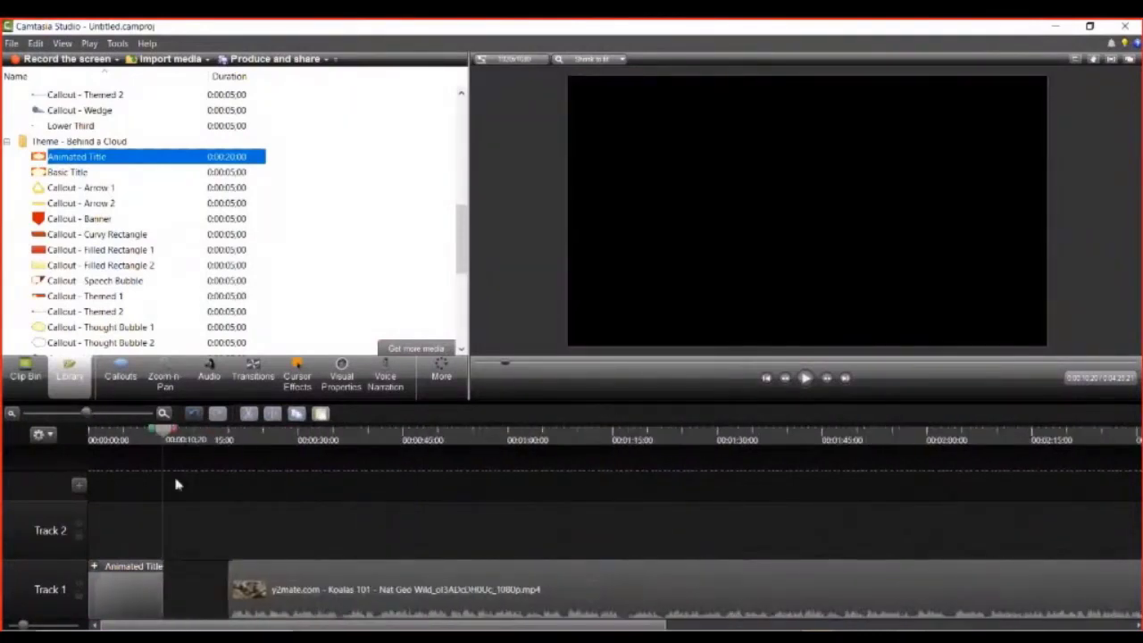
- Close the gaps on Track 1 by moving the Koalas clip against the Animated Title and the Giraffes clip against the Koalas clip
{"action": "left_click_drag", "start_coordinate": [620, 602], "coordinate": [504, 608]}
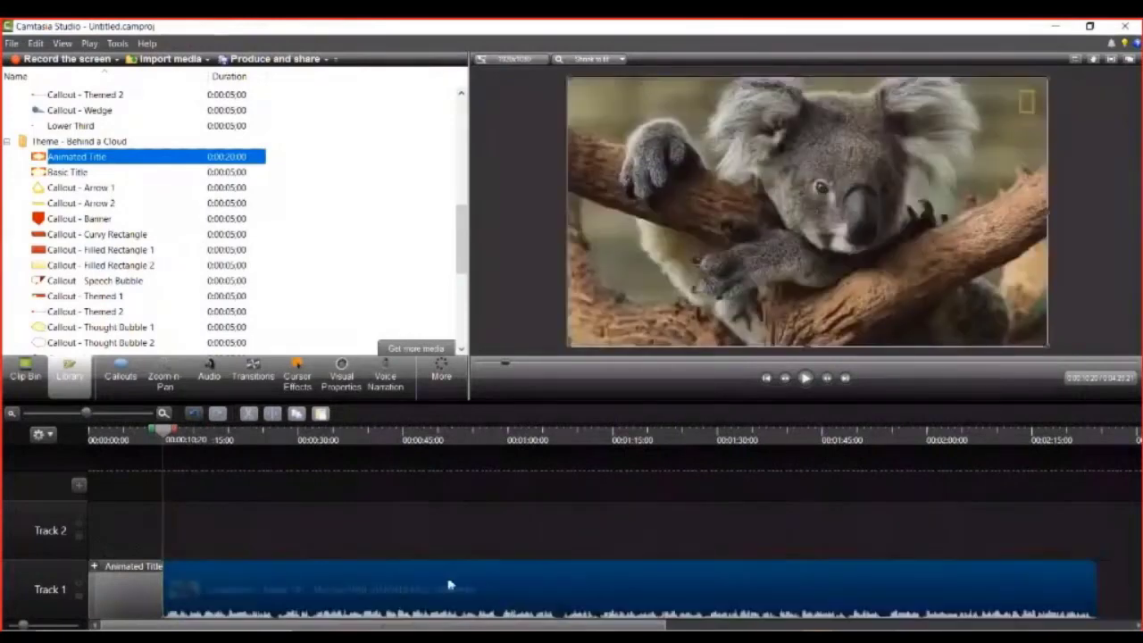
{"action": "left_click_drag", "start_coordinate": [86, 414], "coordinate": [68, 414]}
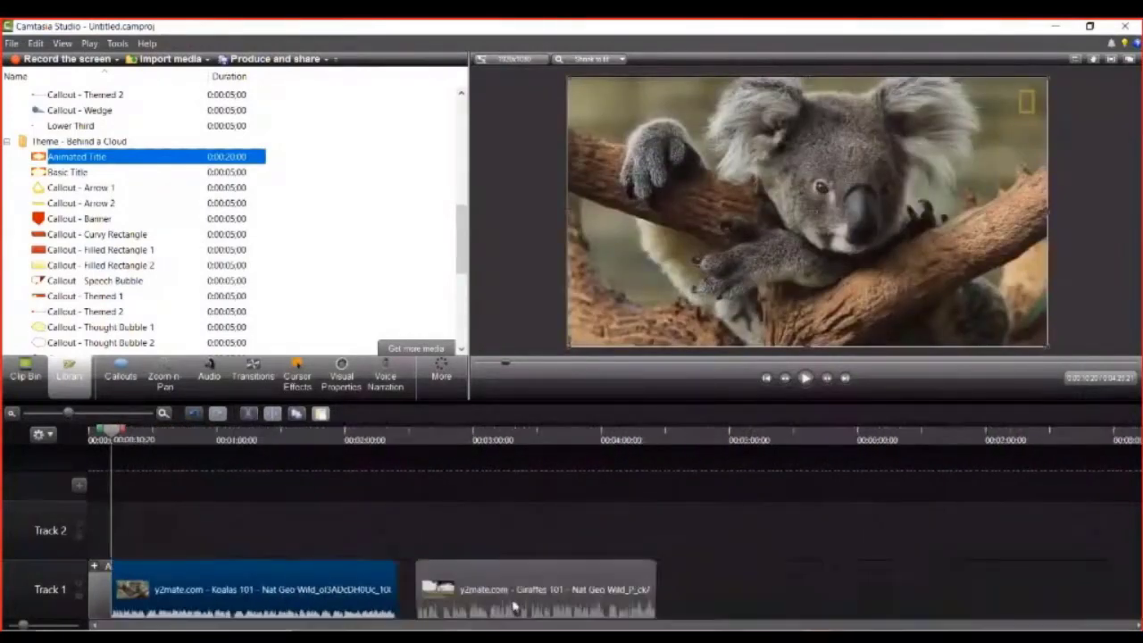
{"action": "left_click_drag", "start_coordinate": [613, 604], "coordinate": [594, 604]}
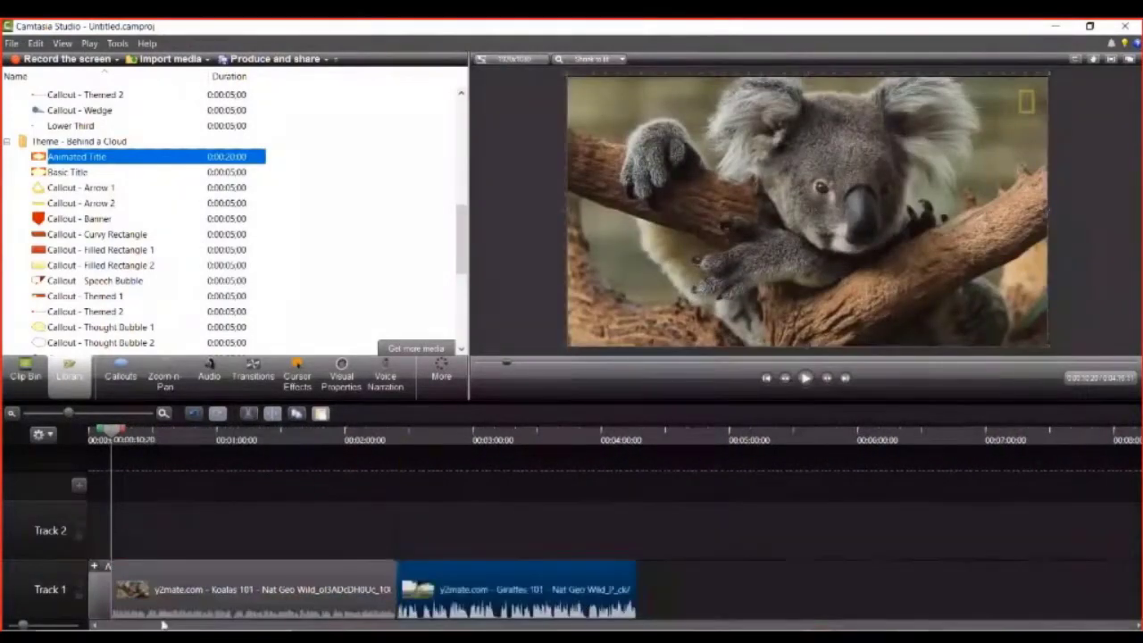
- With the playhead at 0:00:06;29, expand the Animated Title group and shift its Behind A Cloud.mp4 background slightly on the canvas
{"action": "left_click_drag", "start_coordinate": [110, 440], "coordinate": [124, 416]}
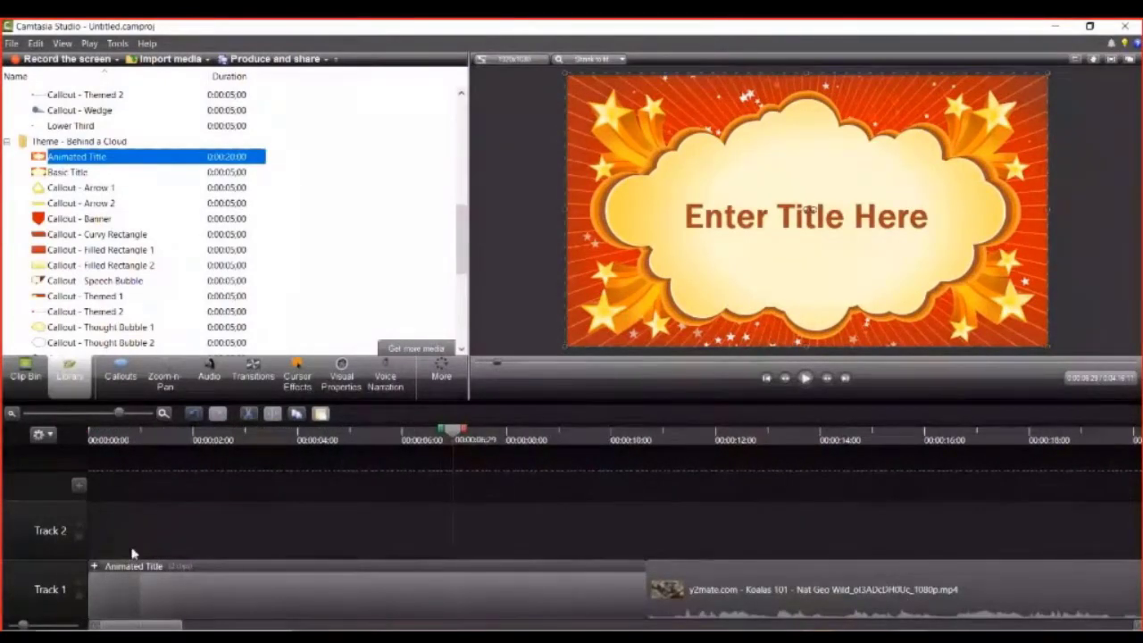
{"action": "left_click", "coordinate": [177, 571]}
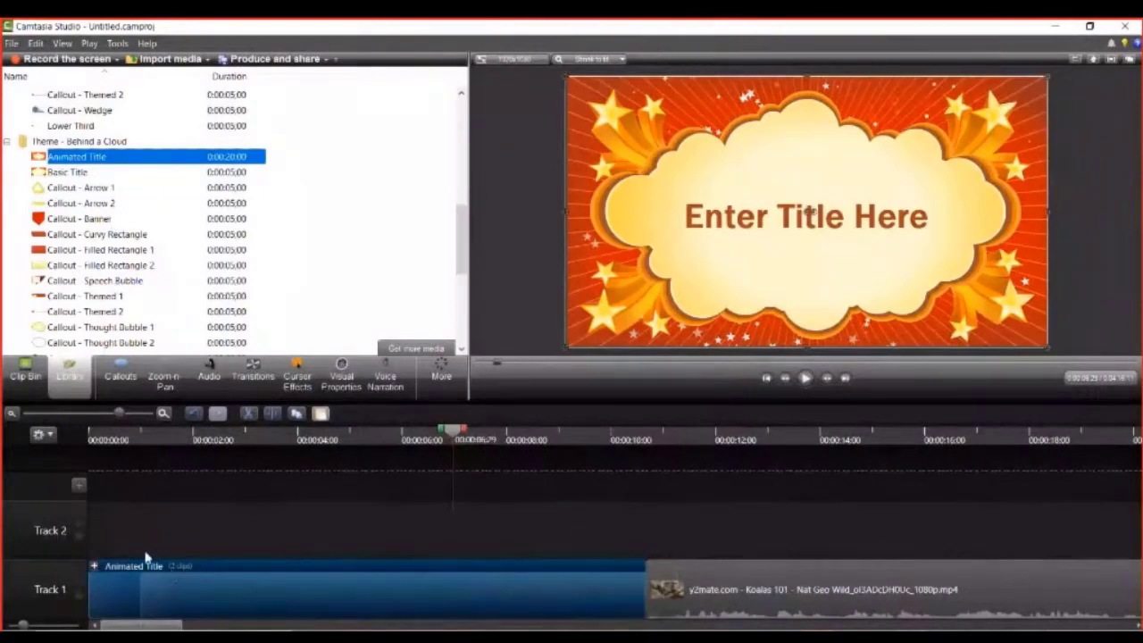
{"action": "left_click", "coordinate": [94, 567]}
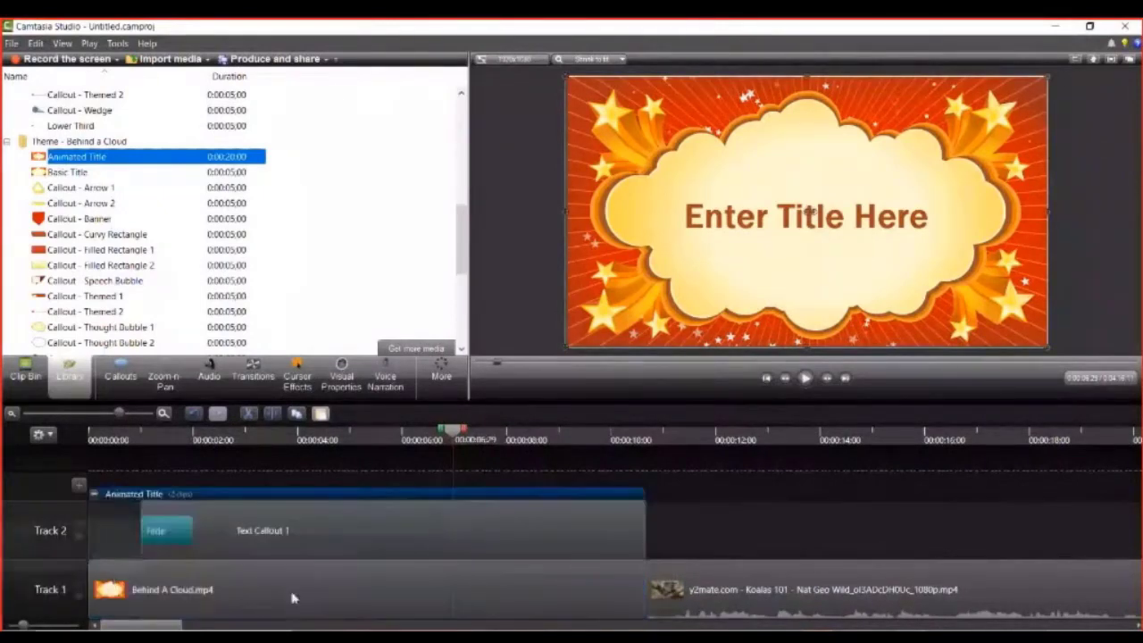
{"action": "left_click", "coordinate": [362, 602]}
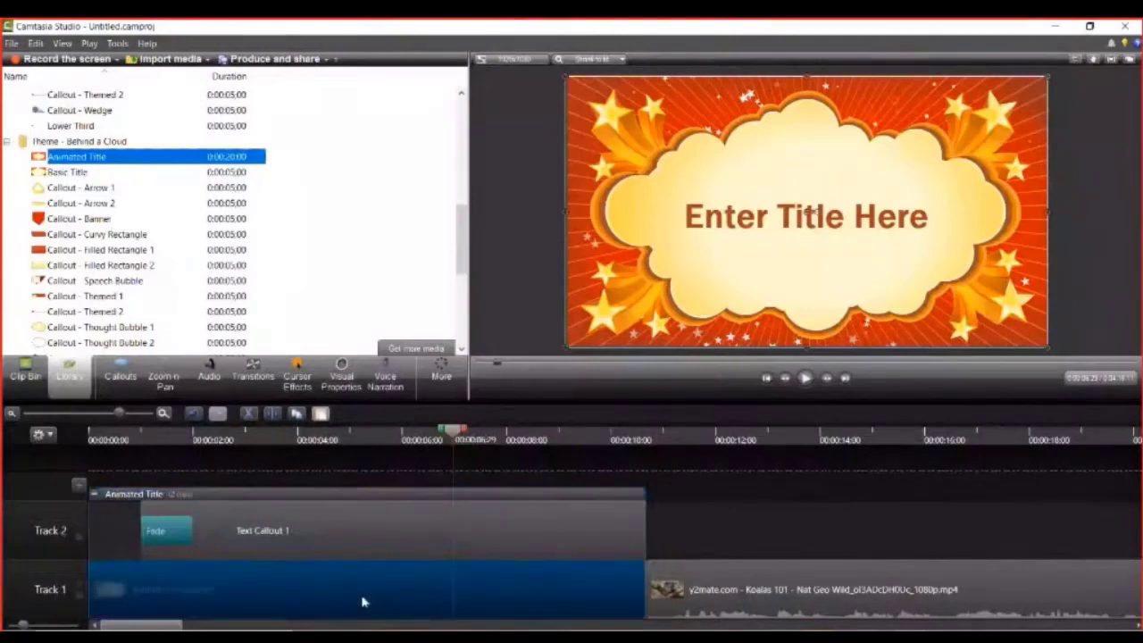
{"action": "mouse_move", "coordinate": [707, 112]}
{"action": "left_mouse_down"}
{"action": "mouse_move", "coordinate": [652, 90]}
{"action": "mouse_move", "coordinate": [817, 112]}
{"action": "mouse_move", "coordinate": [720, 109]}
{"action": "left_mouse_up"}
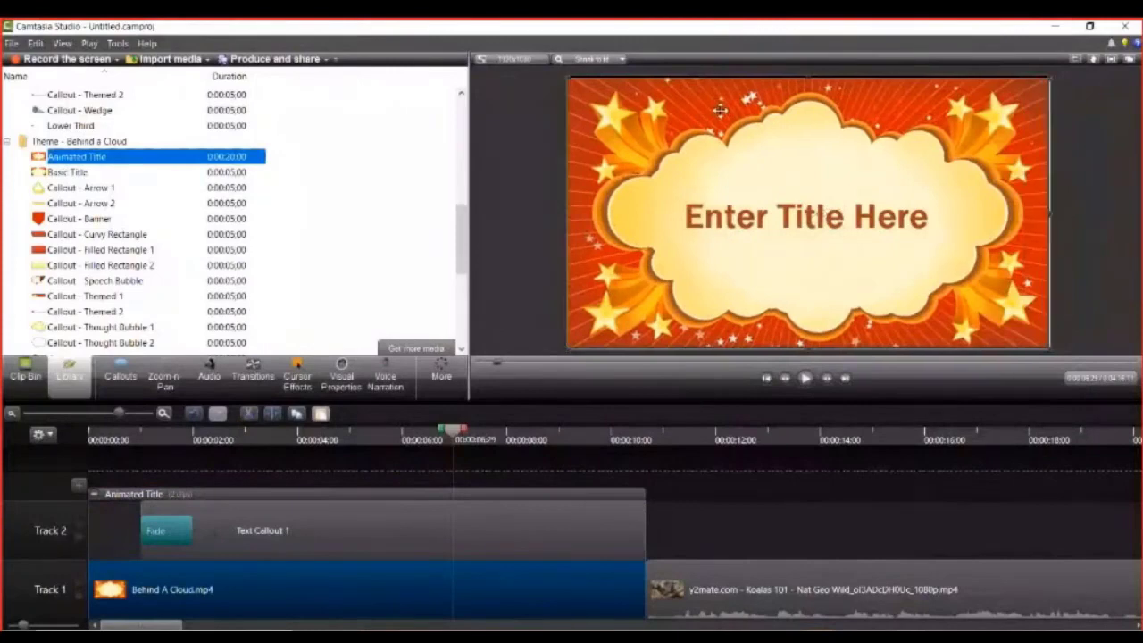
- Centre Text Callout 1 on the canvas and collapse the Animated Title group
{"action": "left_click", "coordinate": [385, 535]}
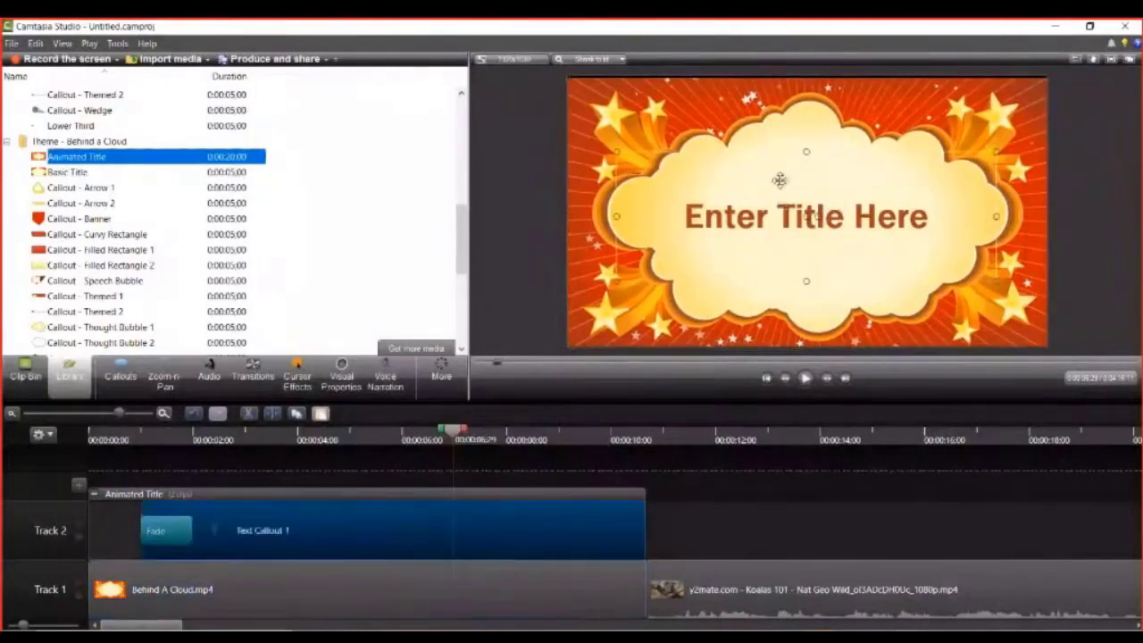
{"action": "left_click_drag", "start_coordinate": [776, 207], "coordinate": [778, 206]}
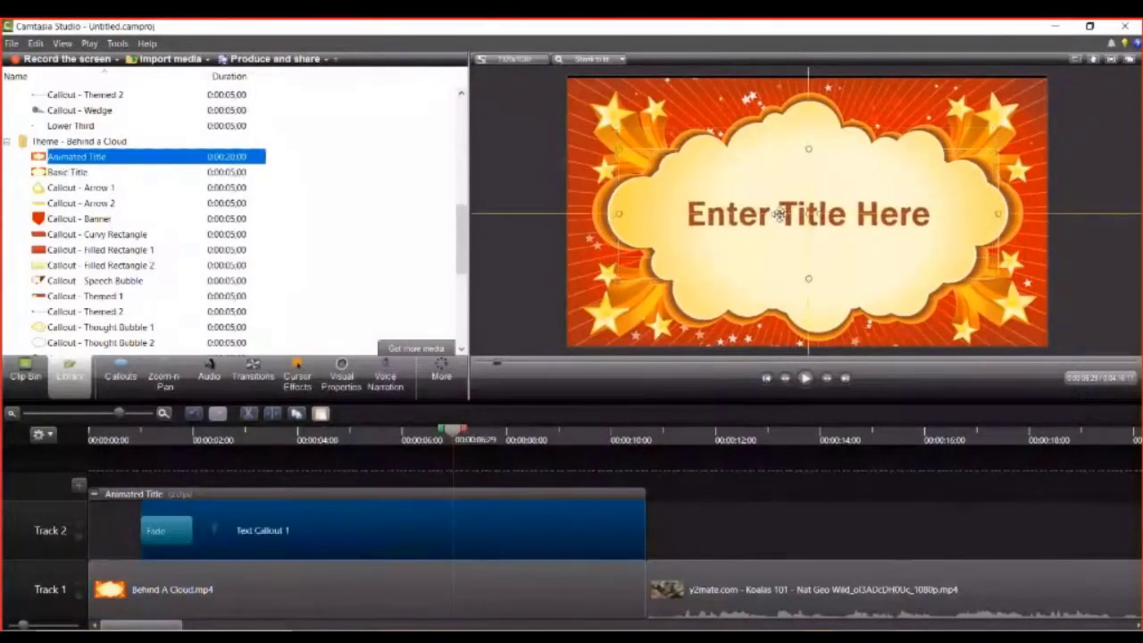
{"action": "left_click", "coordinate": [95, 494]}
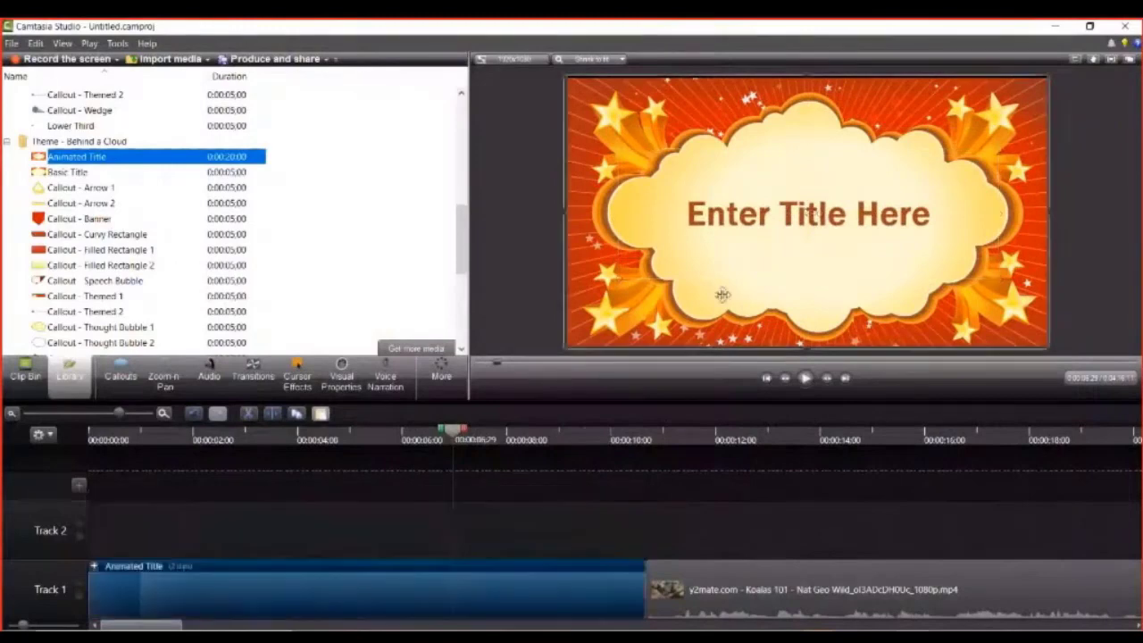
- Reposition and slightly enlarge the grouped Animated Title so it covers the whole canvas
{"action": "left_click", "coordinate": [499, 255]}
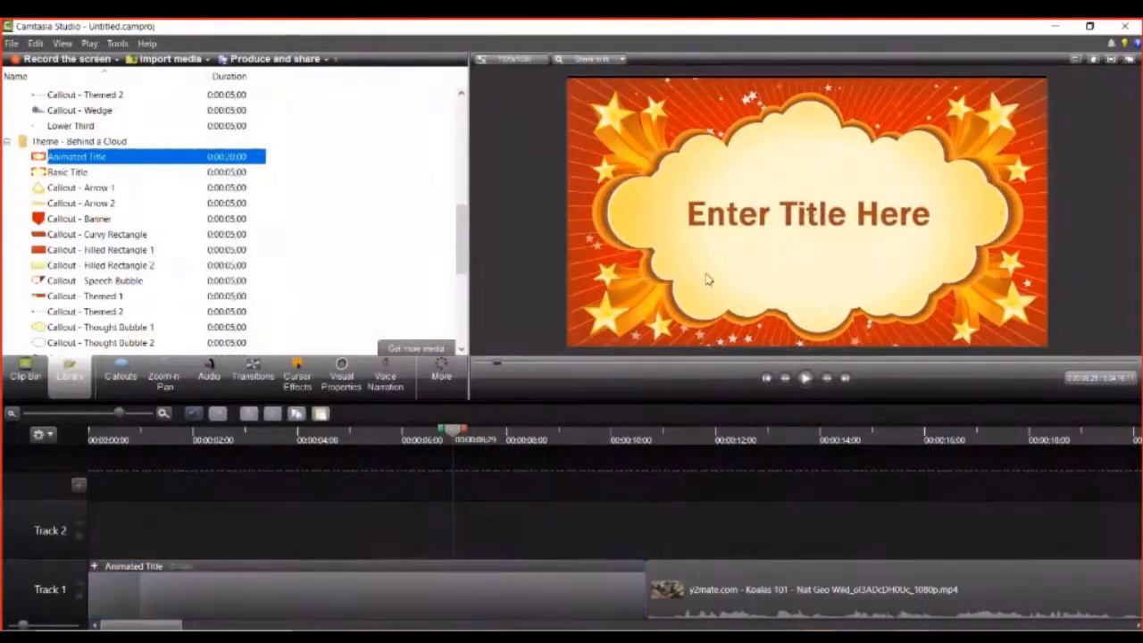
{"action": "left_click", "coordinate": [756, 251]}
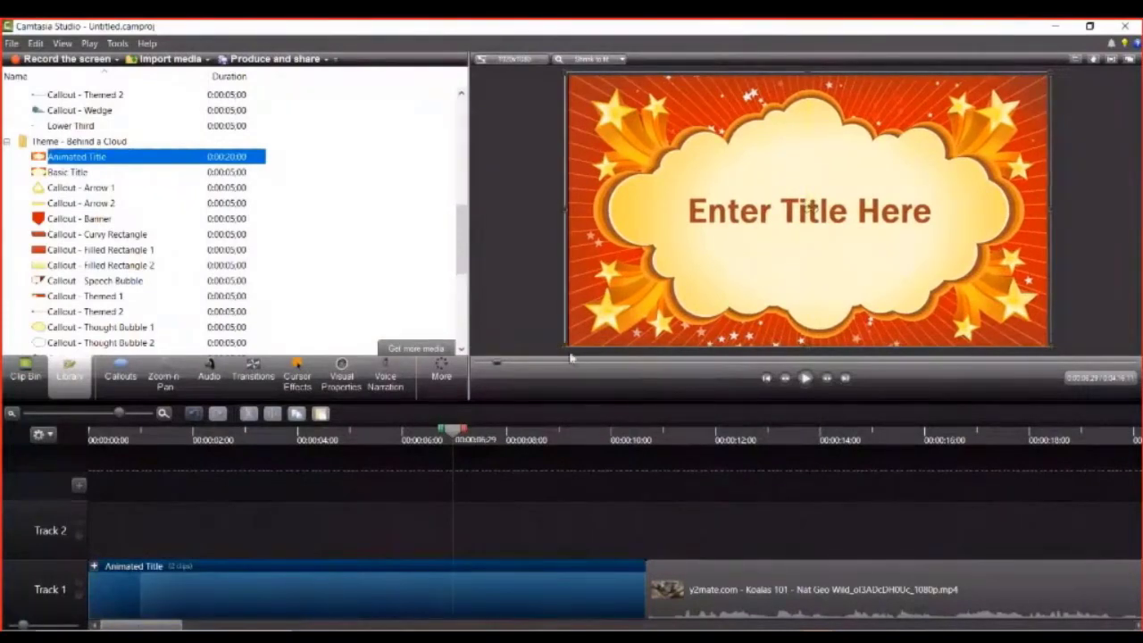
{"action": "left_click_drag", "start_coordinate": [564, 347], "coordinate": [554, 350]}
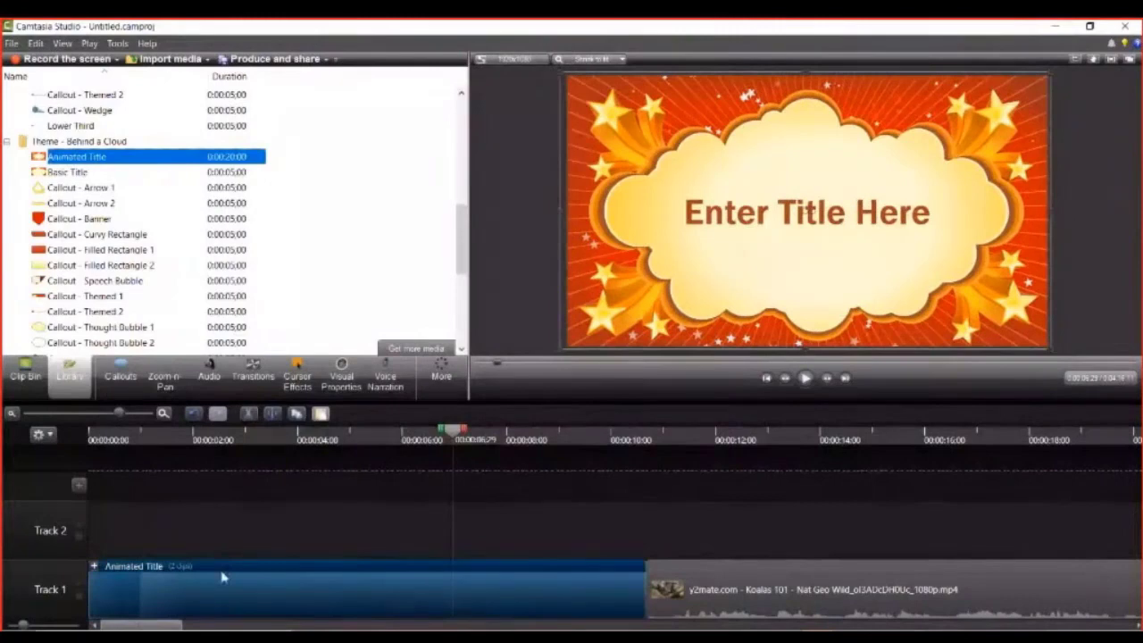
{"action": "left_click", "coordinate": [778, 213]}
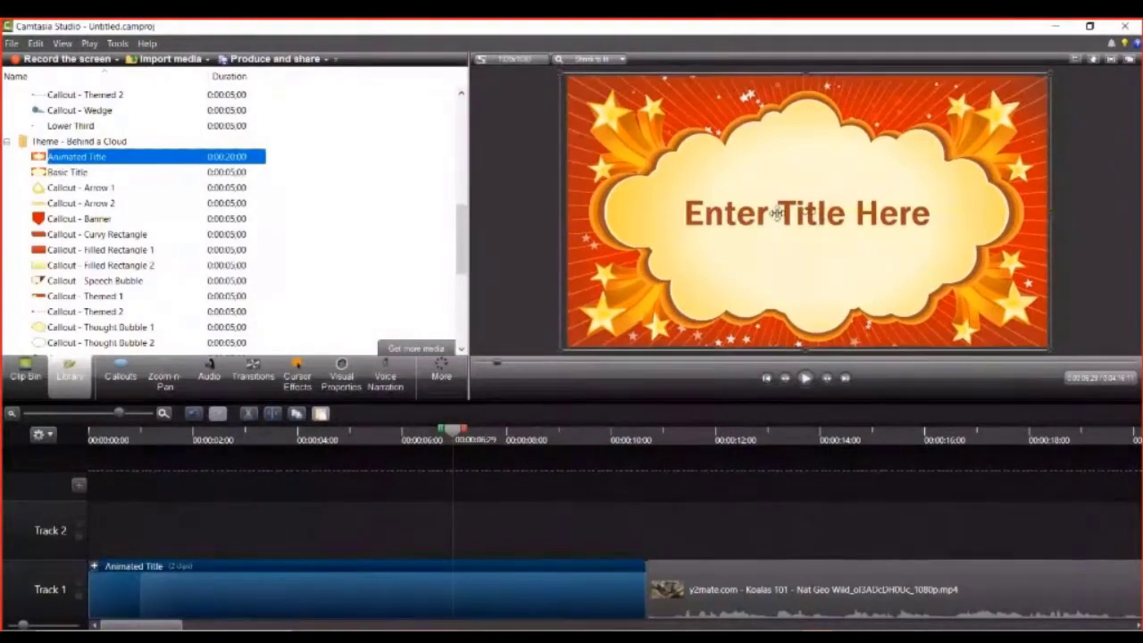
{"action": "double_click", "coordinate": [778, 213]}
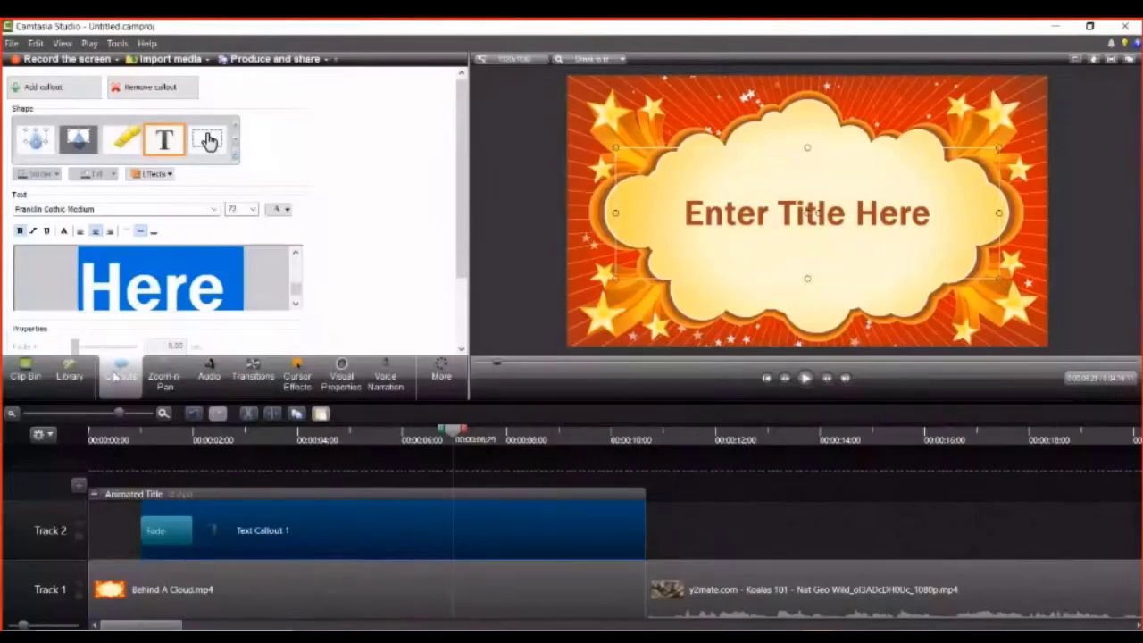
{"action": "left_click", "coordinate": [797, 512]}
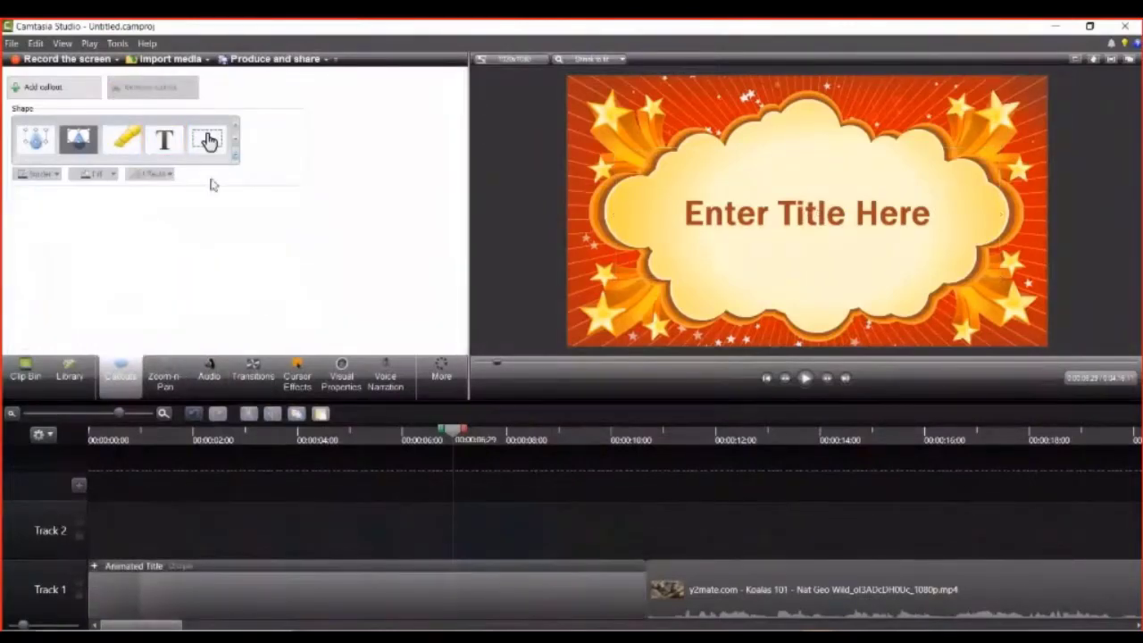
{"action": "left_click", "coordinate": [804, 216]}
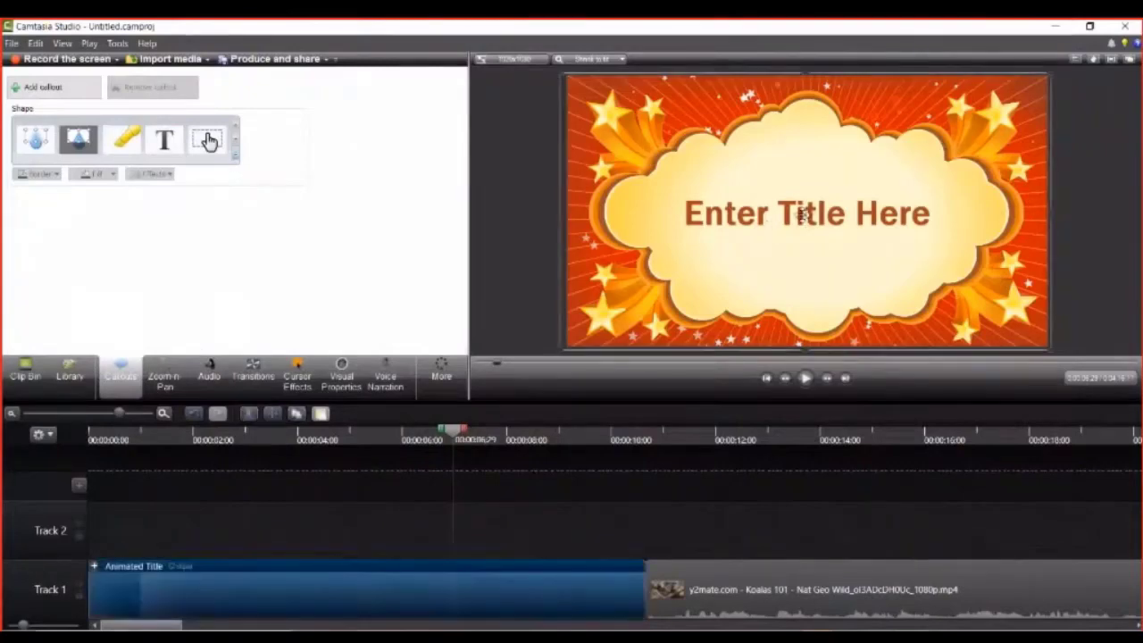
{"action": "double_click", "coordinate": [726, 216]}
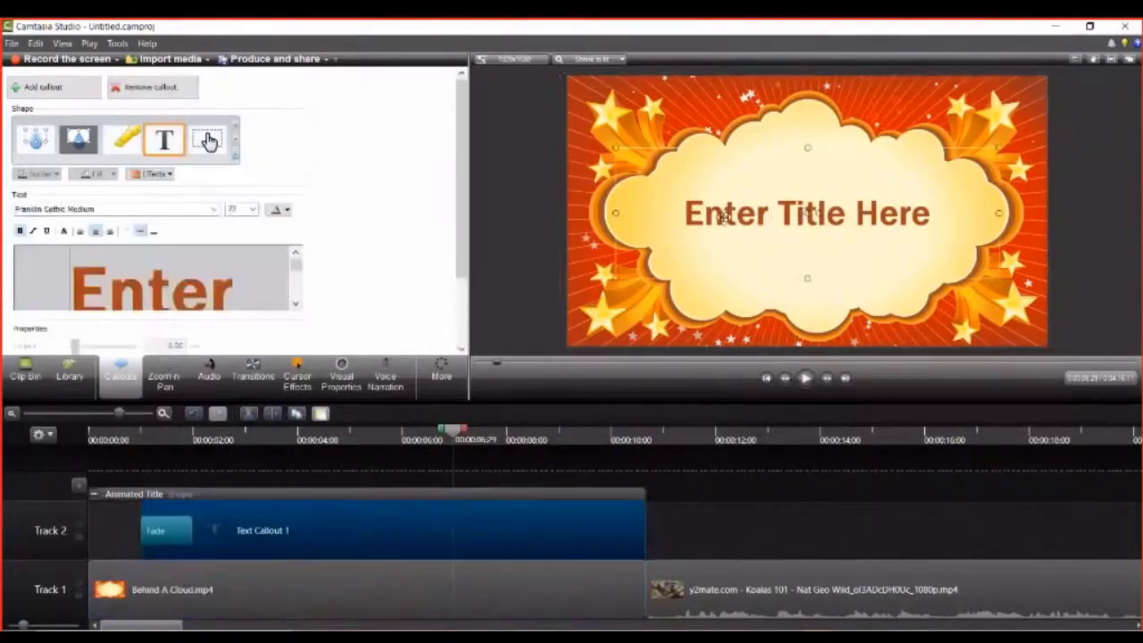
{"action": "left_click", "coordinate": [726, 515]}
{"action": "left_click", "coordinate": [94, 493]}
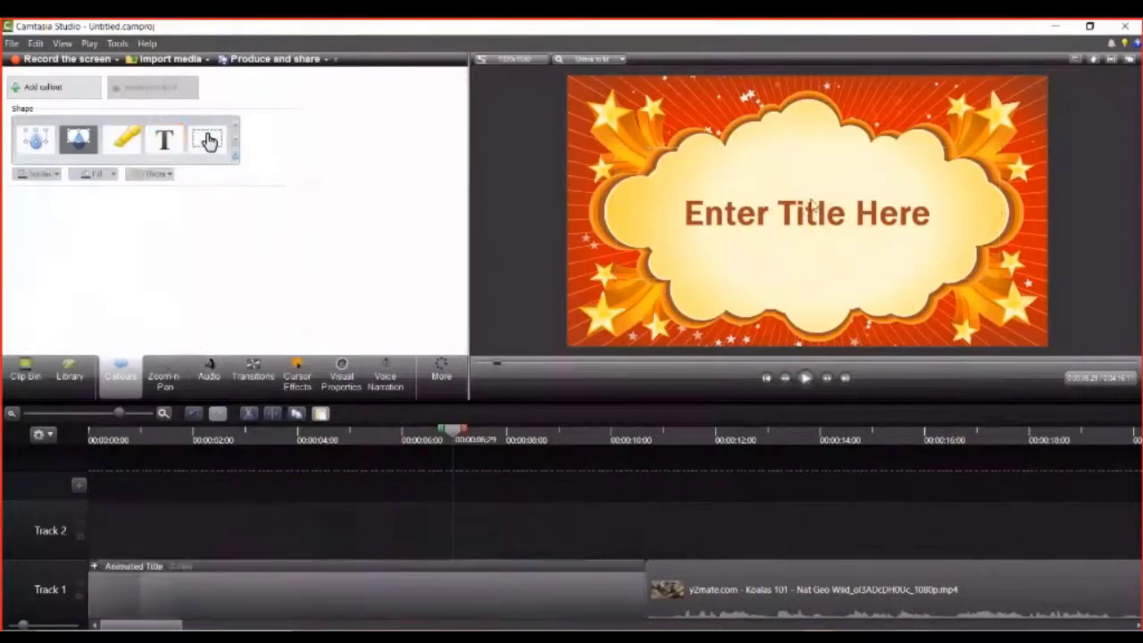
- Expand the Animated Title group and delete all the placeholder text in Text Callout 1
{"action": "left_click", "coordinate": [94, 568]}
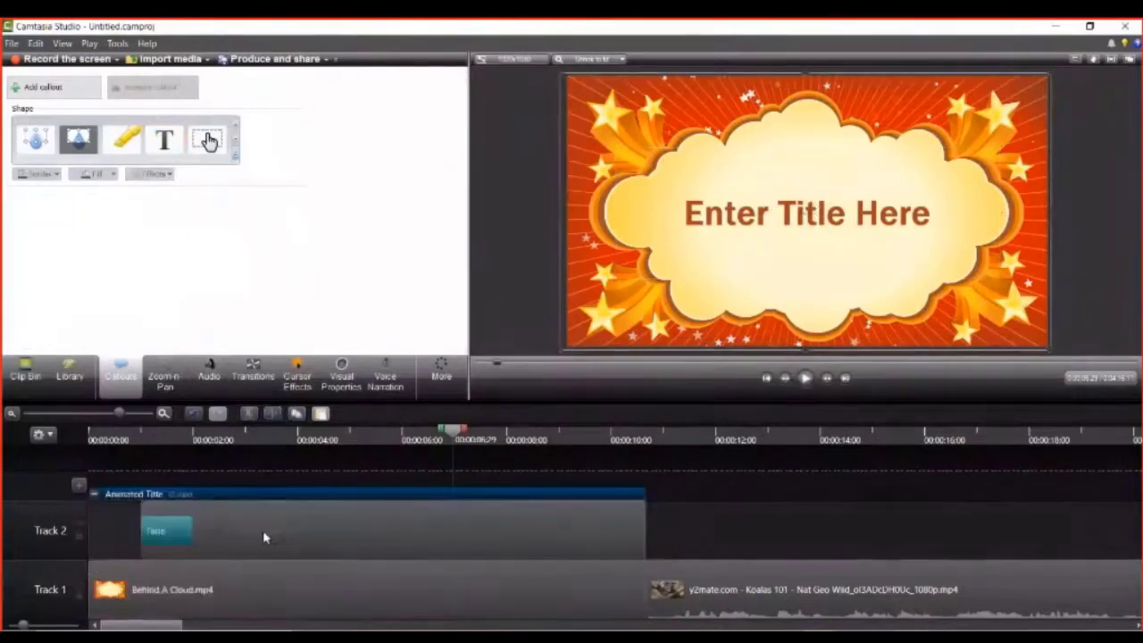
{"action": "left_click", "coordinate": [157, 534]}
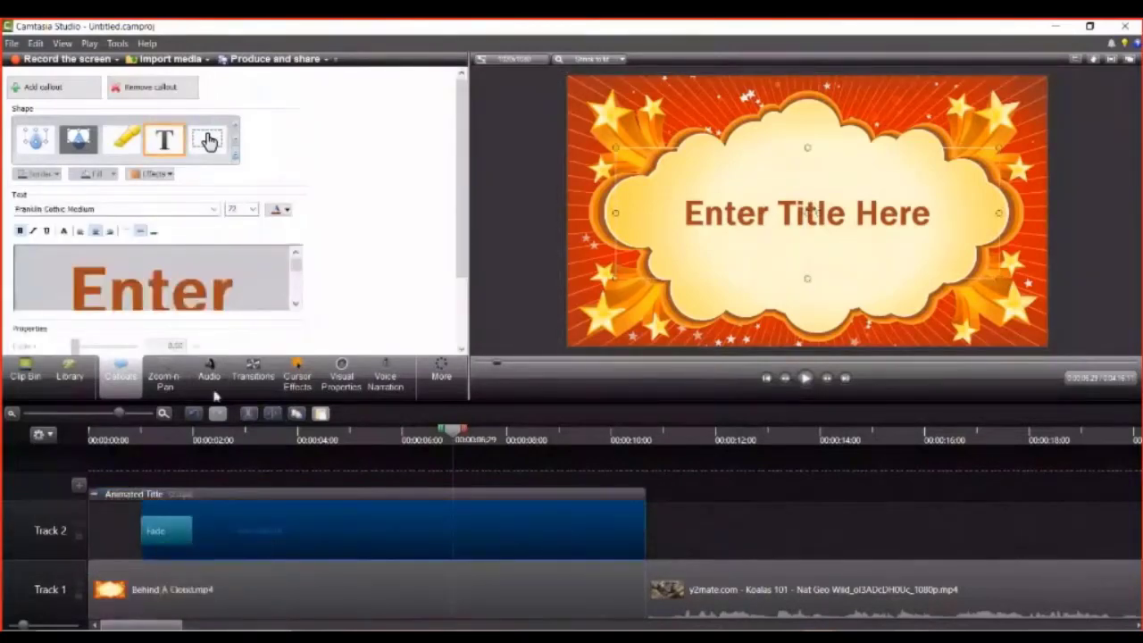
{"action": "left_click", "coordinate": [298, 278]}
{"action": "left_click", "coordinate": [299, 278]}
{"action": "left_click", "coordinate": [299, 278]}
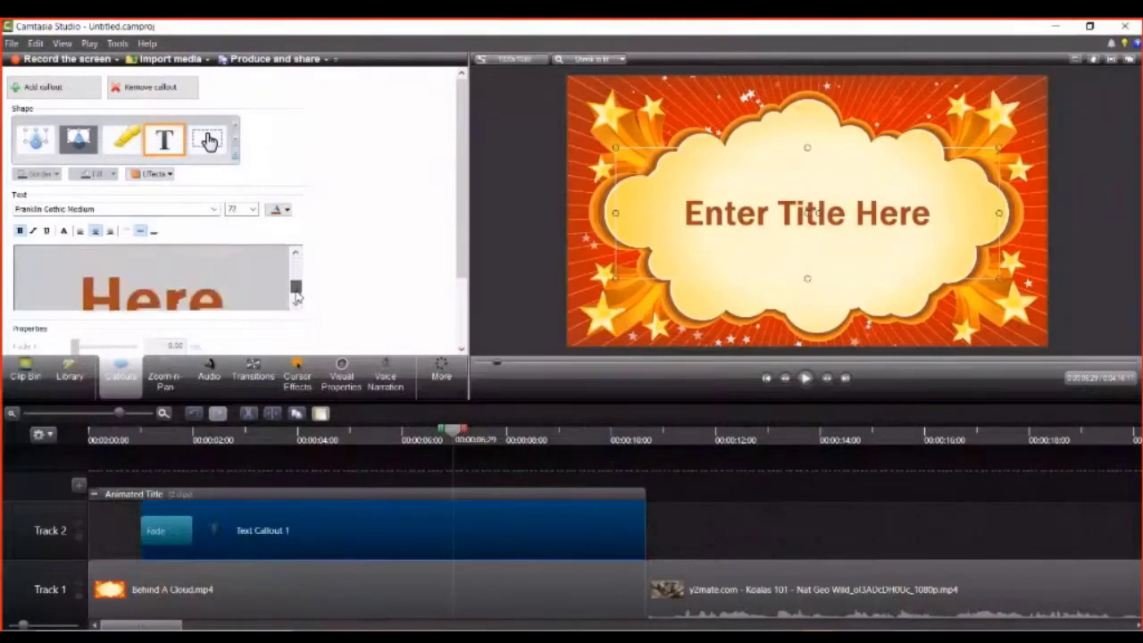
{"action": "left_click_drag", "start_coordinate": [246, 284], "coordinate": [38, 235]}
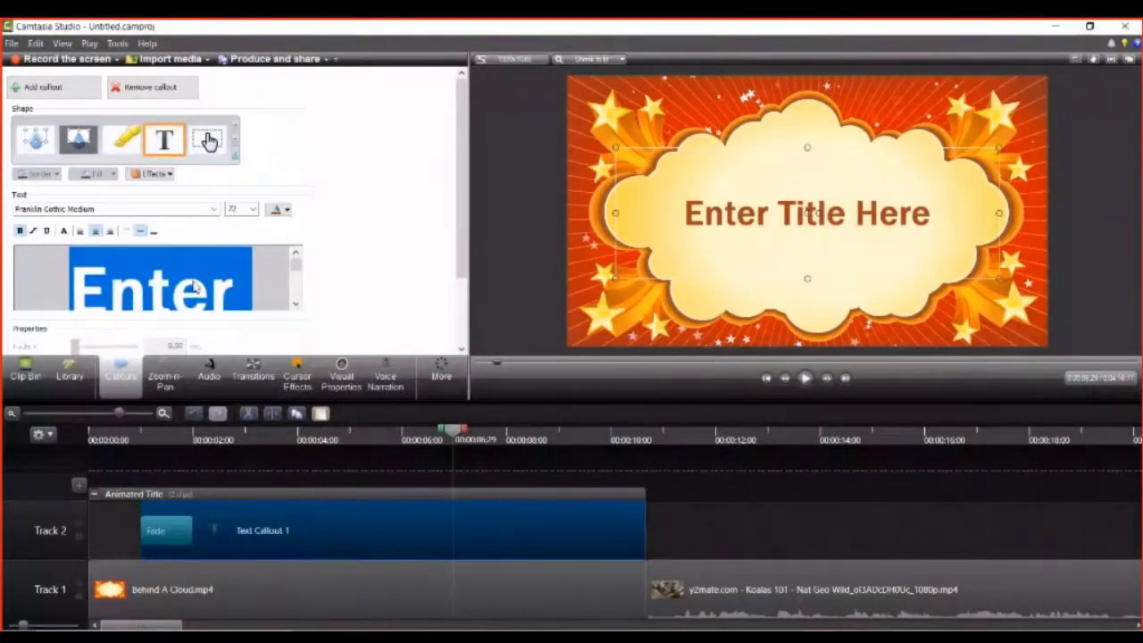
{"action": "key", "text": "Delete"}
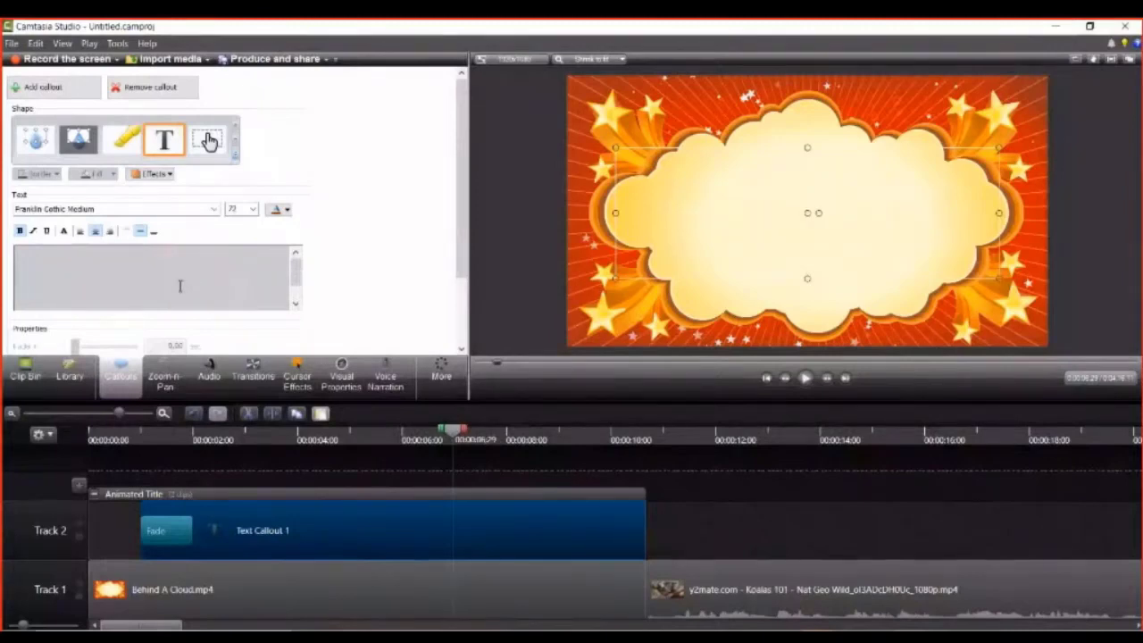
- Enter "Video Pembelajaran Satwa Liar" as the text of Text Callout 1
{"action": "type", "text": "G"}
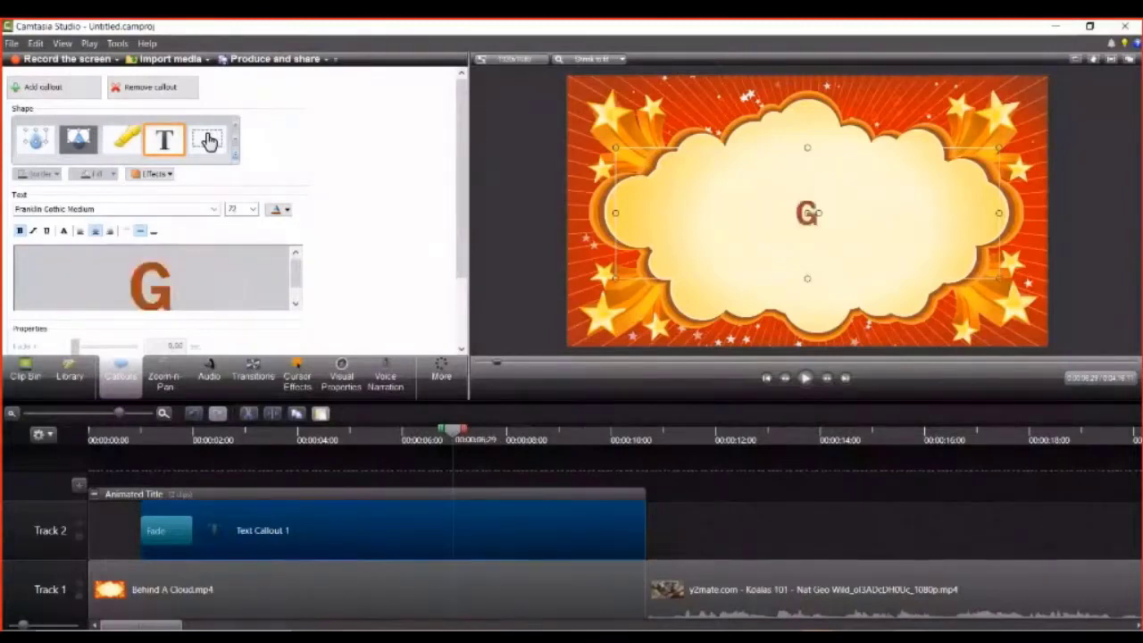
{"action": "key", "text": "BackSpace"}
{"action": "type", "text": "V"}
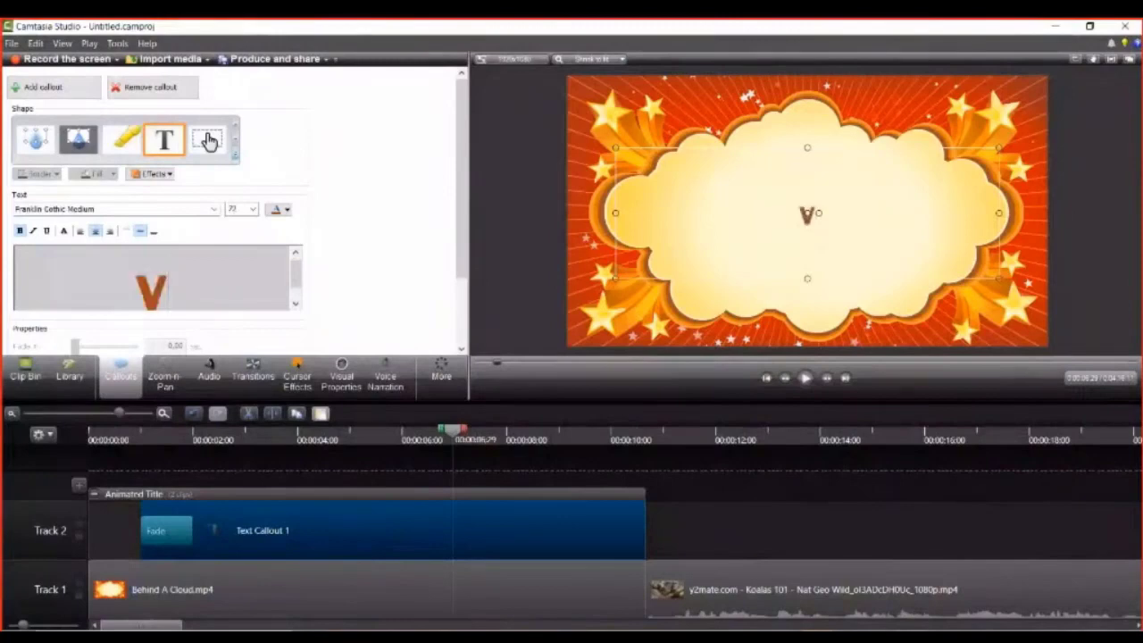
{"action": "key", "text": "BackSpace"}
{"action": "type", "text": "Video"}
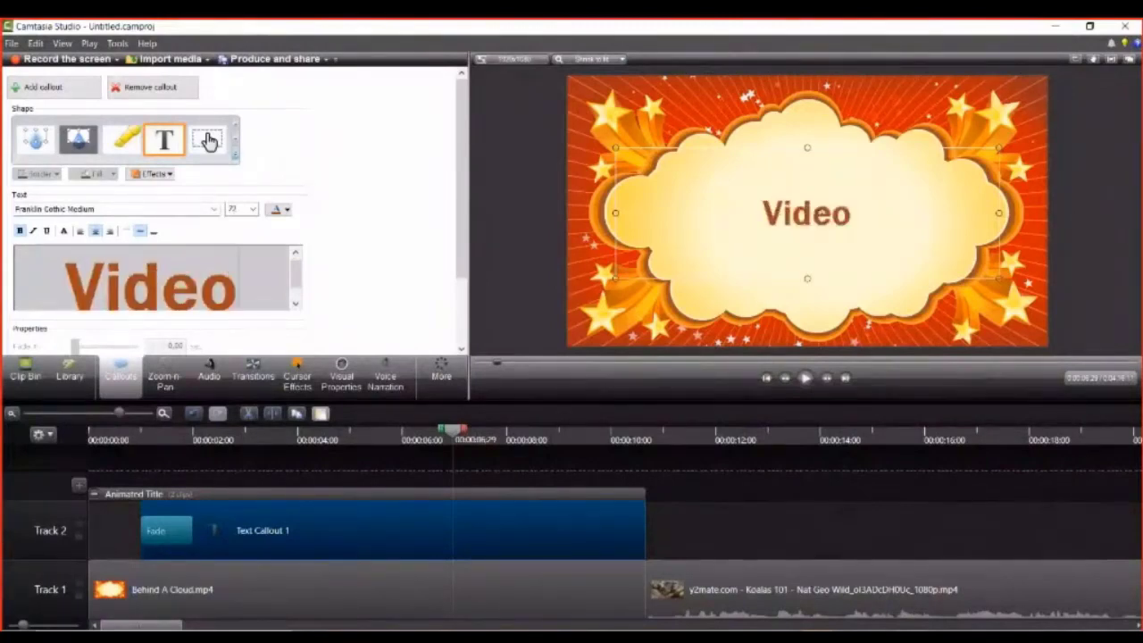
{"action": "type", "text": " Pembela"}
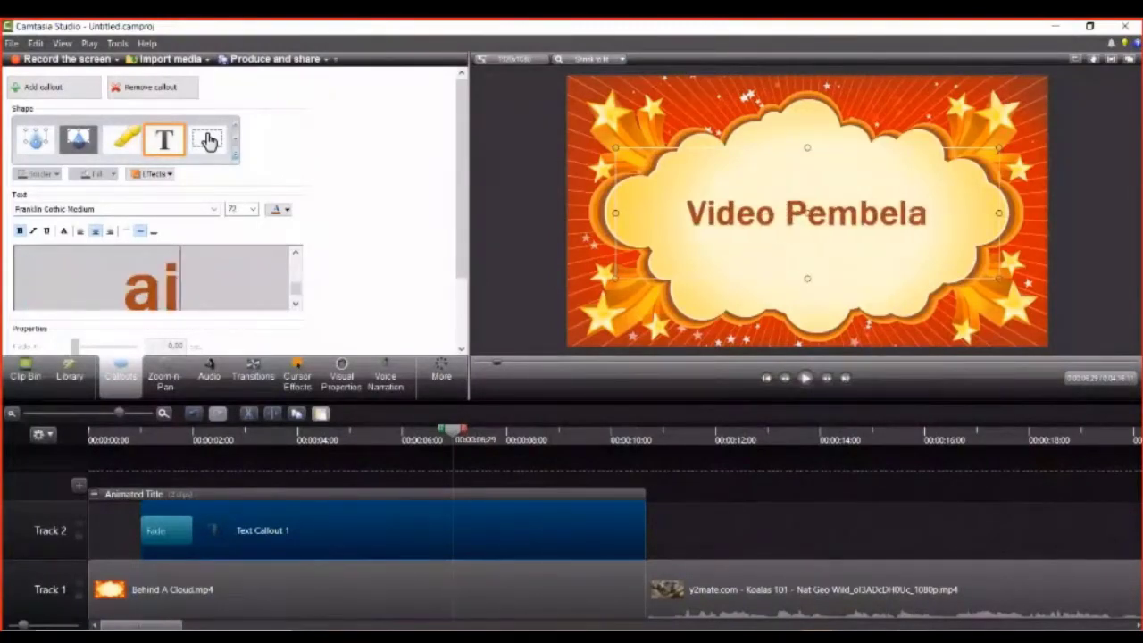
{"action": "type", "text": "jaran"}
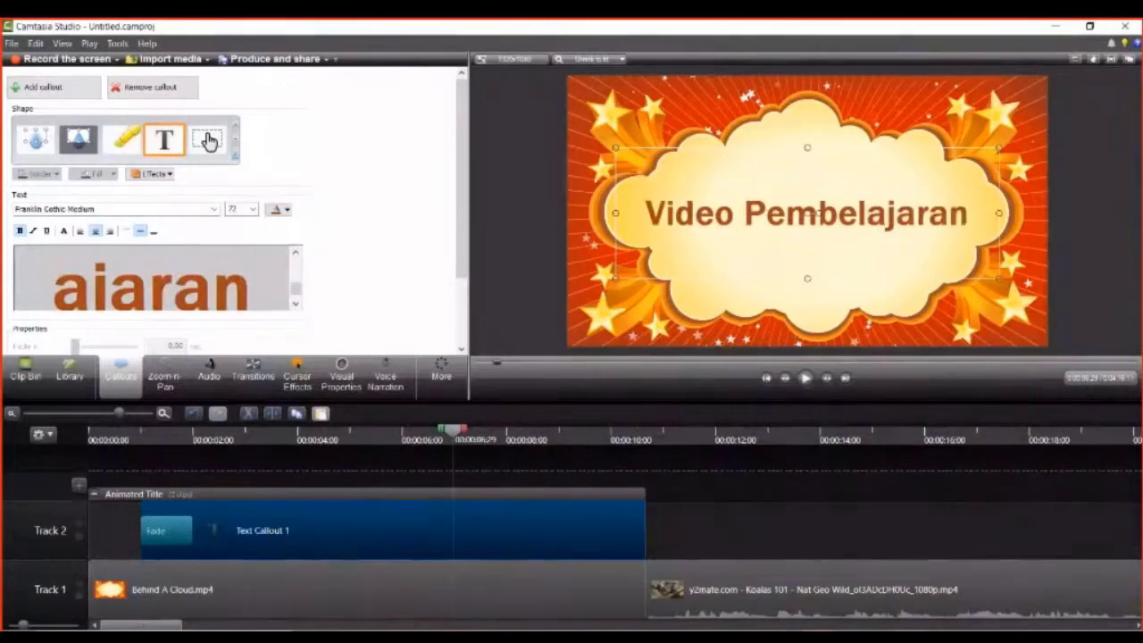
{"action": "type", "text": " IPA"}
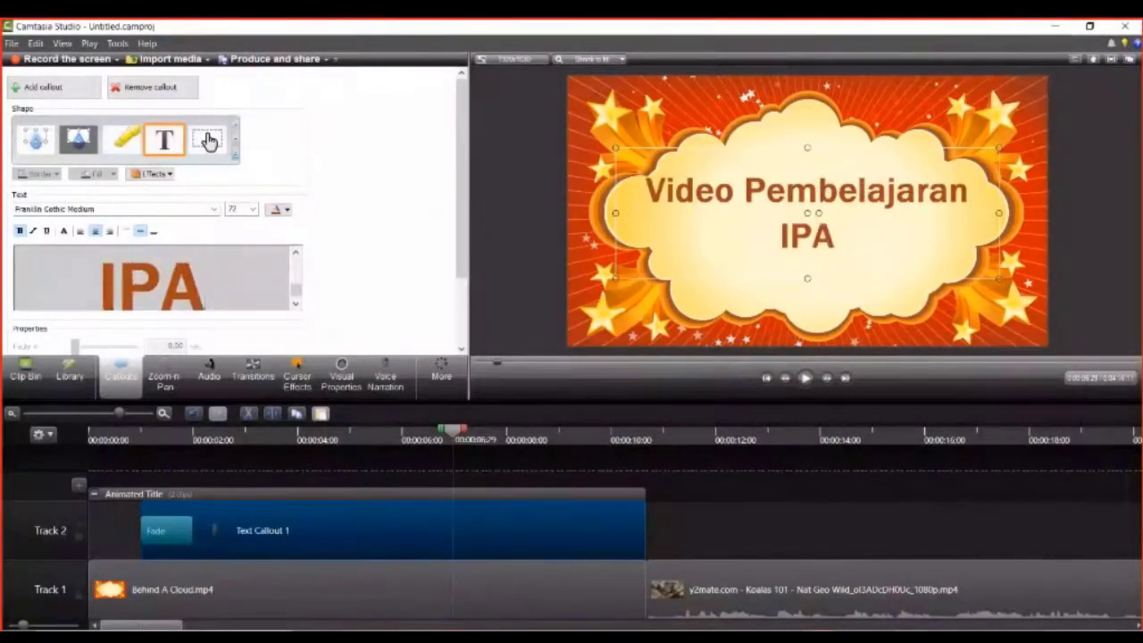
{"action": "key", "text": "BackSpace"}
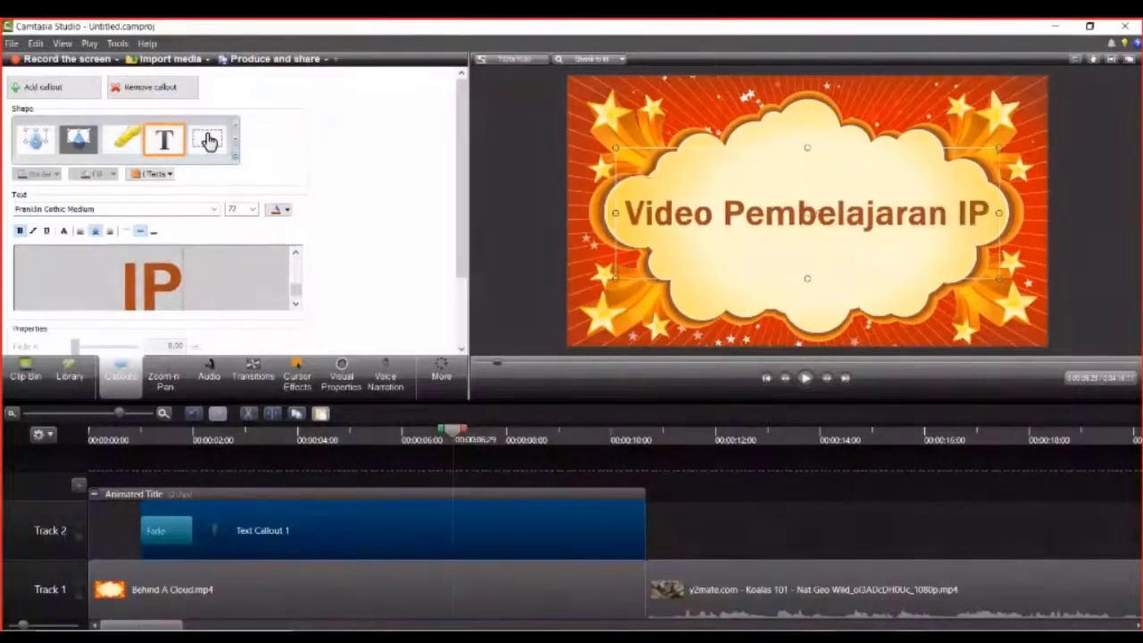
{"action": "key", "text": "BackSpace"}
{"action": "key", "text": "BackSpace"}
{"action": "type", "text": "S"}
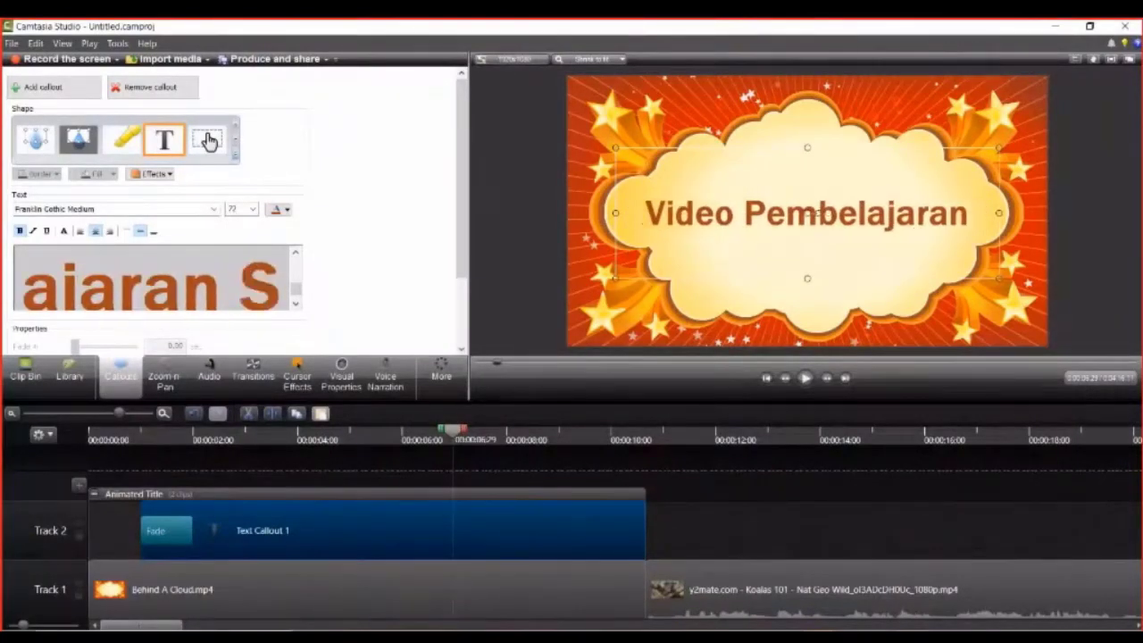
{"action": "type", "text": "atwa"}
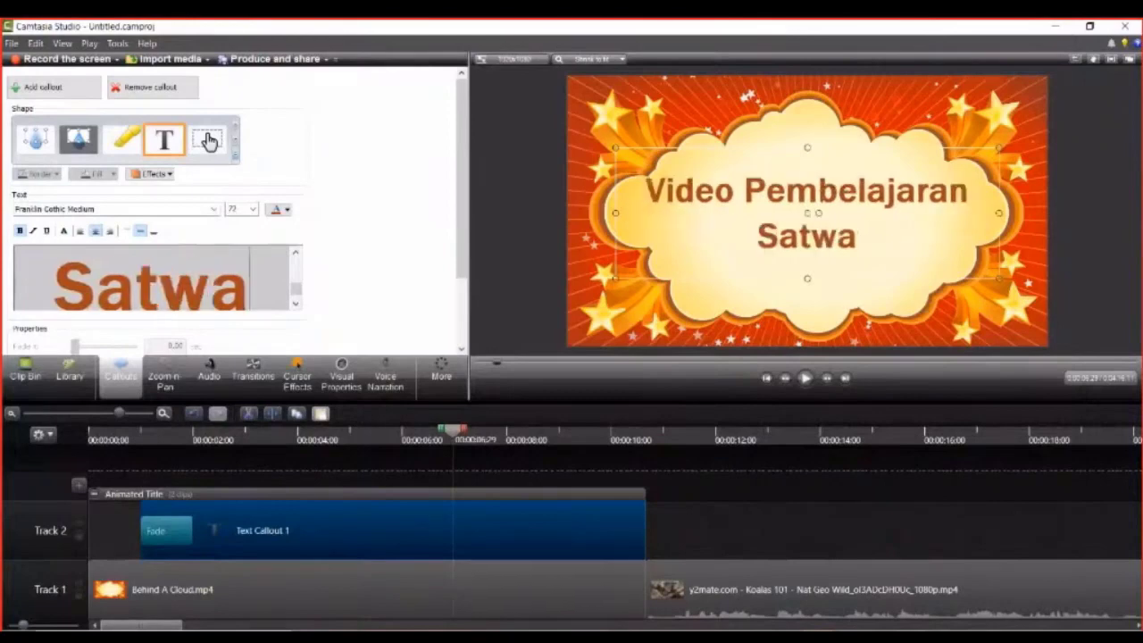
{"action": "type", "text": " Liar"}
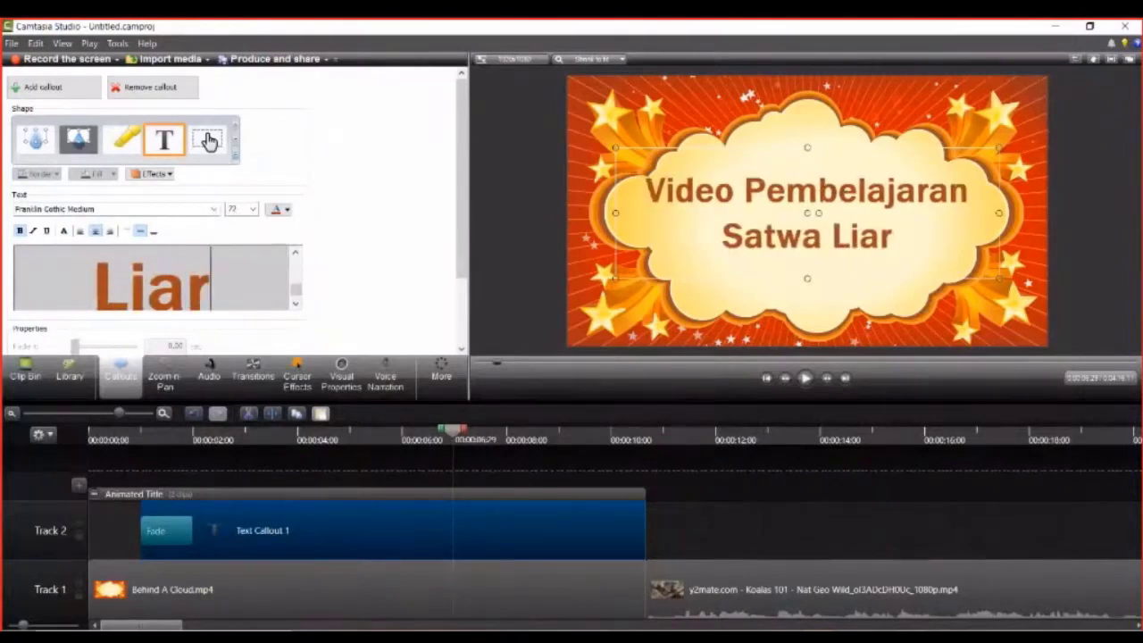
- Move Text Callout 1 slightly down within the cloud and make its text frame a little smaller
{"action": "left_click", "coordinate": [748, 543]}
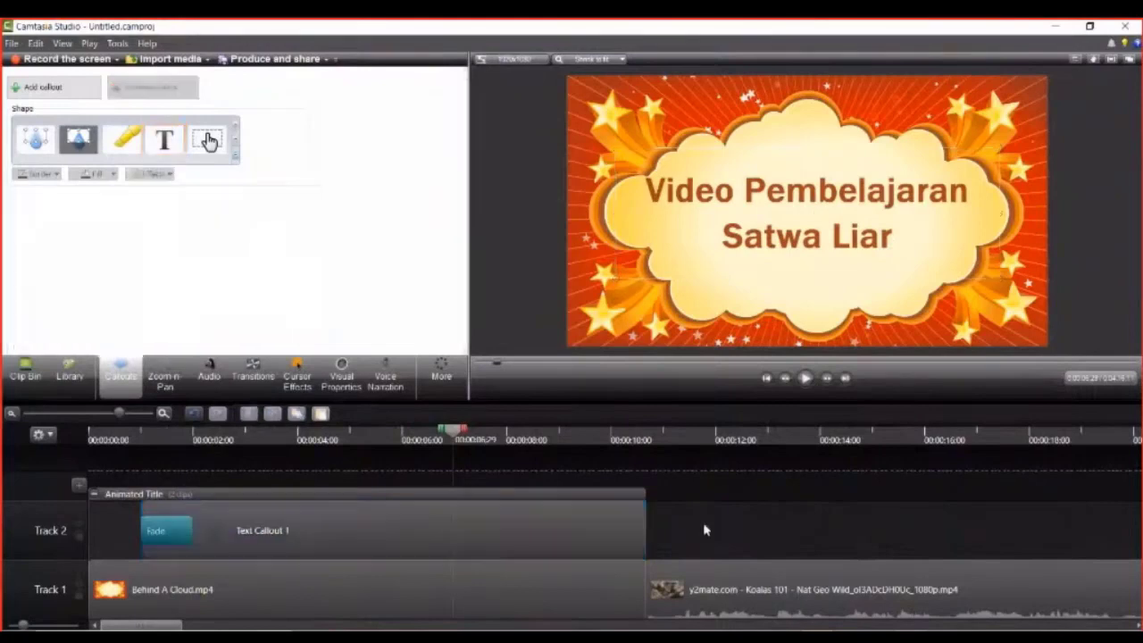
{"action": "left_click", "coordinate": [807, 240]}
{"action": "left_click", "coordinate": [779, 217]}
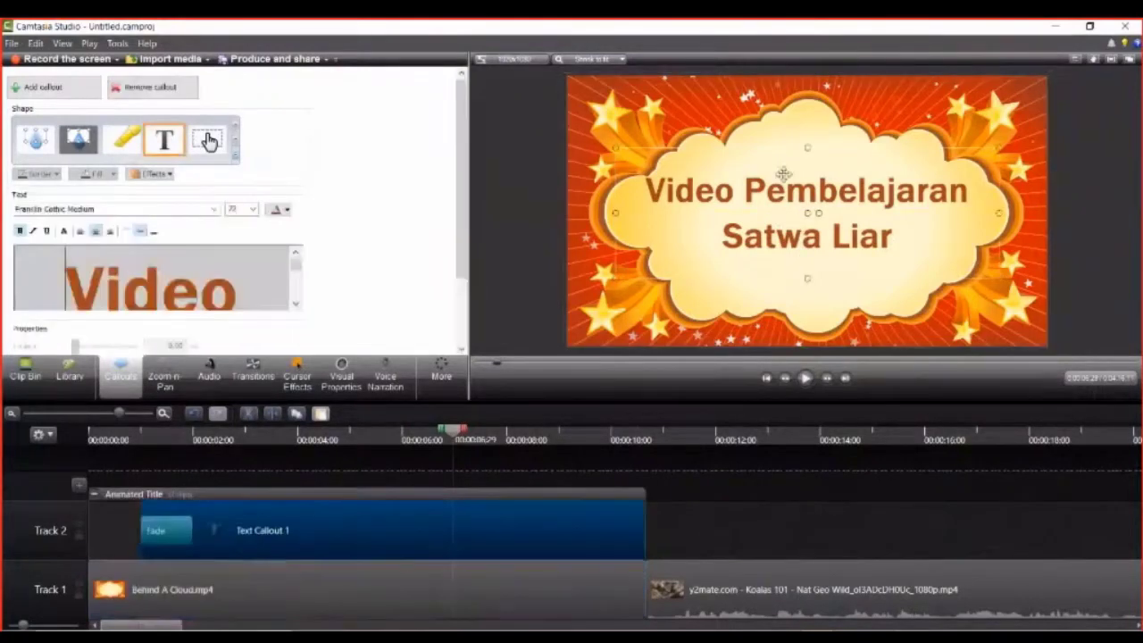
{"action": "left_click_drag", "start_coordinate": [779, 185], "coordinate": [780, 199]}
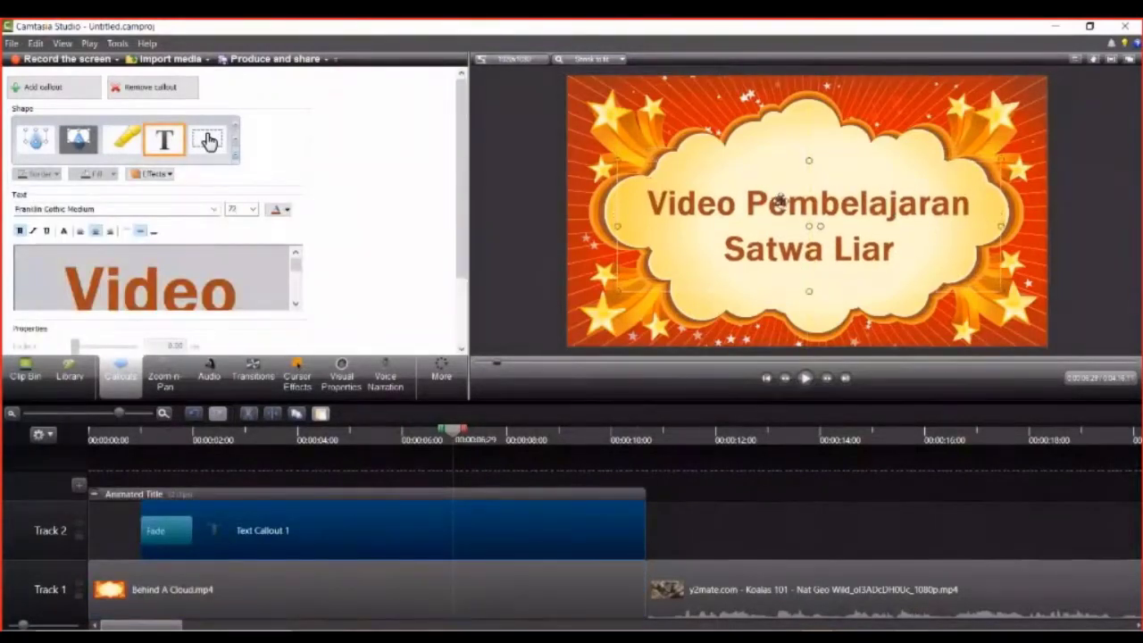
{"action": "left_click_drag", "start_coordinate": [998, 298], "coordinate": [983, 278]}
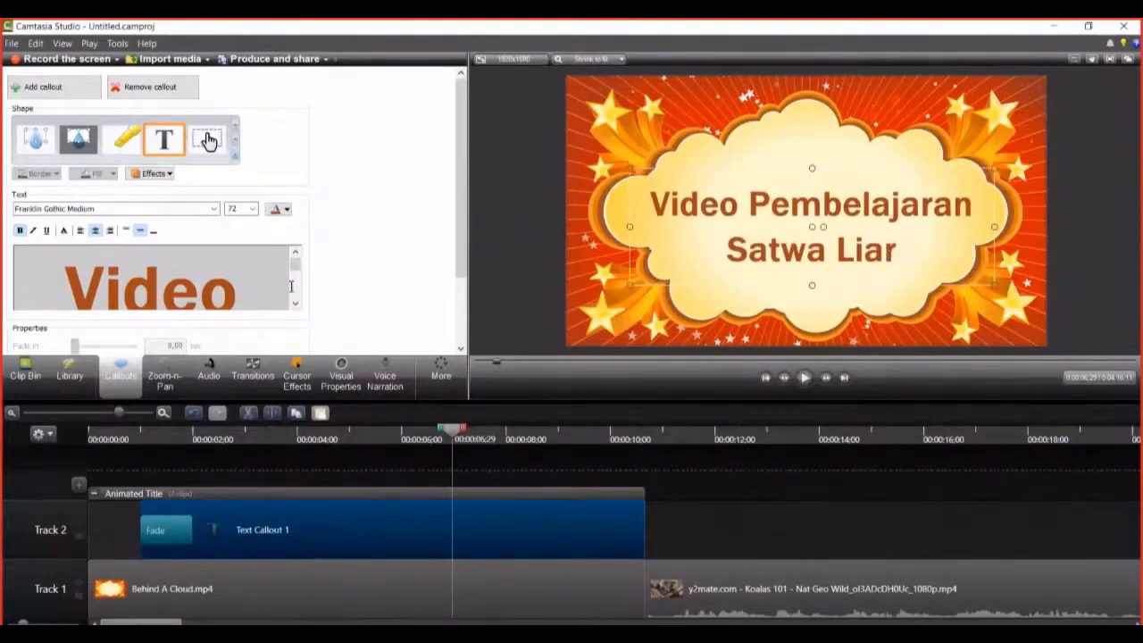
- Select the entire "Video Pembelajaran Satwa Liar" text of Text Callout 1 for formatting
{"action": "scroll", "coordinate": [291, 286], "scroll_direction": "down", "scroll_amount": 5}
{"action": "scroll", "coordinate": [293, 288], "scroll_direction": "up", "scroll_amount": 5}
{"action": "scroll", "coordinate": [300, 295], "scroll_direction": "down", "scroll_amount": 5}
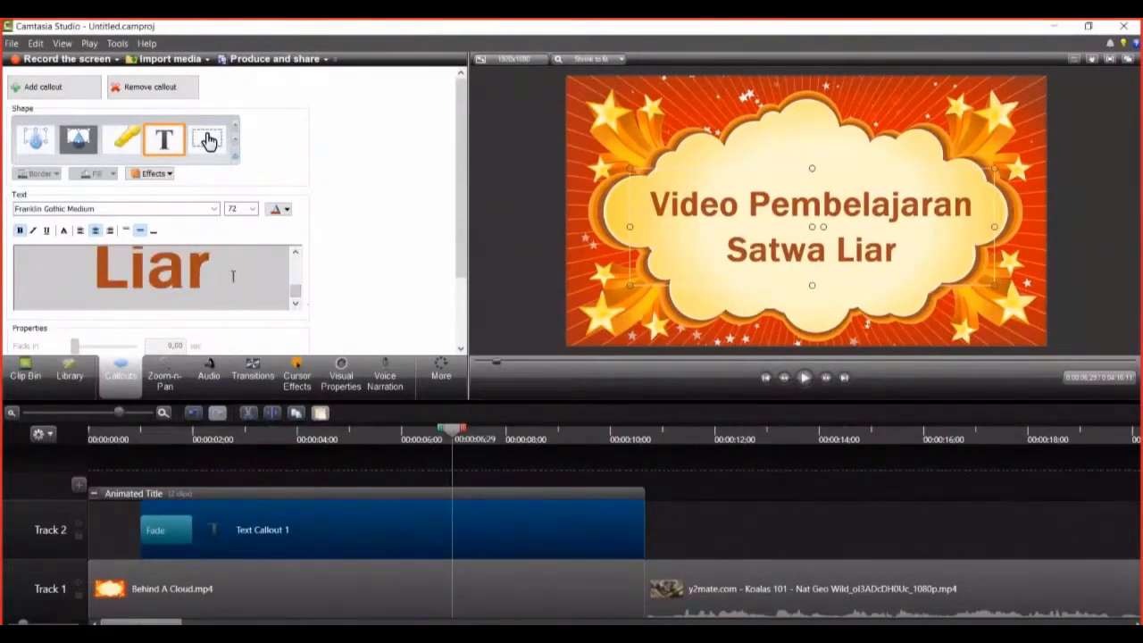
{"action": "left_click_drag", "start_coordinate": [229, 274], "coordinate": [55, 241]}
{"action": "left_click", "coordinate": [184, 294]}
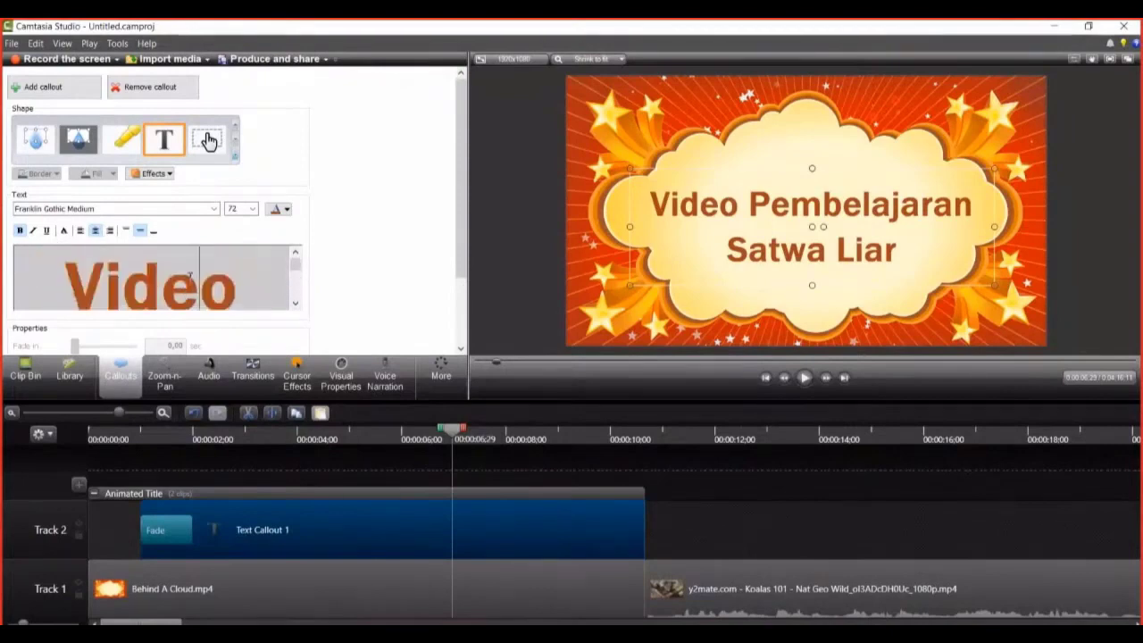
{"action": "scroll", "coordinate": [170, 295], "scroll_direction": "down", "scroll_amount": 2}
{"action": "scroll", "coordinate": [163, 295], "scroll_direction": "up", "scroll_amount": 2}
{"action": "key", "text": "ctrl+a"}
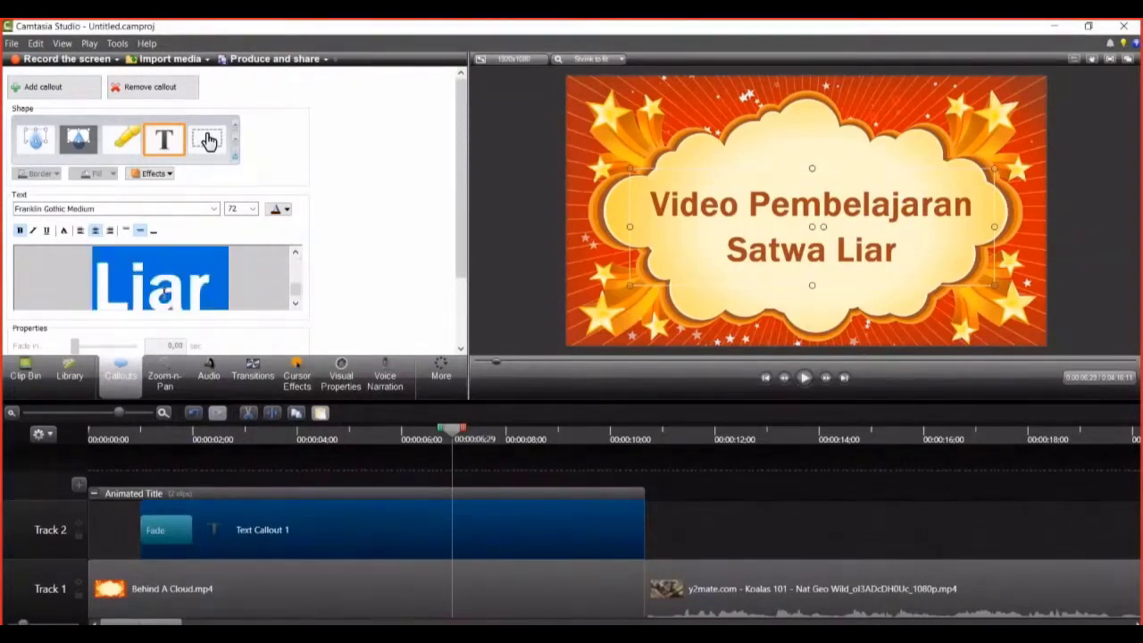
- Try font size 48 on the selected title text, and set it back to 72
{"action": "left_click", "coordinate": [253, 210]}
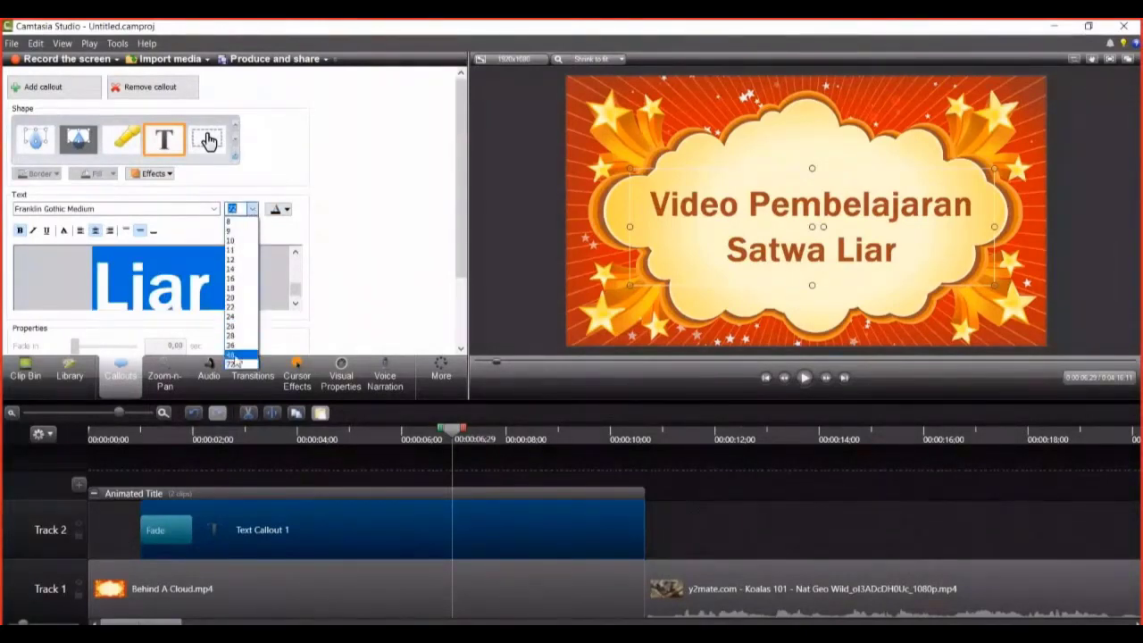
{"action": "left_click", "coordinate": [234, 355]}
{"action": "left_click", "coordinate": [253, 210]}
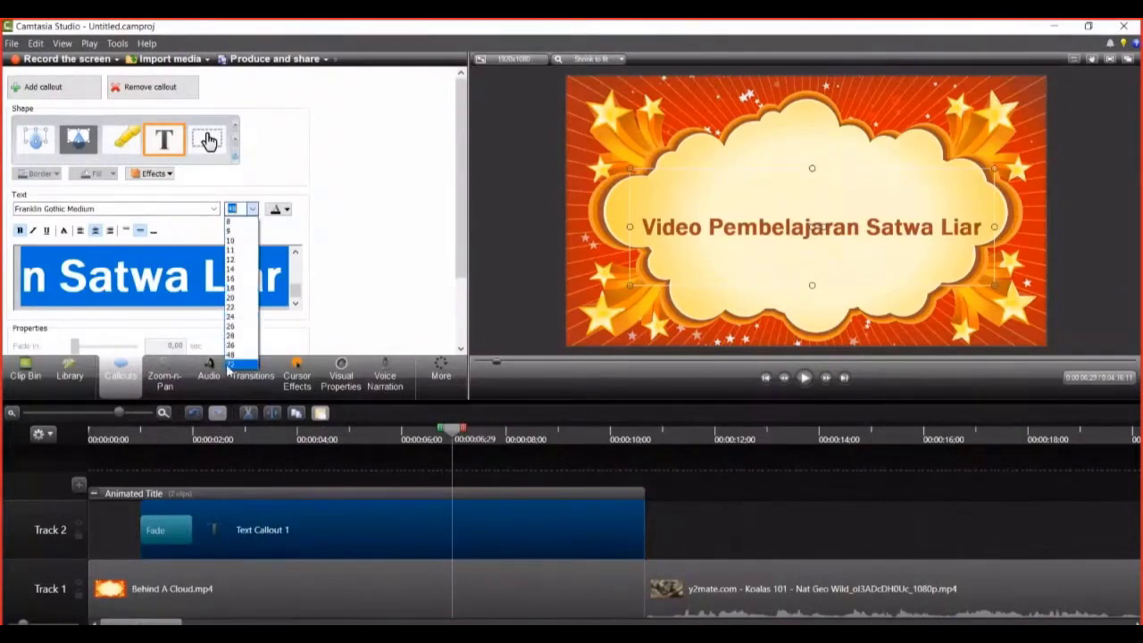
{"action": "left_click", "coordinate": [231, 364]}
- Change the colour of the selected title text to Dark Blue, Darker 50%
{"action": "left_click", "coordinate": [284, 210]}
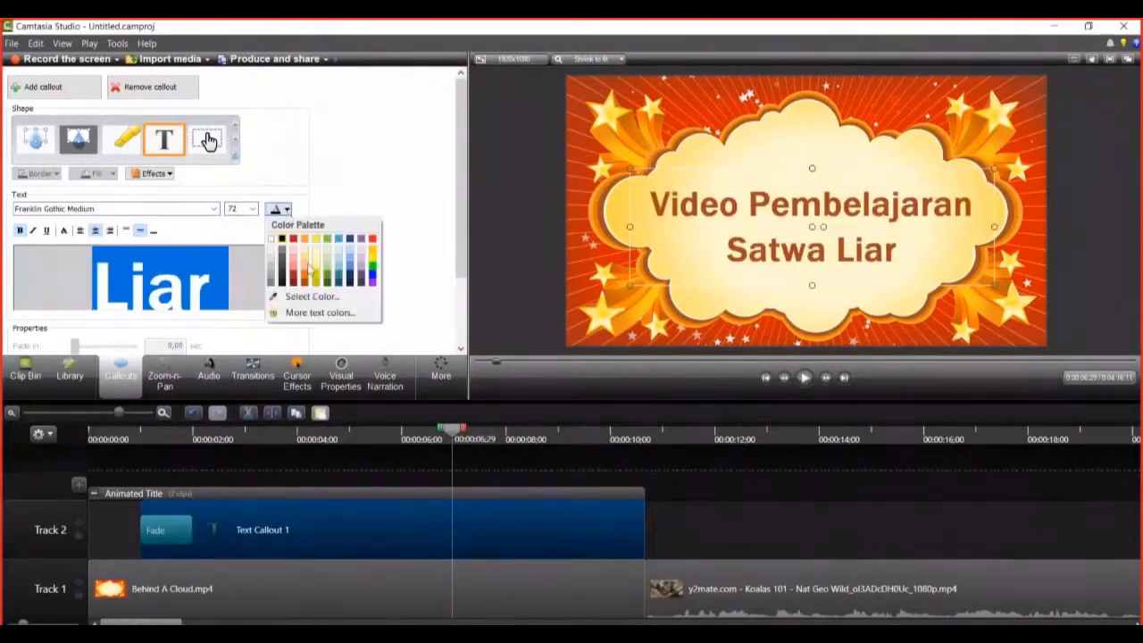
{"action": "left_click", "coordinate": [372, 278]}
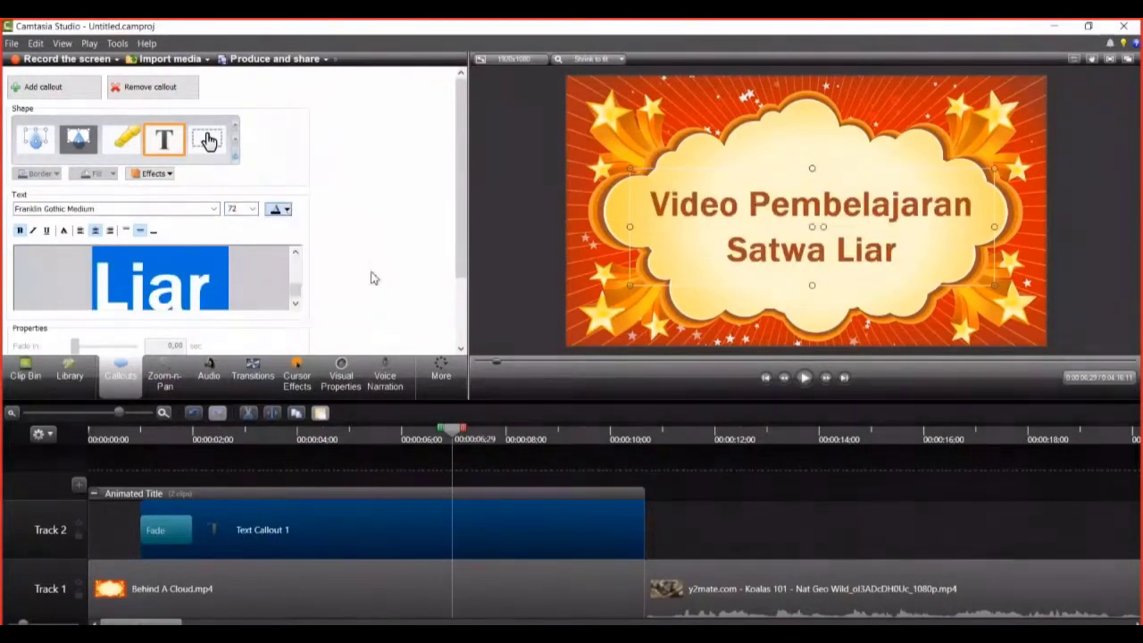
{"action": "left_click", "coordinate": [288, 211]}
{"action": "left_click", "coordinate": [347, 284]}
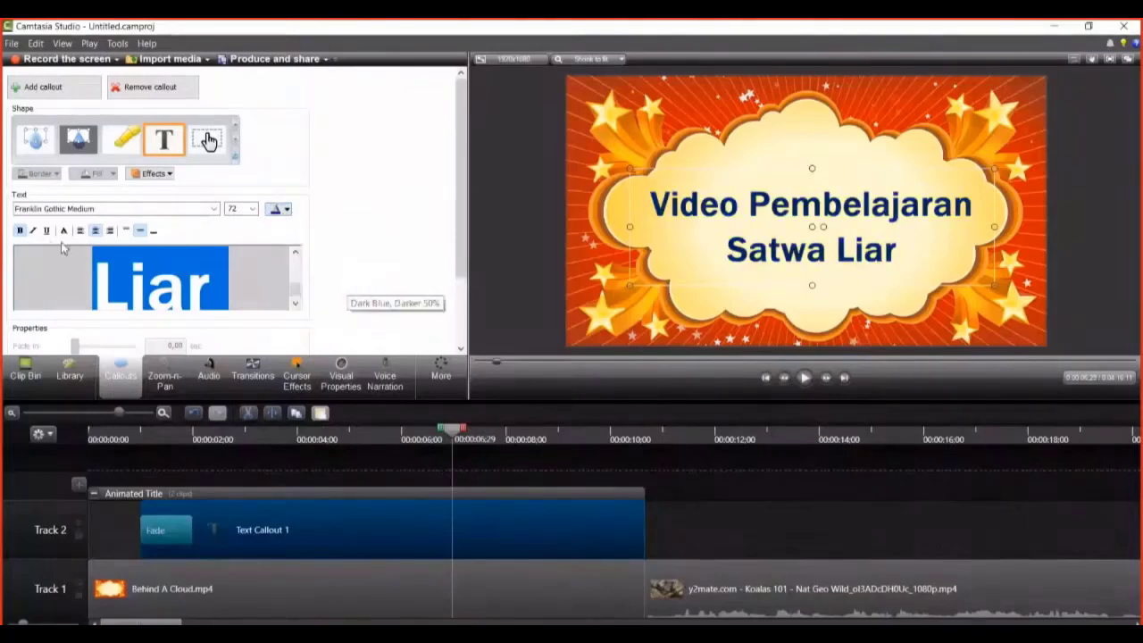
- Set the title text's font to Fredoka One, remove its bold formatting, and try italic before turning it off
{"action": "left_click", "coordinate": [213, 209]}
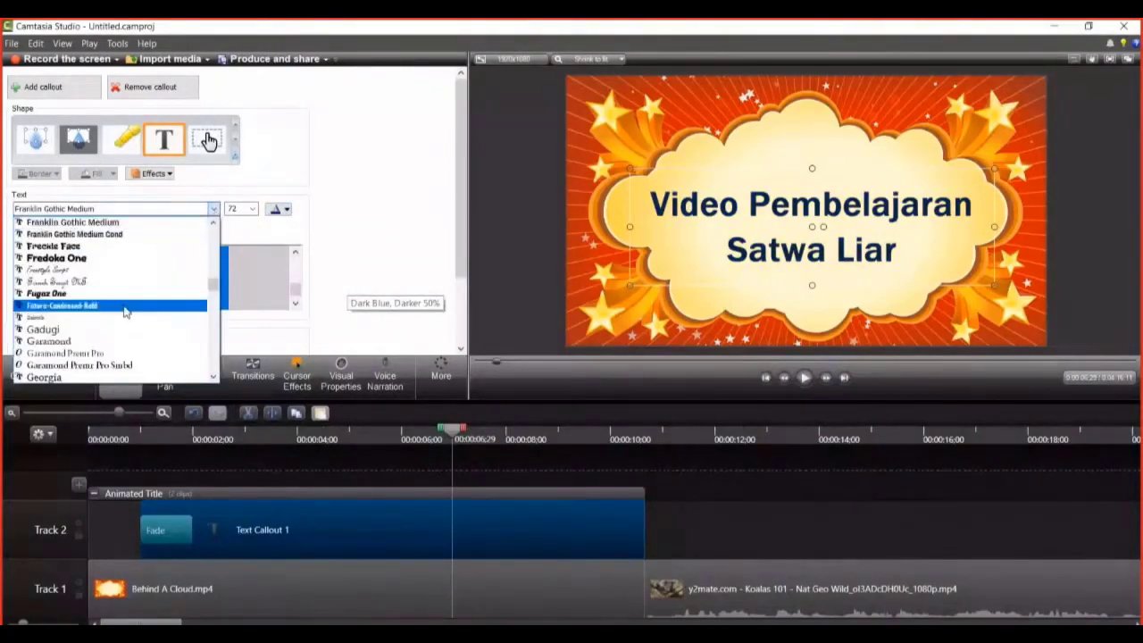
{"action": "left_click", "coordinate": [126, 258]}
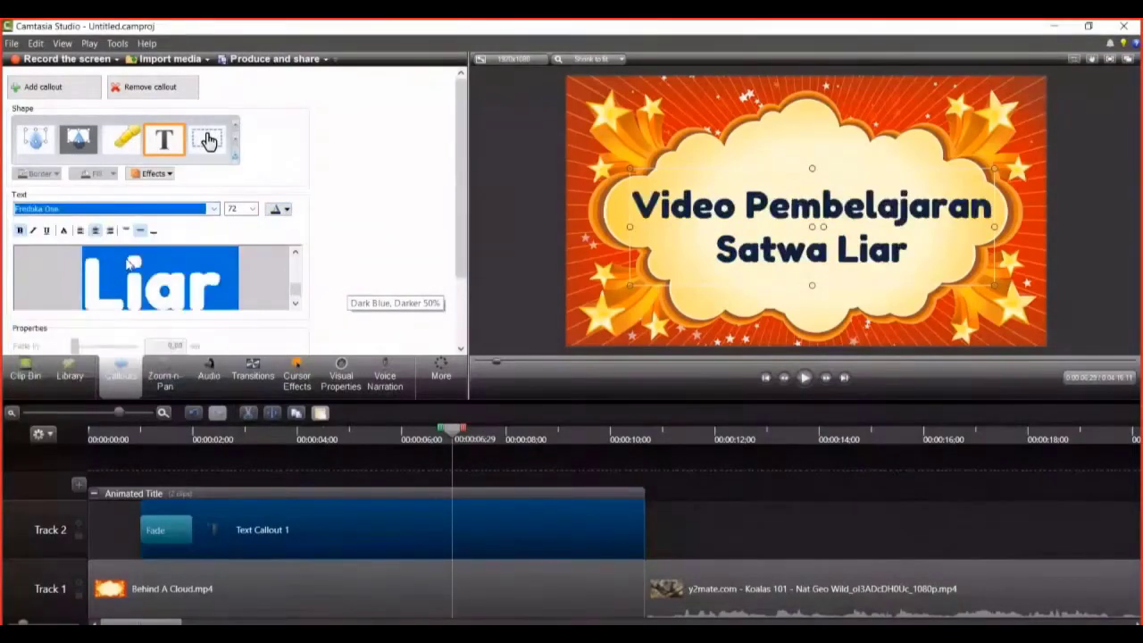
{"action": "left_click", "coordinate": [20, 232]}
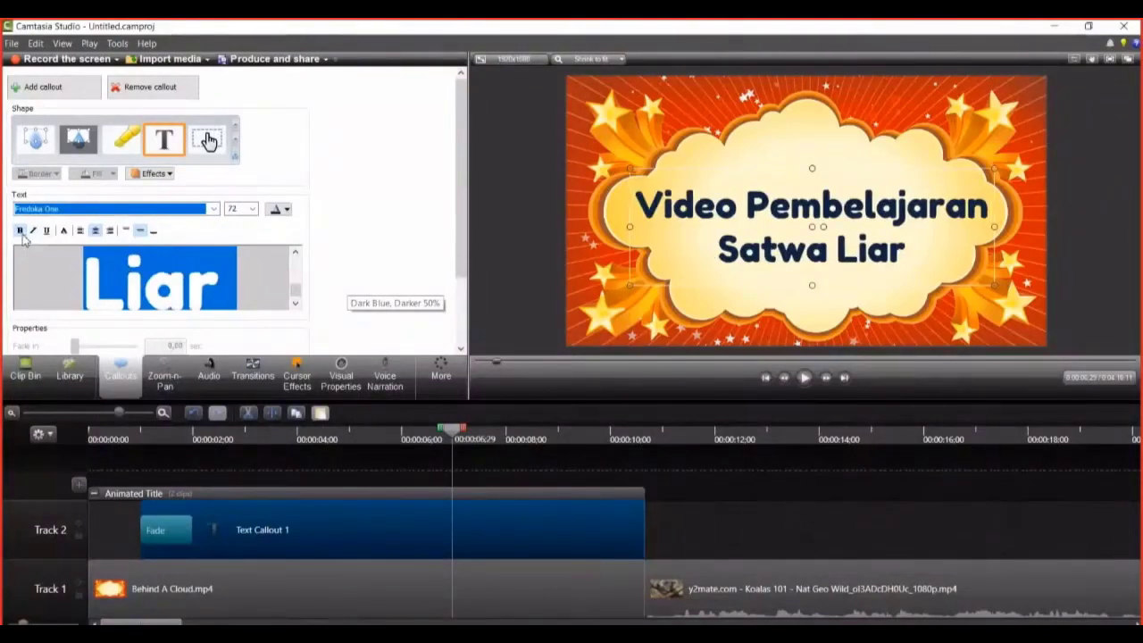
{"action": "left_click", "coordinate": [34, 231]}
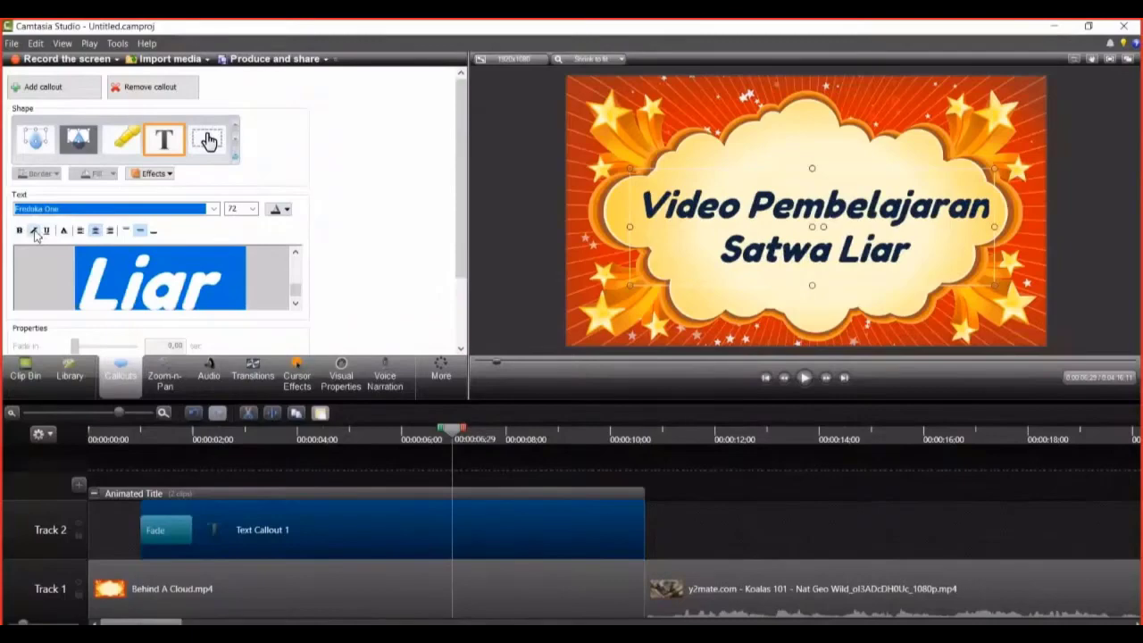
{"action": "left_click", "coordinate": [34, 231]}
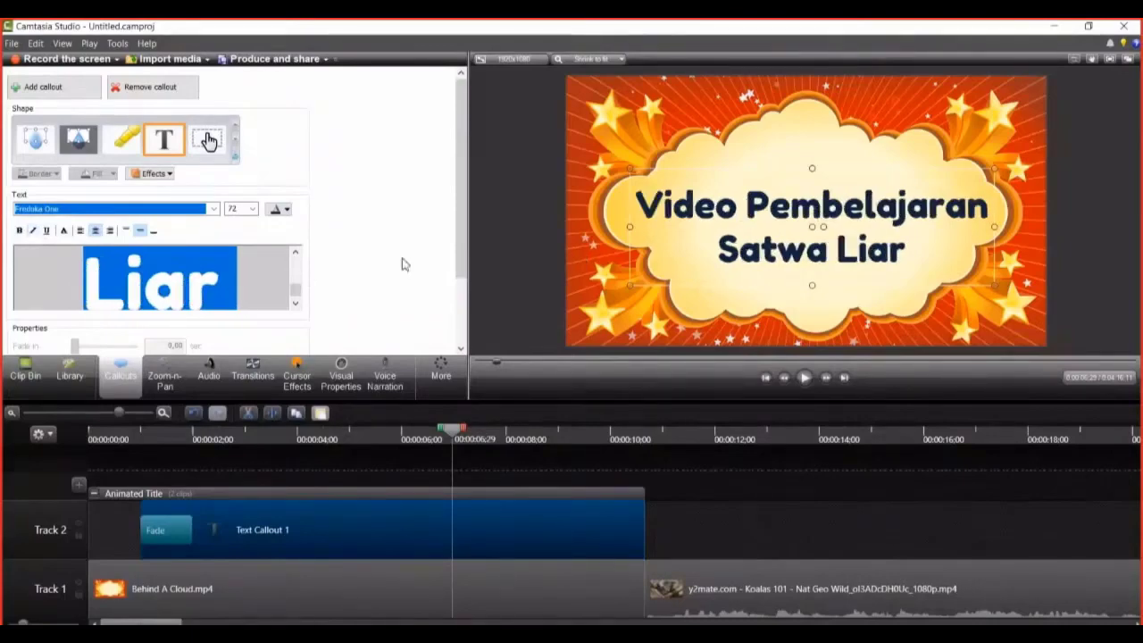
- Deselect Text Callout 1 and collapse the Animated Title group on the timeline
{"action": "left_click_drag", "start_coordinate": [461, 276], "coordinate": [461, 321]}
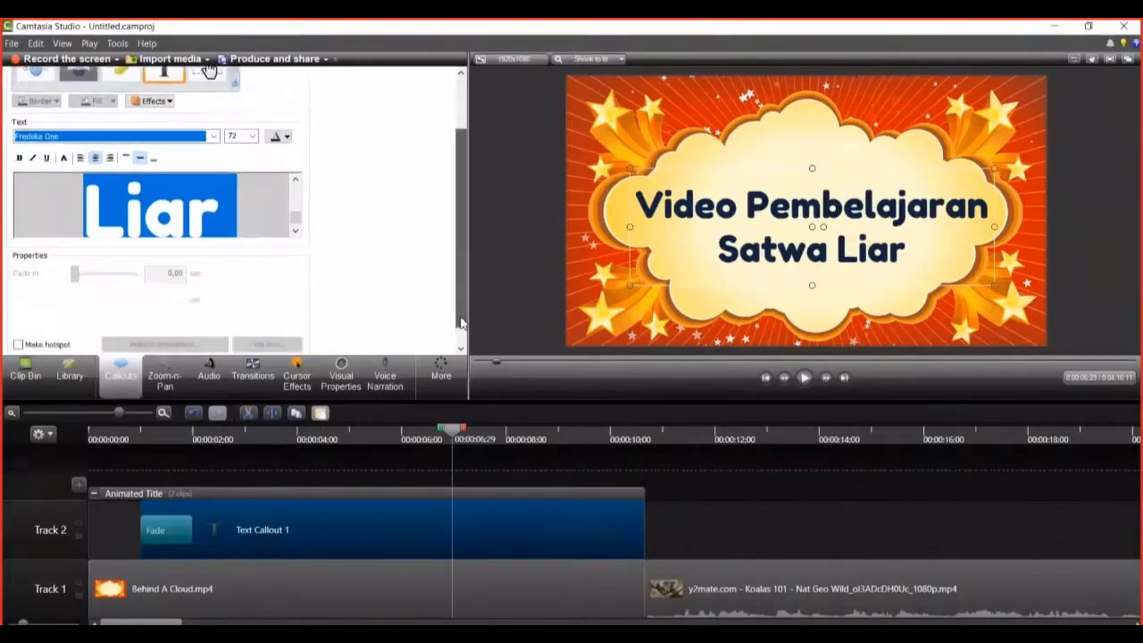
{"action": "left_click", "coordinate": [748, 484]}
{"action": "left_click", "coordinate": [749, 495]}
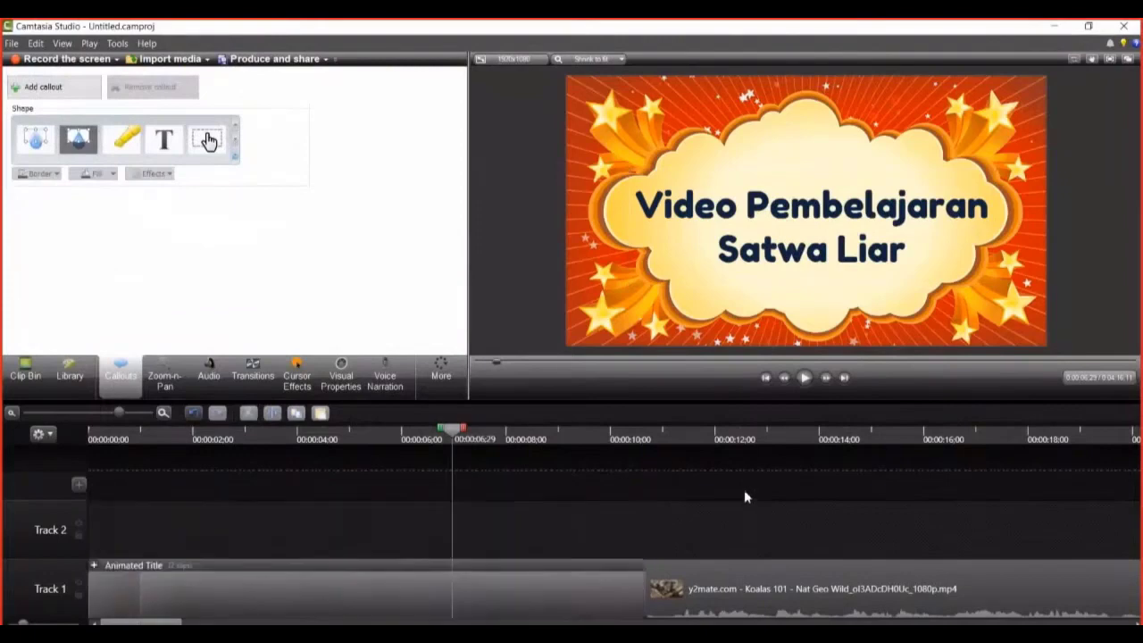
- Play the timeline from the start through the title into the Koalas clip, and return the playhead to 0:00:01;15
{"action": "left_click_drag", "start_coordinate": [452, 430], "coordinate": [64, 457]}
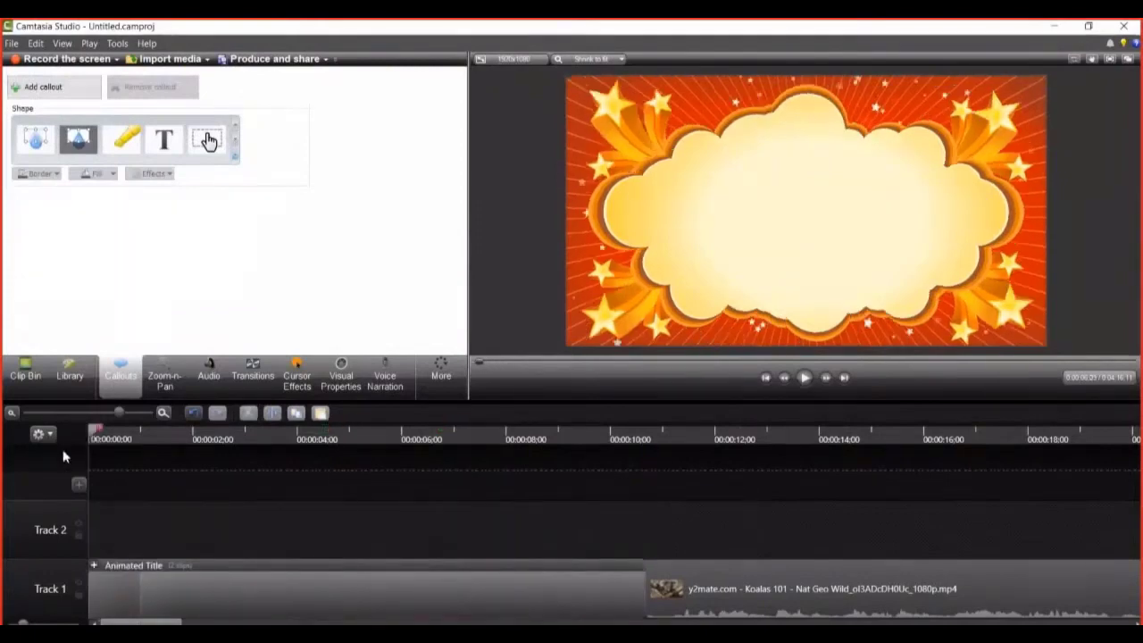
{"action": "left_click", "coordinate": [805, 378]}
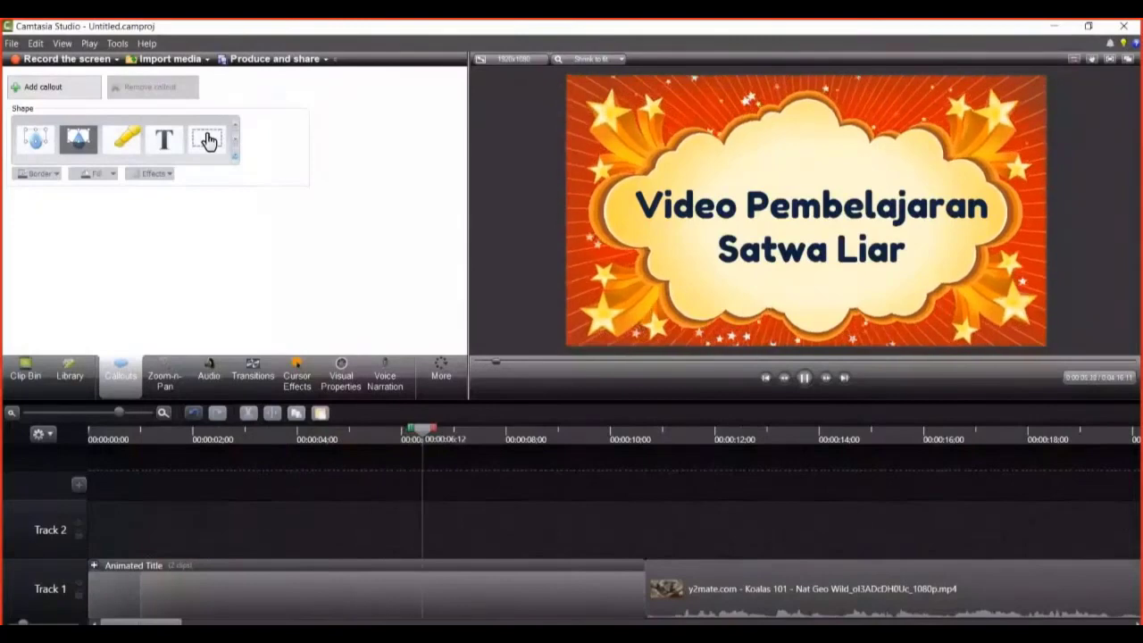
{"action": "key", "text": "XF86AudioRaiseVolume"}
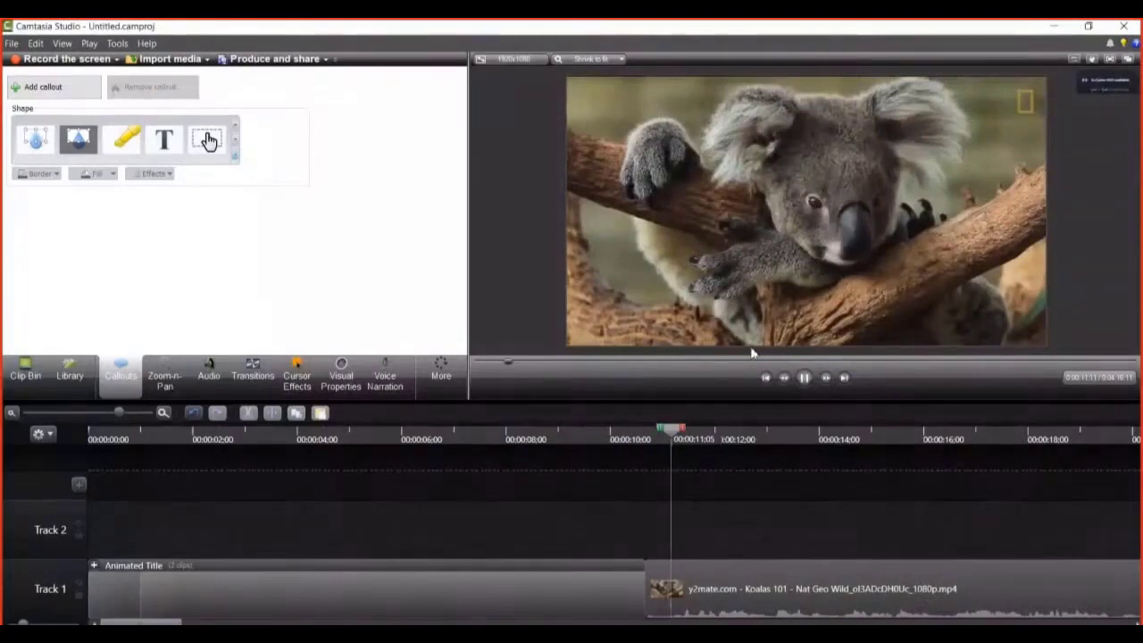
{"action": "left_click_drag", "start_coordinate": [752, 469], "coordinate": [167, 477]}
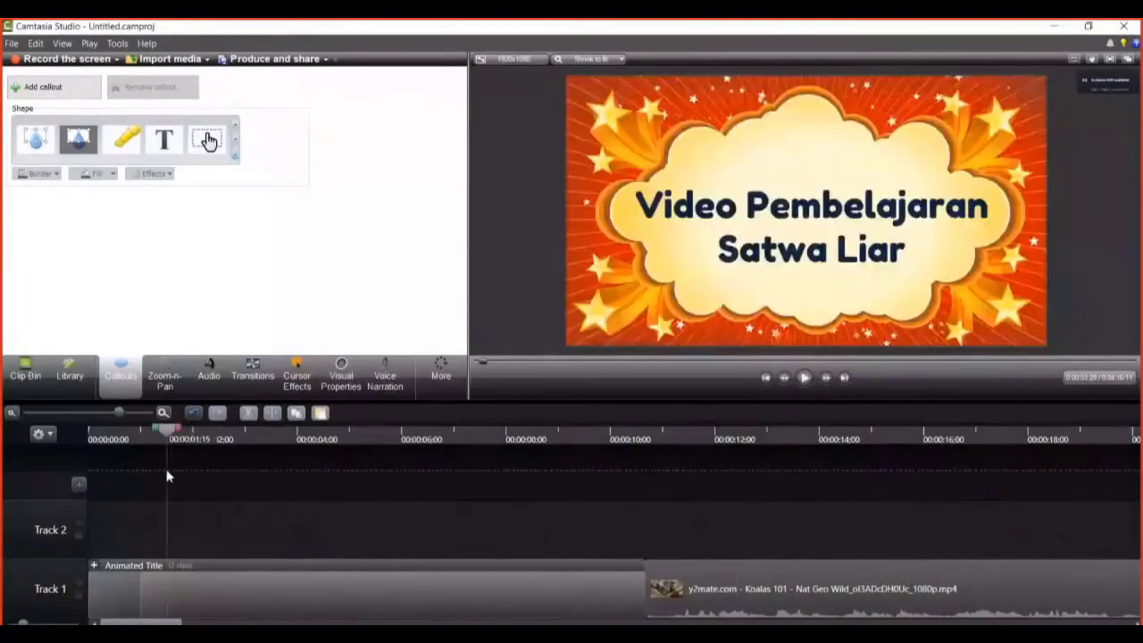
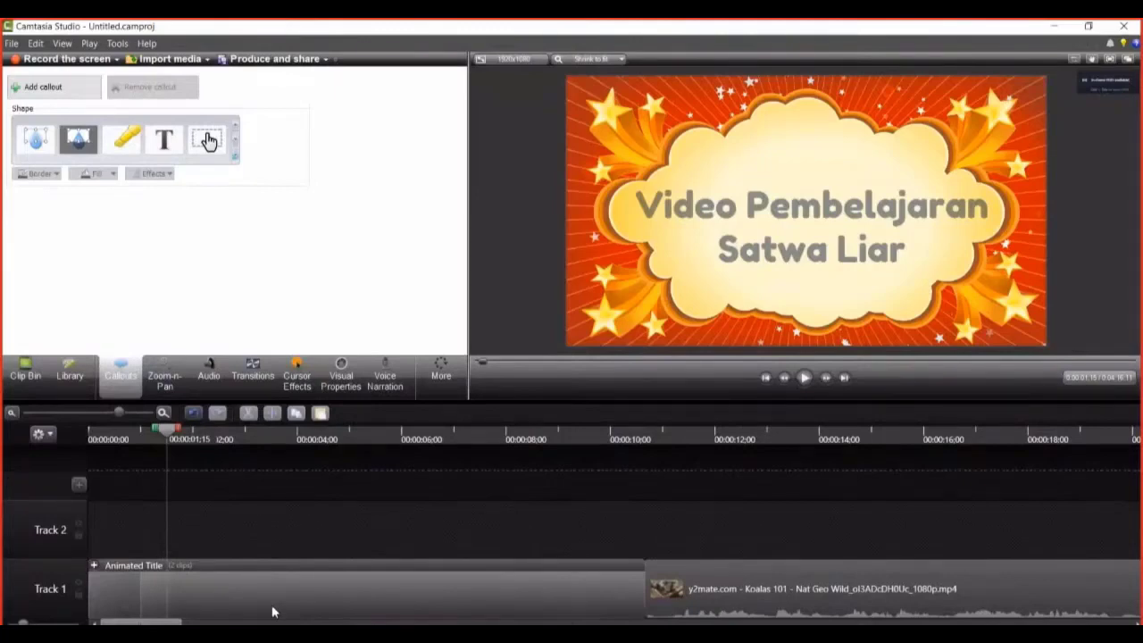
- Show more of the timeline, return to the media library, and collapse the Theme - Behind a Cloud folder
{"action": "scroll", "coordinate": [272, 605], "scroll_direction": "down", "scroll_amount": 3}
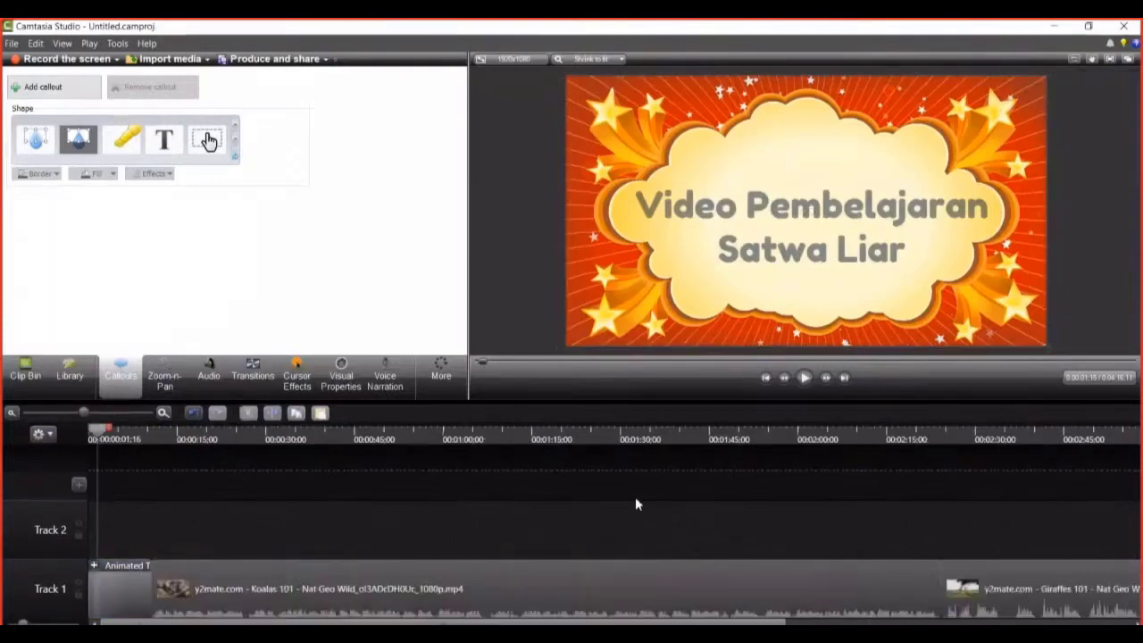
{"action": "left_click", "coordinate": [75, 371]}
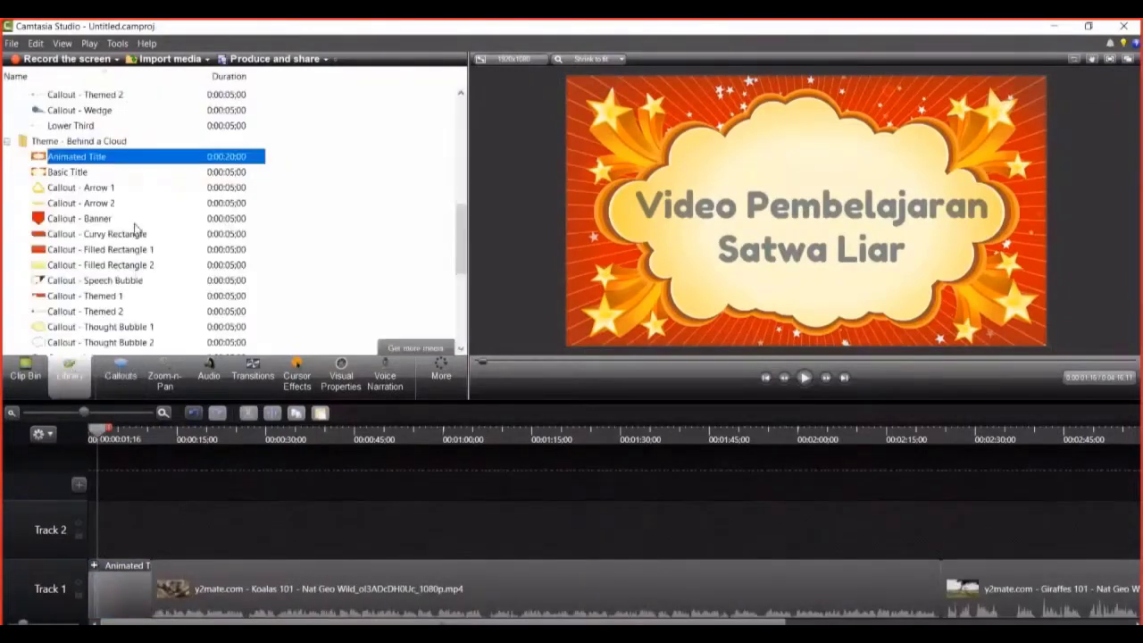
{"action": "left_click", "coordinate": [7, 141]}
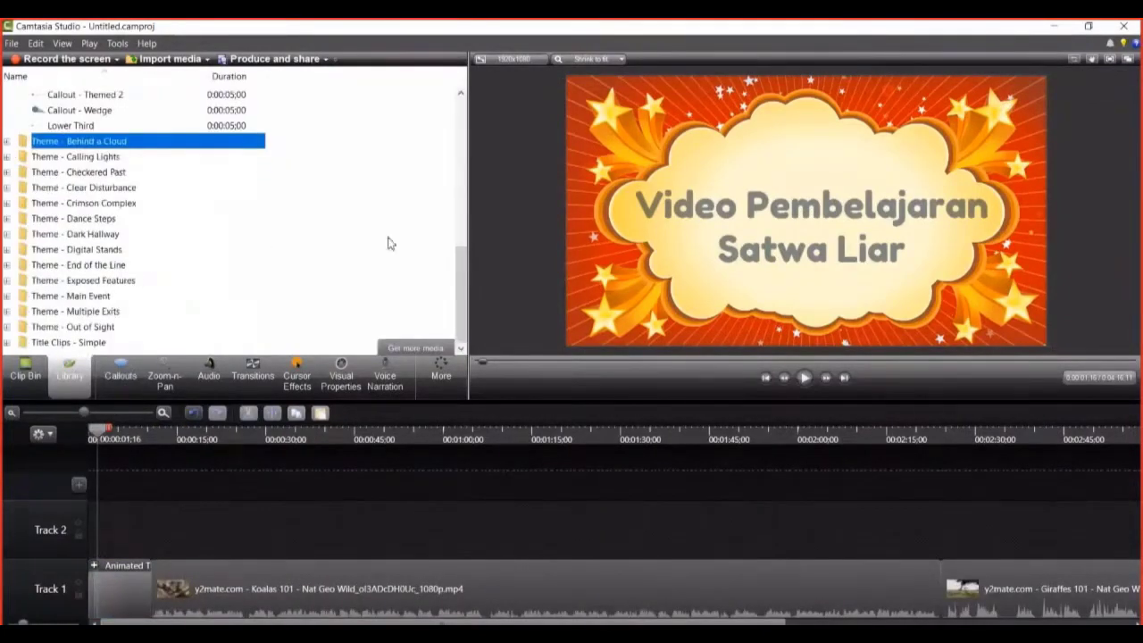
{"action": "left_click_drag", "start_coordinate": [466, 284], "coordinate": [468, 121]}
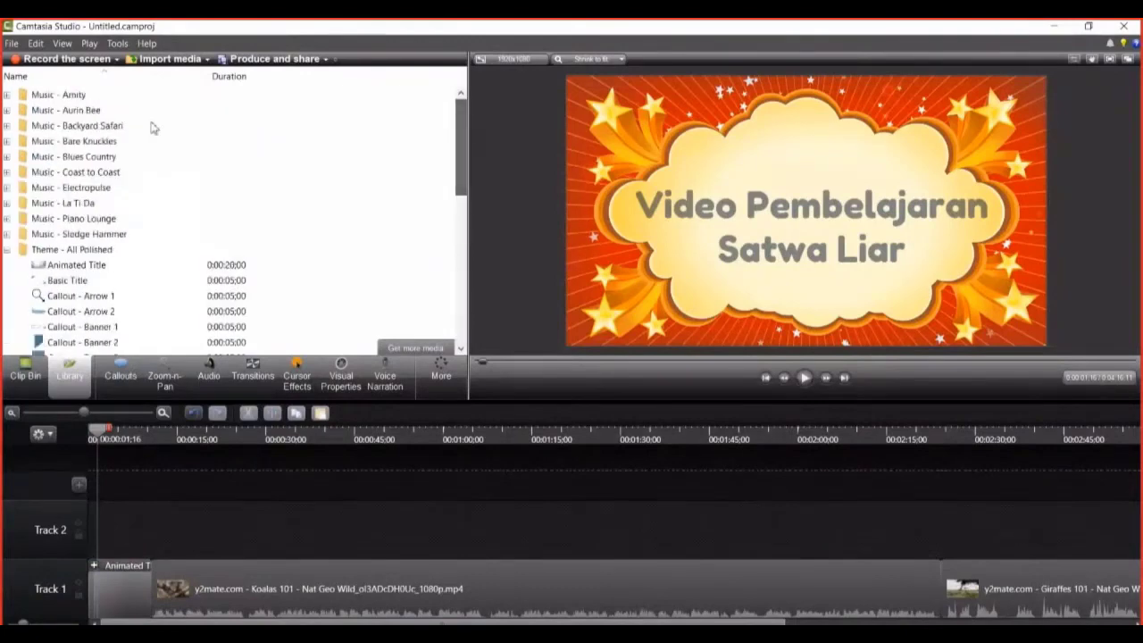
- Expand the Music - Amity folder, preview its Full Song and Intro tracks, and pause the playback
{"action": "left_click", "coordinate": [8, 95]}
{"action": "left_click", "coordinate": [65, 110]}
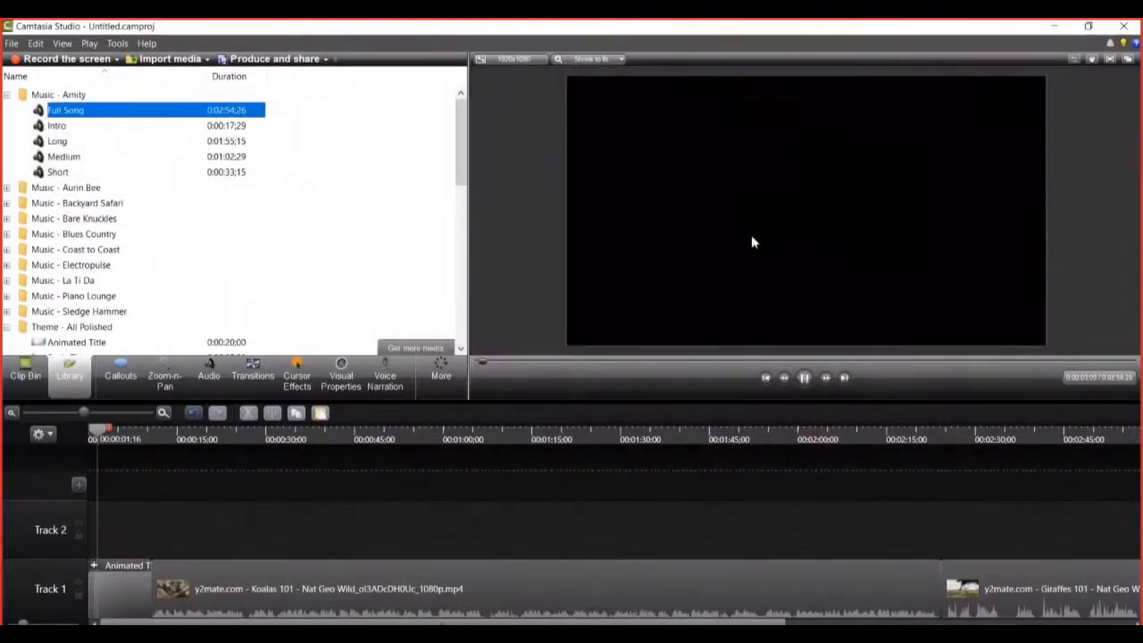
{"action": "left_click", "coordinate": [57, 127]}
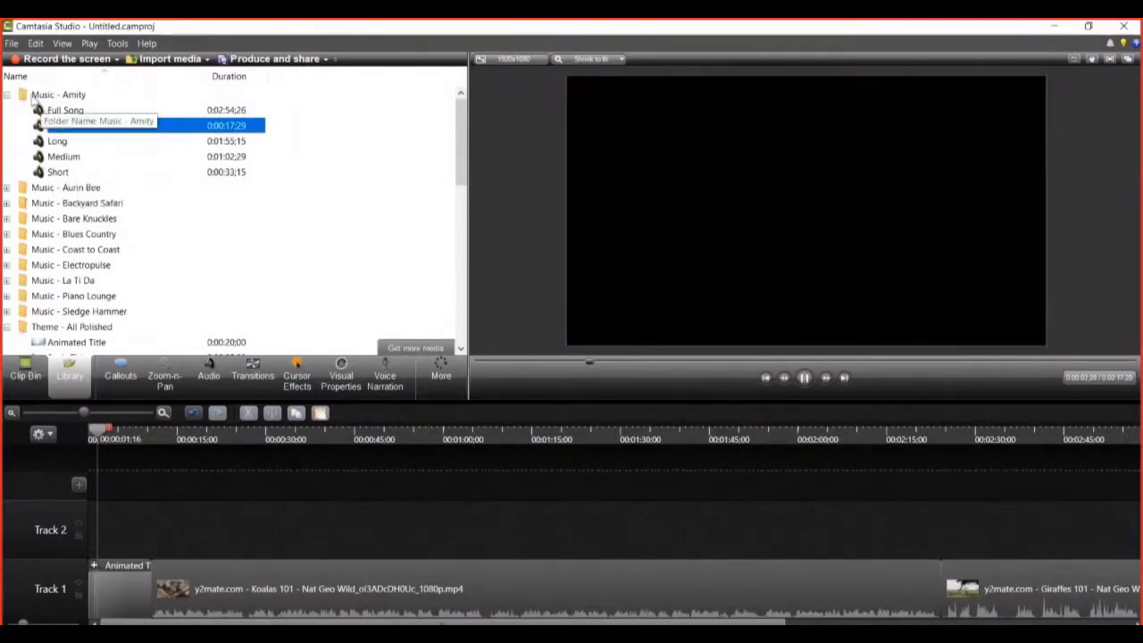
{"action": "left_click", "coordinate": [65, 110]}
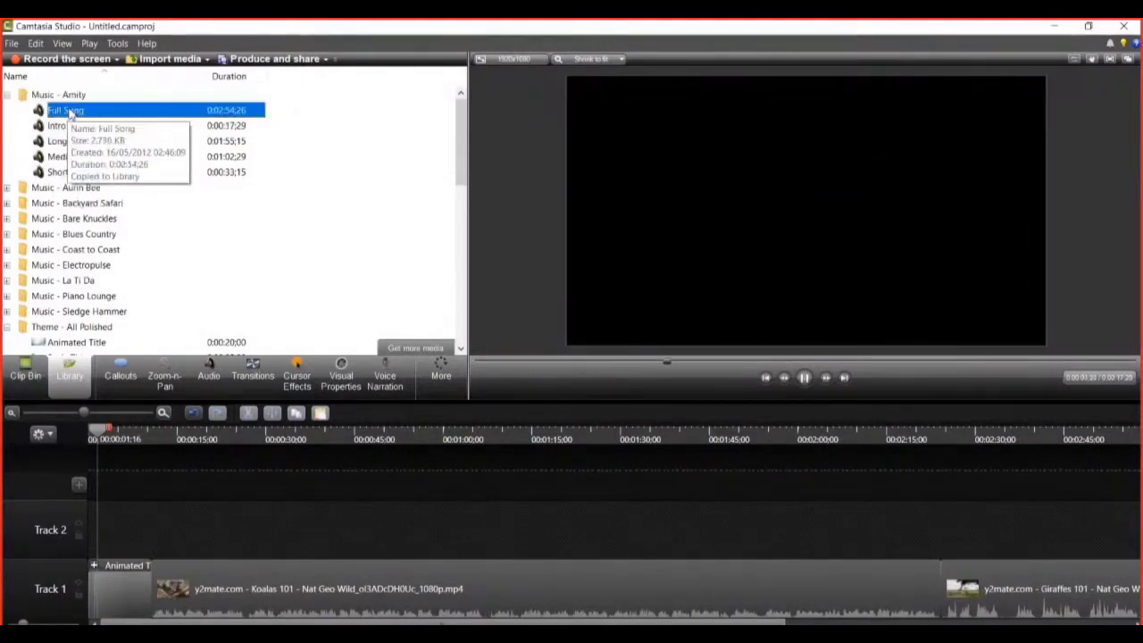
{"action": "left_click", "coordinate": [804, 378]}
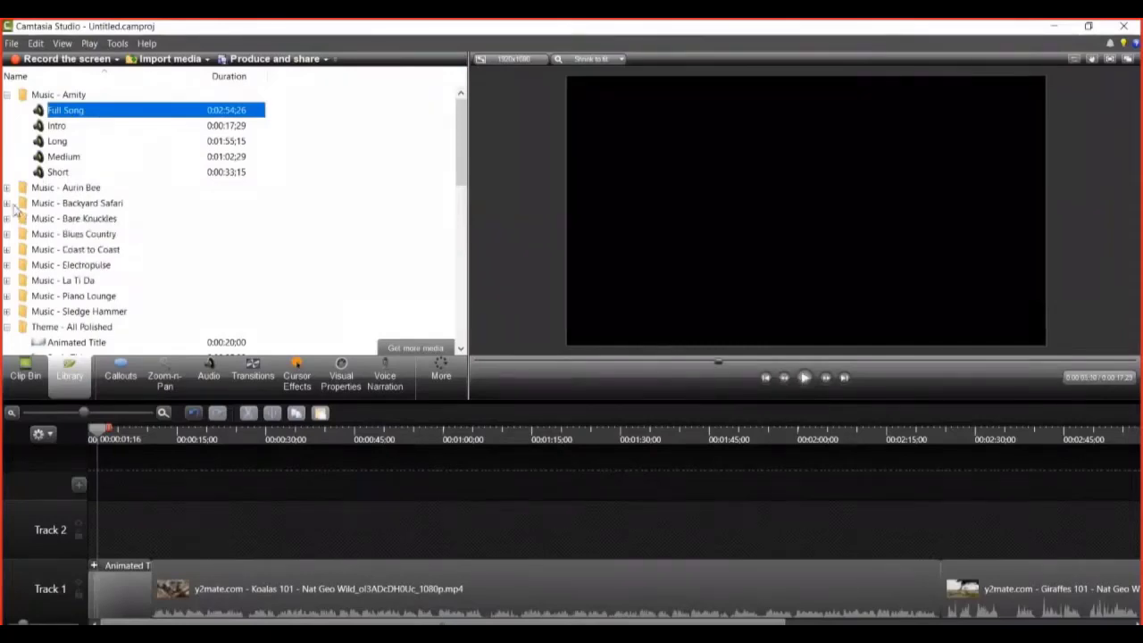
- Expand the Music - Backyard Safari folder, preview its Intro track, and pause the playback
{"action": "double_click", "coordinate": [107, 204]}
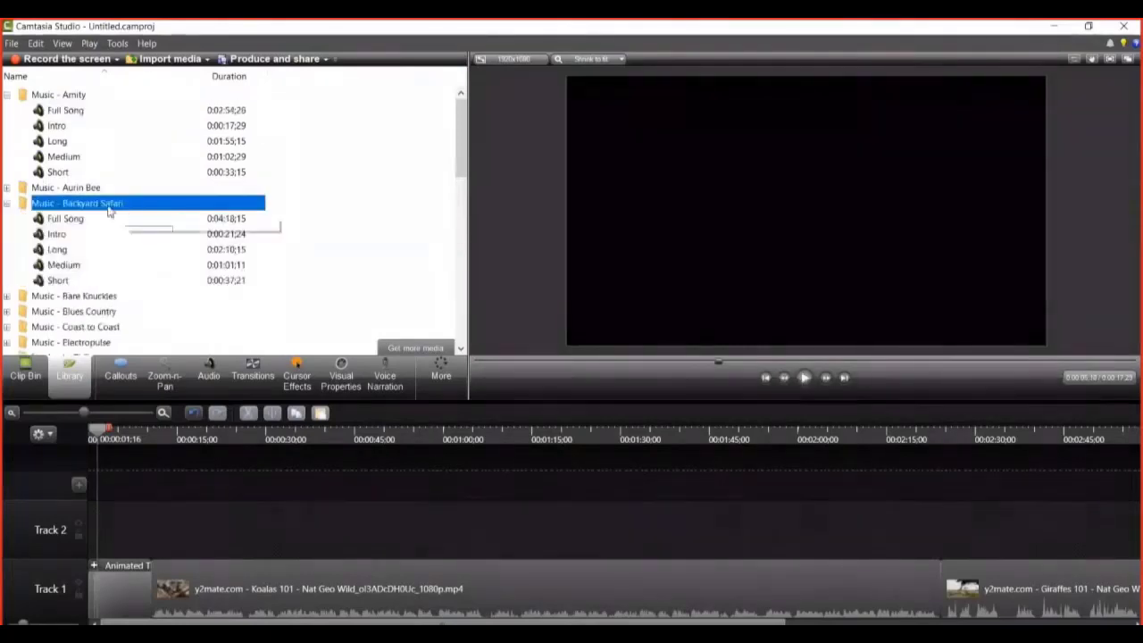
{"action": "double_click", "coordinate": [59, 237]}
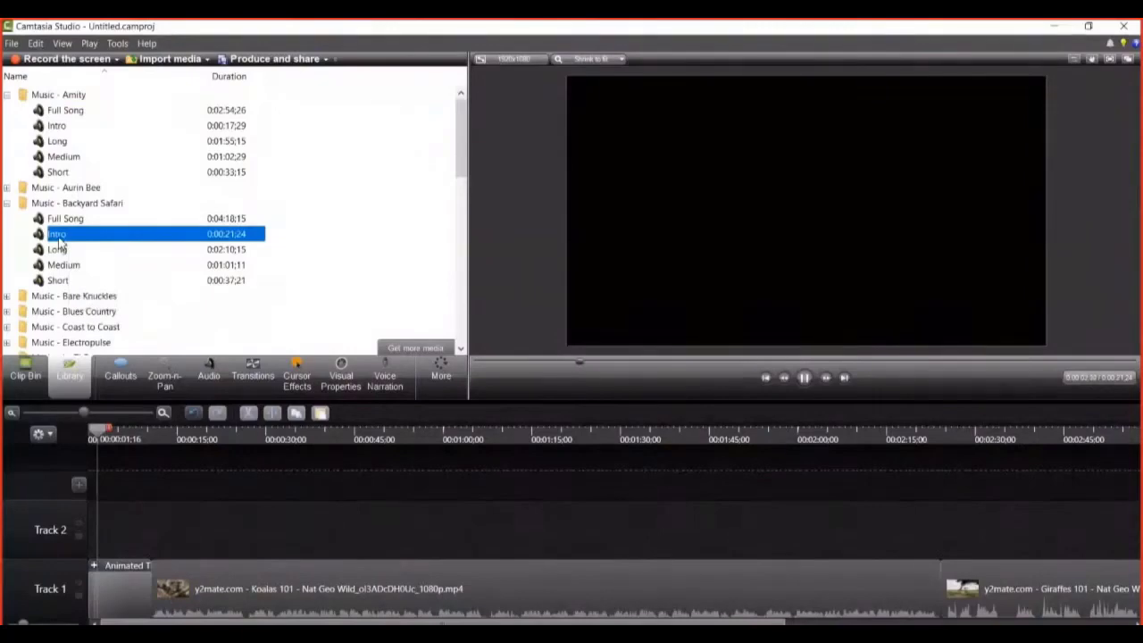
{"action": "left_click", "coordinate": [804, 377]}
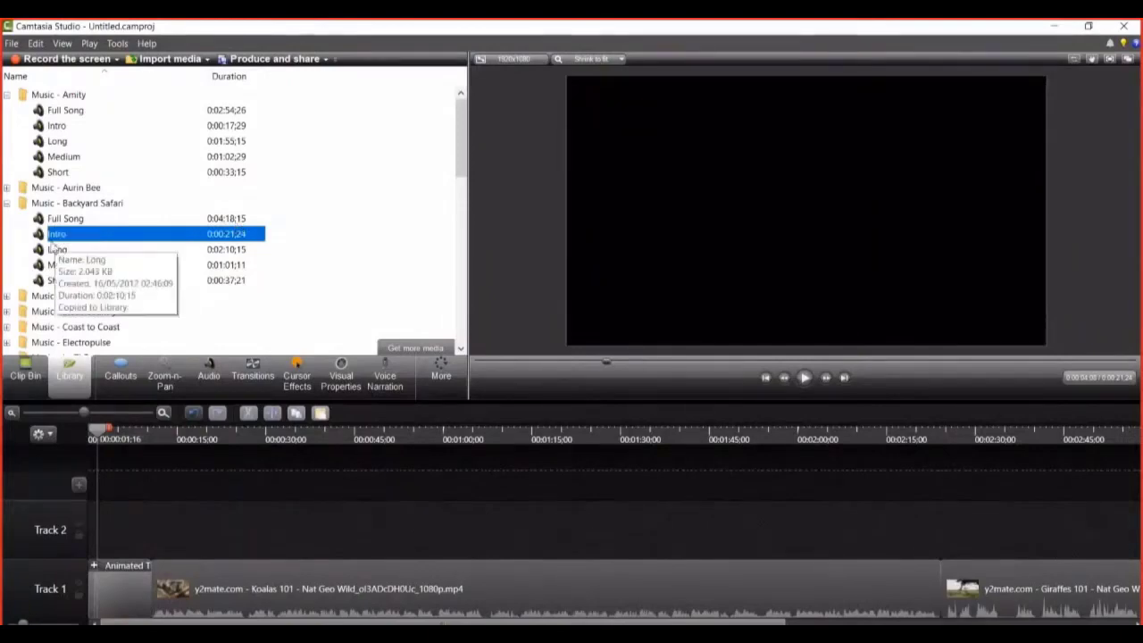
- Add the Backyard Safari Intro music to Track 2 and align its start with the beginning of the timeline
{"action": "mouse_move", "coordinate": [51, 241]}
{"action": "left_mouse_down"}
{"action": "mouse_move", "coordinate": [80, 261]}
{"action": "mouse_move", "coordinate": [188, 446]}
{"action": "mouse_move", "coordinate": [64, 234]}
{"action": "left_mouse_up"}
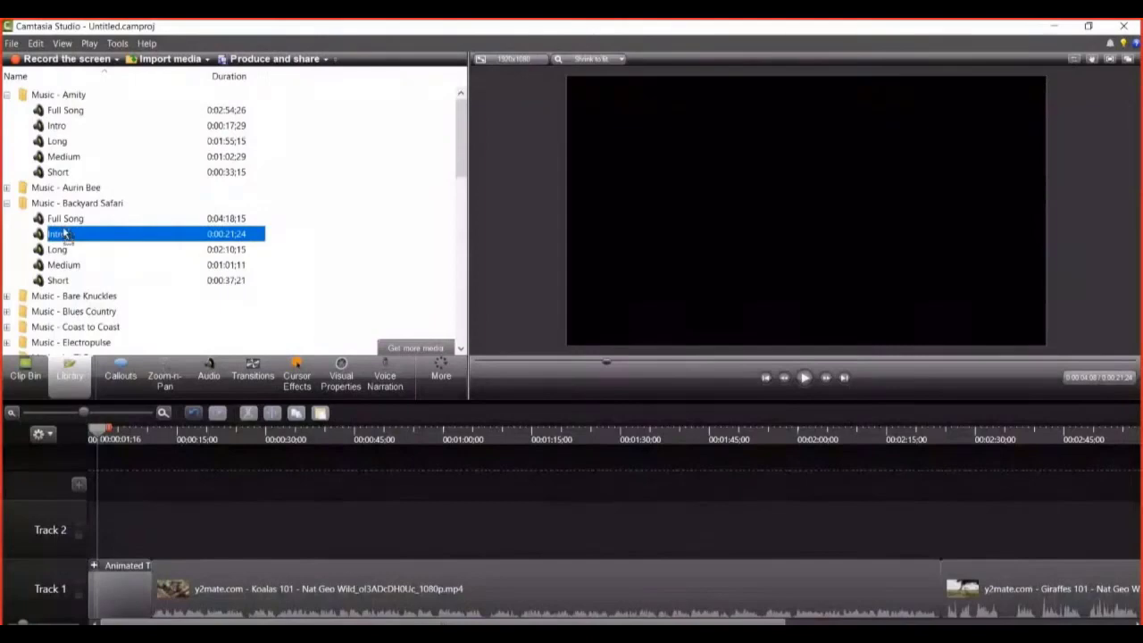
{"action": "left_click", "coordinate": [100, 415]}
{"action": "left_click_drag", "start_coordinate": [100, 418], "coordinate": [293, 463]}
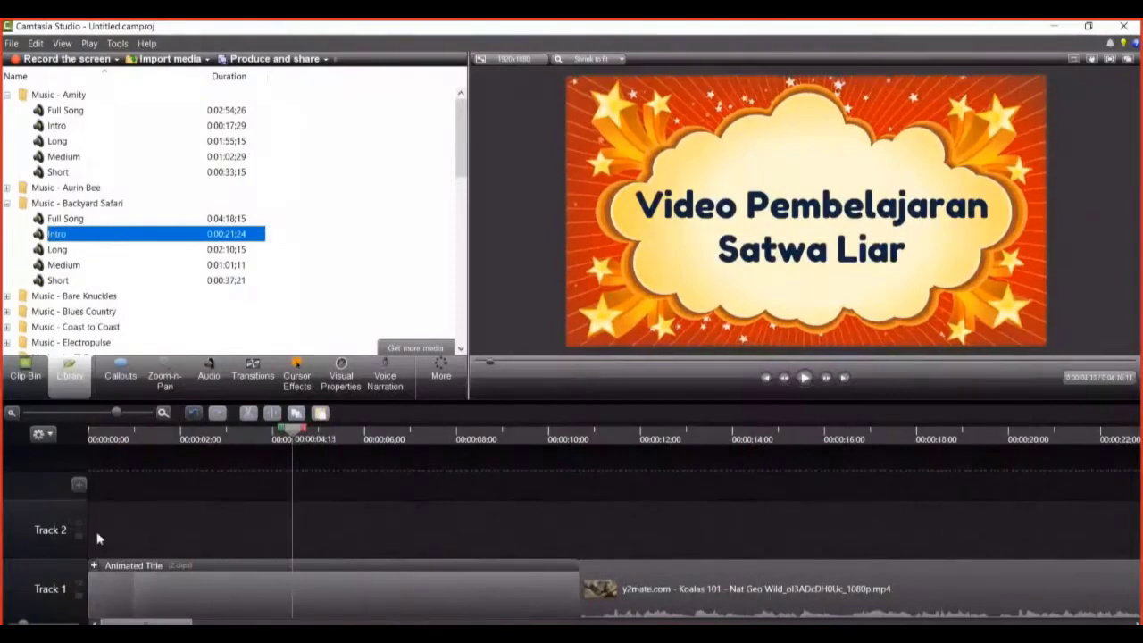
{"action": "left_click", "coordinate": [276, 441]}
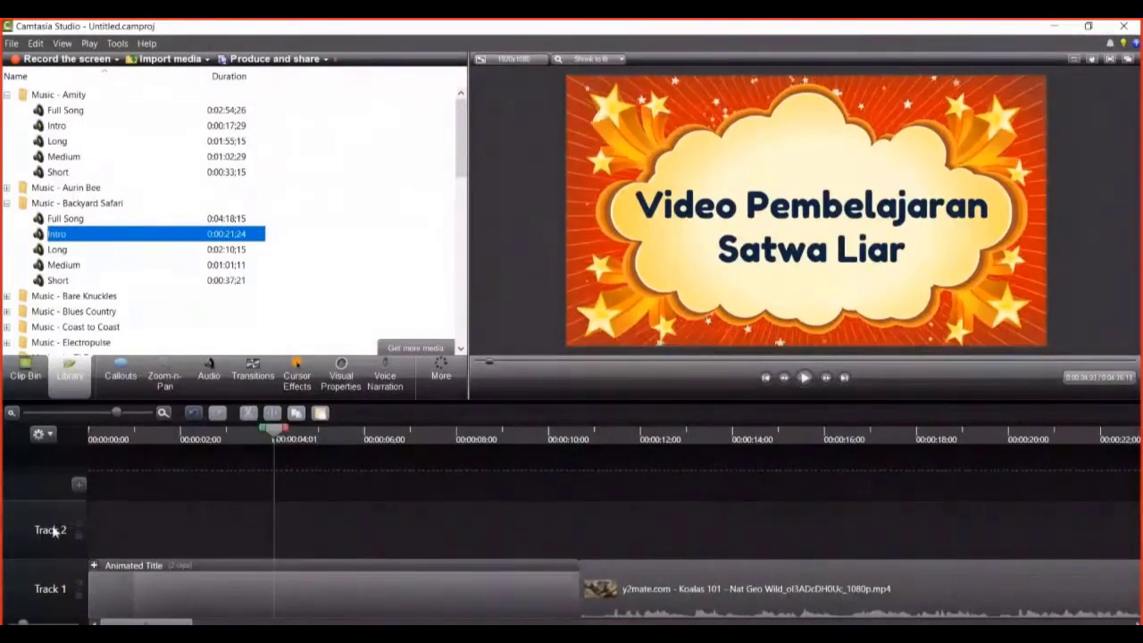
{"action": "left_click_drag", "start_coordinate": [276, 441], "coordinate": [235, 444]}
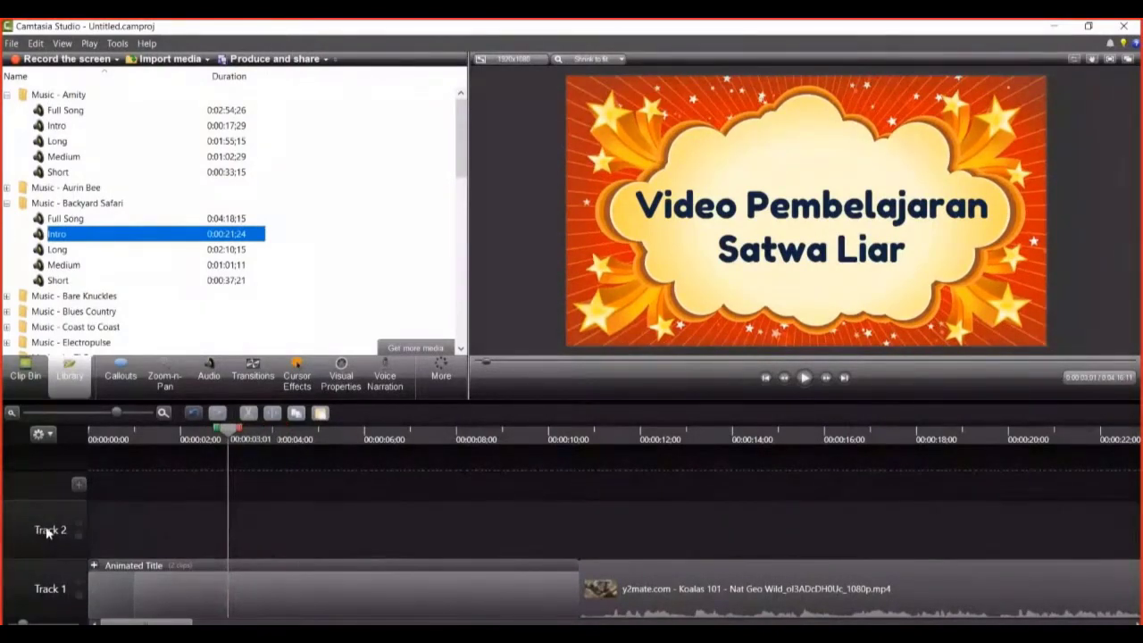
{"action": "left_click_drag", "start_coordinate": [54, 240], "coordinate": [241, 541]}
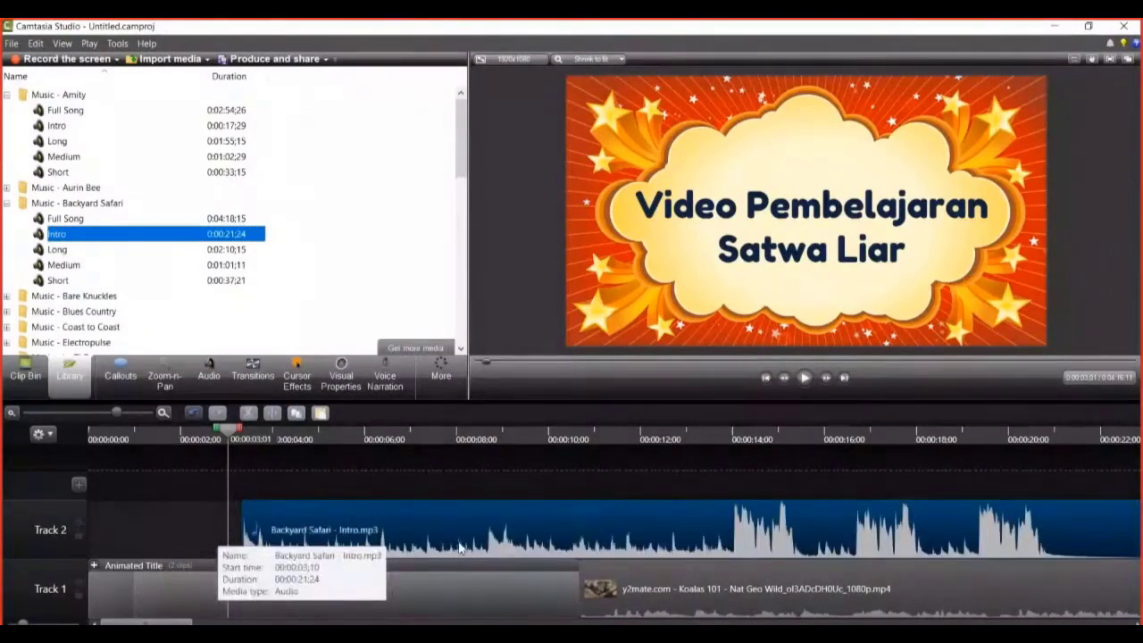
{"action": "left_click_drag", "start_coordinate": [461, 548], "coordinate": [274, 559]}
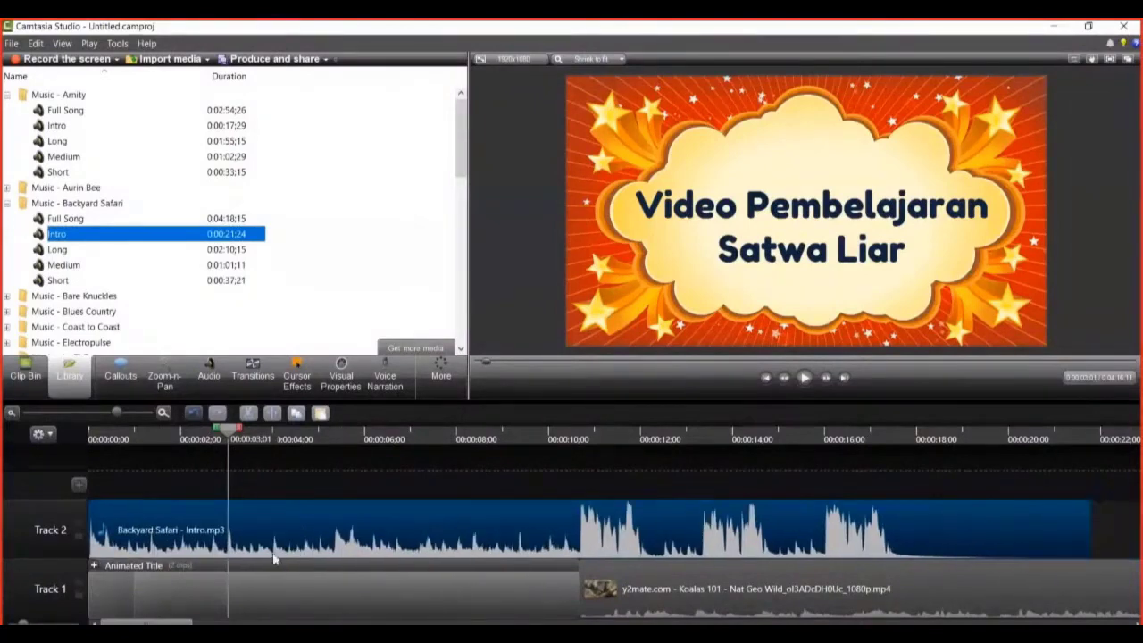
- Split the Backyard Safari music at 0:00:10;20, where the Koalas clip begins, and delete the part after the split
{"action": "left_click", "coordinate": [755, 596]}
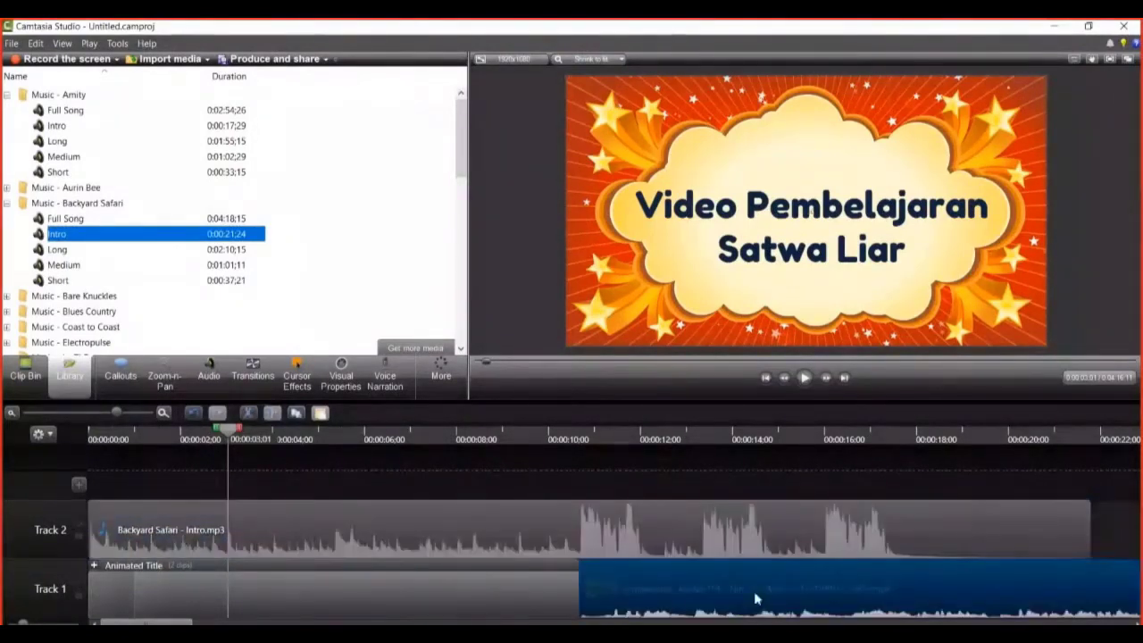
{"action": "left_click", "coordinate": [374, 513]}
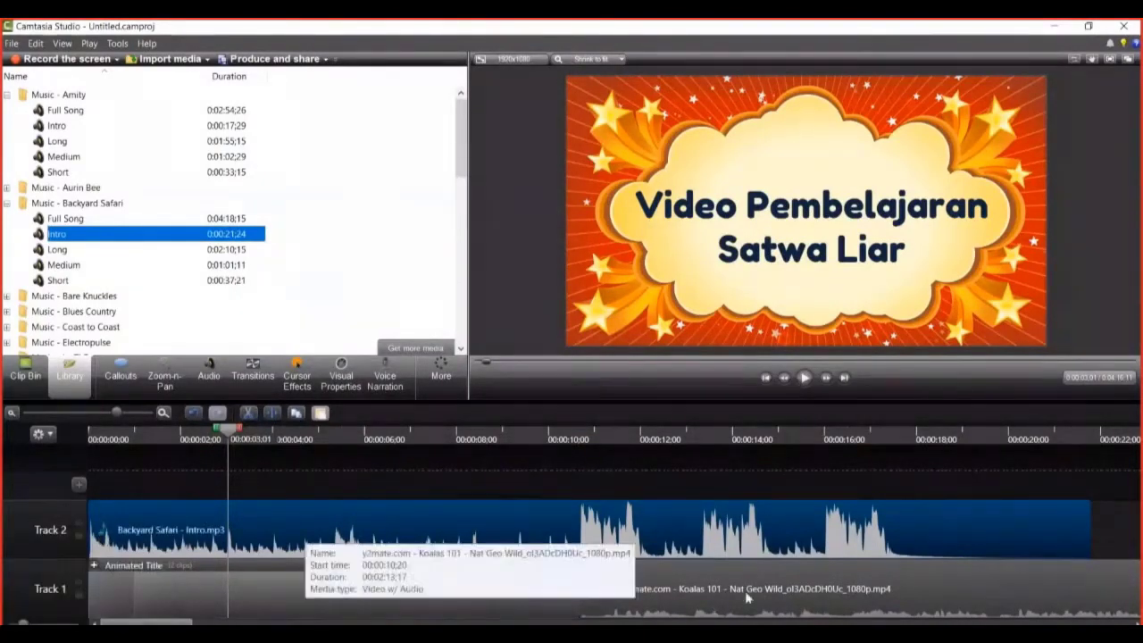
{"action": "left_click", "coordinate": [616, 603]}
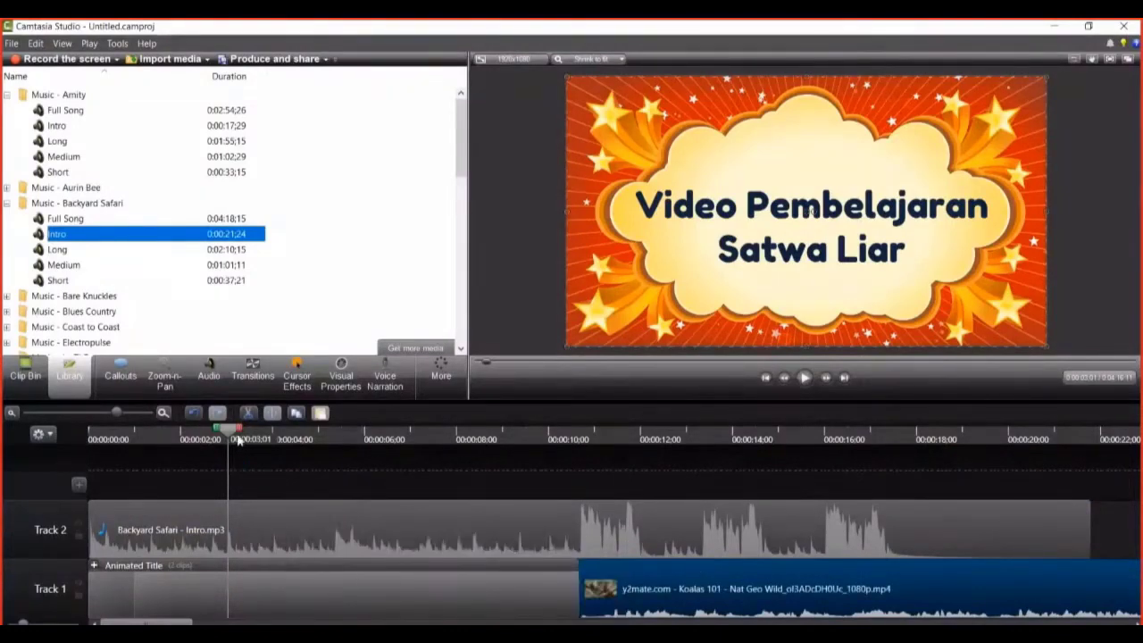
{"action": "mouse_move", "coordinate": [238, 439]}
{"action": "left_mouse_down"}
{"action": "mouse_move", "coordinate": [171, 440]}
{"action": "mouse_move", "coordinate": [261, 440]}
{"action": "left_mouse_up"}
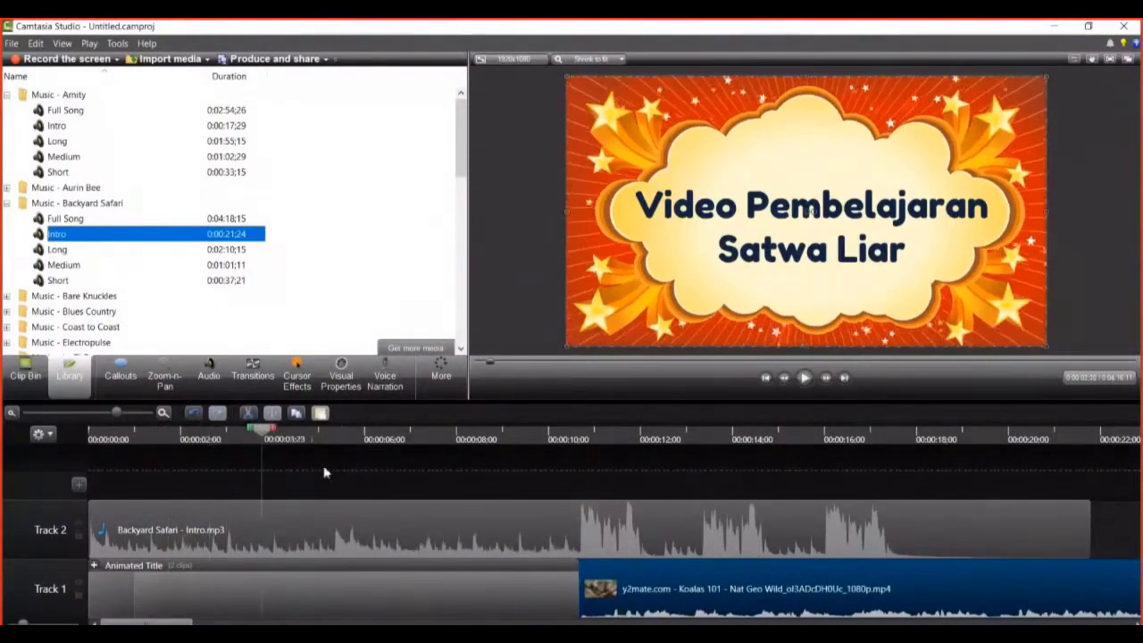
{"action": "left_click_drag", "start_coordinate": [324, 473], "coordinate": [579, 518]}
{"action": "left_click", "coordinate": [635, 541]}
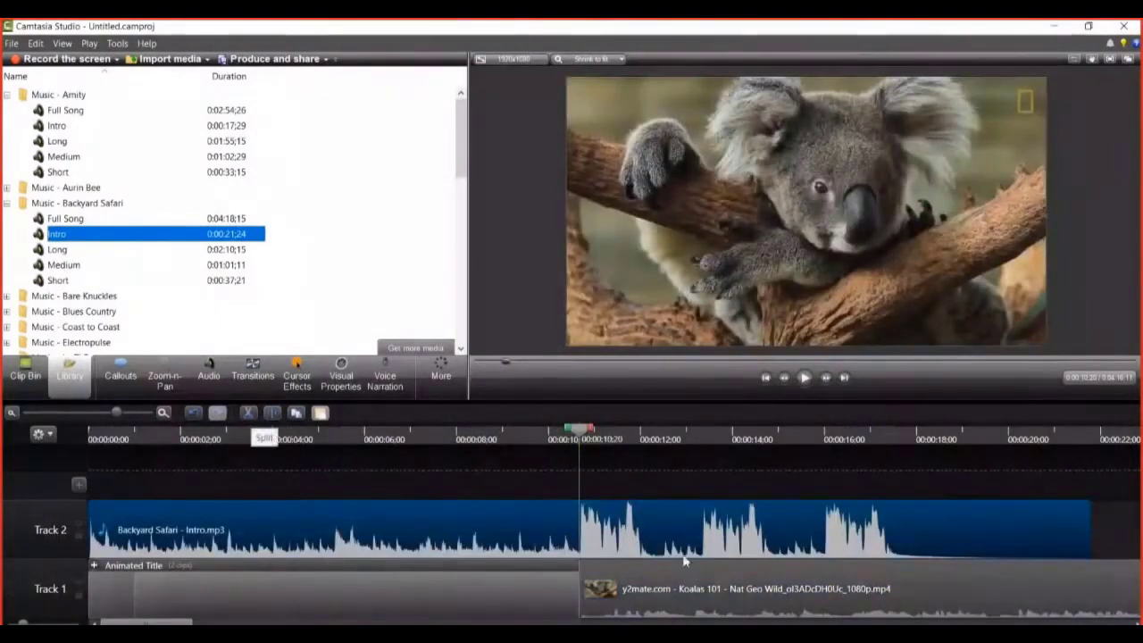
{"action": "mouse_move", "coordinate": [581, 439]}
{"action": "left_mouse_down"}
{"action": "mouse_move", "coordinate": [403, 446]}
{"action": "mouse_move", "coordinate": [637, 484]}
{"action": "mouse_move", "coordinate": [580, 444]}
{"action": "left_mouse_up"}
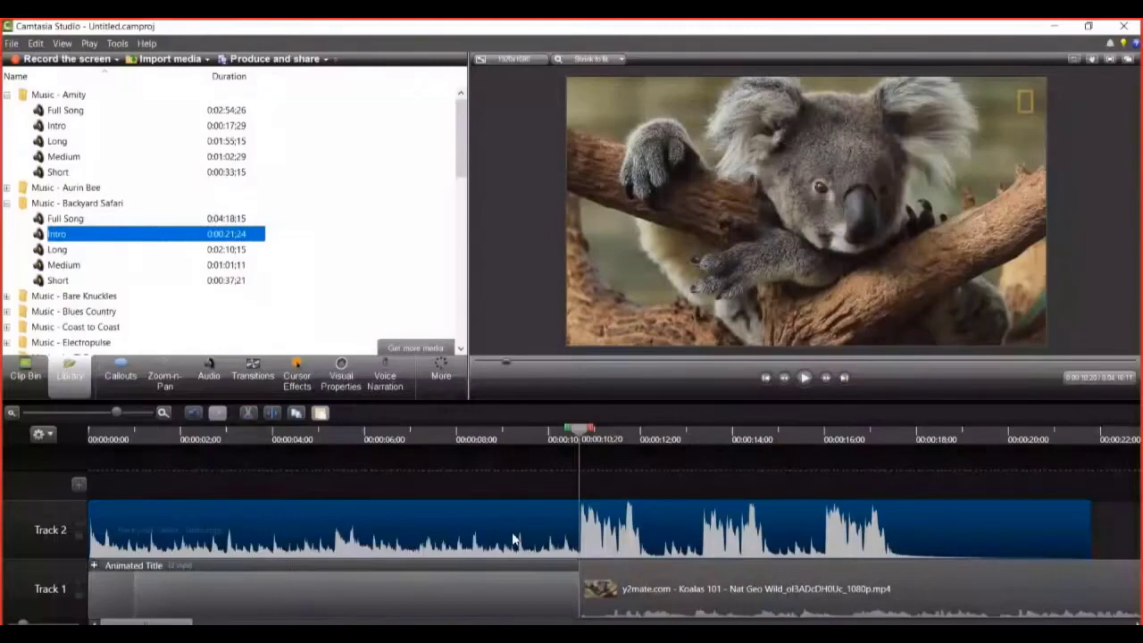
{"action": "left_click", "coordinate": [741, 533]}
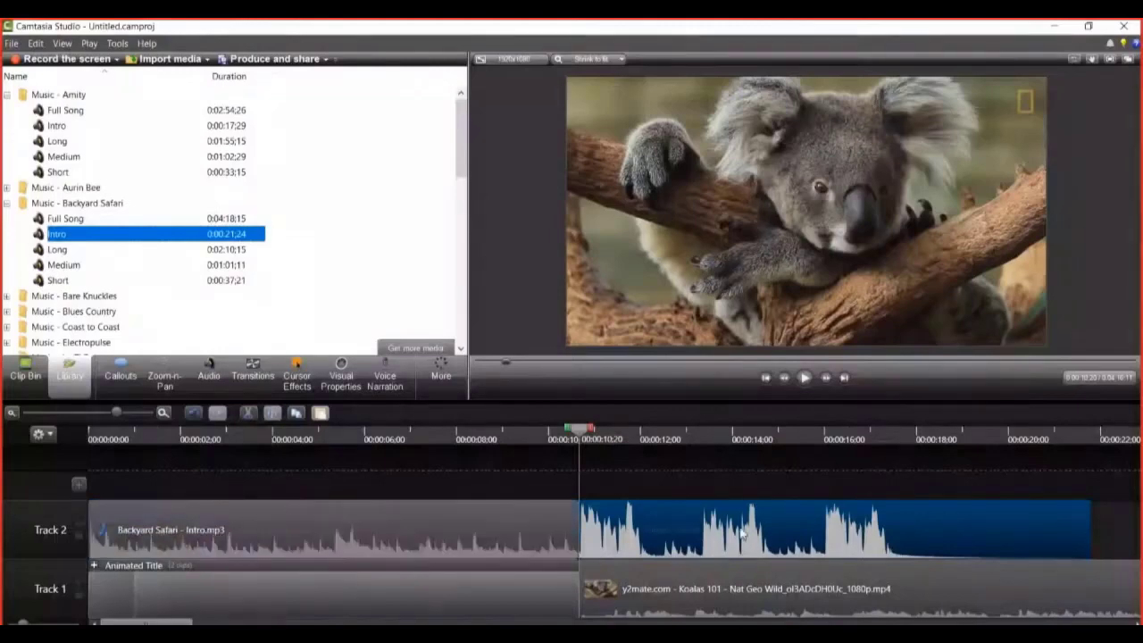
{"action": "key", "text": "Delete"}
- Play the title with its music from the start into the Koalas clip, and return the playhead to 0:00:10;20
{"action": "left_click_drag", "start_coordinate": [589, 440], "coordinate": [79, 498]}
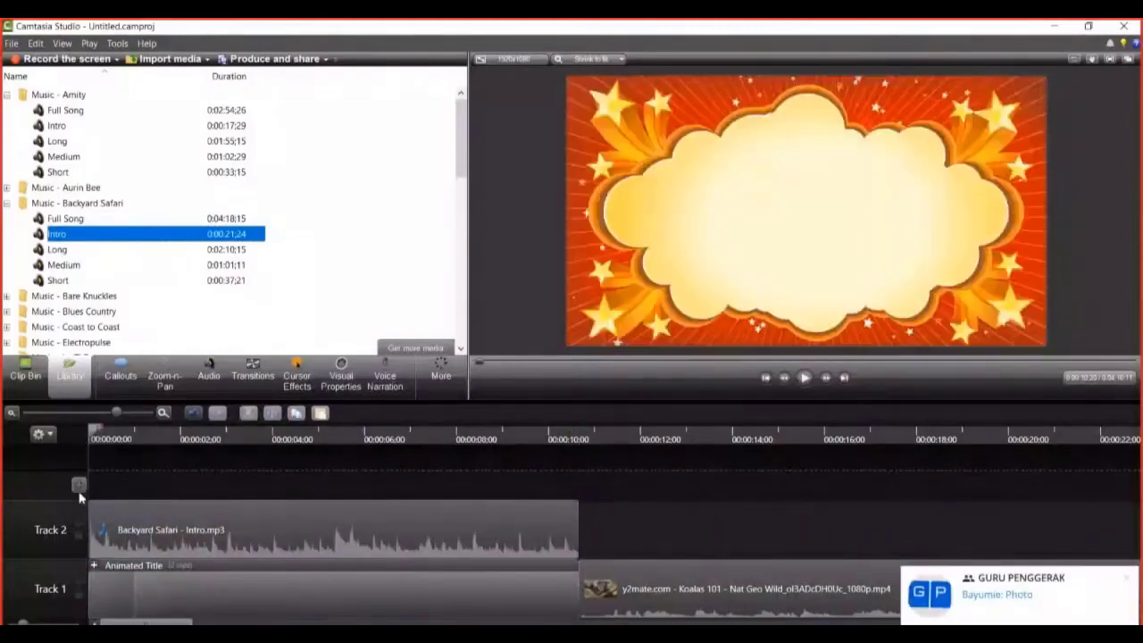
{"action": "left_click", "coordinate": [804, 379]}
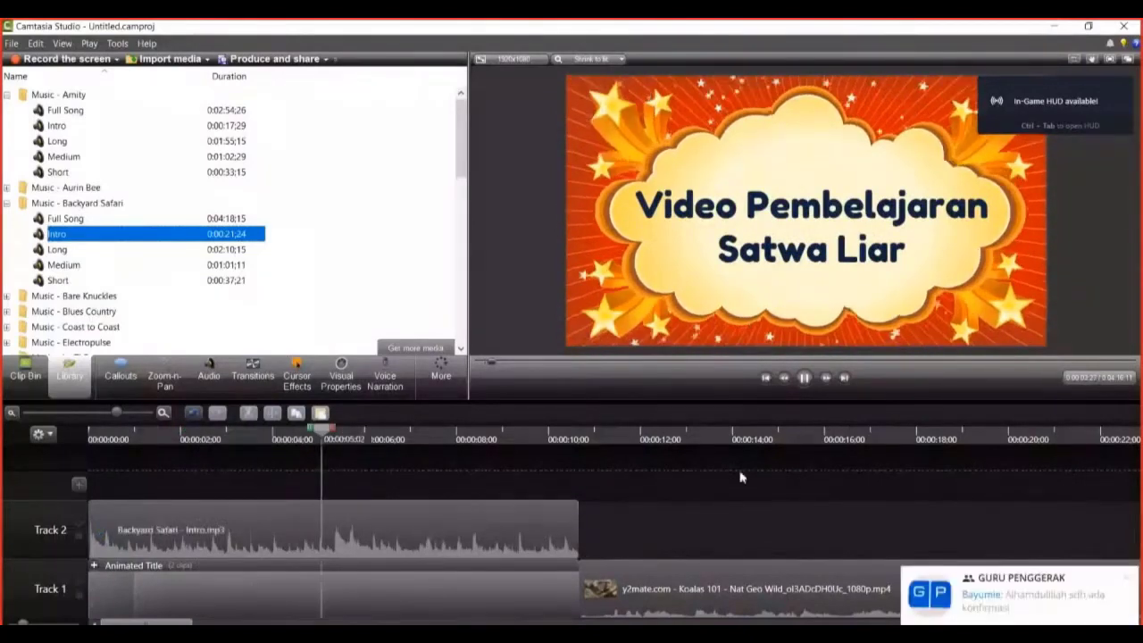
{"action": "left_click", "coordinate": [935, 629]}
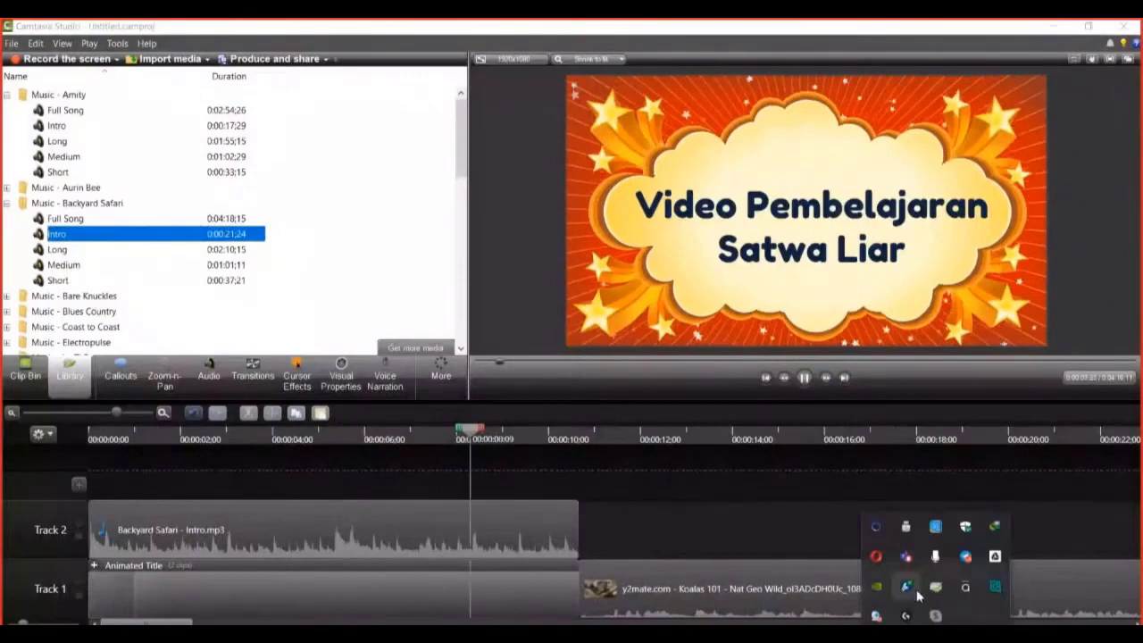
{"action": "left_click", "coordinate": [834, 521]}
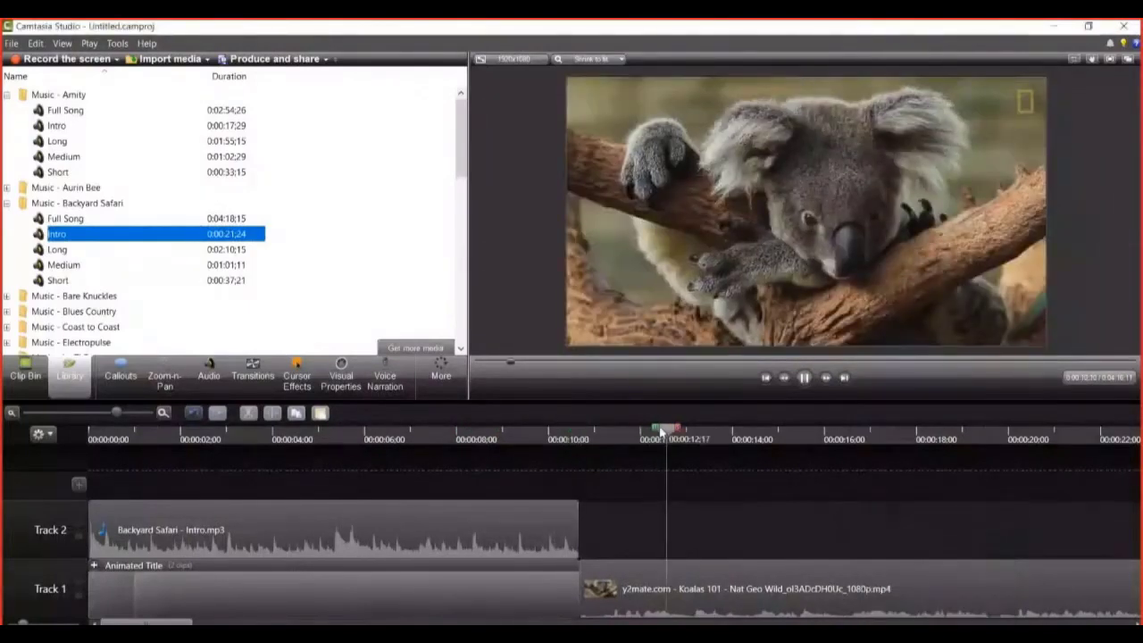
{"action": "left_click", "coordinate": [748, 436]}
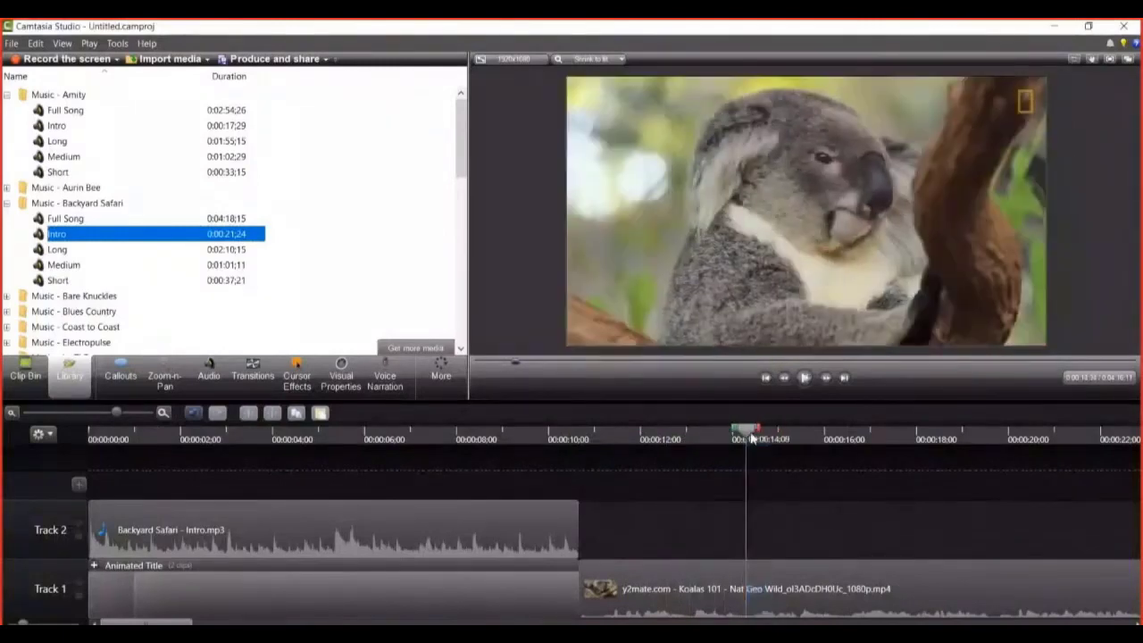
{"action": "left_click_drag", "start_coordinate": [748, 438], "coordinate": [577, 446]}
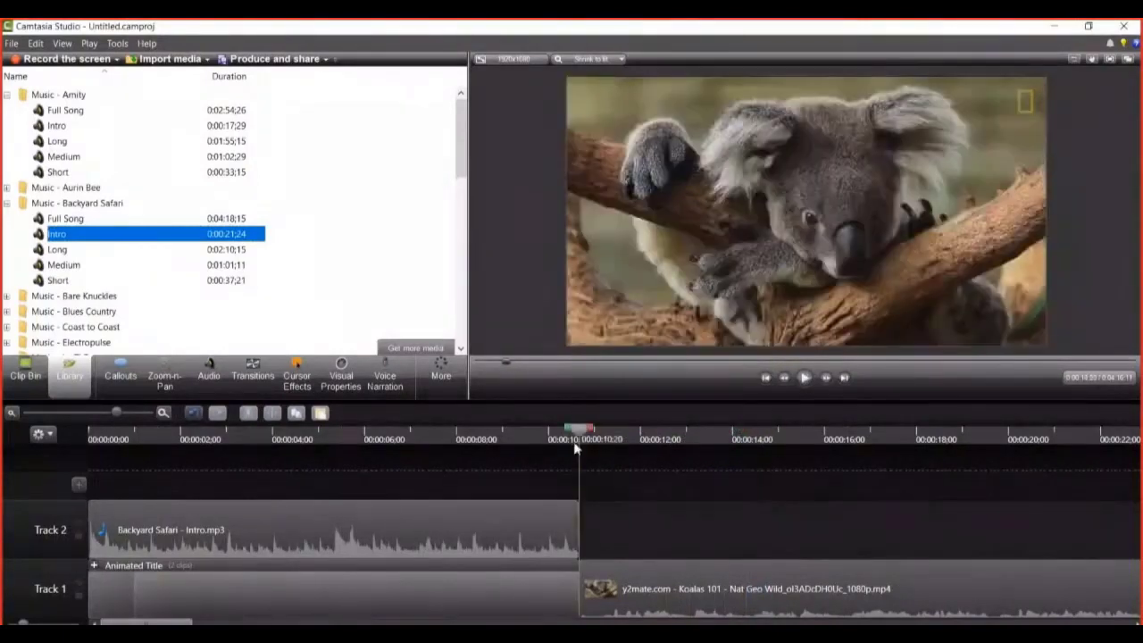
- Try an audio fade-in on the Backyard Safari music clip on Track 2, and undo it
{"action": "left_click", "coordinate": [216, 536]}
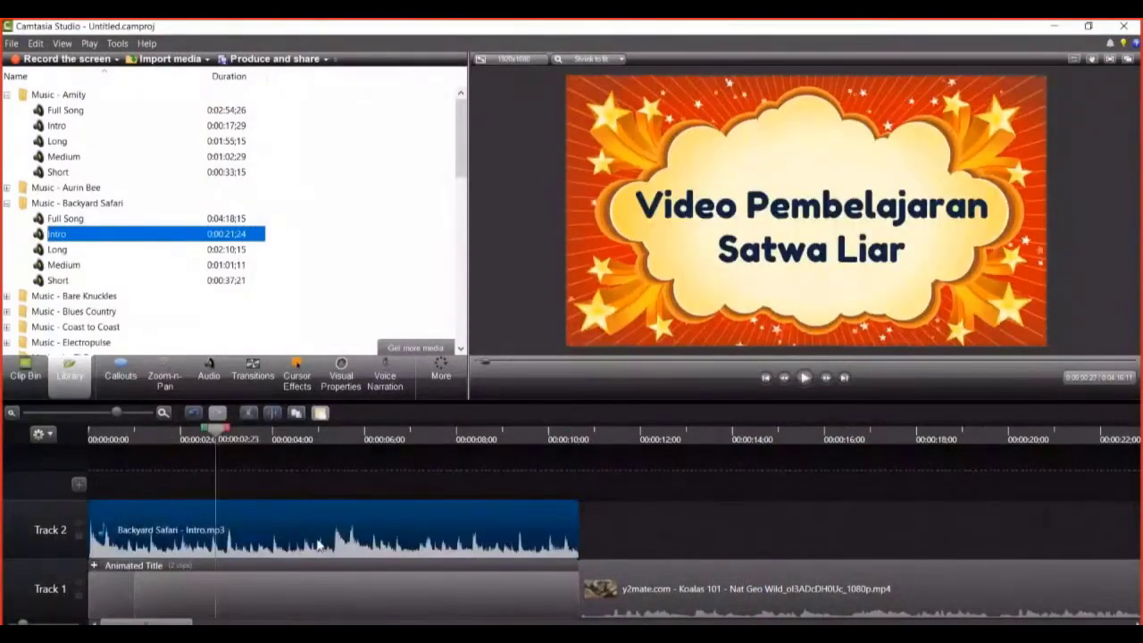
{"action": "left_click", "coordinate": [211, 376]}
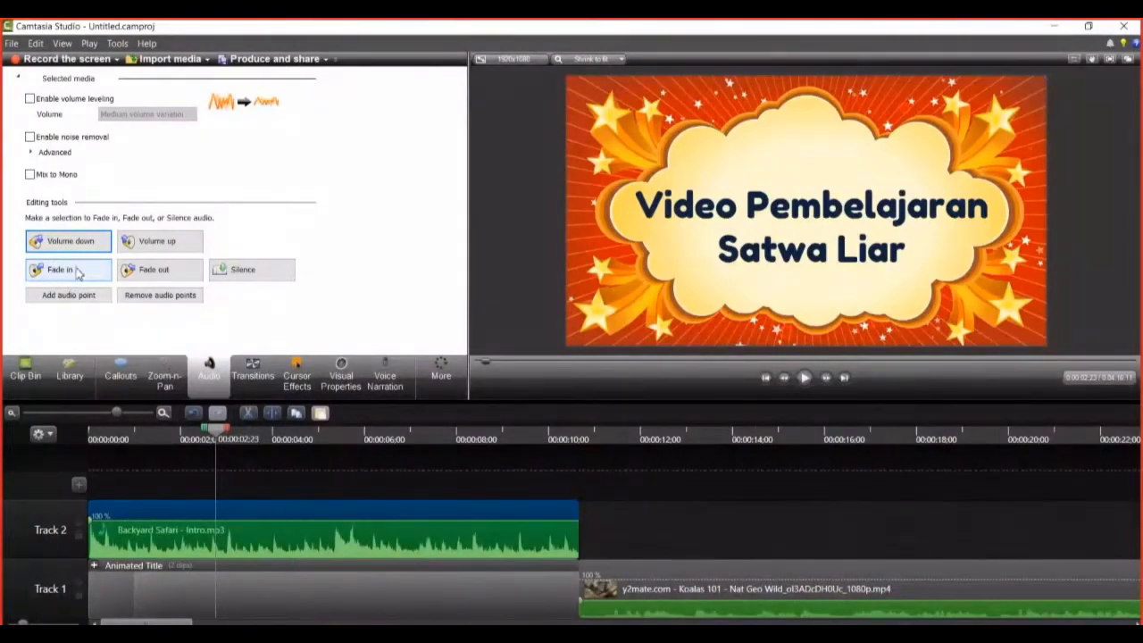
{"action": "left_click", "coordinate": [78, 274]}
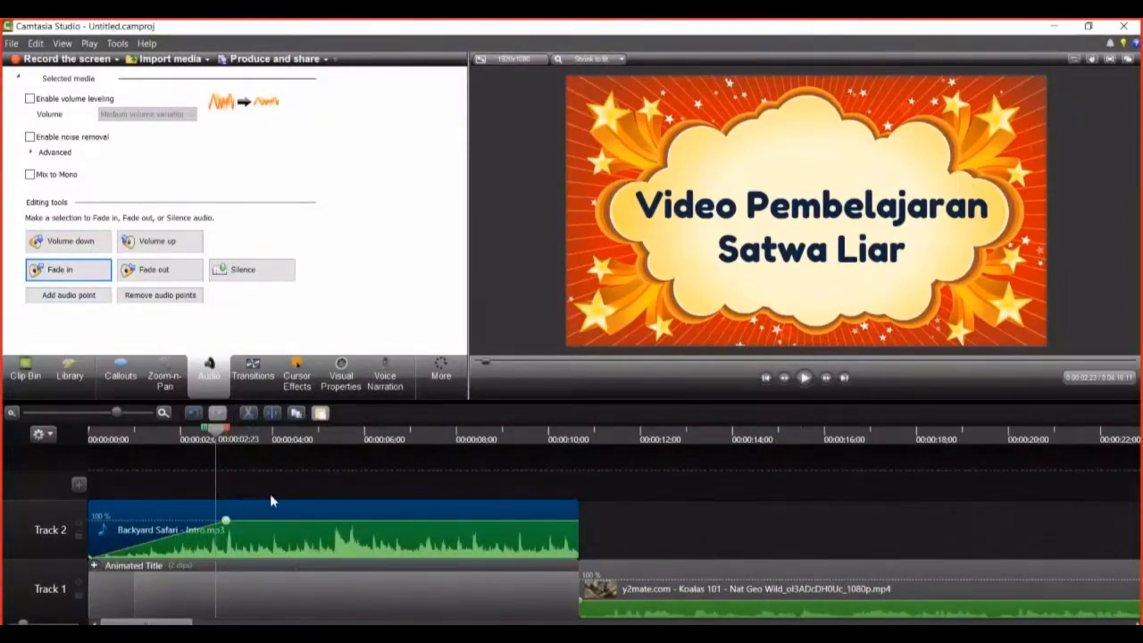
{"action": "key", "text": "ctrl+z"}
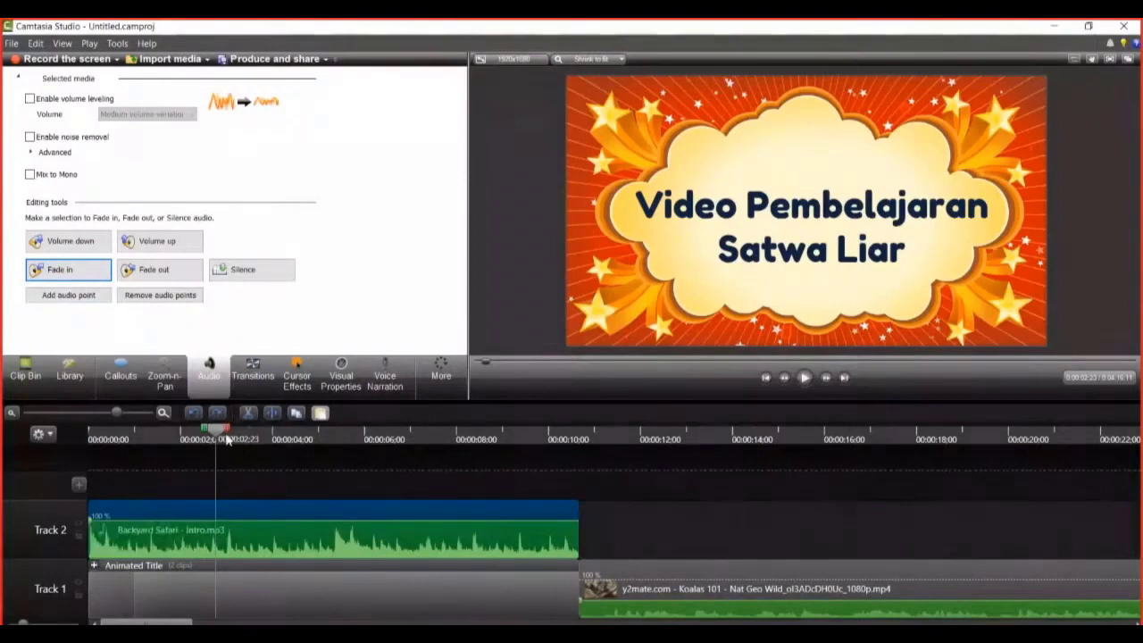
- Play the opening of the music from the timeline start to compare how it sounds without and with the fade-in
{"action": "key", "text": "ctrl+Home"}
{"action": "left_click", "coordinate": [804, 377]}
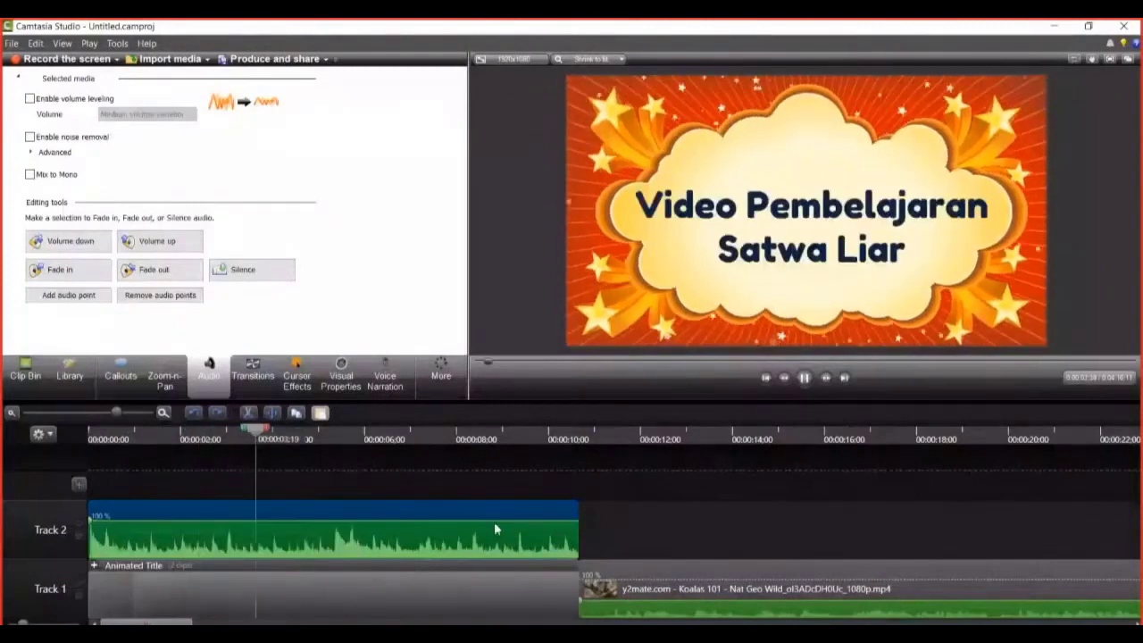
{"action": "left_click", "coordinate": [329, 432]}
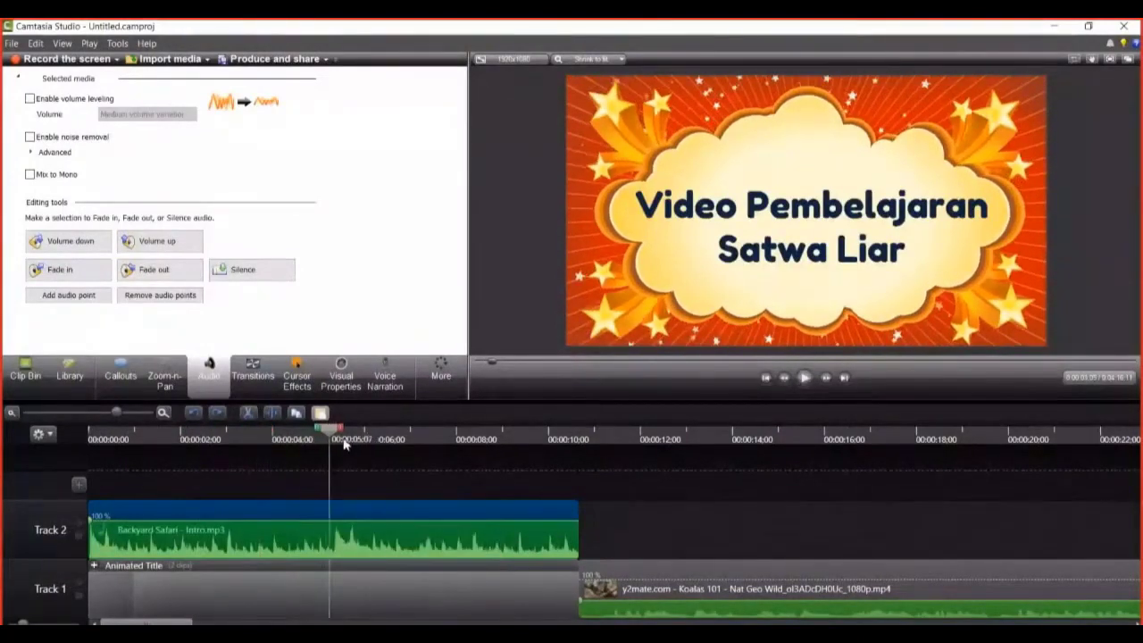
{"action": "left_click_drag", "start_coordinate": [336, 438], "coordinate": [98, 444]}
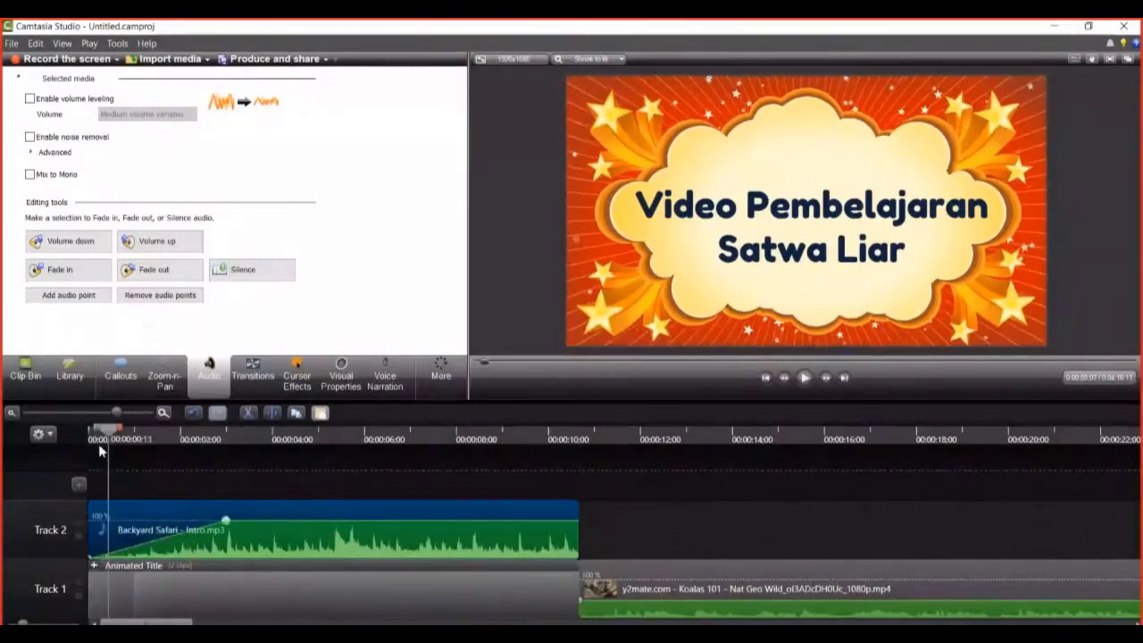
{"action": "left_click", "coordinate": [804, 378]}
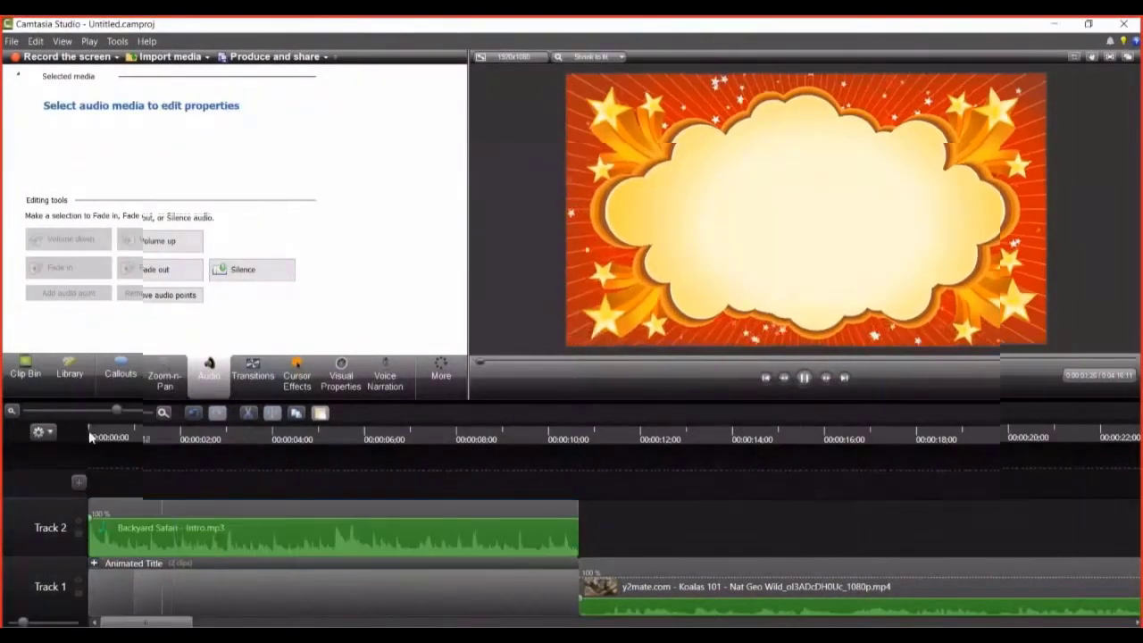
{"action": "left_click", "coordinate": [380, 548]}
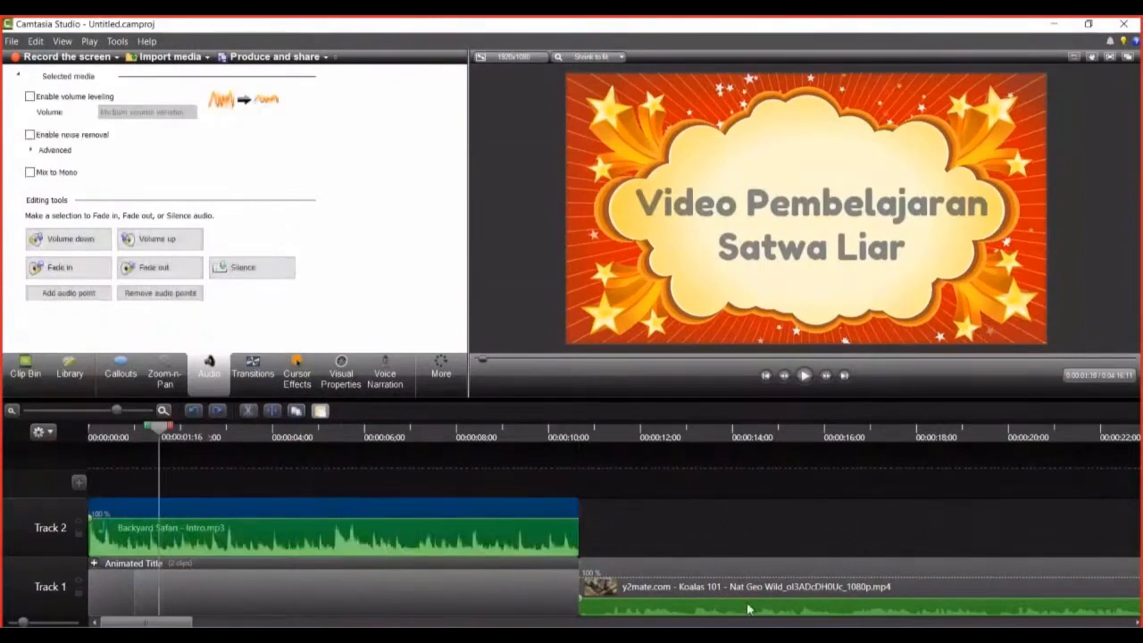
{"action": "left_click", "coordinate": [34, 384]}
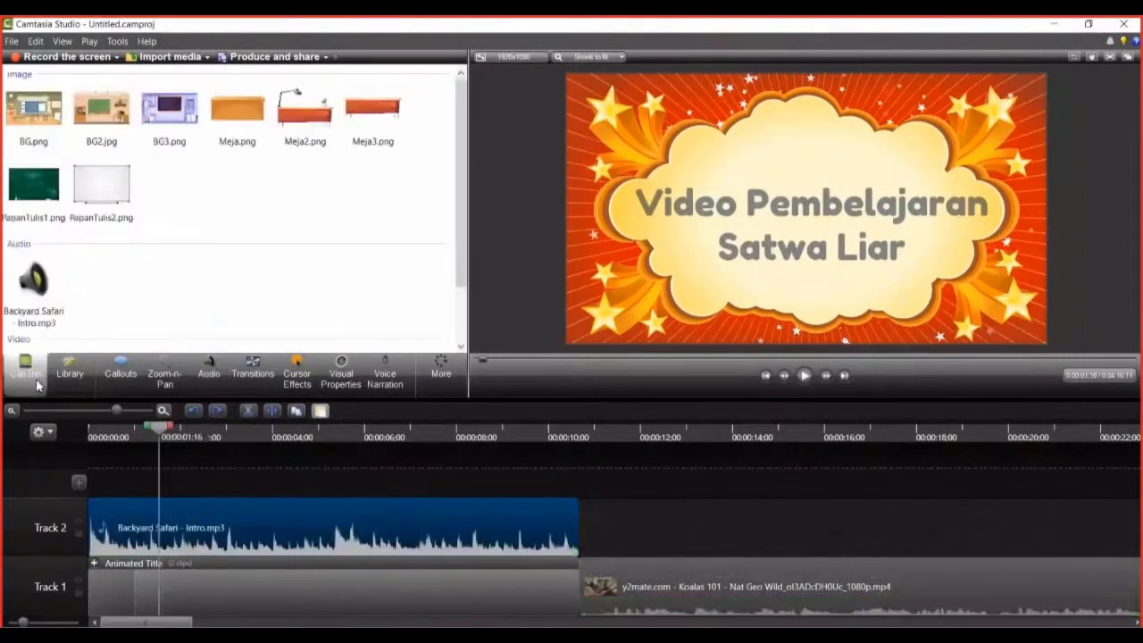
{"action": "left_click", "coordinate": [656, 590]}
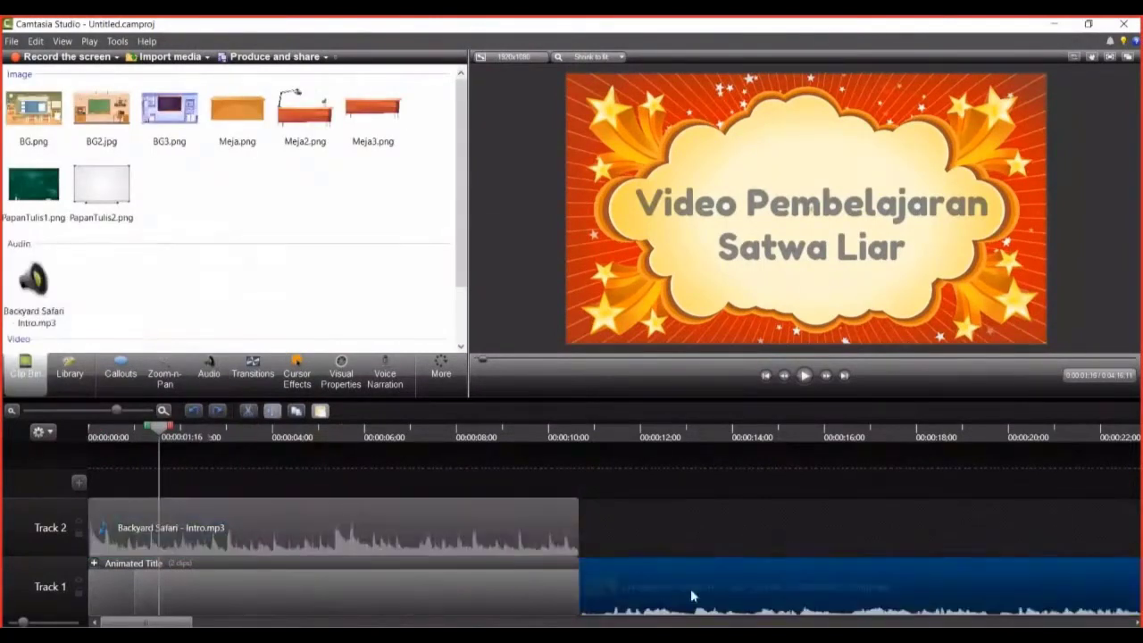
{"action": "left_click", "coordinate": [298, 528]}
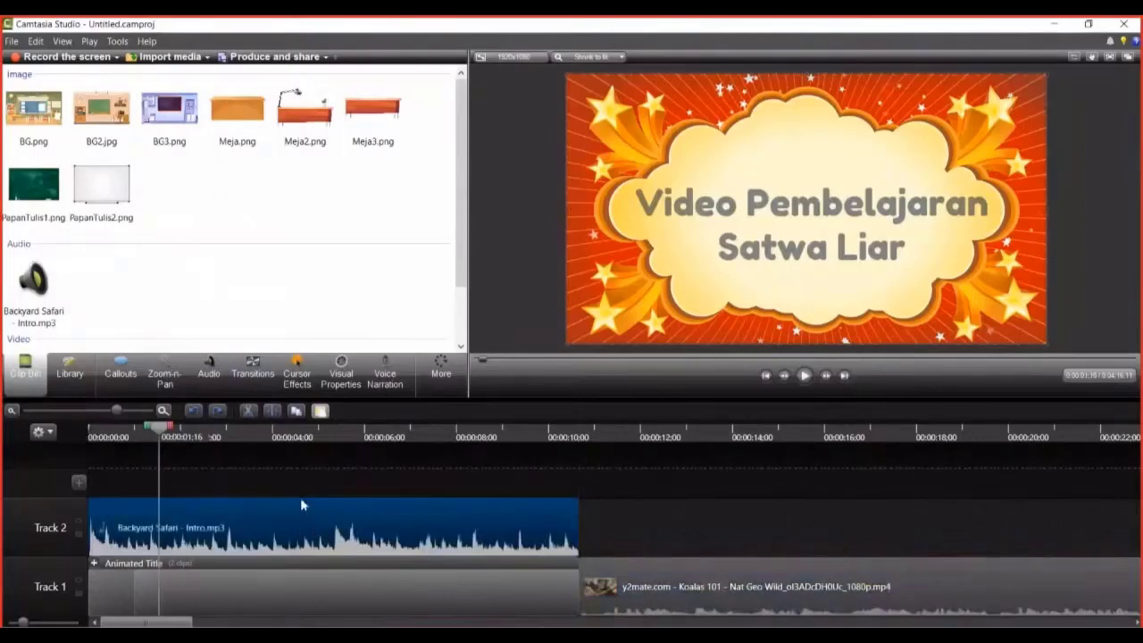
{"action": "left_click", "coordinate": [213, 377]}
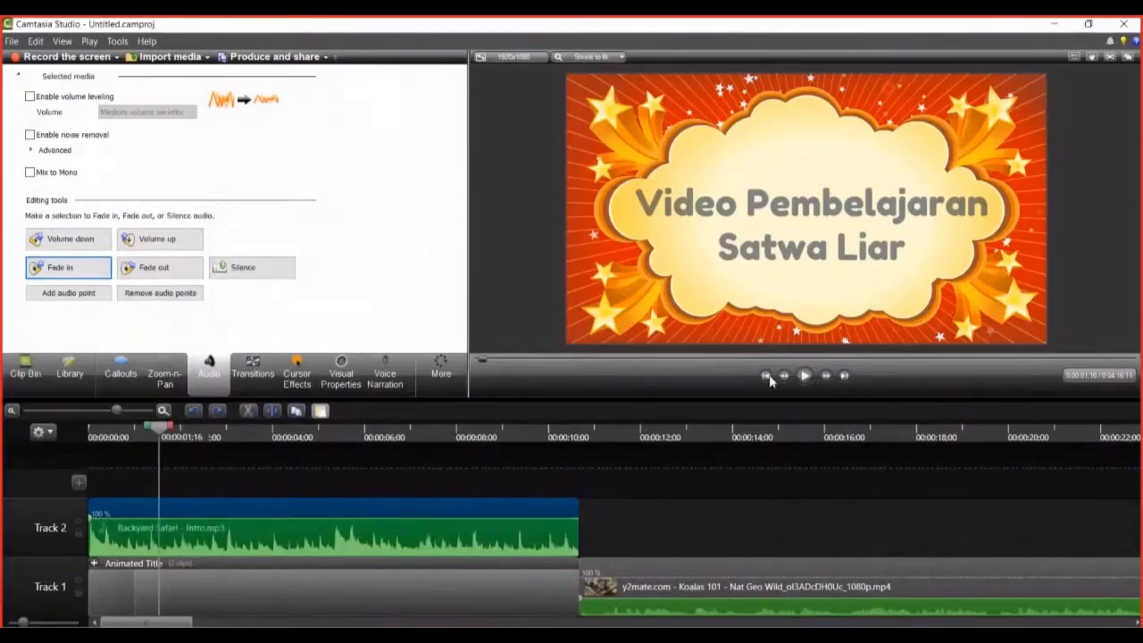
- Return to the media library and expand the Music - Bare Knuckles folder
{"action": "left_click", "coordinate": [79, 368]}
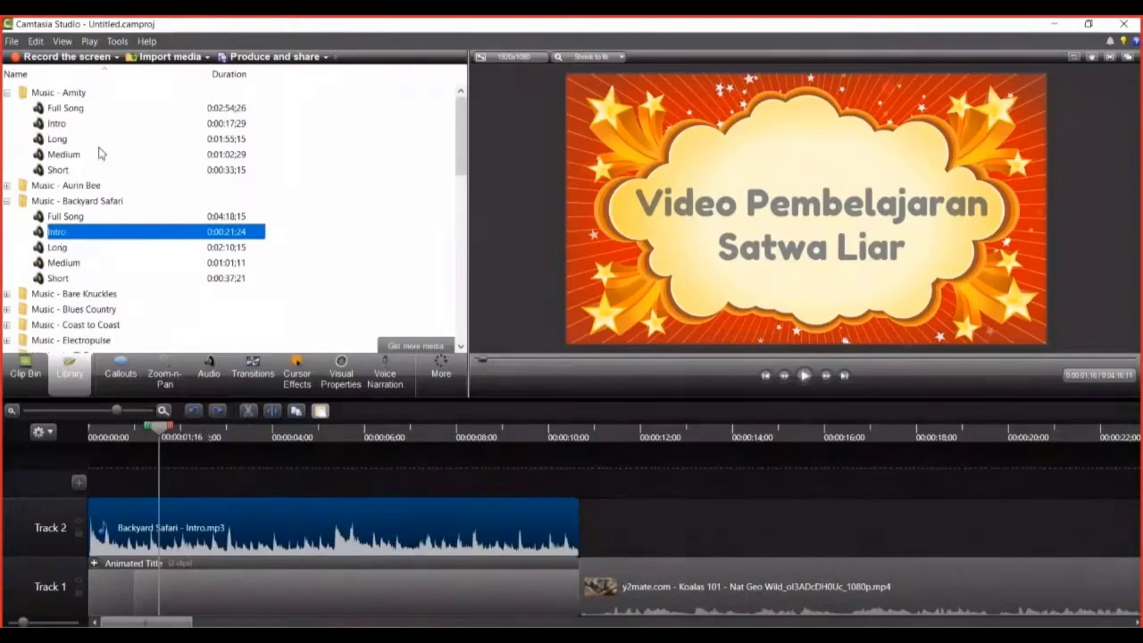
{"action": "scroll", "coordinate": [94, 188], "scroll_direction": "down", "scroll_amount": 1}
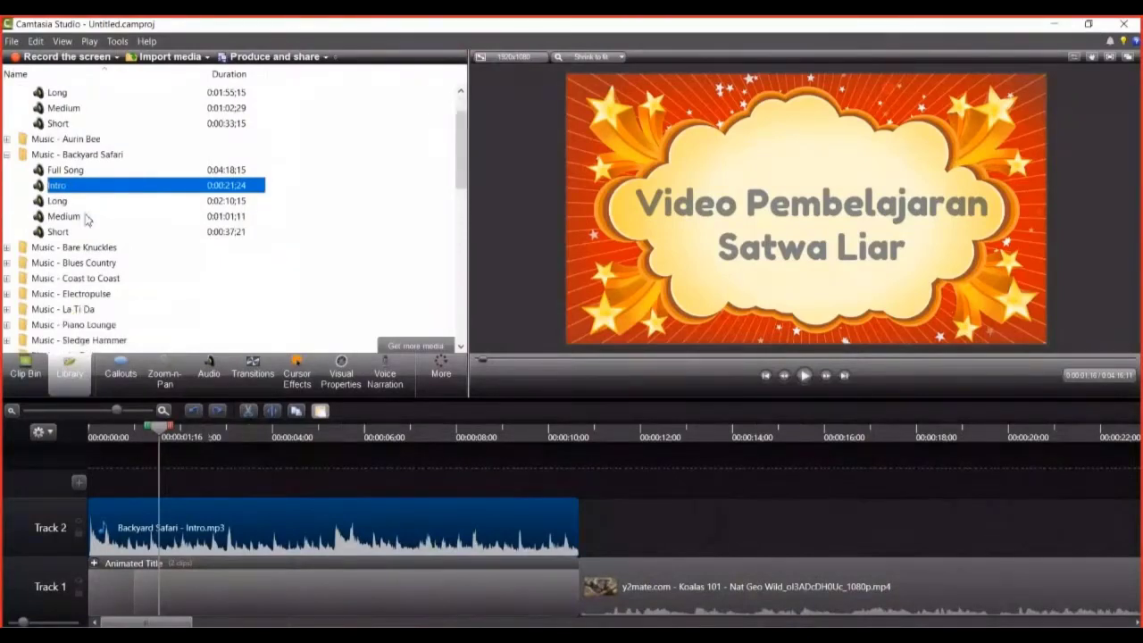
{"action": "left_click", "coordinate": [7, 250]}
{"action": "scroll", "coordinate": [82, 268], "scroll_direction": "down", "scroll_amount": 1}
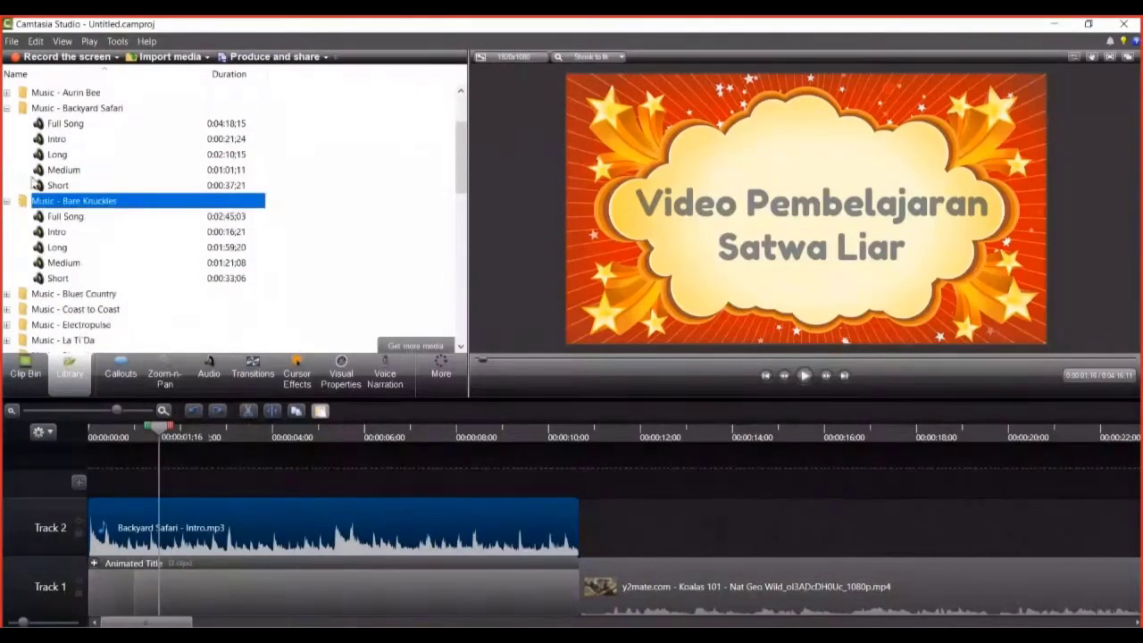
- Preview the Intro track of the Music - Bare Knuckles folder in the library
{"action": "scroll", "coordinate": [47, 246], "scroll_direction": "up", "scroll_amount": 1}
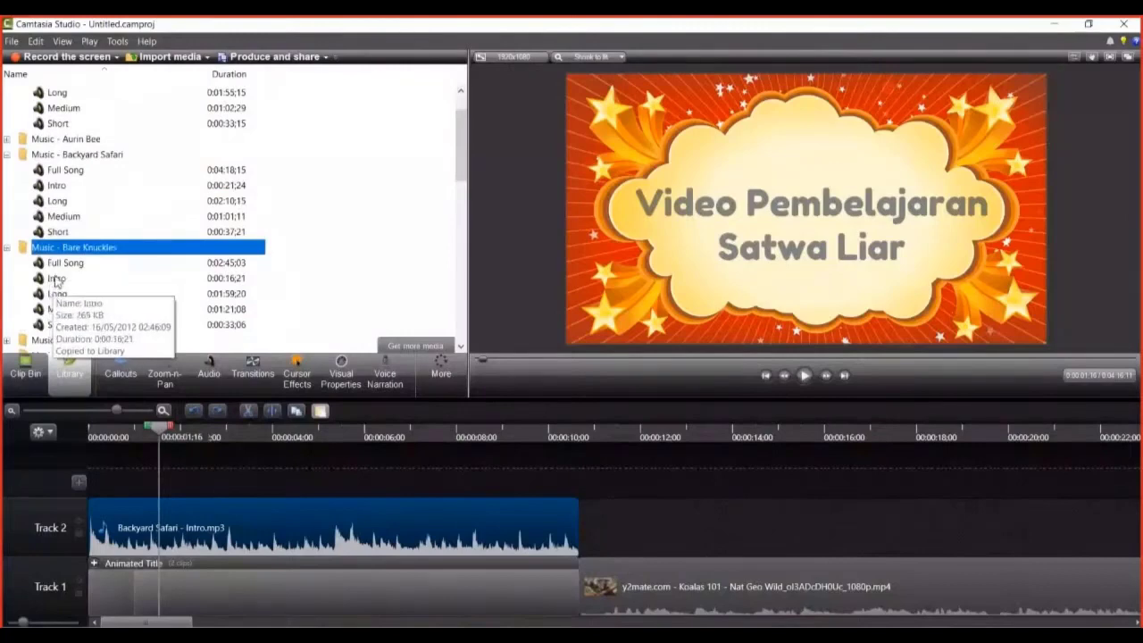
{"action": "double_click", "coordinate": [55, 279]}
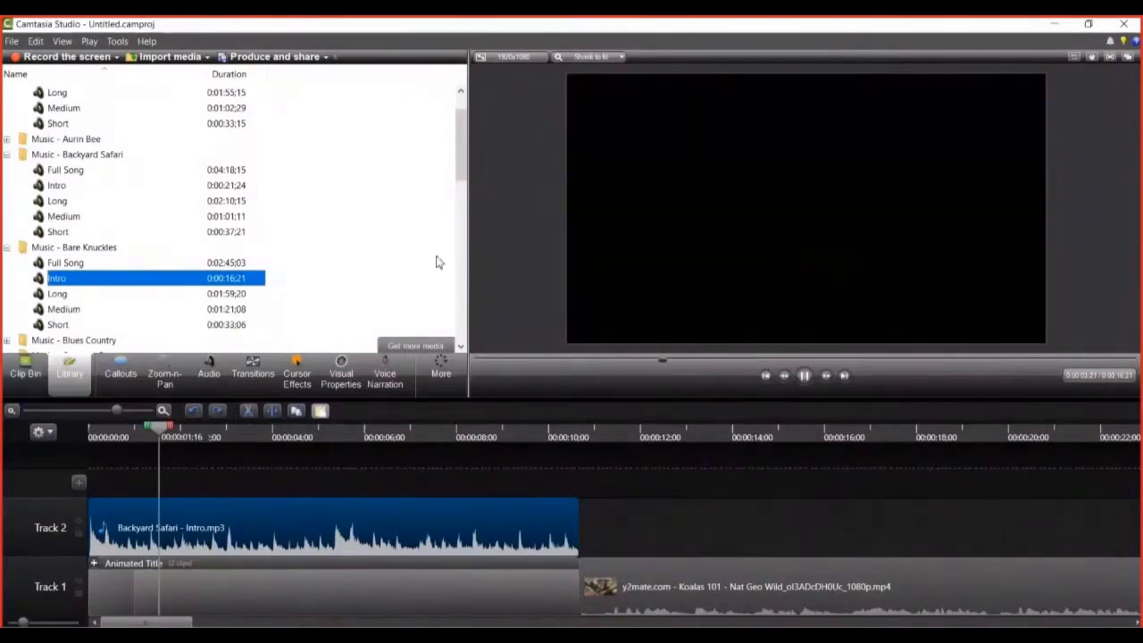
{"action": "left_click", "coordinate": [82, 264]}
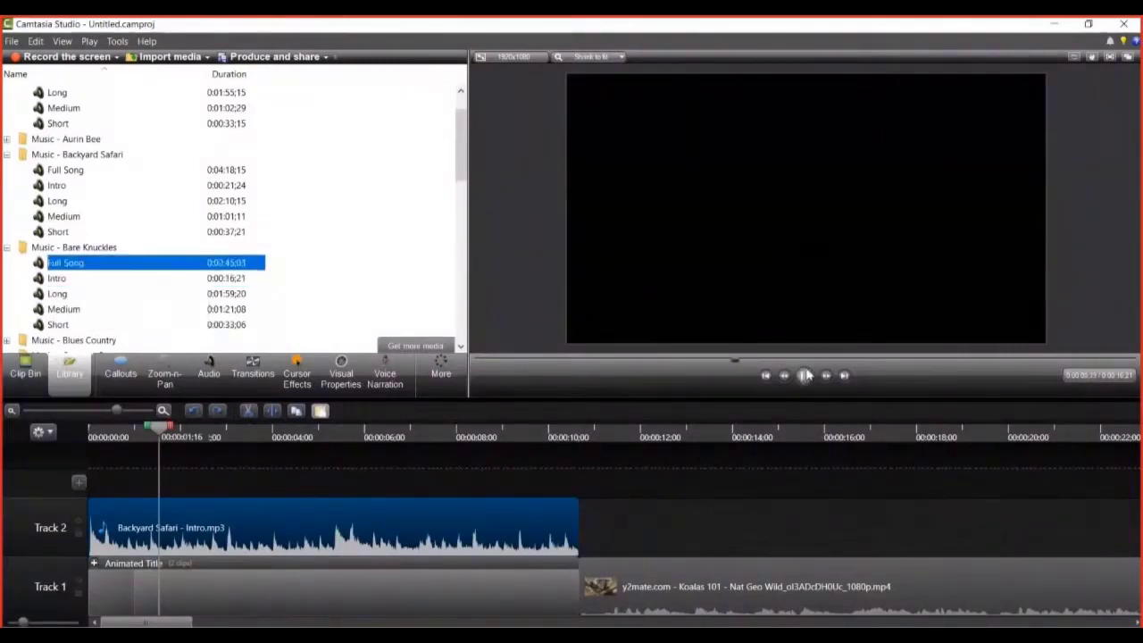
{"action": "scroll", "coordinate": [75, 268], "scroll_direction": "down", "scroll_amount": 2}
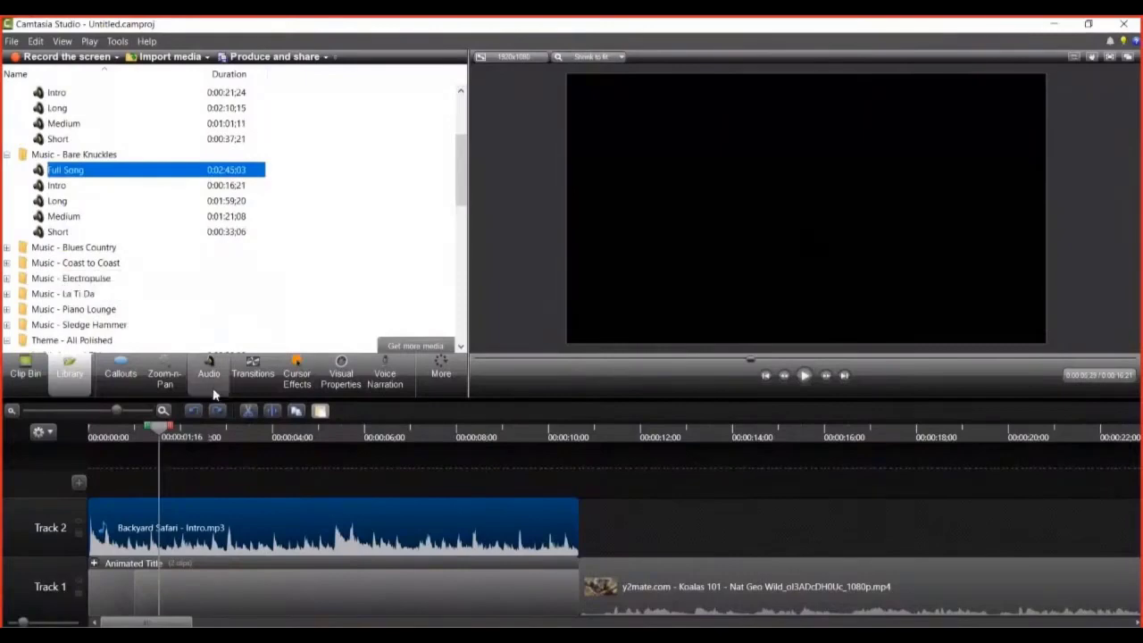
- Replace the music clip on Track 2 with a fresh, full-length Backyard Safari Intro from the library, starting at the timeline start
{"action": "left_click", "coordinate": [305, 538]}
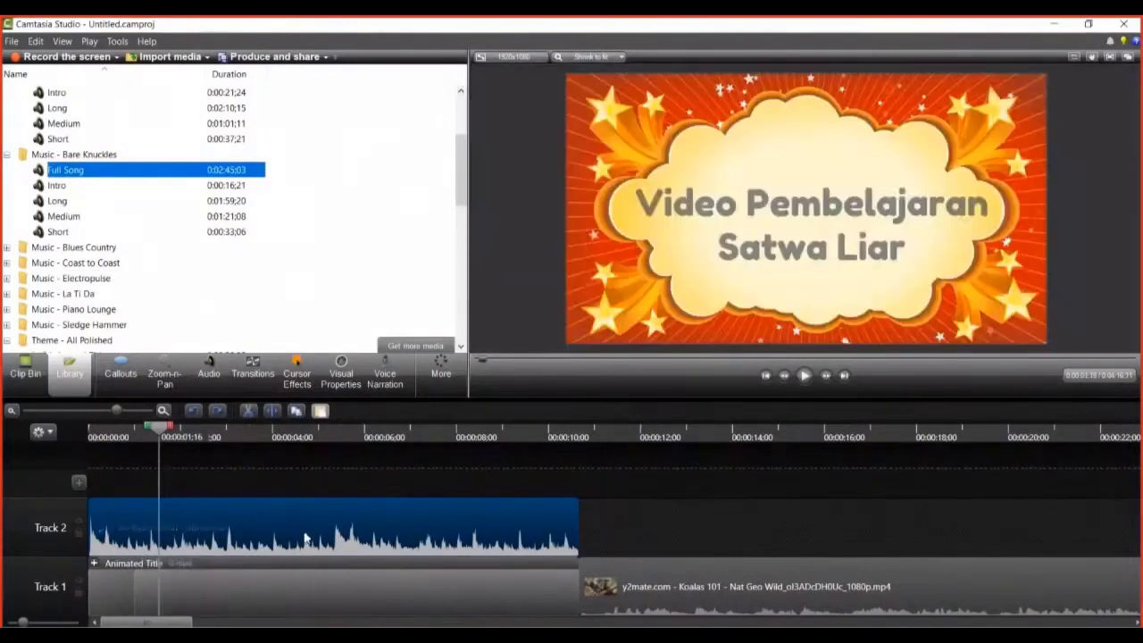
{"action": "key", "text": "Delete"}
{"action": "scroll", "coordinate": [176, 290], "scroll_direction": "up", "scroll_amount": 3}
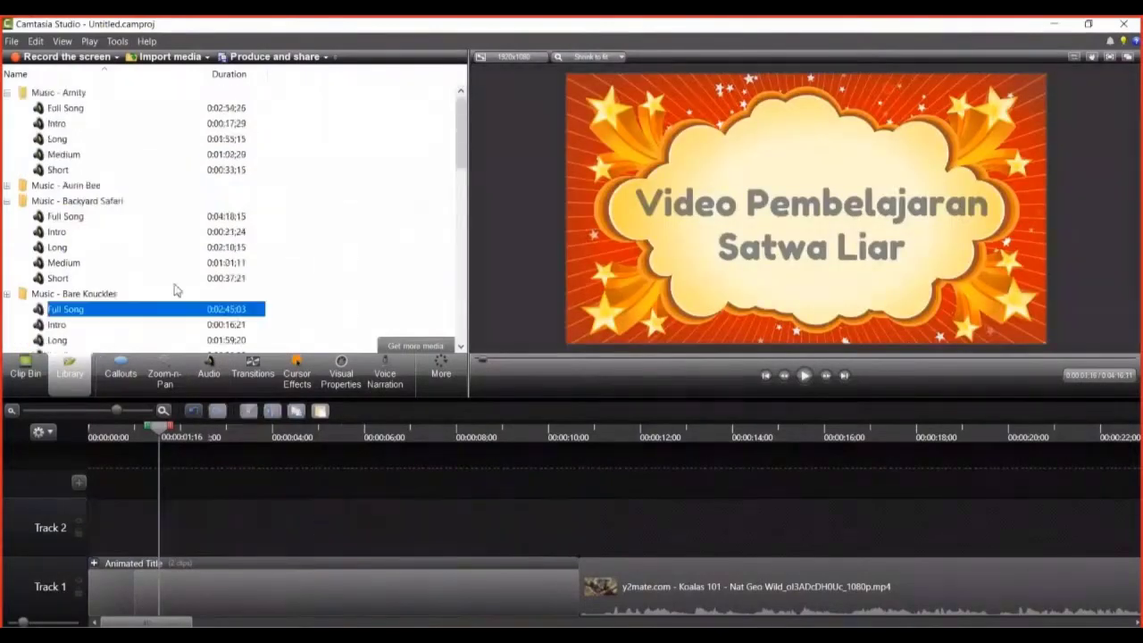
{"action": "left_click", "coordinate": [62, 234]}
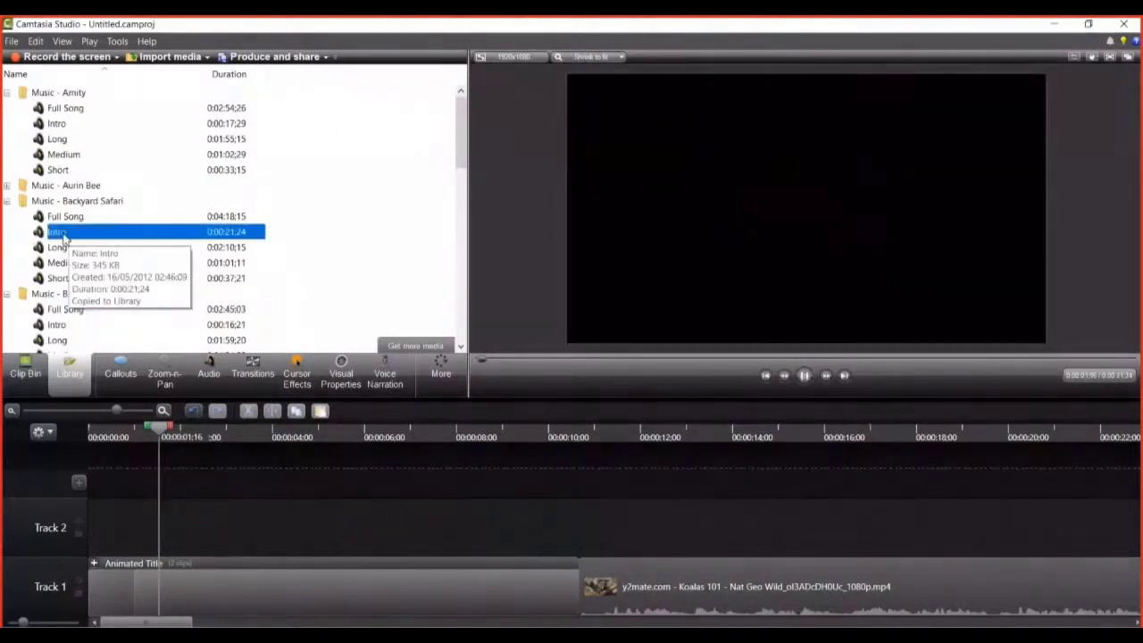
{"action": "left_click", "coordinate": [805, 376]}
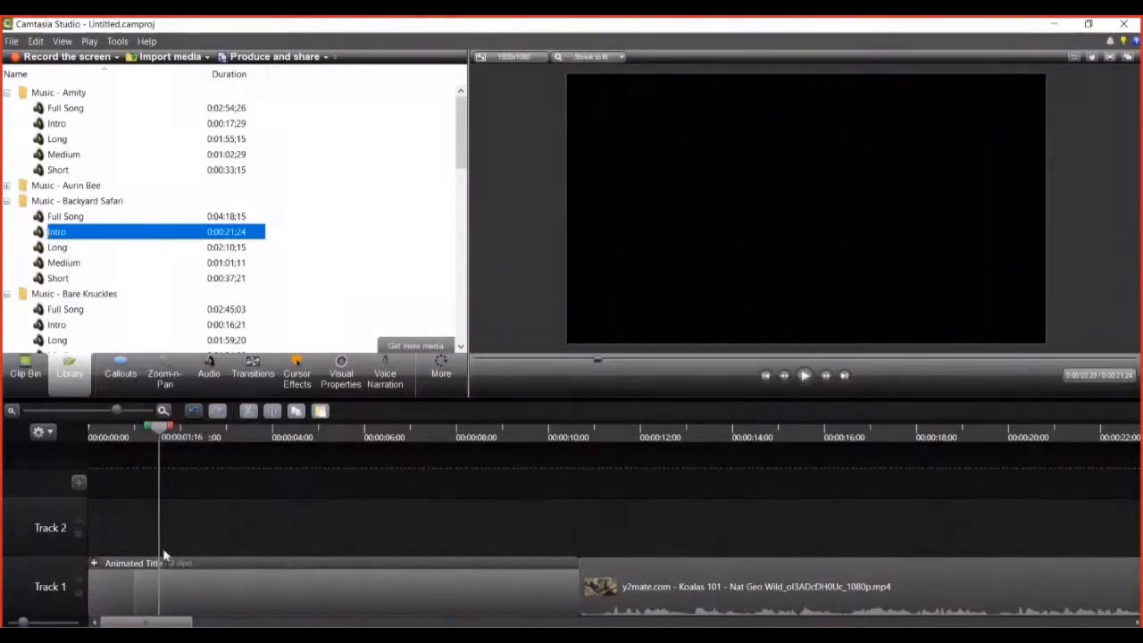
{"action": "left_click_drag", "start_coordinate": [163, 555], "coordinate": [166, 536]}
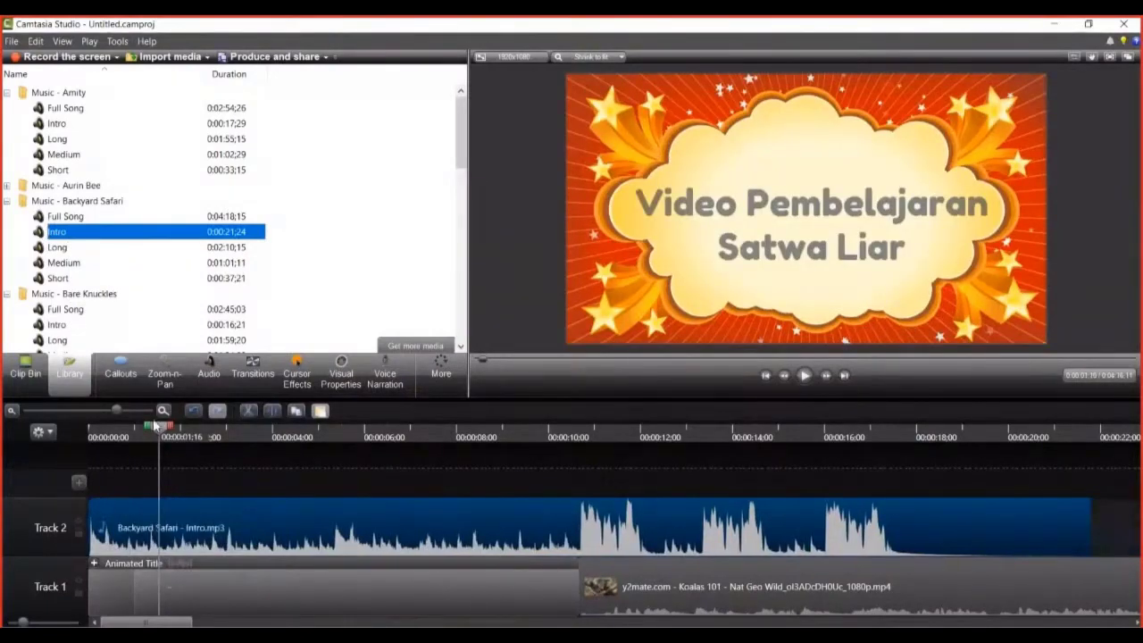
- Play the title with its music from the start, and play the Koalas clip from 0:00:11;24 to hear the overlapping audio
{"action": "left_click_drag", "start_coordinate": [156, 427], "coordinate": [78, 465]}
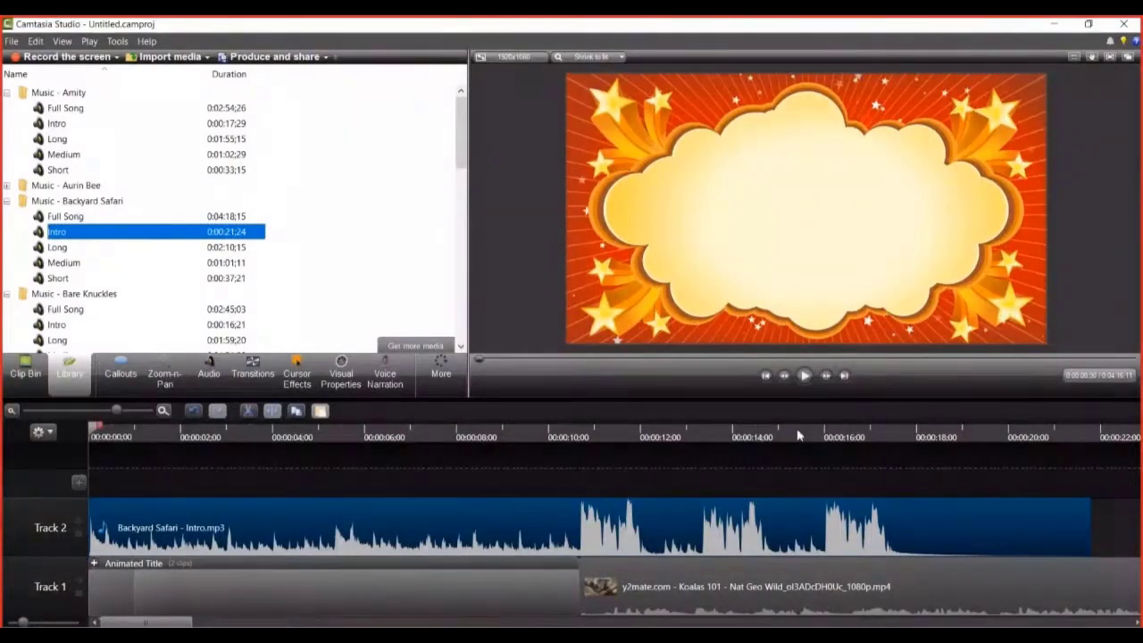
{"action": "left_click", "coordinate": [803, 376]}
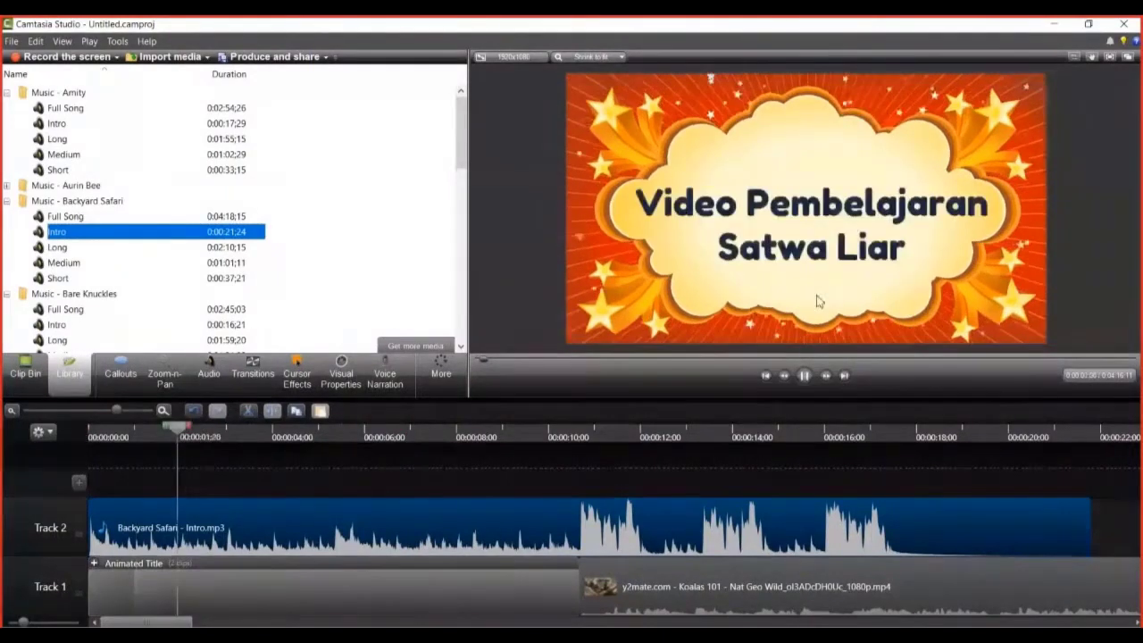
{"action": "left_click", "coordinate": [805, 378]}
{"action": "left_click_drag", "start_coordinate": [400, 434], "coordinate": [633, 471]}
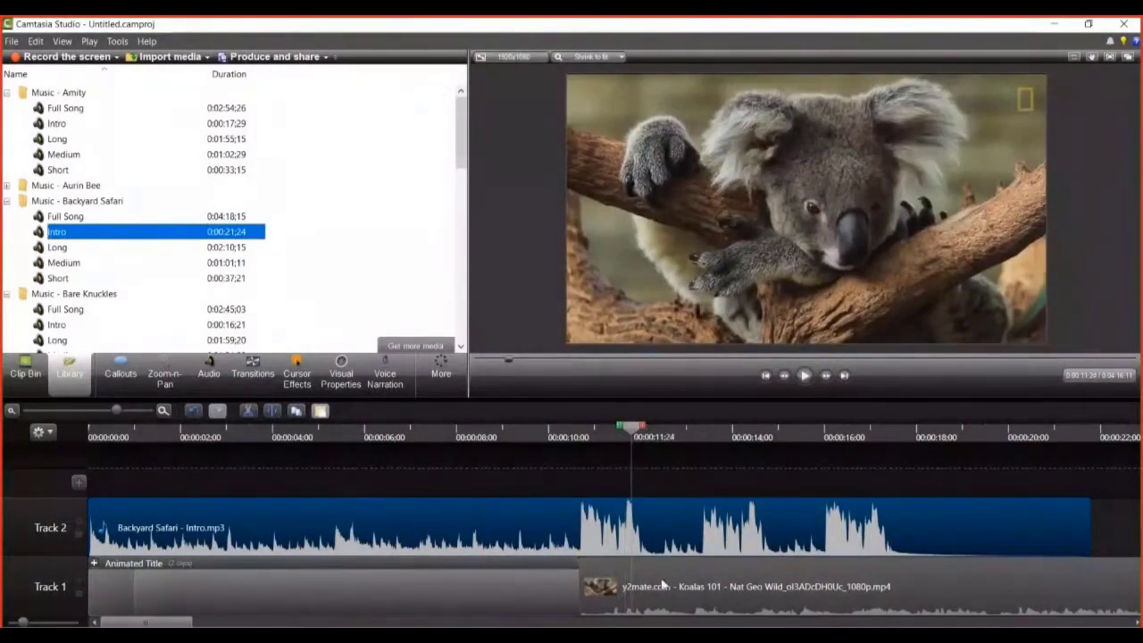
{"action": "left_click", "coordinate": [669, 586]}
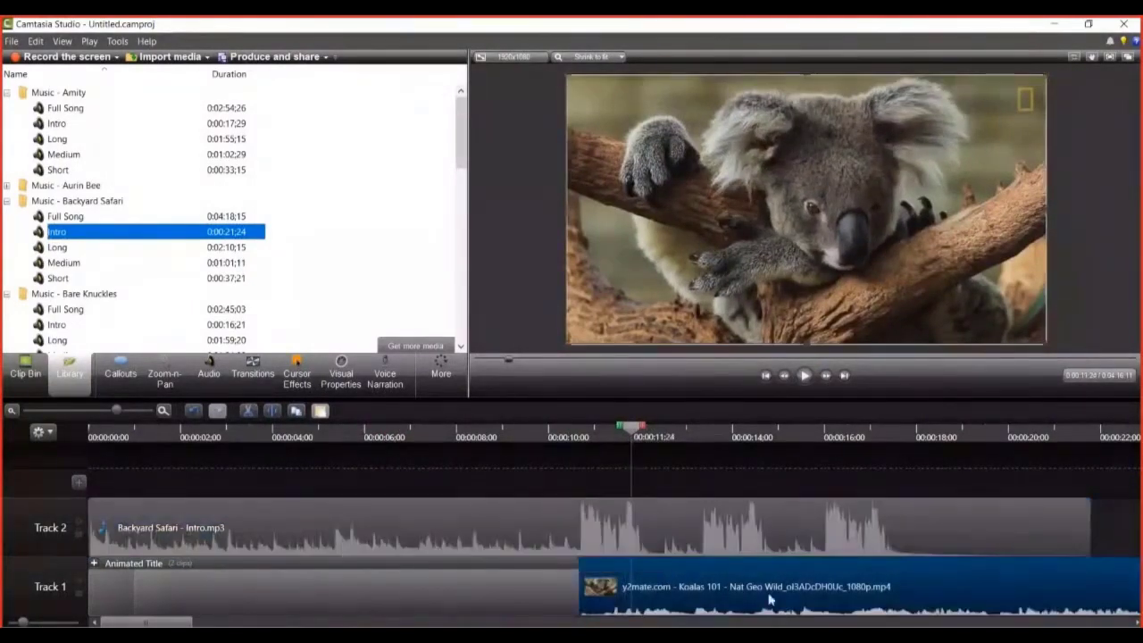
{"action": "left_click", "coordinate": [806, 378]}
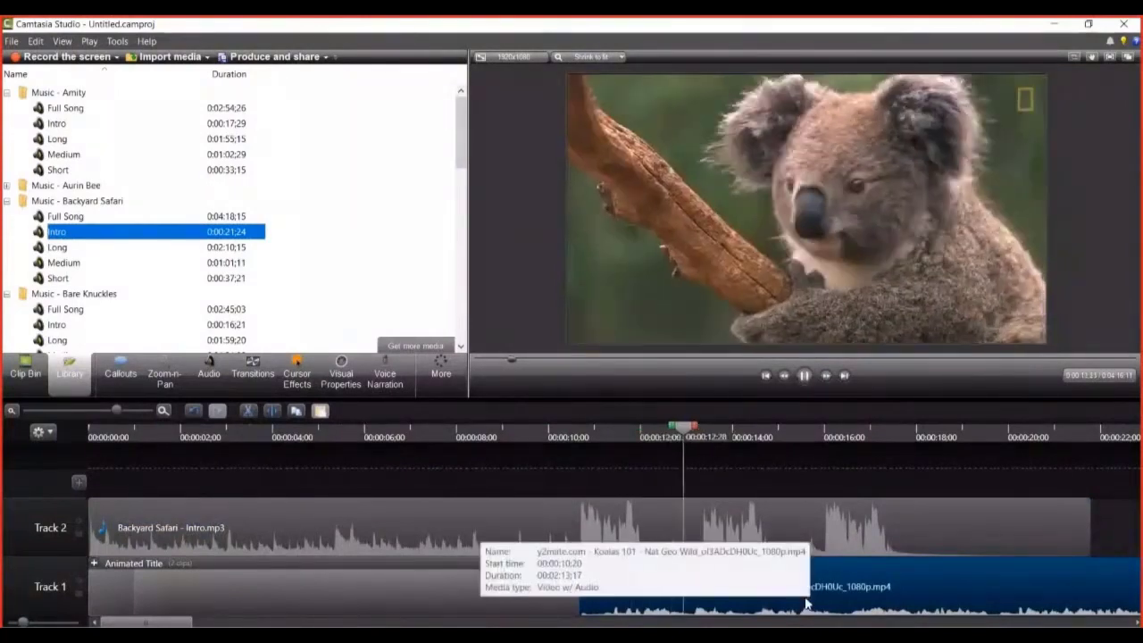
{"action": "left_click", "coordinate": [805, 376]}
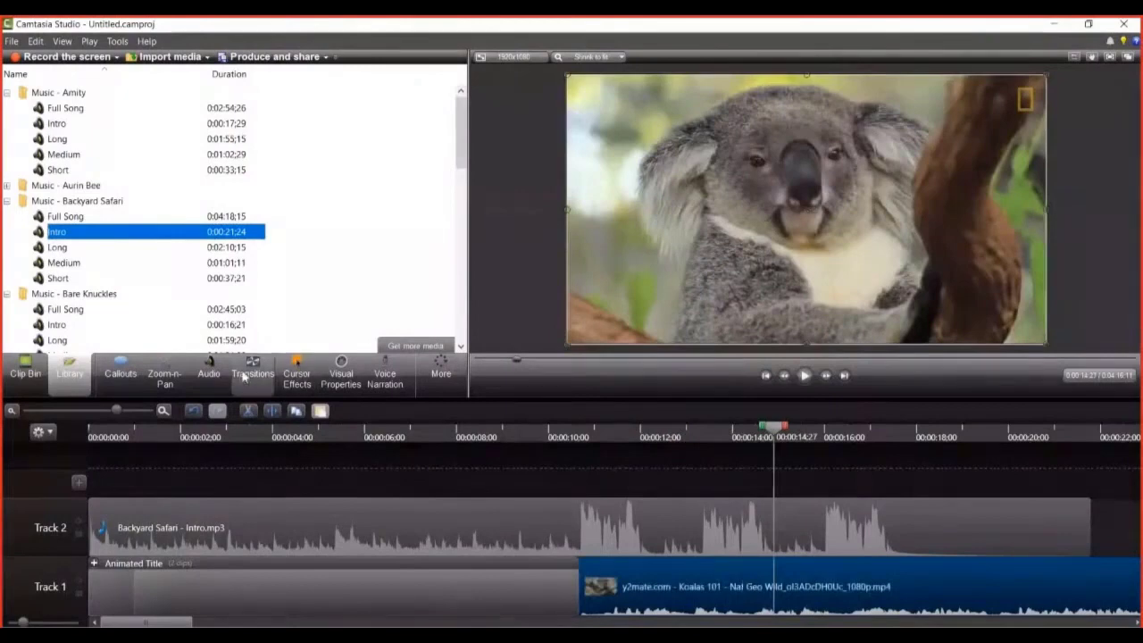
- Raise the Koalas clip's audio volume on Track 1 to 100% and play the clip to hear it against the music
{"action": "left_click", "coordinate": [213, 374]}
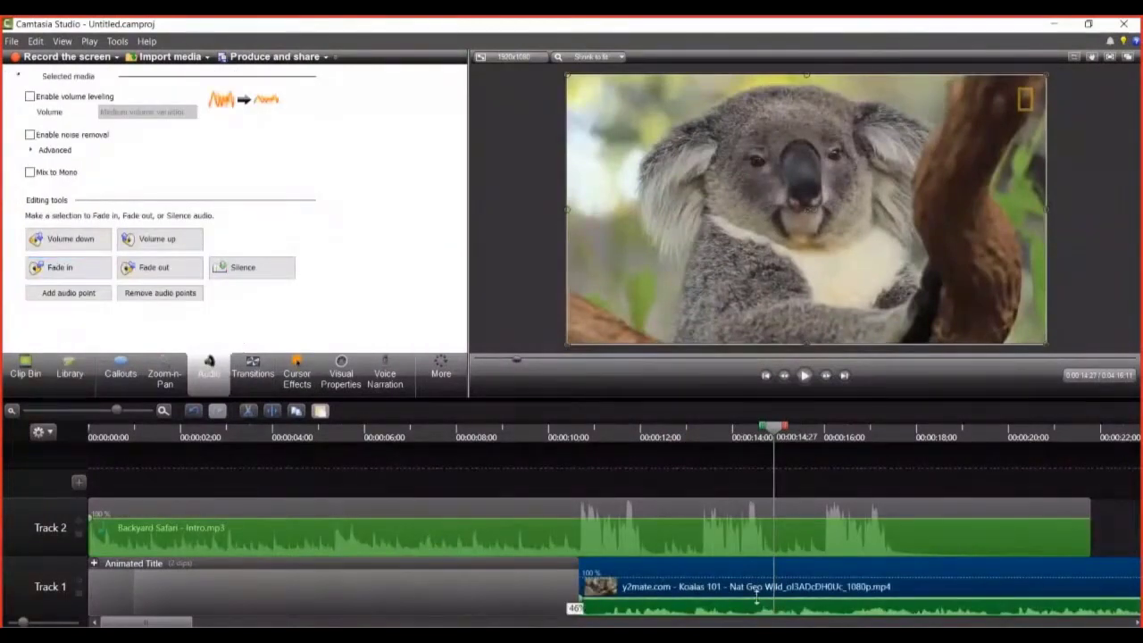
{"action": "left_click_drag", "start_coordinate": [761, 572], "coordinate": [766, 581]}
{"action": "key", "text": "space"}
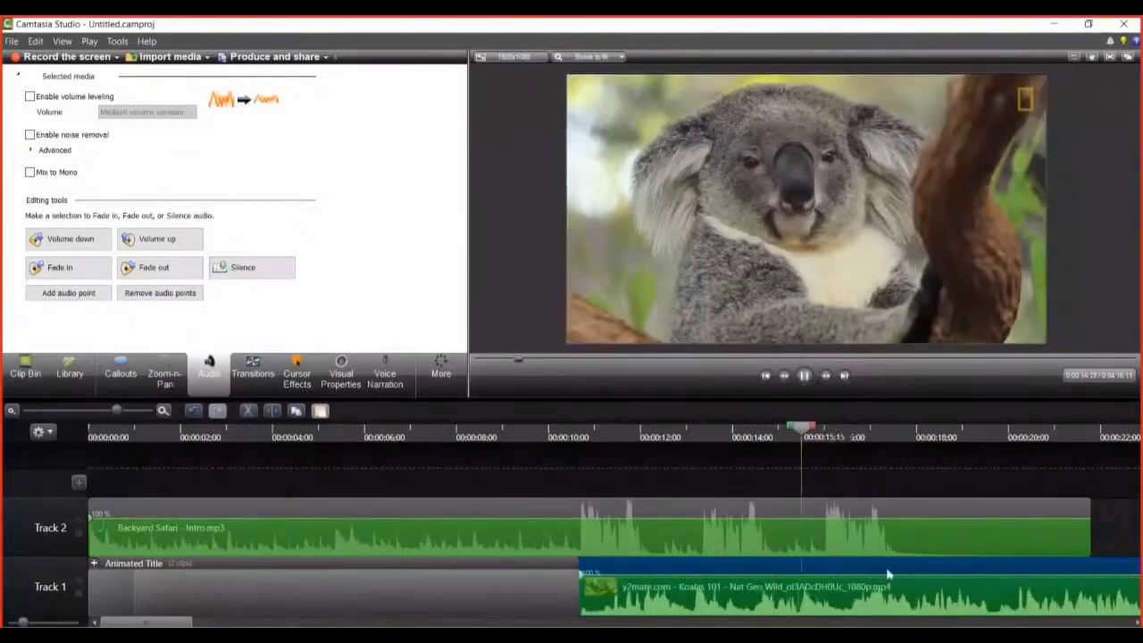
{"action": "left_click", "coordinate": [805, 376]}
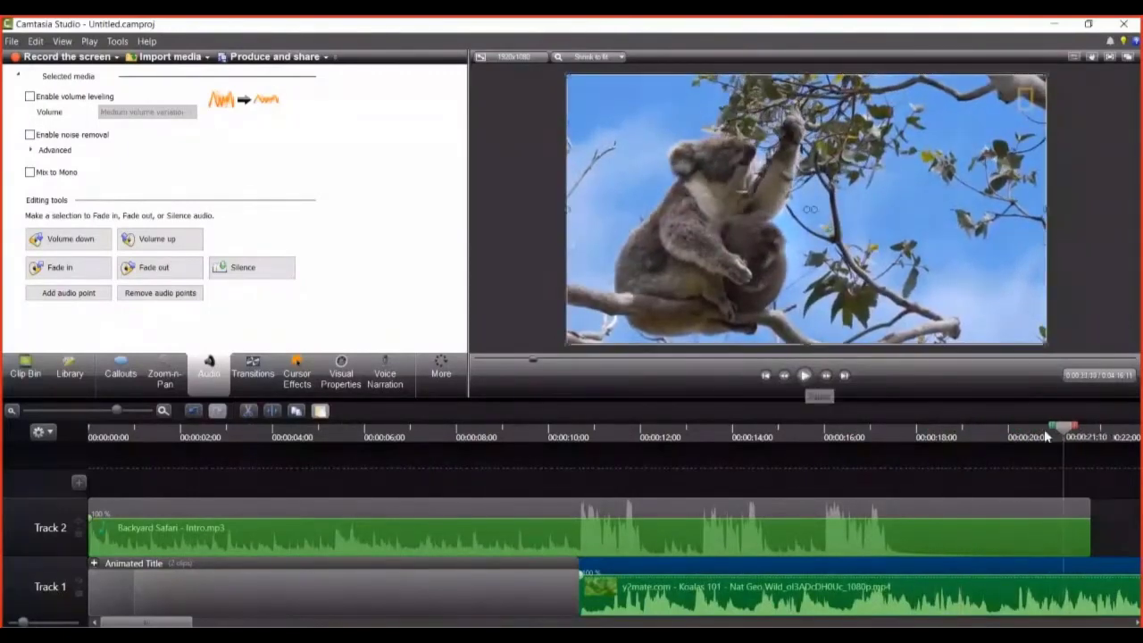
- Split the Backyard Safari music on Track 2 at 0:00:10;20, where the Koalas clip begins, and delete the part after the cut
{"action": "left_click_drag", "start_coordinate": [1080, 433], "coordinate": [577, 483]}
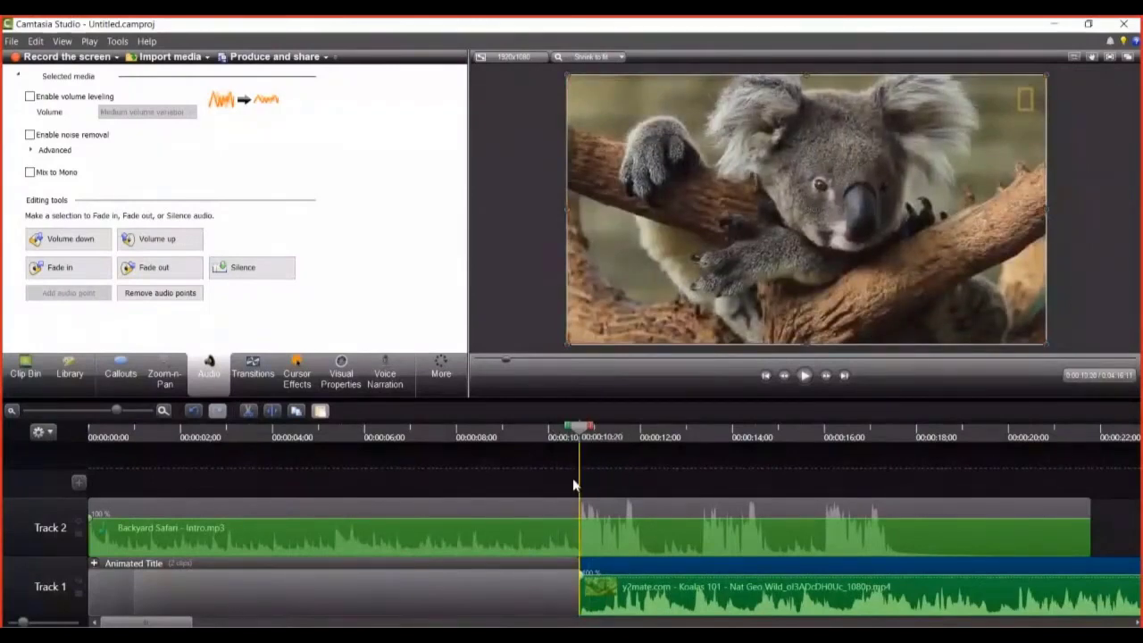
{"action": "left_click", "coordinate": [629, 538]}
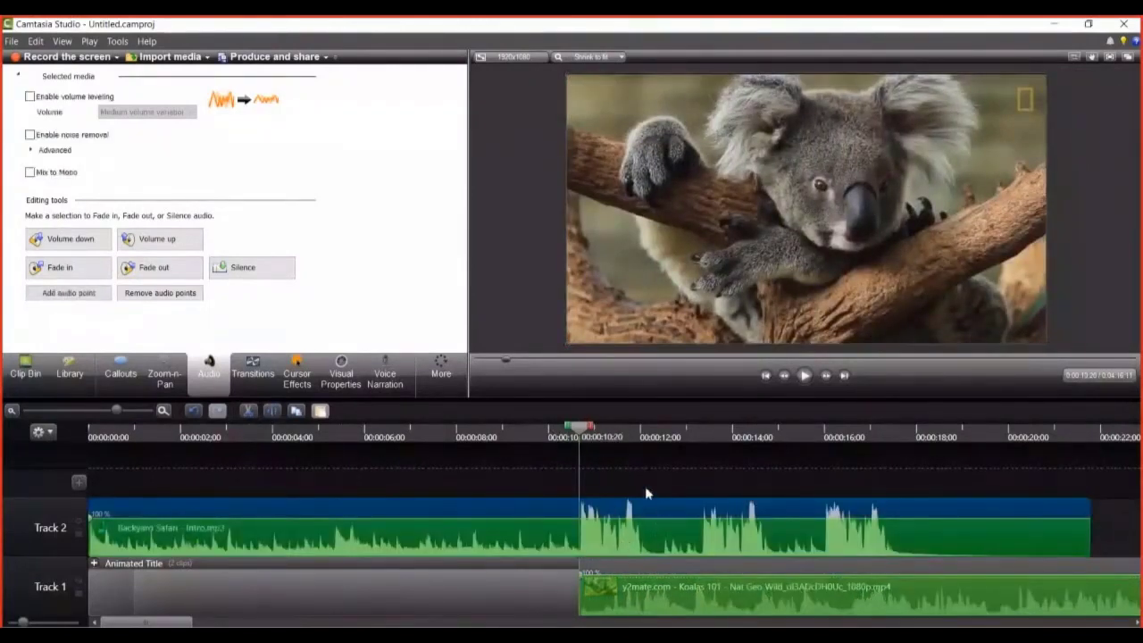
{"action": "left_click", "coordinate": [274, 411]}
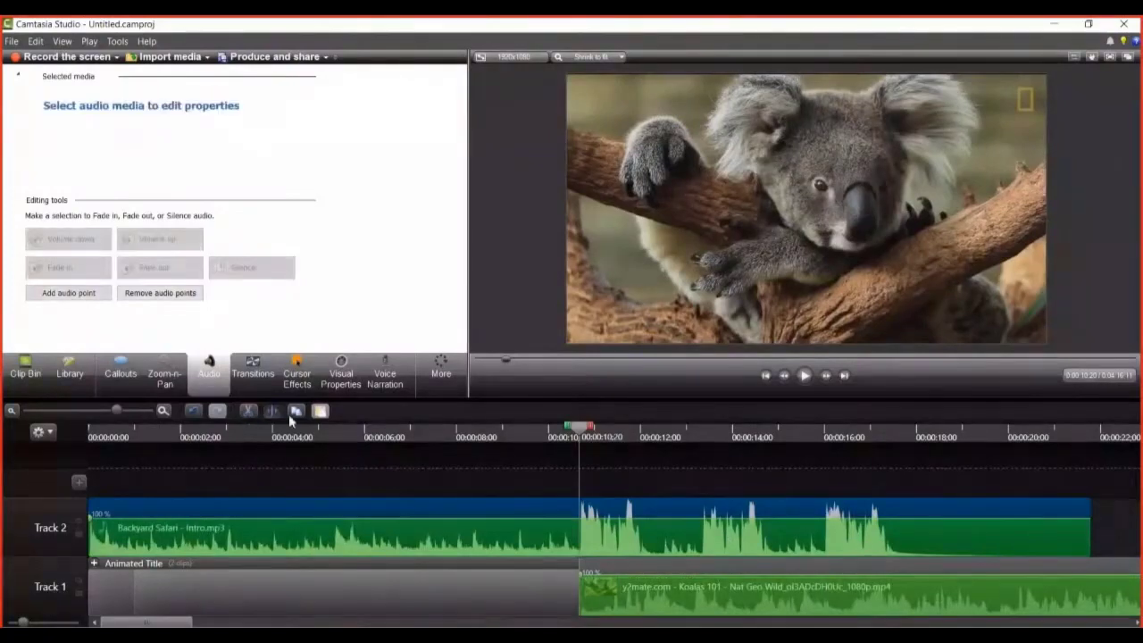
{"action": "left_click", "coordinate": [746, 516]}
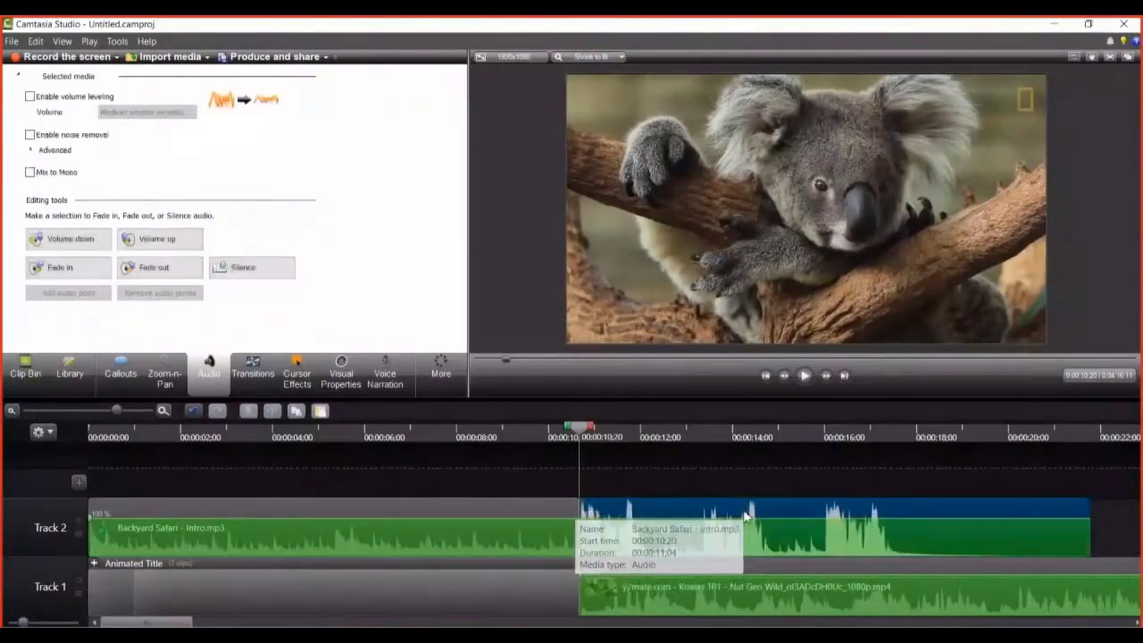
{"action": "key", "text": "Delete"}
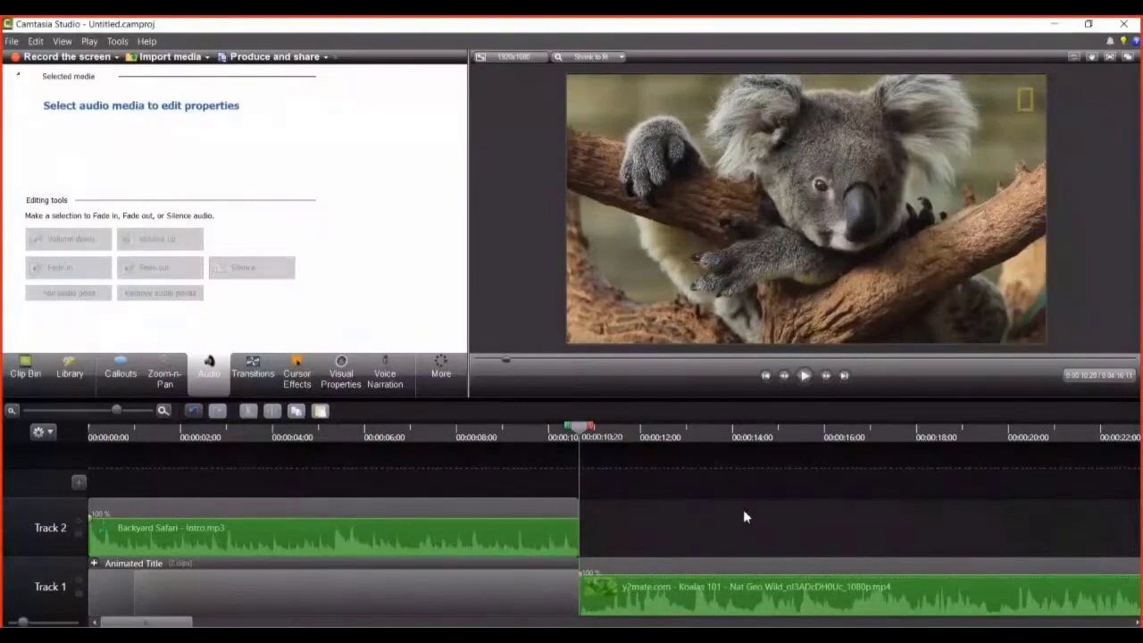
- Play from 0:00:09;19 across the end of the title music into the Koalas clip to check the changeover
{"action": "left_click_drag", "start_coordinate": [582, 429], "coordinate": [534, 428]}
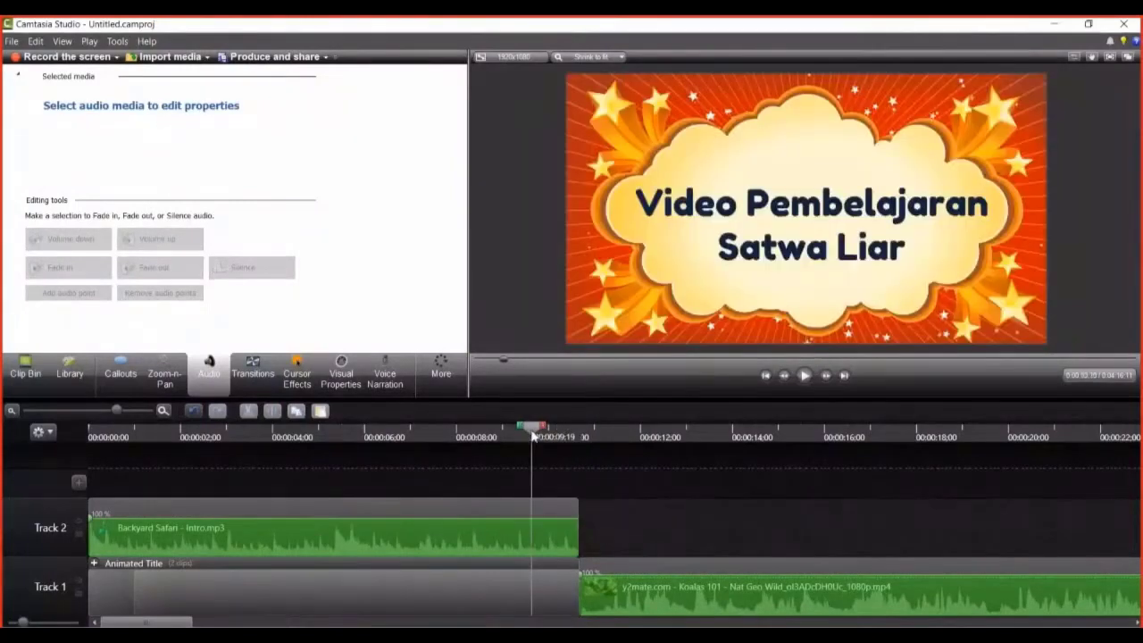
{"action": "left_click", "coordinate": [804, 375]}
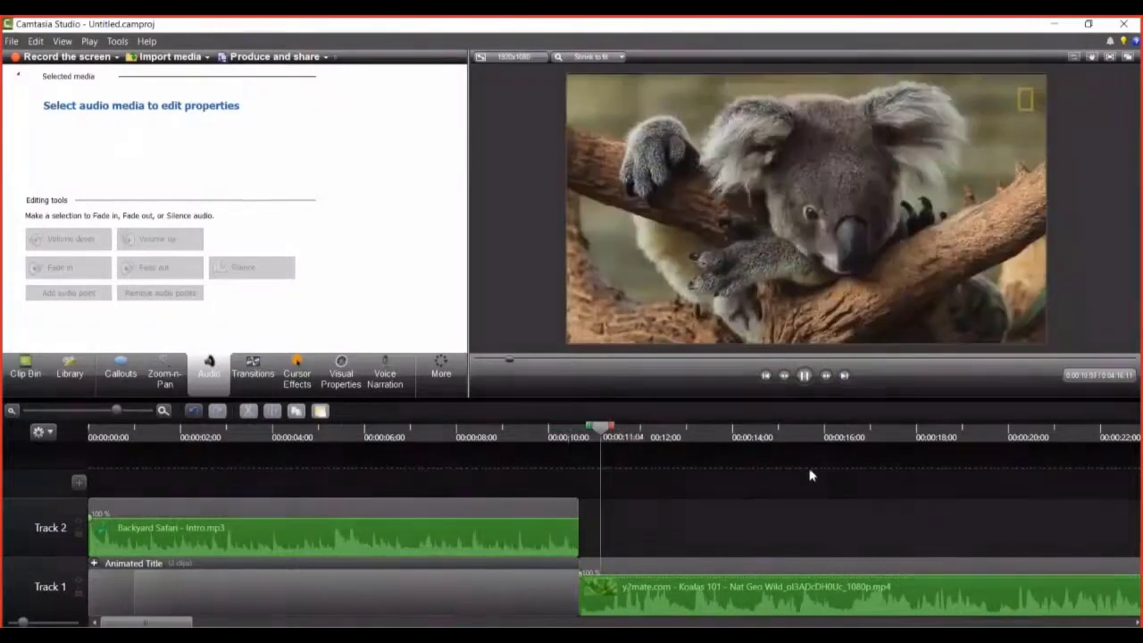
{"action": "left_click", "coordinate": [804, 375]}
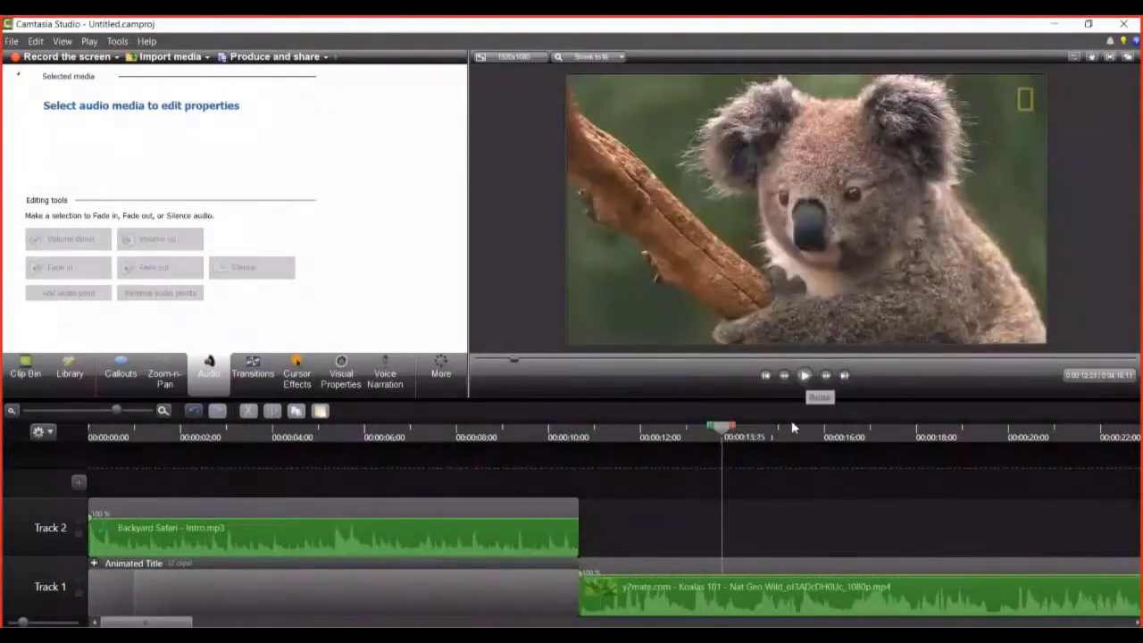
- Return the playhead to 0:00:01;16 and select the Backyard Safari music clip on Track 2 for audio editing
{"action": "left_click_drag", "start_coordinate": [734, 428], "coordinate": [398, 442]}
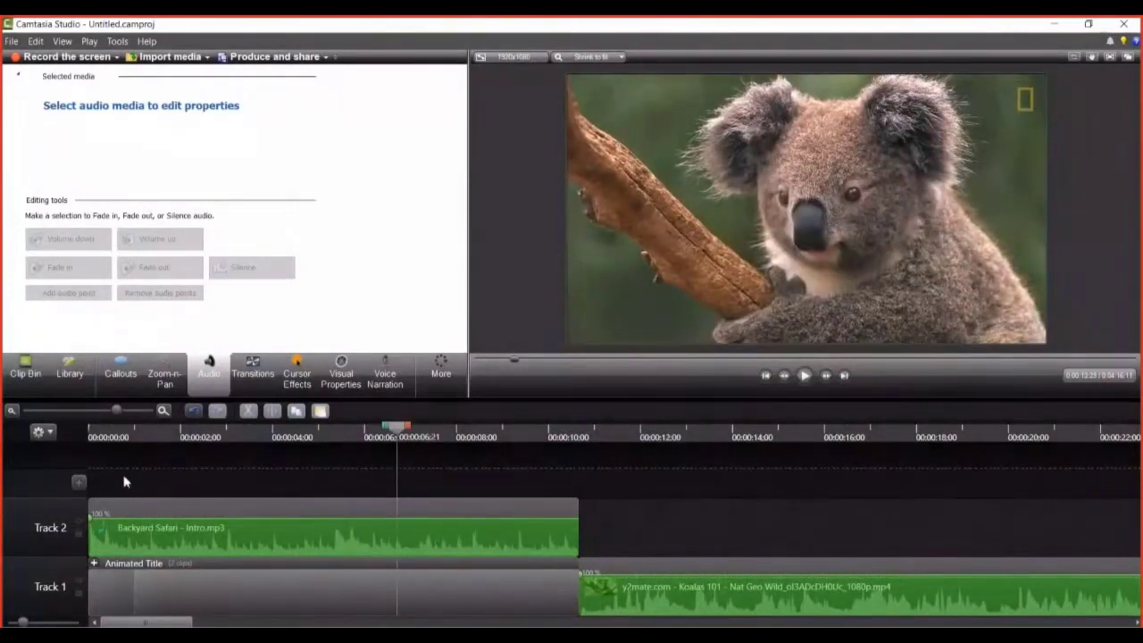
{"action": "left_click", "coordinate": [158, 483]}
{"action": "left_click", "coordinate": [244, 548]}
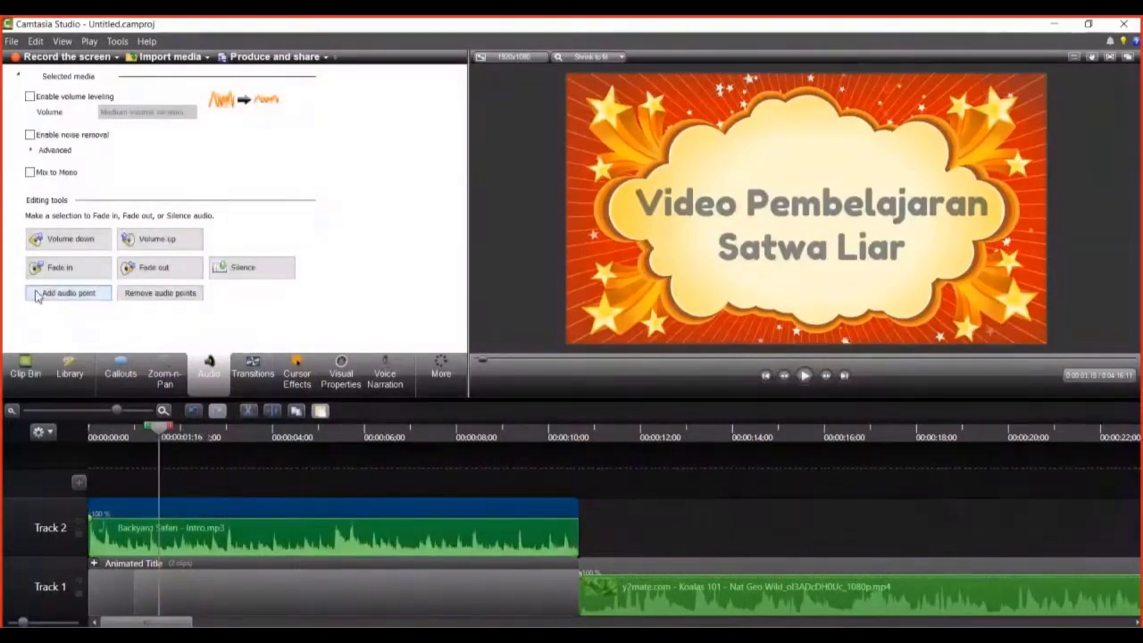
- Add a fade-in to the Backyard Safari - Intro.mp3 audio on Track 2 and play it from the start
{"action": "left_click", "coordinate": [80, 275]}
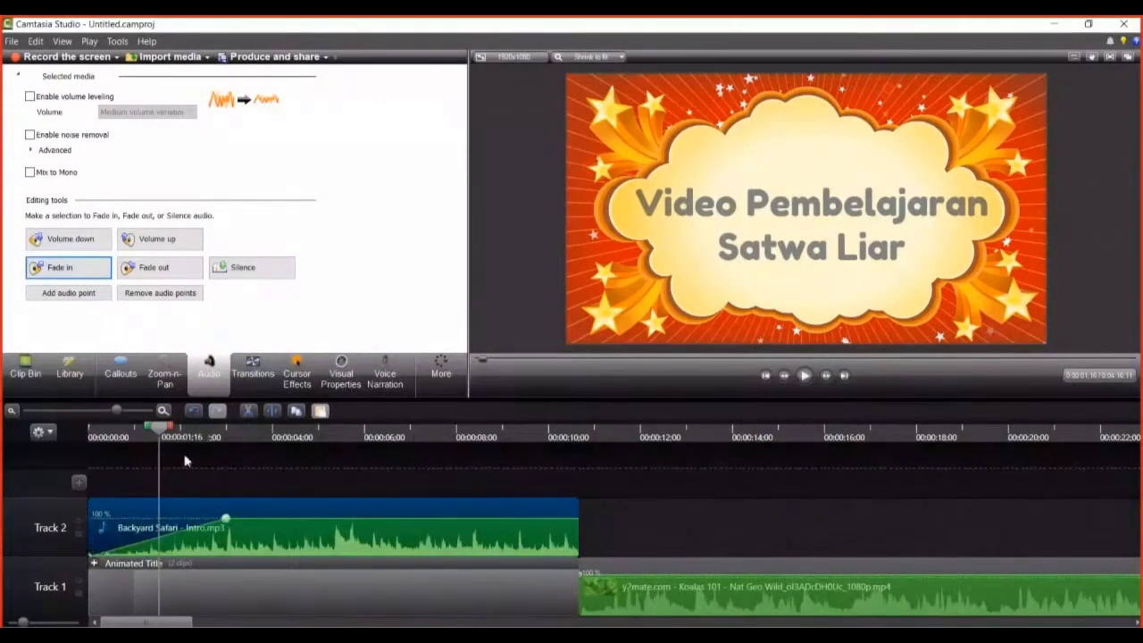
{"action": "left_click", "coordinate": [131, 434]}
{"action": "left_click", "coordinate": [89, 437]}
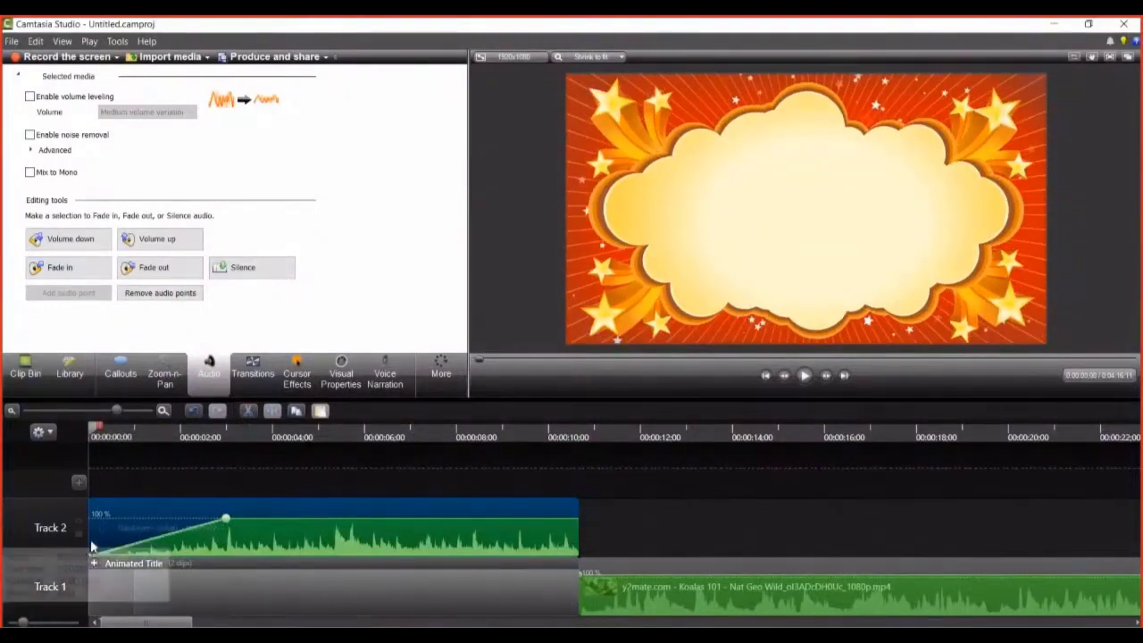
{"action": "left_click", "coordinate": [804, 376]}
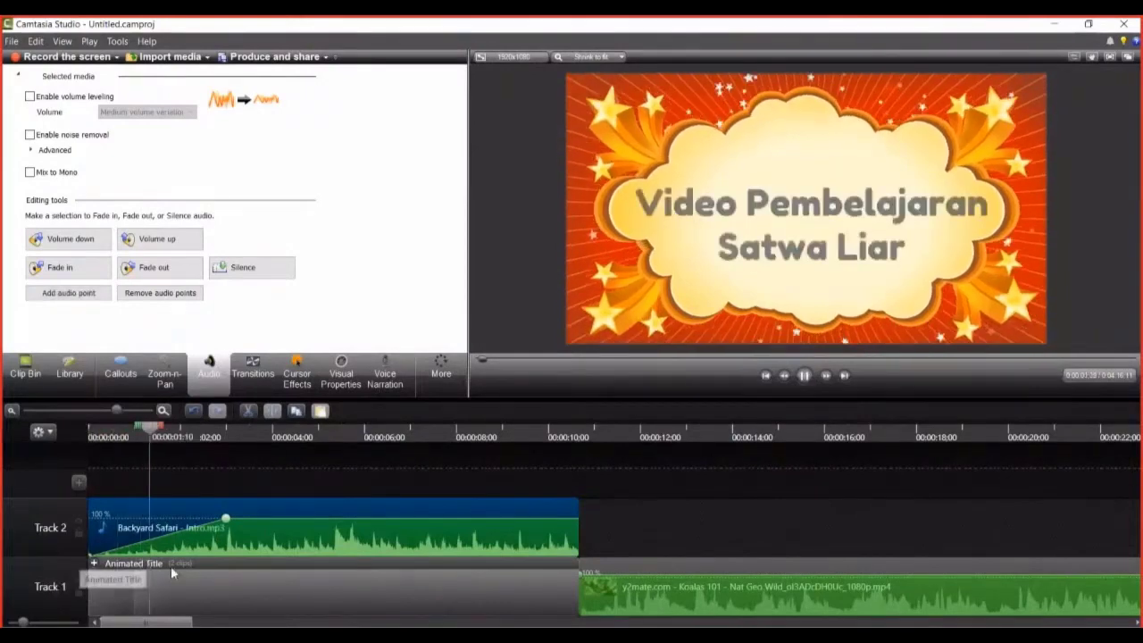
{"action": "left_click_drag", "start_coordinate": [200, 569], "coordinate": [284, 520]}
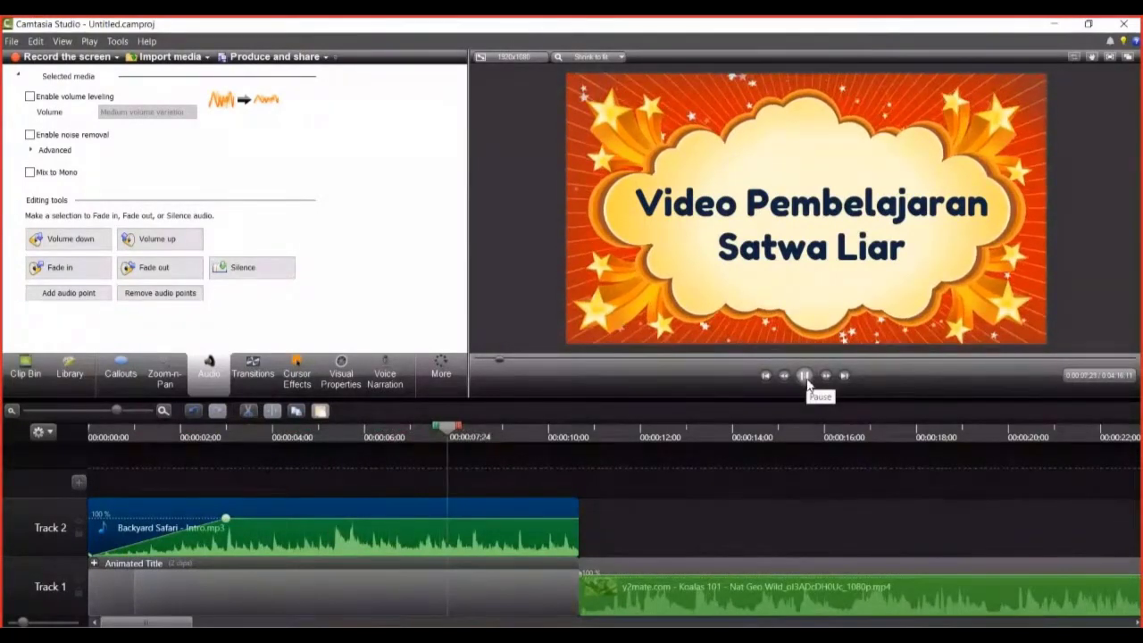
- Add a fade-out to the end of the Backyard Safari - Intro.mp3 audio and play the intro through into the Koalas video
{"action": "left_click", "coordinate": [564, 437]}
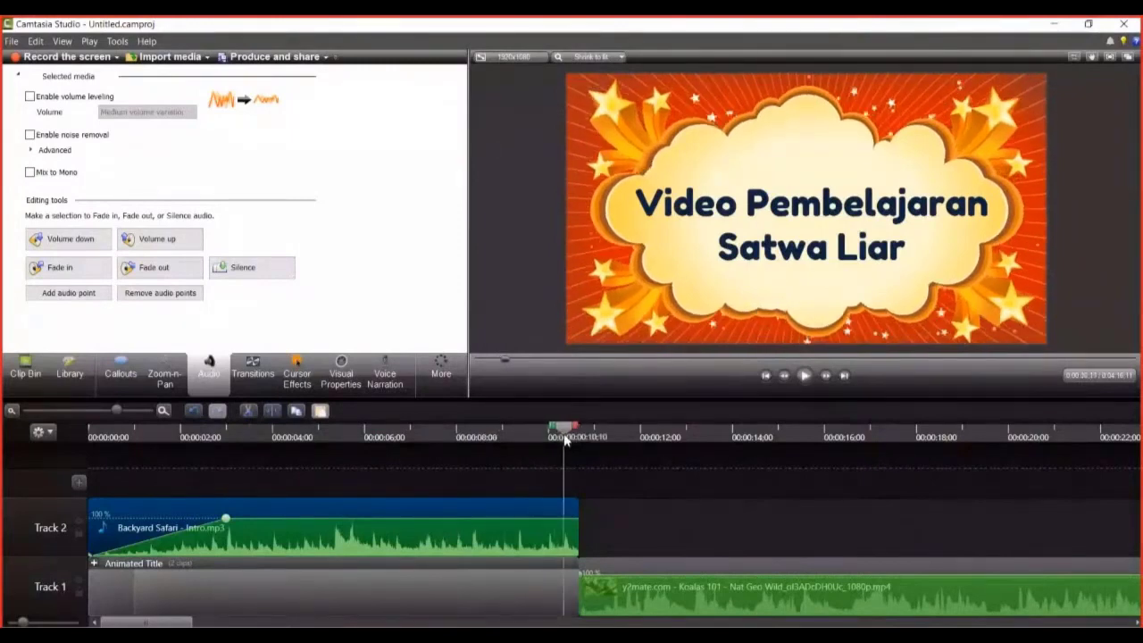
{"action": "left_click_drag", "start_coordinate": [564, 437], "coordinate": [490, 438]}
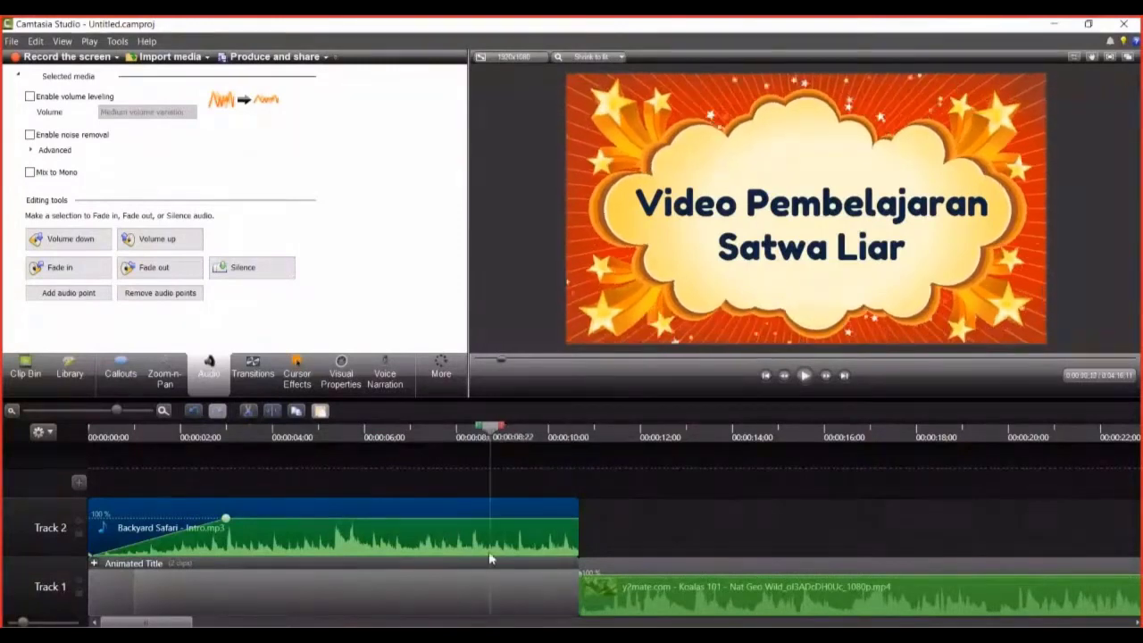
{"action": "left_click", "coordinate": [163, 275]}
{"action": "left_click_drag", "start_coordinate": [493, 433], "coordinate": [69, 504]}
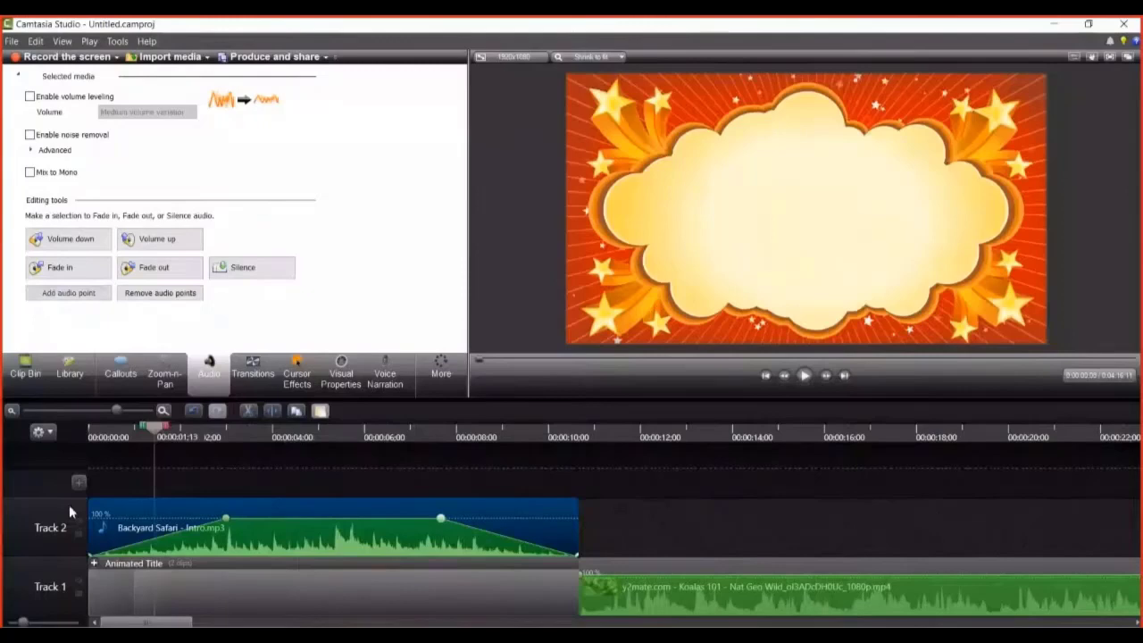
{"action": "left_click", "coordinate": [804, 375]}
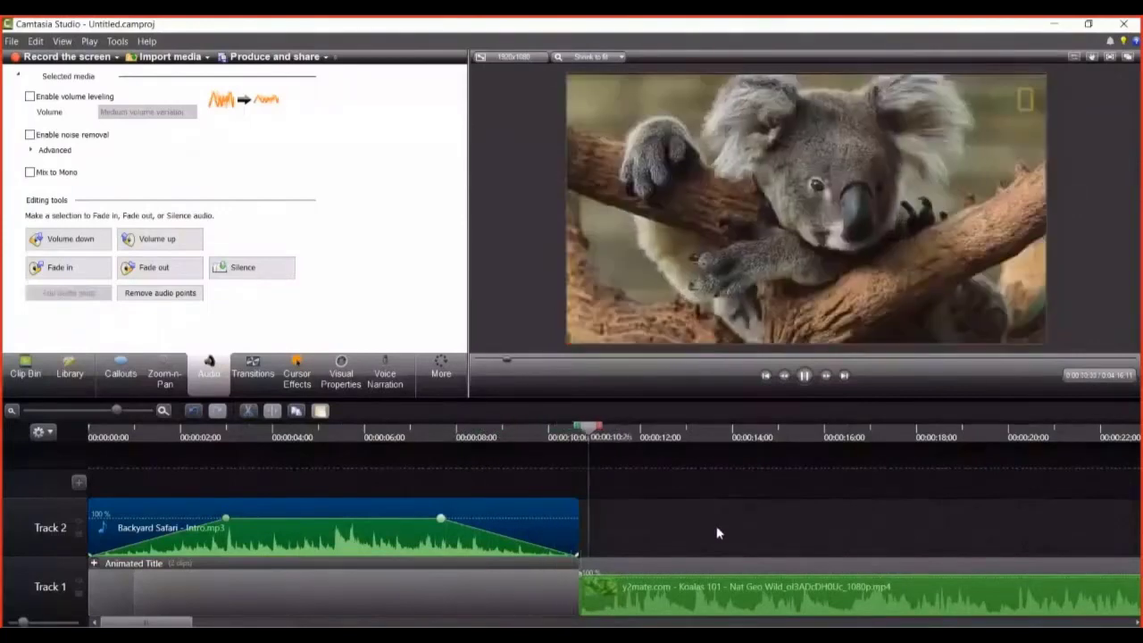
{"action": "left_click", "coordinate": [805, 376]}
{"action": "left_click_drag", "start_coordinate": [706, 430], "coordinate": [668, 435]}
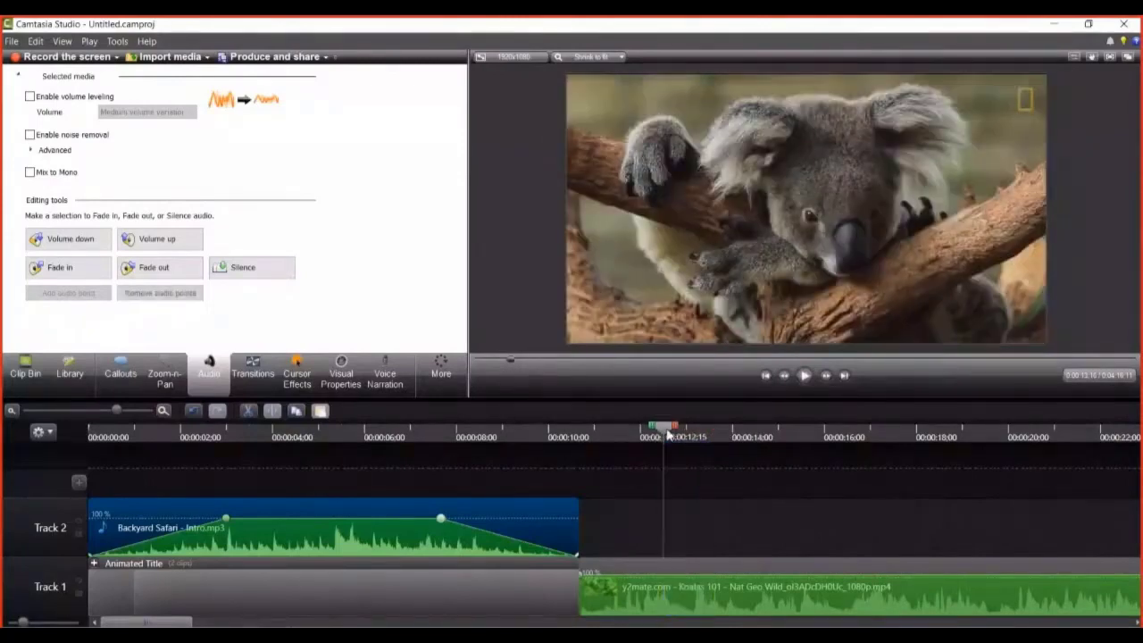
{"action": "left_click", "coordinate": [725, 490]}
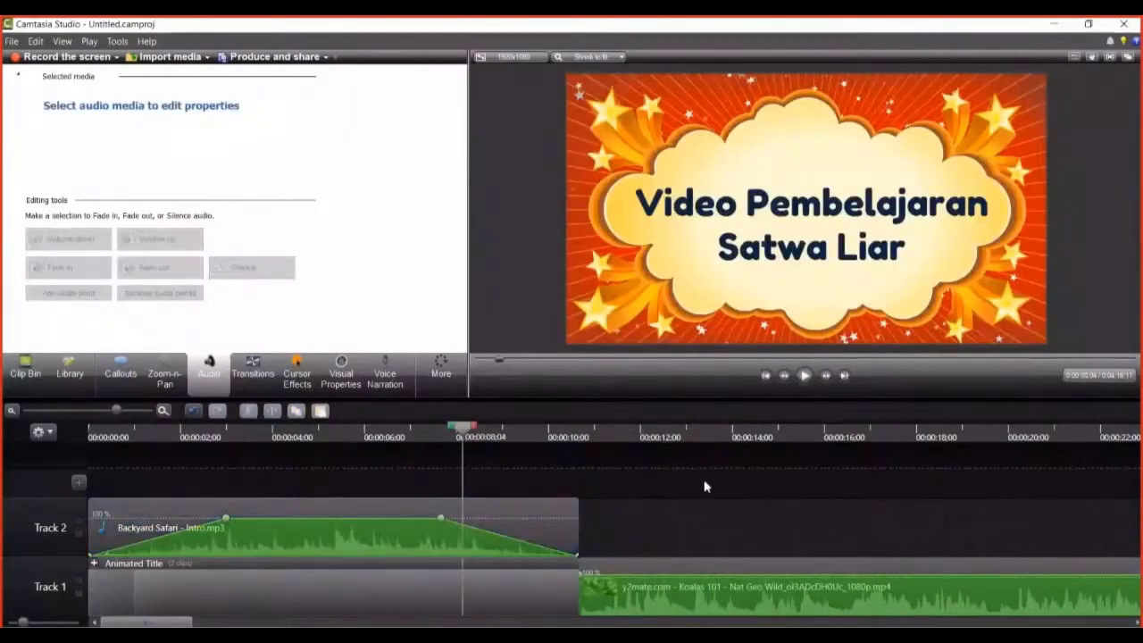
- Insert a new empty track below the track that holds the Koalas and Giraffes videos
{"action": "left_click_drag", "start_coordinate": [466, 436], "coordinate": [615, 439]}
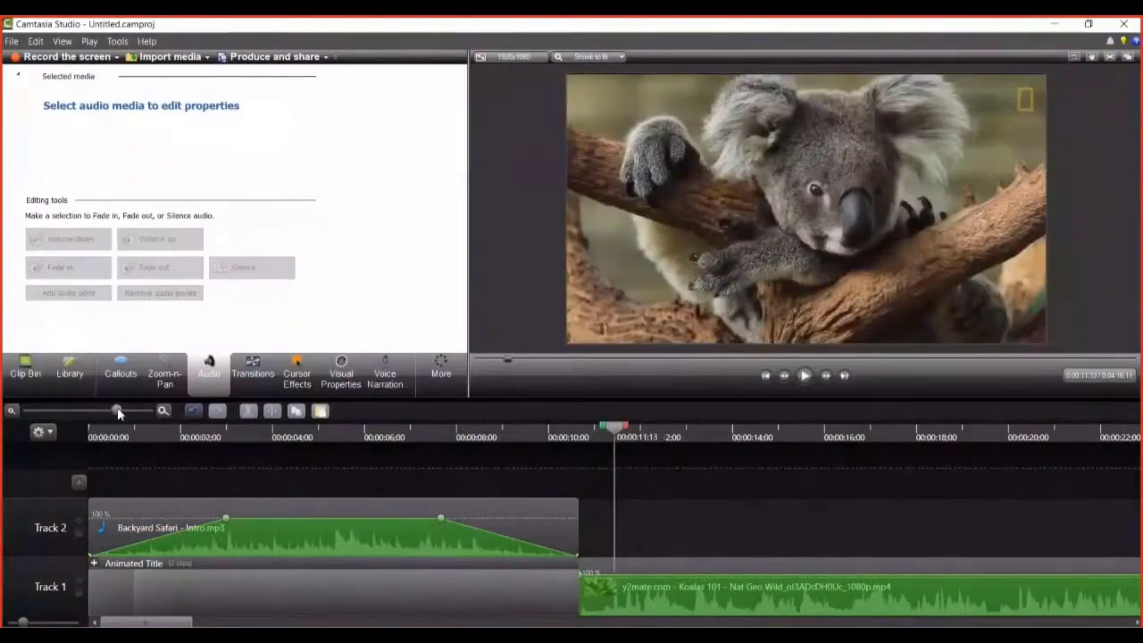
{"action": "left_click_drag", "start_coordinate": [116, 410], "coordinate": [77, 412]}
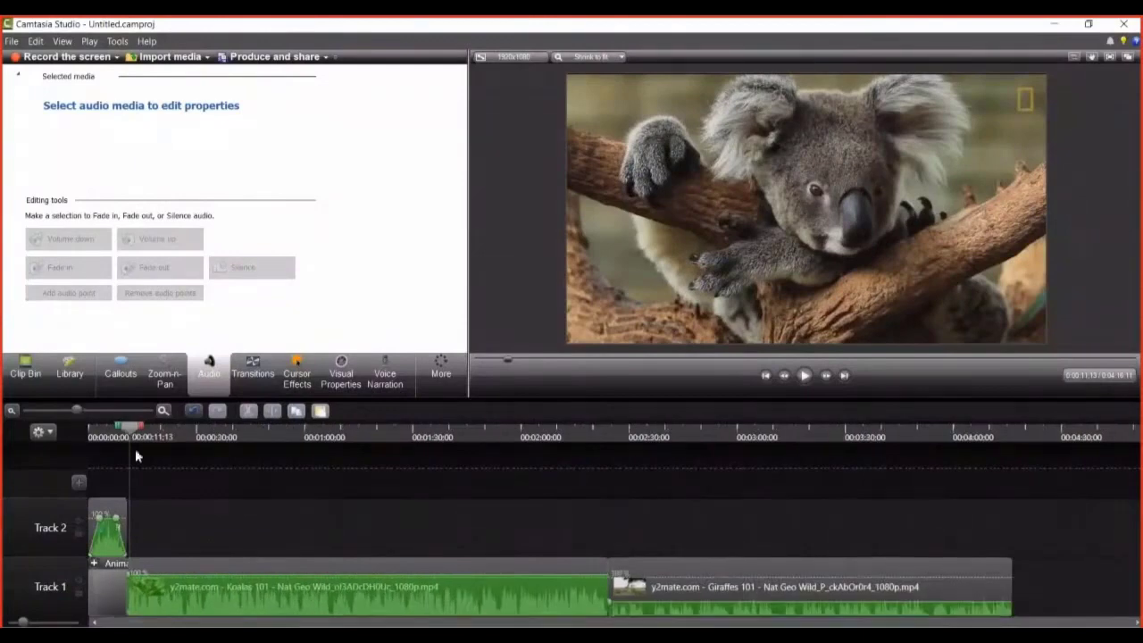
{"action": "left_click", "coordinate": [26, 373]}
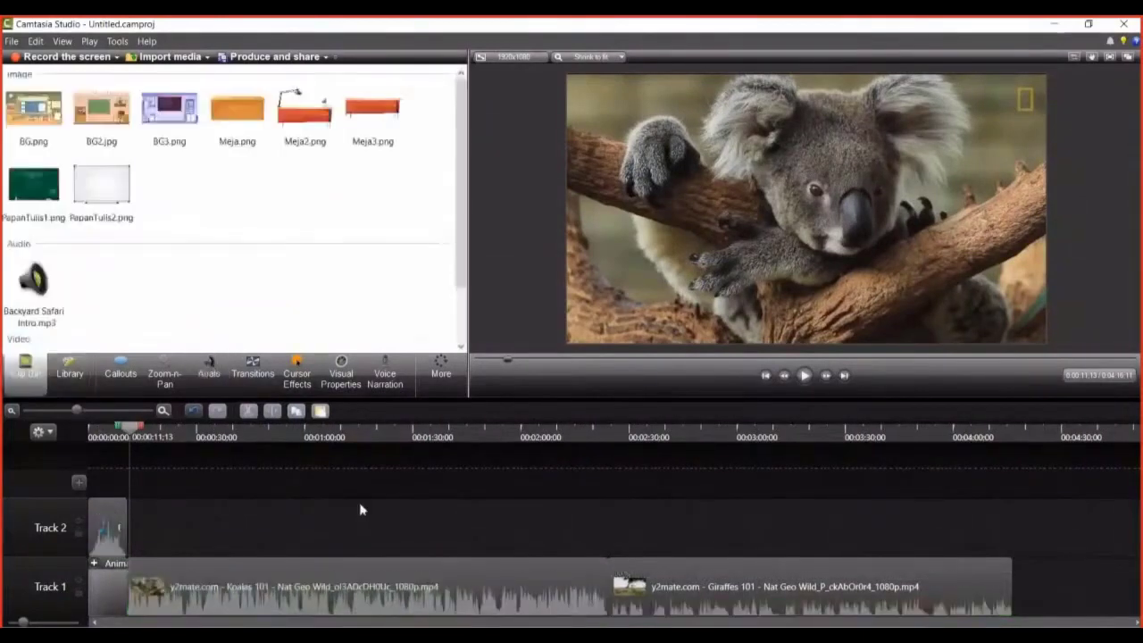
{"action": "left_click", "coordinate": [862, 246]}
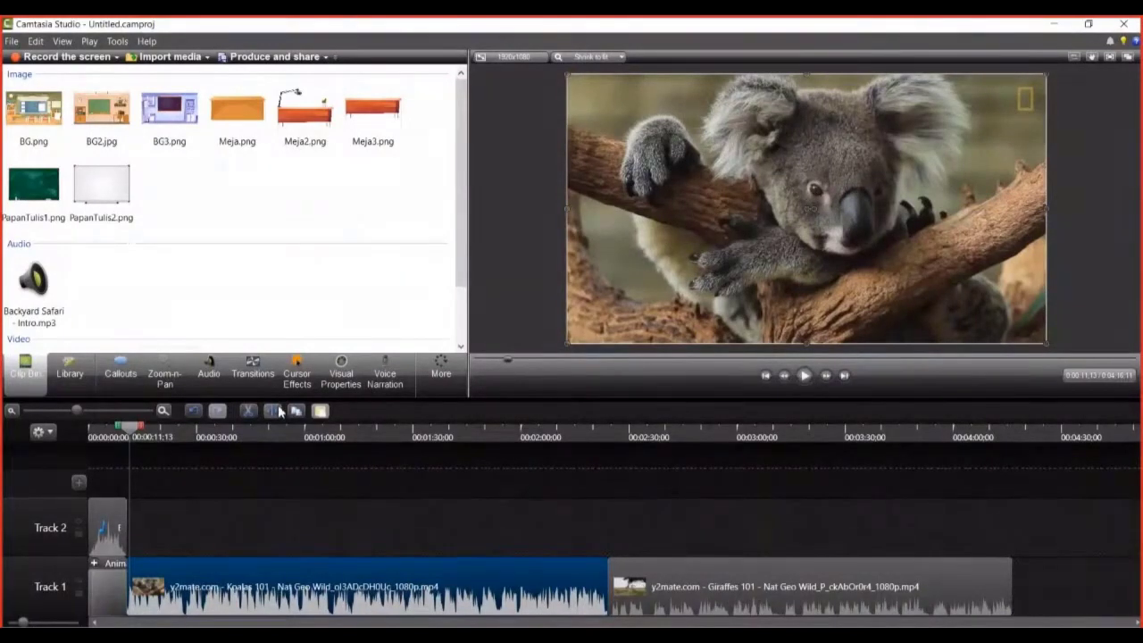
{"action": "right_click", "coordinate": [38, 587]}
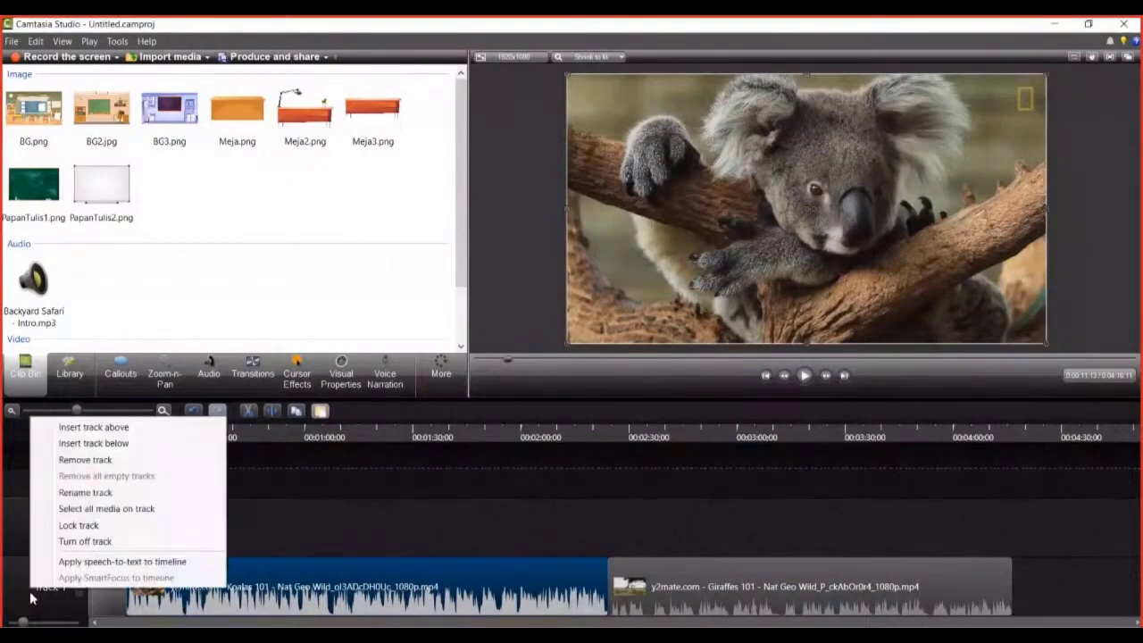
{"action": "left_click", "coordinate": [94, 443]}
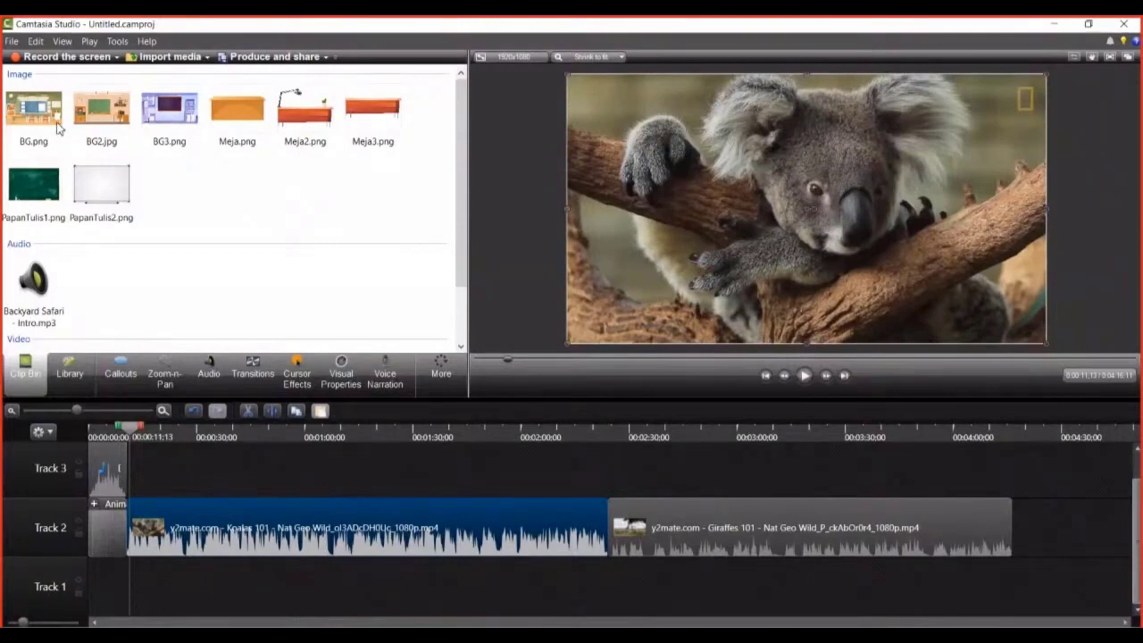
- Place the BG2.jpg image on the new Track 1, aligned with the start of the Koalas video
{"action": "left_click", "coordinate": [120, 130]}
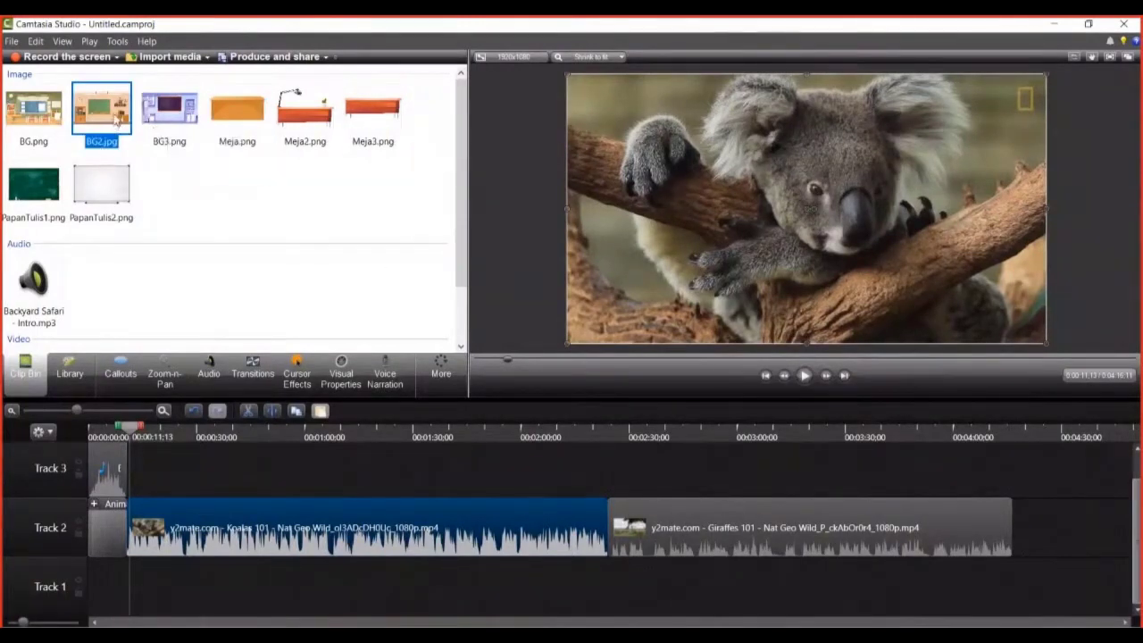
{"action": "left_click_drag", "start_coordinate": [116, 121], "coordinate": [144, 592]}
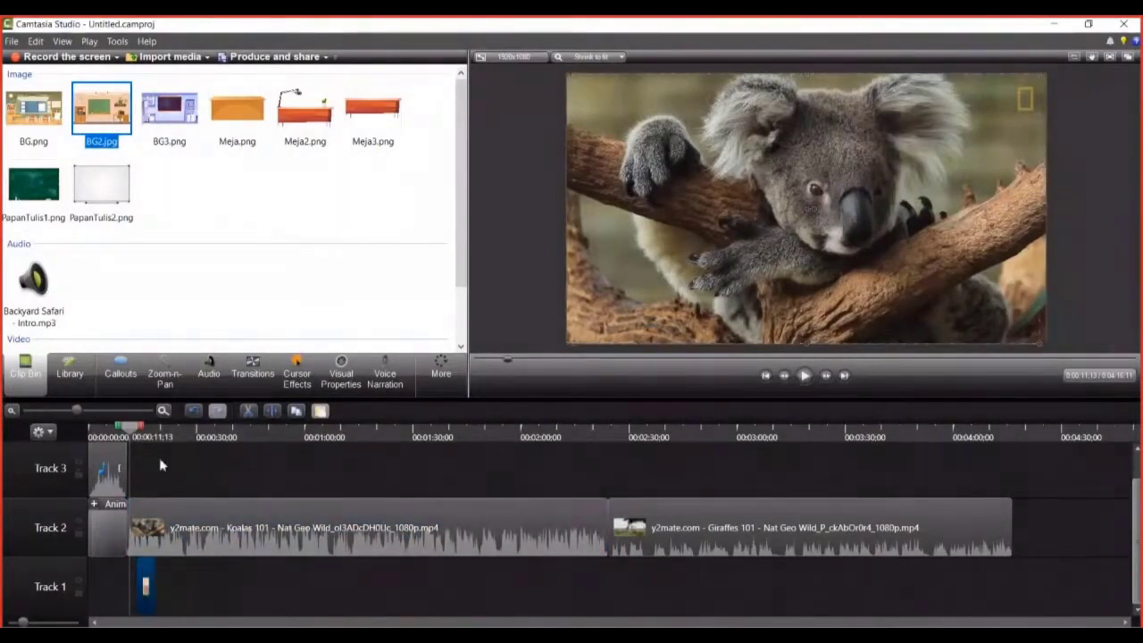
{"action": "left_click_drag", "start_coordinate": [78, 408], "coordinate": [109, 408]}
{"action": "left_click_drag", "start_coordinate": [480, 598], "coordinate": [449, 602]}
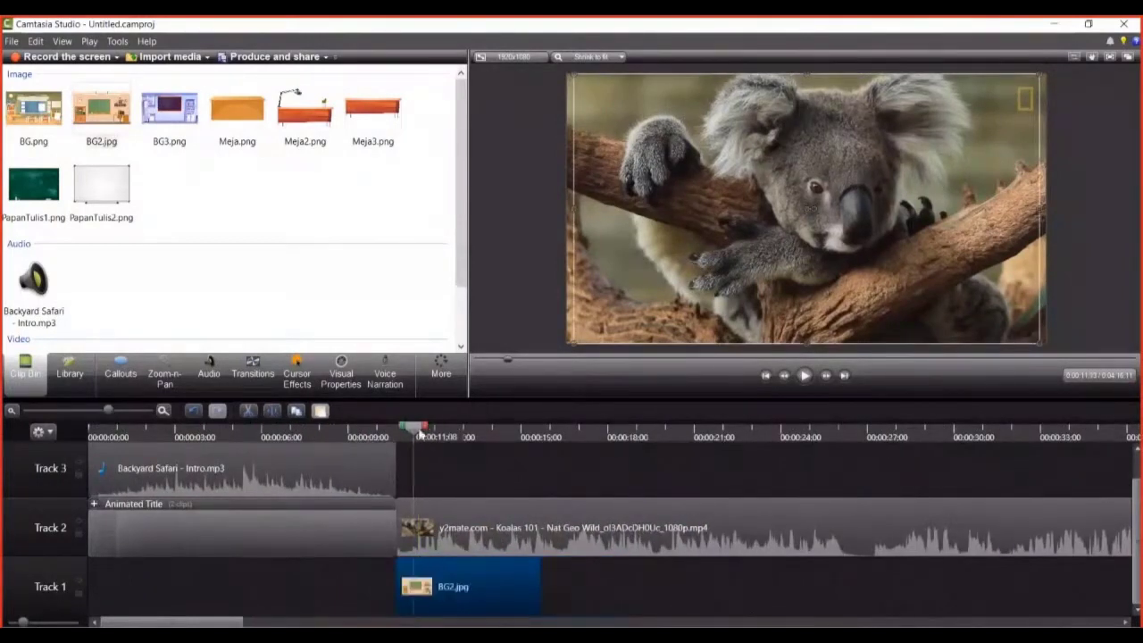
- Extend the BG2.jpg clip on Track 1 to the end of the Giraffes video
{"action": "left_click", "coordinate": [523, 511]}
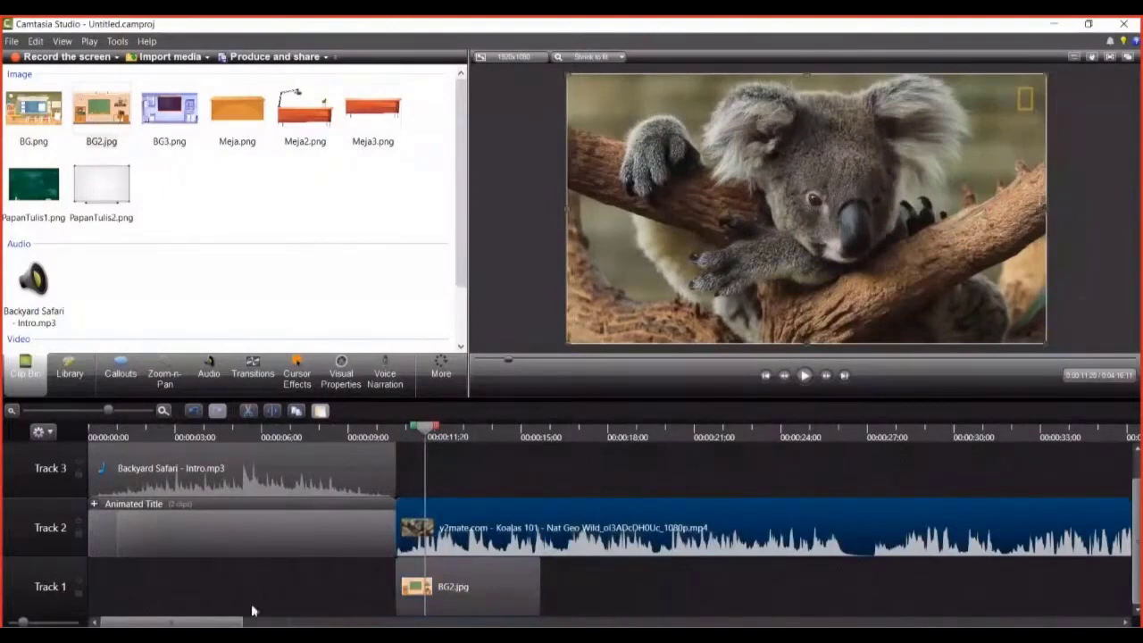
{"action": "mouse_move", "coordinate": [222, 623]}
{"action": "left_mouse_down"}
{"action": "mouse_move", "coordinate": [329, 628]}
{"action": "mouse_move", "coordinate": [200, 628]}
{"action": "left_mouse_up"}
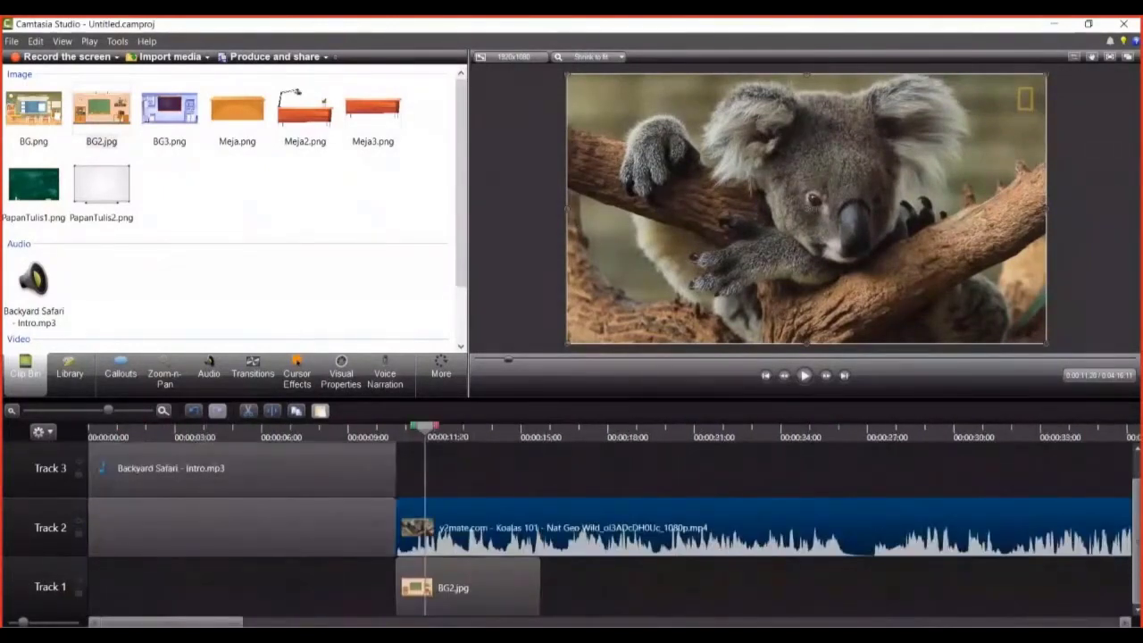
{"action": "left_click", "coordinate": [480, 599]}
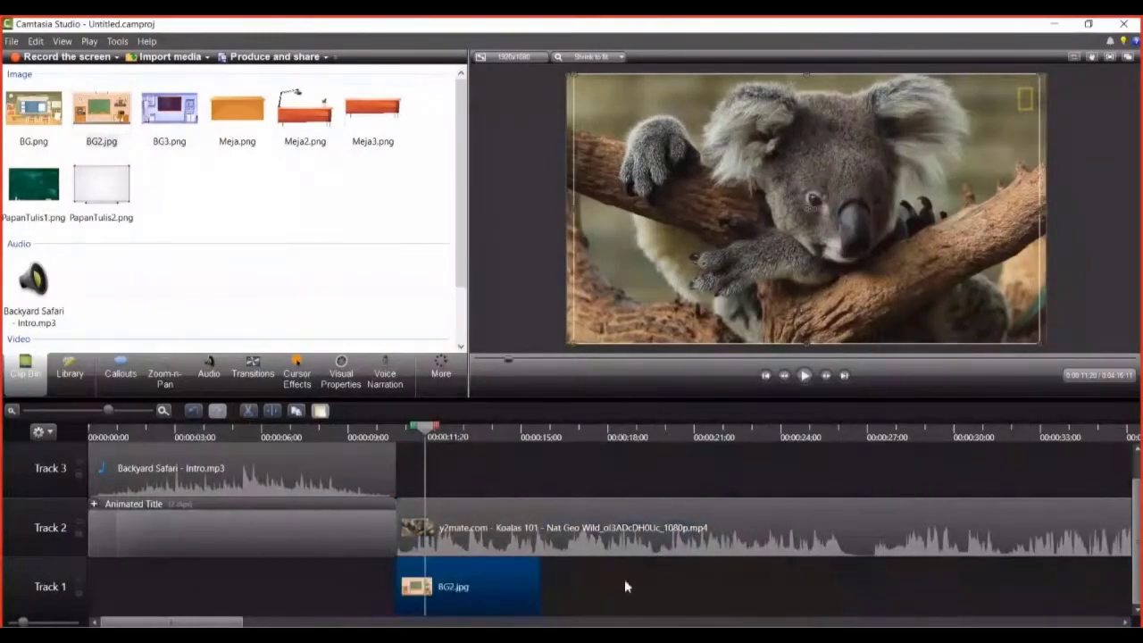
{"action": "left_click_drag", "start_coordinate": [539, 586], "coordinate": [1009, 586]}
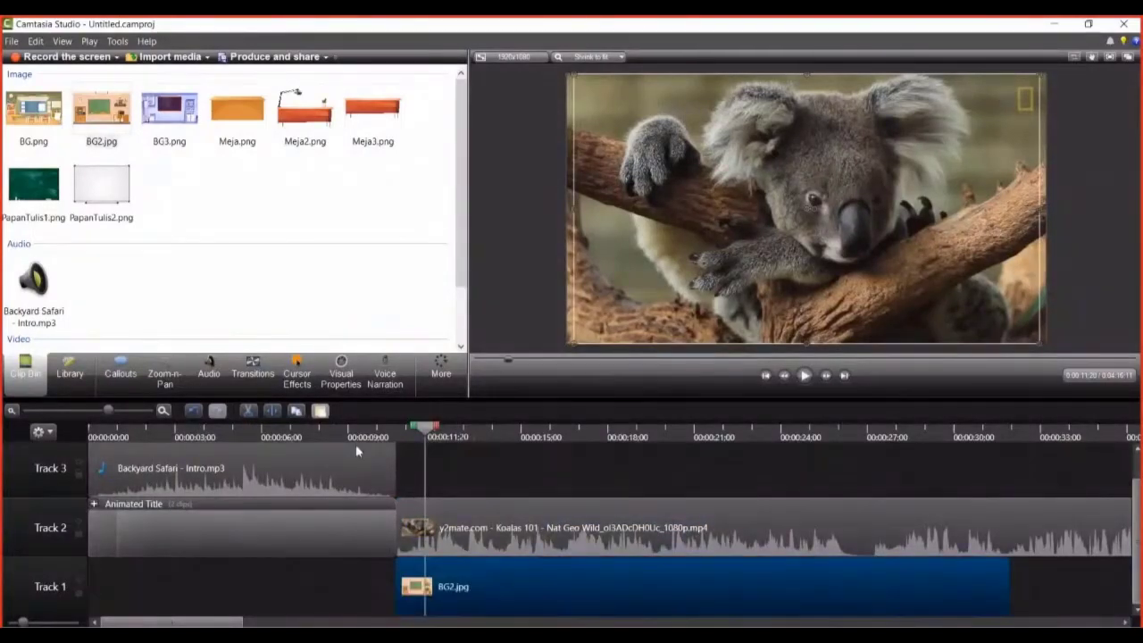
{"action": "left_click_drag", "start_coordinate": [108, 410], "coordinate": [76, 410]}
{"action": "left_click_drag", "start_coordinate": [187, 586], "coordinate": [876, 607]}
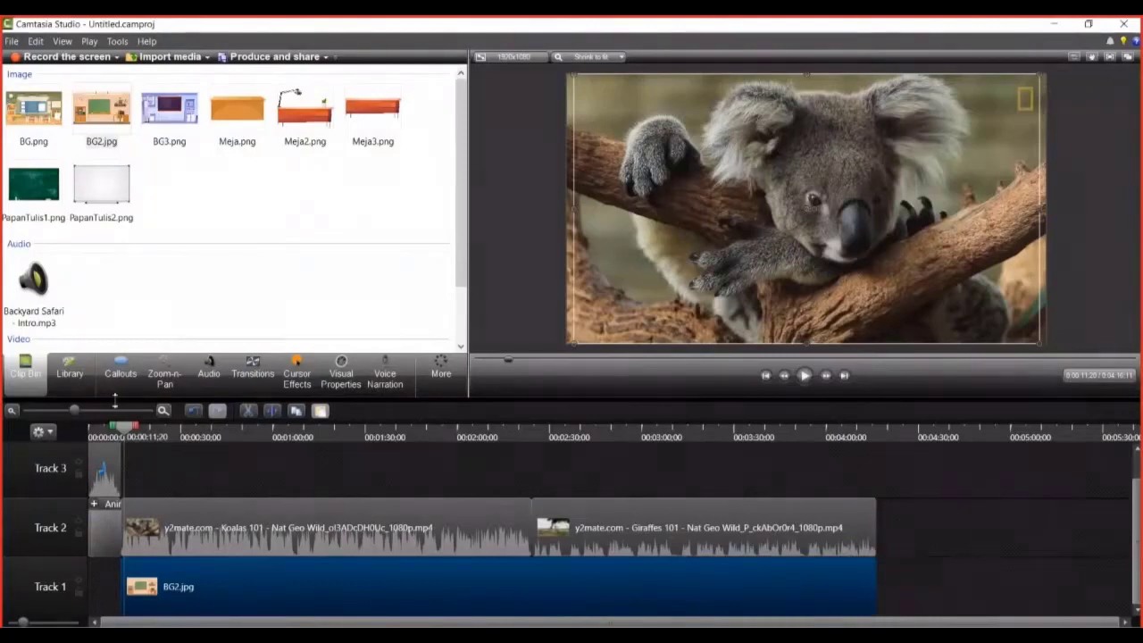
- Shrink the Koalas video on the canvas to a bit over half size so the BG2.jpg classroom background shows around it
{"action": "left_click", "coordinate": [279, 441]}
{"action": "left_click", "coordinate": [322, 518]}
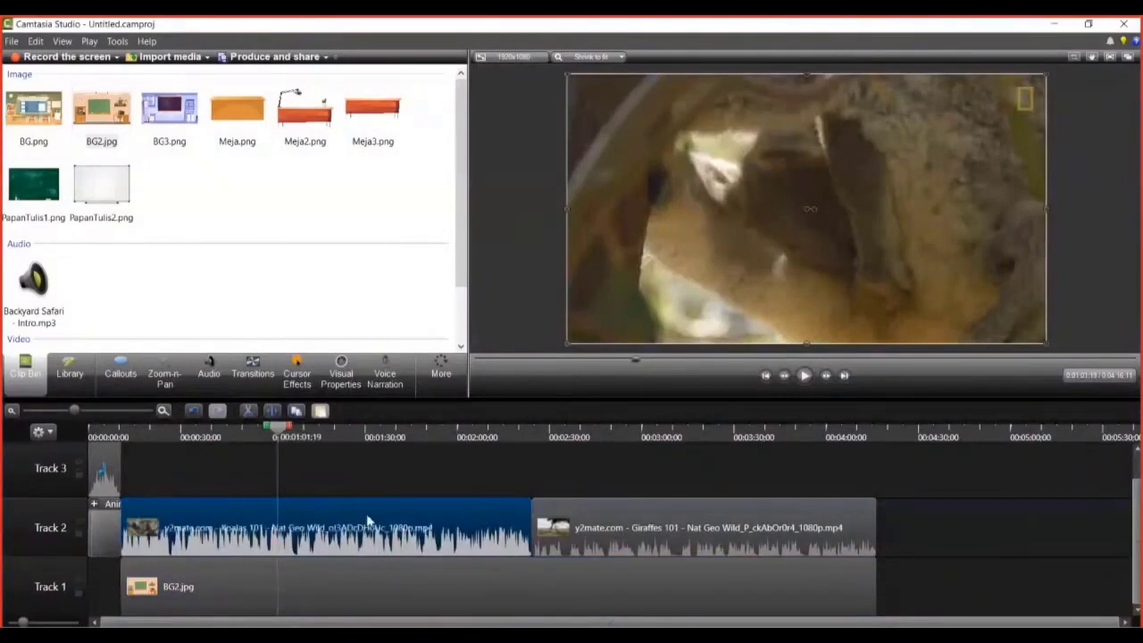
{"action": "left_click", "coordinate": [230, 438]}
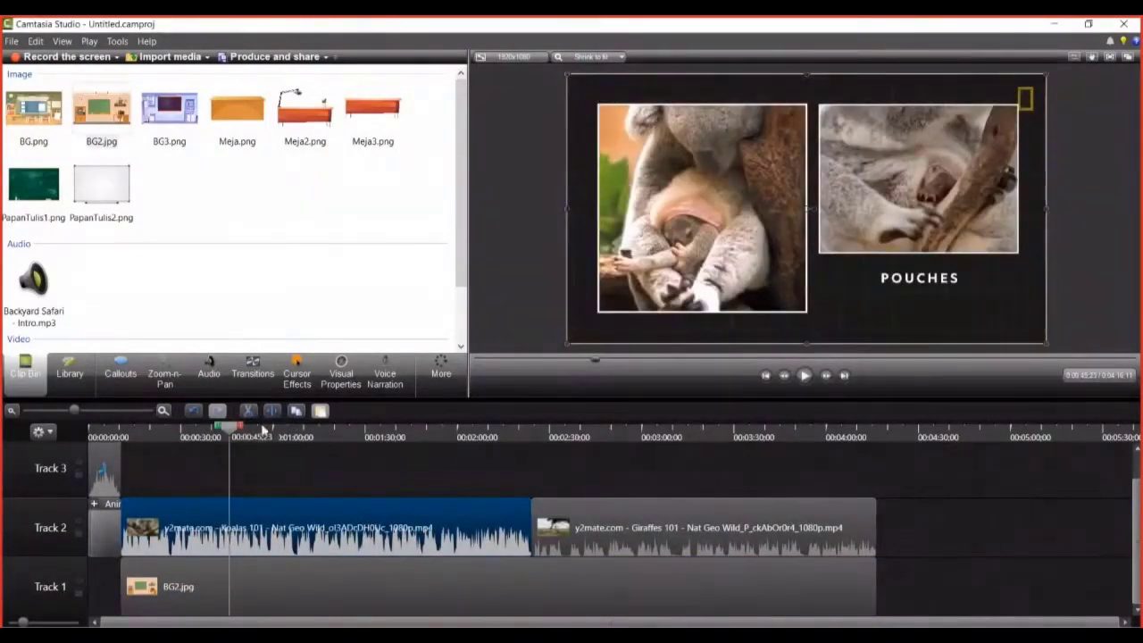
{"action": "left_click_drag", "start_coordinate": [199, 438], "coordinate": [175, 439]}
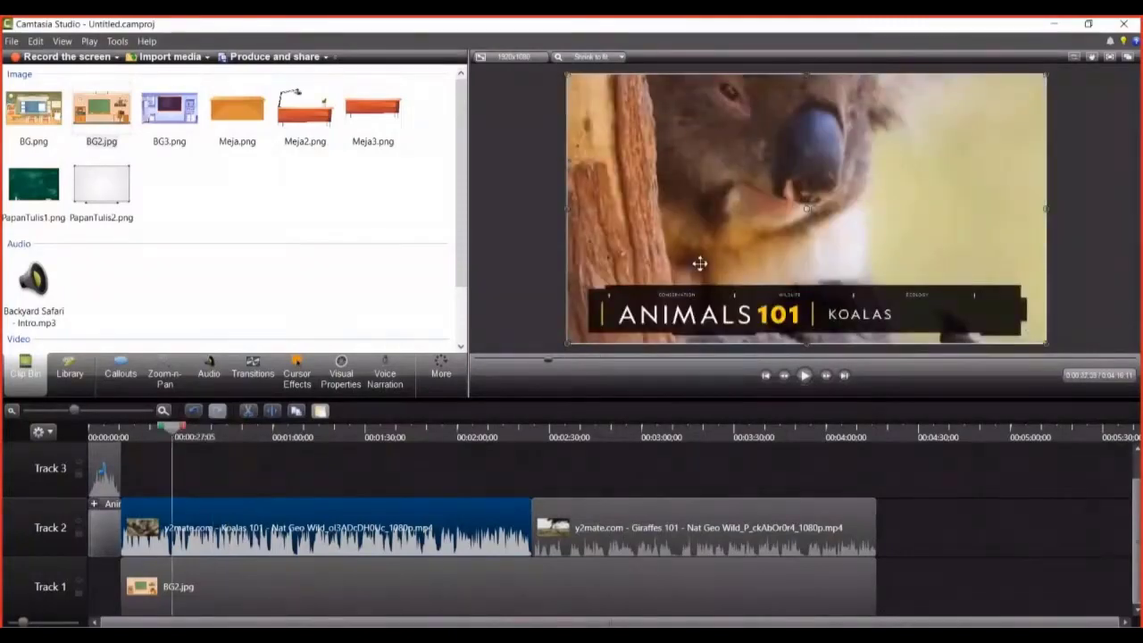
{"action": "left_click_drag", "start_coordinate": [1046, 343], "coordinate": [978, 300]}
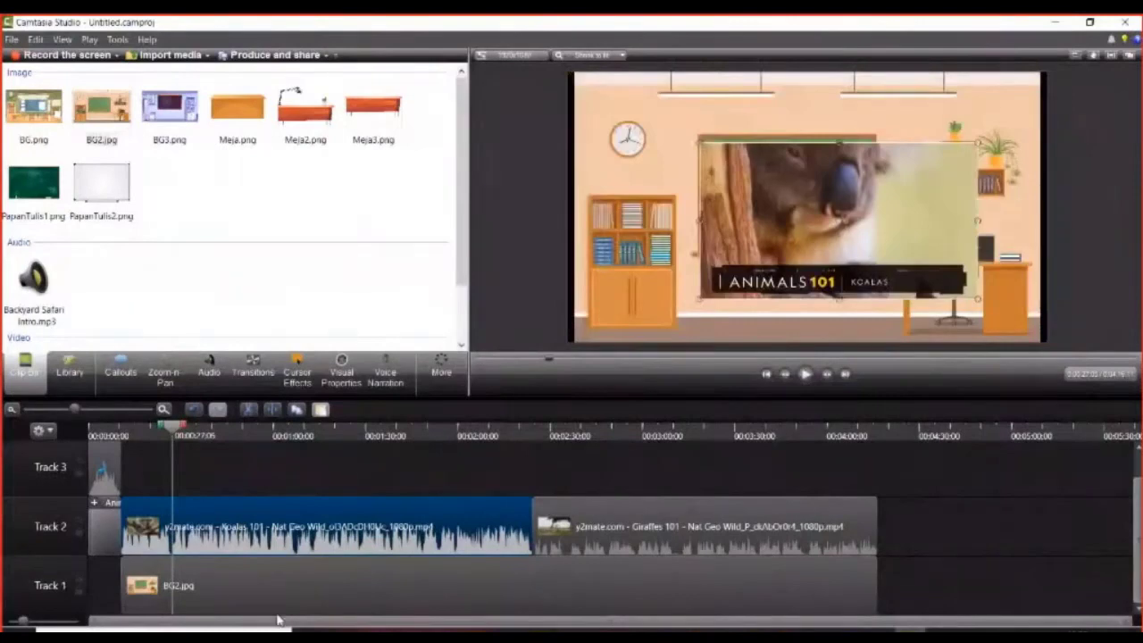
- Enlarge and reposition the BG2.jpg background so it fills the whole canvas
{"action": "left_click", "coordinate": [319, 587]}
{"action": "mouse_move", "coordinate": [623, 178]}
{"action": "left_mouse_down"}
{"action": "mouse_move", "coordinate": [555, 150]}
{"action": "mouse_move", "coordinate": [627, 178]}
{"action": "left_mouse_up"}
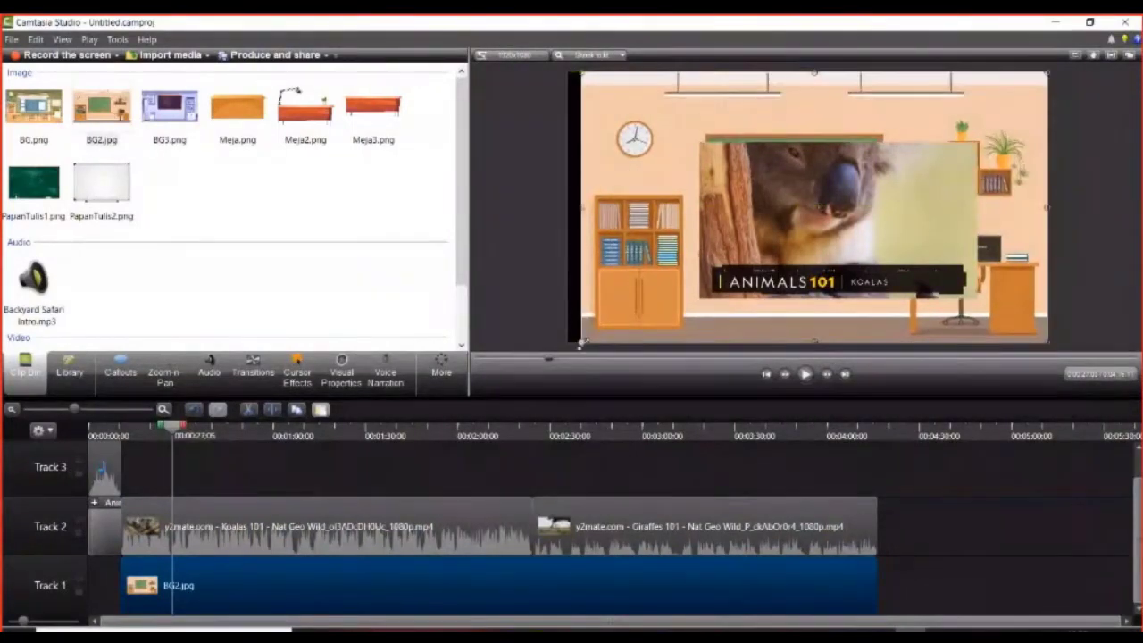
{"action": "left_click_drag", "start_coordinate": [578, 341], "coordinate": [553, 353]}
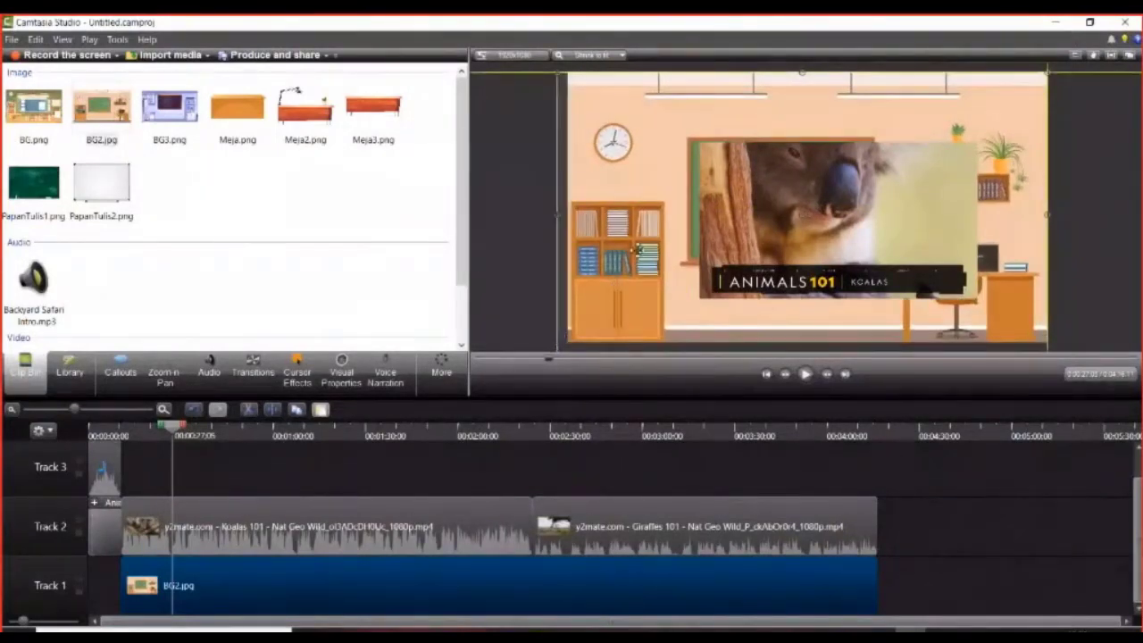
{"action": "left_click_drag", "start_coordinate": [637, 251], "coordinate": [637, 248]}
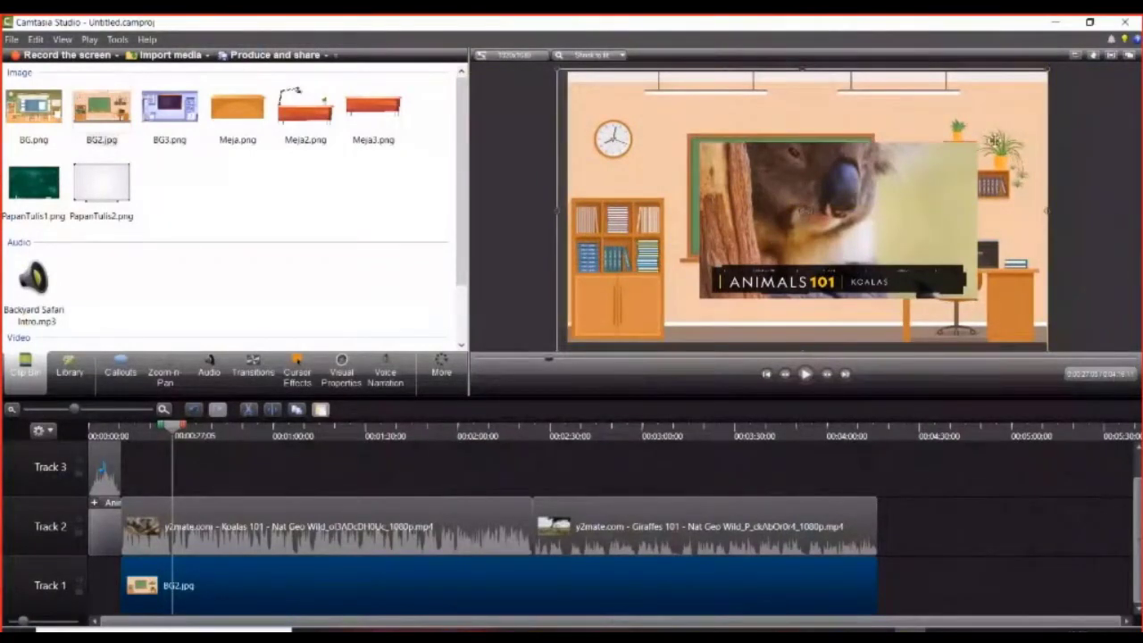
- Move the Koalas video over the chalkboard, crop away about half of its width from the right side, and play it
{"action": "left_click_drag", "start_coordinate": [991, 141], "coordinate": [953, 137]}
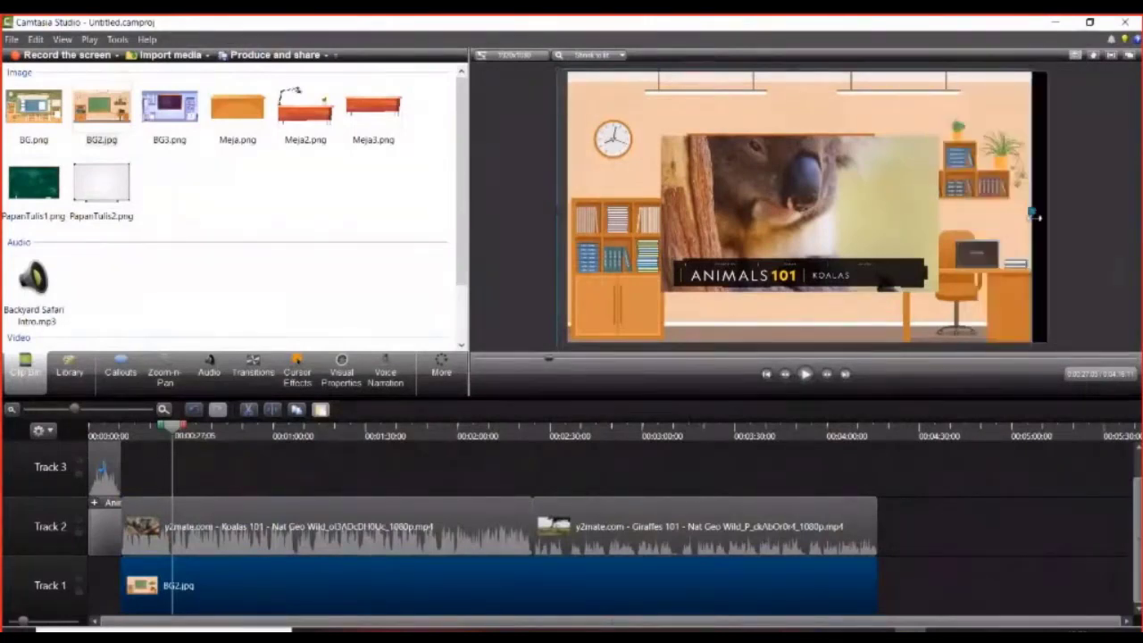
{"action": "left_click", "coordinate": [898, 205]}
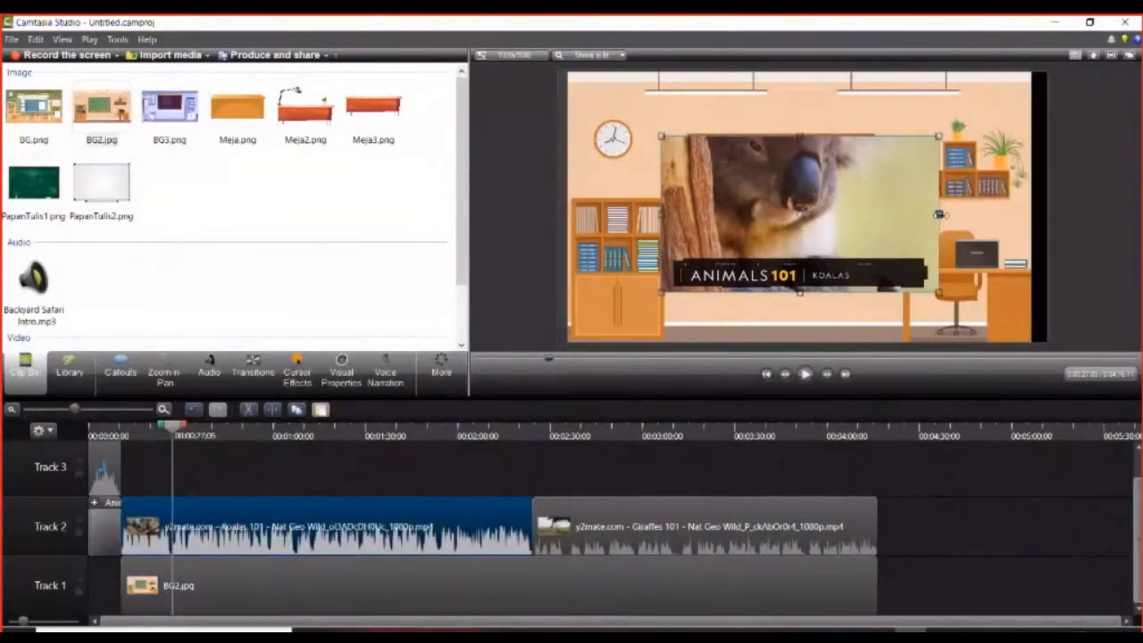
{"action": "left_click_drag", "start_coordinate": [939, 214], "coordinate": [810, 214]}
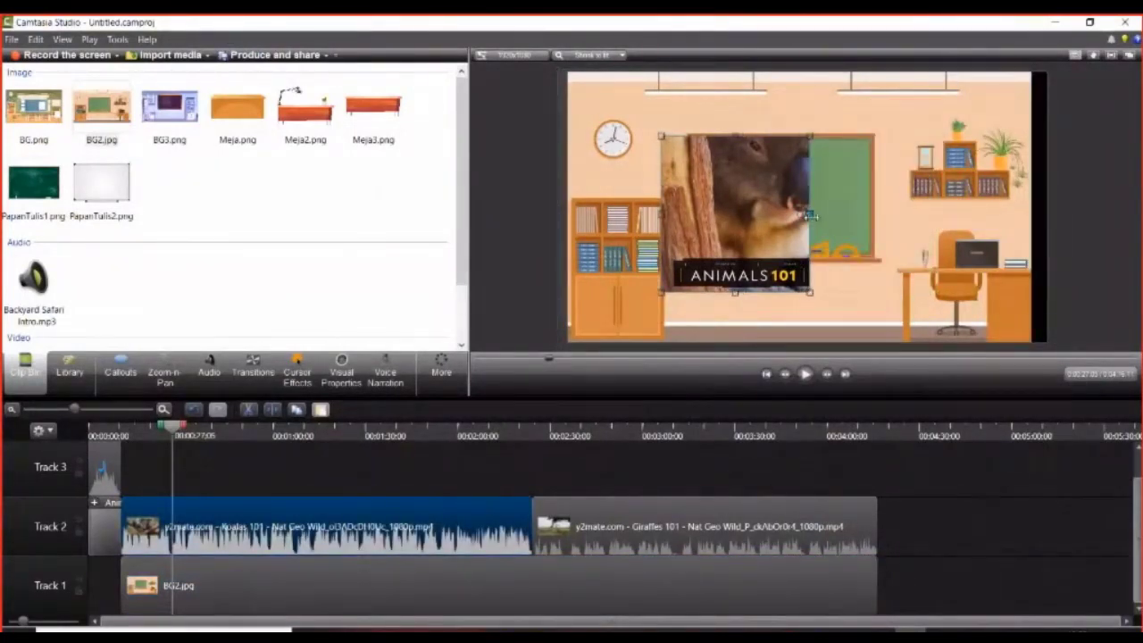
{"action": "left_click", "coordinate": [805, 373]}
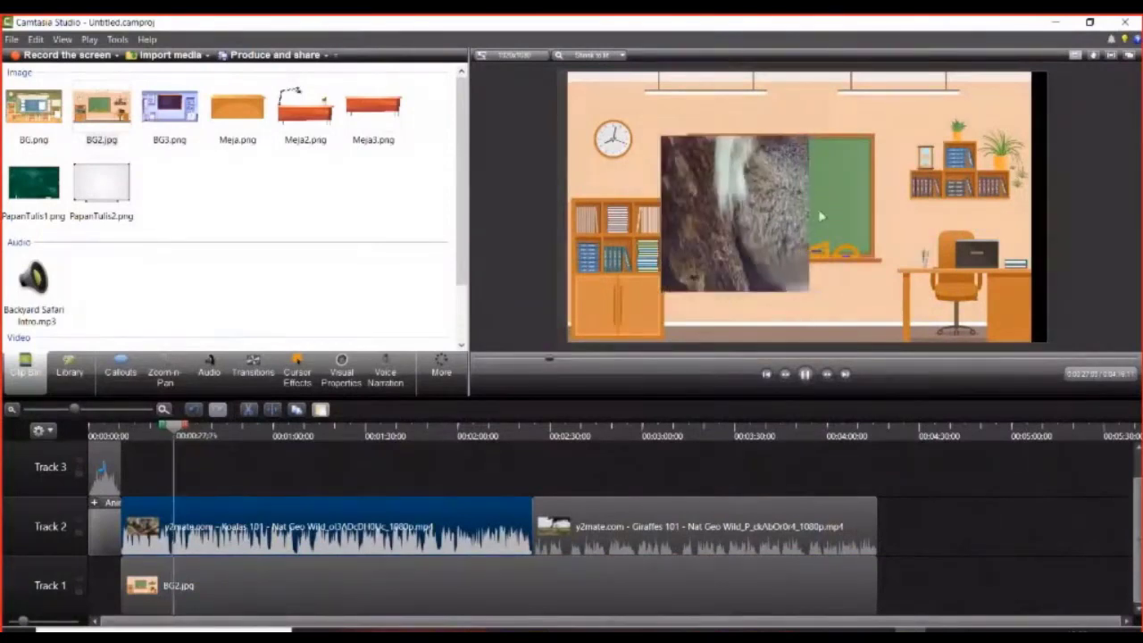
- Restore the cropped-away right part of the Koalas video in Crop mode so its full width shows again
{"action": "left_click", "coordinate": [782, 227]}
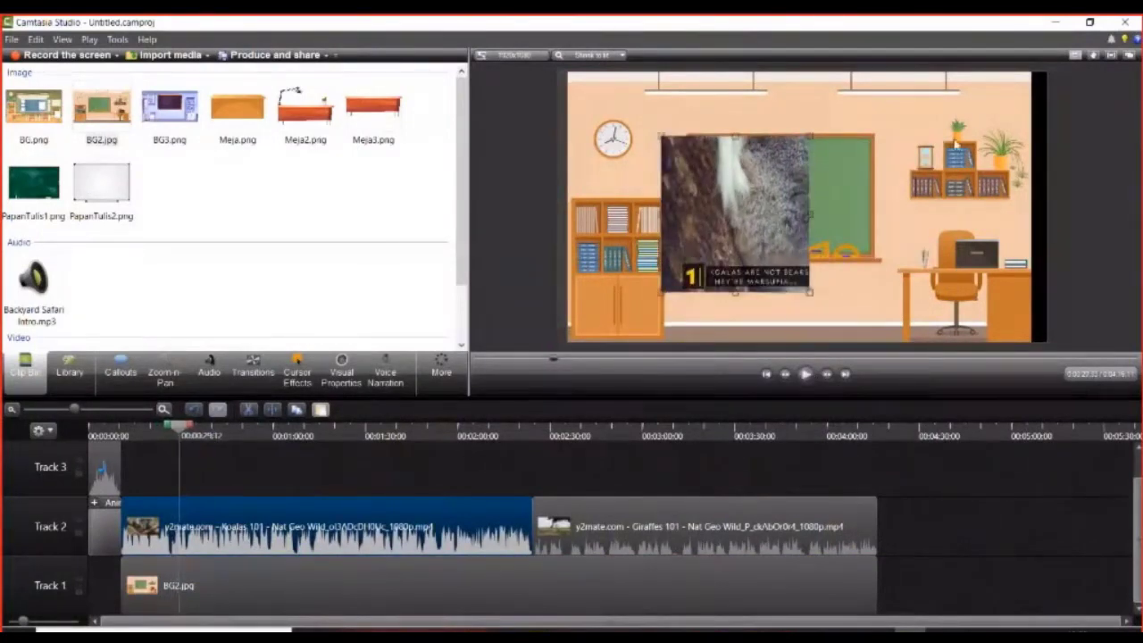
{"action": "left_click", "coordinate": [1075, 56]}
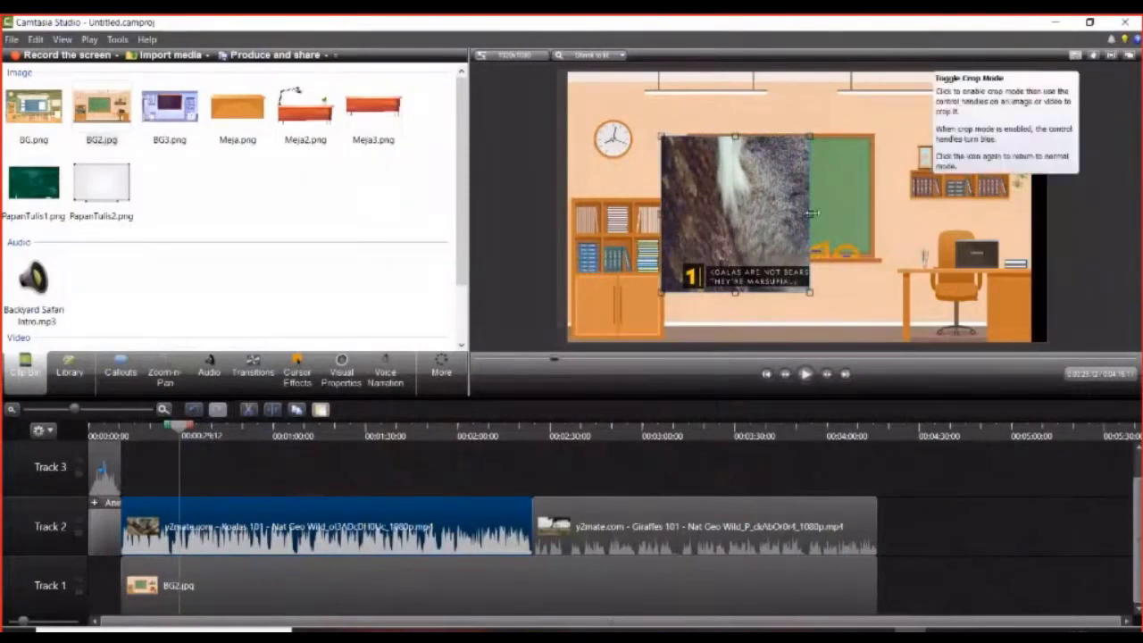
{"action": "left_click_drag", "start_coordinate": [812, 213], "coordinate": [944, 212]}
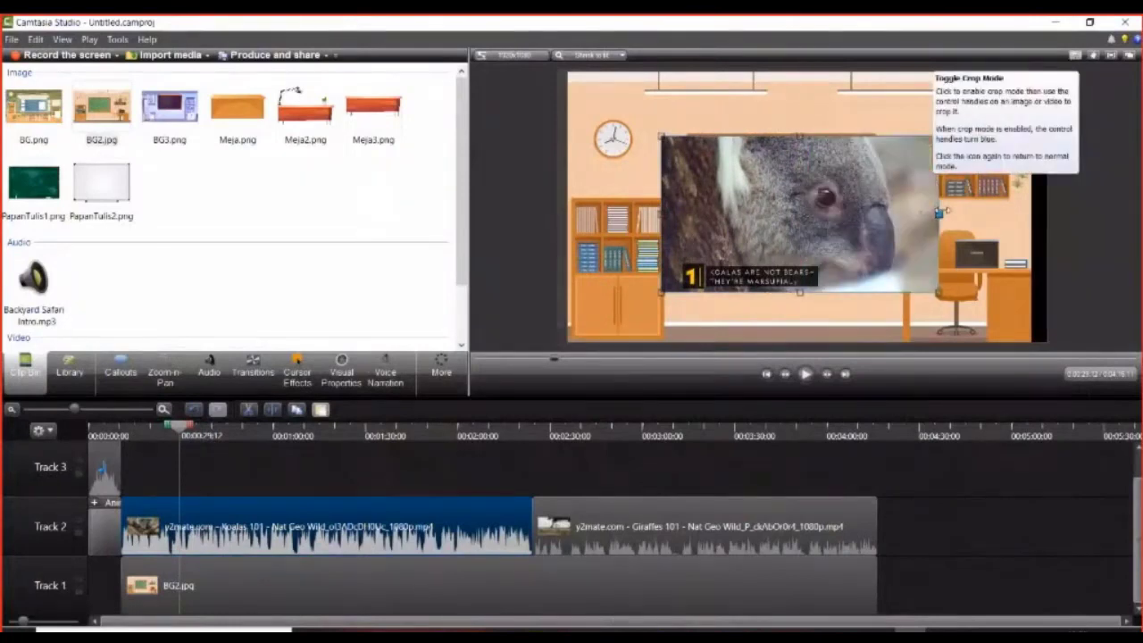
- Extend the right edge of the BG2.jpg background to cover the black strip at the canvas edge
{"action": "left_click", "coordinate": [1022, 222]}
{"action": "left_click_drag", "start_coordinate": [1035, 214], "coordinate": [1047, 209]}
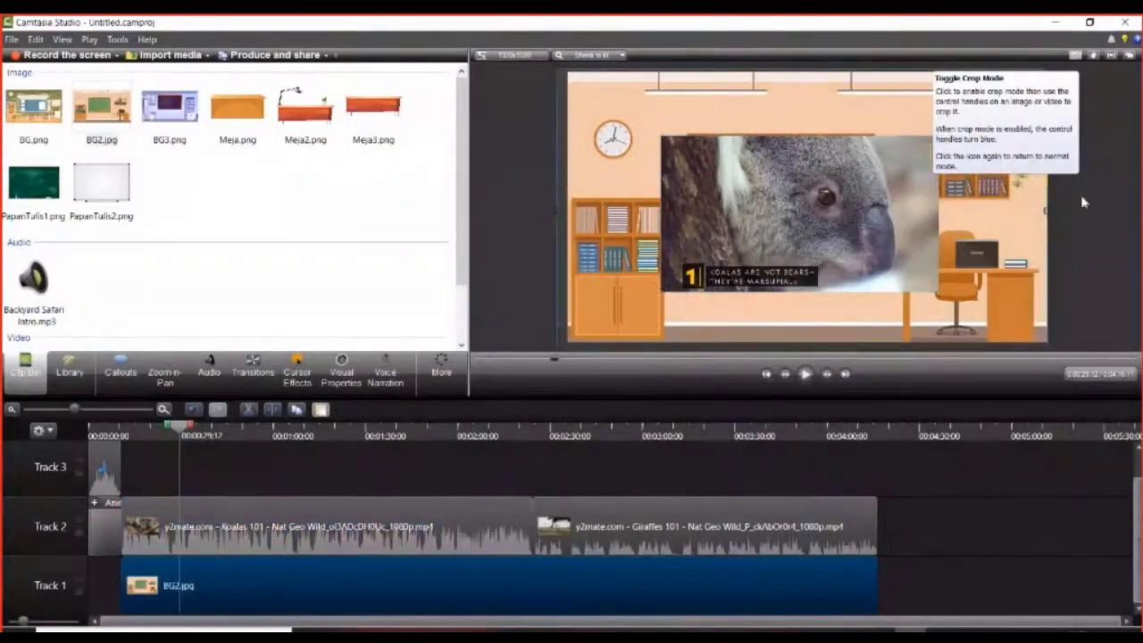
{"action": "left_click", "coordinate": [1098, 192]}
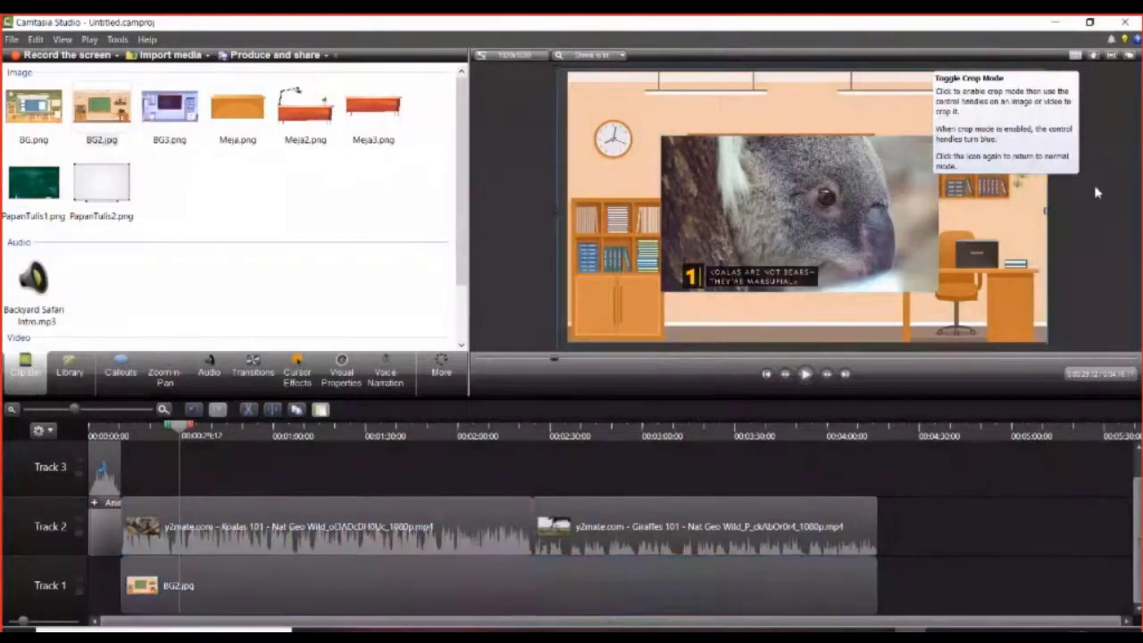
- Examine the Koalas video and classroom scene by panning the canvas view and zooming it in and out, using the 100% and 50% levels
{"action": "left_click", "coordinate": [1094, 56]}
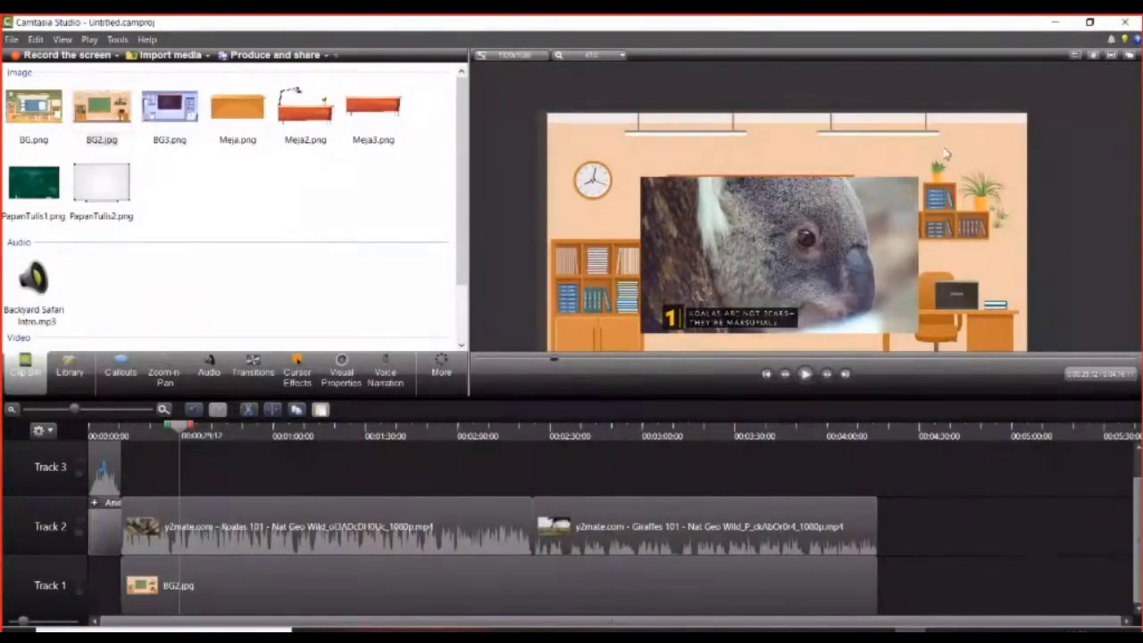
{"action": "left_click", "coordinate": [591, 55]}
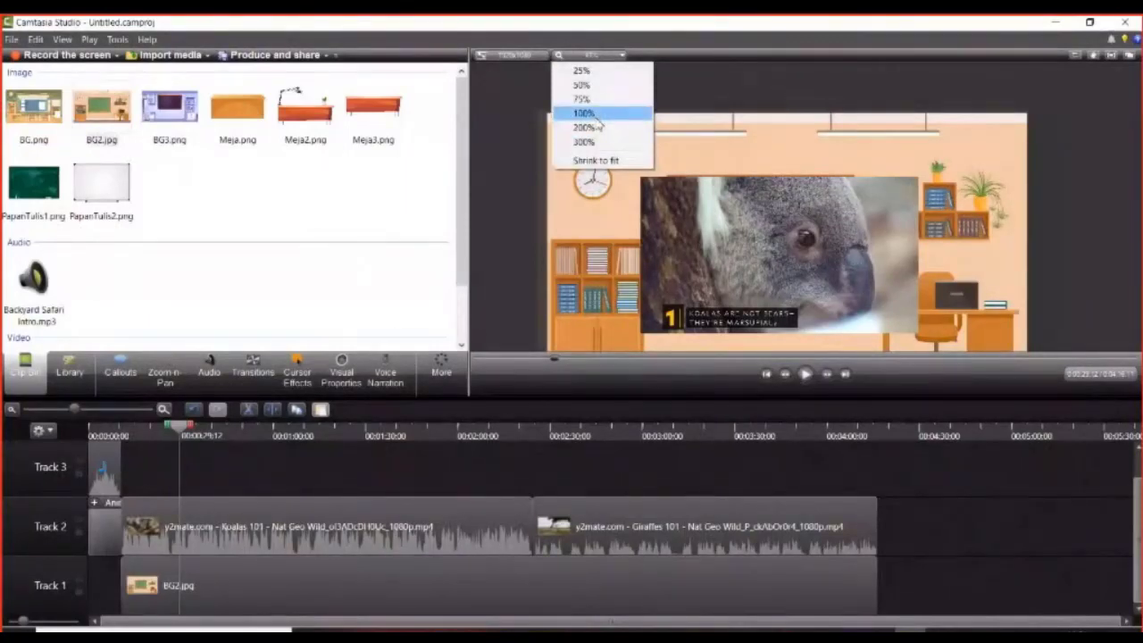
{"action": "left_click", "coordinate": [597, 127]}
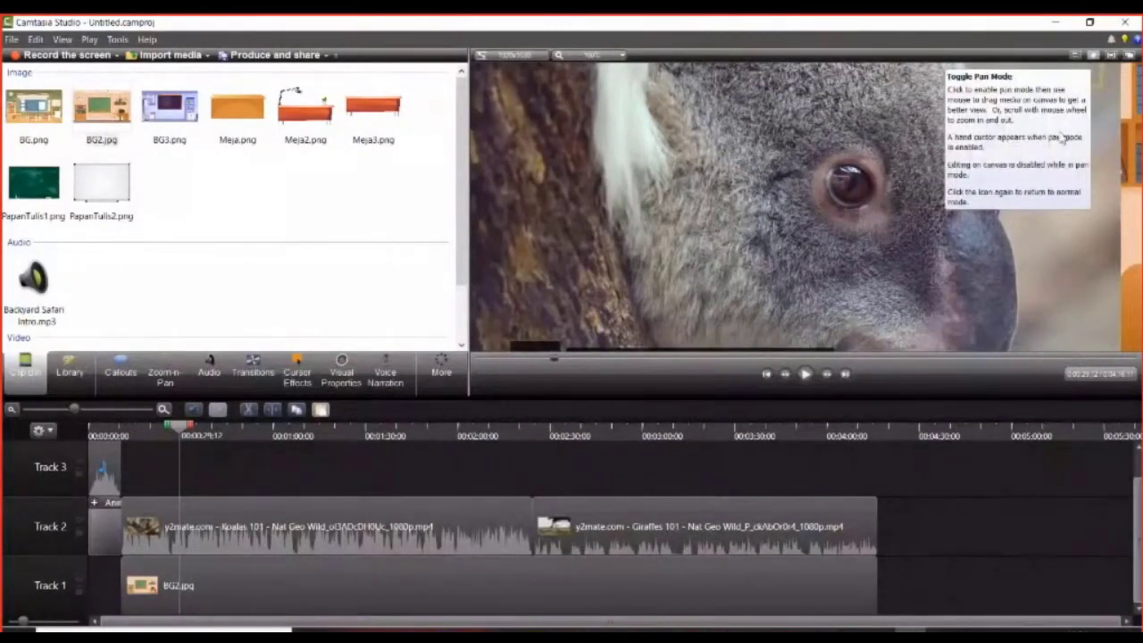
{"action": "left_click_drag", "start_coordinate": [1107, 80], "coordinate": [916, 170]}
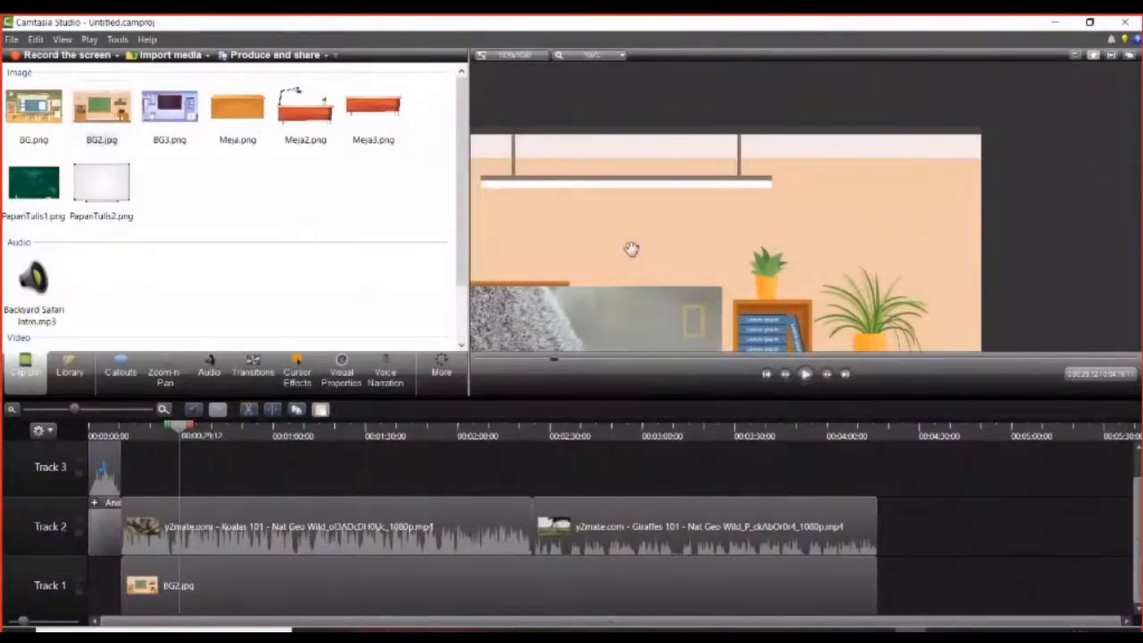
{"action": "scroll", "coordinate": [643, 220], "scroll_direction": "up", "scroll_amount": 3}
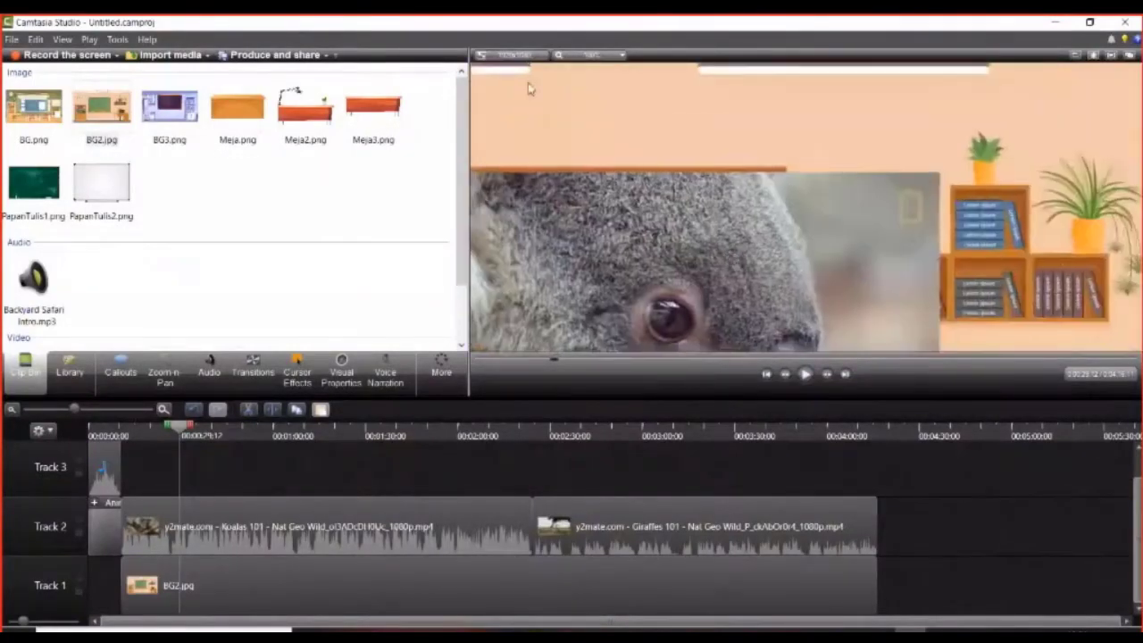
{"action": "left_click", "coordinate": [613, 56]}
{"action": "left_click", "coordinate": [594, 85]}
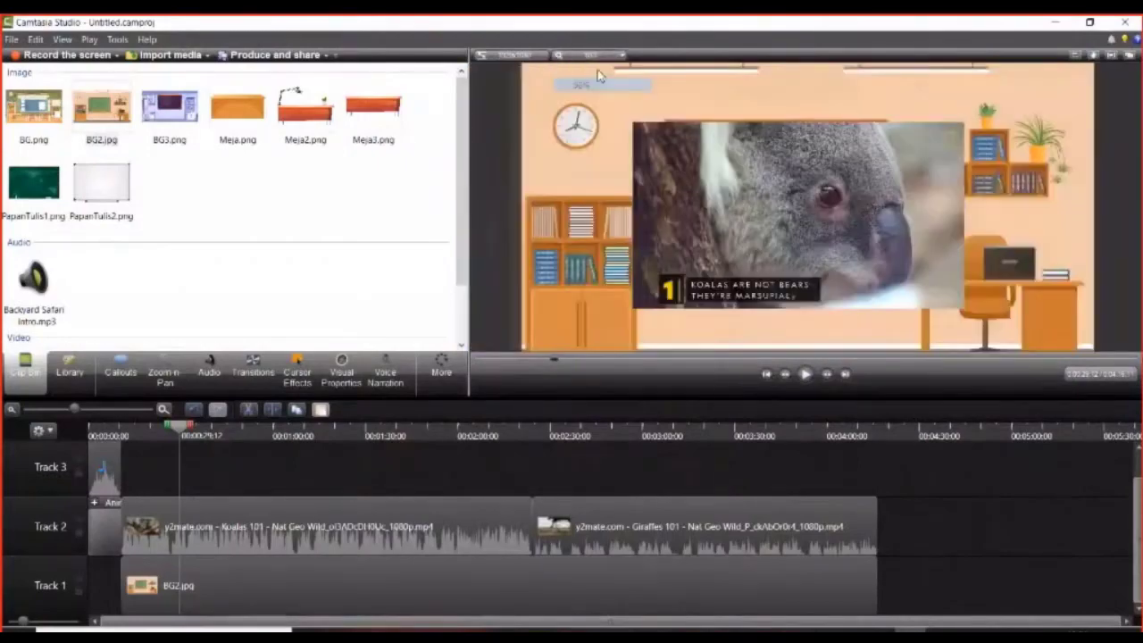
{"action": "scroll", "coordinate": [755, 208], "scroll_direction": "up", "scroll_amount": 3}
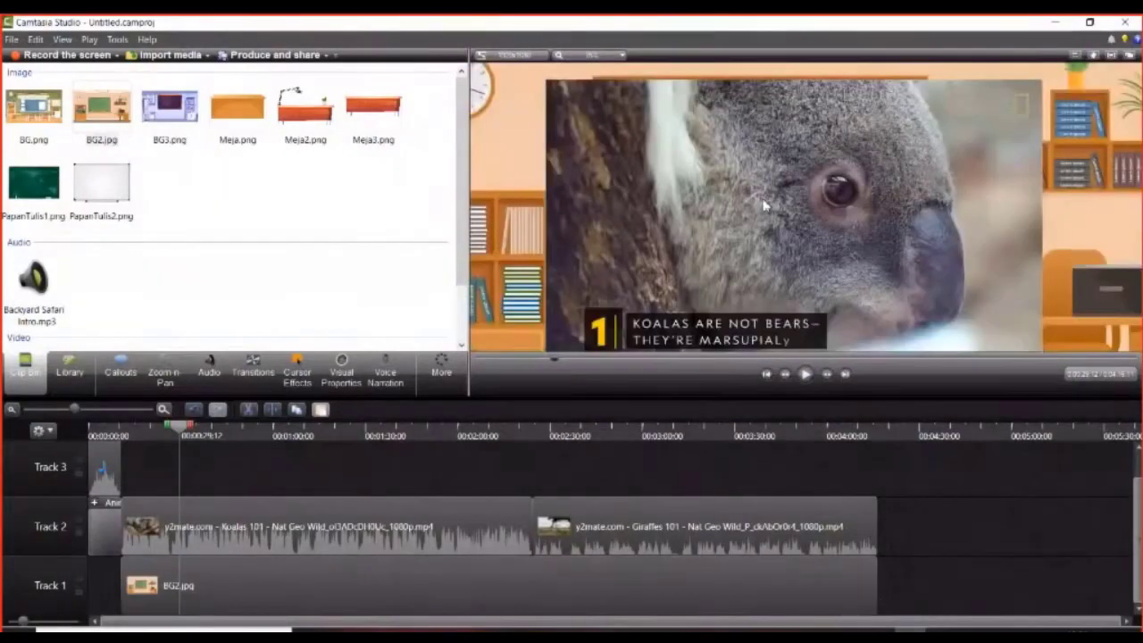
{"action": "scroll", "coordinate": [804, 204], "scroll_direction": "down", "scroll_amount": 4}
{"action": "scroll", "coordinate": [859, 199], "scroll_direction": "up", "scroll_amount": 4}
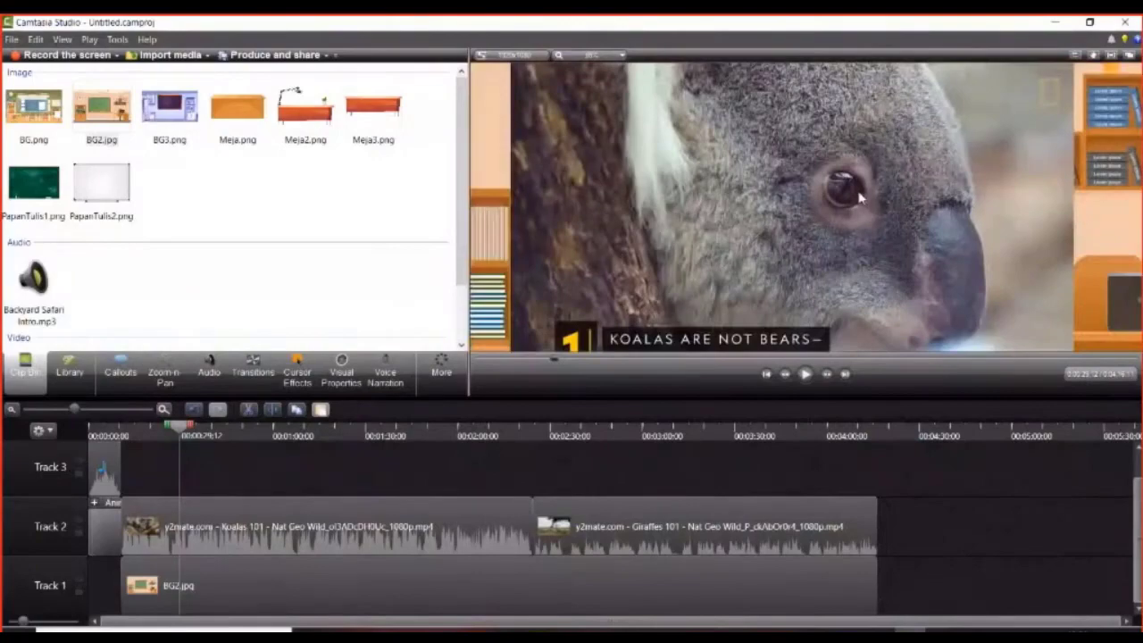
{"action": "scroll", "coordinate": [860, 198], "scroll_direction": "down", "scroll_amount": 3}
{"action": "scroll", "coordinate": [859, 199], "scroll_direction": "up", "scroll_amount": 3}
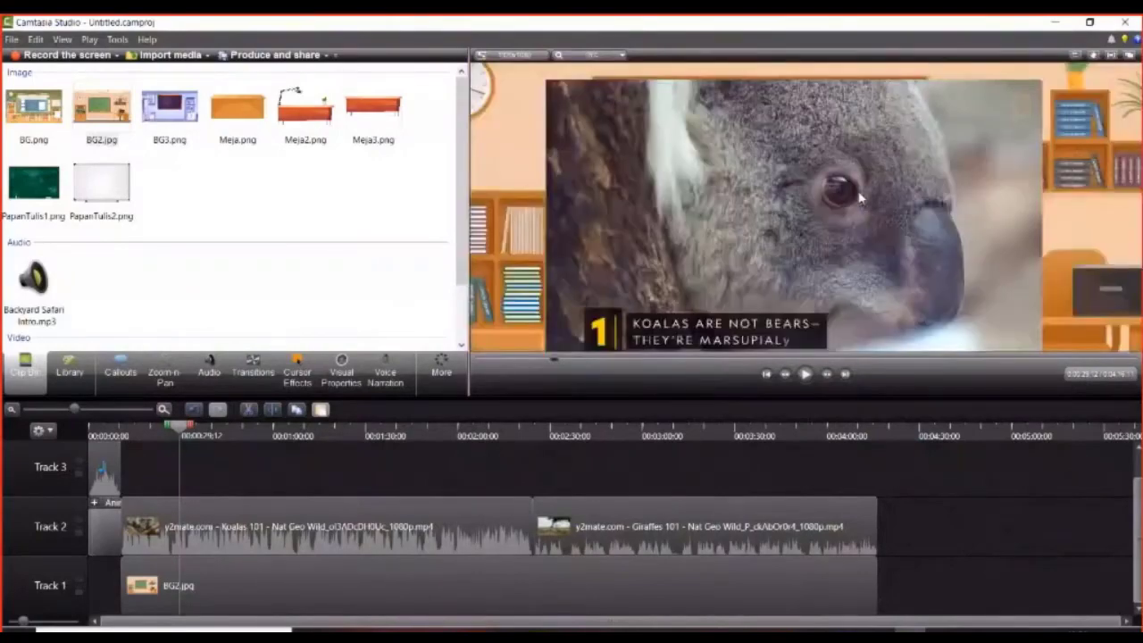
{"action": "scroll", "coordinate": [859, 198], "scroll_direction": "down", "scroll_amount": 1}
{"action": "scroll", "coordinate": [859, 199], "scroll_direction": "down", "scroll_amount": 1}
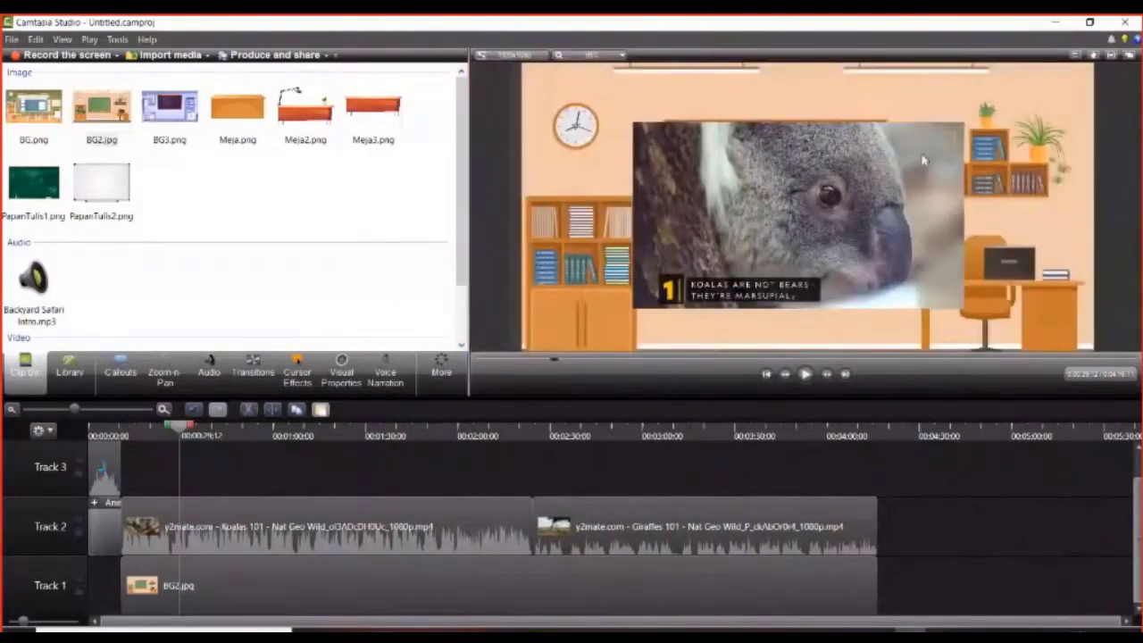
- Enlarge the BG2.jpg background beyond the canvas edges and reposition it so the chalkboard sits behind the Koalas video
{"action": "scroll", "coordinate": [853, 153], "scroll_direction": "down", "scroll_amount": 1}
{"action": "left_click", "coordinate": [989, 165]}
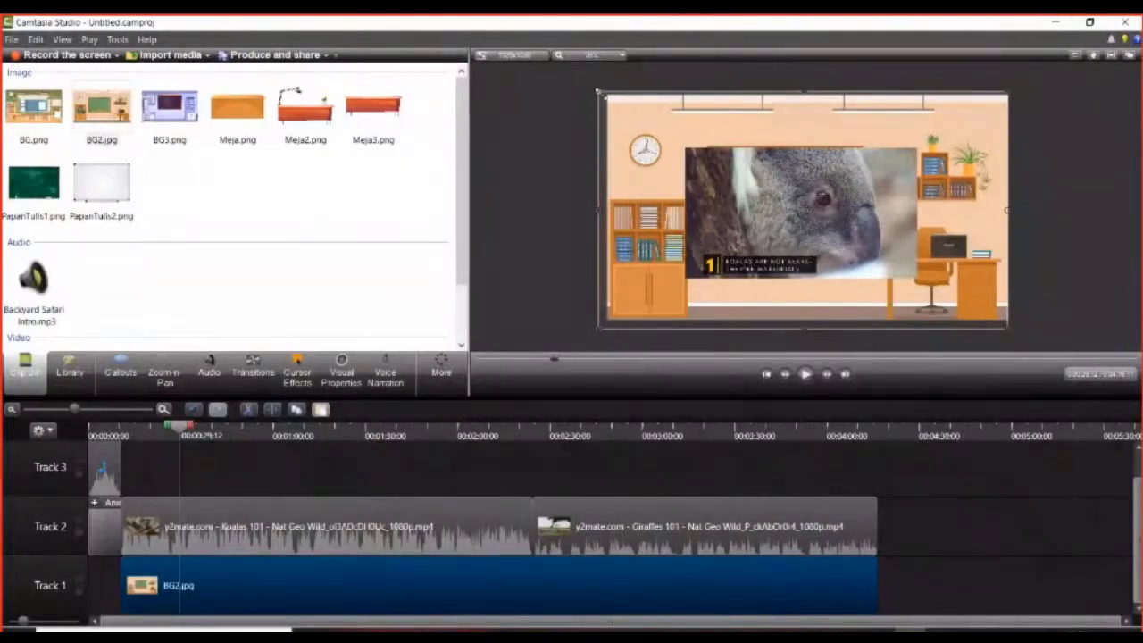
{"action": "left_click_drag", "start_coordinate": [597, 91], "coordinate": [493, 64]}
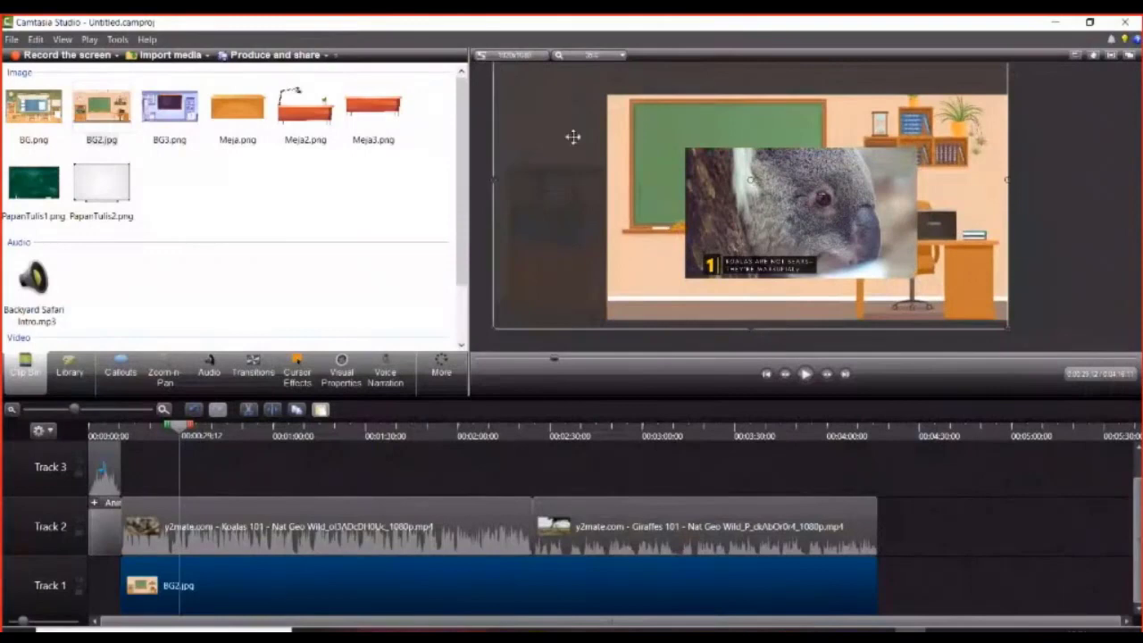
{"action": "left_click_drag", "start_coordinate": [573, 137], "coordinate": [589, 107]}
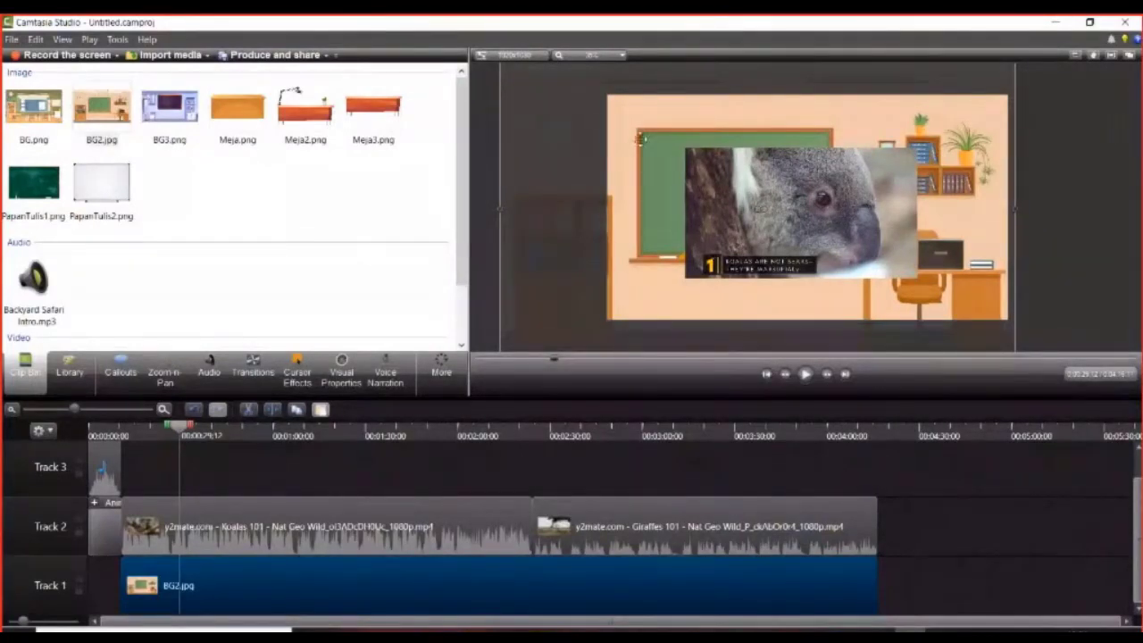
{"action": "scroll", "coordinate": [640, 139], "scroll_direction": "down", "scroll_amount": 1}
{"action": "left_click_drag", "start_coordinate": [957, 315], "coordinate": [1003, 343]}
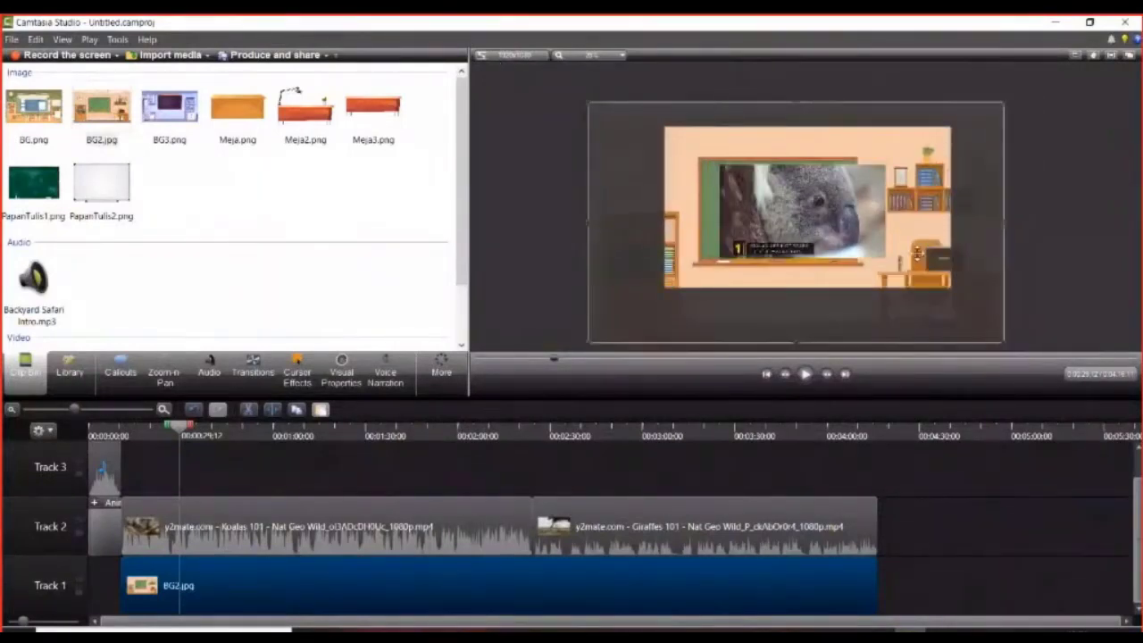
{"action": "left_click", "coordinate": [1036, 204]}
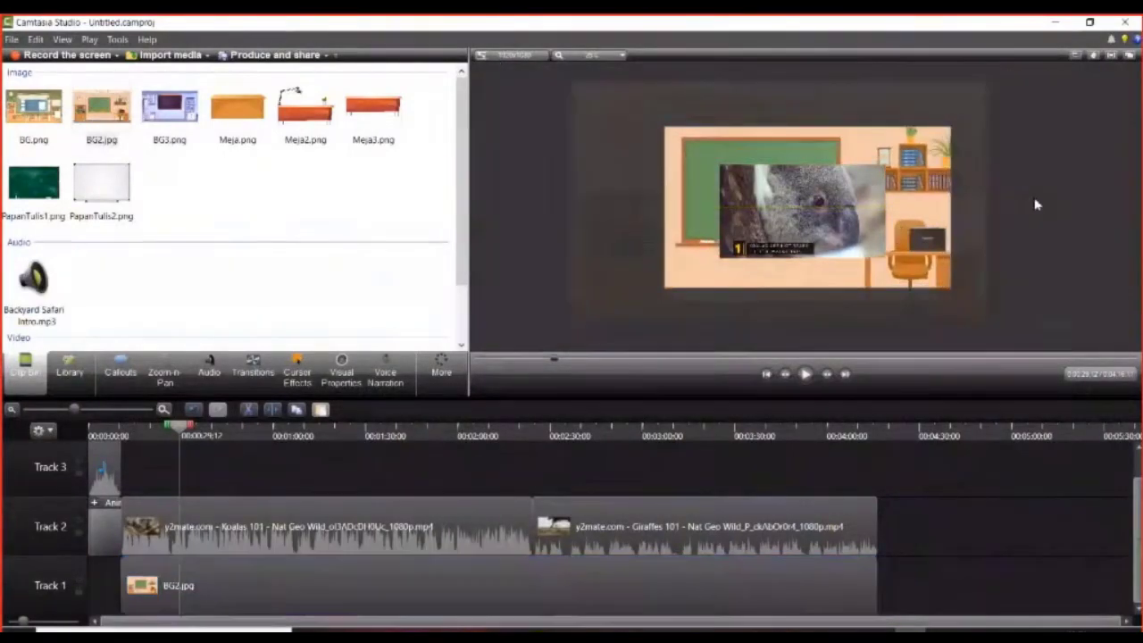
- Move the Koalas video onto the chalkboard, and enlarge and nudge BG2.jpg until the chalkboard frames the whole video
{"action": "scroll", "coordinate": [831, 207], "scroll_direction": "up", "scroll_amount": 1}
{"action": "left_click_drag", "start_coordinate": [875, 191], "coordinate": [816, 149]}
{"action": "left_click", "coordinate": [920, 175]}
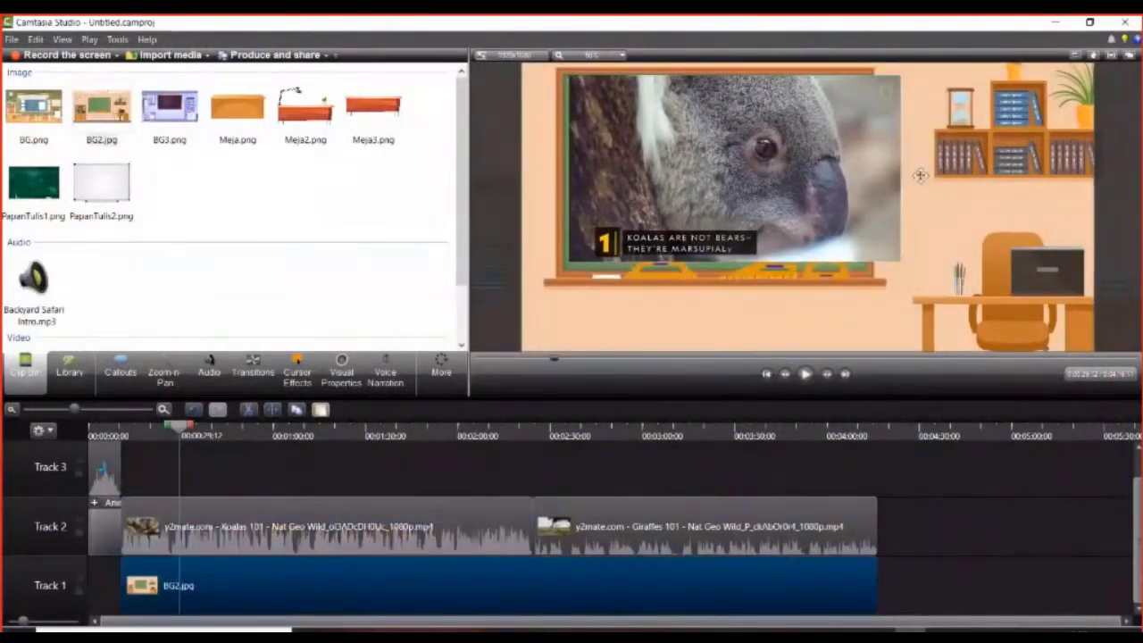
{"action": "scroll", "coordinate": [920, 175], "scroll_direction": "down", "scroll_amount": 1}
{"action": "scroll", "coordinate": [1024, 282], "scroll_direction": "down", "scroll_amount": 1}
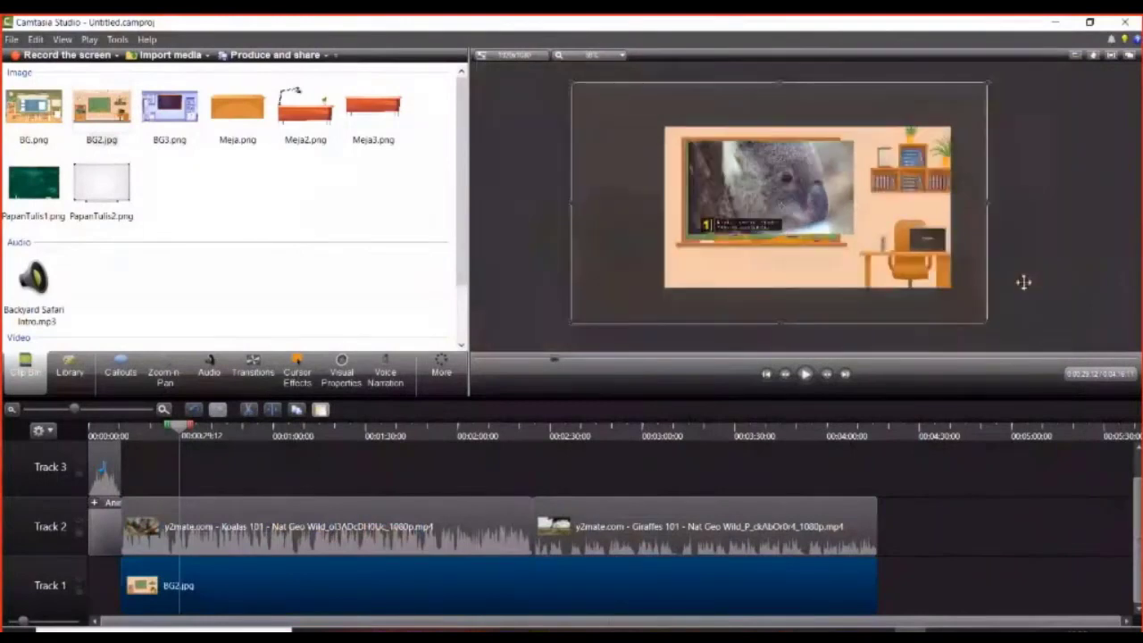
{"action": "left_click_drag", "start_coordinate": [987, 323], "coordinate": [1027, 342]}
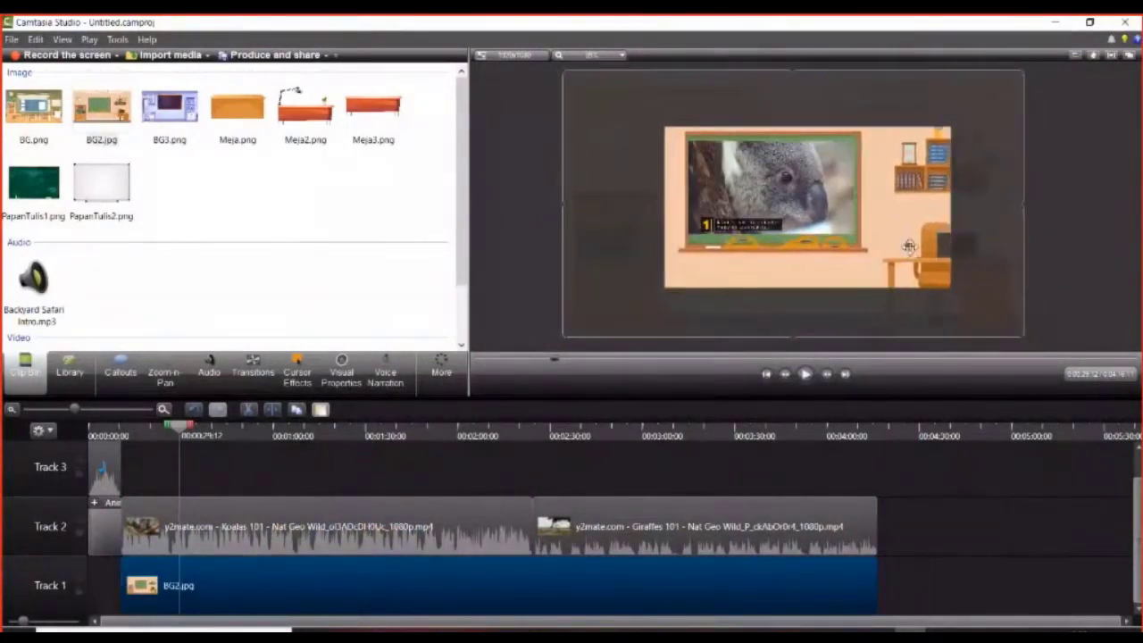
{"action": "left_click_drag", "start_coordinate": [910, 247], "coordinate": [908, 250]}
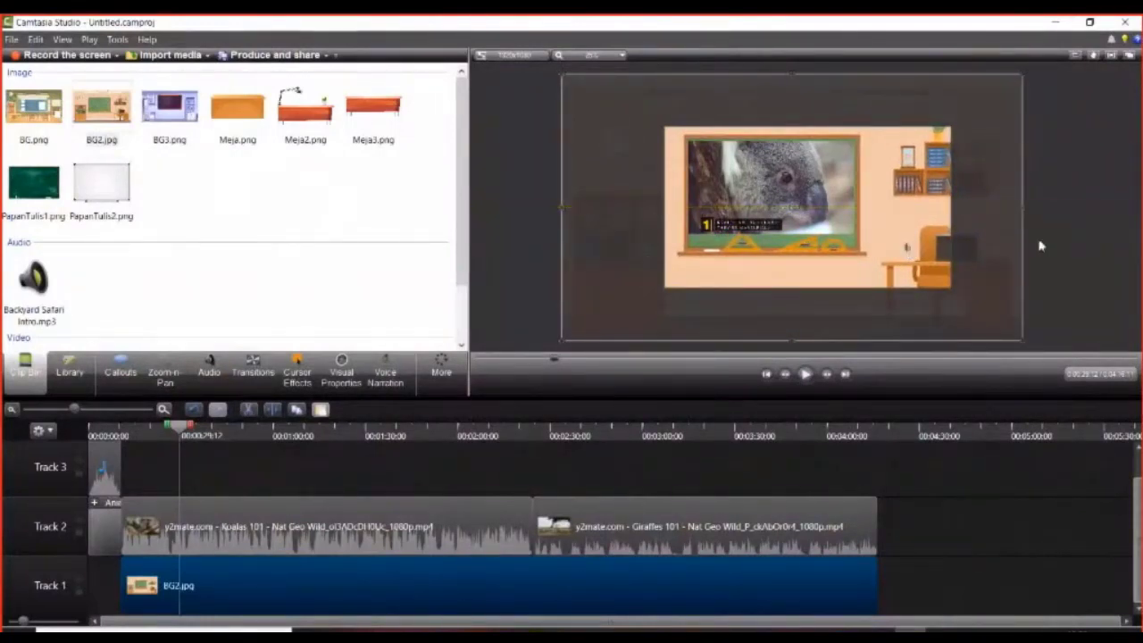
- Shrink the canvas view to fit and play the project from the intro title into the Koalas video
{"action": "left_click", "coordinate": [589, 54]}
{"action": "left_click", "coordinate": [593, 159]}
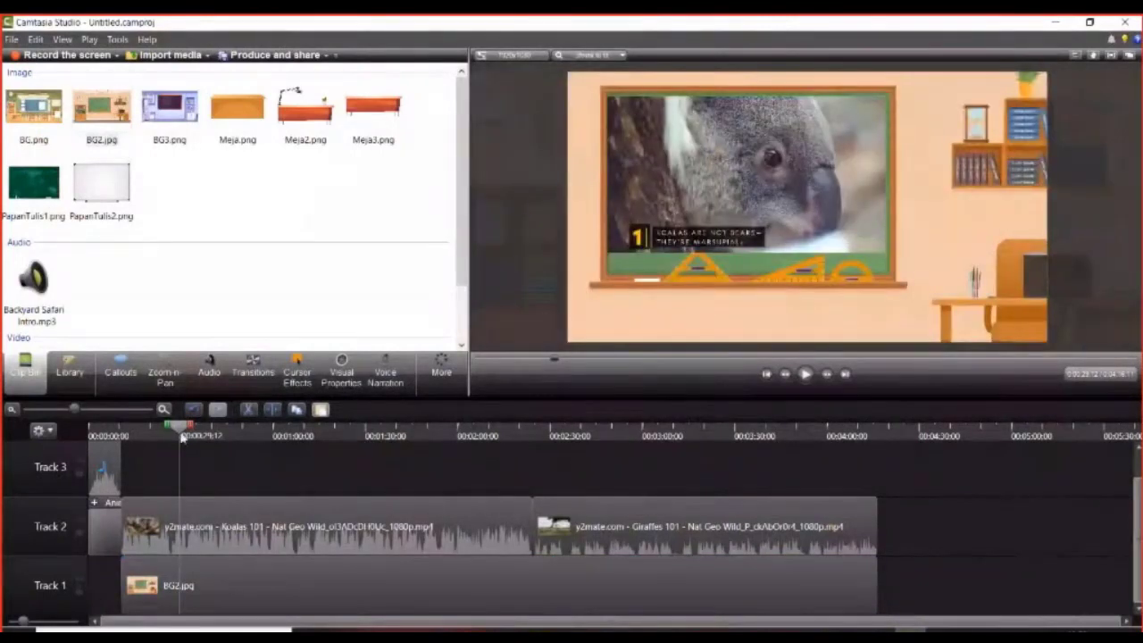
{"action": "left_click_drag", "start_coordinate": [182, 435], "coordinate": [90, 435]}
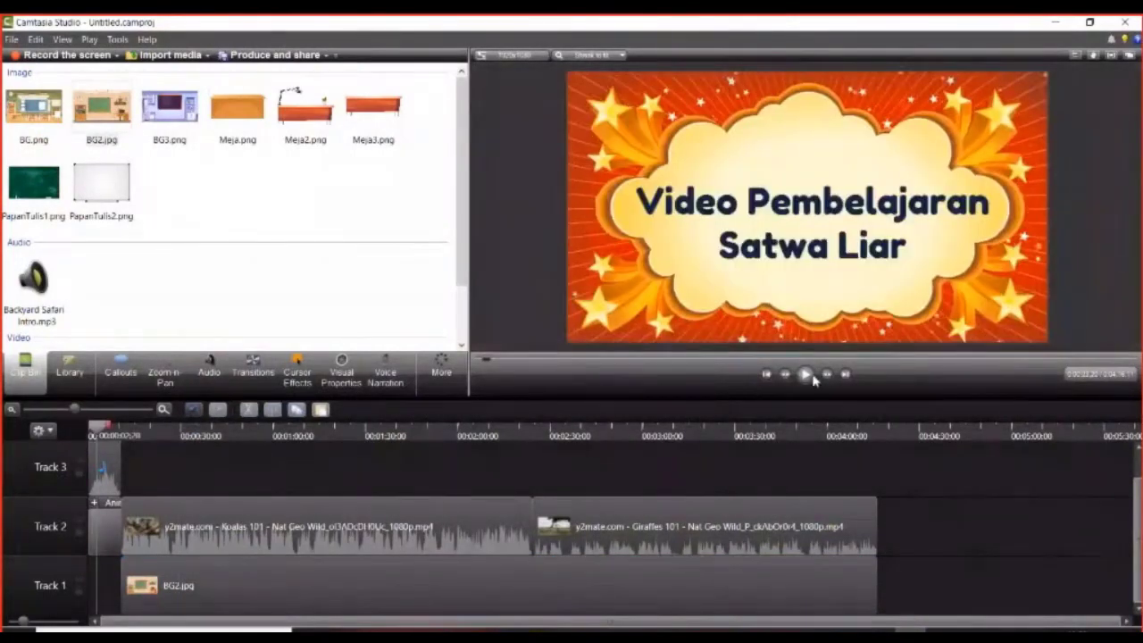
{"action": "left_click", "coordinate": [807, 376]}
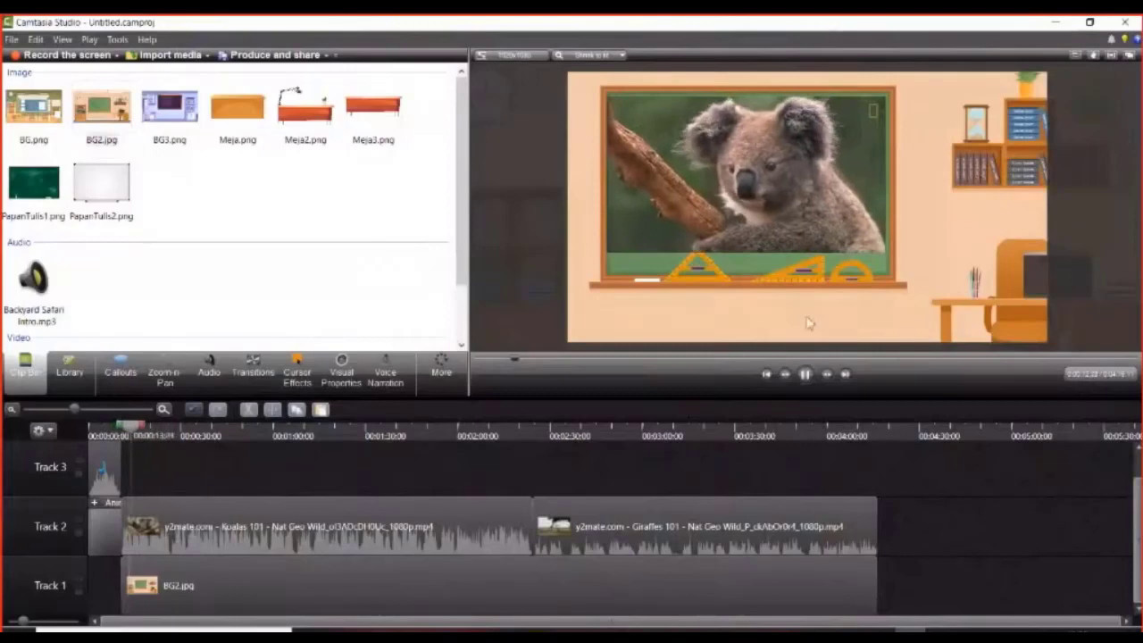
{"action": "left_click", "coordinate": [807, 374]}
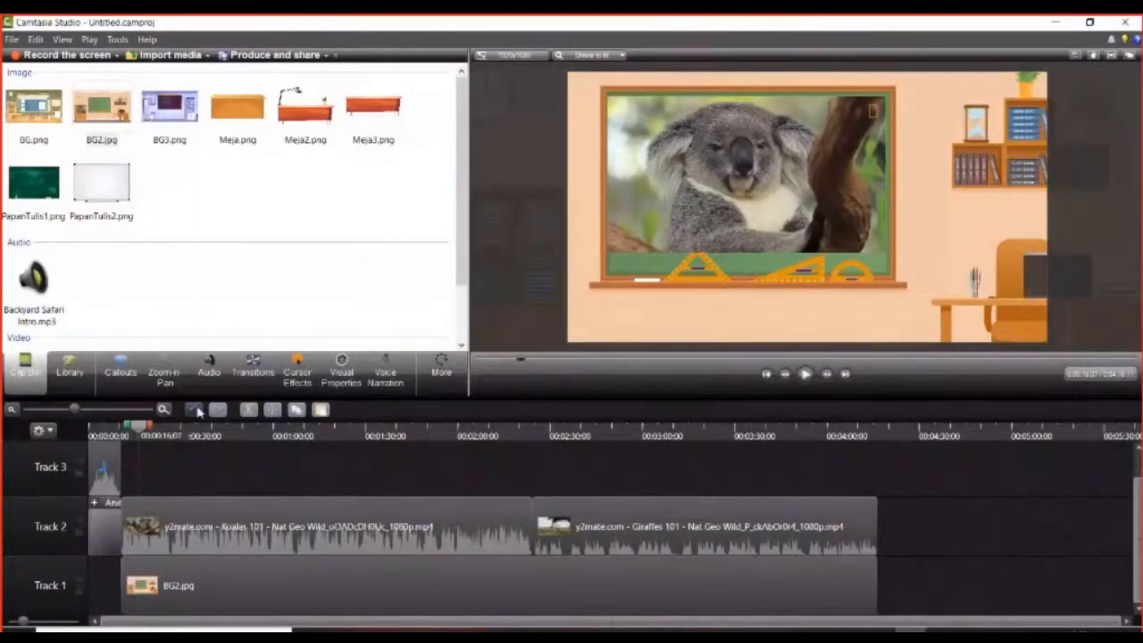
- Scrub through the Koalas video to about 57 seconds and back to about 30 seconds to check it against the chalkboard
{"action": "left_click_drag", "start_coordinate": [139, 432], "coordinate": [266, 451]}
{"action": "left_click", "coordinate": [223, 577]}
{"action": "left_click", "coordinate": [276, 520]}
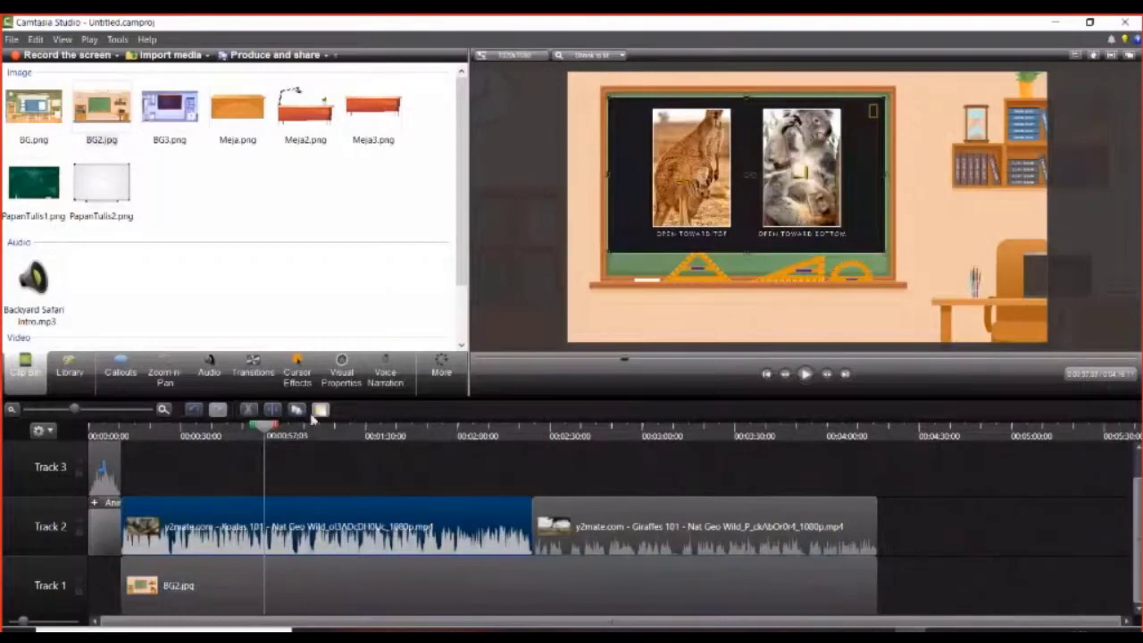
{"action": "left_click_drag", "start_coordinate": [266, 431], "coordinate": [182, 436]}
- Add a text callout at about 16 seconds in the Koalas video and place it below the chalkboard
{"action": "left_click", "coordinate": [119, 371]}
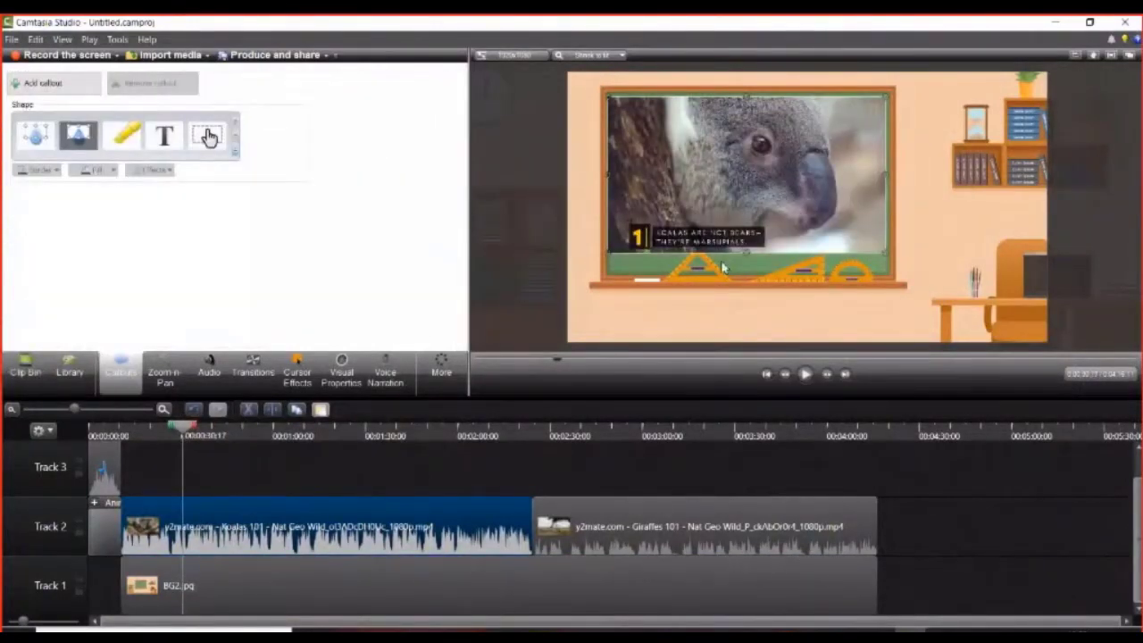
{"action": "left_click", "coordinate": [135, 434]}
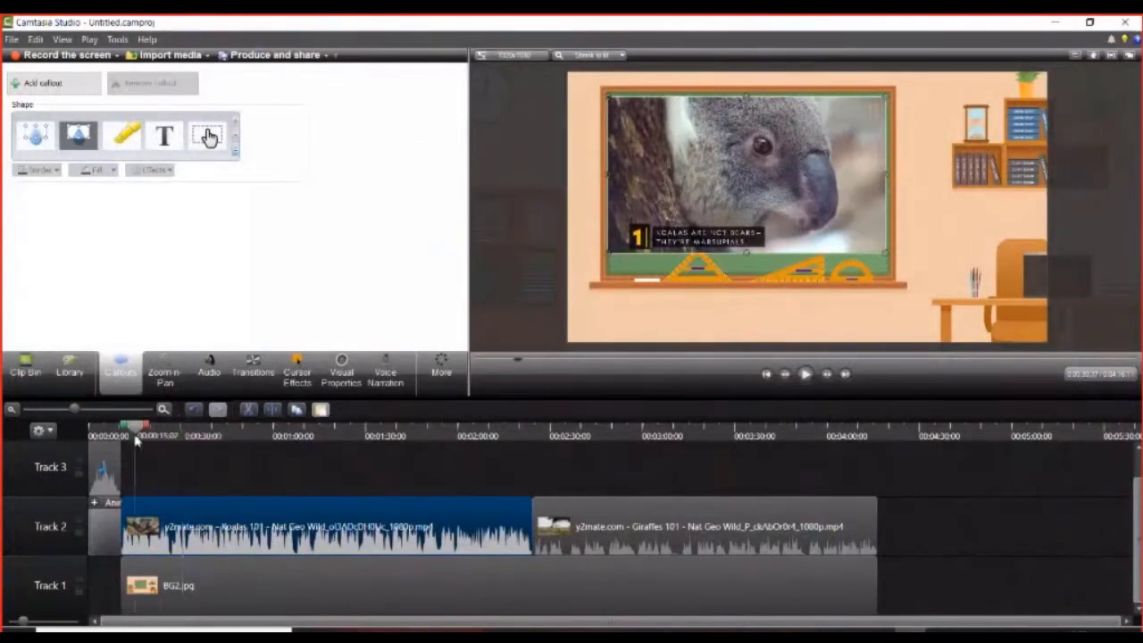
{"action": "left_click_drag", "start_coordinate": [135, 437], "coordinate": [146, 438]}
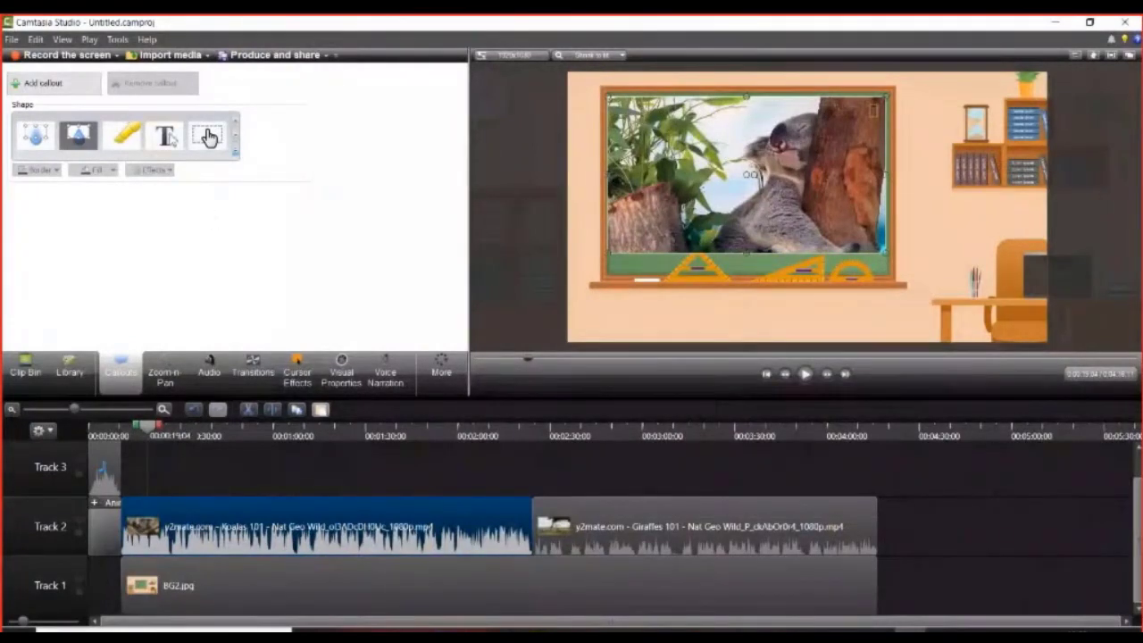
{"action": "mouse_move", "coordinate": [148, 427]}
{"action": "left_mouse_down"}
{"action": "mouse_move", "coordinate": [171, 435]}
{"action": "mouse_move", "coordinate": [140, 444]}
{"action": "left_mouse_up"}
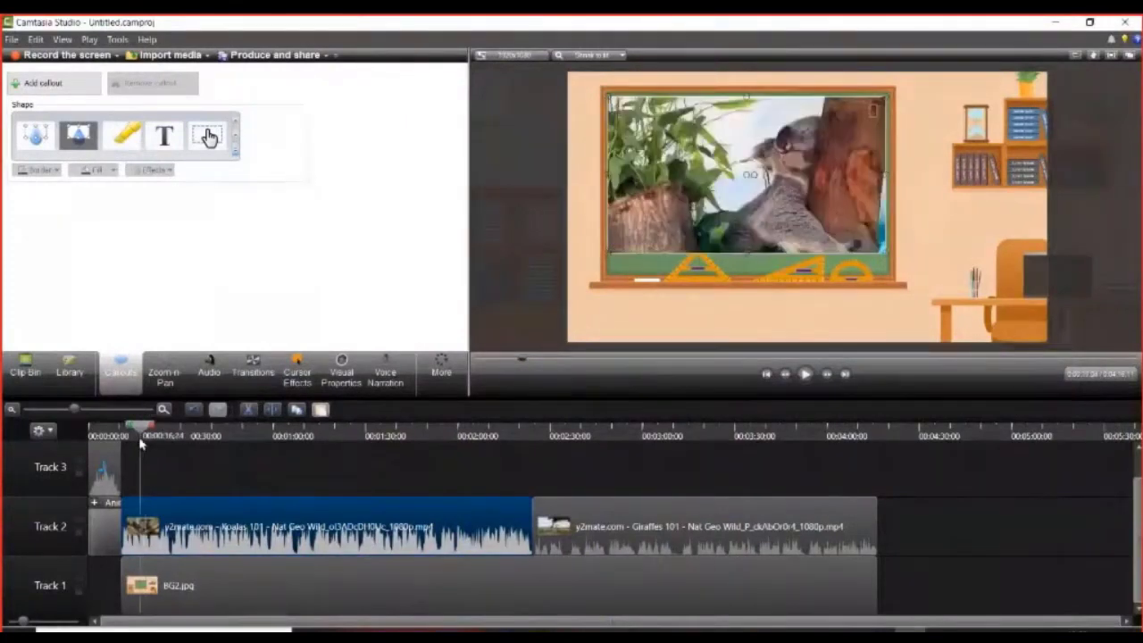
{"action": "left_click", "coordinate": [27, 376]}
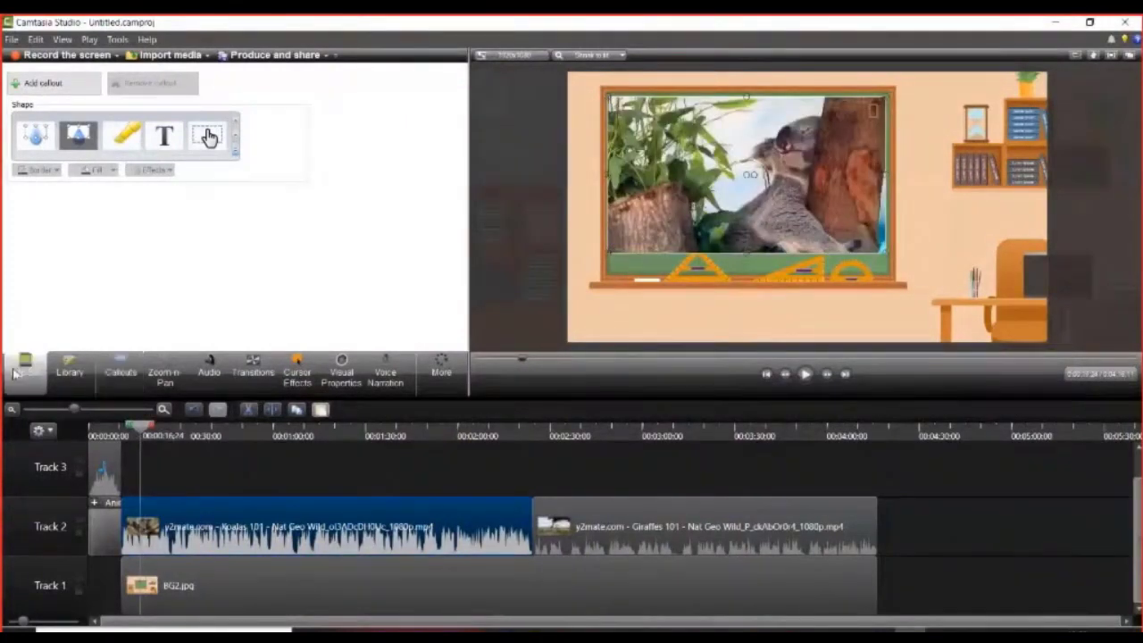
{"action": "left_click", "coordinate": [121, 371]}
{"action": "left_click", "coordinate": [235, 161]}
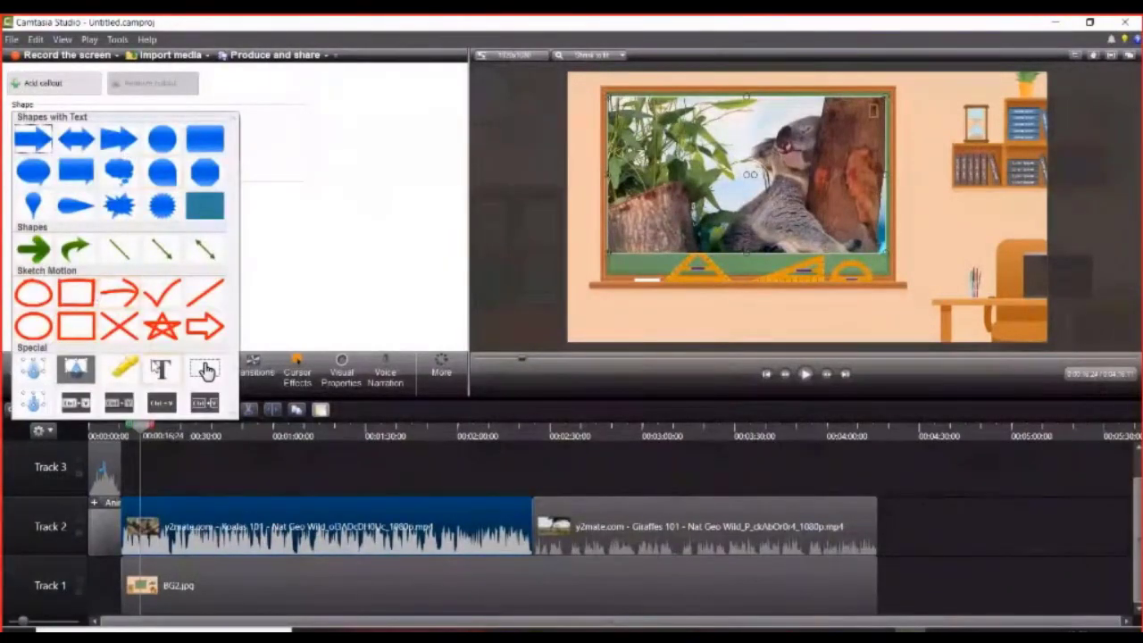
{"action": "left_click", "coordinate": [161, 372]}
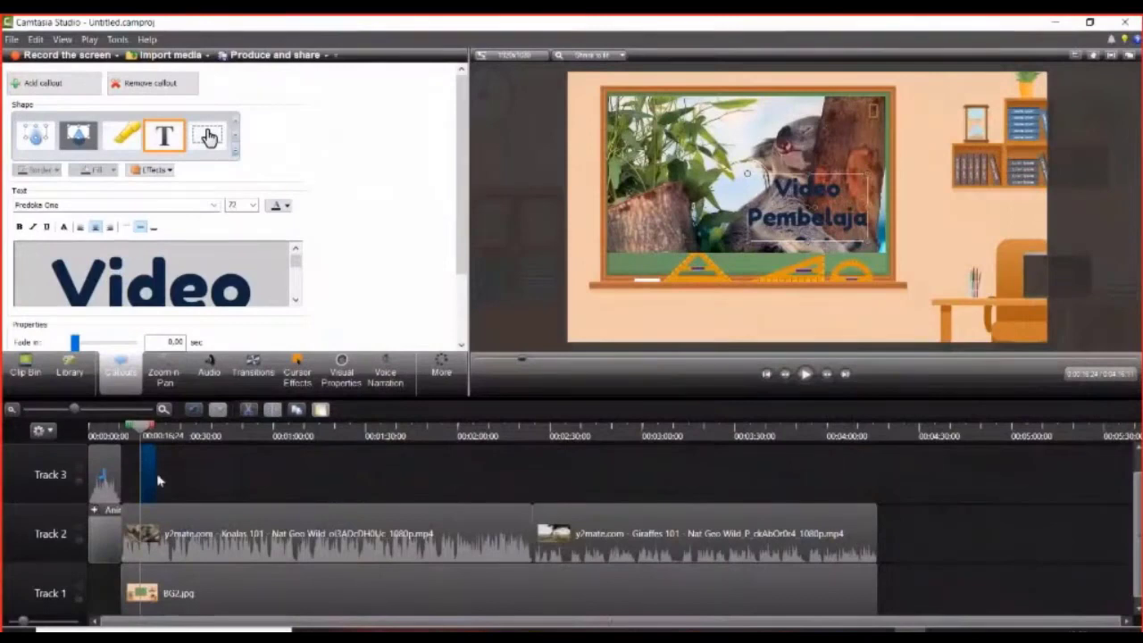
{"action": "left_click_drag", "start_coordinate": [857, 211], "coordinate": [722, 320]}
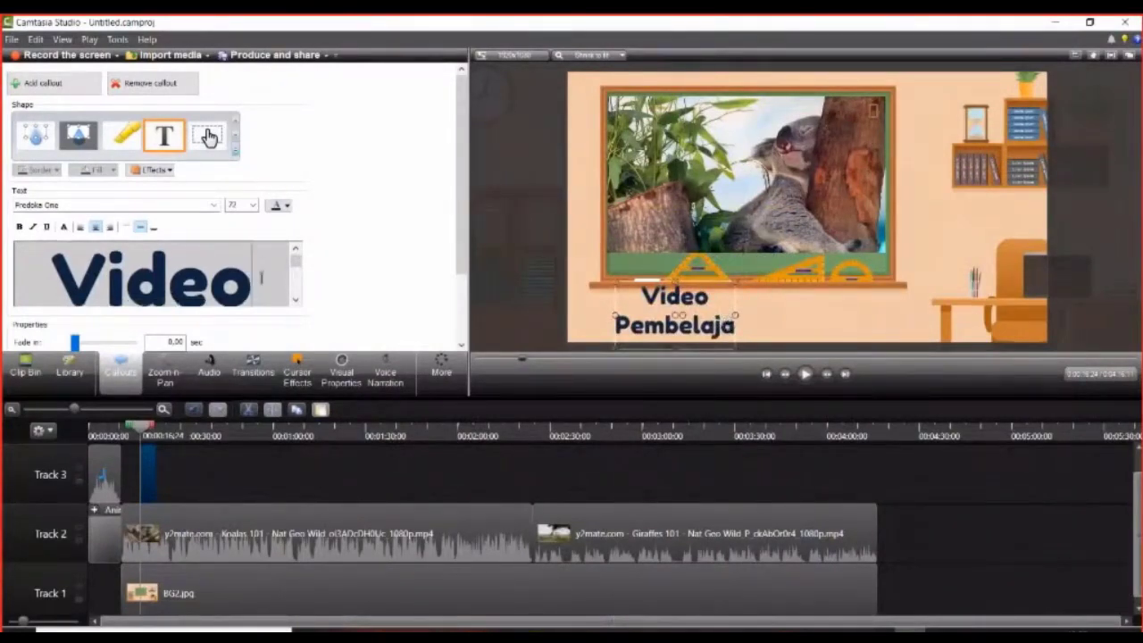
- Replace the callout's text with "KOALA Australia" and widen its box so the text fits on one line
{"action": "scroll", "coordinate": [292, 277], "scroll_direction": "down", "scroll_amount": 3}
{"action": "mouse_move", "coordinate": [253, 286]}
{"action": "left_mouse_down"}
{"action": "mouse_move", "coordinate": [117, 268]}
{"action": "mouse_move", "coordinate": [41, 241]}
{"action": "mouse_move", "coordinate": [143, 295]}
{"action": "mouse_move", "coordinate": [237, 312]}
{"action": "mouse_move", "coordinate": [247, 286]}
{"action": "left_mouse_up"}
{"action": "scroll", "coordinate": [143, 265], "scroll_direction": "up", "scroll_amount": 3}
{"action": "type", "text": "K"}
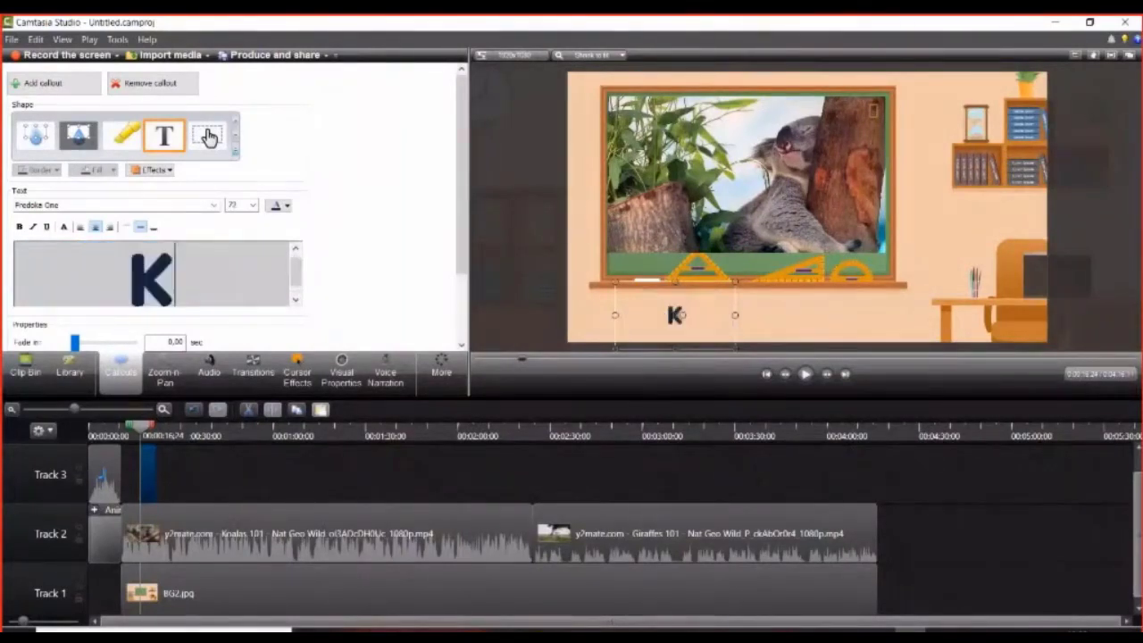
{"action": "type", "text": "OALA Au"}
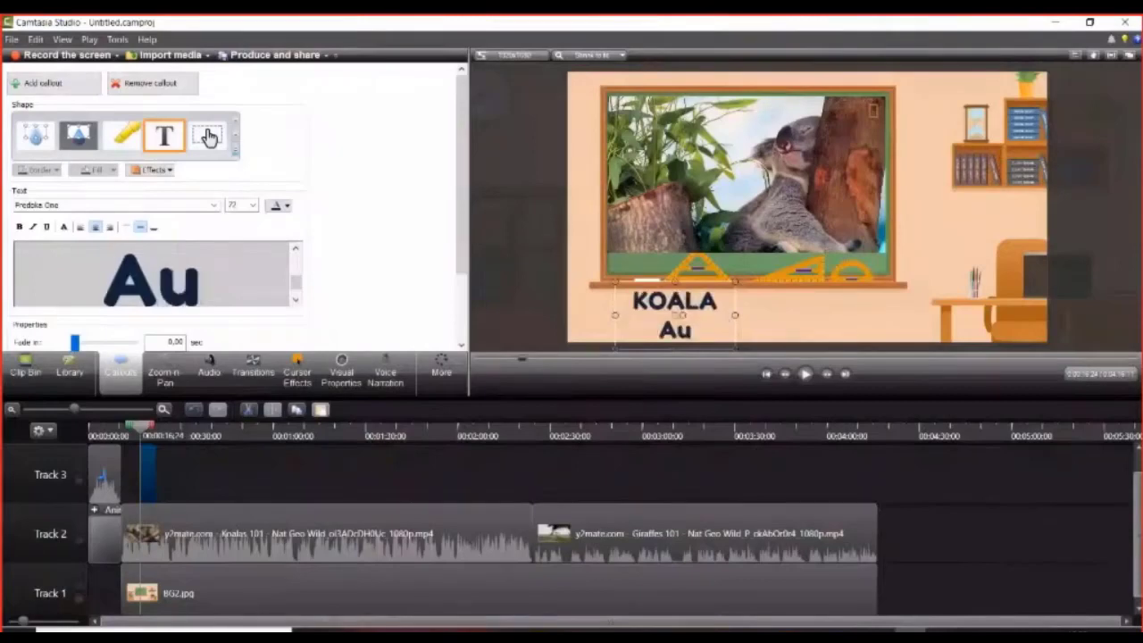
{"action": "type", "text": "stralia"}
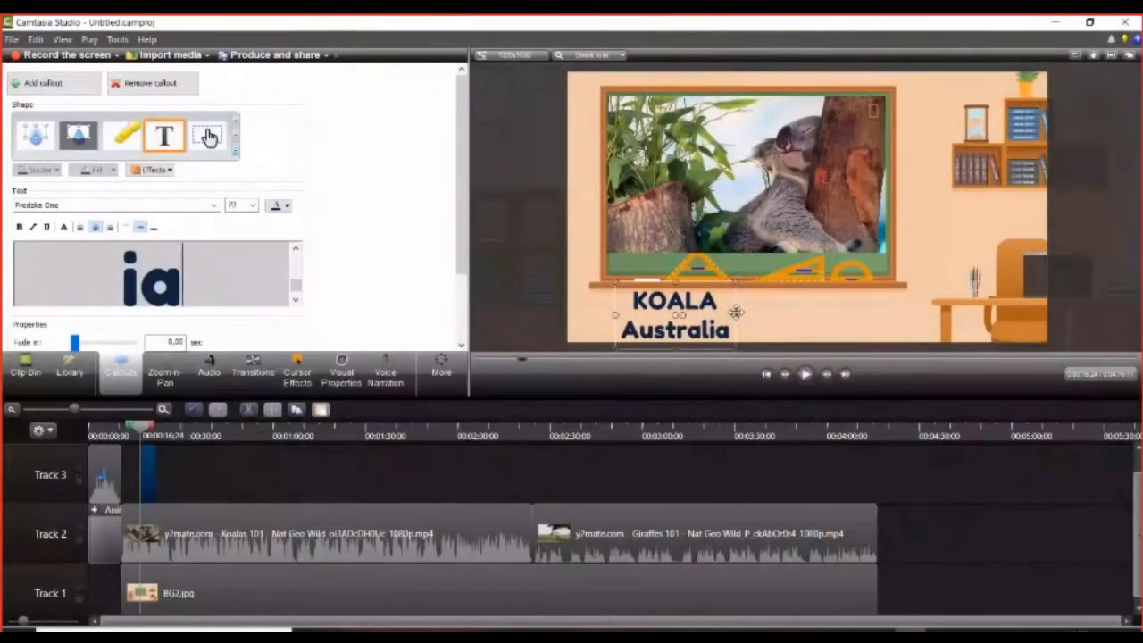
{"action": "left_click_drag", "start_coordinate": [736, 312], "coordinate": [781, 328]}
- Shift the KOALA Australia callout slightly later on Track 3 and play from the intro title into the callout
{"action": "left_click", "coordinate": [500, 507]}
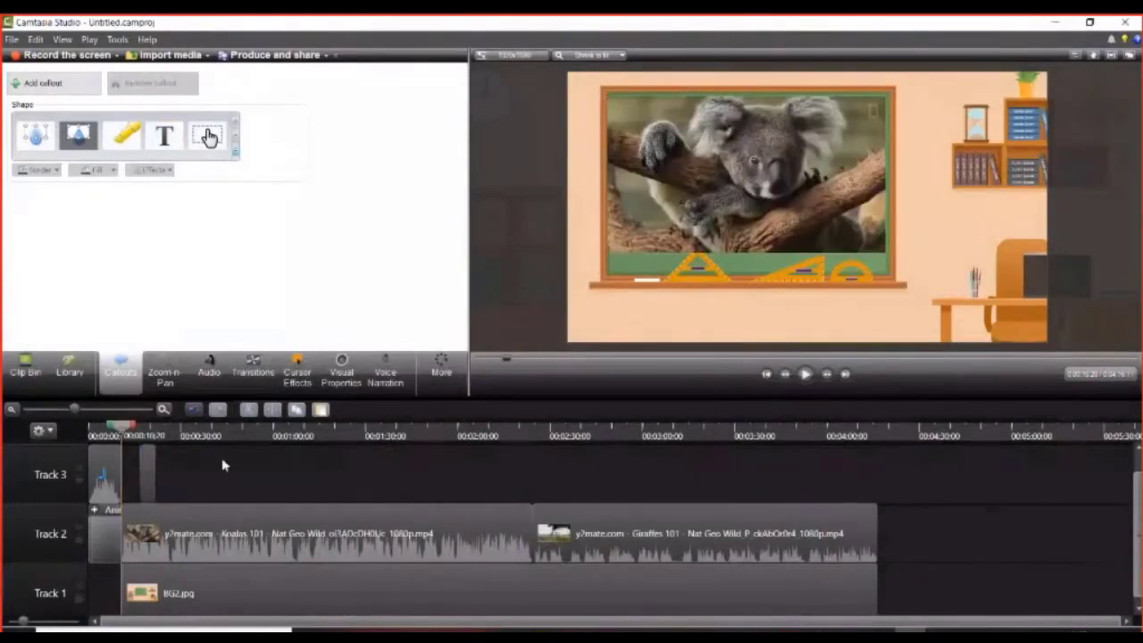
{"action": "left_click_drag", "start_coordinate": [74, 409], "coordinate": [105, 416]}
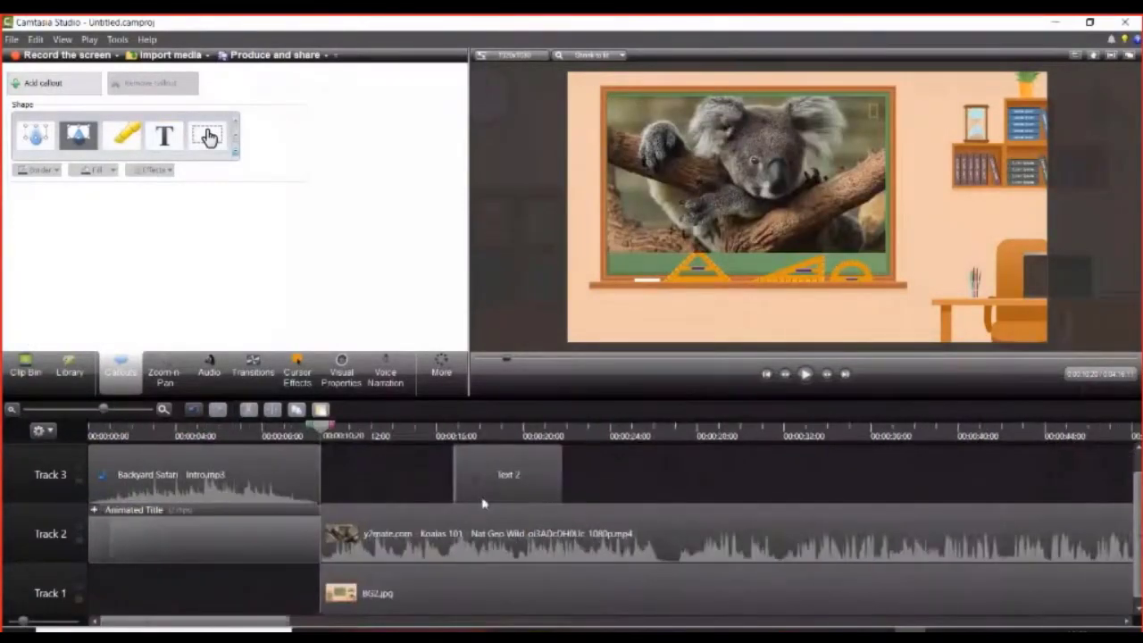
{"action": "left_click_drag", "start_coordinate": [488, 500], "coordinate": [492, 496]}
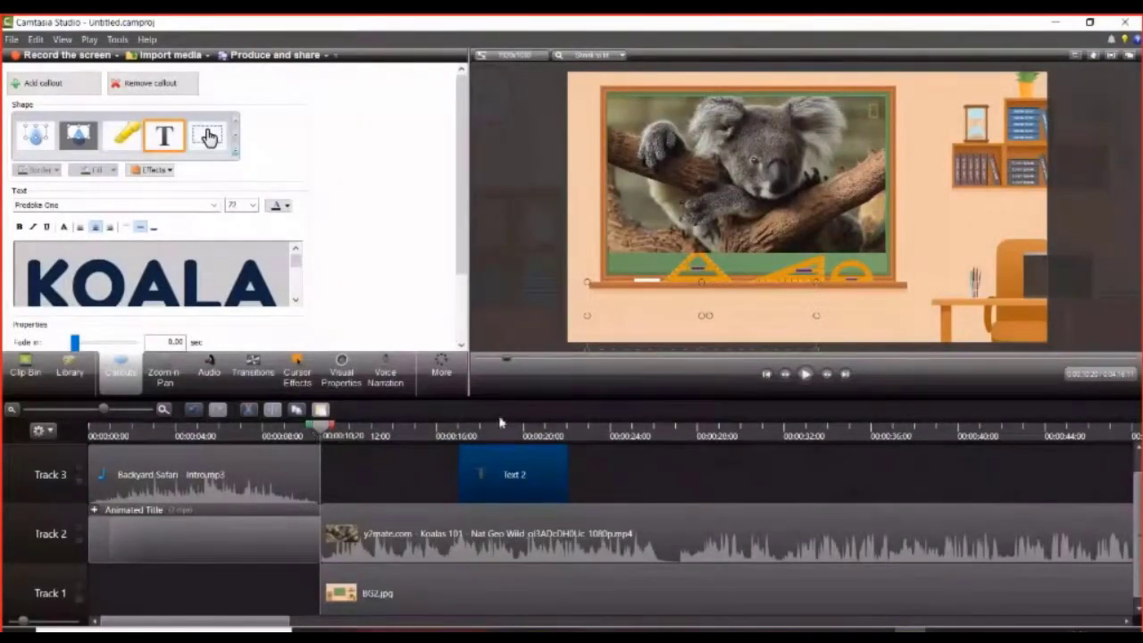
{"action": "left_click_drag", "start_coordinate": [308, 427], "coordinate": [268, 432]}
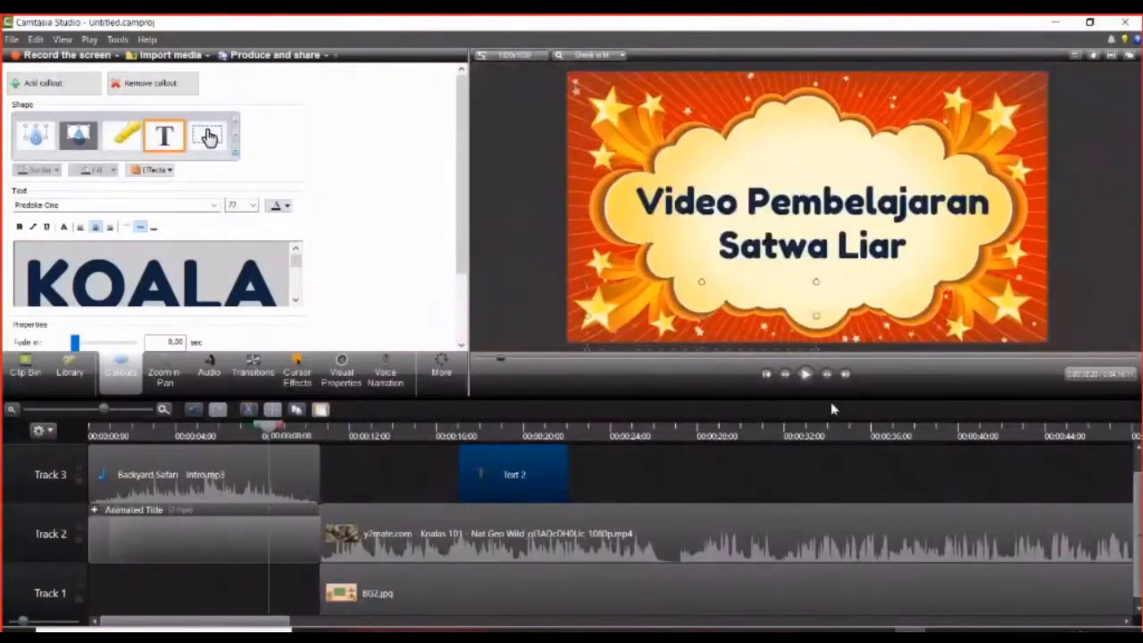
{"action": "left_click", "coordinate": [806, 376]}
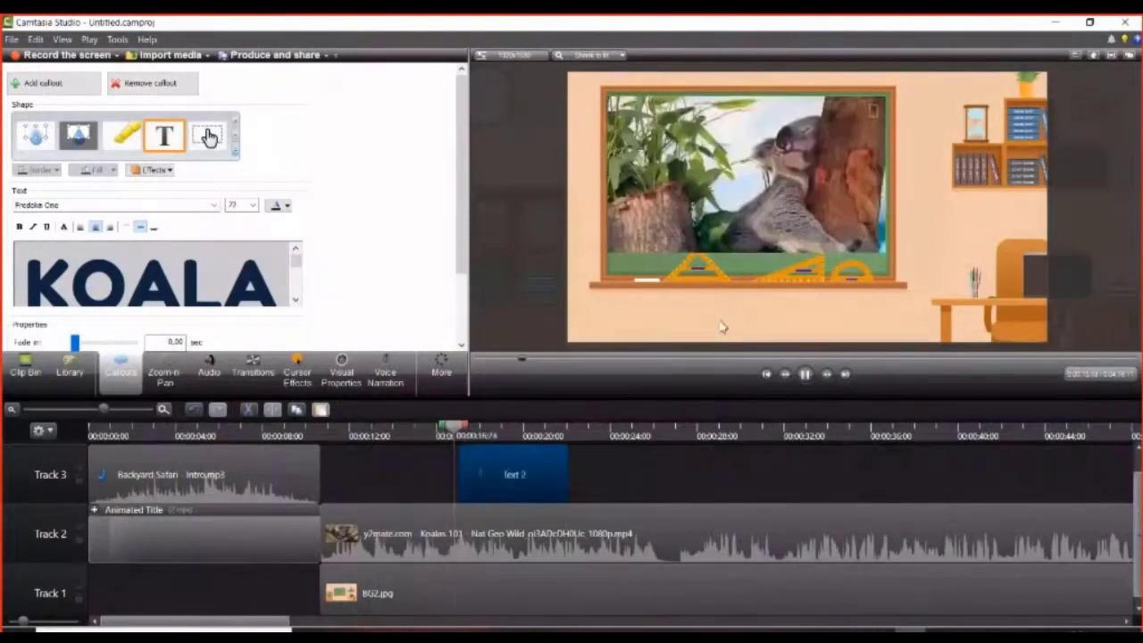
{"action": "left_click", "coordinate": [807, 382]}
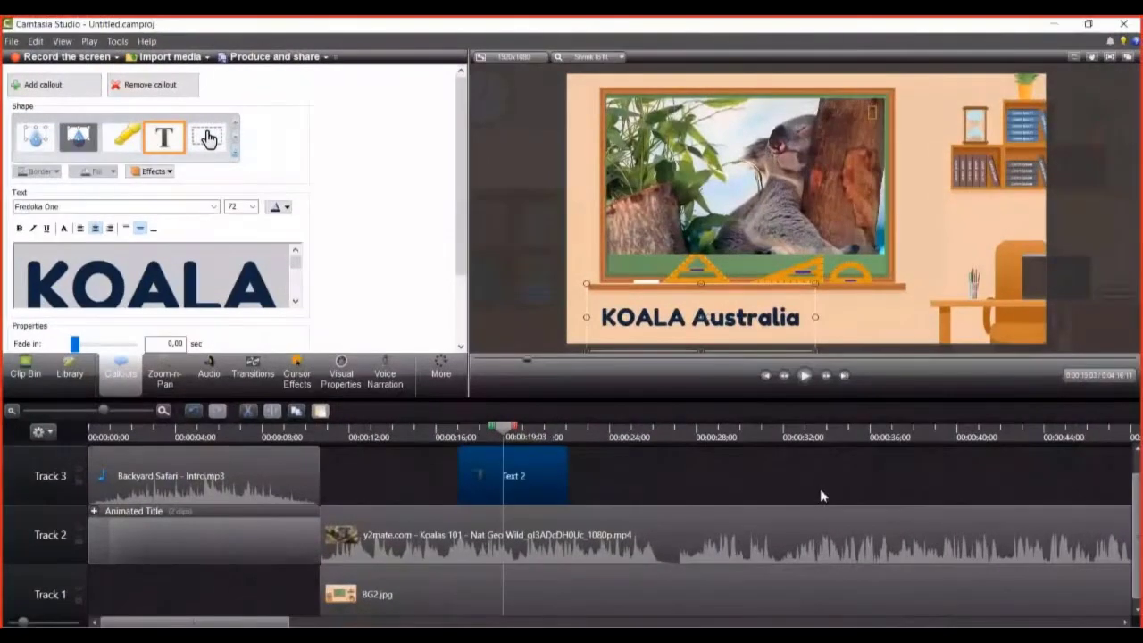
- Set the KOALA Australia callout's fade in to about 1.97 seconds and its fade out to about 2.03 seconds
{"action": "left_click_drag", "start_coordinate": [461, 228], "coordinate": [464, 302]}
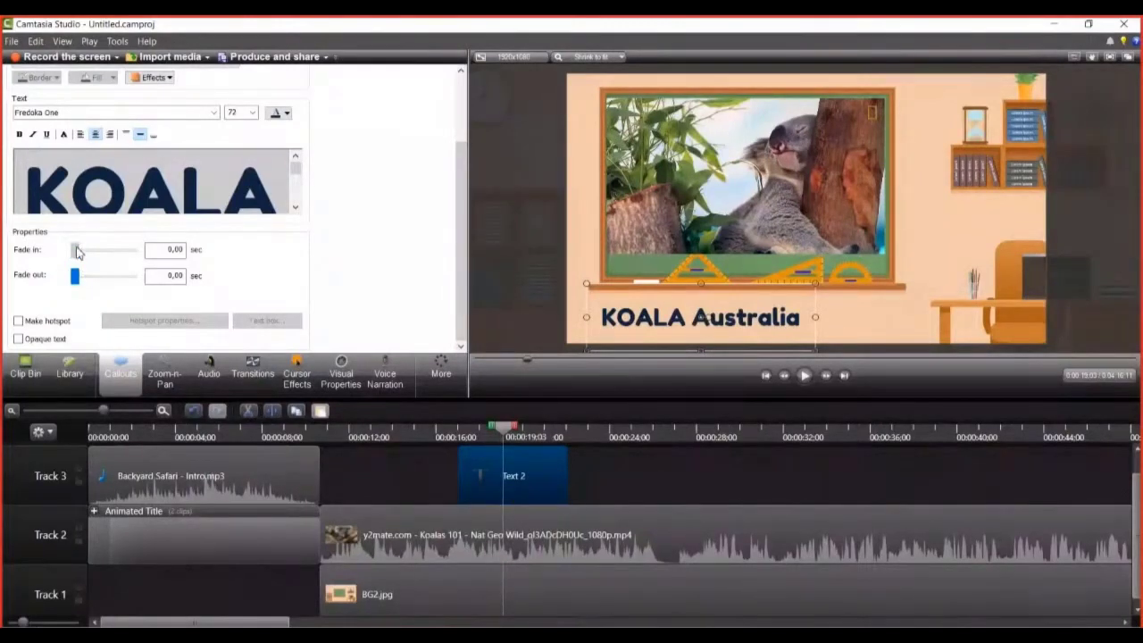
{"action": "left_click_drag", "start_coordinate": [76, 253], "coordinate": [82, 250]}
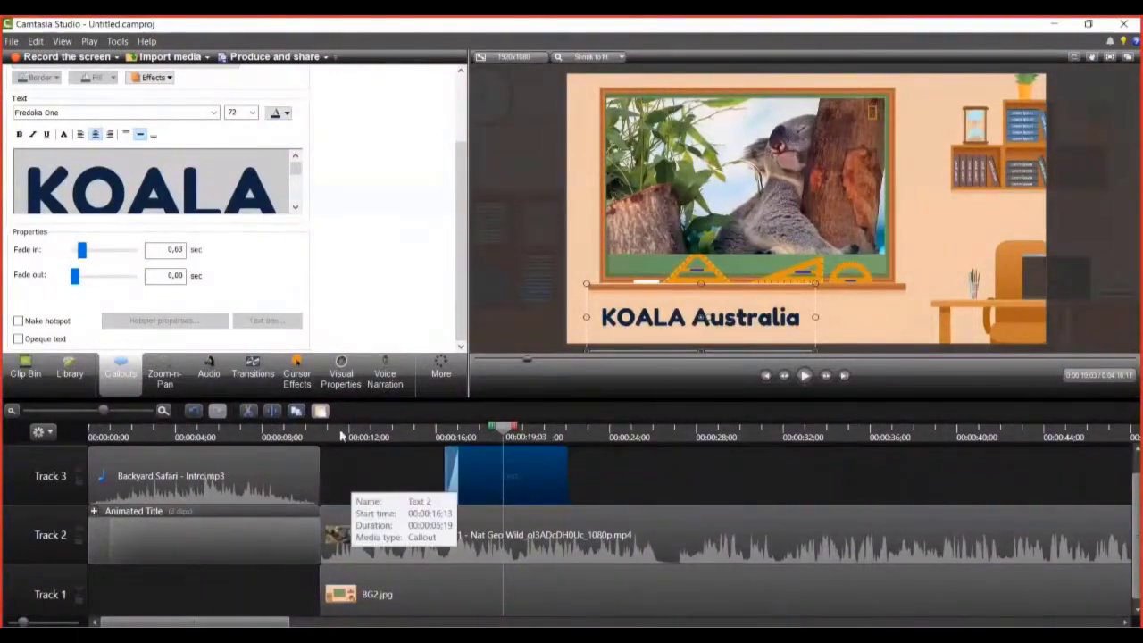
{"action": "left_click_drag", "start_coordinate": [89, 281], "coordinate": [98, 277]}
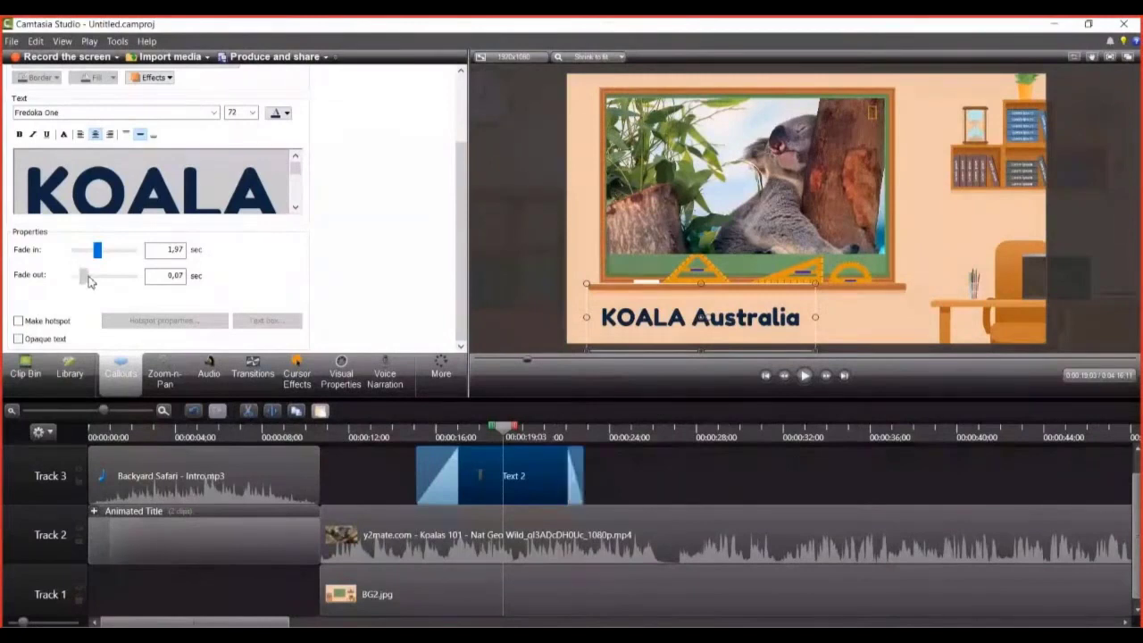
- Play the timeline from before the KOALA Australia callout until it ends to check its fades
{"action": "left_click_drag", "start_coordinate": [507, 435], "coordinate": [427, 435]}
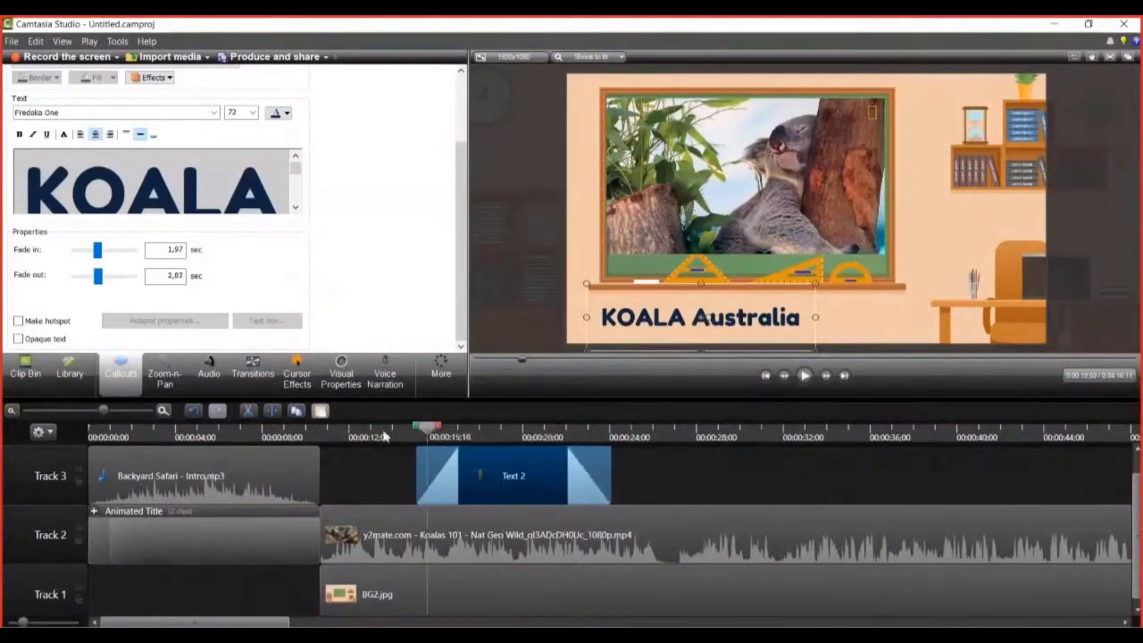
{"action": "left_click", "coordinate": [384, 435]}
{"action": "key", "text": "space"}
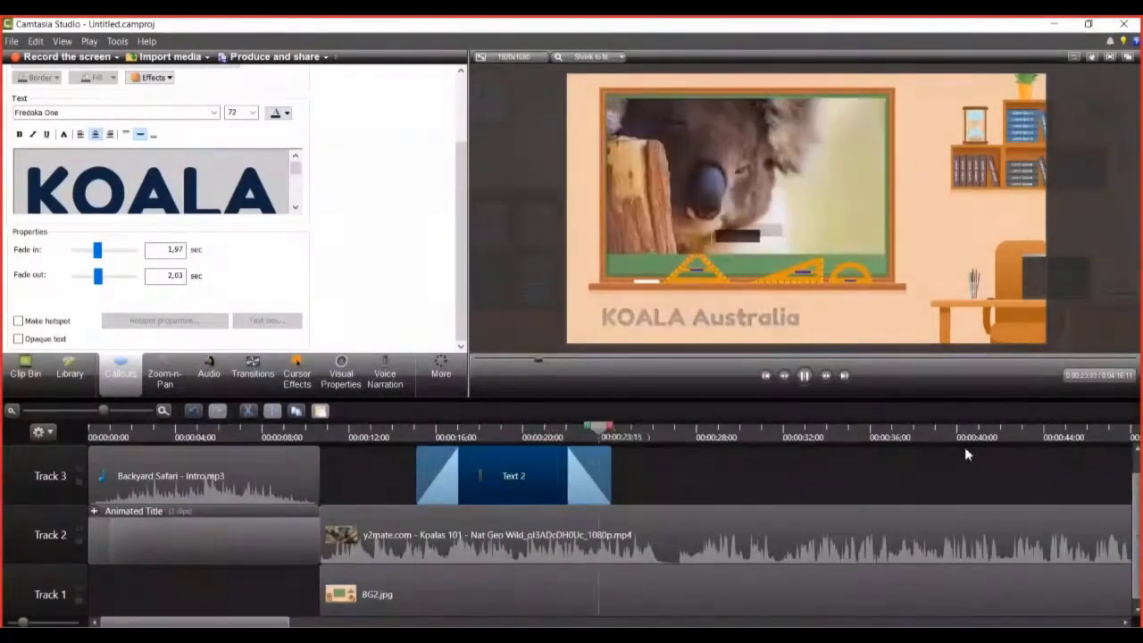
{"action": "key", "text": "space"}
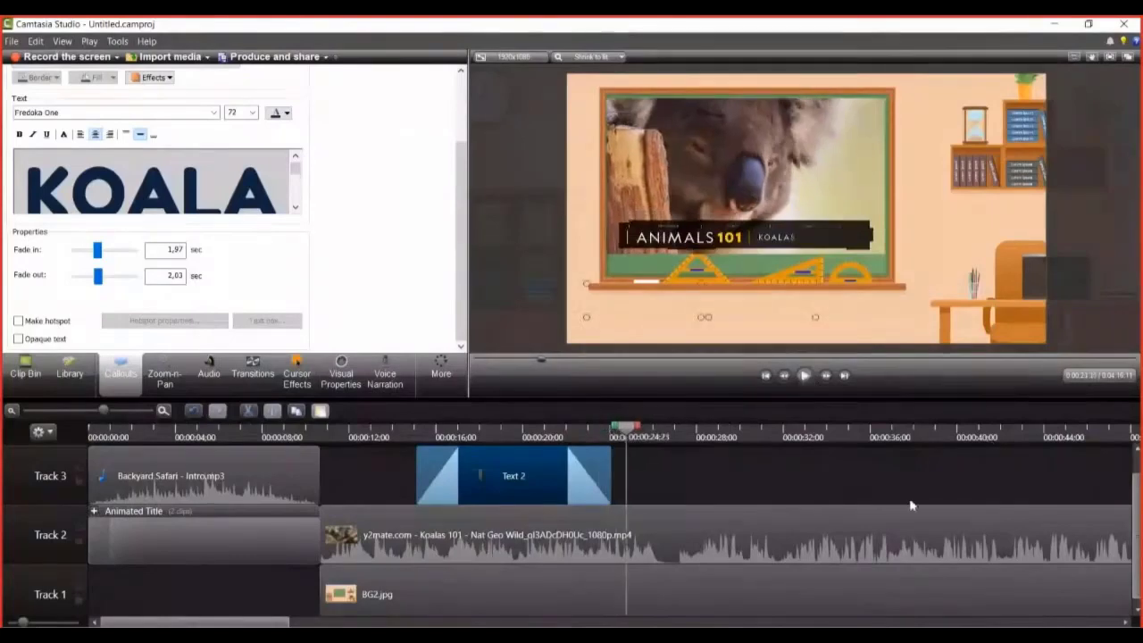
{"action": "left_click", "coordinate": [911, 505]}
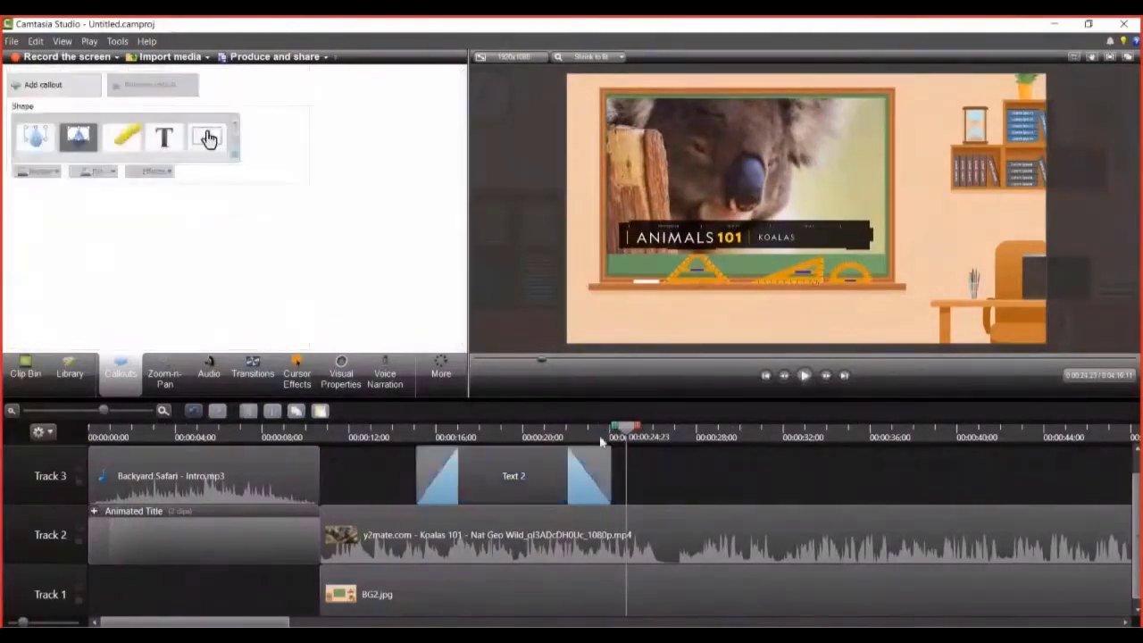
- Apply the Glossy effect style to the KOALA Australia callout
{"action": "left_click", "coordinate": [504, 465]}
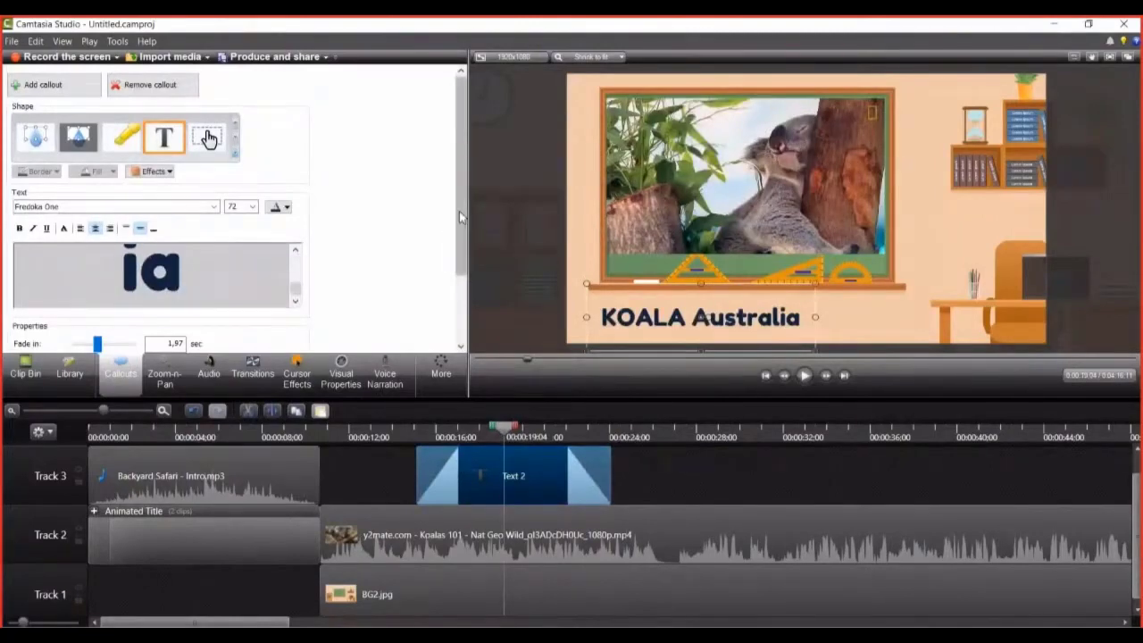
{"action": "left_click", "coordinate": [152, 171]}
{"action": "mouse_move", "coordinate": [180, 204]}
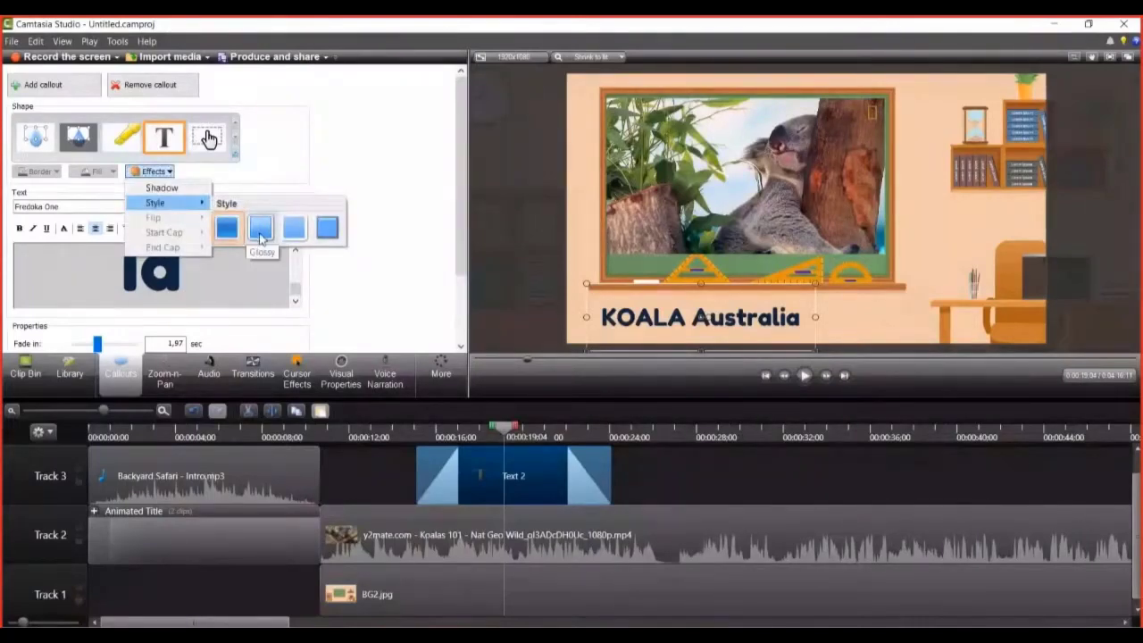
{"action": "left_click", "coordinate": [261, 230]}
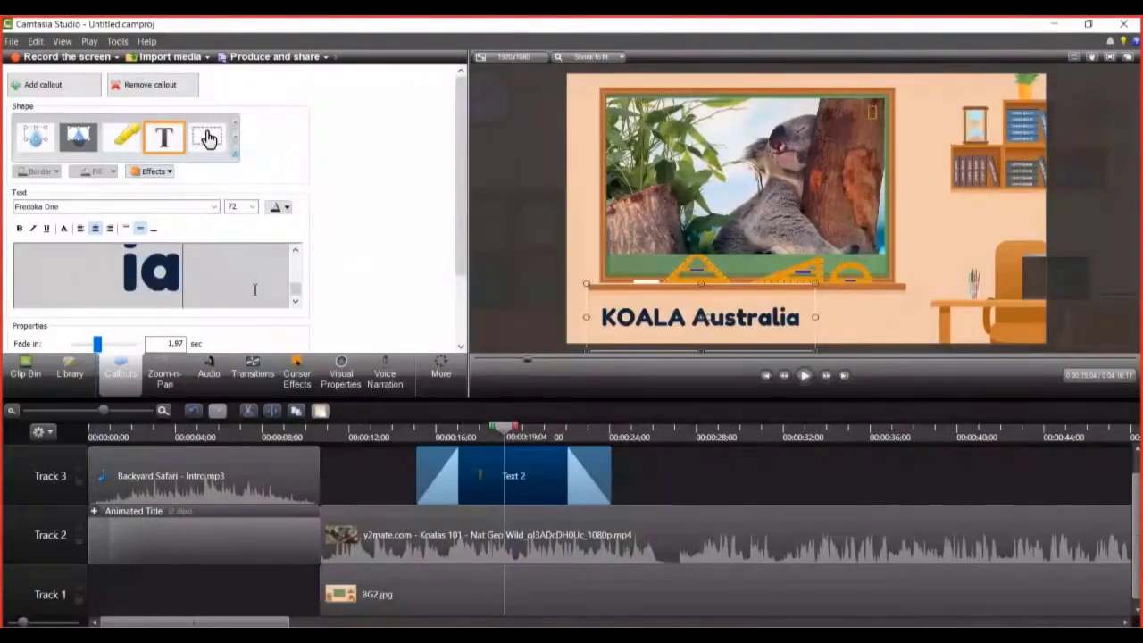
- Select all of the KOALA Australia callout's text and apply the third effect style to it
{"action": "scroll", "coordinate": [251, 285], "scroll_direction": "up", "scroll_amount": 2}
{"action": "scroll", "coordinate": [257, 288], "scroll_direction": "down", "scroll_amount": 2}
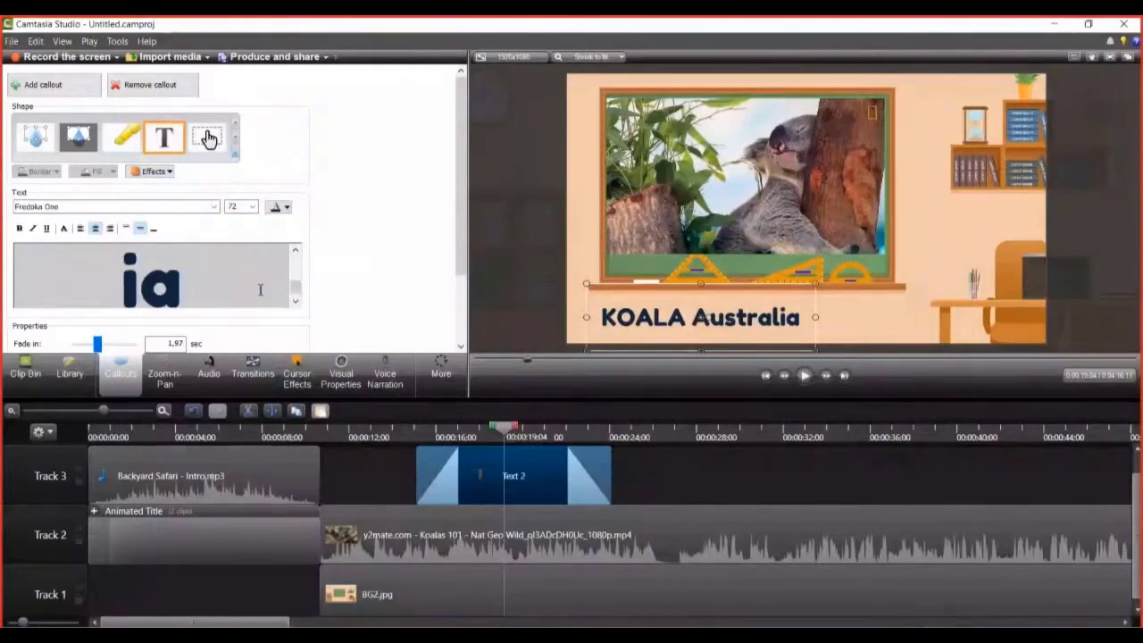
{"action": "key", "text": "ctrl+a"}
{"action": "left_click", "coordinate": [153, 171]}
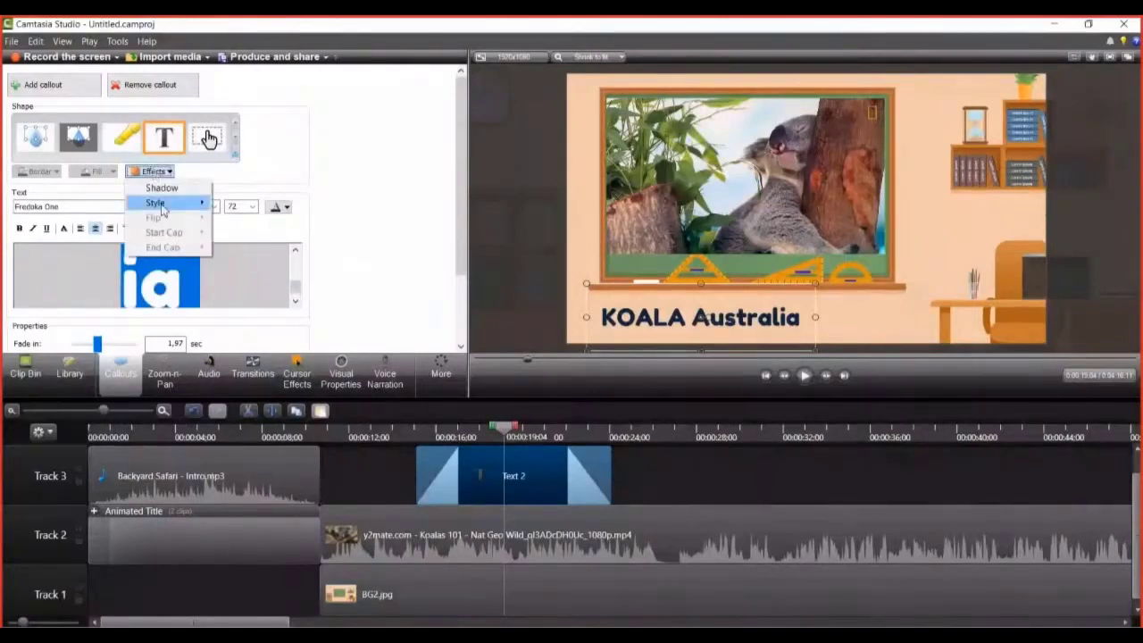
{"action": "left_click", "coordinate": [295, 232]}
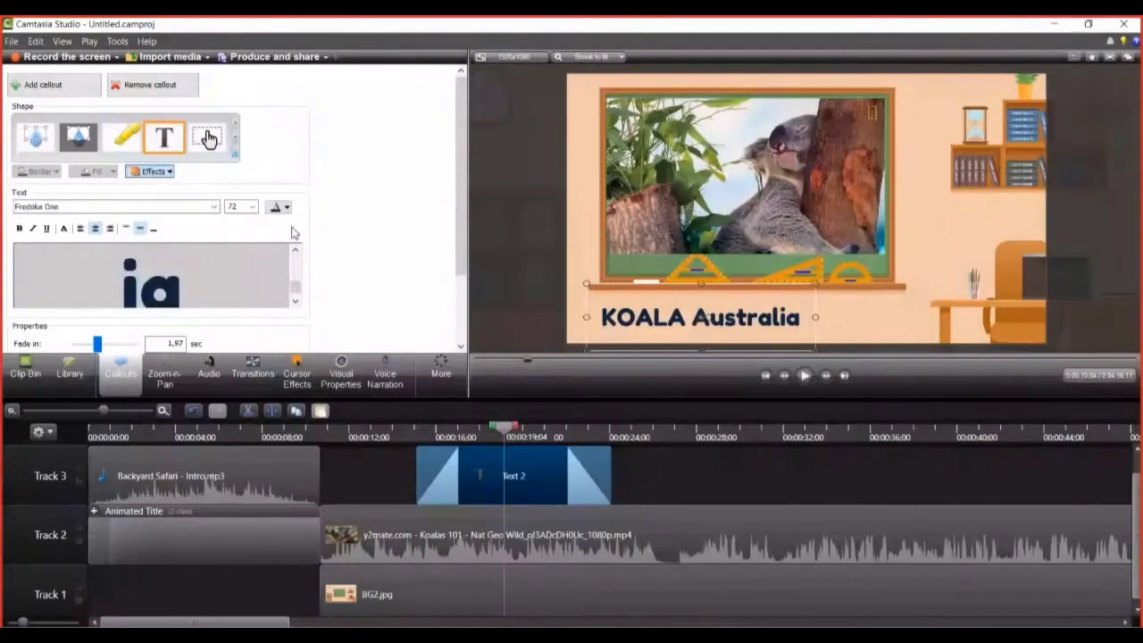
{"action": "left_click", "coordinate": [620, 483]}
{"action": "left_click", "coordinate": [548, 453]}
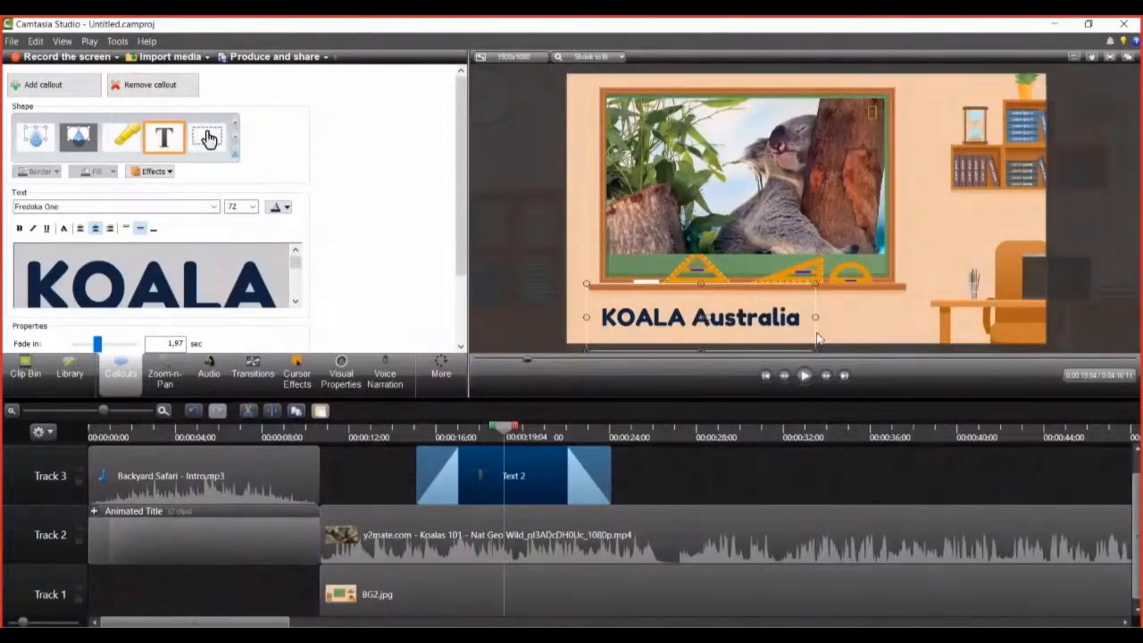
- Open the Zoom-n-Pan settings at about 19 seconds and nudge the koala video and the classroom background on the canvas
{"action": "left_click", "coordinate": [461, 443]}
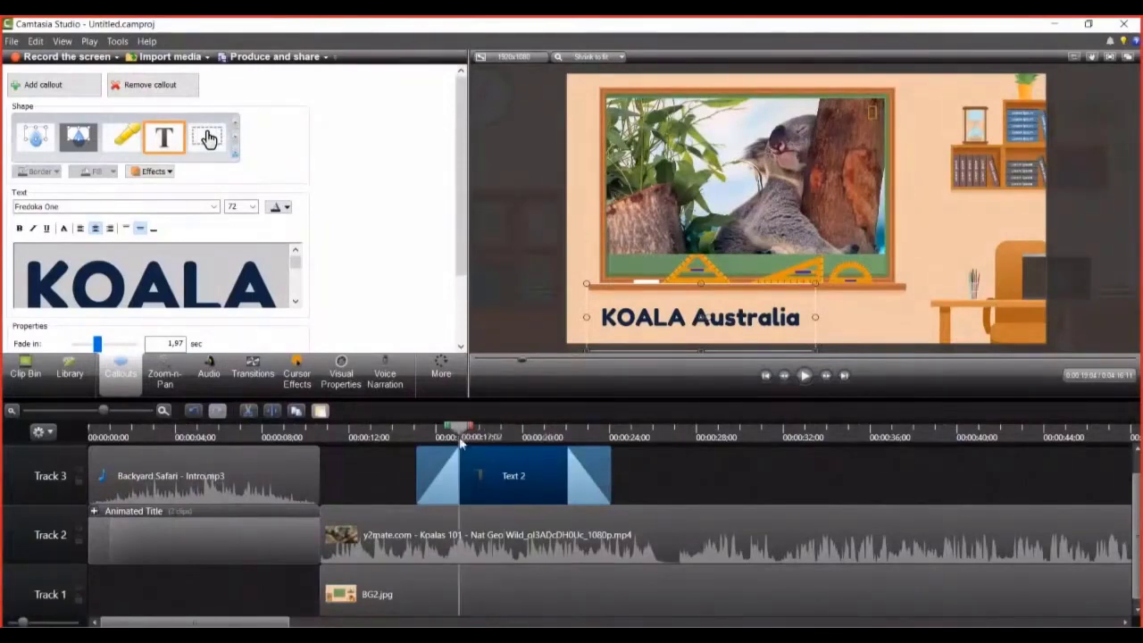
{"action": "left_click", "coordinate": [506, 436]}
{"action": "left_click", "coordinate": [164, 379]}
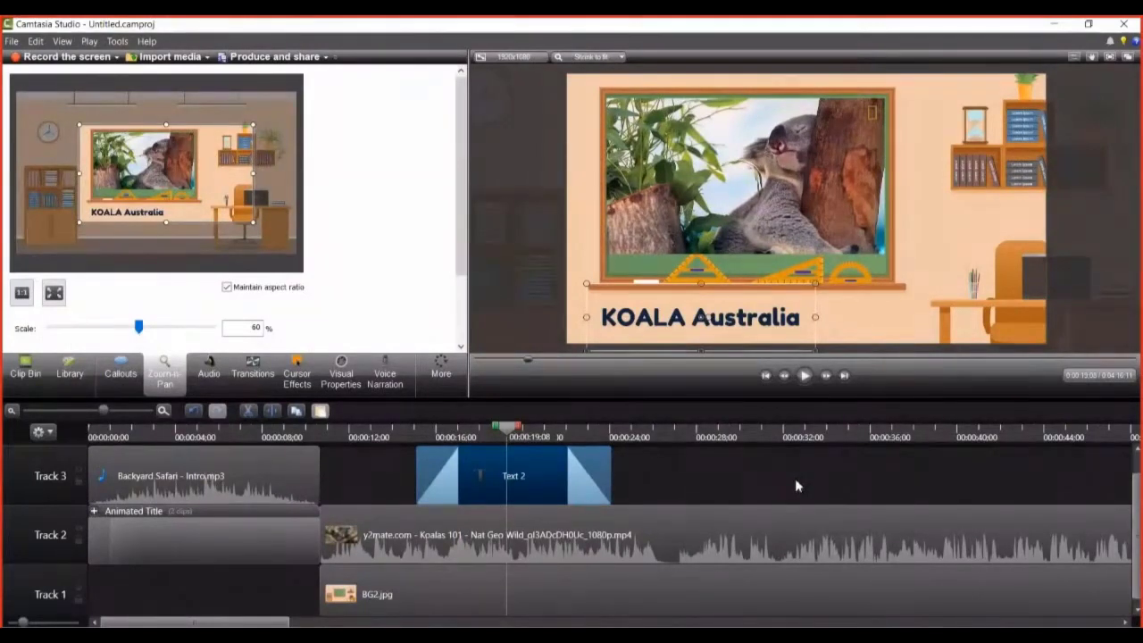
{"action": "left_click", "coordinate": [692, 175]}
{"action": "left_click_drag", "start_coordinate": [692, 175], "coordinate": [798, 176]}
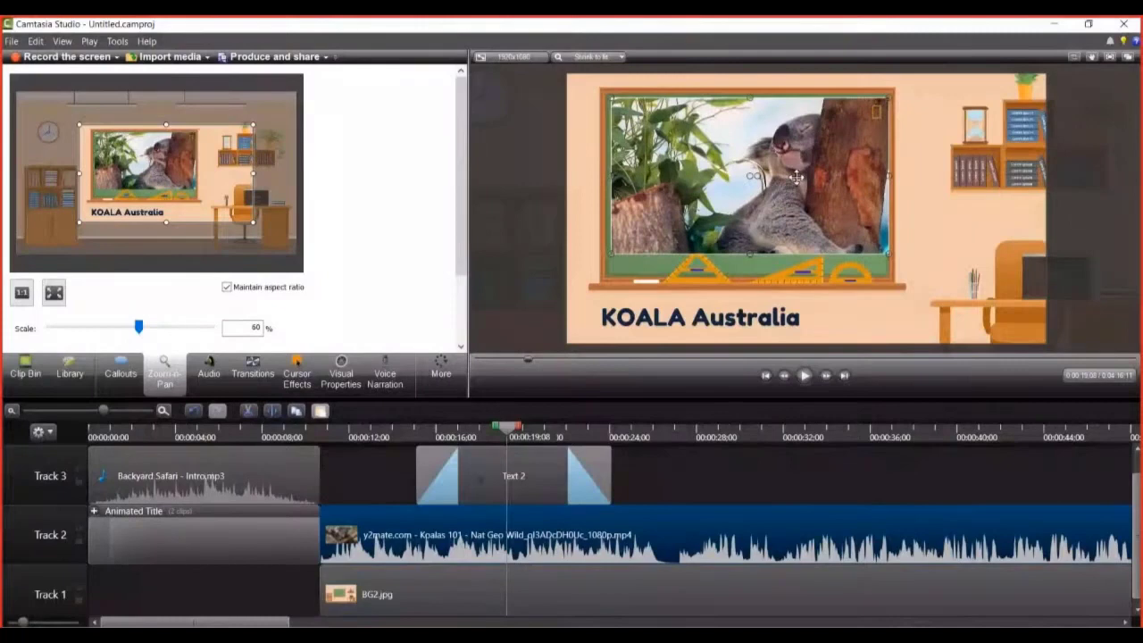
{"action": "left_click", "coordinate": [967, 211]}
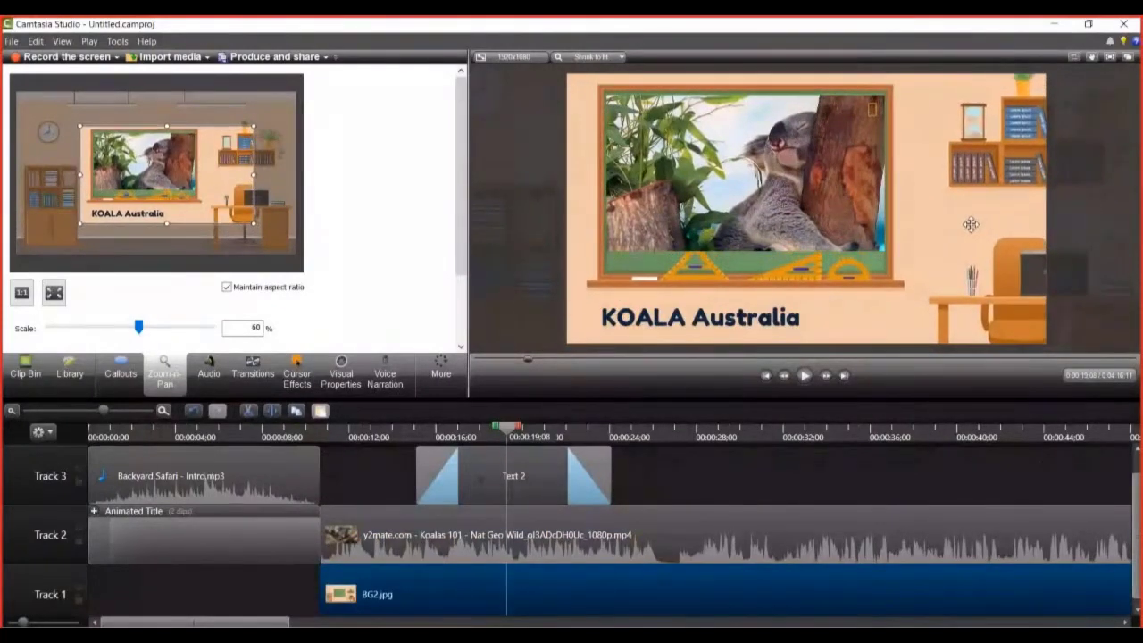
- Shift the KOALA Australia callout slightly left beneath the chalkboard and extend its duration to about 28 seconds
{"action": "left_click", "coordinate": [714, 319]}
{"action": "left_click_drag", "start_coordinate": [744, 318], "coordinate": [739, 317]}
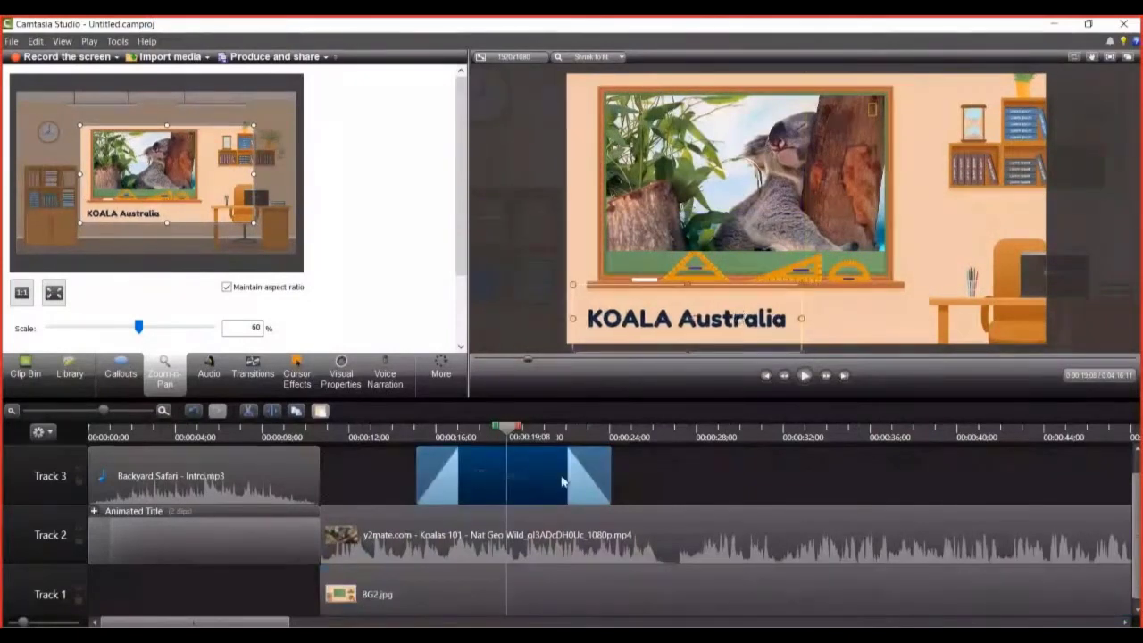
{"action": "left_click_drag", "start_coordinate": [612, 476], "coordinate": [1033, 475]}
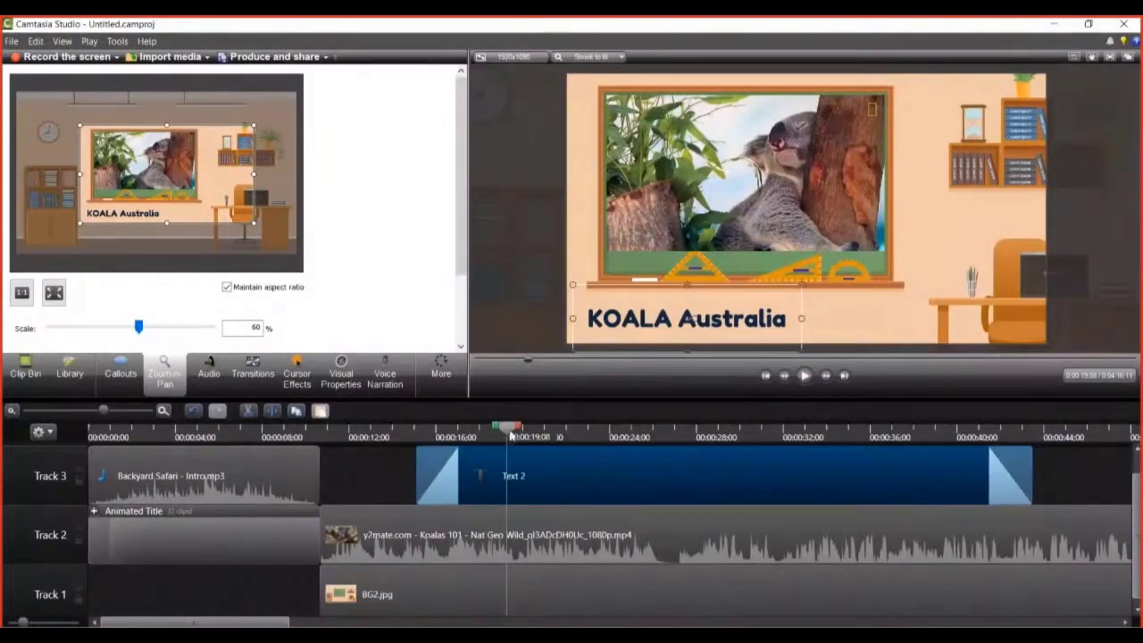
- Move the KOALA Australia callout to the right at about 24 seconds and back beneath the chalkboard's left side at about 18 seconds
{"action": "left_click_drag", "start_coordinate": [510, 432], "coordinate": [622, 458]}
{"action": "left_click_drag", "start_coordinate": [757, 321], "coordinate": [879, 327]}
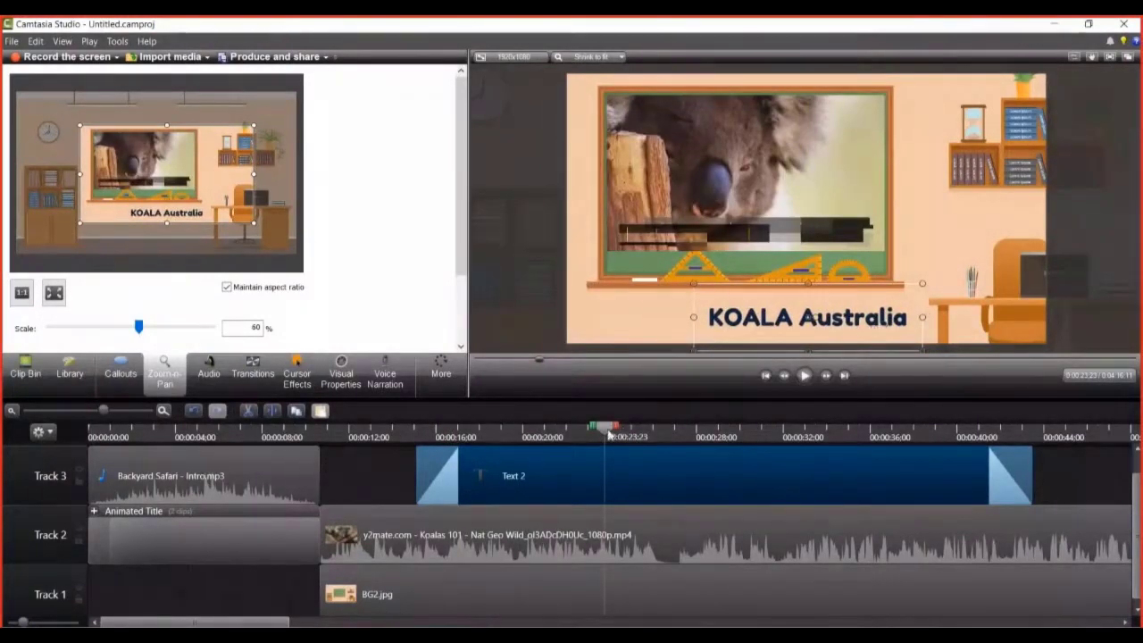
{"action": "left_click_drag", "start_coordinate": [609, 432], "coordinate": [489, 440]}
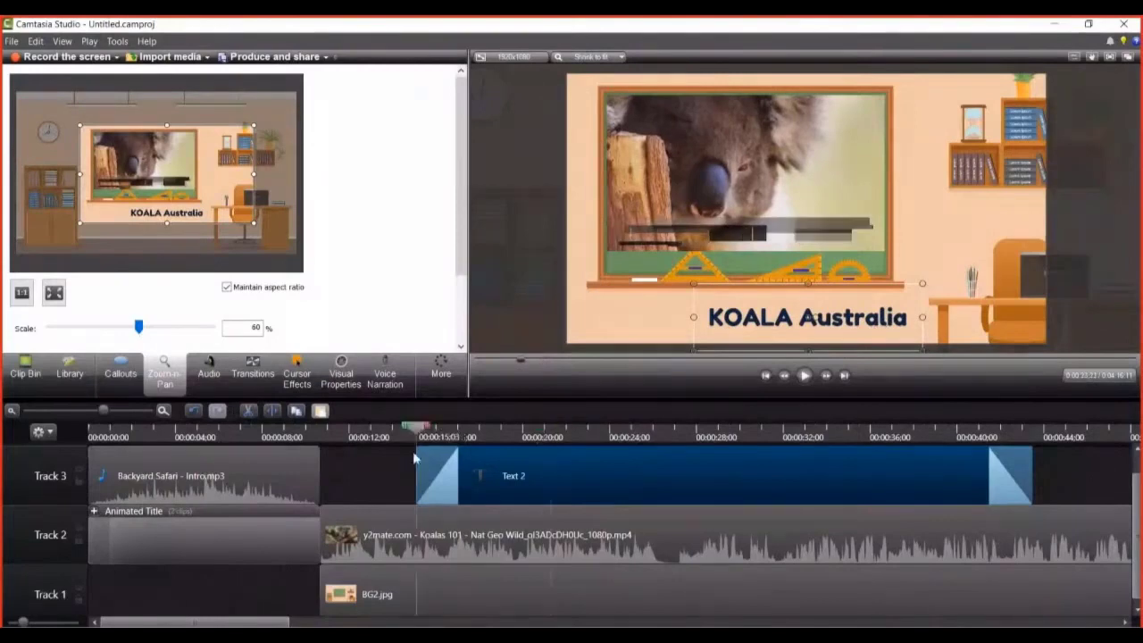
{"action": "left_click_drag", "start_coordinate": [774, 324], "coordinate": [669, 319]}
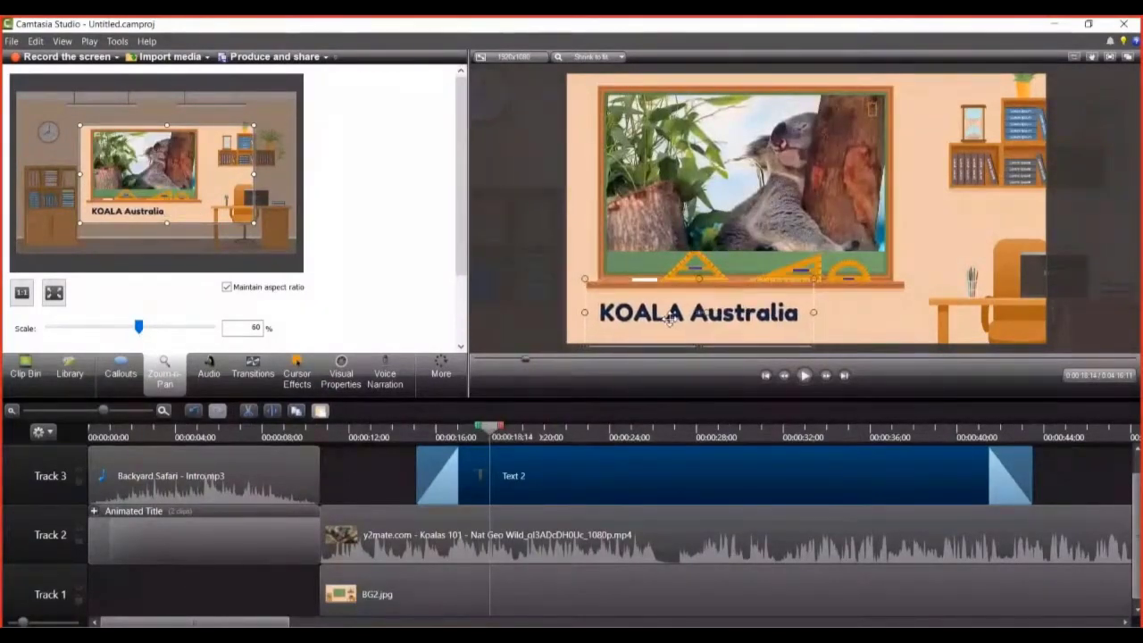
- Enlarge the timeline area and lock Track 2 with the koala video and Track 1 with the BG2.jpg background
{"action": "left_click_drag", "start_coordinate": [503, 428], "coordinate": [706, 432]}
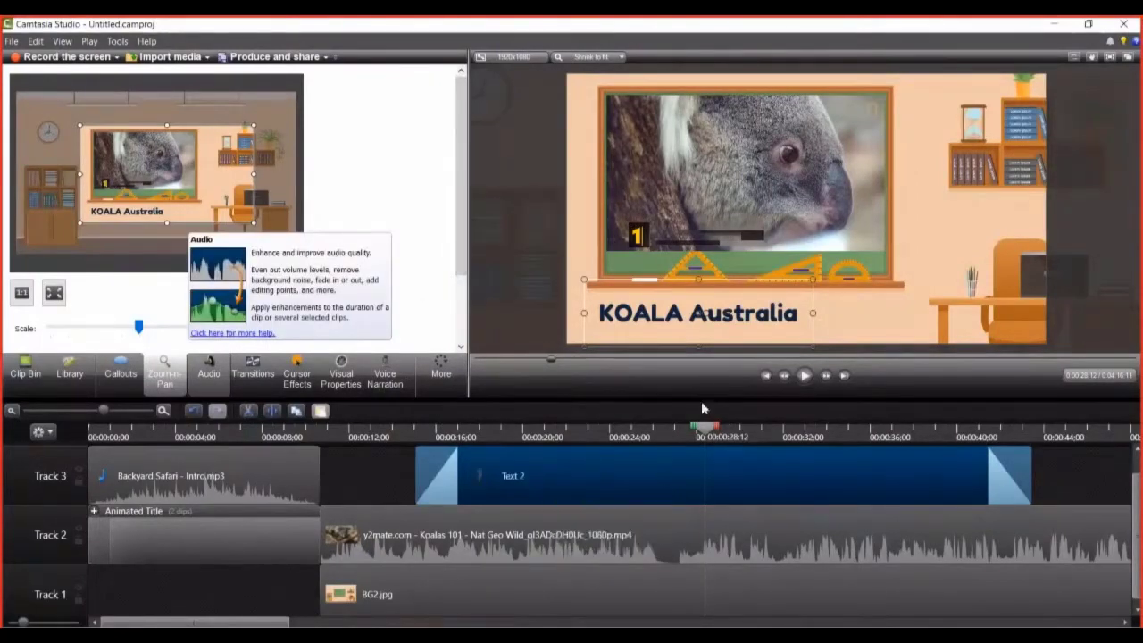
{"action": "left_click_drag", "start_coordinate": [702, 401], "coordinate": [719, 341]}
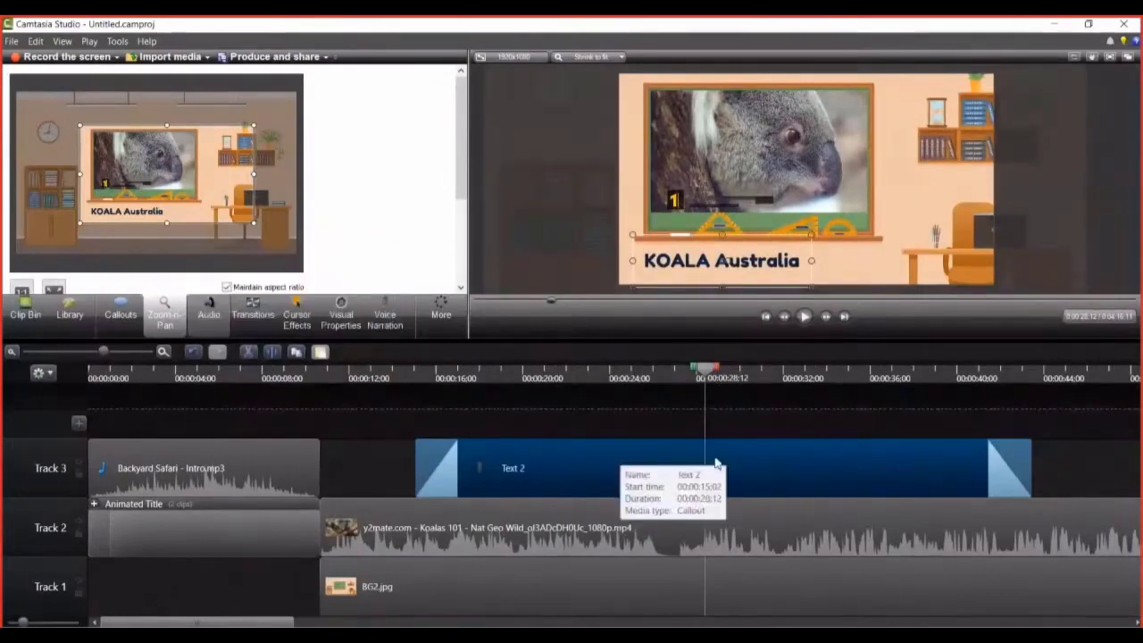
{"action": "left_click", "coordinate": [696, 539]}
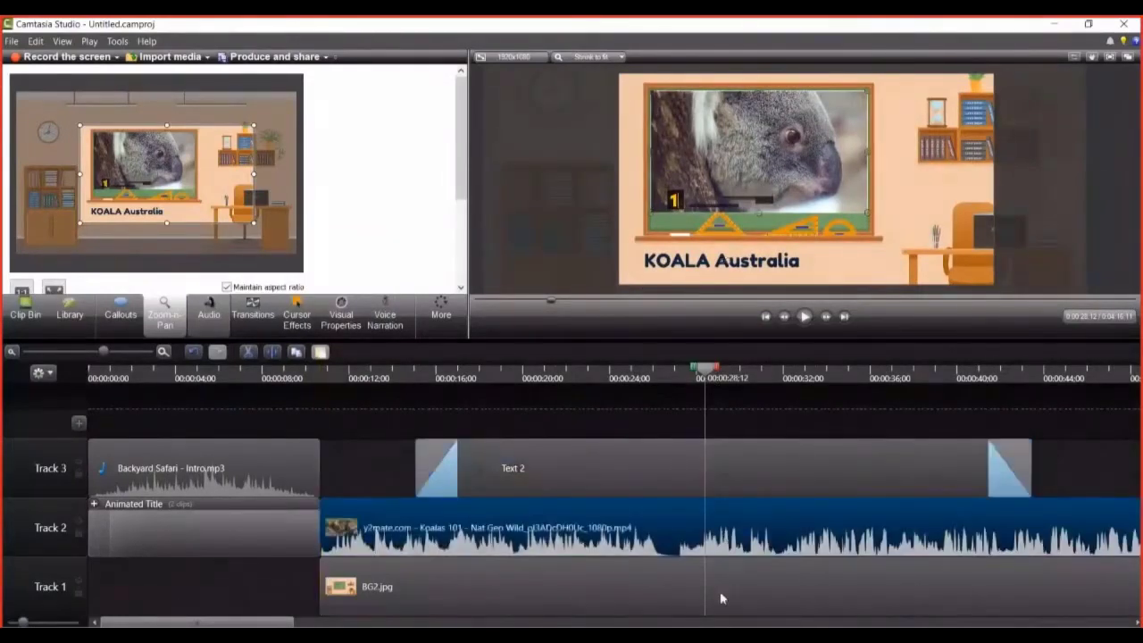
{"action": "left_click", "coordinate": [720, 597]}
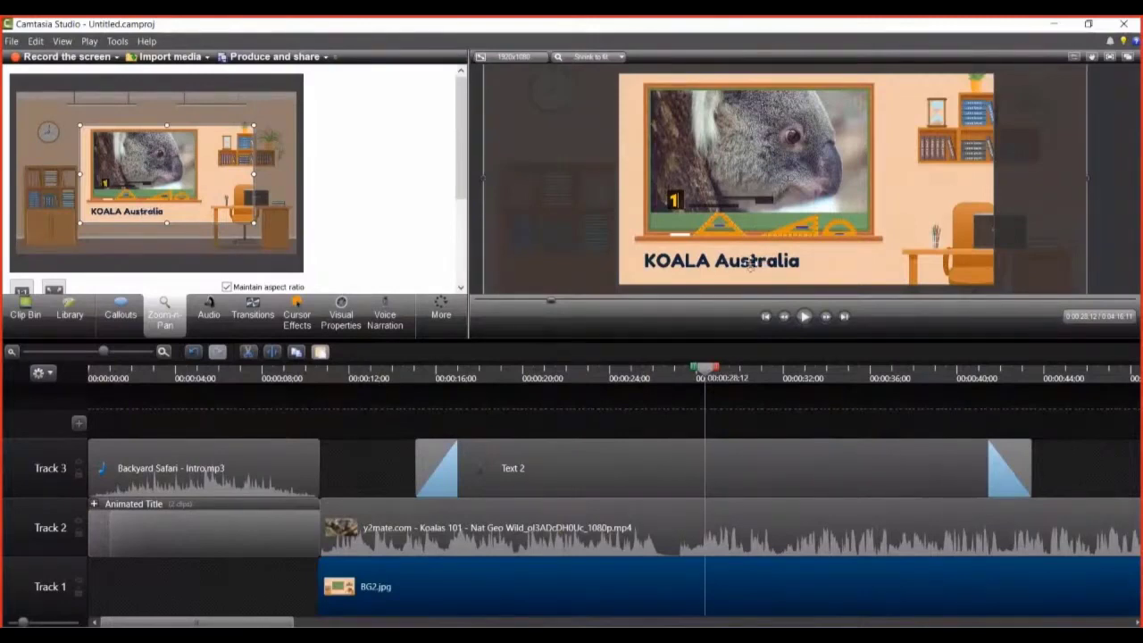
{"action": "left_click", "coordinate": [576, 533]}
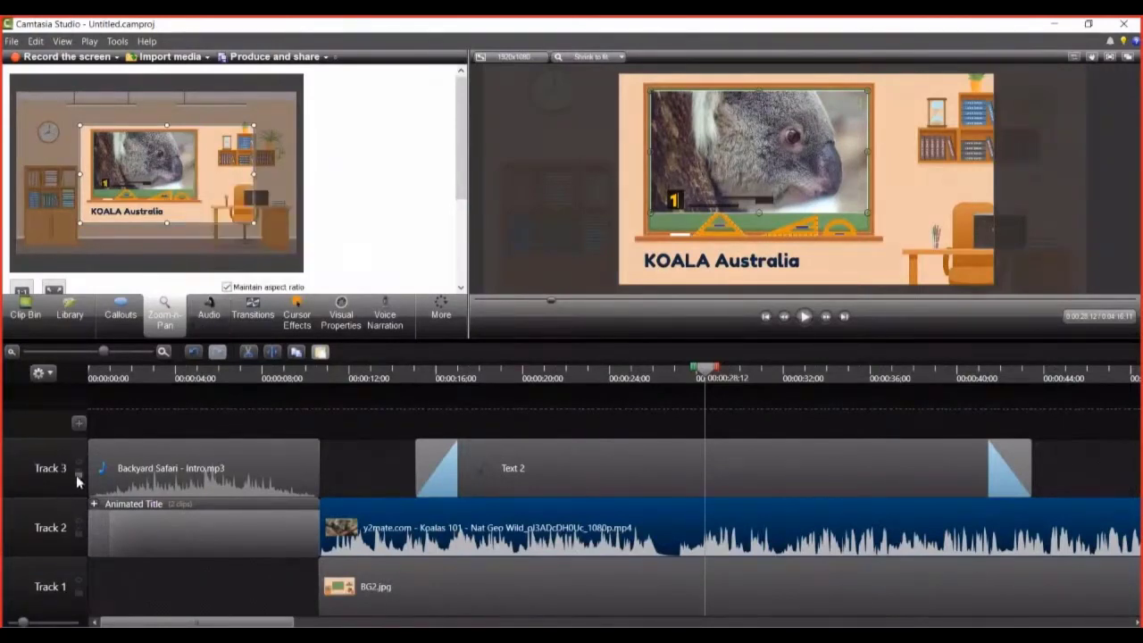
{"action": "left_click", "coordinate": [79, 531]}
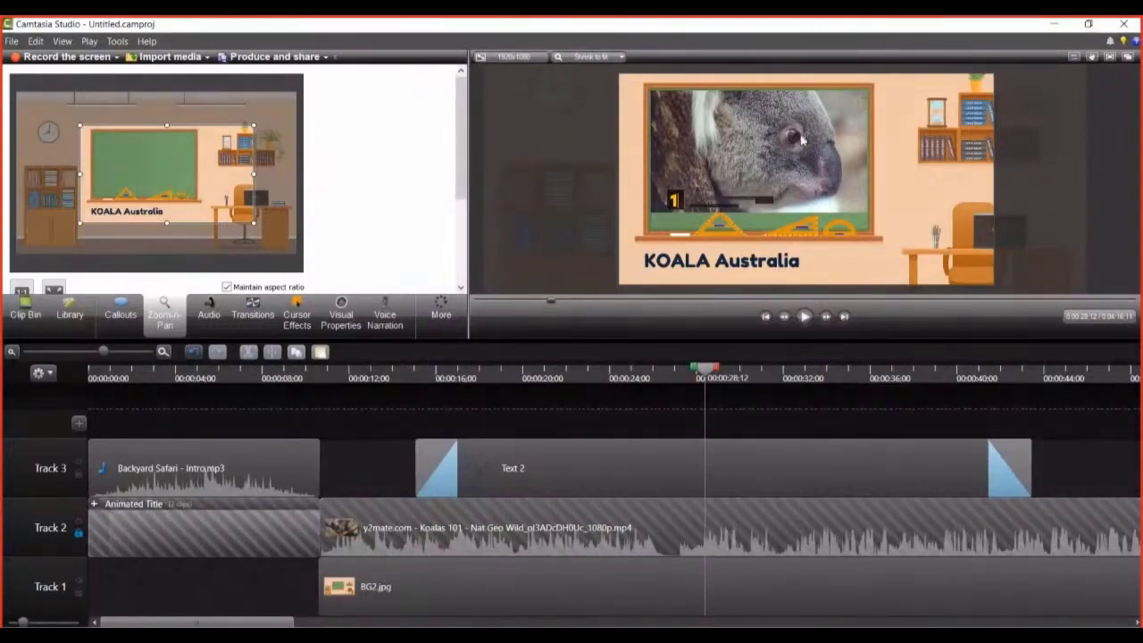
{"action": "left_click", "coordinate": [460, 594]}
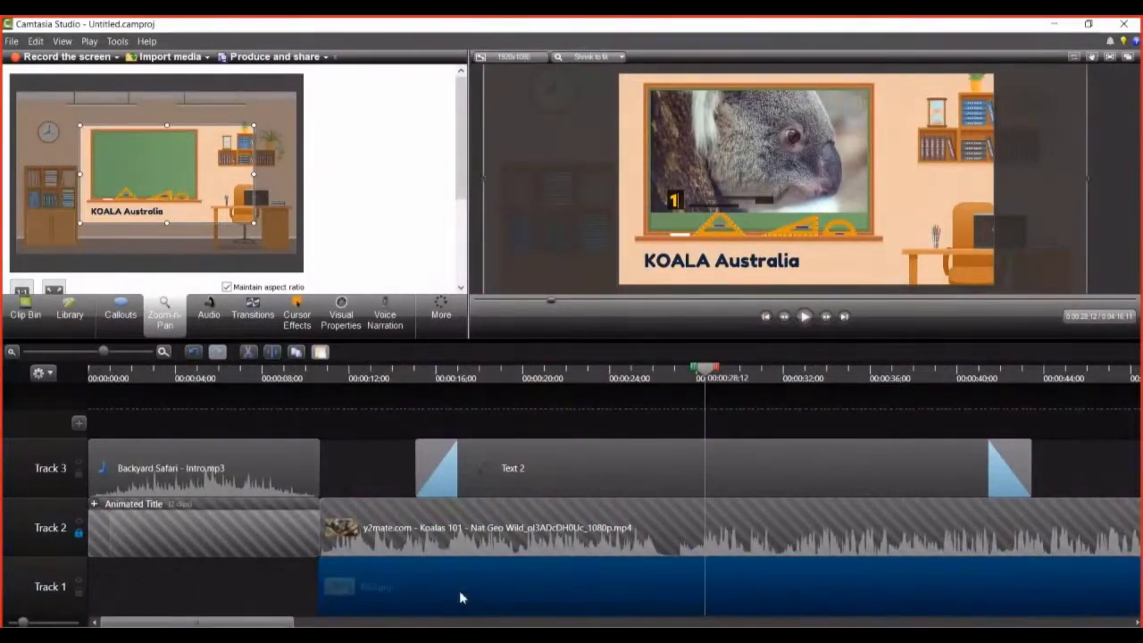
{"action": "left_click", "coordinate": [80, 591]}
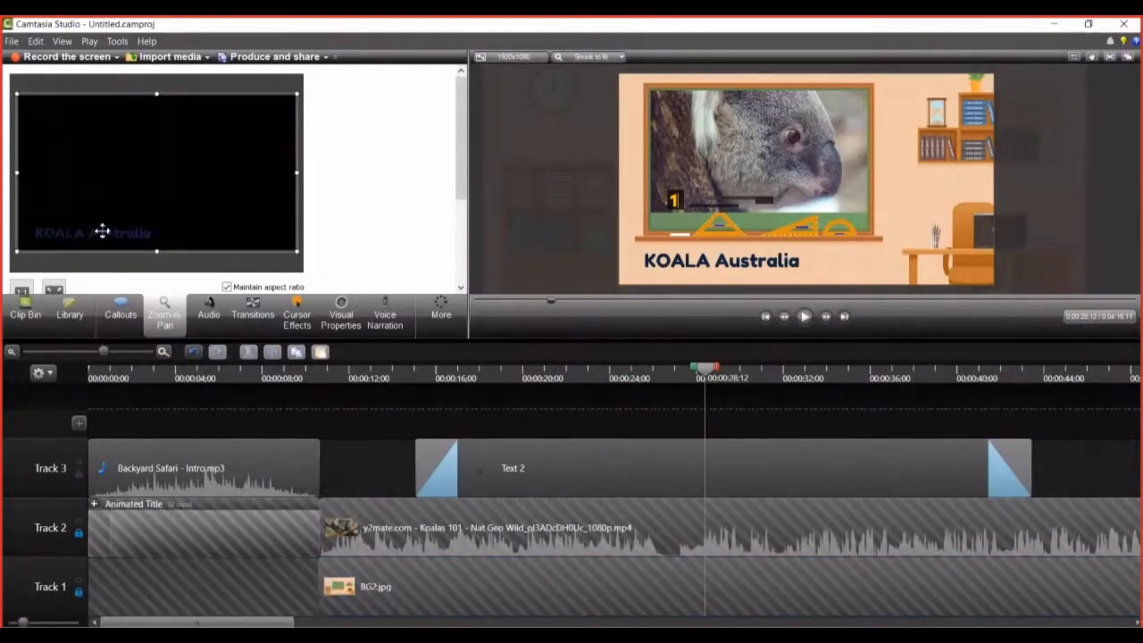
- Try scaling the unlocked KOALA Australia callout to 100% with Zoom-n-Pan at 0:00:28;09
{"action": "mouse_move", "coordinate": [710, 376]}
{"action": "left_mouse_down"}
{"action": "mouse_move", "coordinate": [689, 375]}
{"action": "mouse_move", "coordinate": [708, 377]}
{"action": "left_mouse_up"}
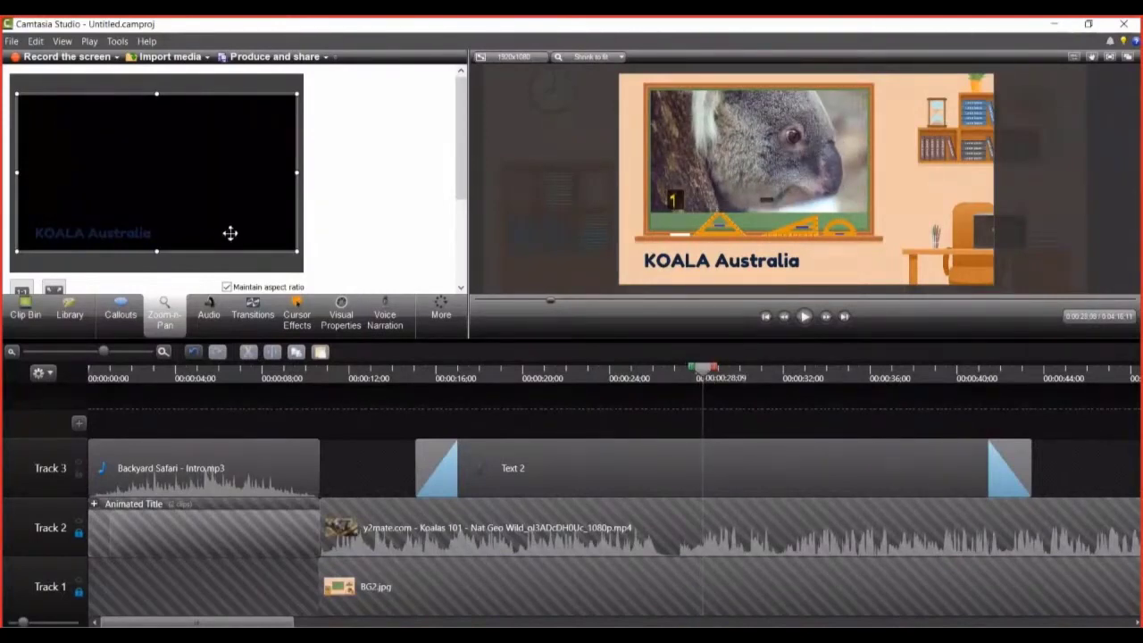
{"action": "left_click_drag", "start_coordinate": [462, 157], "coordinate": [459, 190]}
{"action": "mouse_move", "coordinate": [212, 267]}
{"action": "left_mouse_down"}
{"action": "mouse_move", "coordinate": [196, 266]}
{"action": "mouse_move", "coordinate": [212, 266]}
{"action": "left_mouse_up"}
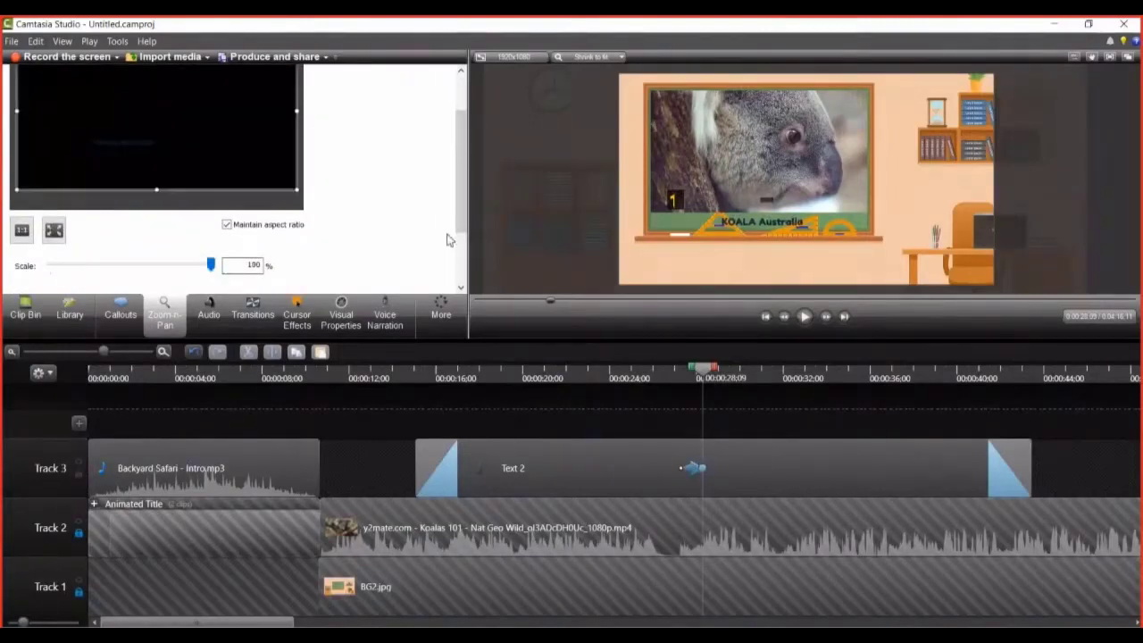
- Remove the scaling animation from the KOALA Australia callout while keeping the callout itself
{"action": "left_click", "coordinate": [700, 469]}
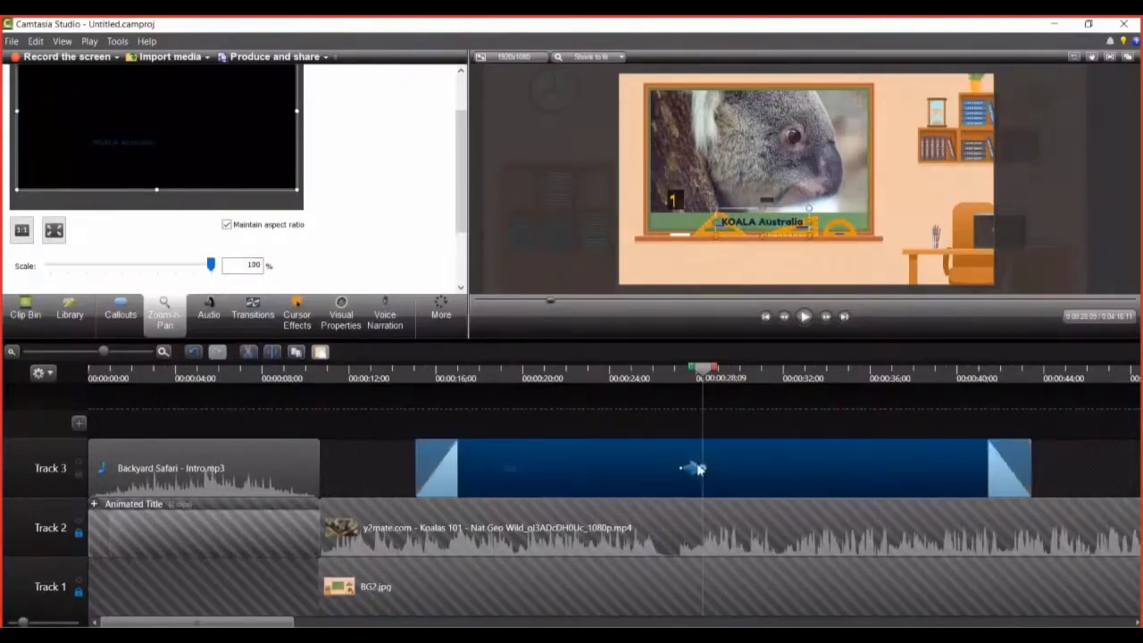
{"action": "key", "text": "Delete"}
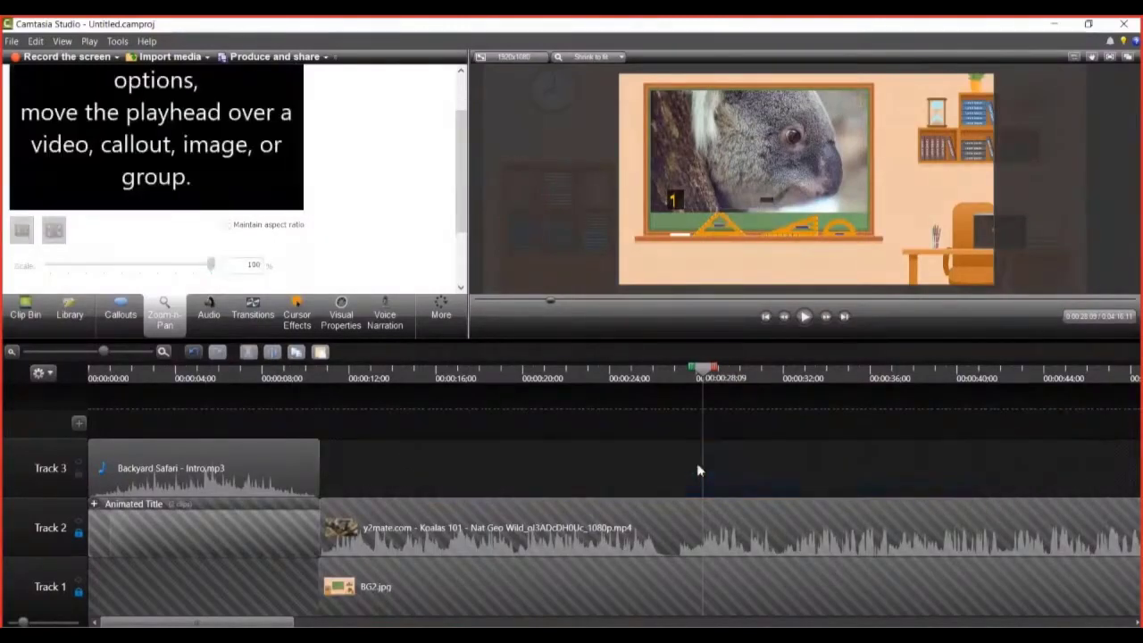
{"action": "key", "text": "ctrl+z"}
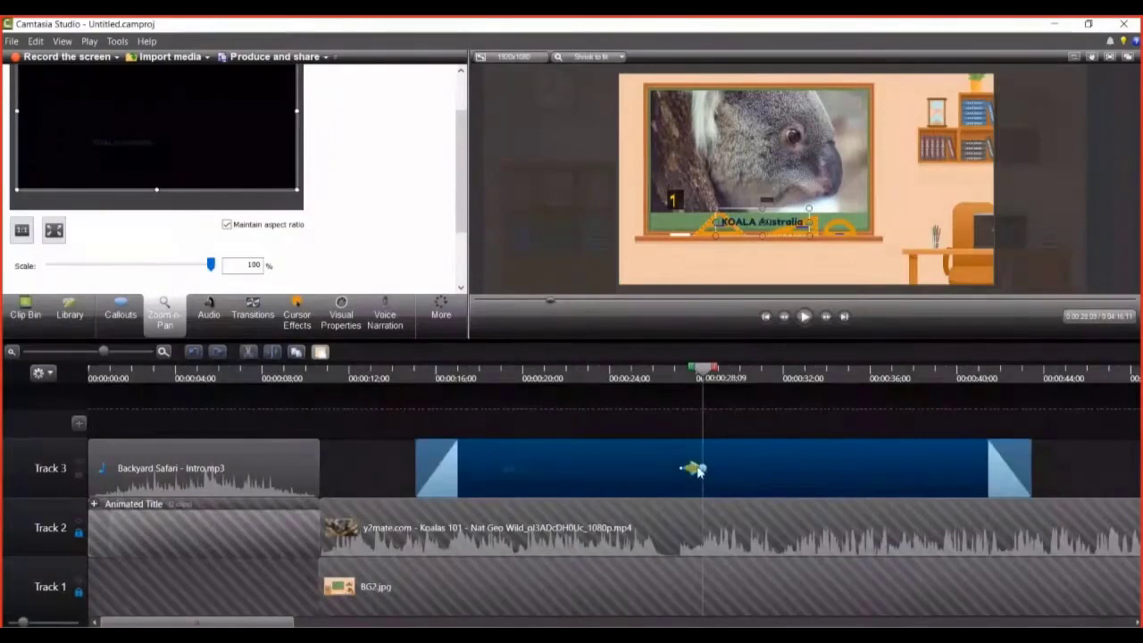
{"action": "left_click_drag", "start_coordinate": [696, 469], "coordinate": [697, 465]}
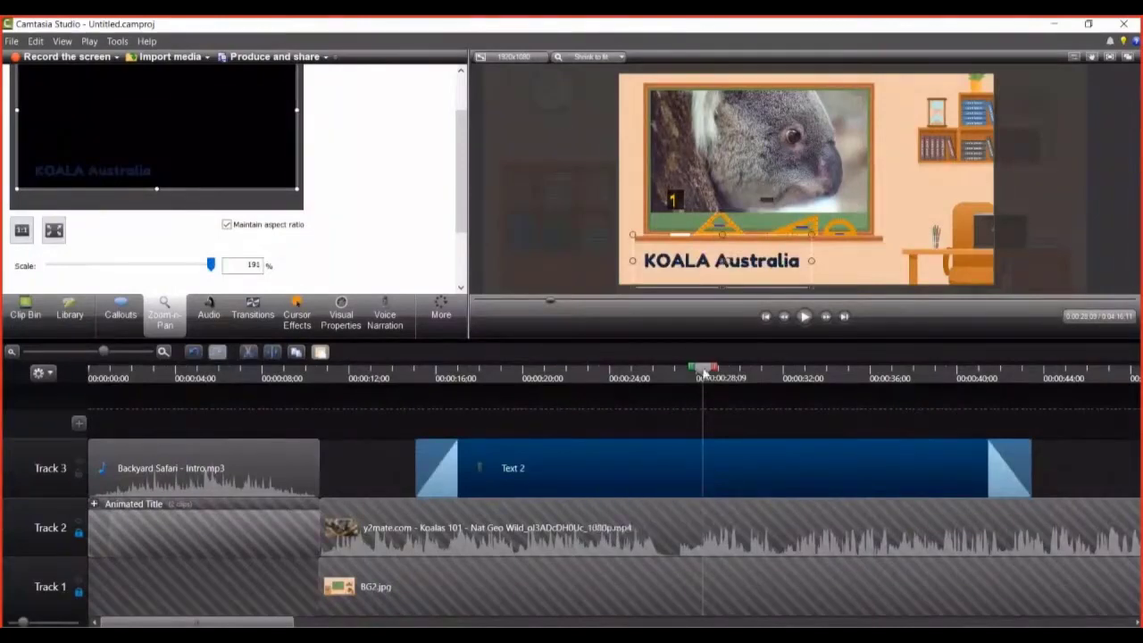
- Add an animation to the KOALA Australia callout at 0:00:28;04 by shifting its Zoom-n-Pan frame slightly, and select the animation
{"action": "left_click_drag", "start_coordinate": [704, 373], "coordinate": [698, 370]}
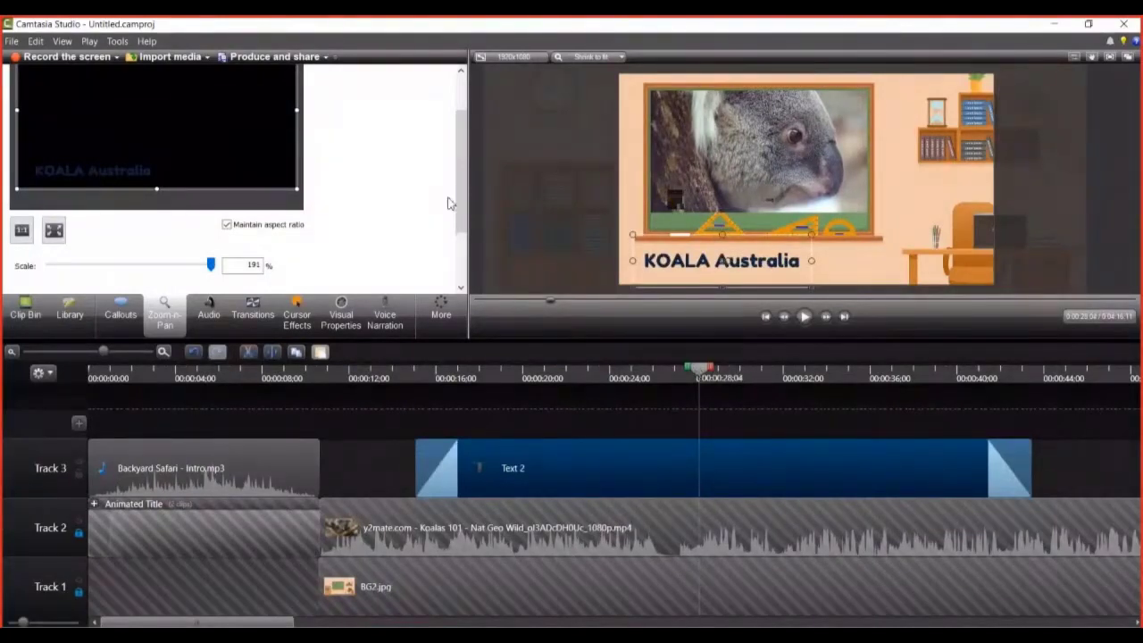
{"action": "left_click_drag", "start_coordinate": [458, 186], "coordinate": [464, 141]}
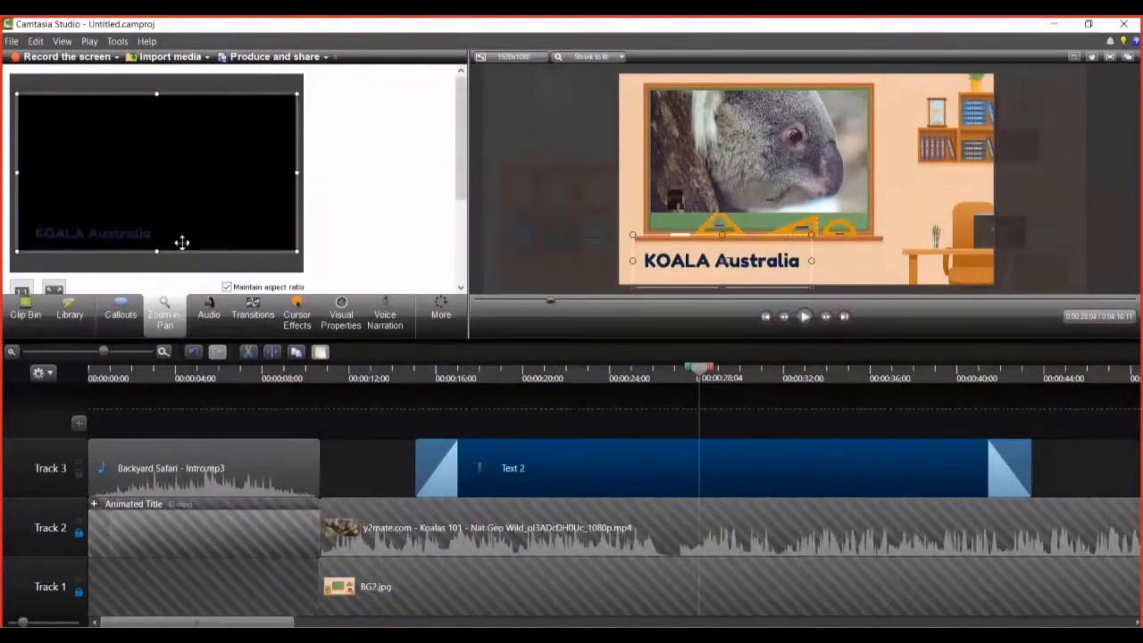
{"action": "left_click_drag", "start_coordinate": [202, 217], "coordinate": [227, 164]}
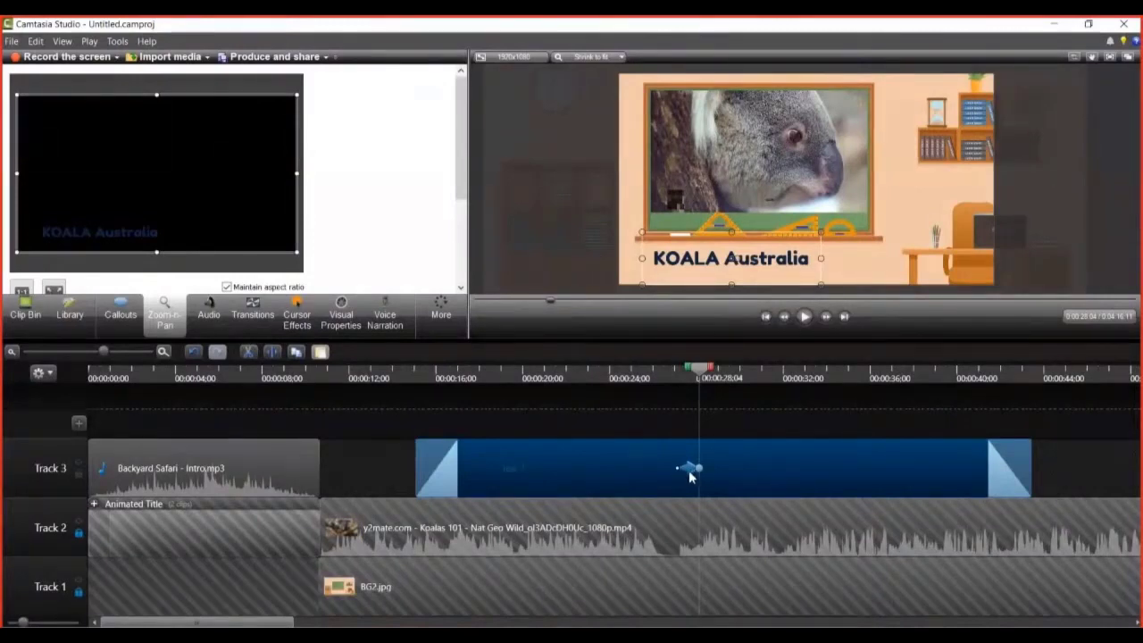
{"action": "left_click", "coordinate": [689, 470]}
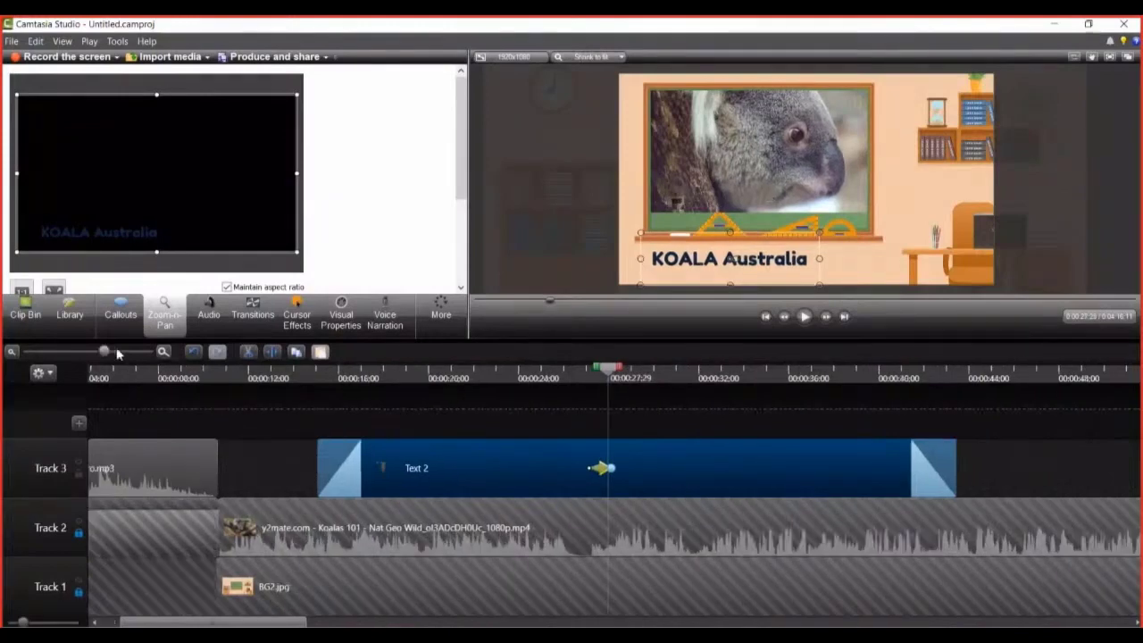
- Examine the callout's animation on a magnified timeline, scrubbing from its start at 0:00:27;04 to its end at 0:00:28;04
{"action": "scroll", "coordinate": [176, 373], "scroll_direction": "up", "scroll_amount": 2}
{"action": "left_click", "coordinate": [572, 376]}
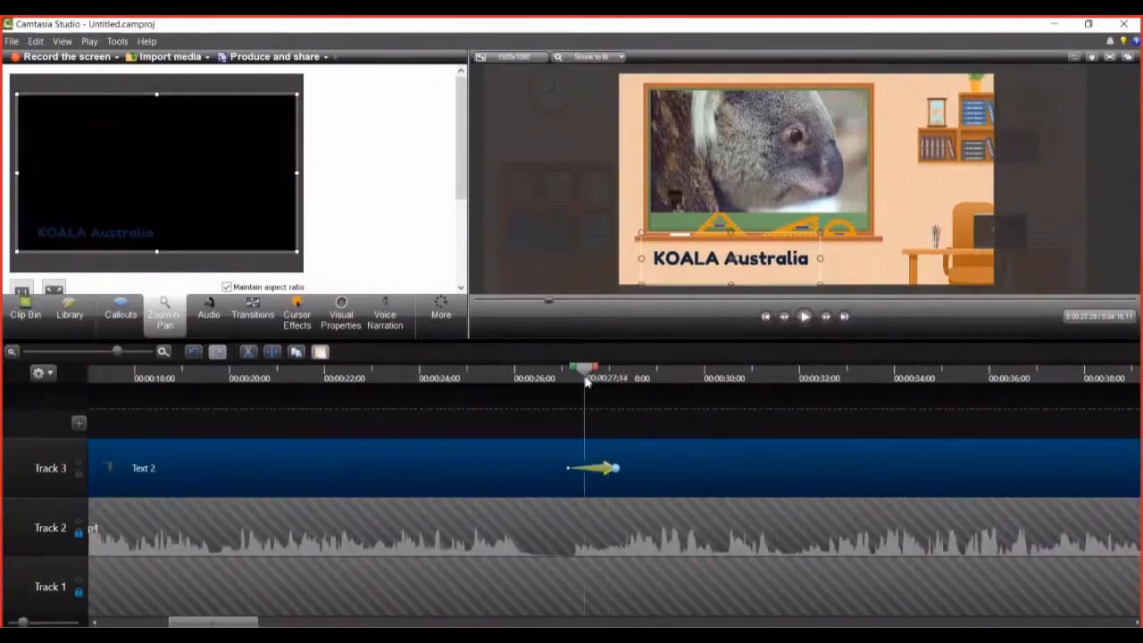
{"action": "left_click", "coordinate": [570, 376]}
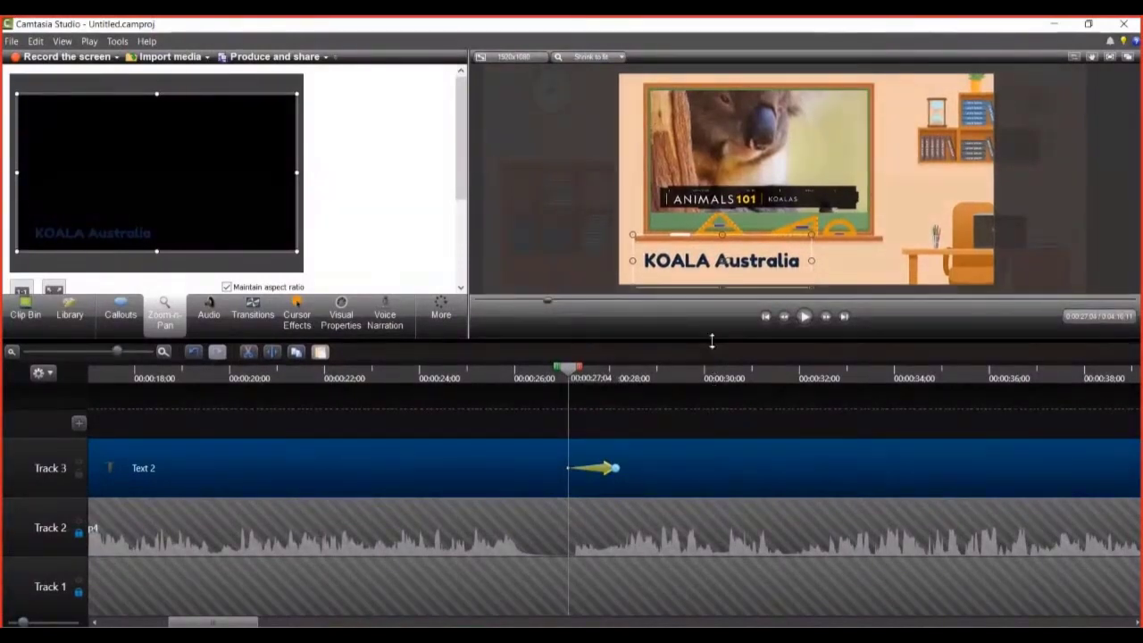
{"action": "left_click_drag", "start_coordinate": [712, 341], "coordinate": [720, 416]}
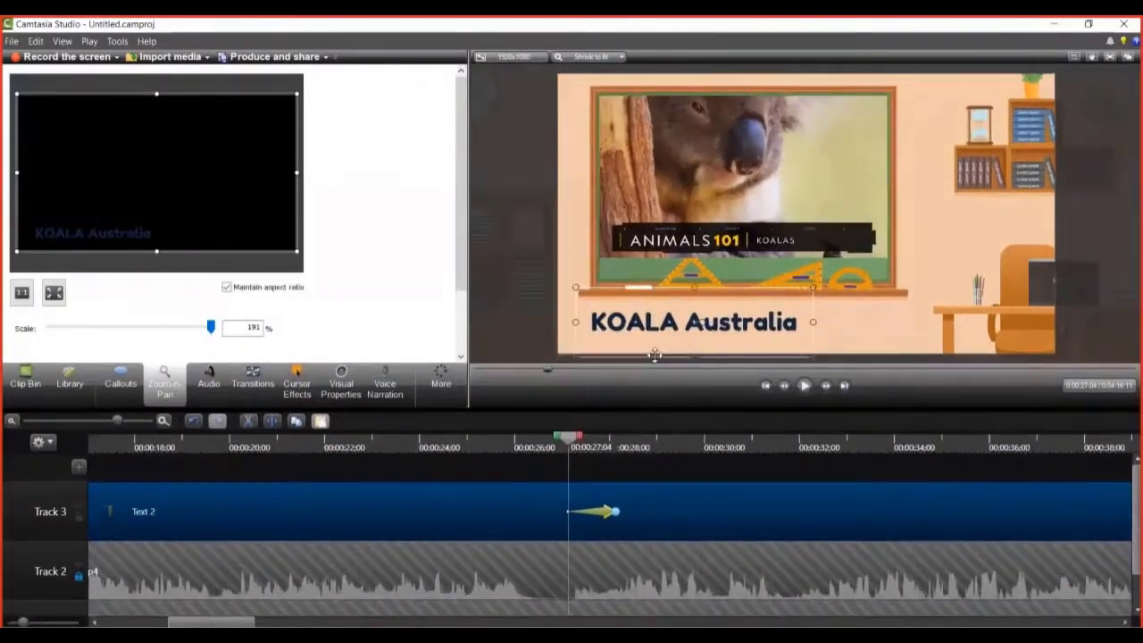
{"action": "left_click", "coordinate": [582, 448]}
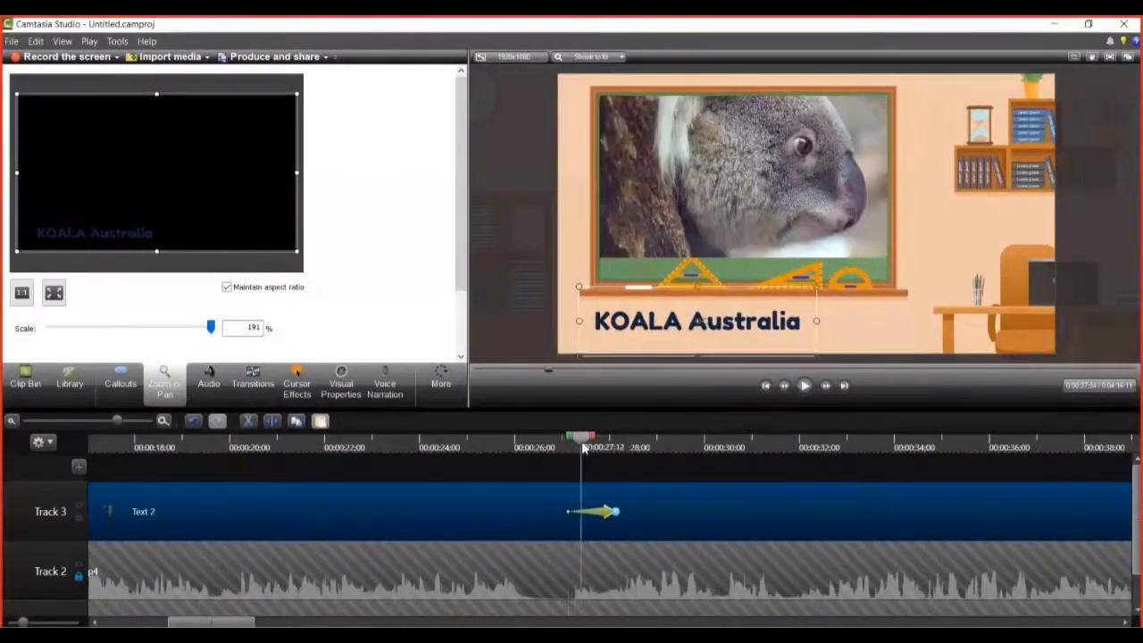
{"action": "left_click_drag", "start_coordinate": [581, 448], "coordinate": [616, 452]}
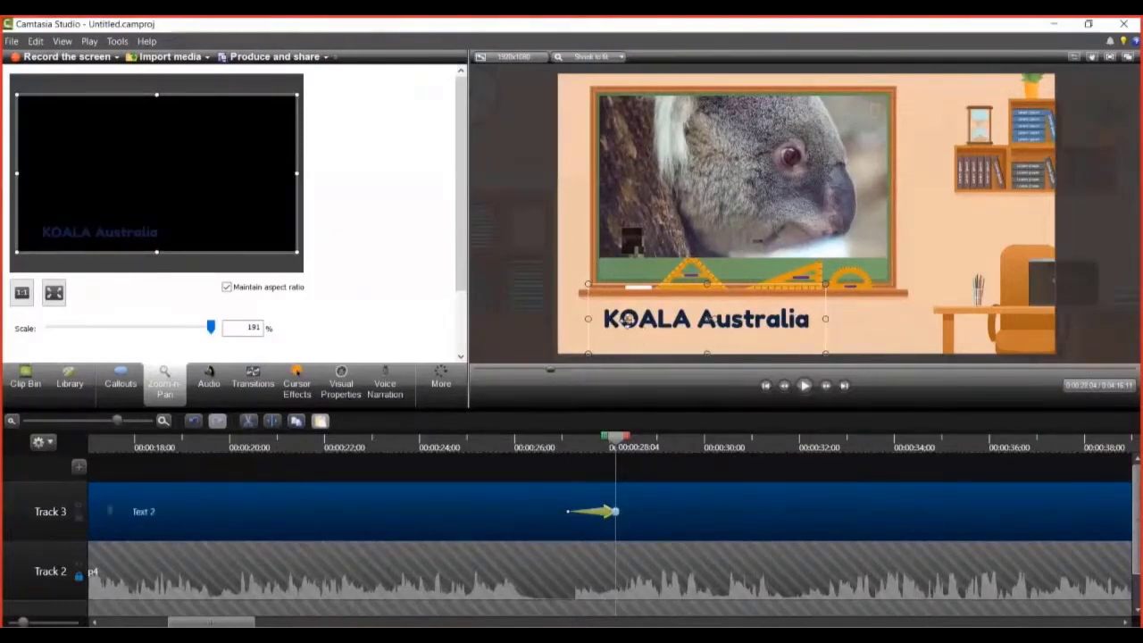
- Move the KOALA Australia callout right beneath the chalkboard at the animation's end point and lengthen the animation to about 33 seconds
{"action": "left_click_drag", "start_coordinate": [625, 319], "coordinate": [759, 331]}
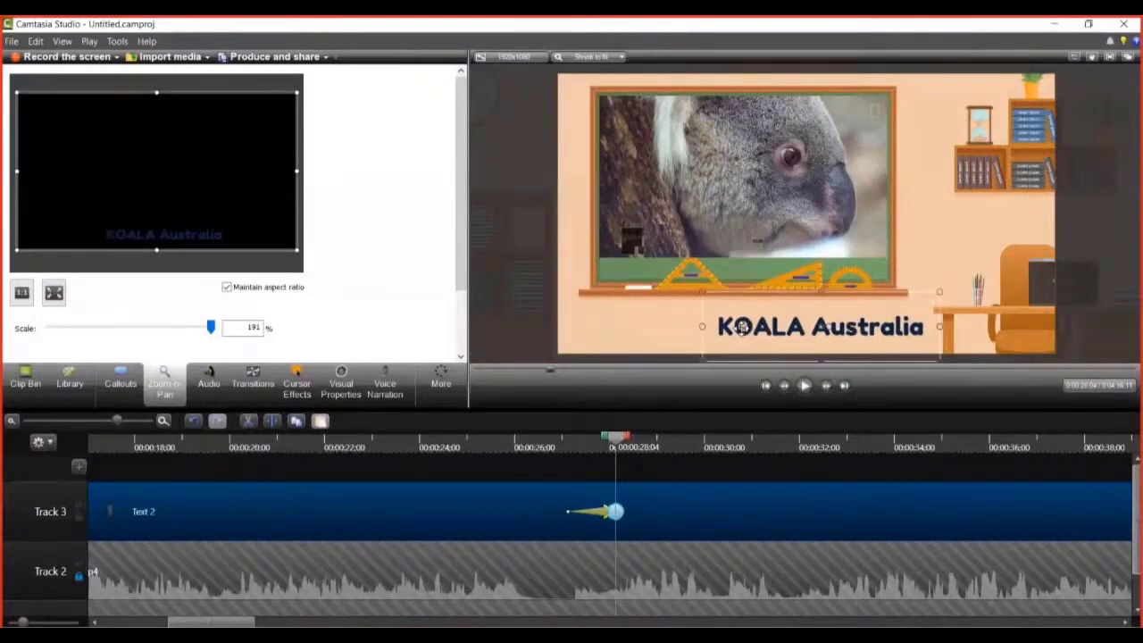
{"action": "left_click", "coordinate": [615, 441]}
{"action": "mouse_move", "coordinate": [614, 441]}
{"action": "left_mouse_down"}
{"action": "mouse_move", "coordinate": [578, 447]}
{"action": "mouse_move", "coordinate": [628, 439]}
{"action": "mouse_move", "coordinate": [615, 439]}
{"action": "left_mouse_up"}
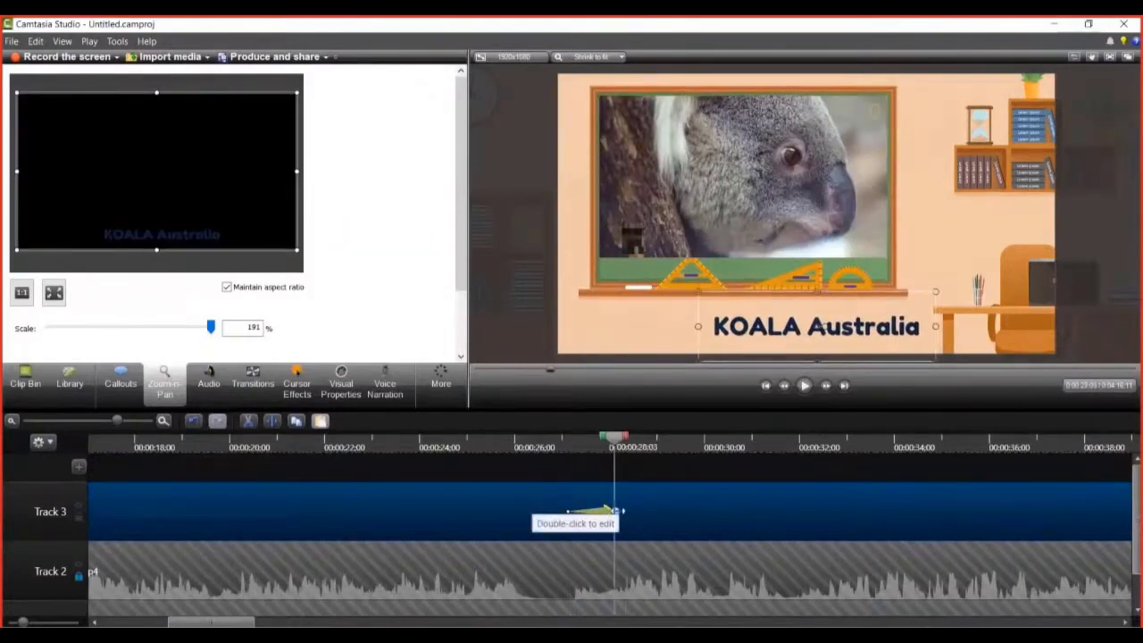
{"action": "left_click_drag", "start_coordinate": [620, 511], "coordinate": [847, 511]}
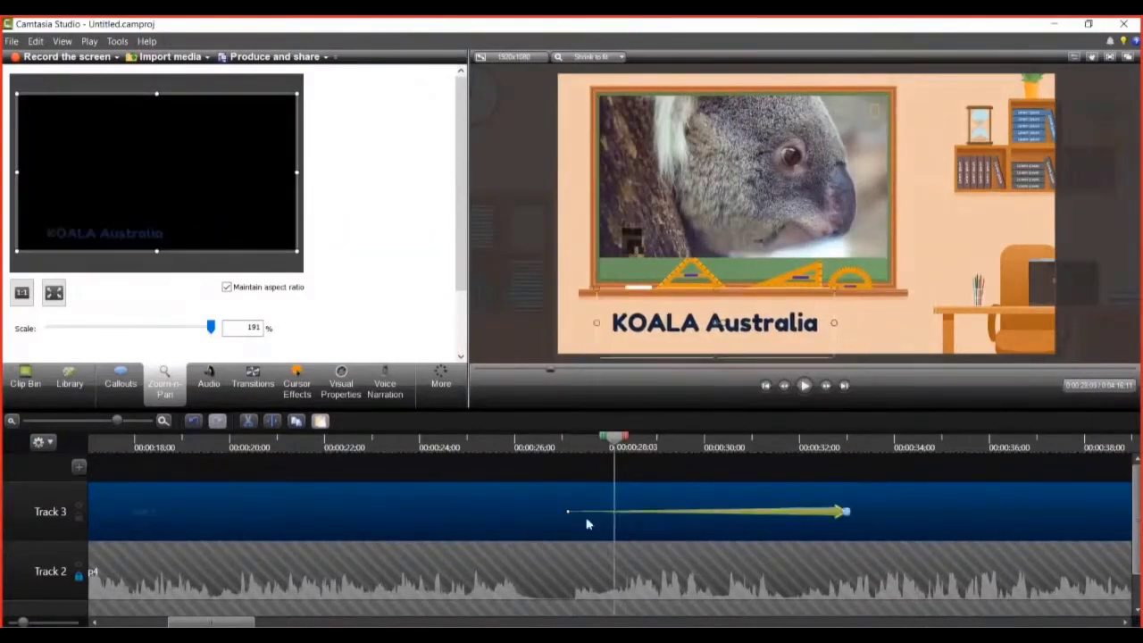
- Play back the lengthened KOALA Australia animation from 0:00:25;00 to check how fast the callout moves
{"action": "left_click", "coordinate": [568, 513]}
{"action": "left_click", "coordinate": [487, 447]}
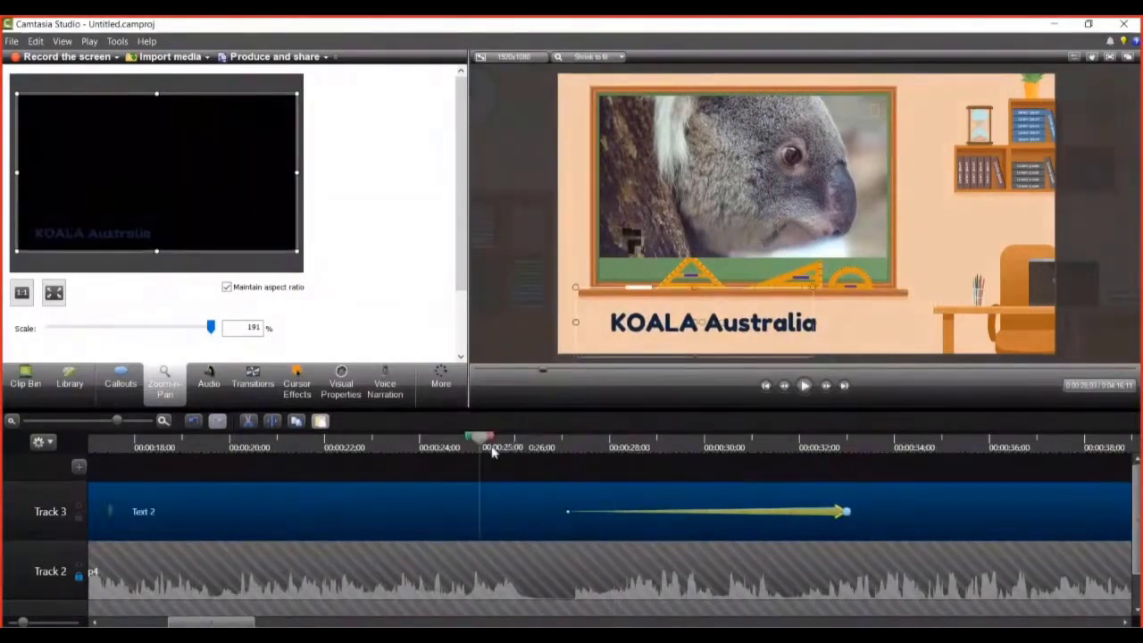
{"action": "left_click", "coordinate": [804, 385]}
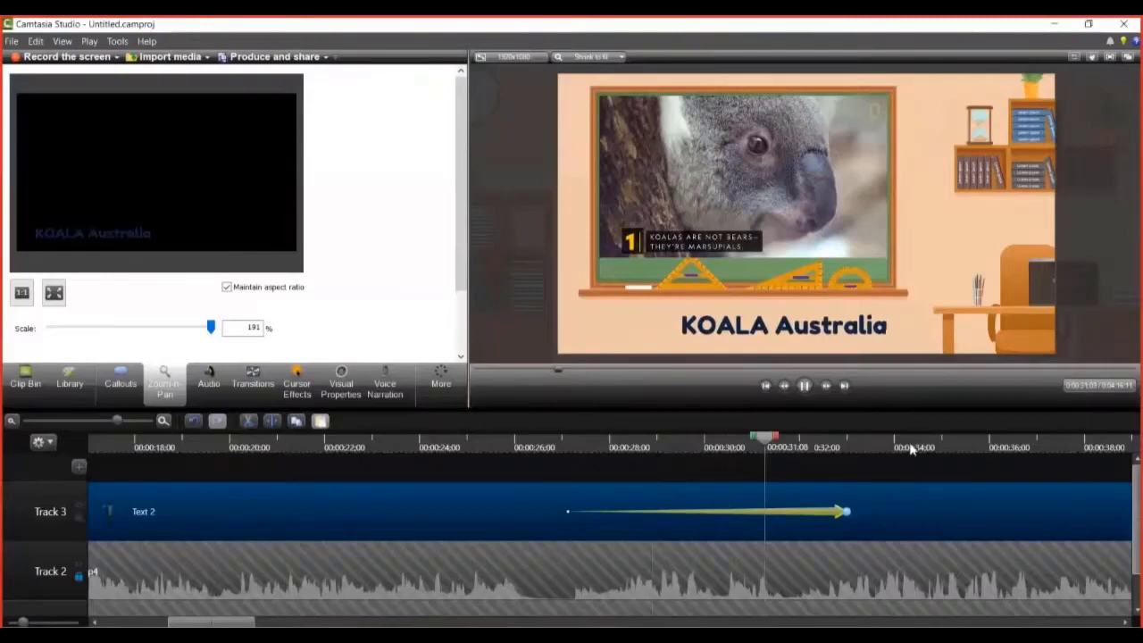
- Shorten the KOALA Australia callout's animation to a duration of 0:00:00;24 and preview the movement
{"action": "left_click_drag", "start_coordinate": [845, 512], "coordinate": [649, 528]}
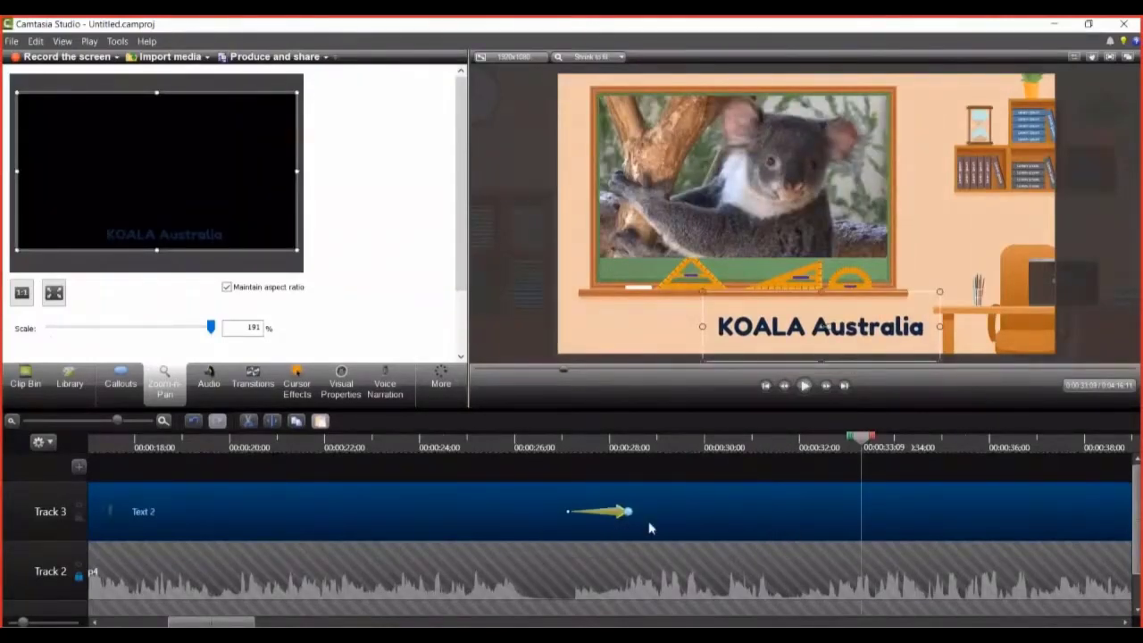
{"action": "left_click", "coordinate": [844, 447]}
{"action": "left_click_drag", "start_coordinate": [824, 451], "coordinate": [558, 447]}
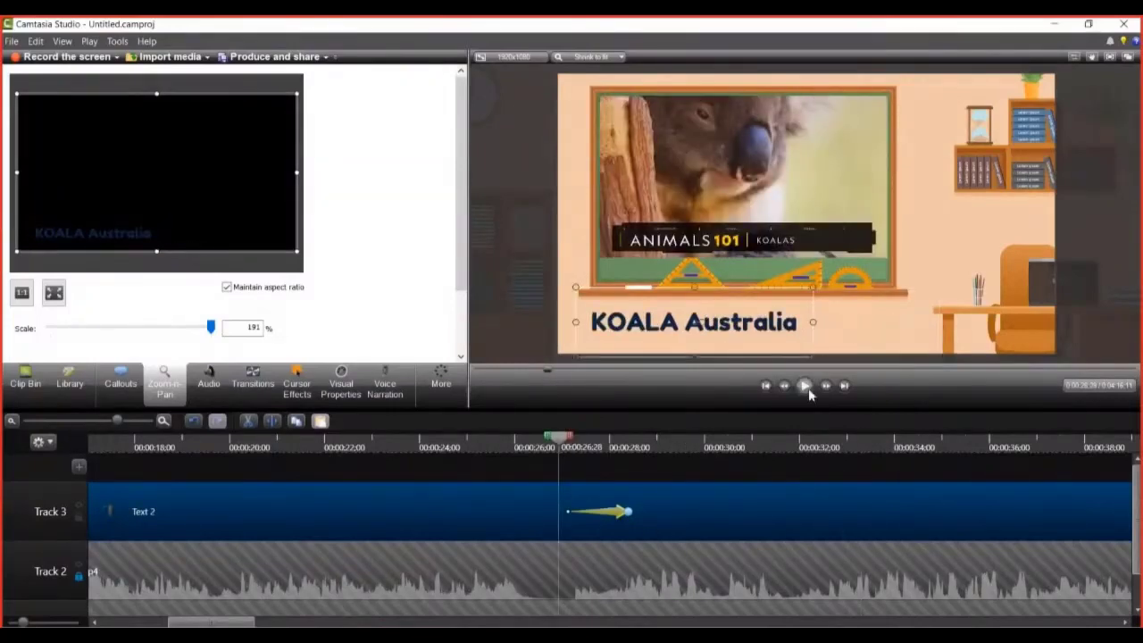
{"action": "left_click", "coordinate": [809, 390]}
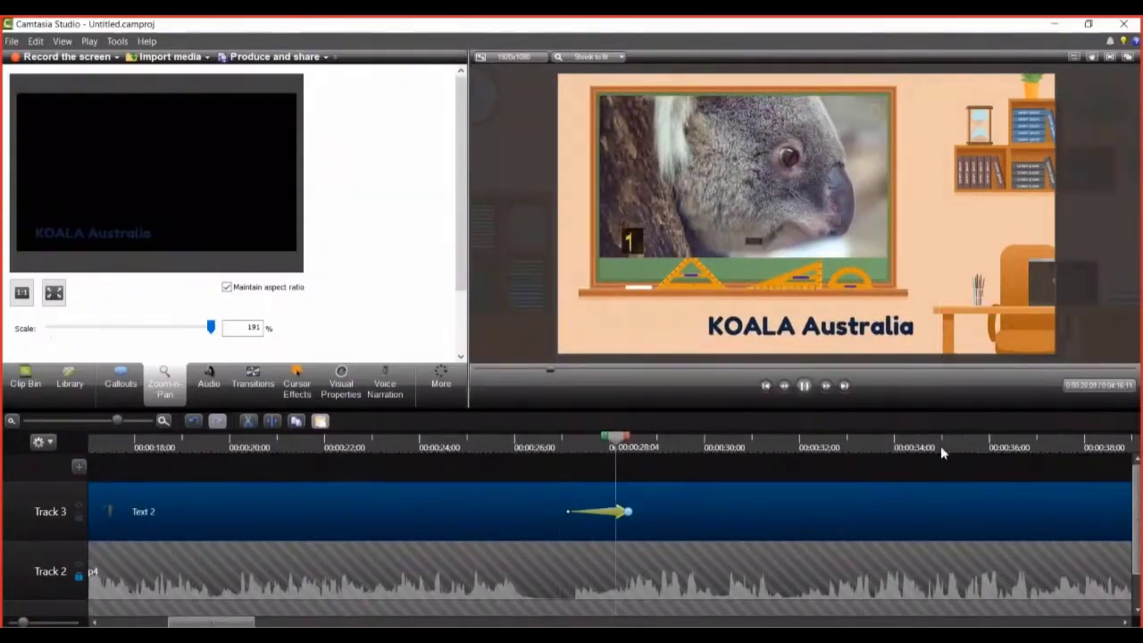
{"action": "left_click", "coordinate": [635, 521]}
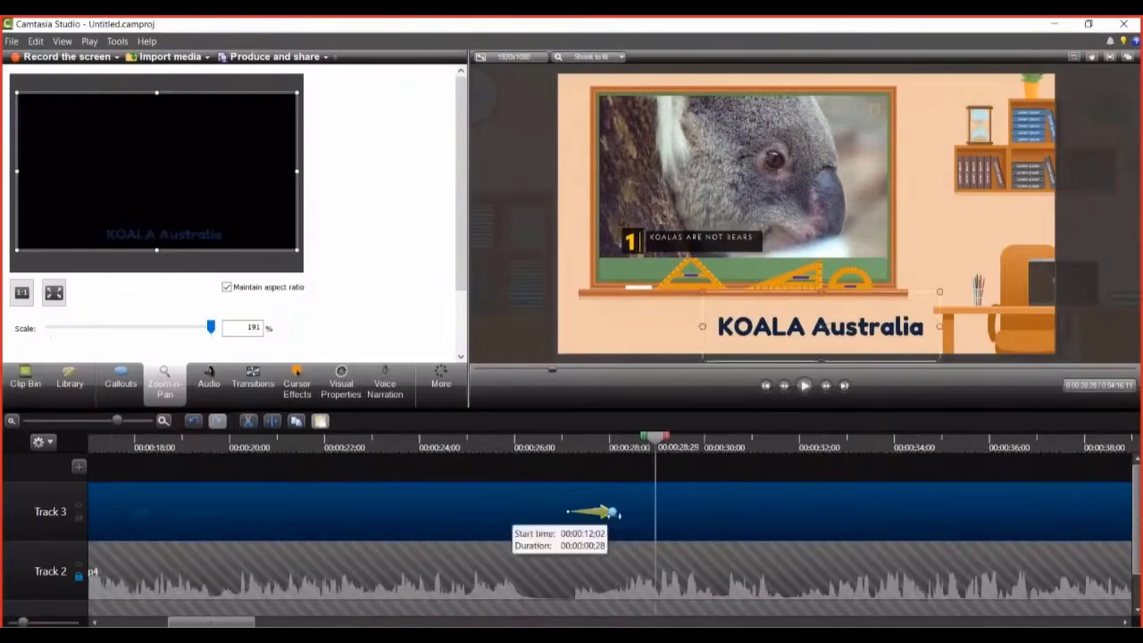
{"action": "left_click_drag", "start_coordinate": [615, 513], "coordinate": [612, 513]}
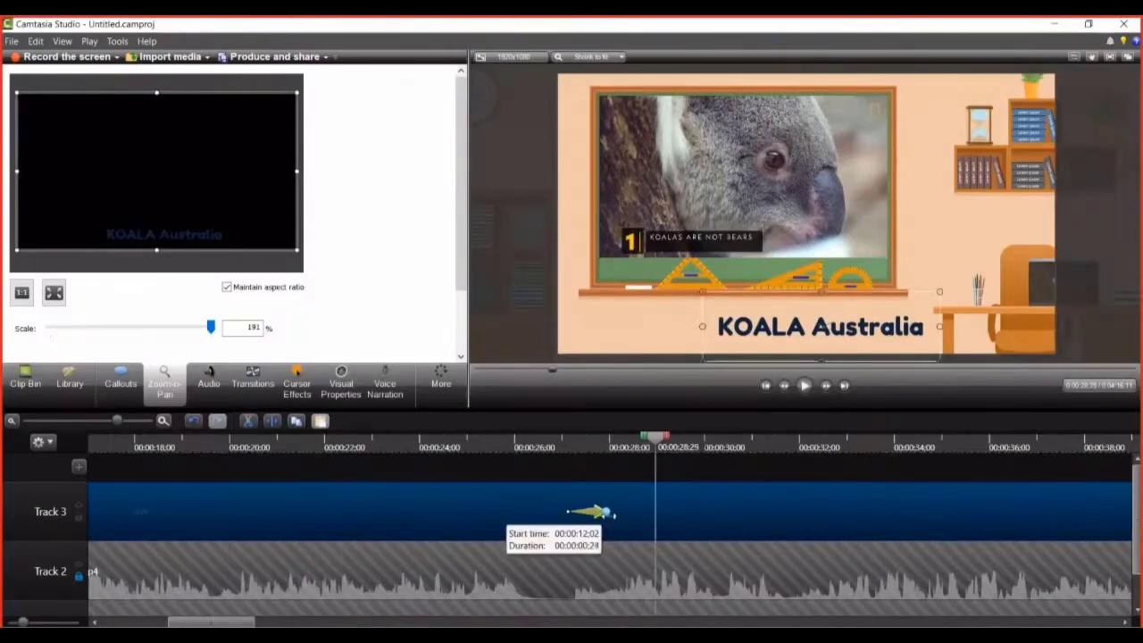
{"action": "left_click", "coordinate": [503, 440]}
{"action": "left_click", "coordinate": [804, 385]}
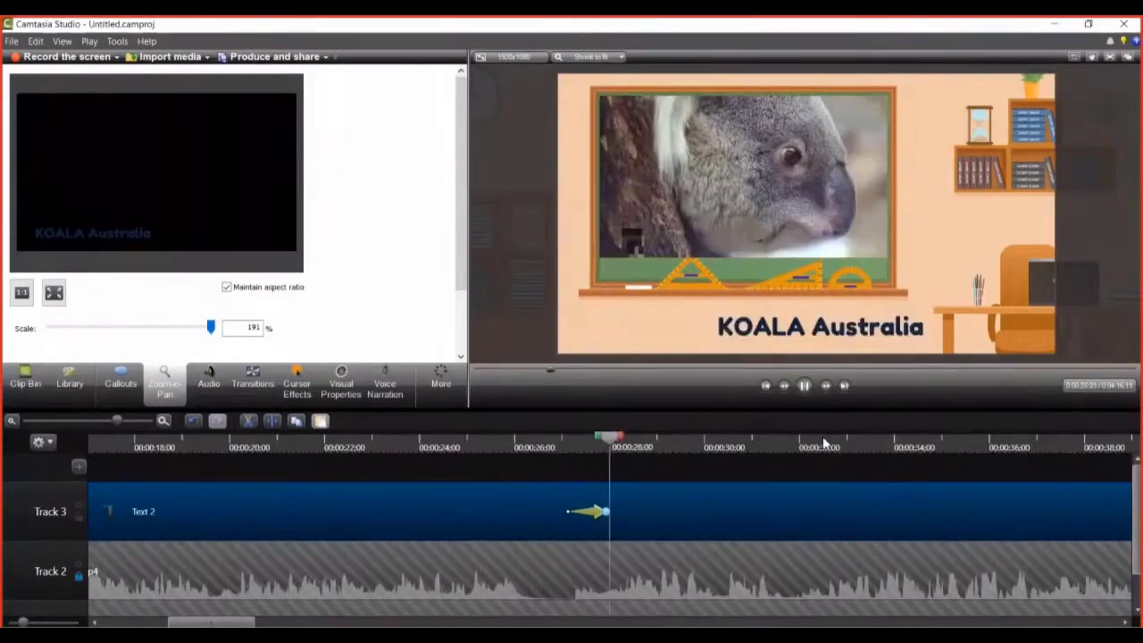
{"action": "left_click", "coordinate": [804, 385]}
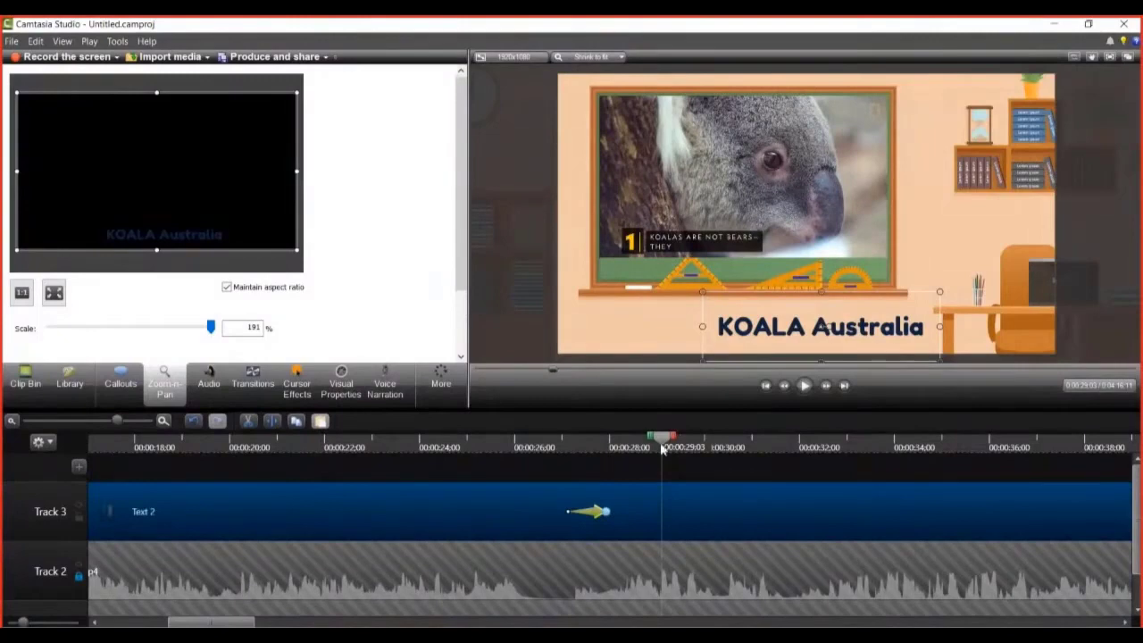
- Try to enlarge the KOALA Australia callout to 227% at the animation's end point
{"action": "left_click", "coordinate": [604, 455]}
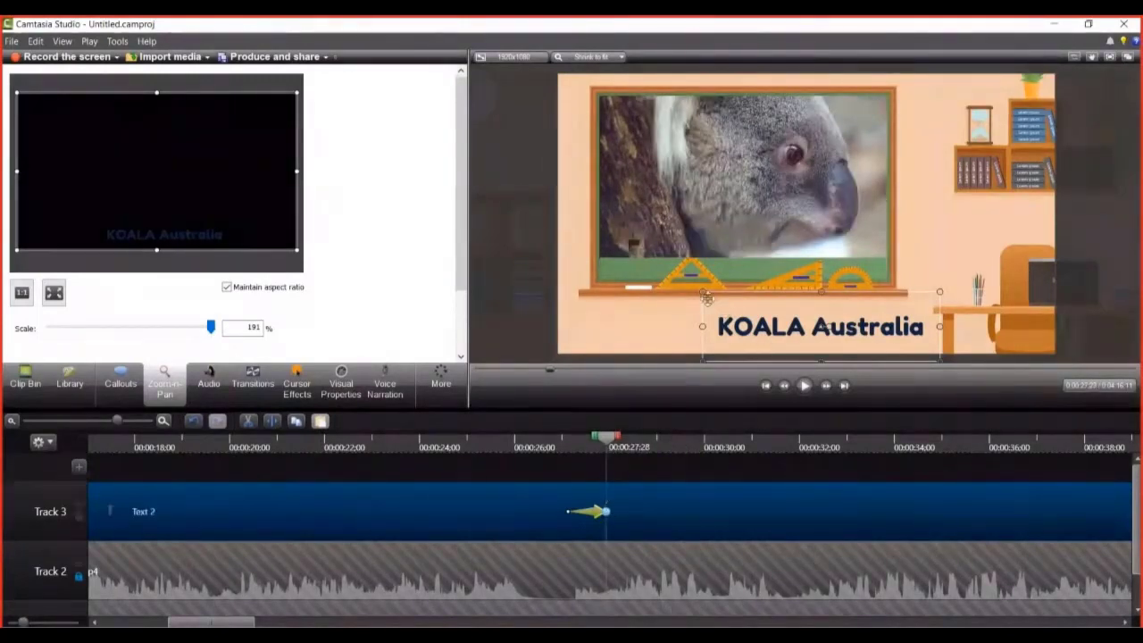
{"action": "left_click_drag", "start_coordinate": [706, 296], "coordinate": [667, 252]}
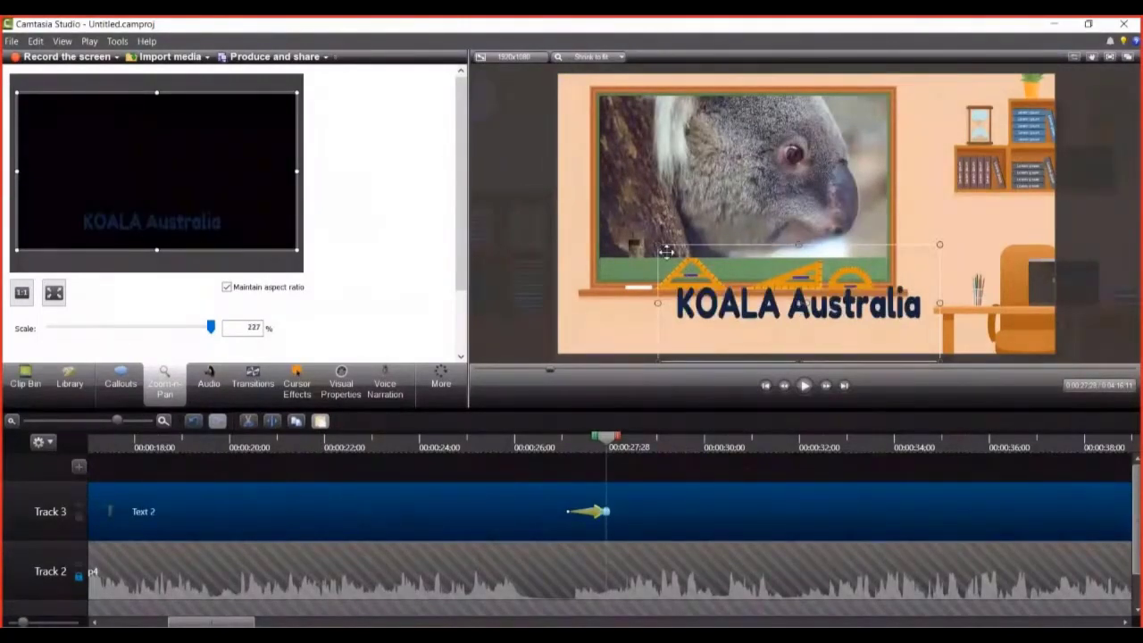
{"action": "left_click", "coordinate": [600, 512]}
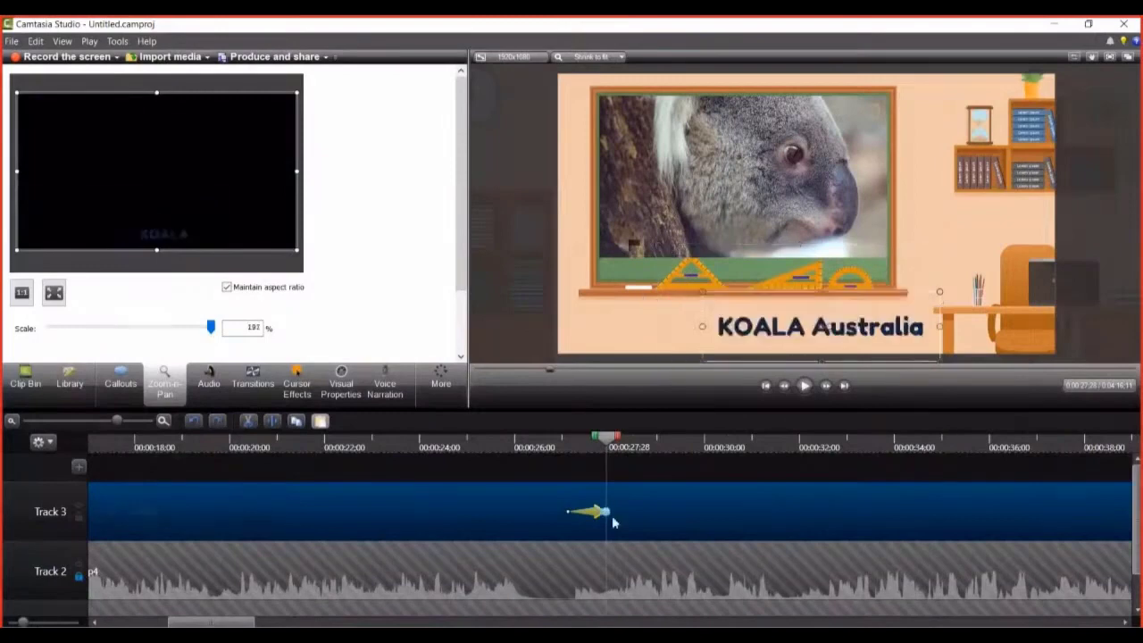
- Enlarge the callout to 232% at the animation's end point, 0:00:27;28, and position it just beneath the chalkboard
{"action": "left_click", "coordinate": [569, 510]}
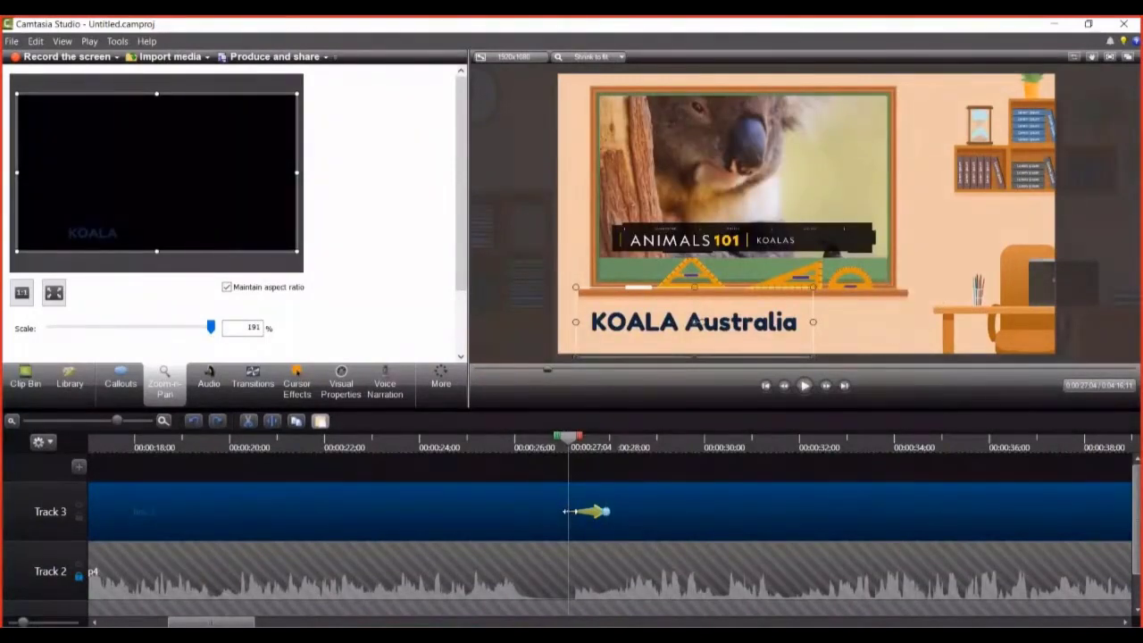
{"action": "left_click_drag", "start_coordinate": [568, 441], "coordinate": [607, 441]}
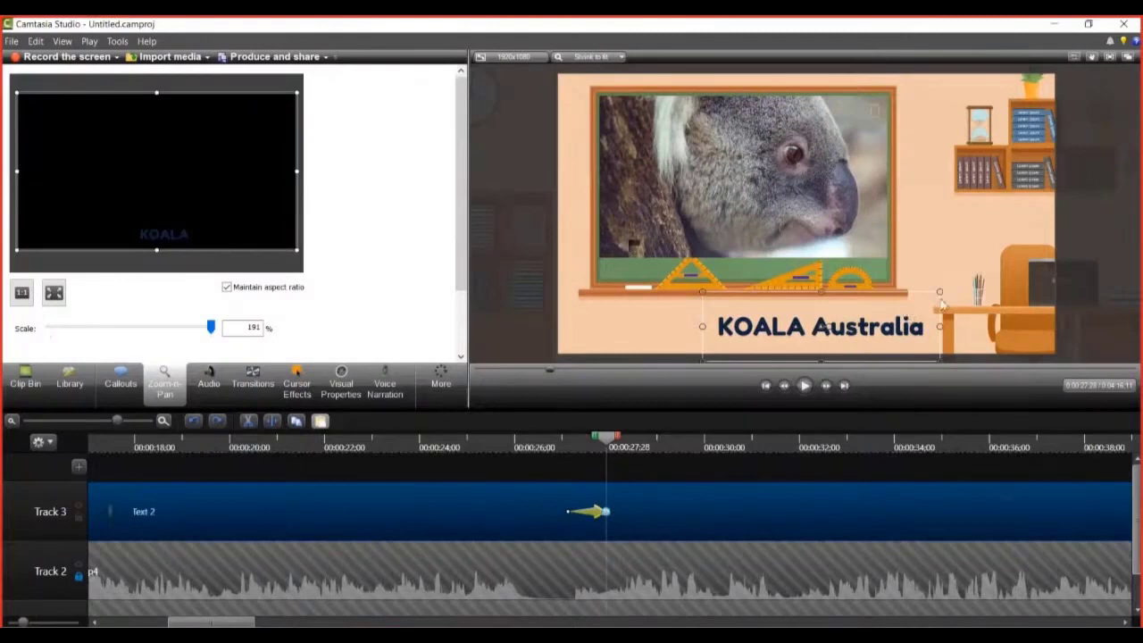
{"action": "left_click_drag", "start_coordinate": [941, 294], "coordinate": [992, 237]}
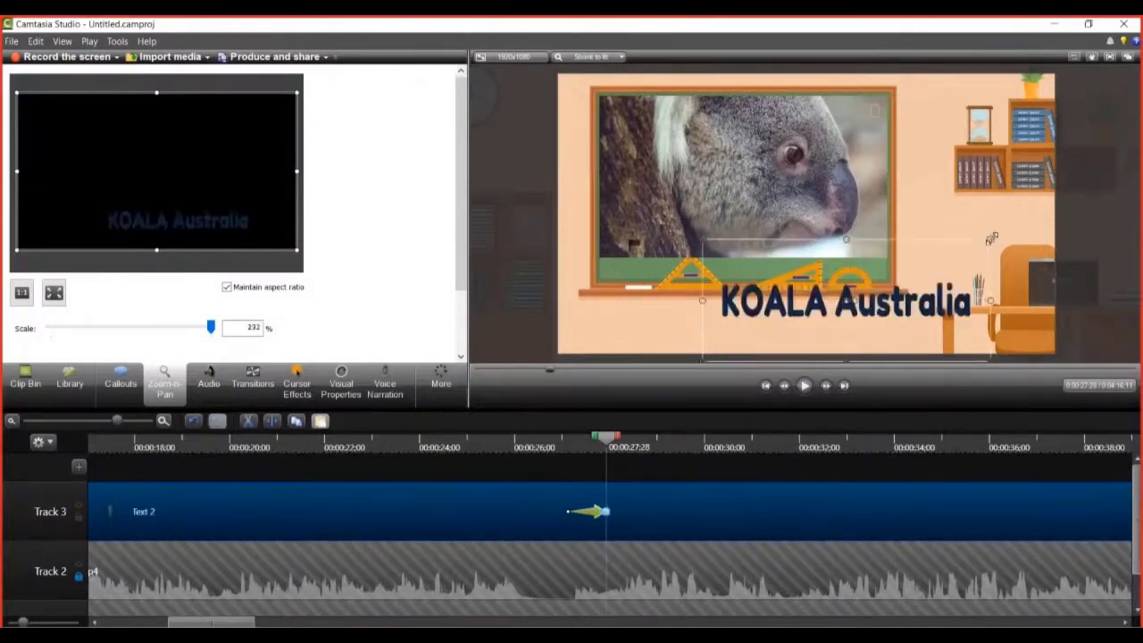
{"action": "left_click_drag", "start_coordinate": [935, 309], "coordinate": [896, 332]}
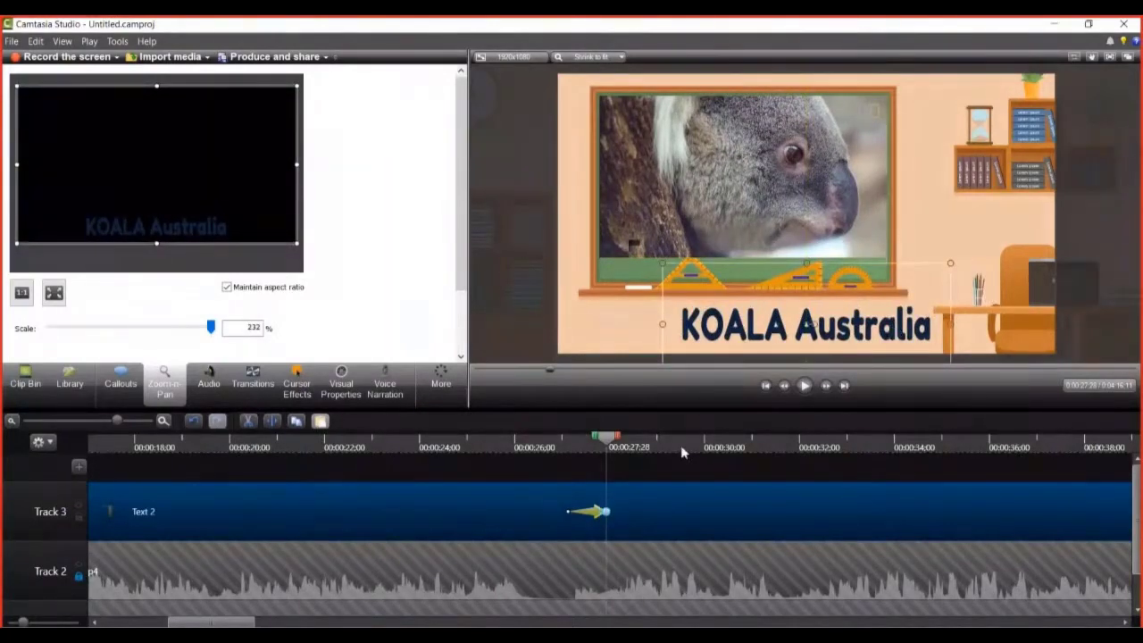
- Play back the KOALA Australia callout's combined movement and enlargement from before the animation starts
{"action": "left_click", "coordinate": [585, 447]}
{"action": "left_click_drag", "start_coordinate": [585, 447], "coordinate": [509, 450]}
{"action": "left_click", "coordinate": [804, 386]}
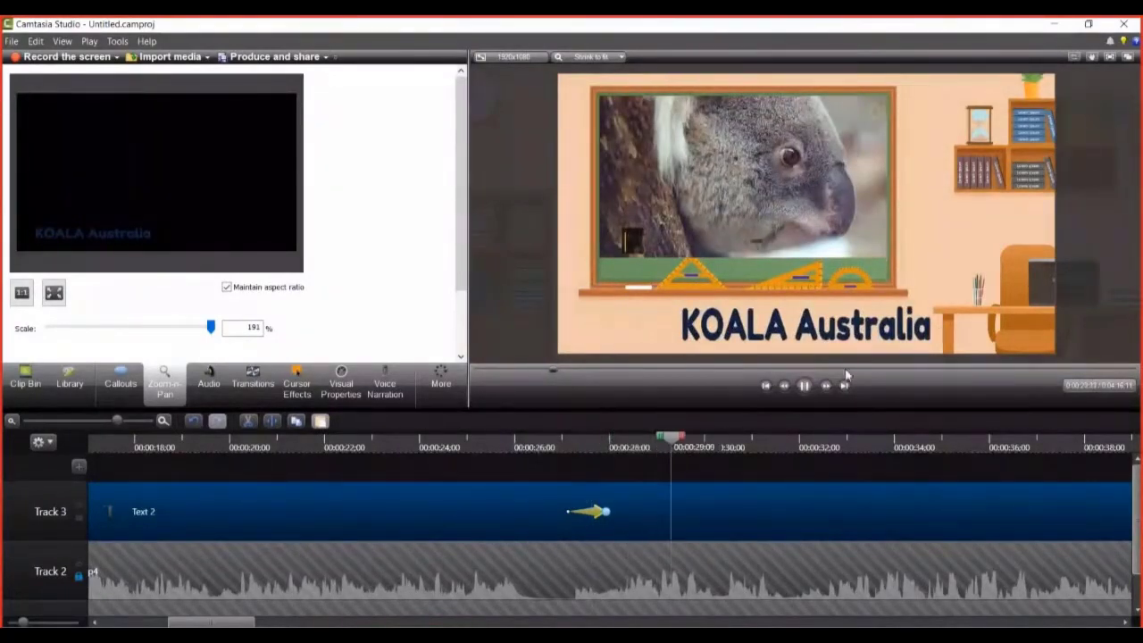
{"action": "key", "text": "space"}
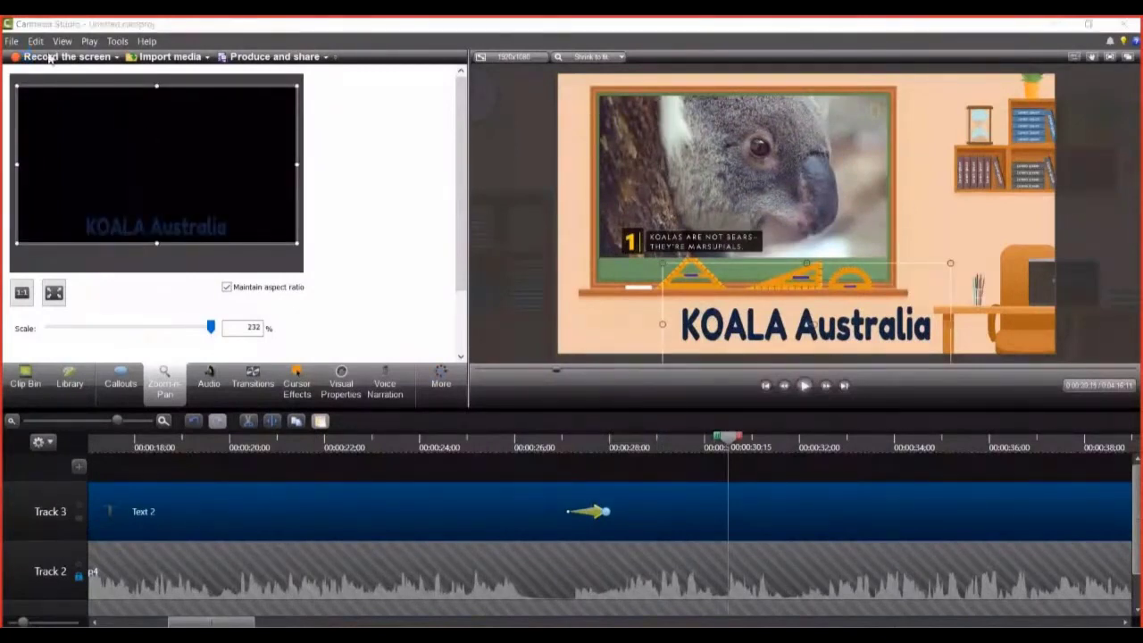
- Save the project as Latihan in the Wokrshop Kediri 2020 folder
{"action": "key", "text": "ctrl+s"}
{"action": "type", "text": "Latihan"}
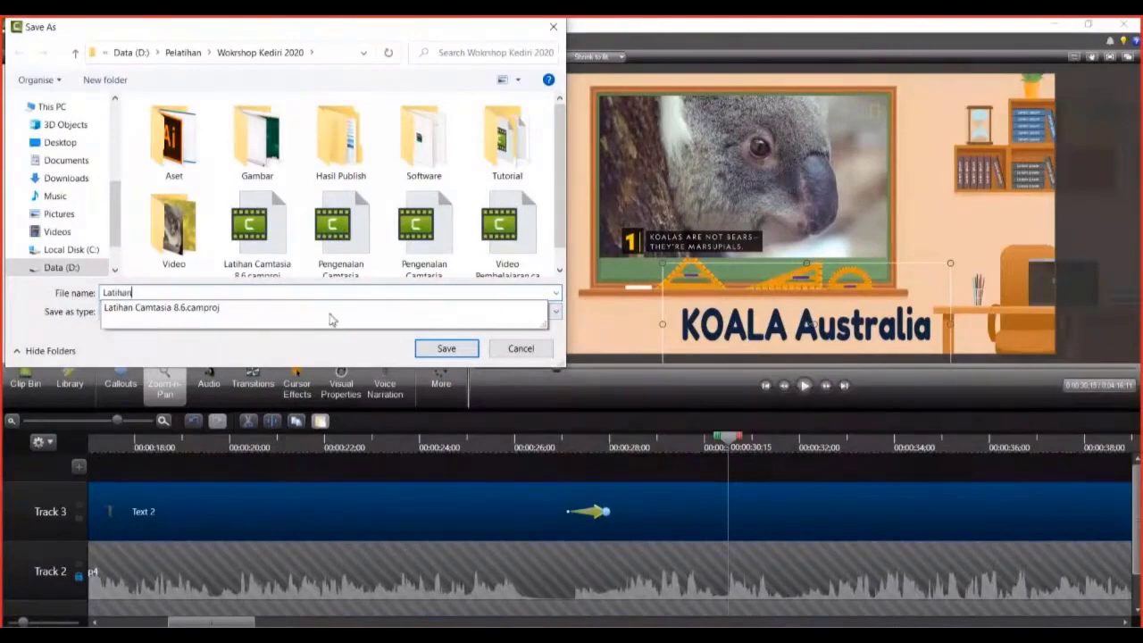
{"action": "key", "text": "Return"}
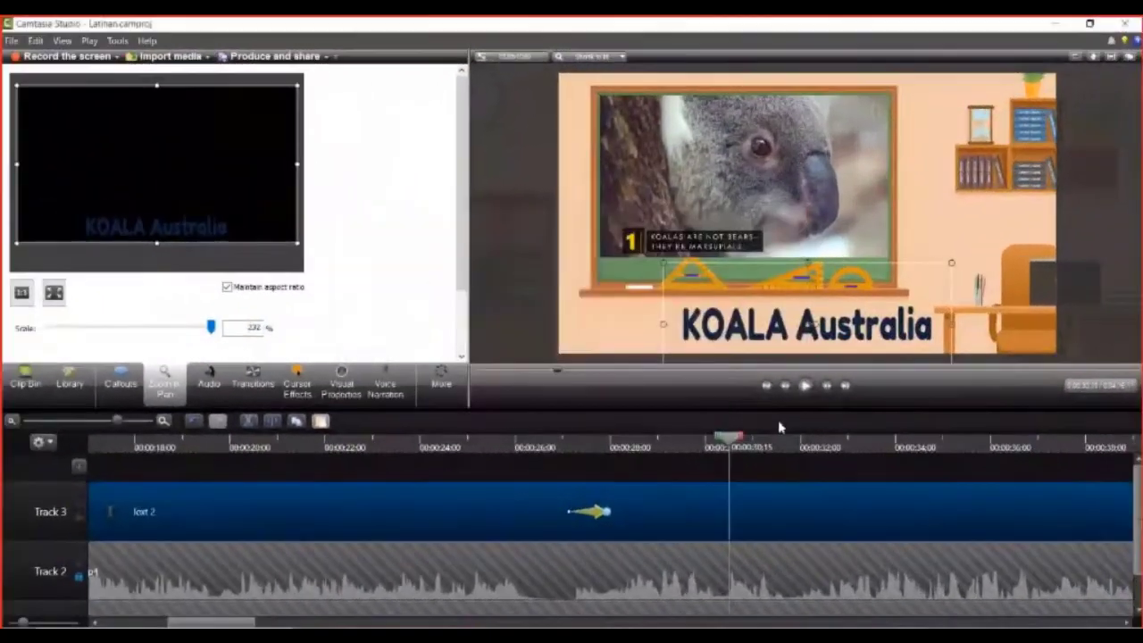
- Preview the cut from the animated title to the koala clip at 0:00:10;20 on a magnified timeline
{"action": "left_click_drag", "start_coordinate": [726, 443], "coordinate": [534, 443]}
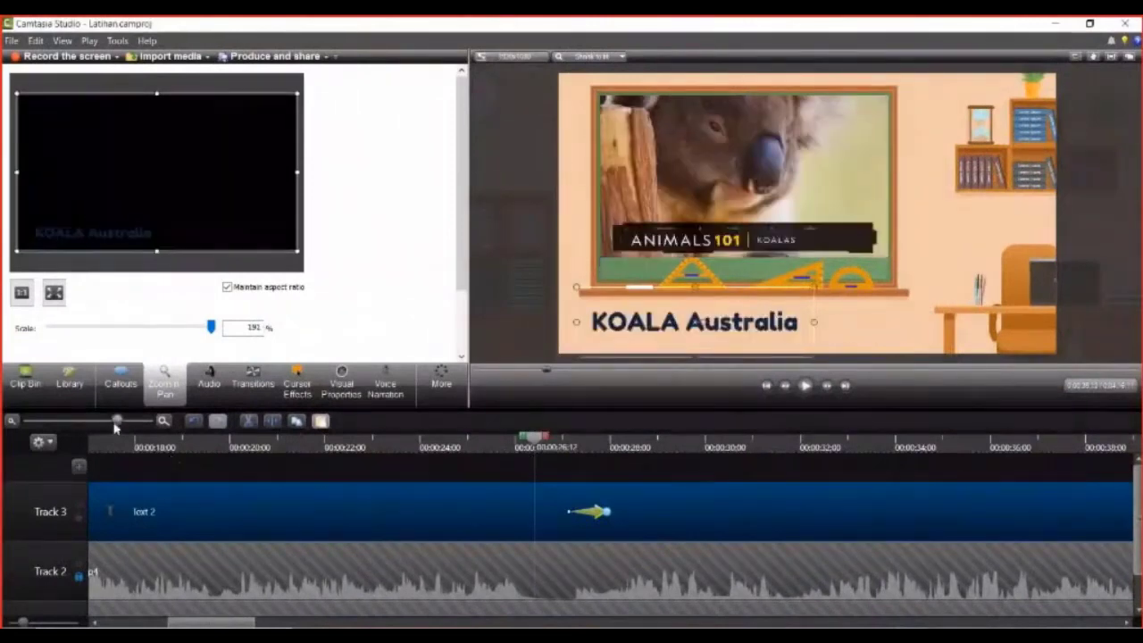
{"action": "left_click_drag", "start_coordinate": [117, 419], "coordinate": [75, 430]}
{"action": "scroll", "coordinate": [372, 460], "scroll_direction": "down", "scroll_amount": 1}
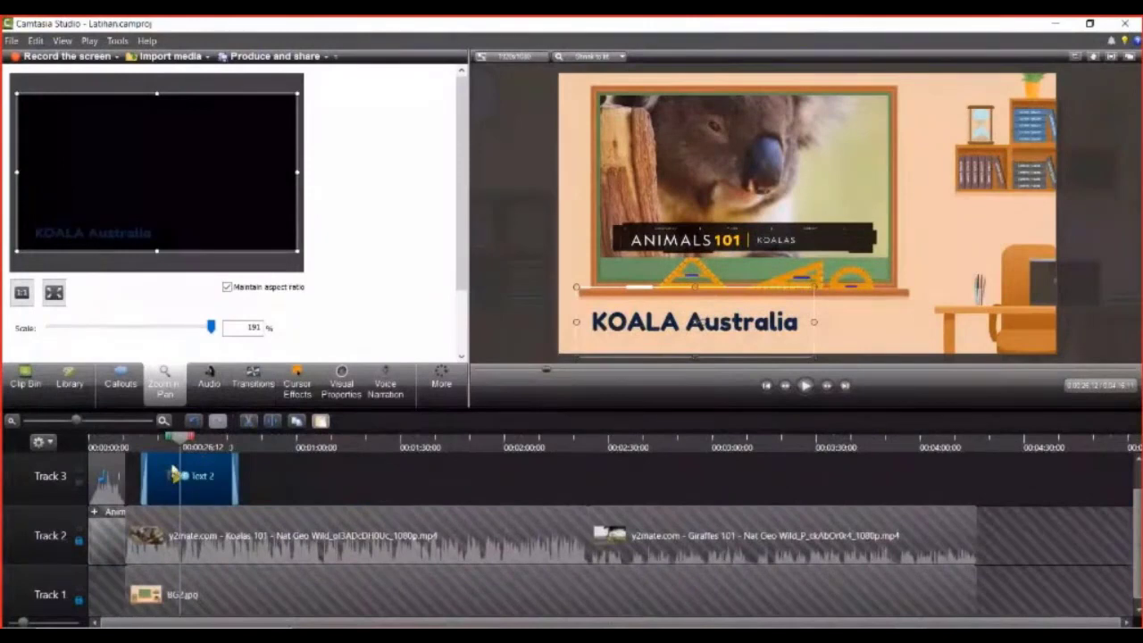
{"action": "left_click_drag", "start_coordinate": [182, 439], "coordinate": [125, 439]}
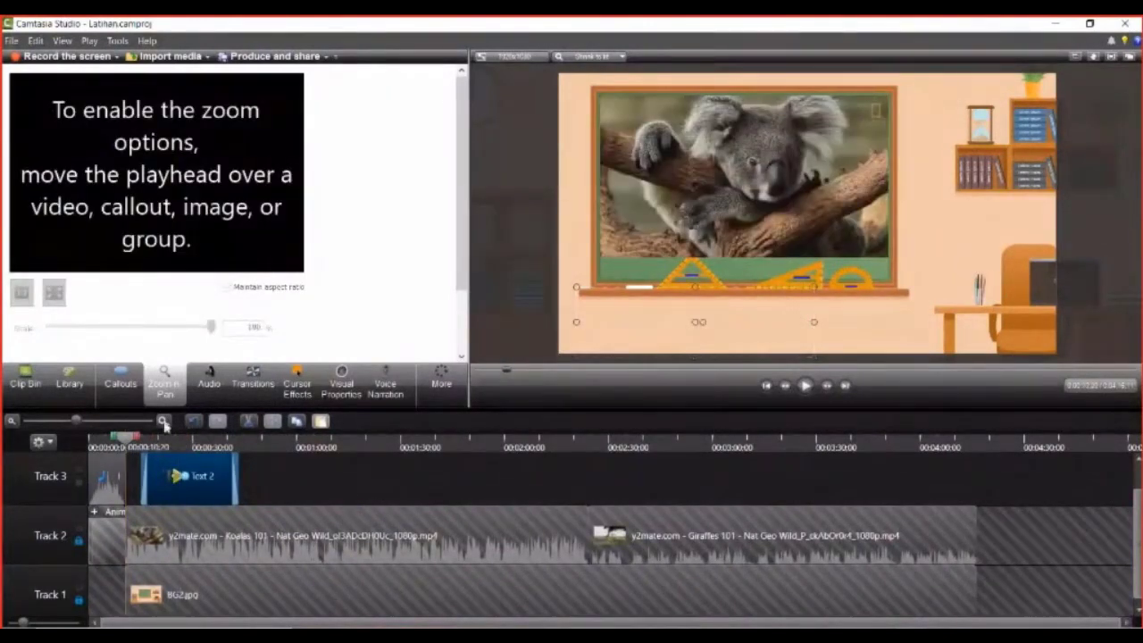
{"action": "left_click_drag", "start_coordinate": [75, 421], "coordinate": [108, 430]}
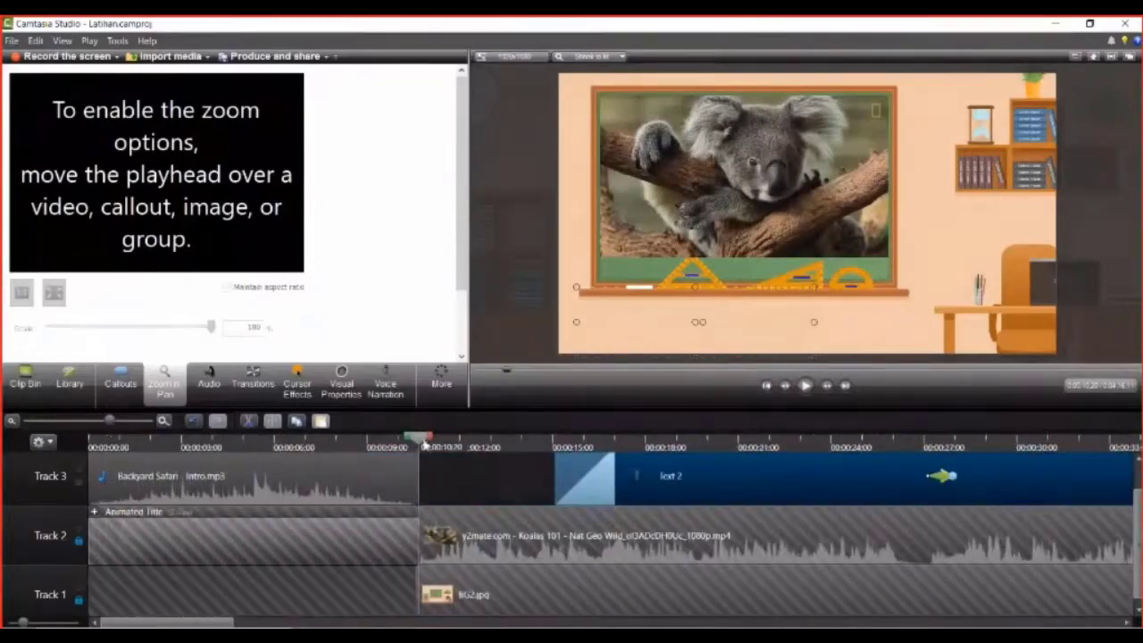
{"action": "left_click_drag", "start_coordinate": [427, 444], "coordinate": [403, 445]}
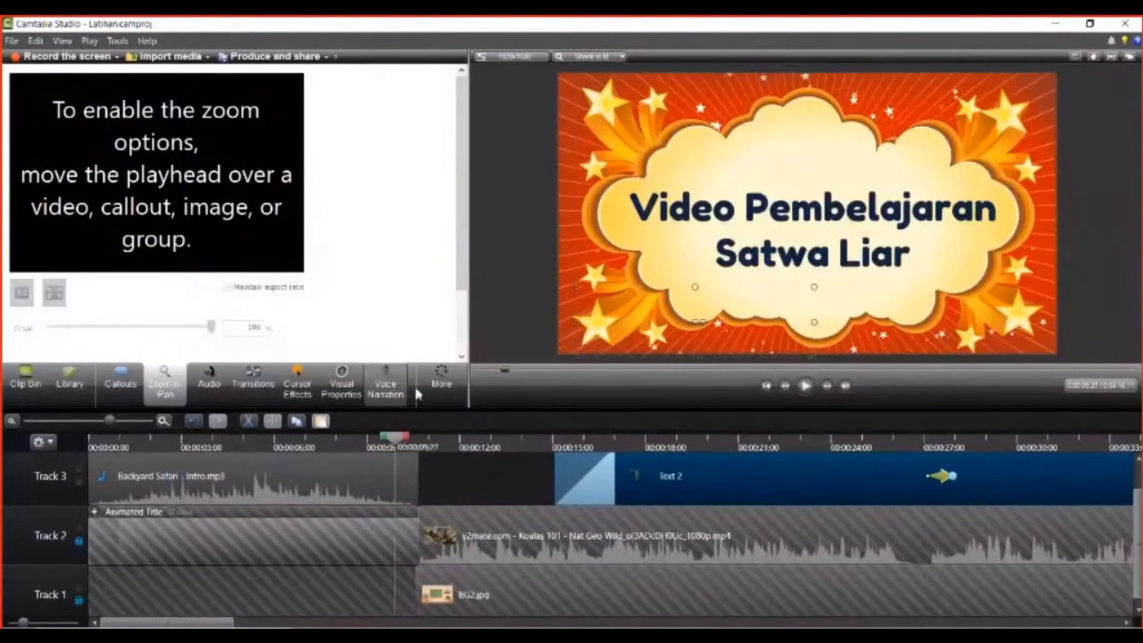
{"action": "left_click", "coordinate": [805, 386]}
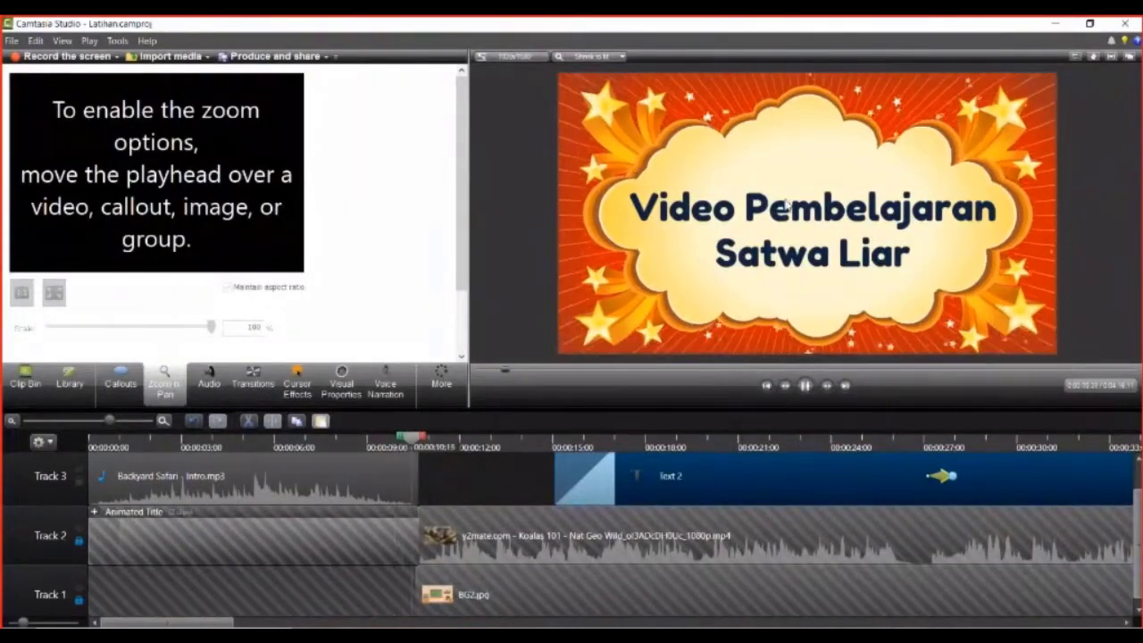
{"action": "left_click", "coordinate": [809, 385]}
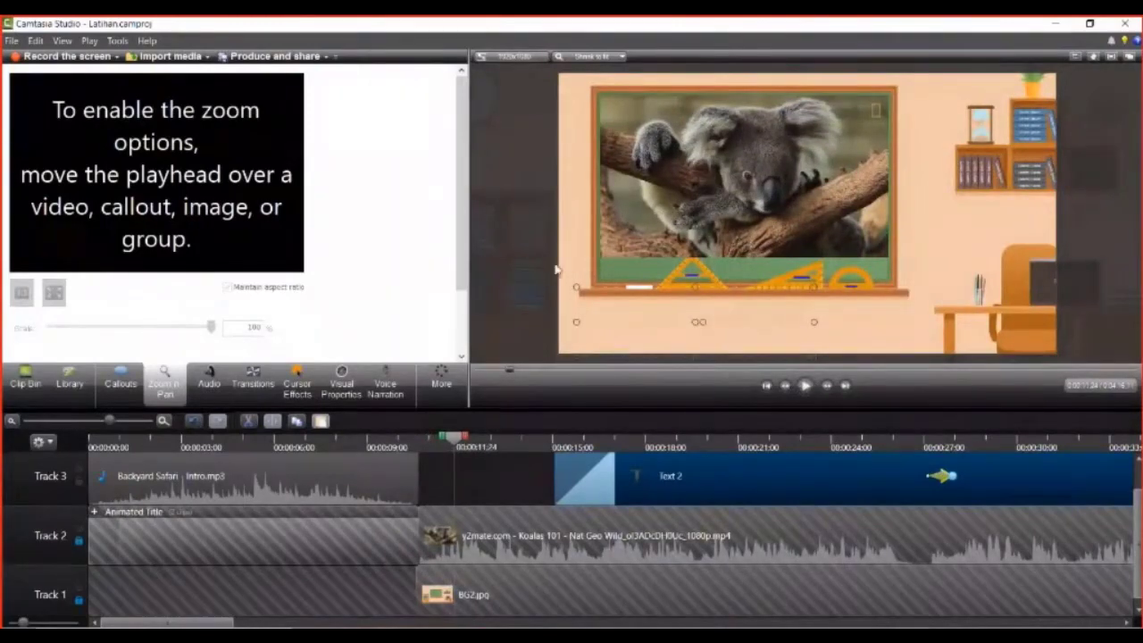
- Open the transitions collection and look through the available effects
{"action": "scroll", "coordinate": [232, 339], "scroll_direction": "down", "scroll_amount": 2}
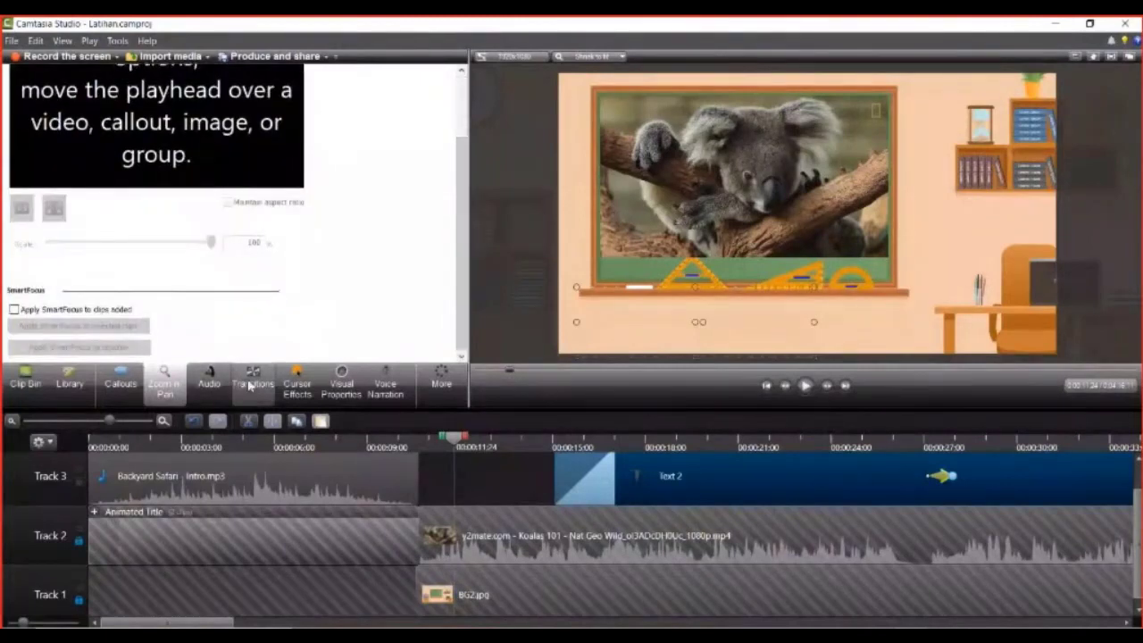
{"action": "left_click", "coordinate": [253, 384]}
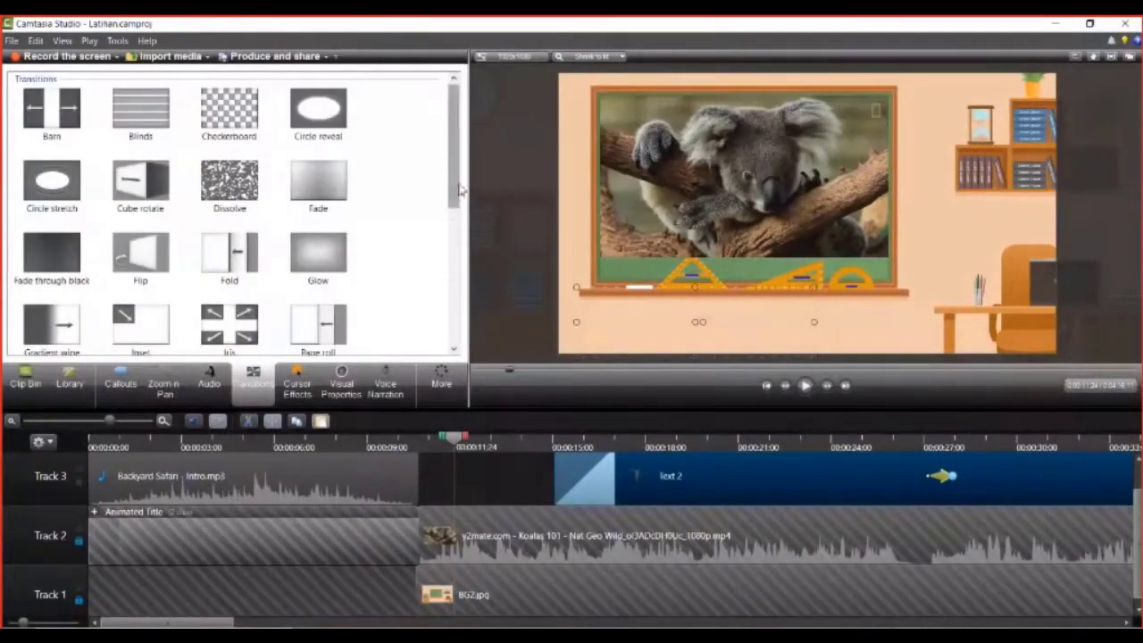
{"action": "scroll", "coordinate": [451, 286], "scroll_direction": "down", "scroll_amount": 4}
{"action": "scroll", "coordinate": [444, 330], "scroll_direction": "up", "scroll_amount": 3}
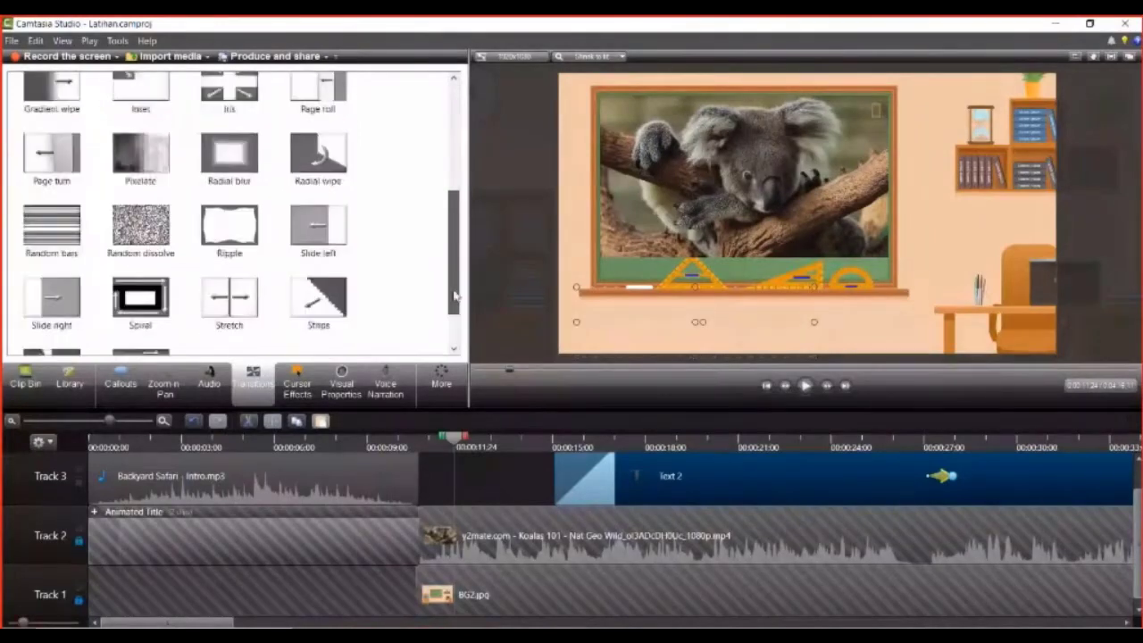
{"action": "scroll", "coordinate": [442, 320], "scroll_direction": "down", "scroll_amount": 3}
{"action": "scroll", "coordinate": [441, 314], "scroll_direction": "up", "scroll_amount": 1}
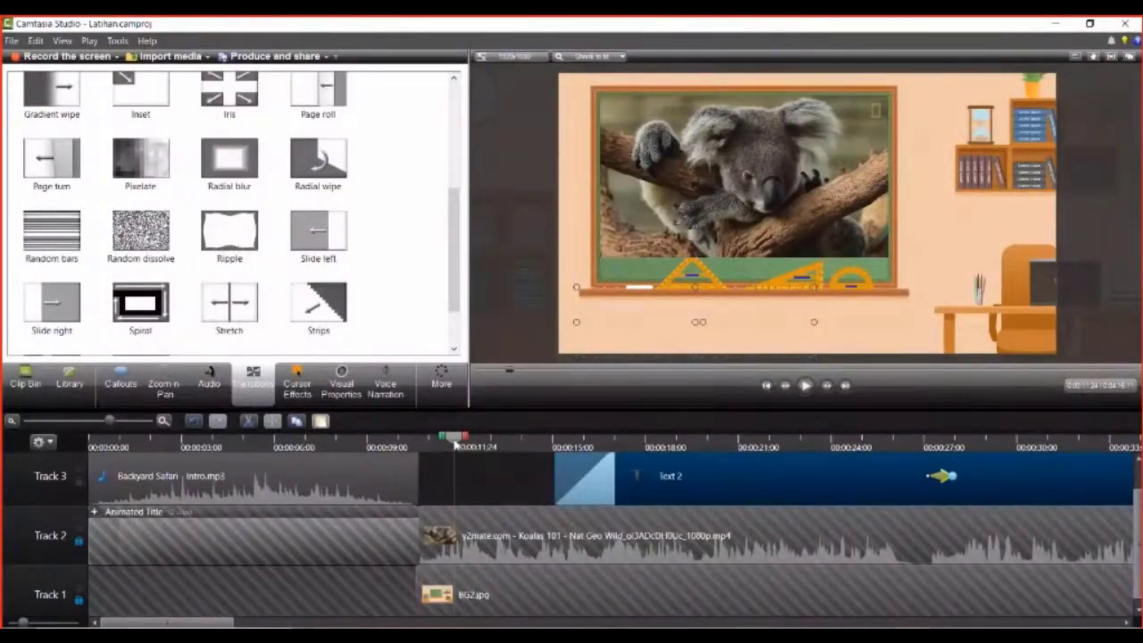
- Try to apply the Ripple transition at the 0:00:10;20 cut without unlocking the tracks
{"action": "left_click_drag", "start_coordinate": [456, 444], "coordinate": [421, 449]}
{"action": "left_click", "coordinate": [231, 246]}
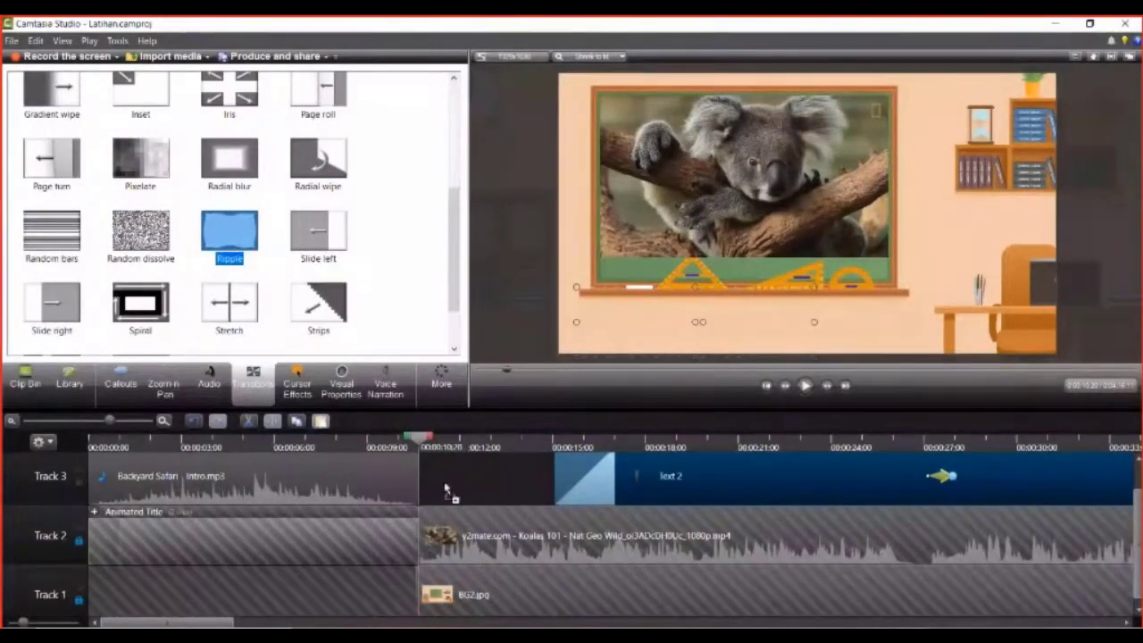
{"action": "left_click_drag", "start_coordinate": [446, 491], "coordinate": [251, 237]}
- Unlock Tracks 1 and 2, then apply and preview a Ripple transition between the animated title and the koala clip
{"action": "scroll", "coordinate": [76, 549], "scroll_direction": "down", "scroll_amount": 1}
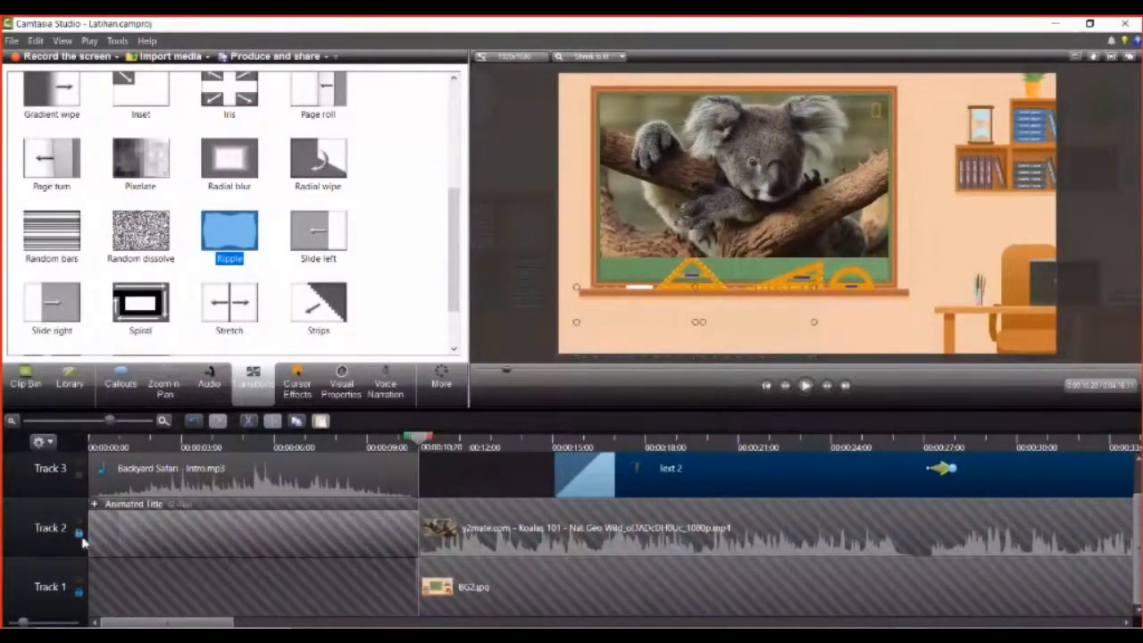
{"action": "left_click", "coordinate": [80, 535]}
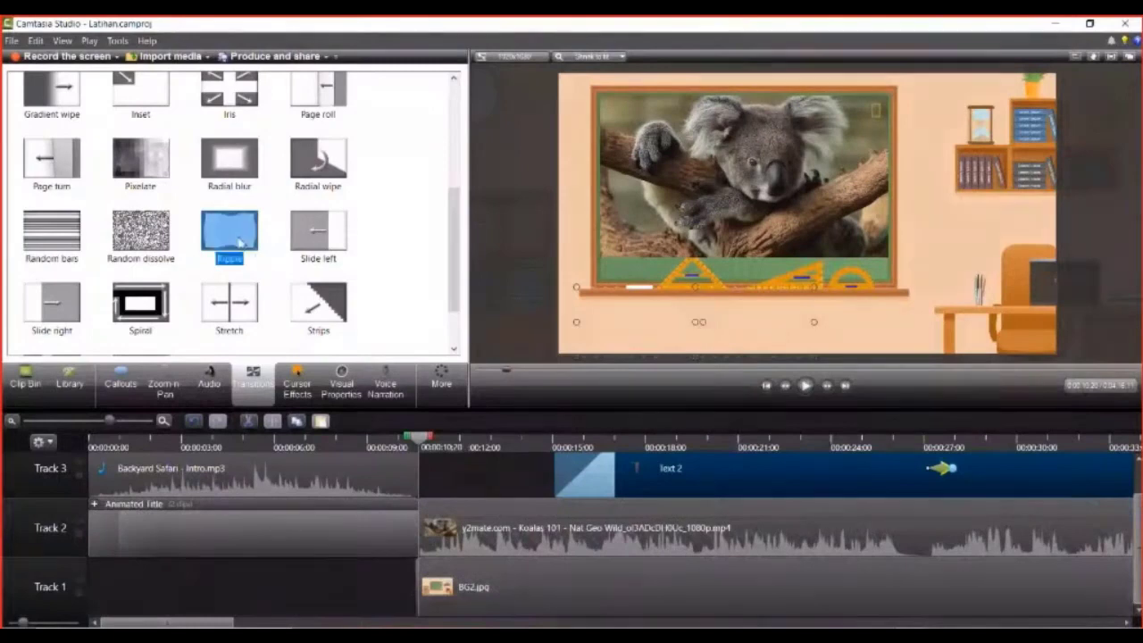
{"action": "left_click_drag", "start_coordinate": [401, 405], "coordinate": [418, 534]}
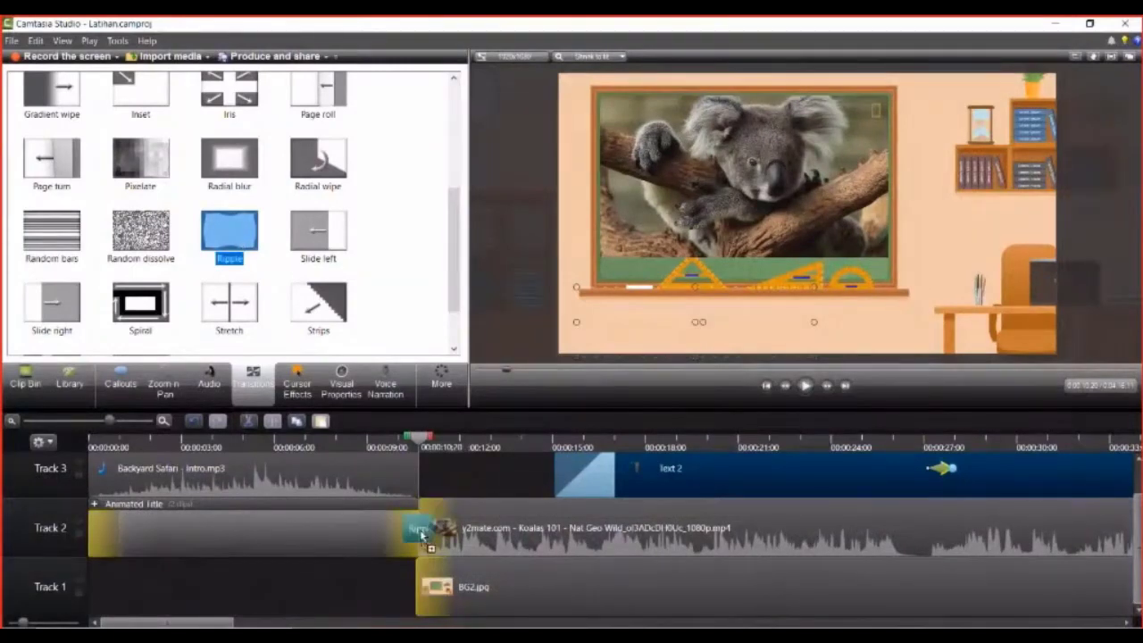
{"action": "left_click_drag", "start_coordinate": [423, 535], "coordinate": [416, 536]}
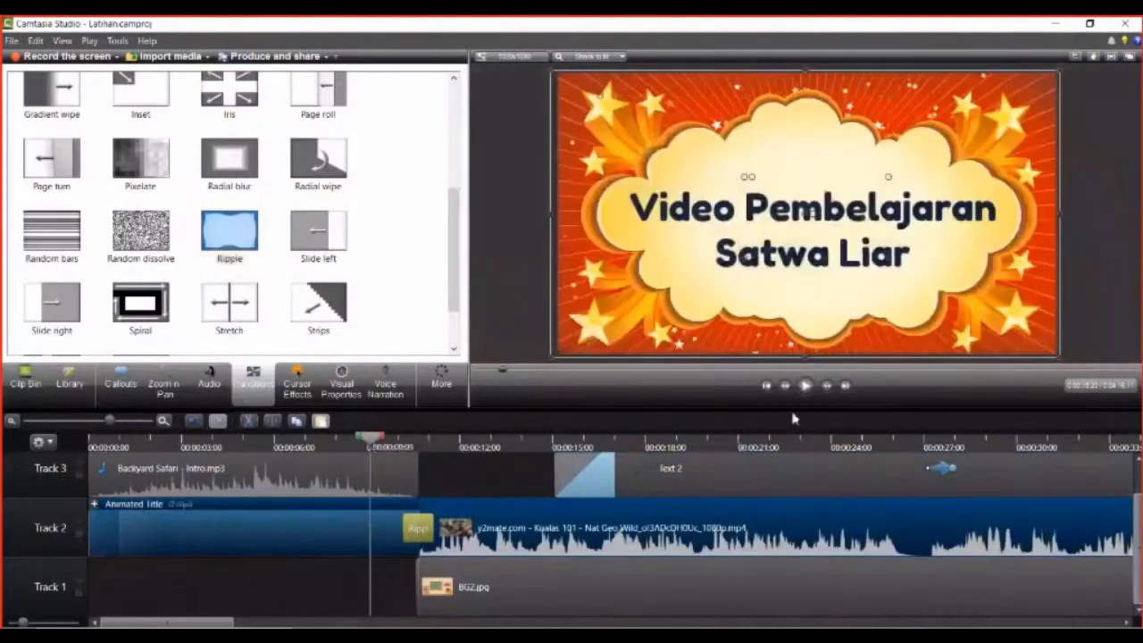
{"action": "left_click", "coordinate": [805, 385]}
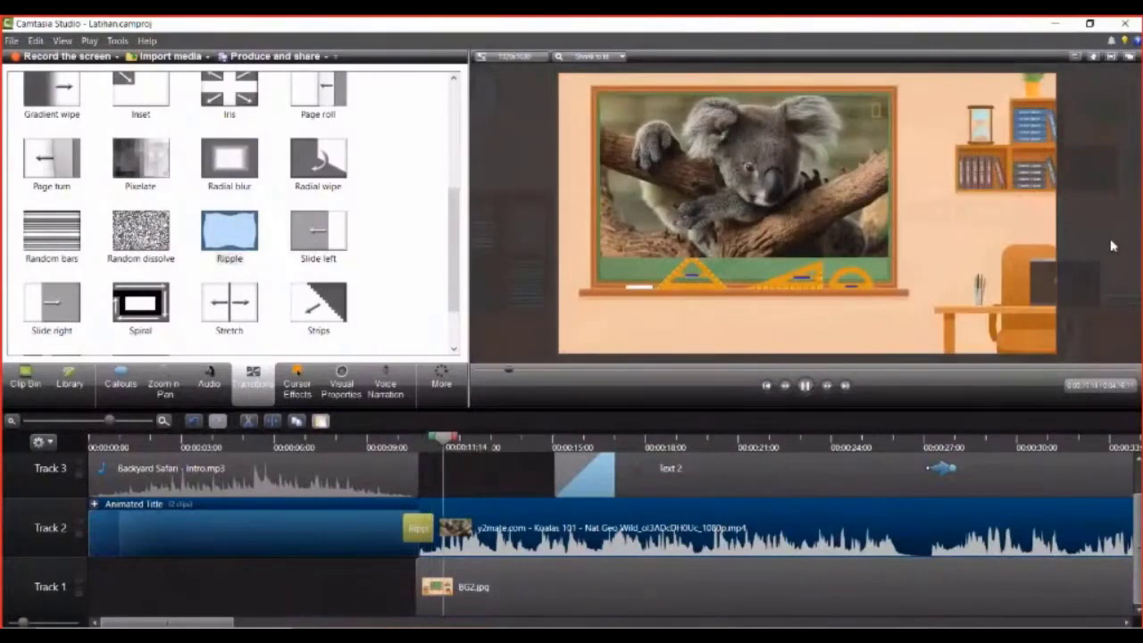
{"action": "left_click", "coordinate": [516, 616]}
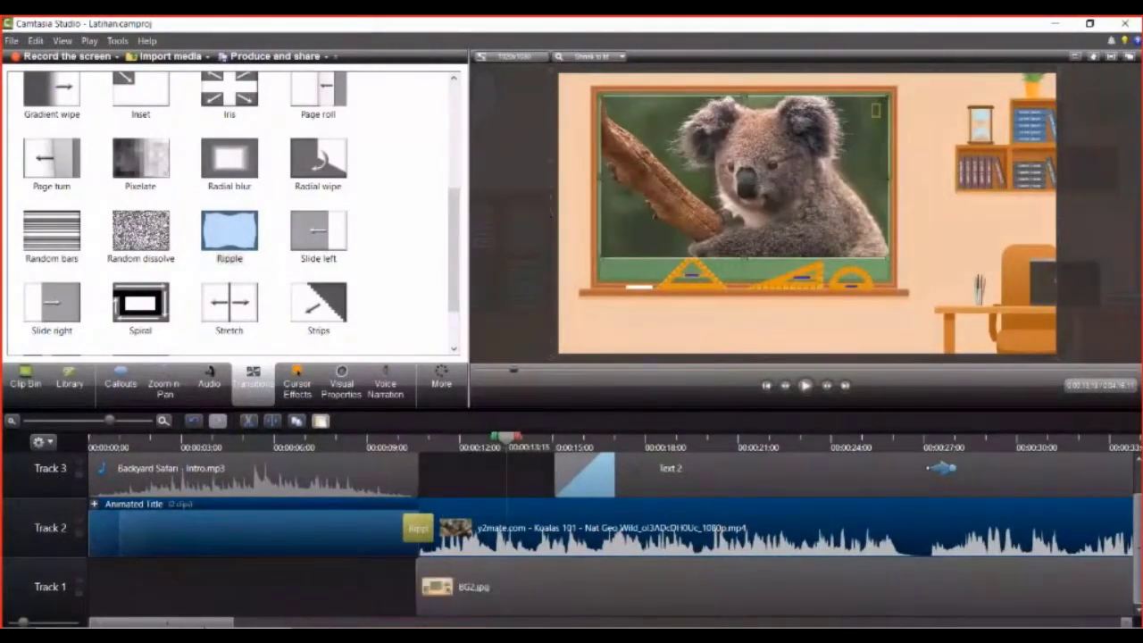
- Add a Ripple transition between the koala and giraffe clips on Track 2 and play through it
{"action": "left_click_drag", "start_coordinate": [109, 420], "coordinate": [77, 420]}
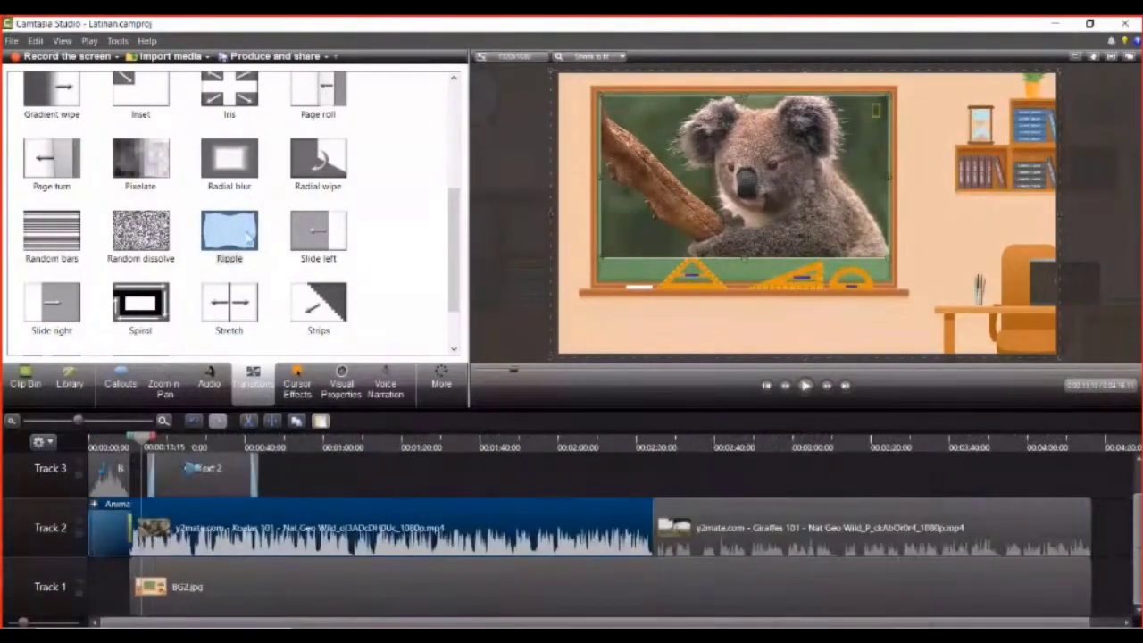
{"action": "left_click_drag", "start_coordinate": [246, 237], "coordinate": [661, 532]}
{"action": "left_click", "coordinate": [631, 447]}
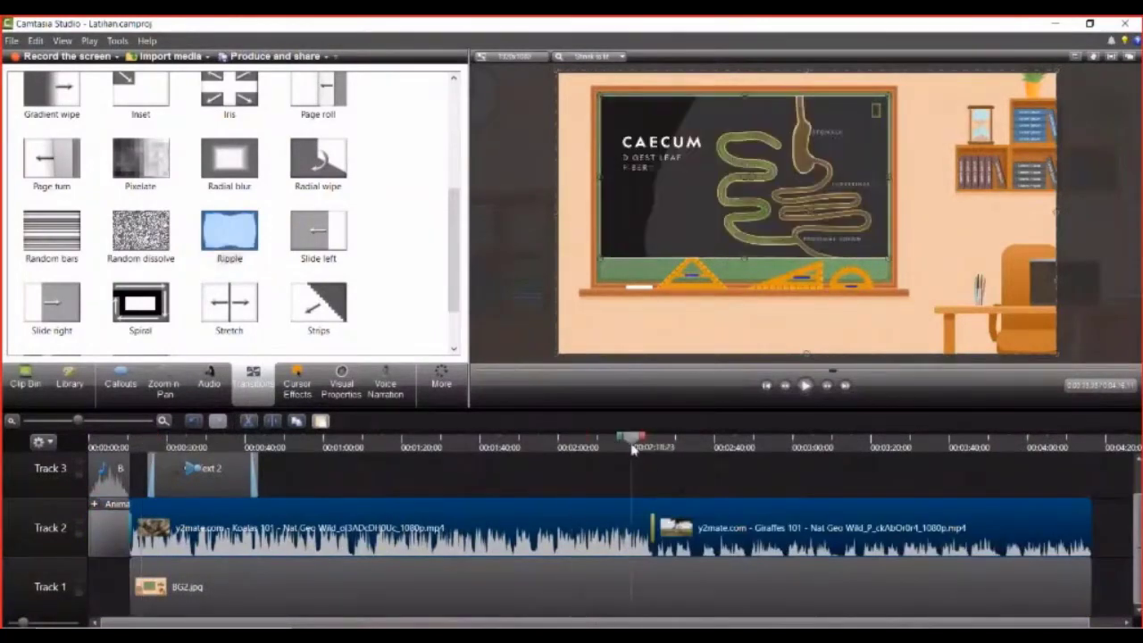
{"action": "key", "text": "space"}
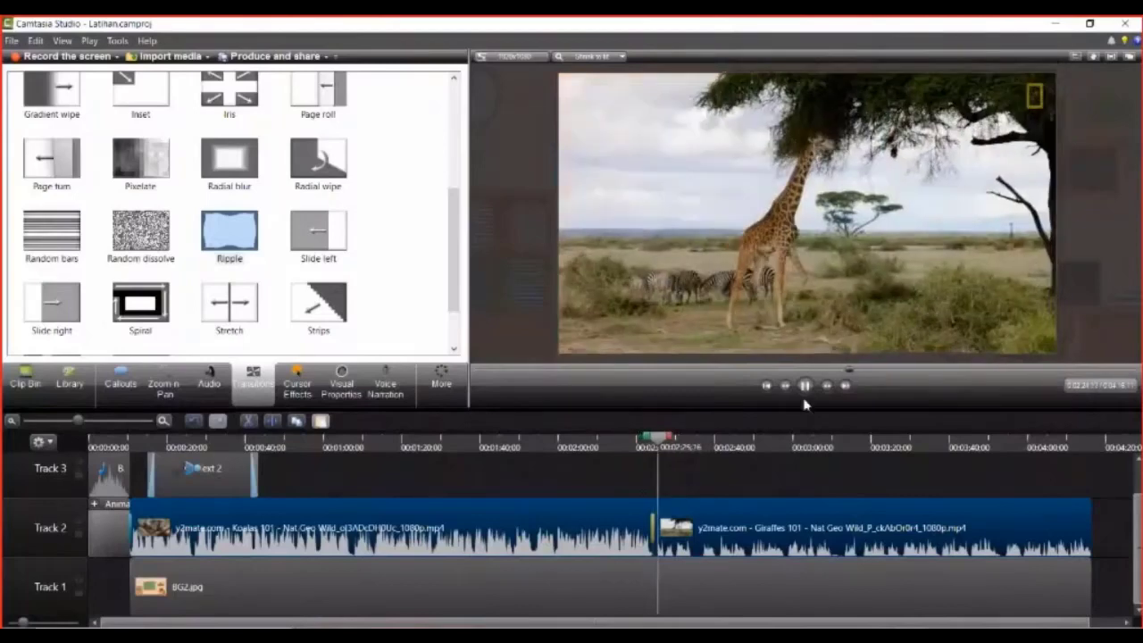
- Shrink the giraffe clip to about 56% and position it inside the chalkboard frame
{"action": "left_click", "coordinate": [1045, 344]}
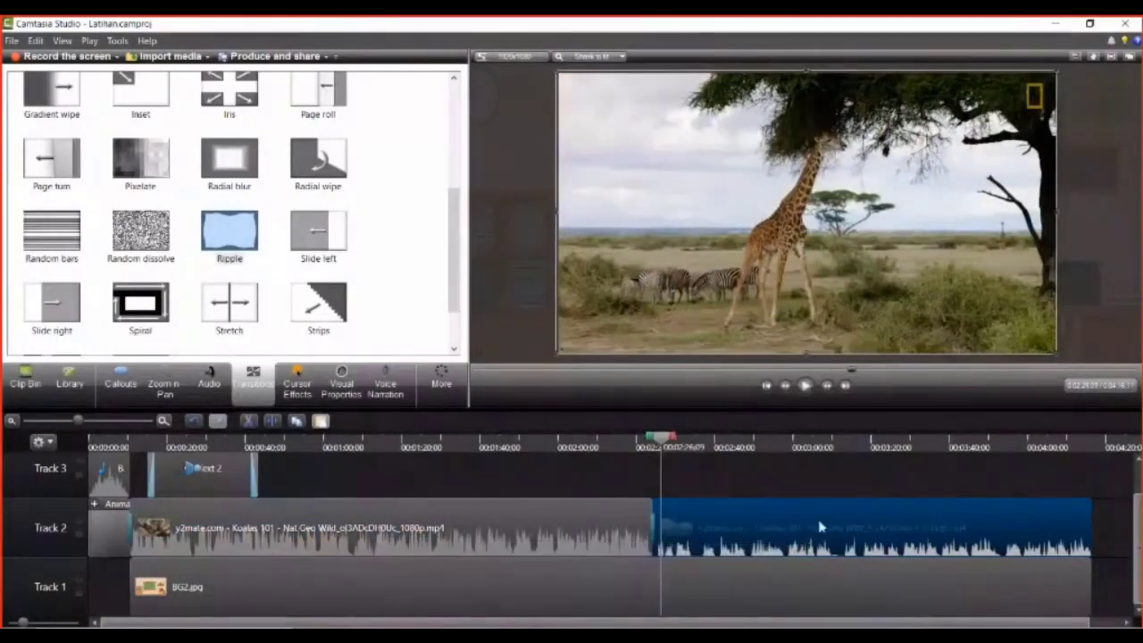
{"action": "left_click_drag", "start_coordinate": [1058, 354], "coordinate": [860, 246]}
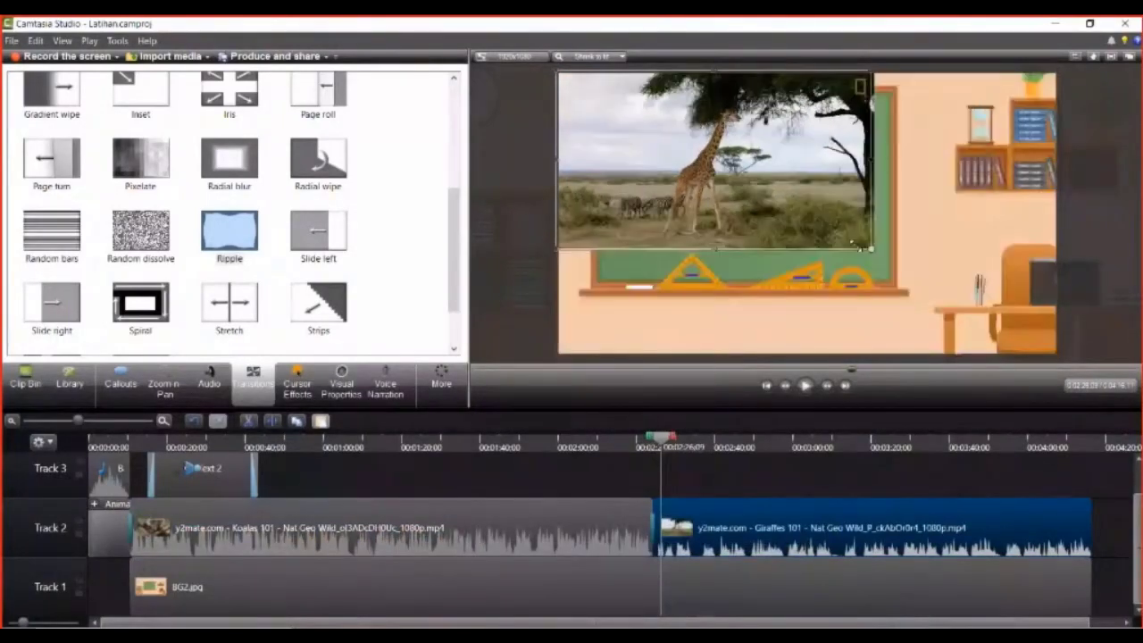
{"action": "left_click_drag", "start_coordinate": [756, 188], "coordinate": [801, 213]}
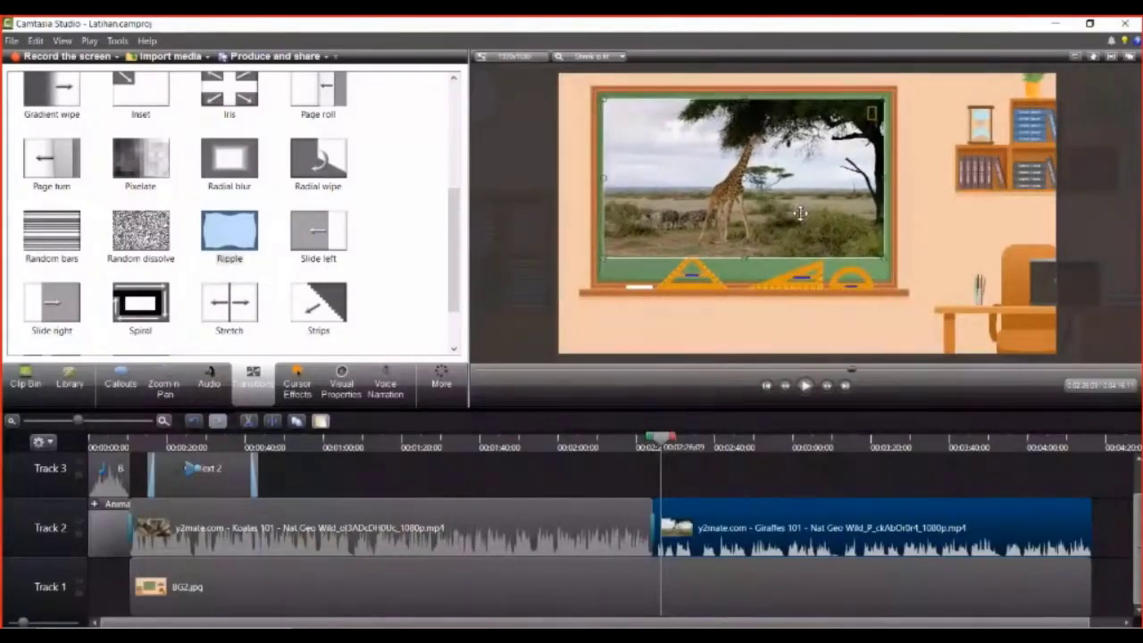
- Replay the koala-to-giraffe transition from about 0:02:20 with the resized giraffe clip
{"action": "left_click_drag", "start_coordinate": [661, 438], "coordinate": [635, 438]}
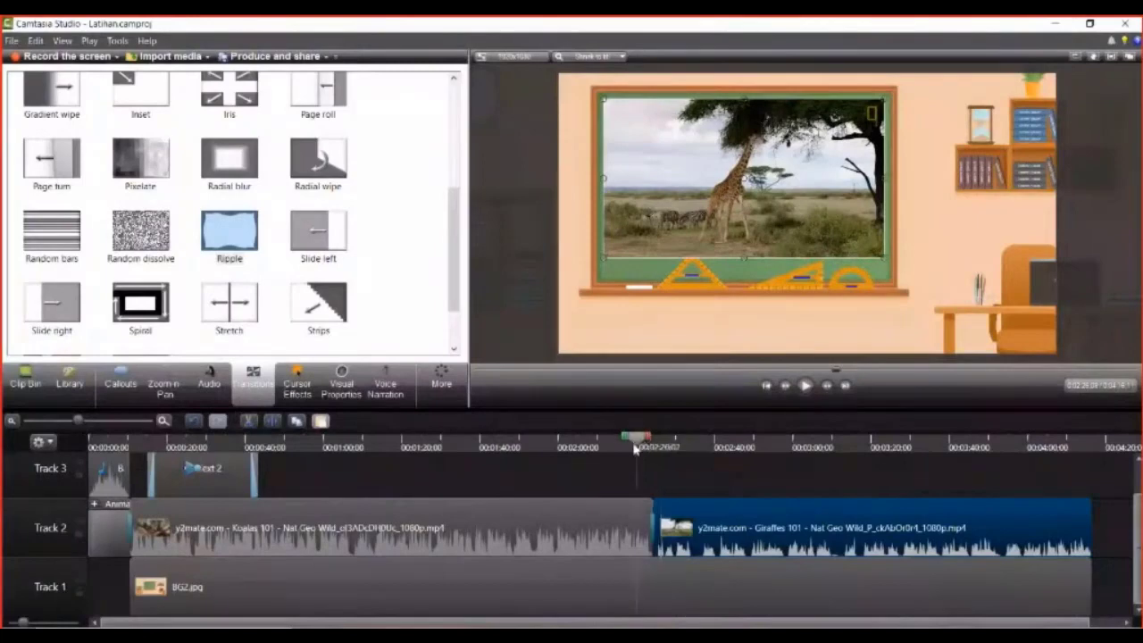
{"action": "left_click", "coordinate": [805, 385]}
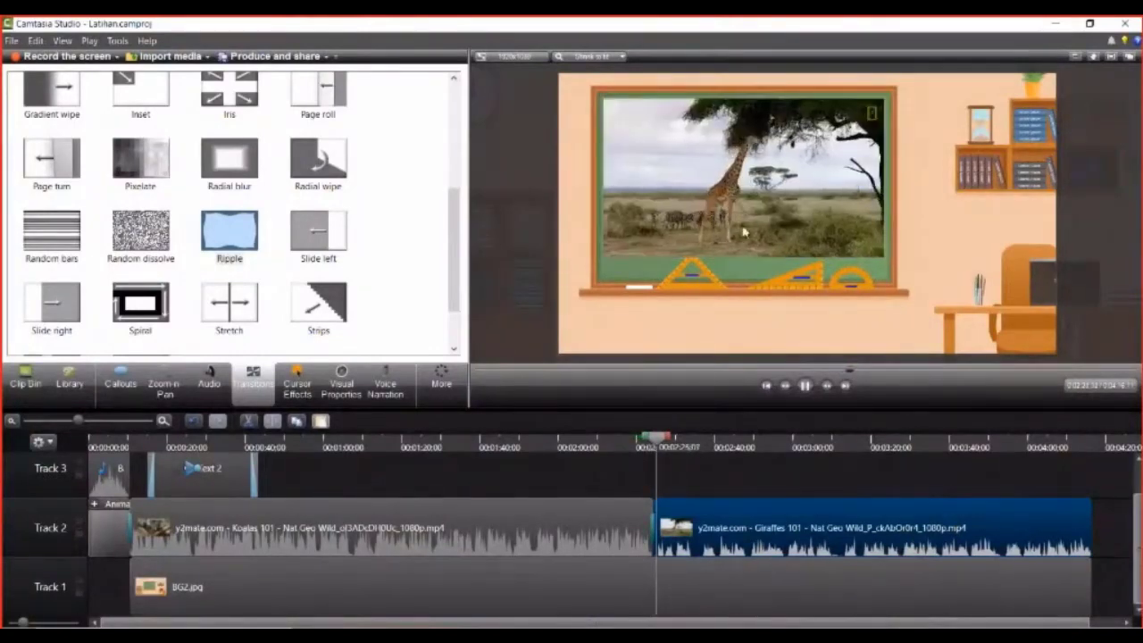
{"action": "key", "text": "space"}
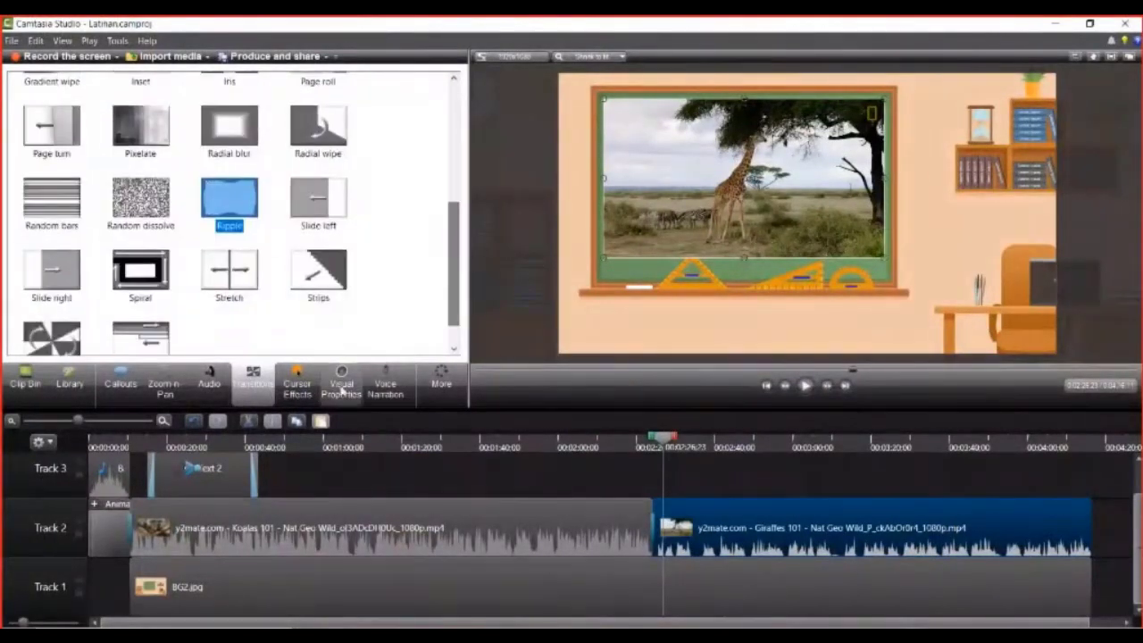
- Show the visual effects settings for the giraffe clip and enlarge the canvas view
{"action": "left_click", "coordinate": [343, 391]}
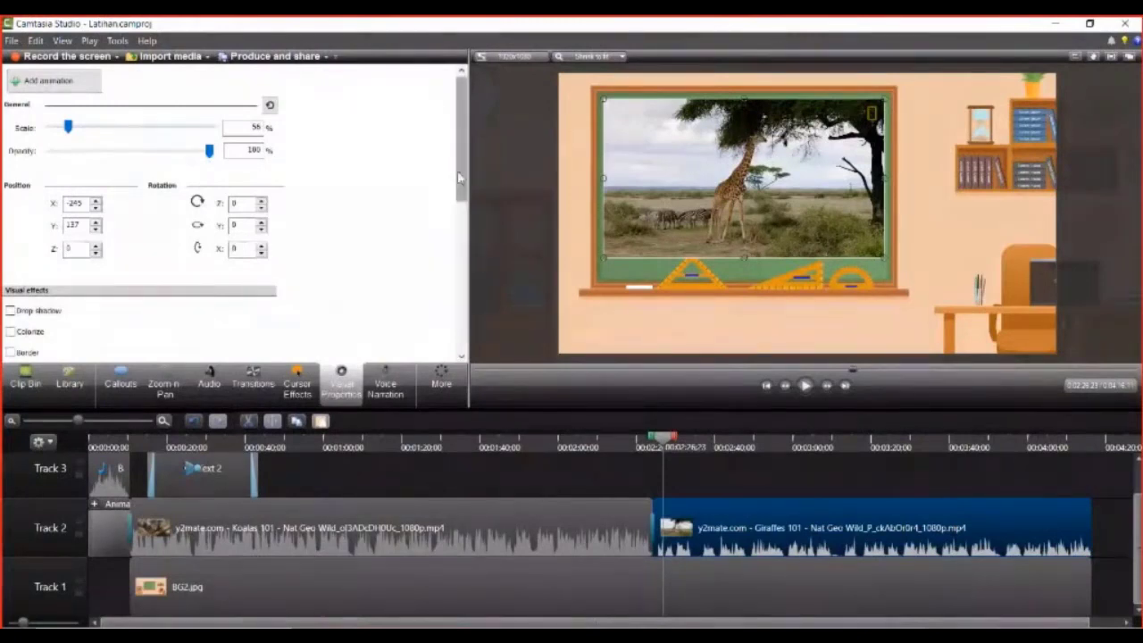
{"action": "left_click_drag", "start_coordinate": [457, 171], "coordinate": [461, 215]}
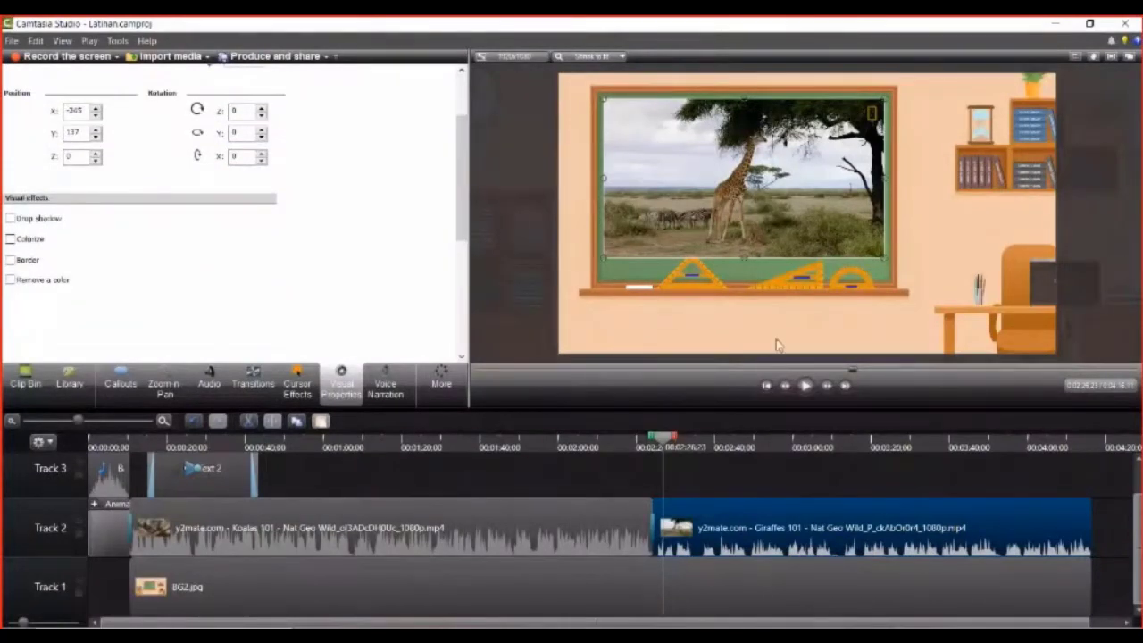
{"action": "left_click", "coordinate": [589, 56]}
{"action": "left_click", "coordinate": [612, 126]}
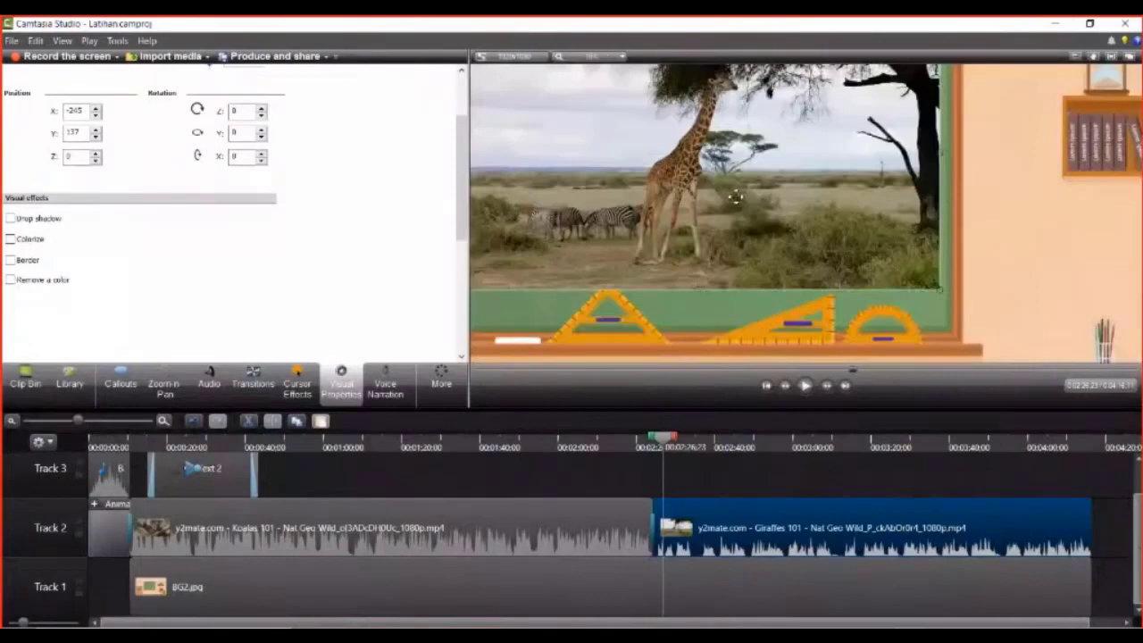
- Try to add a drop shadow to the BG2.jpg classroom background and adjust its distance
{"action": "left_click", "coordinate": [949, 322]}
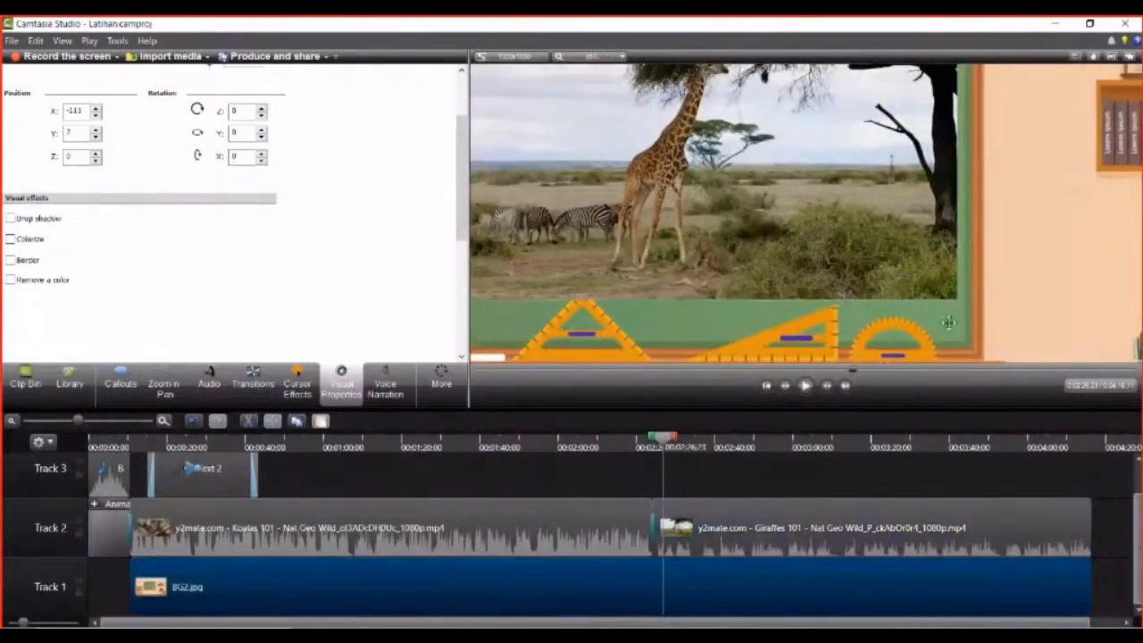
{"action": "left_click", "coordinate": [11, 219]}
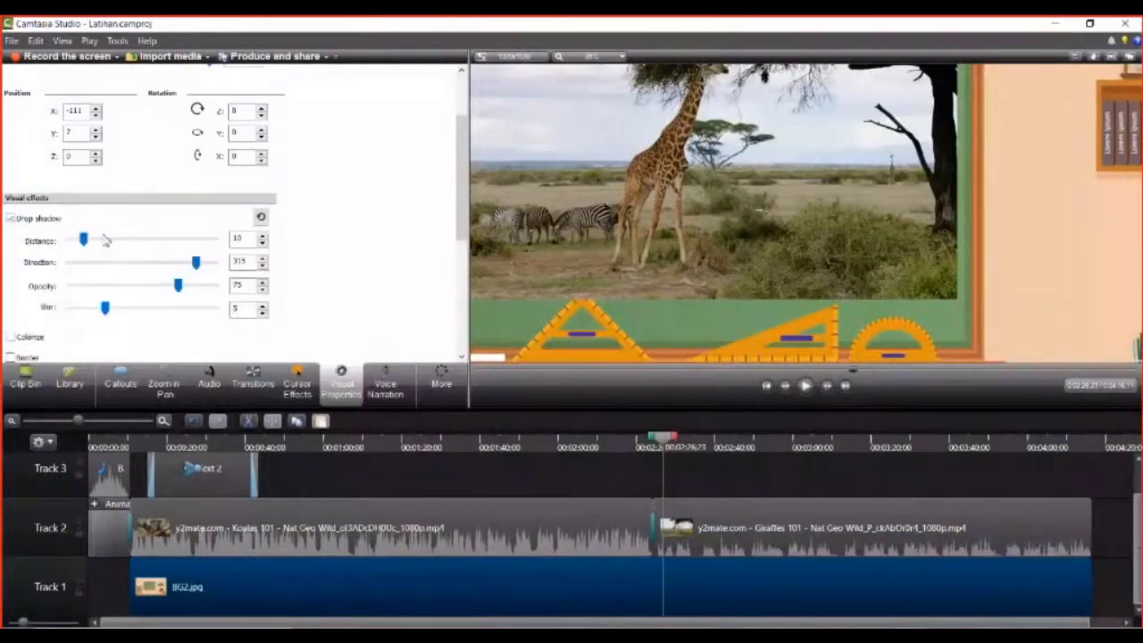
{"action": "left_click_drag", "start_coordinate": [99, 239], "coordinate": [111, 238]}
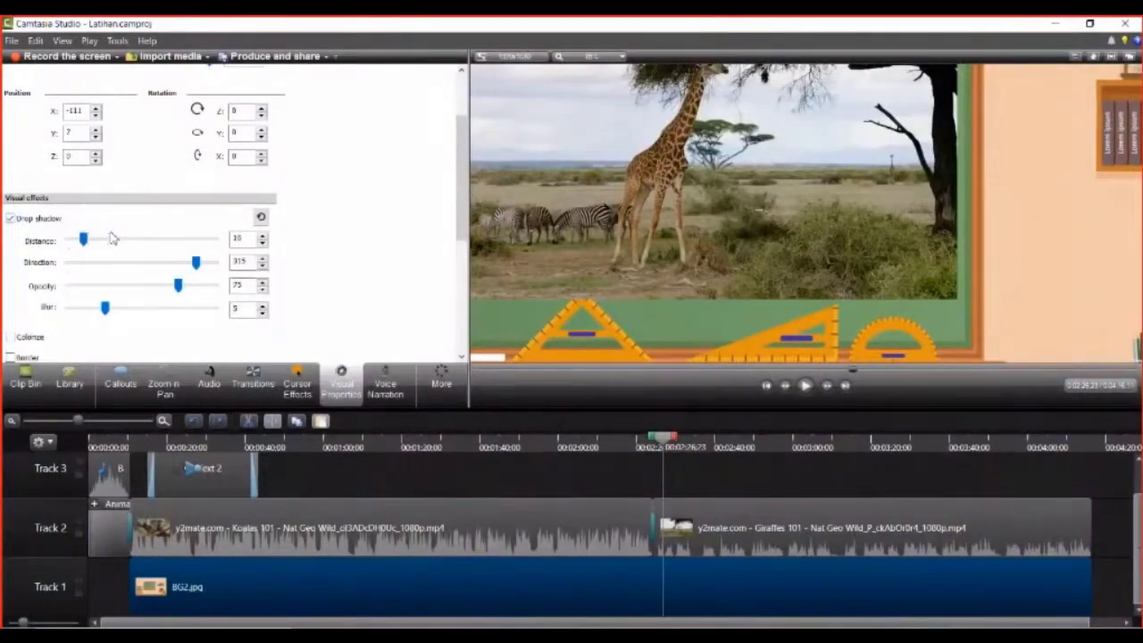
- Give the giraffe clip a drop shadow with distance 24, direction 291, opacity 28 and blur 11, and nudge the clip slightly on the chalkboard
{"action": "left_click", "coordinate": [884, 276]}
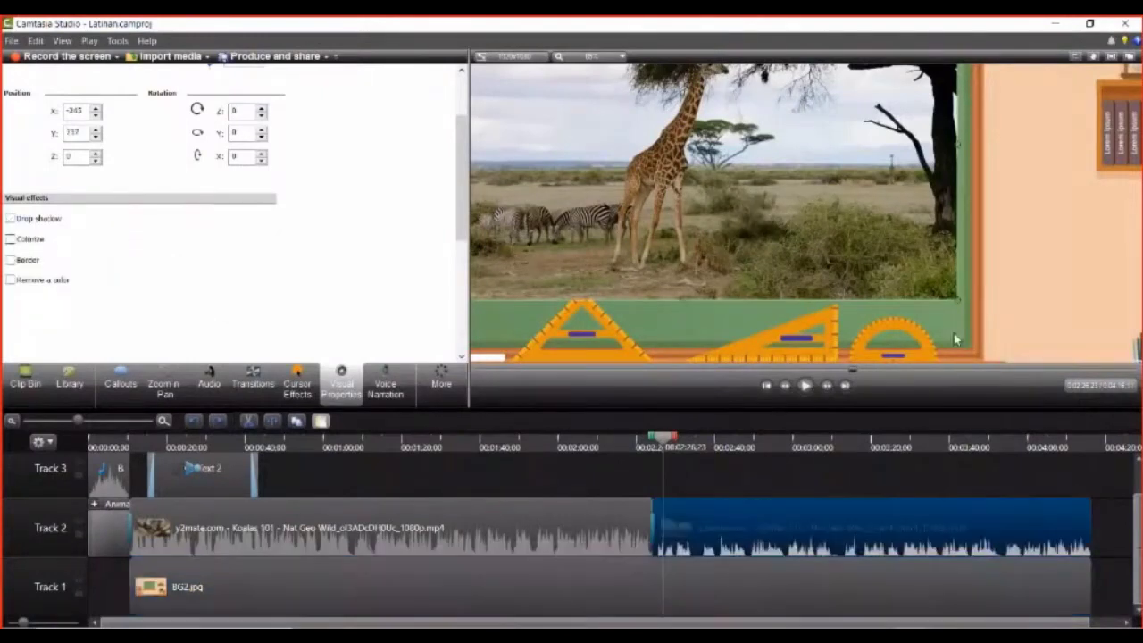
{"action": "left_click", "coordinate": [40, 220]}
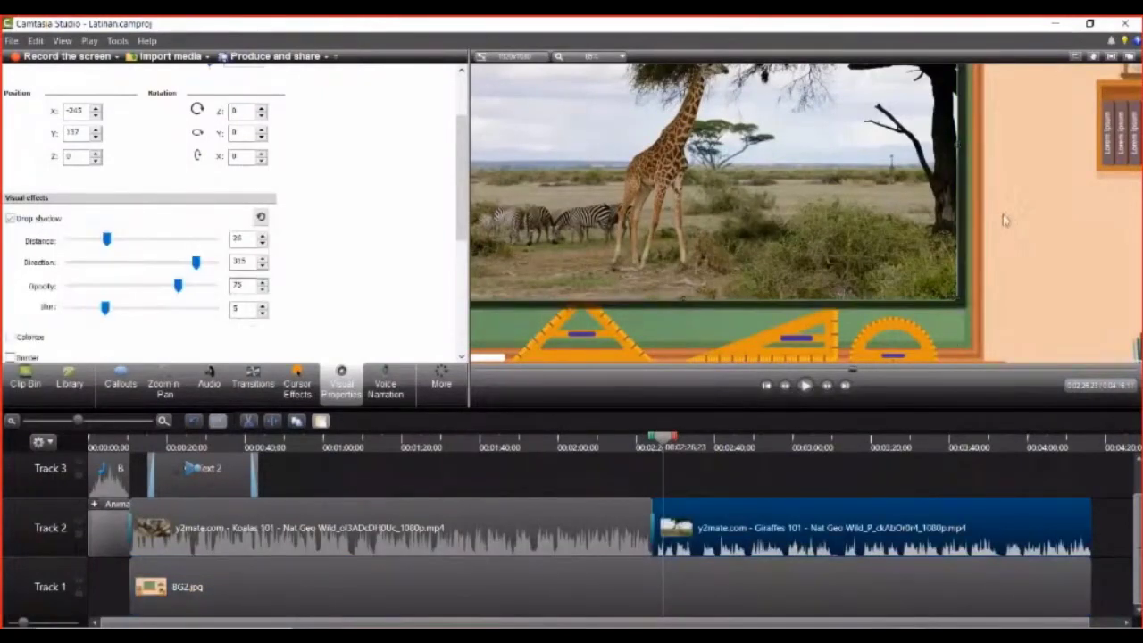
{"action": "mouse_move", "coordinate": [864, 146]}
{"action": "left_mouse_down"}
{"action": "mouse_move", "coordinate": [849, 213]}
{"action": "mouse_move", "coordinate": [892, 239]}
{"action": "mouse_move", "coordinate": [941, 209]}
{"action": "mouse_move", "coordinate": [822, 130]}
{"action": "mouse_move", "coordinate": [862, 152]}
{"action": "left_mouse_up"}
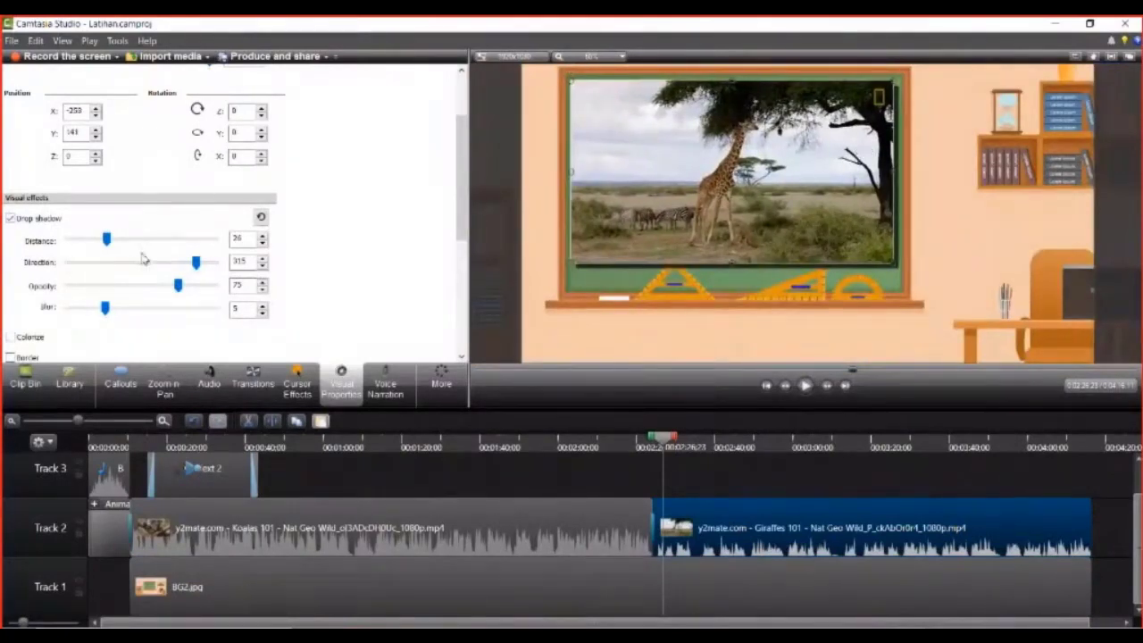
{"action": "mouse_move", "coordinate": [107, 240]}
{"action": "left_mouse_down"}
{"action": "mouse_move", "coordinate": [199, 240]}
{"action": "mouse_move", "coordinate": [104, 239]}
{"action": "left_mouse_up"}
{"action": "left_click_drag", "start_coordinate": [195, 261], "coordinate": [148, 310]}
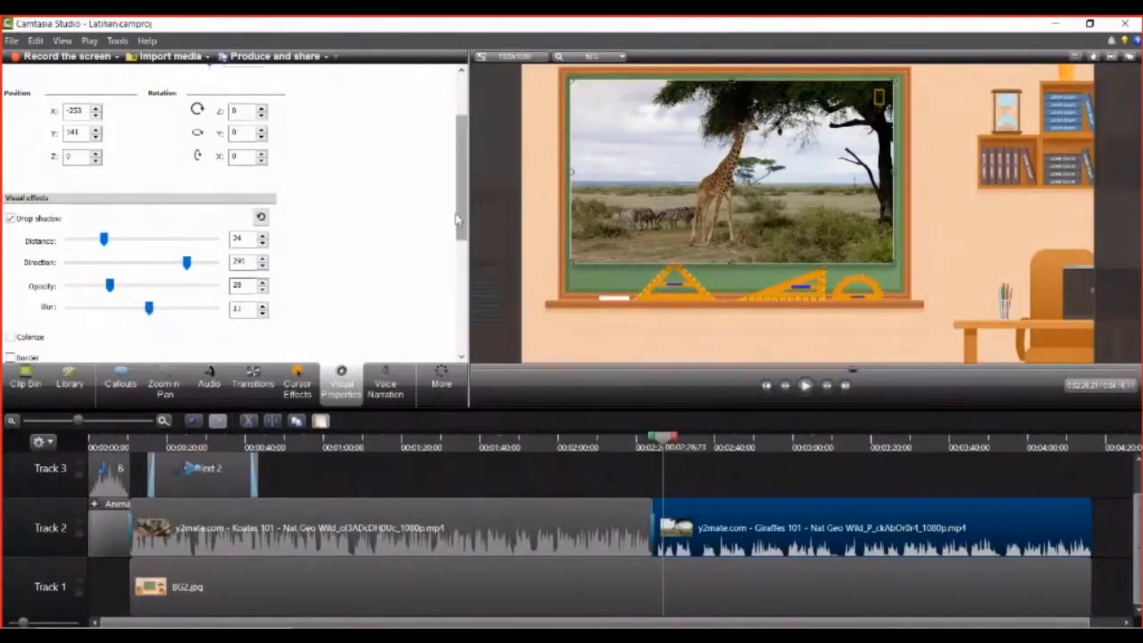
- Try the Colorize effect on the giraffe clip at amount 25 and turn it off again
{"action": "left_click_drag", "start_coordinate": [462, 228], "coordinate": [462, 262]}
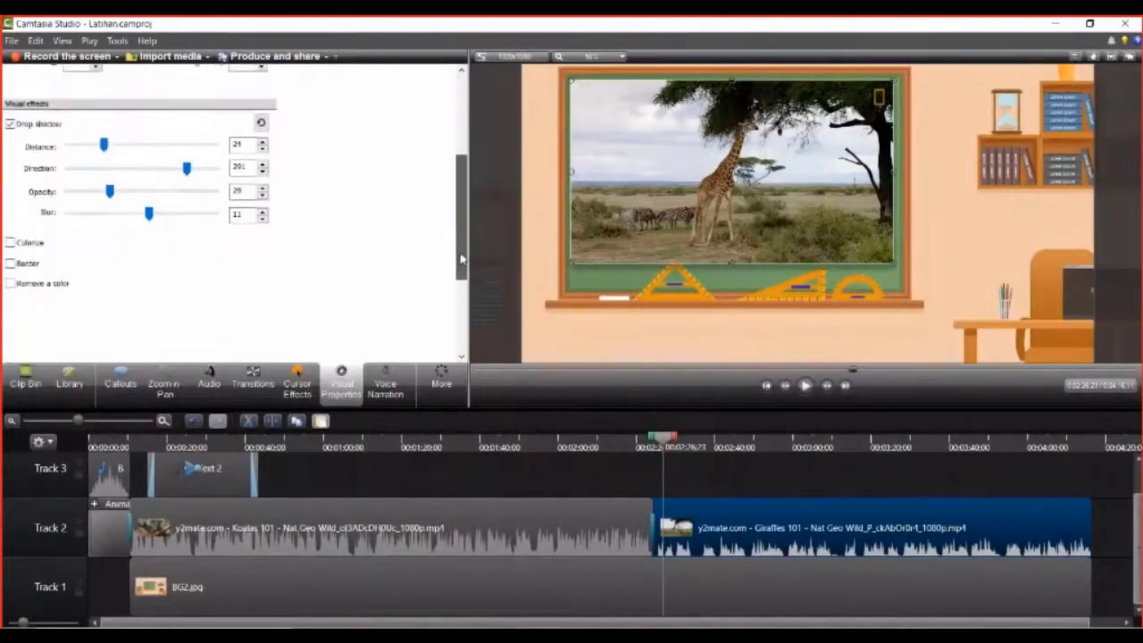
{"action": "left_click", "coordinate": [27, 243]}
{"action": "left_click_drag", "start_coordinate": [74, 288], "coordinate": [105, 282]}
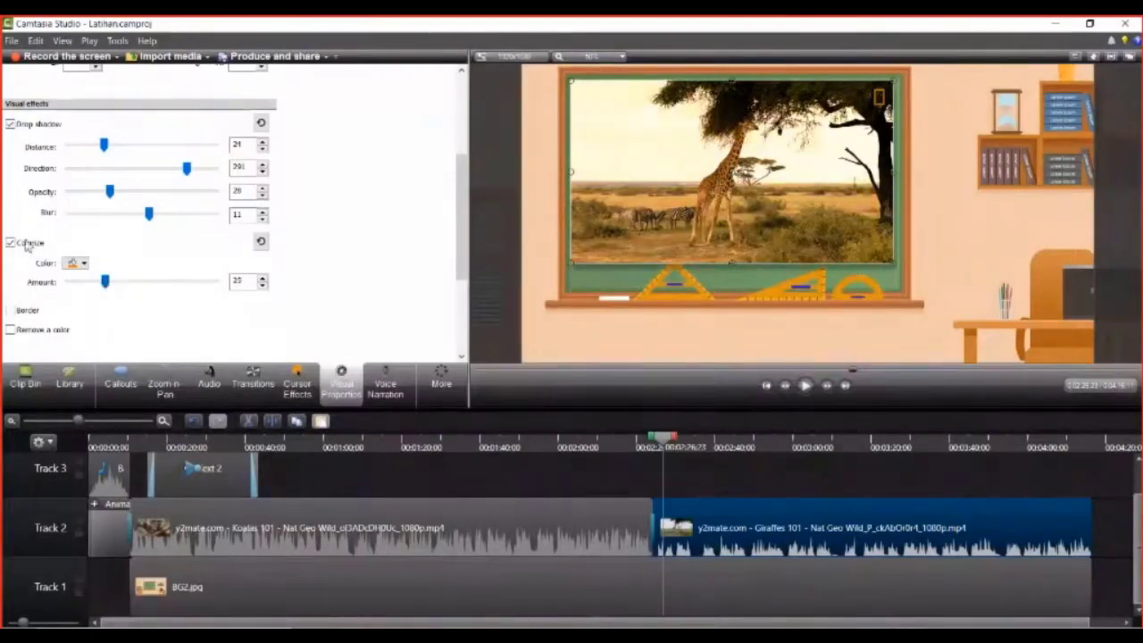
{"action": "left_click", "coordinate": [26, 244]}
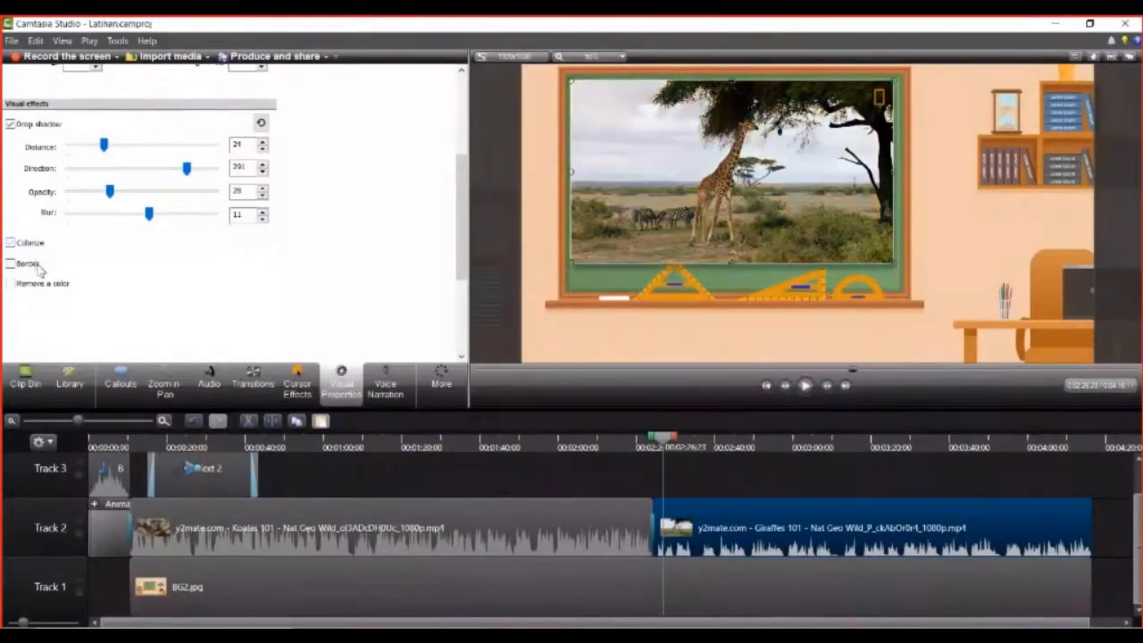
- Add a green border with thickness 10 around the giraffe clip
{"action": "left_click", "coordinate": [38, 267]}
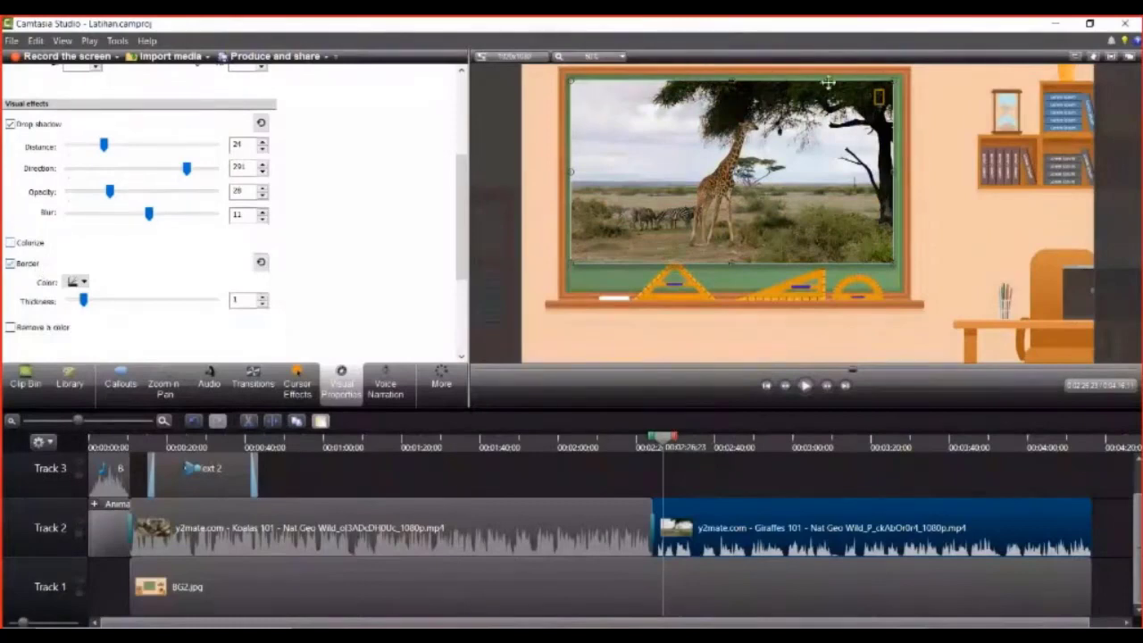
{"action": "left_click", "coordinate": [77, 282]}
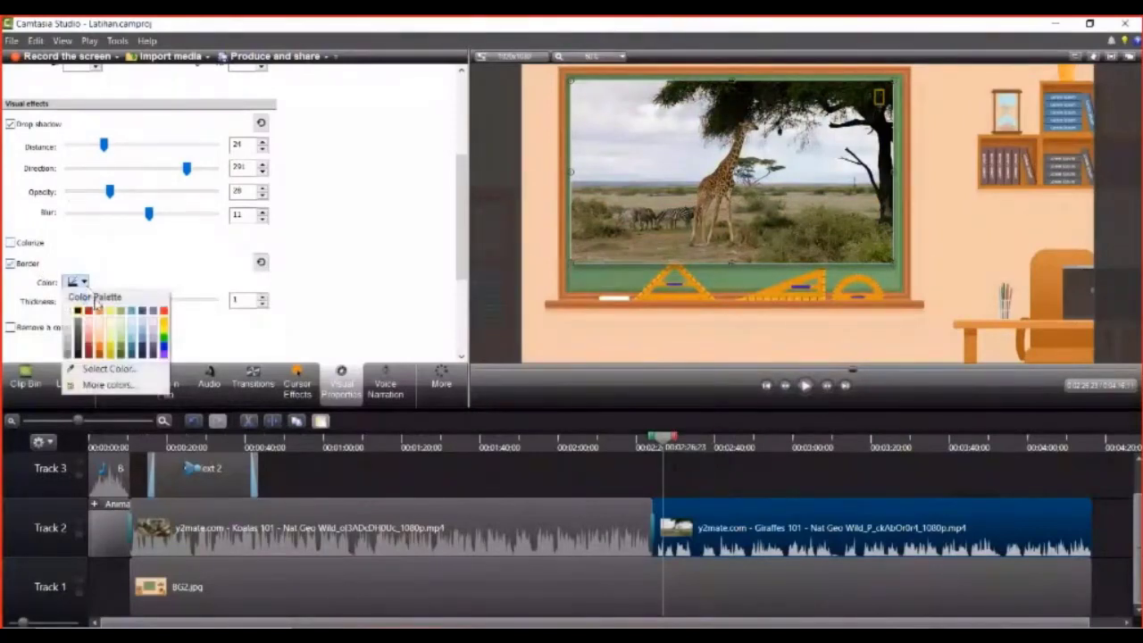
{"action": "left_click", "coordinate": [163, 345]}
{"action": "left_click_drag", "start_coordinate": [87, 302], "coordinate": [212, 306]}
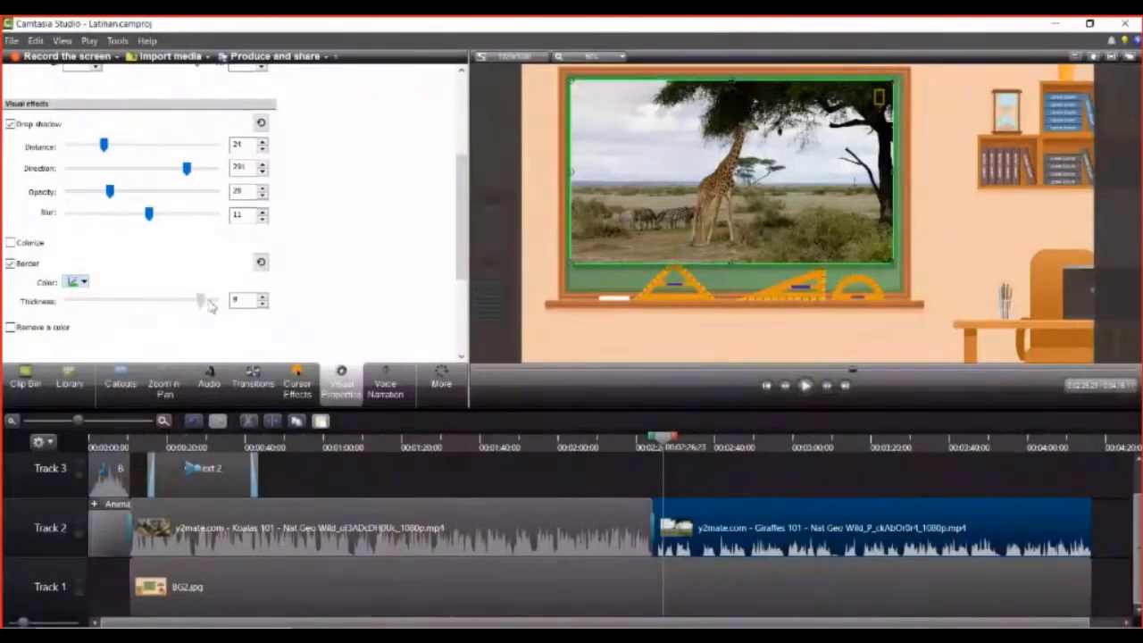
{"action": "left_click", "coordinate": [545, 111]}
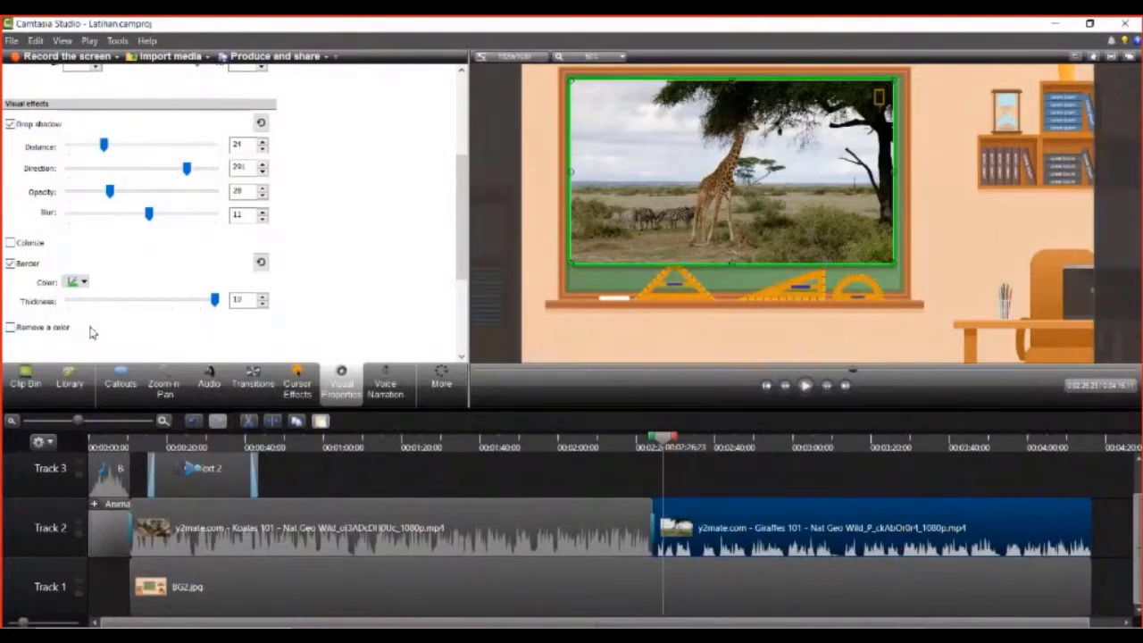
- Check the bordered giraffe clip at about 0:02:32 and remove its border
{"action": "scroll", "coordinate": [337, 316], "scroll_direction": "up", "scroll_amount": 3}
{"action": "scroll", "coordinate": [268, 268], "scroll_direction": "down", "scroll_amount": 5}
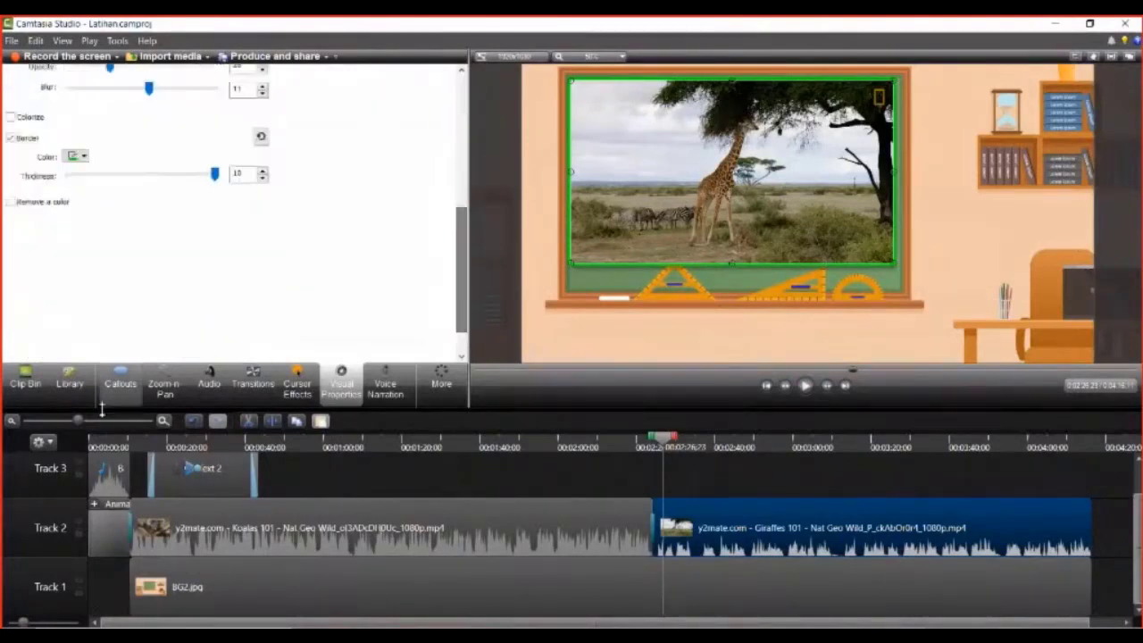
{"action": "left_click_drag", "start_coordinate": [666, 449], "coordinate": [690, 502]}
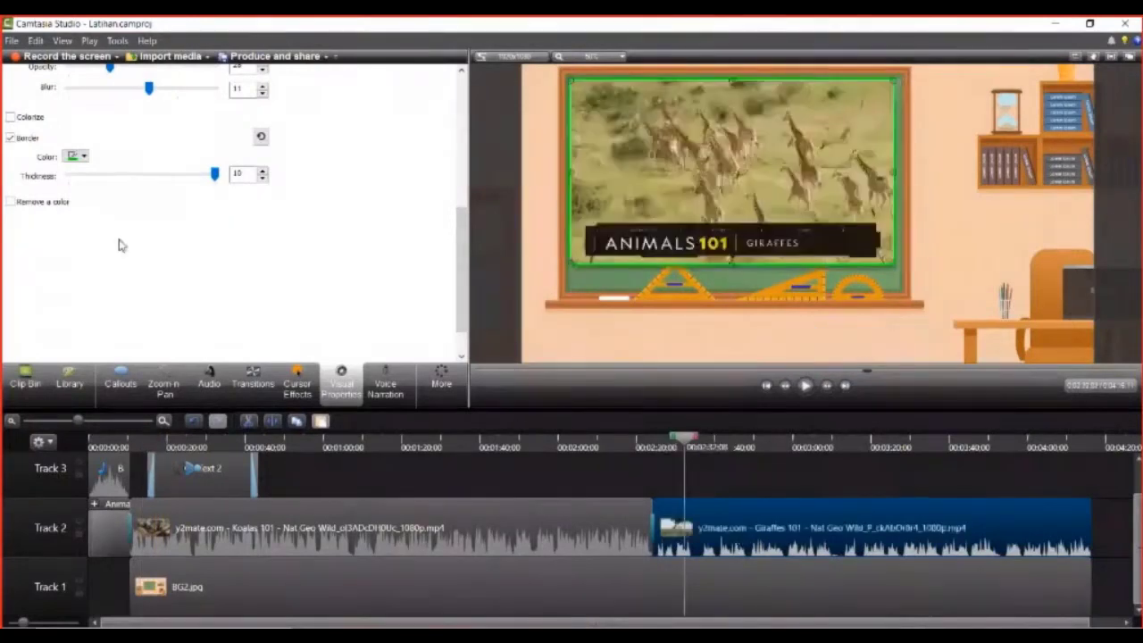
{"action": "scroll", "coordinate": [107, 246], "scroll_direction": "up", "scroll_amount": 2}
{"action": "left_click", "coordinate": [28, 200]}
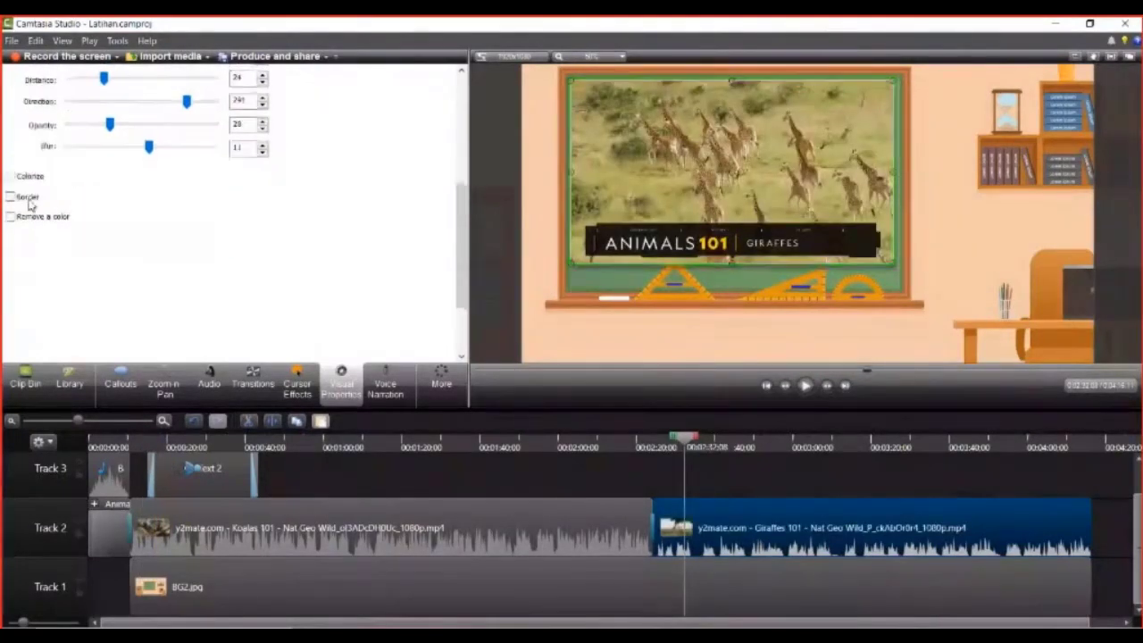
- Turn off the drop shadow on the giraffe clip
{"action": "scroll", "coordinate": [30, 205], "scroll_direction": "up", "scroll_amount": 2}
{"action": "left_click", "coordinate": [33, 100]}
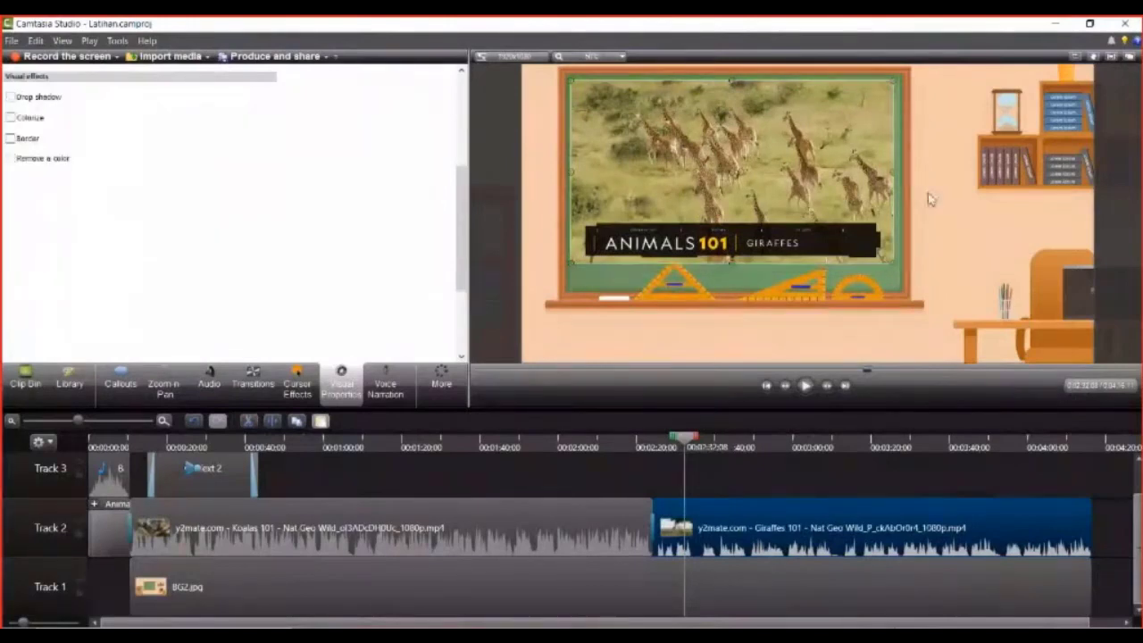
{"action": "left_click", "coordinate": [795, 125]}
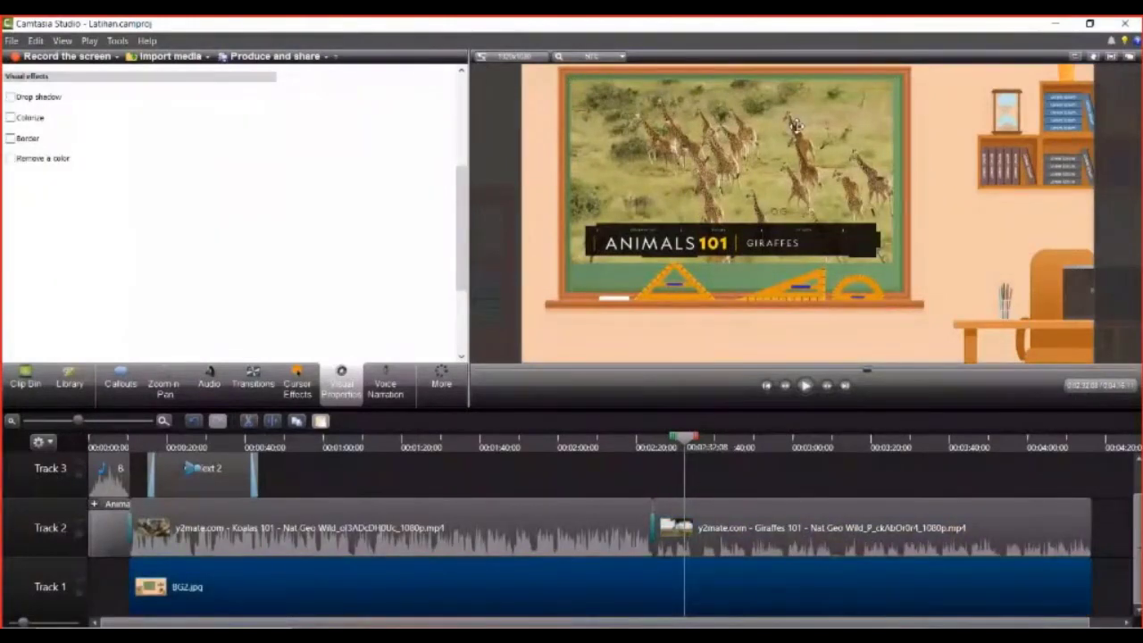
- Review the koala clip on the timeline and play the video from the beginning to about 0:00:35
{"action": "left_click_drag", "start_coordinate": [685, 438], "coordinate": [624, 441]}
{"action": "left_click", "coordinate": [870, 123]}
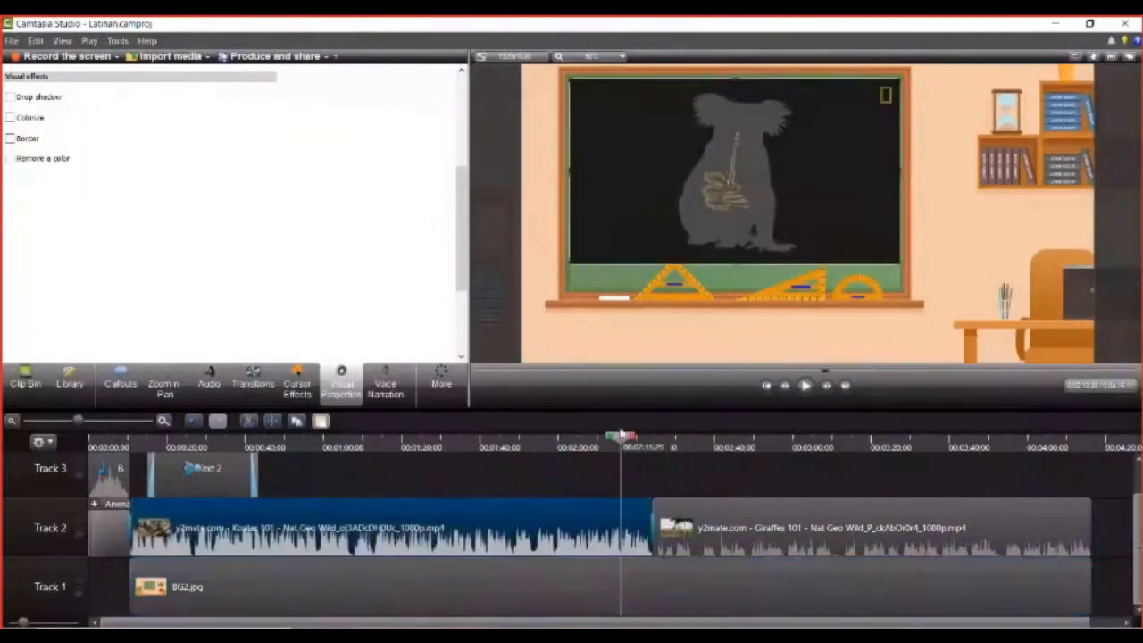
{"action": "left_click_drag", "start_coordinate": [622, 436], "coordinate": [363, 483]}
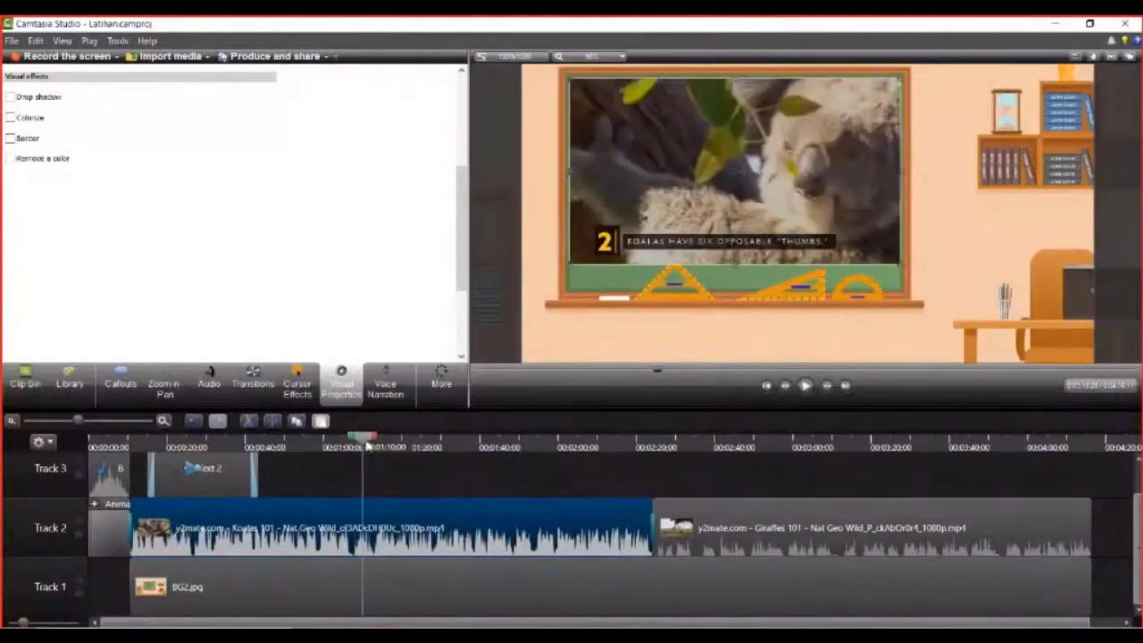
{"action": "key", "text": "ctrl+Home"}
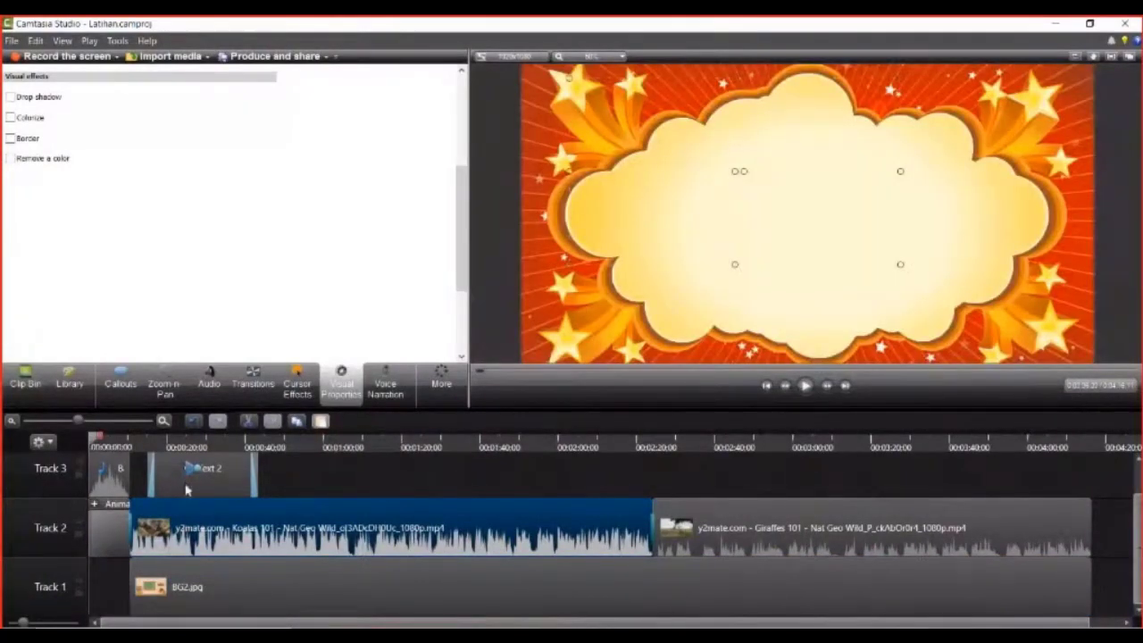
{"action": "key", "text": "space"}
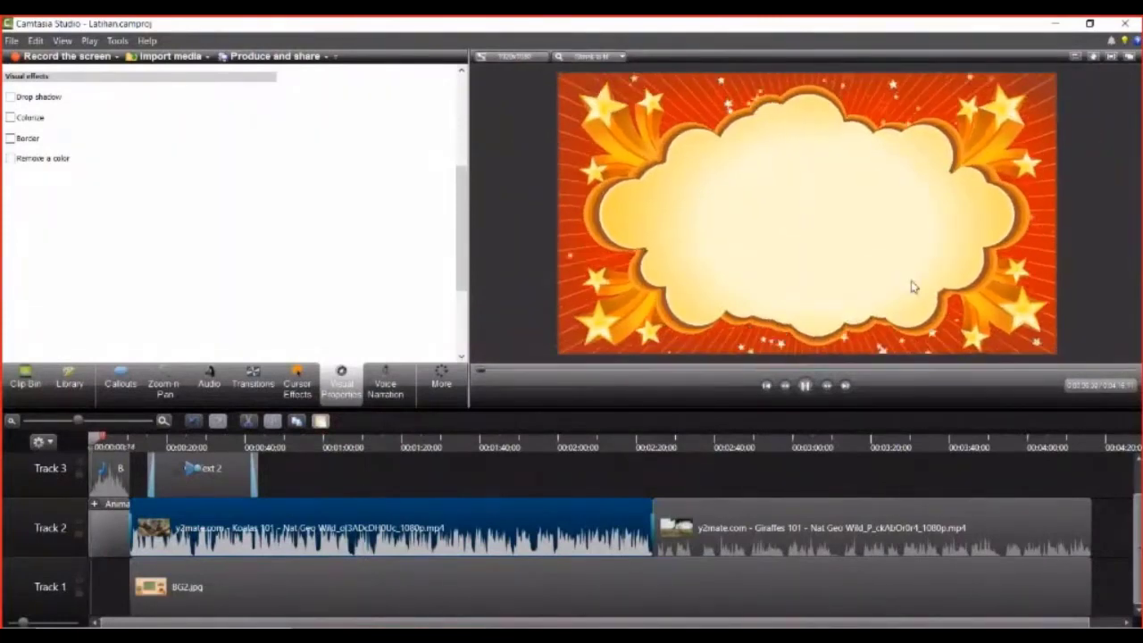
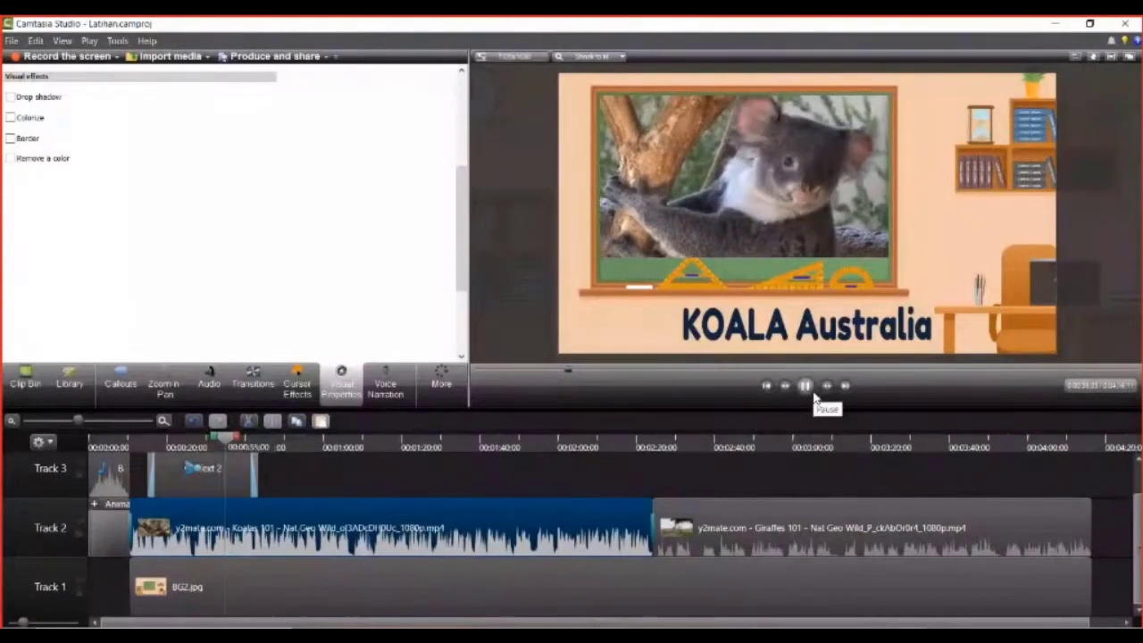
{"action": "left_click", "coordinate": [812, 385]}
{"action": "left_click", "coordinate": [503, 483]}
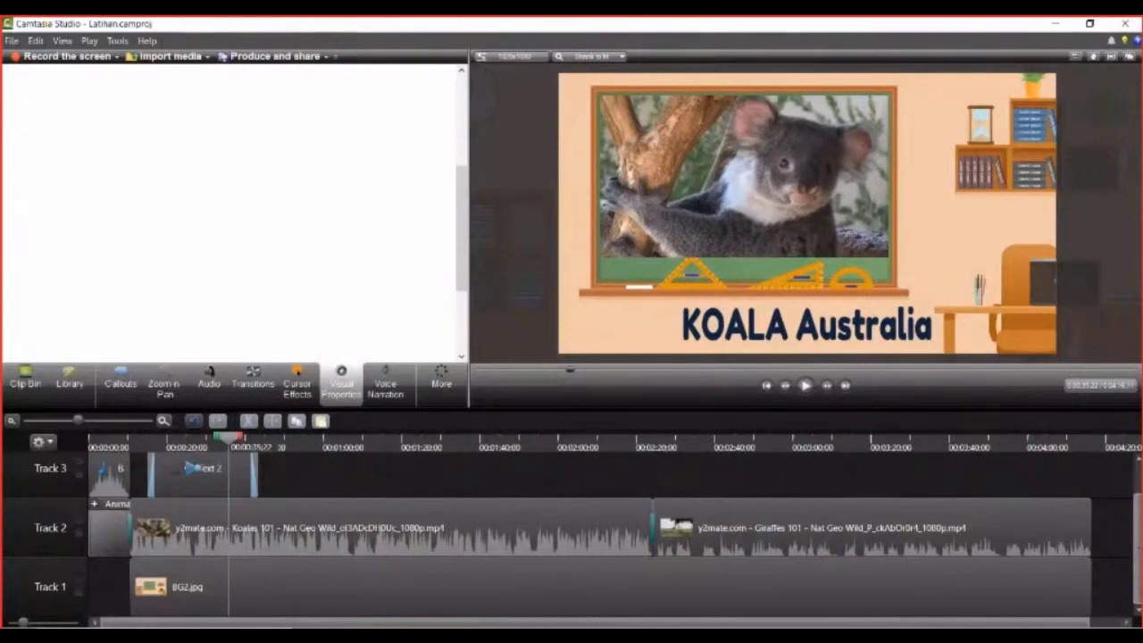
{"action": "left_click", "coordinate": [1083, 636]}
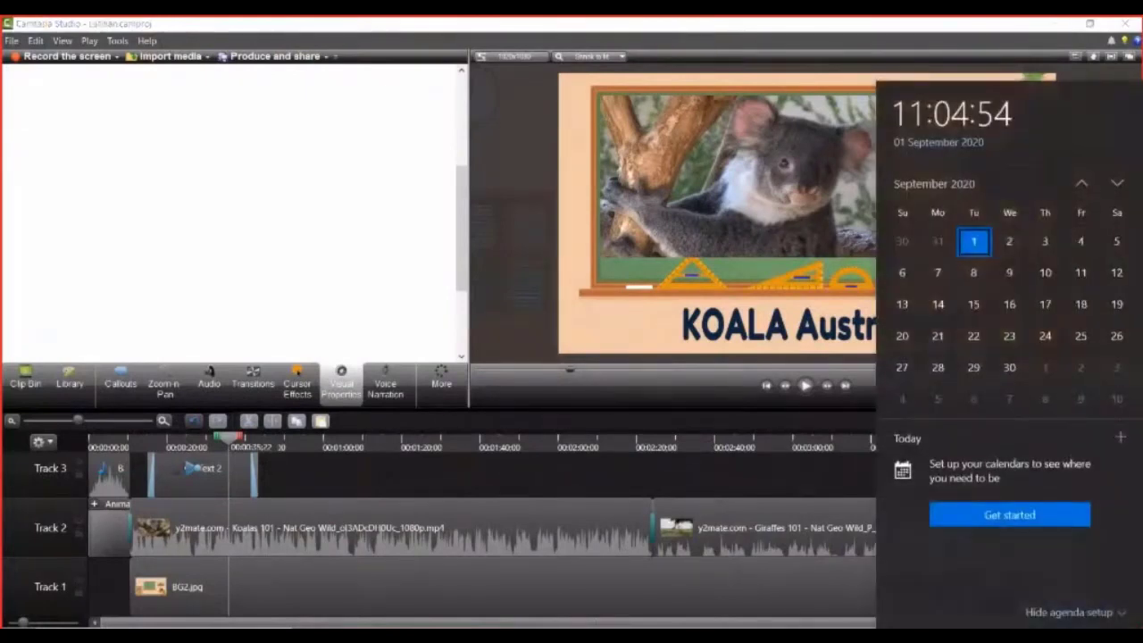
{"action": "left_click", "coordinate": [1082, 636]}
{"action": "mouse_move", "coordinate": [910, 636]}
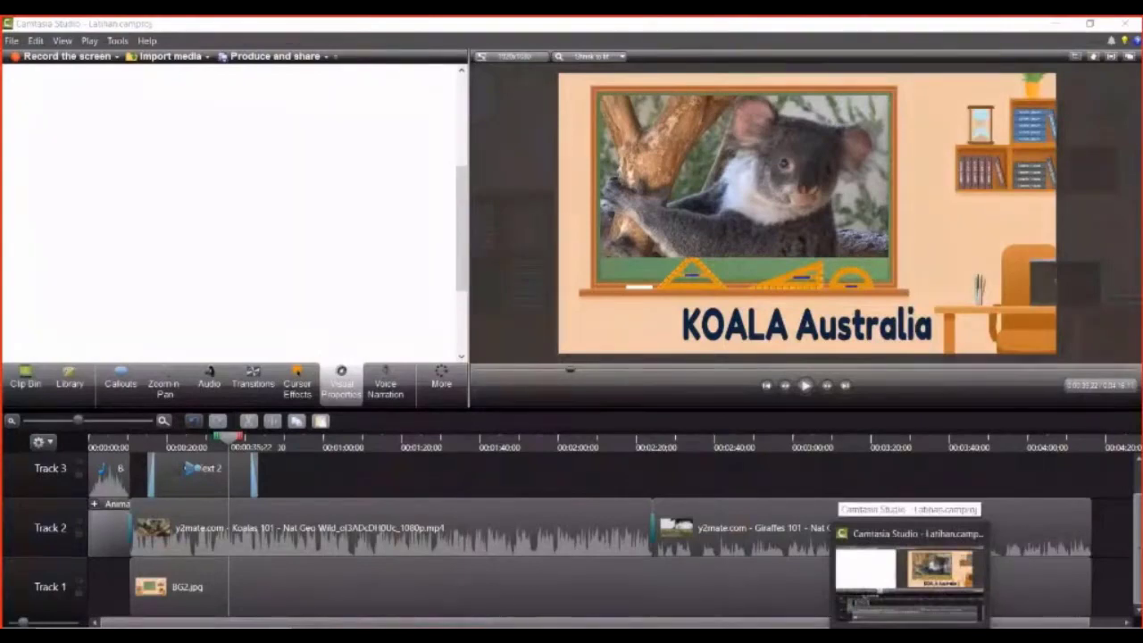
{"action": "mouse_move", "coordinate": [817, 636]}
{"action": "mouse_move", "coordinate": [902, 560]}
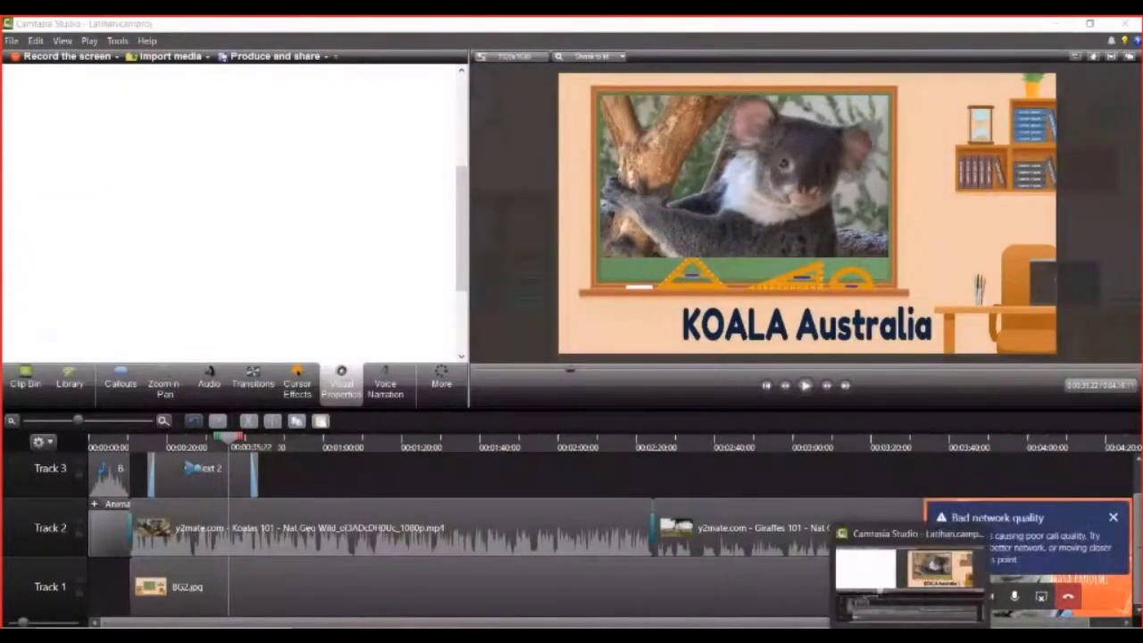
{"action": "left_click", "coordinate": [471, 467]}
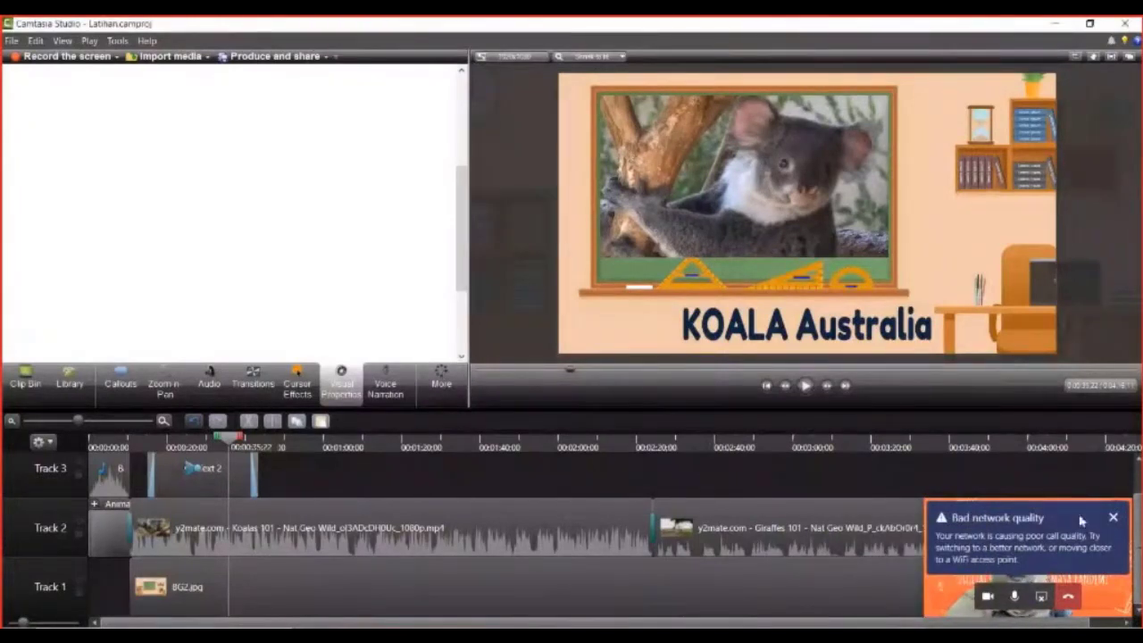
{"action": "left_click", "coordinate": [1113, 518]}
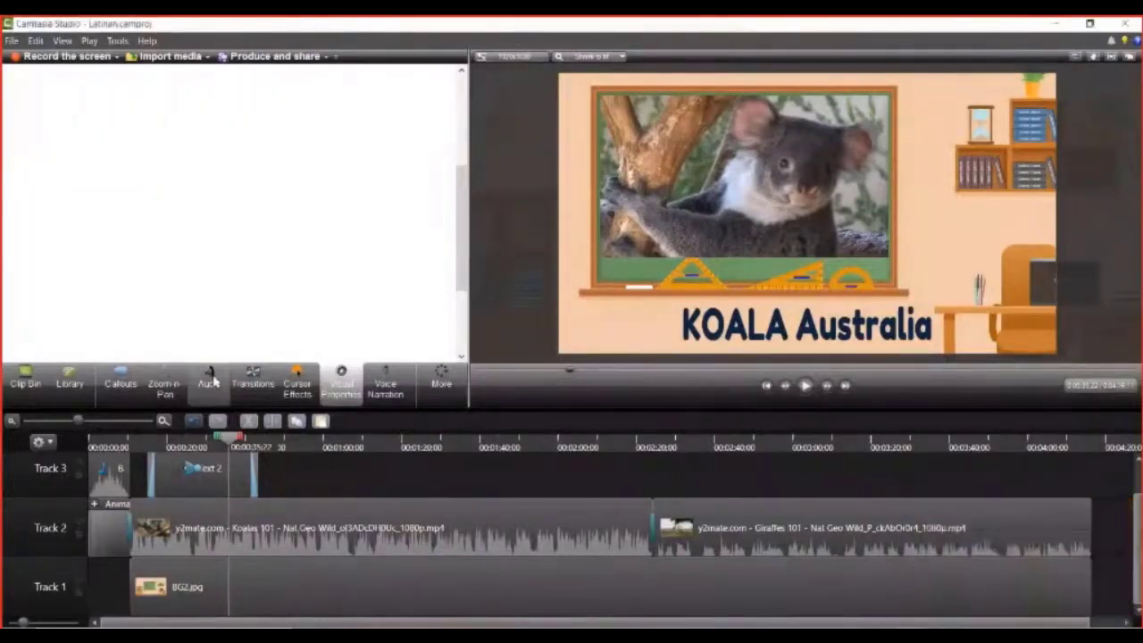
{"action": "scroll", "coordinate": [446, 215], "scroll_direction": "up", "scroll_amount": 3}
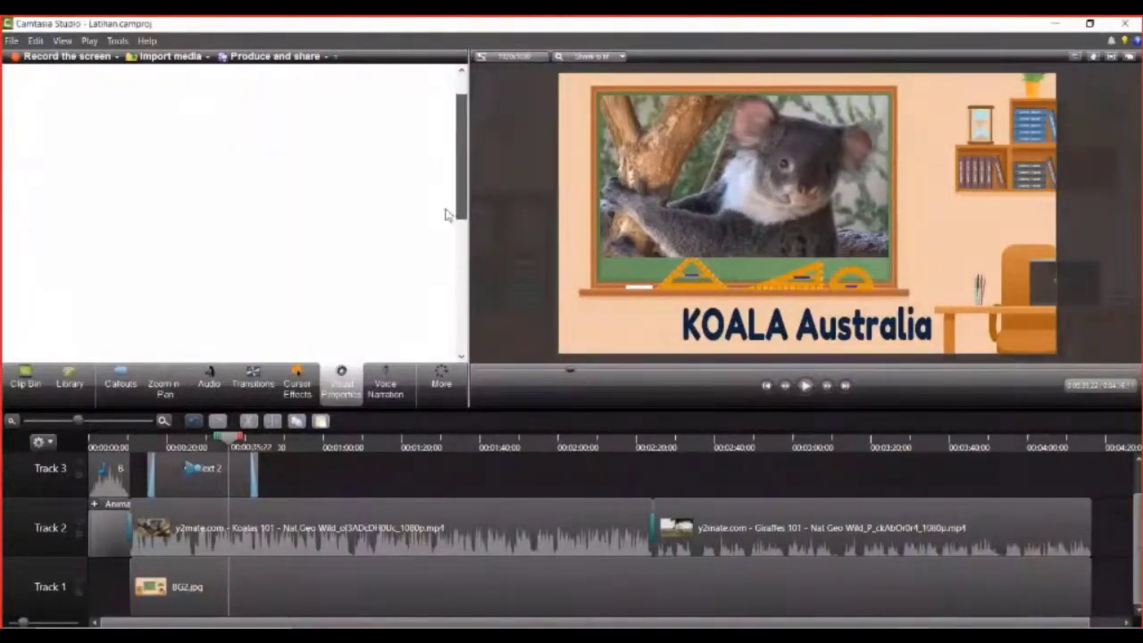
{"action": "scroll", "coordinate": [447, 233], "scroll_direction": "down", "scroll_amount": 3}
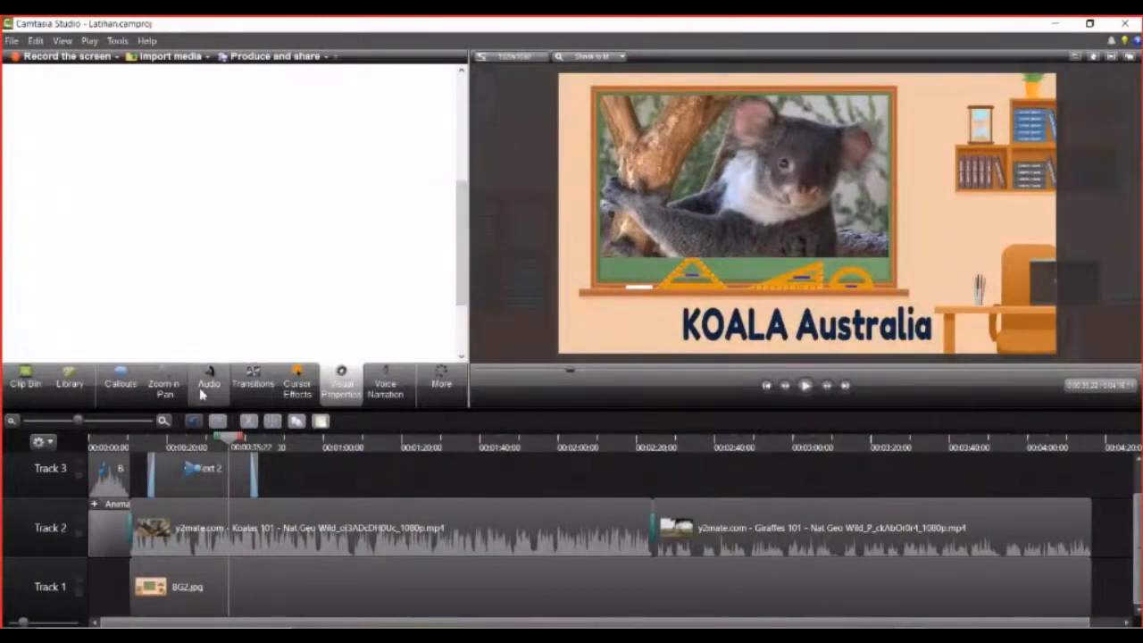
- Add a Sketch Motion rectangle callout over the koala clip at about 0:00:28
{"action": "left_click", "coordinate": [125, 385]}
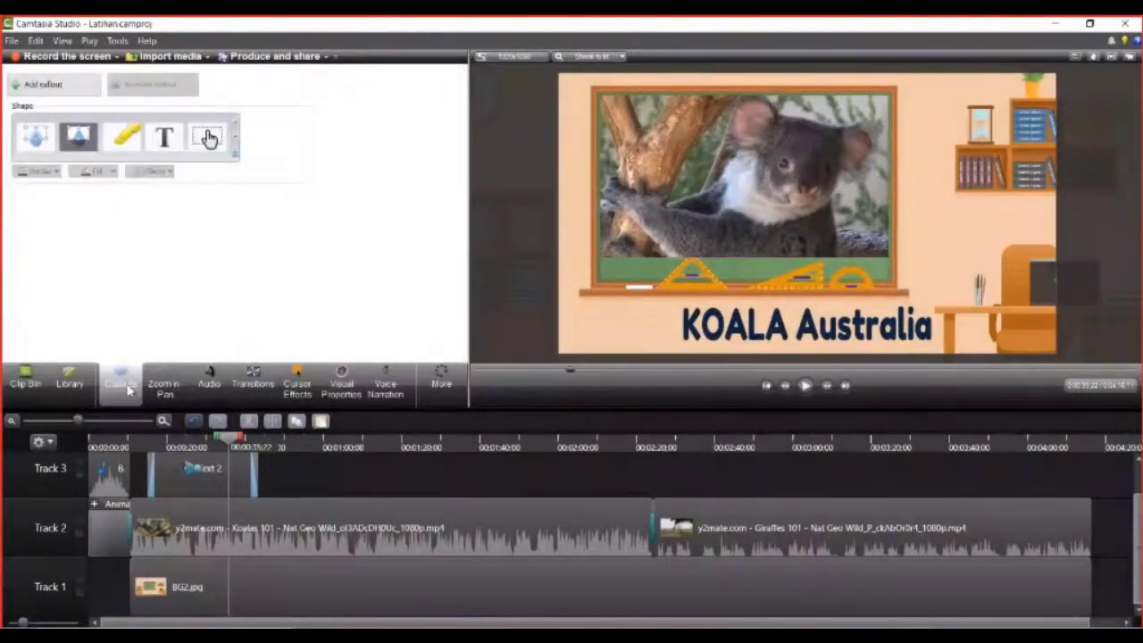
{"action": "scroll", "coordinate": [402, 501], "scroll_direction": "up", "scroll_amount": 2}
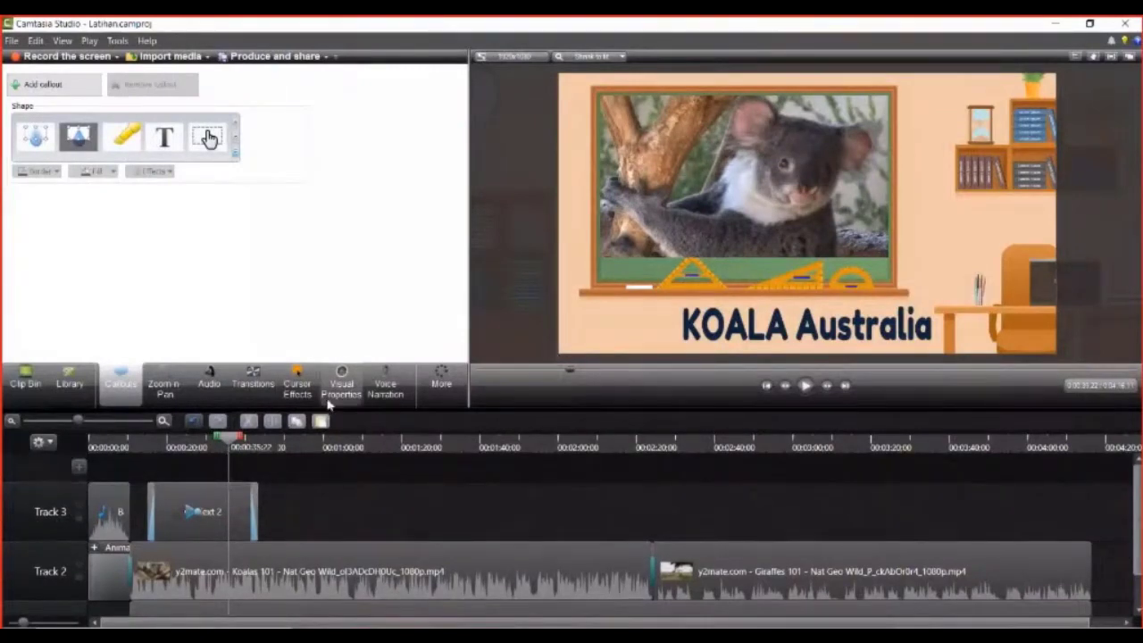
{"action": "left_click_drag", "start_coordinate": [231, 446], "coordinate": [223, 447]}
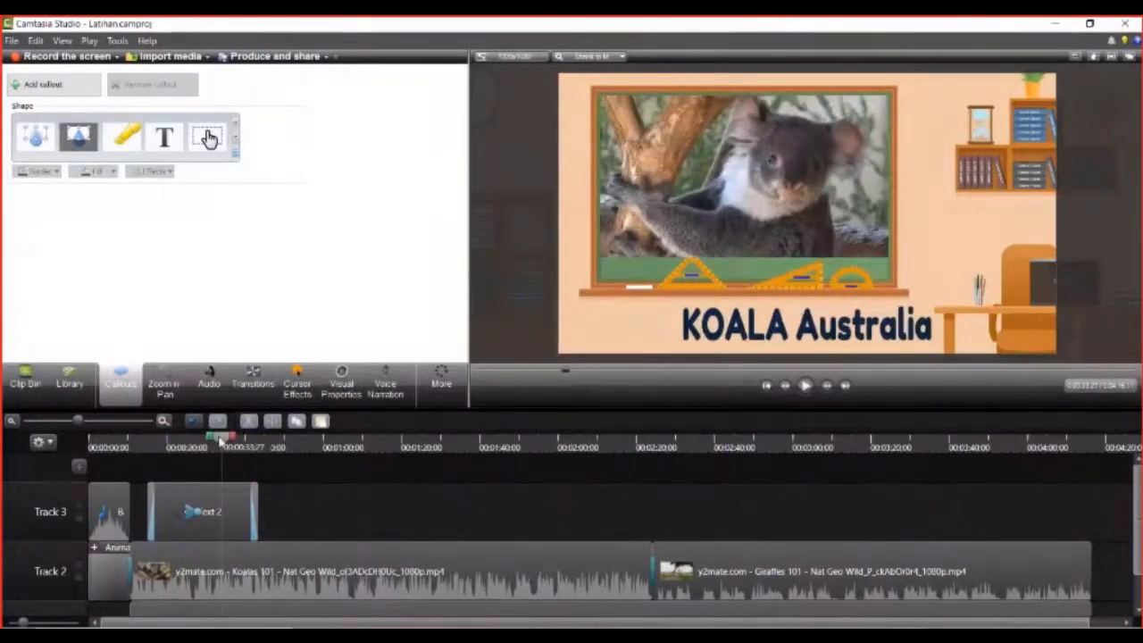
{"action": "left_click_drag", "start_coordinate": [220, 442], "coordinate": [203, 442]}
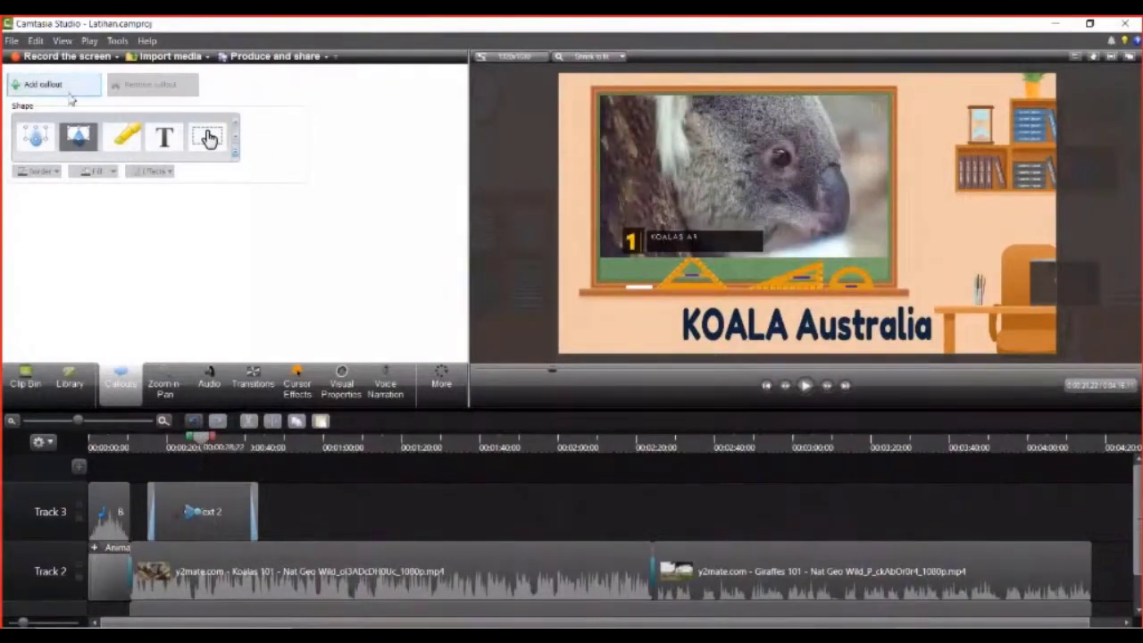
{"action": "left_click", "coordinate": [236, 152]}
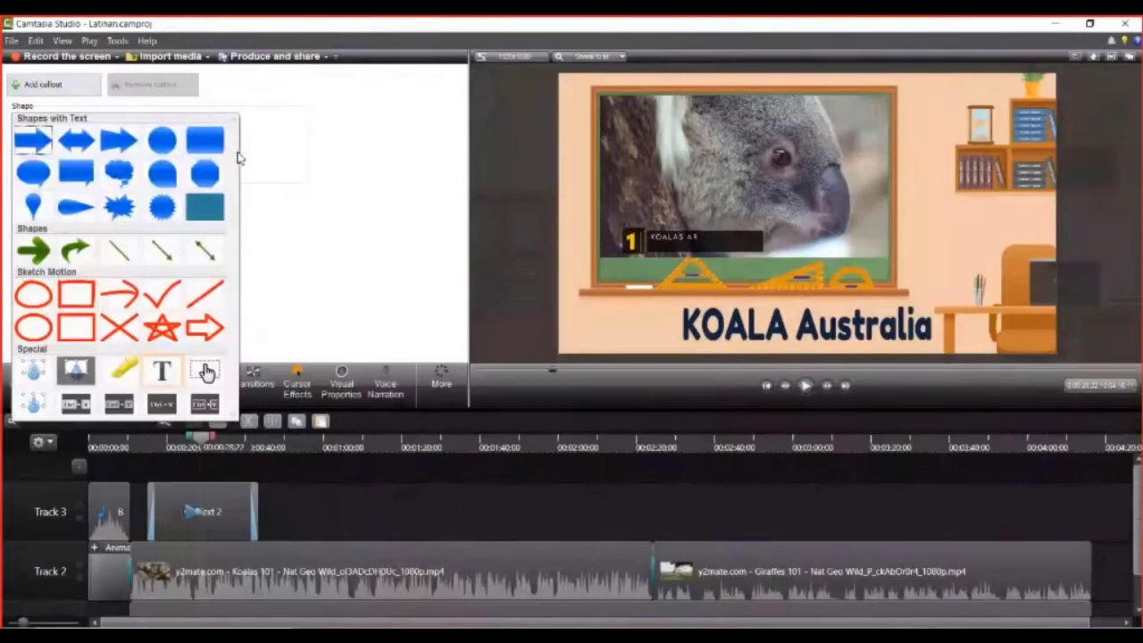
{"action": "left_click", "coordinate": [237, 156]}
{"action": "left_click", "coordinate": [236, 153]}
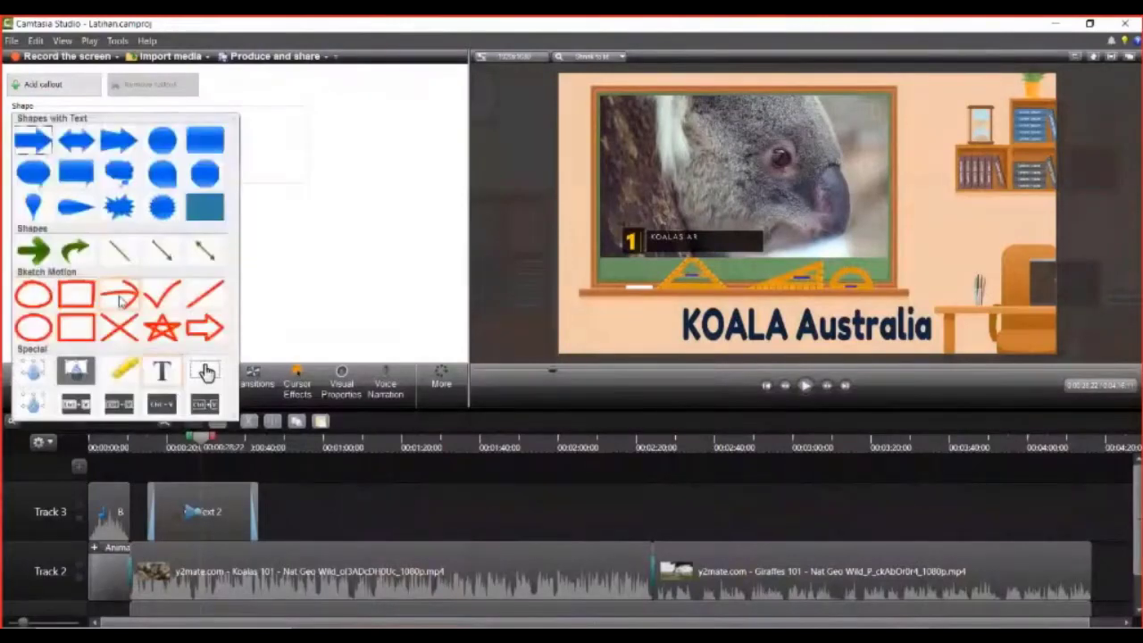
{"action": "left_click", "coordinate": [79, 295]}
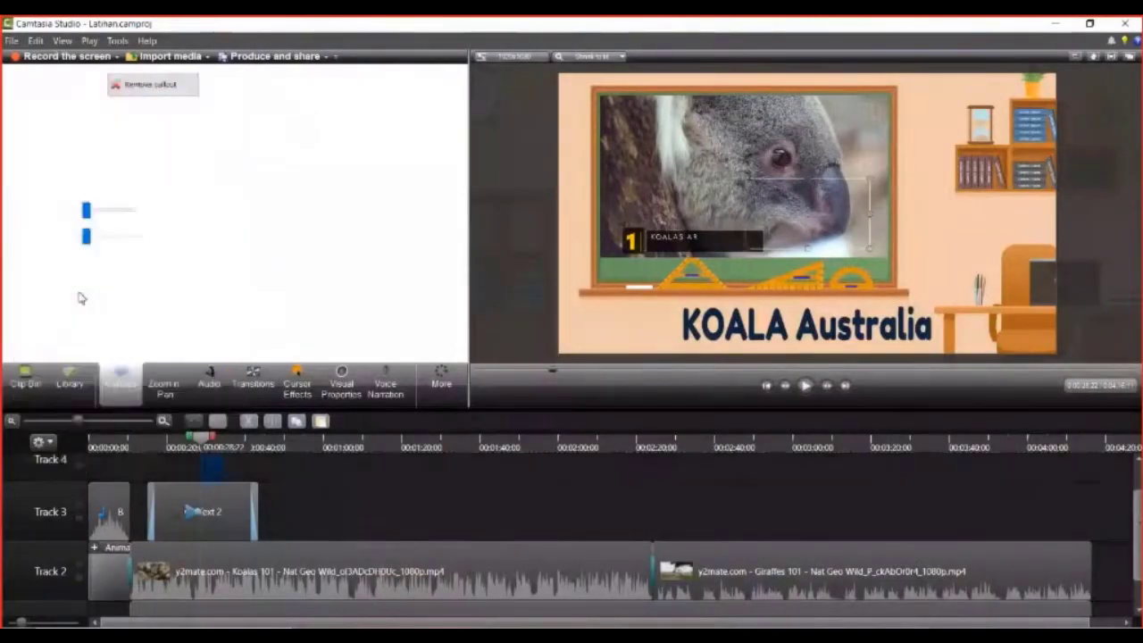
{"action": "scroll", "coordinate": [215, 483], "scroll_direction": "up", "scroll_amount": 2}
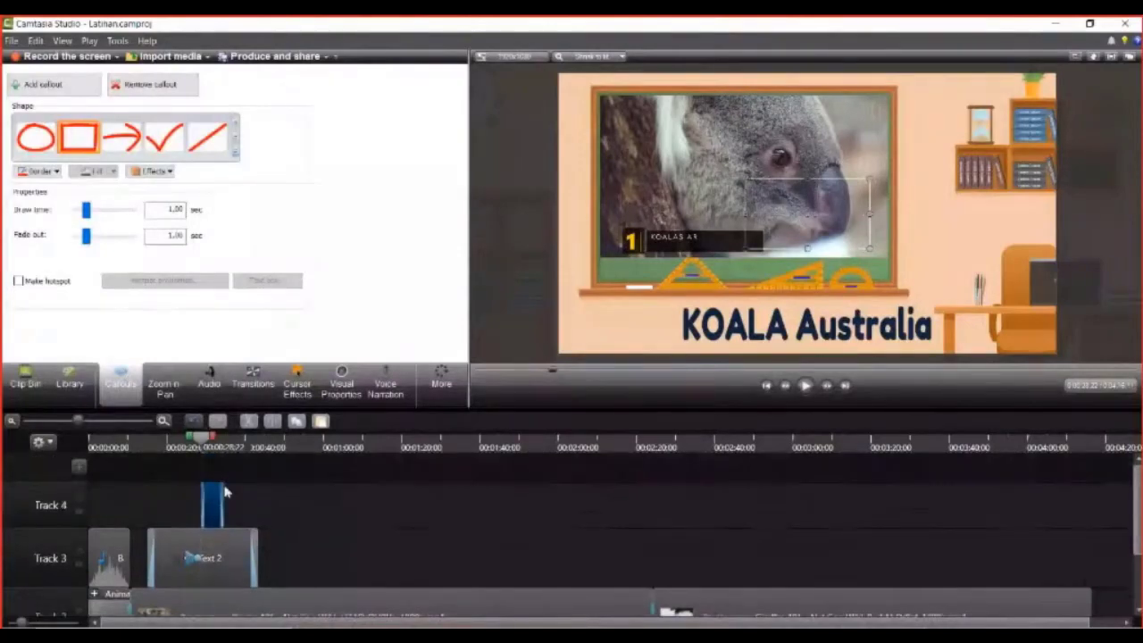
- Play back the rectangle callout's drawing animation over the koala clip
{"action": "left_click", "coordinate": [205, 440]}
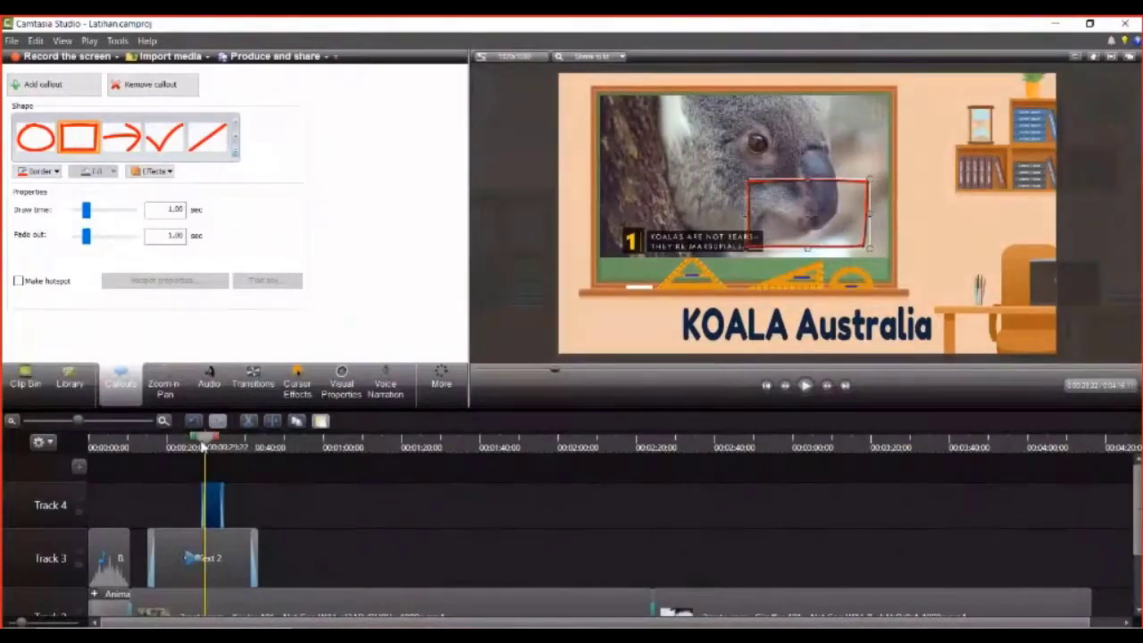
{"action": "left_click", "coordinate": [806, 386]}
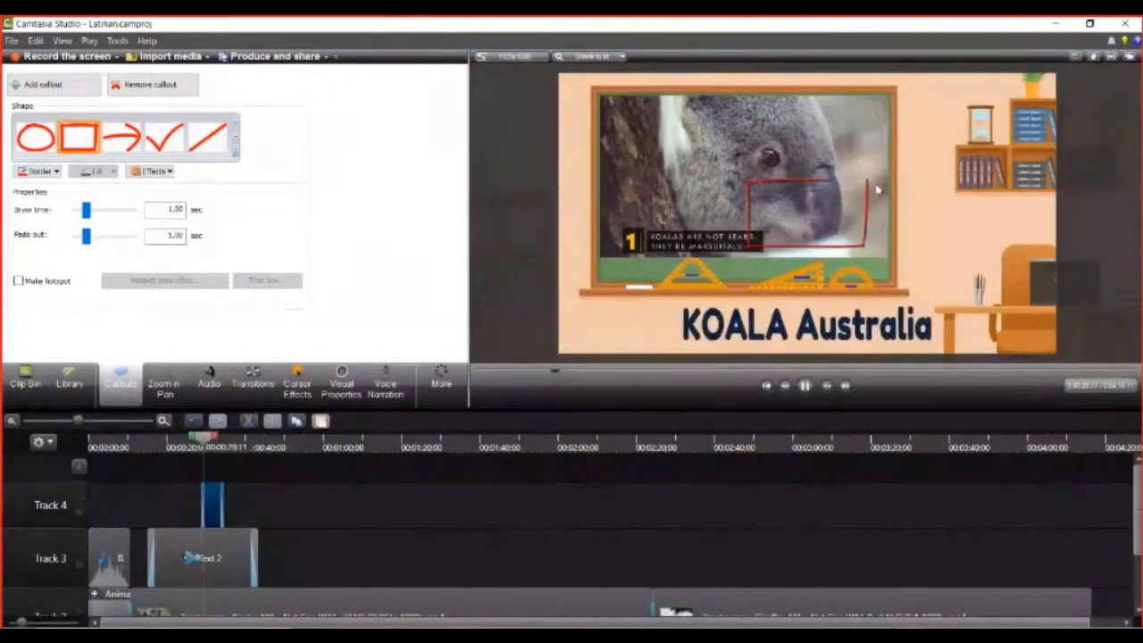
{"action": "left_click", "coordinate": [805, 386]}
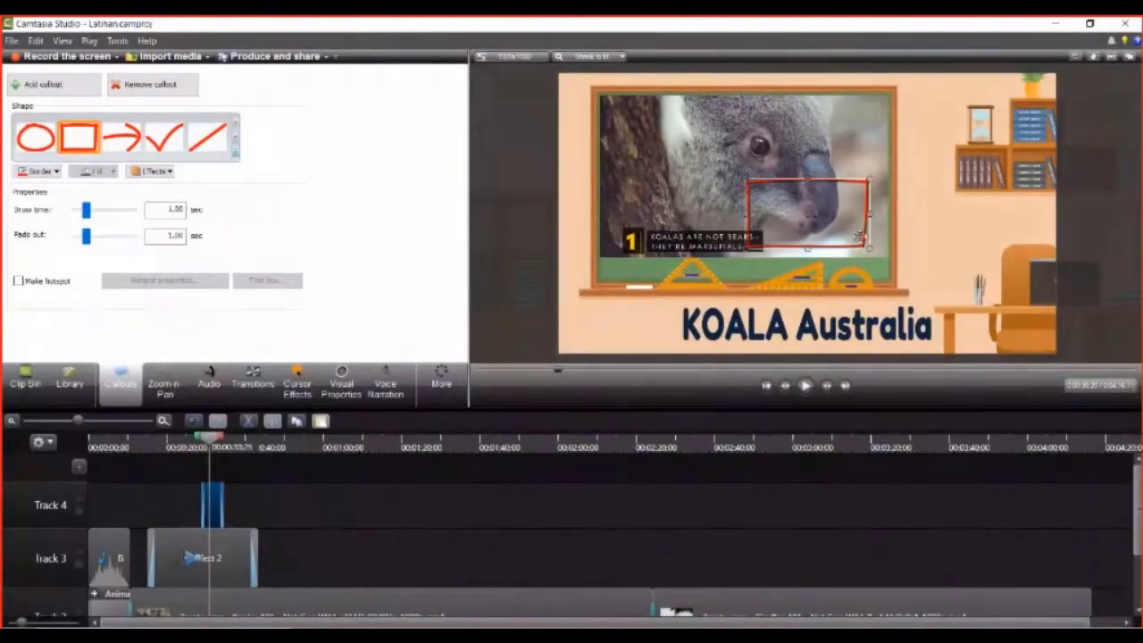
- Fit the rectangle callout around the caption "Koalas are not bears— they're marsupials." and make its border green
{"action": "left_click_drag", "start_coordinate": [859, 237], "coordinate": [789, 255]}
{"action": "left_click_drag", "start_coordinate": [706, 287], "coordinate": [704, 261]}
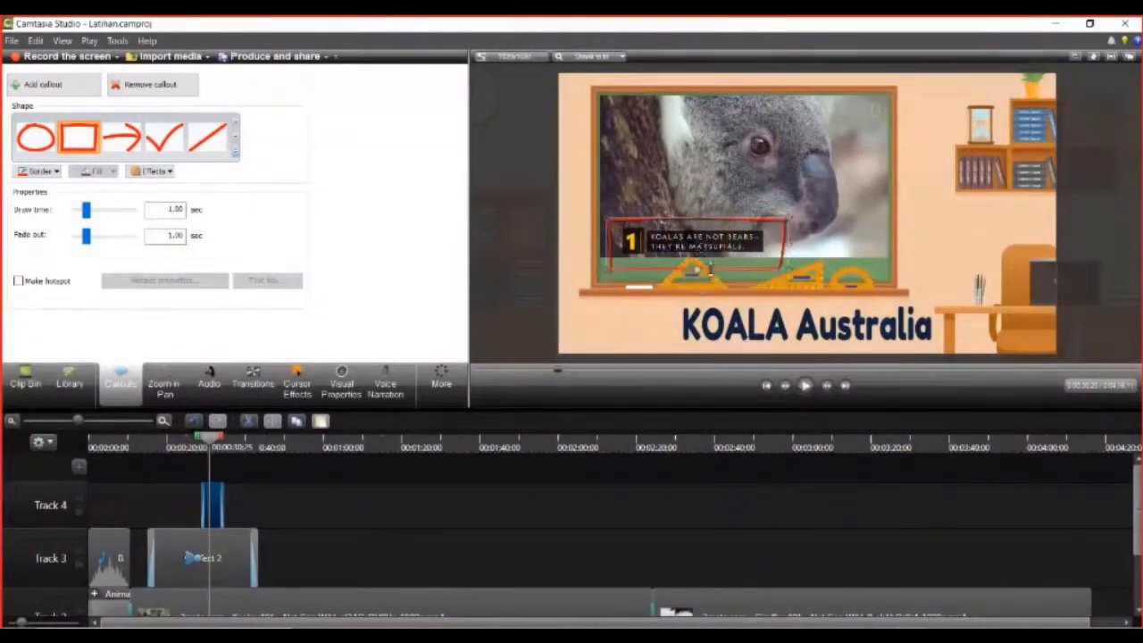
{"action": "left_click_drag", "start_coordinate": [731, 223], "coordinate": [731, 224]}
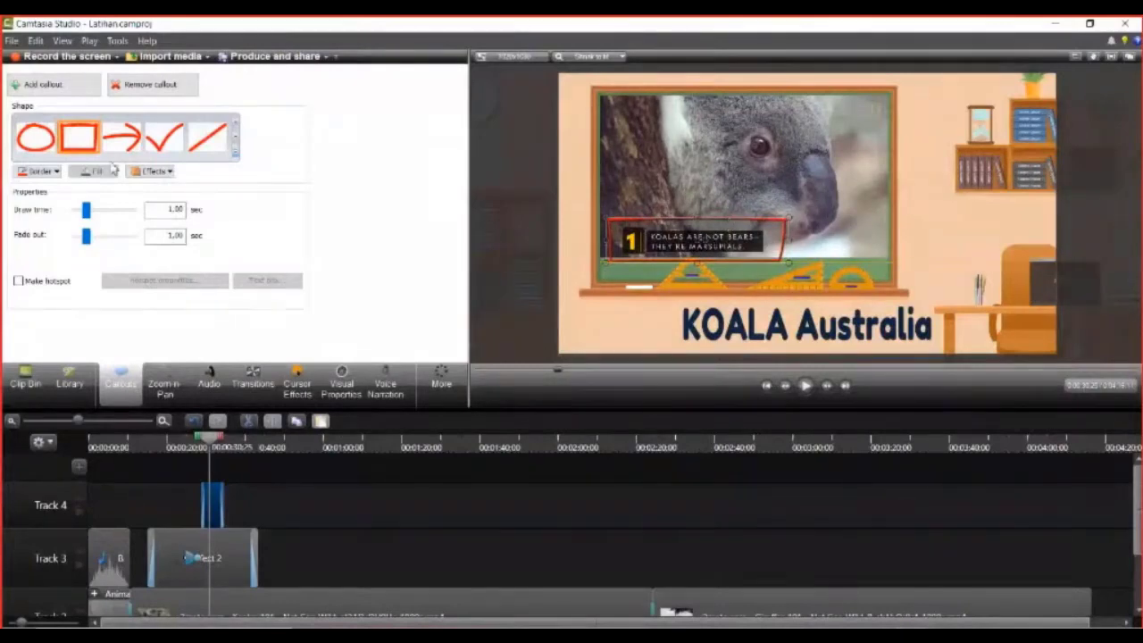
{"action": "left_click", "coordinate": [38, 170]}
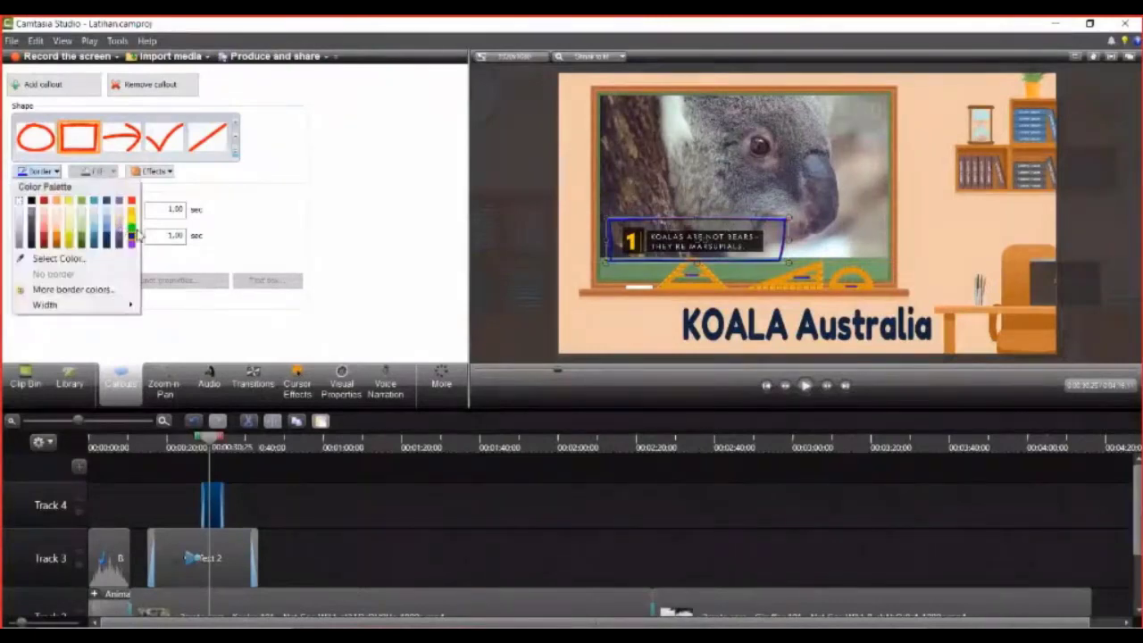
{"action": "left_click", "coordinate": [130, 229]}
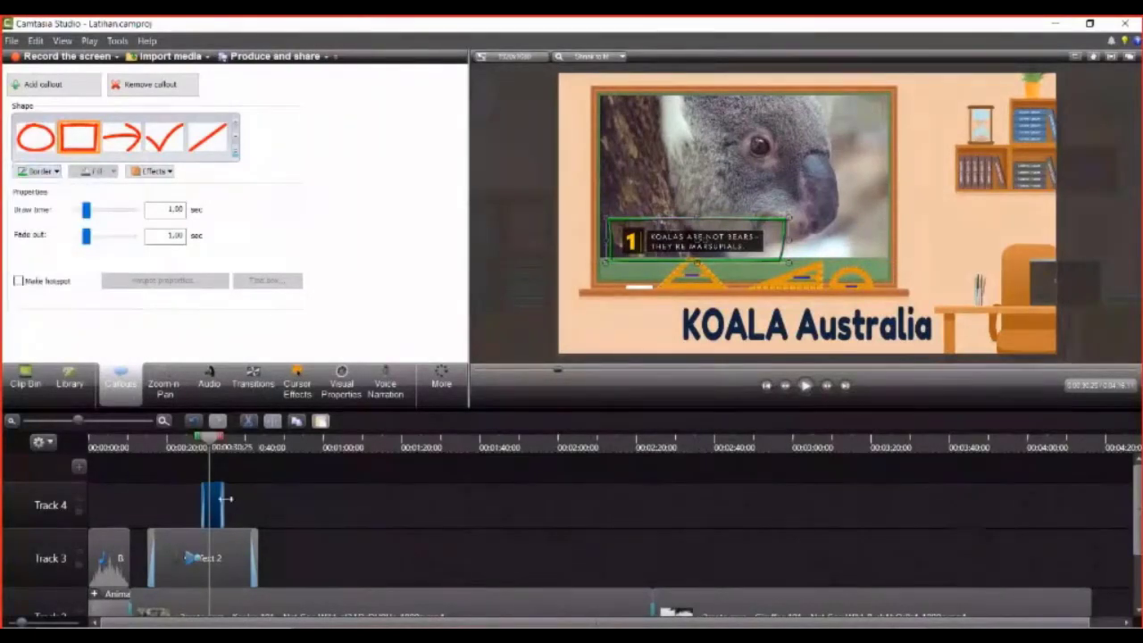
- Preview the green rectangle callout from about 0:00:22 and adjust its duration to end at about 0:00:33
{"action": "left_click_drag", "start_coordinate": [225, 500], "coordinate": [251, 499]}
{"action": "left_click_drag", "start_coordinate": [209, 438], "coordinate": [176, 438]}
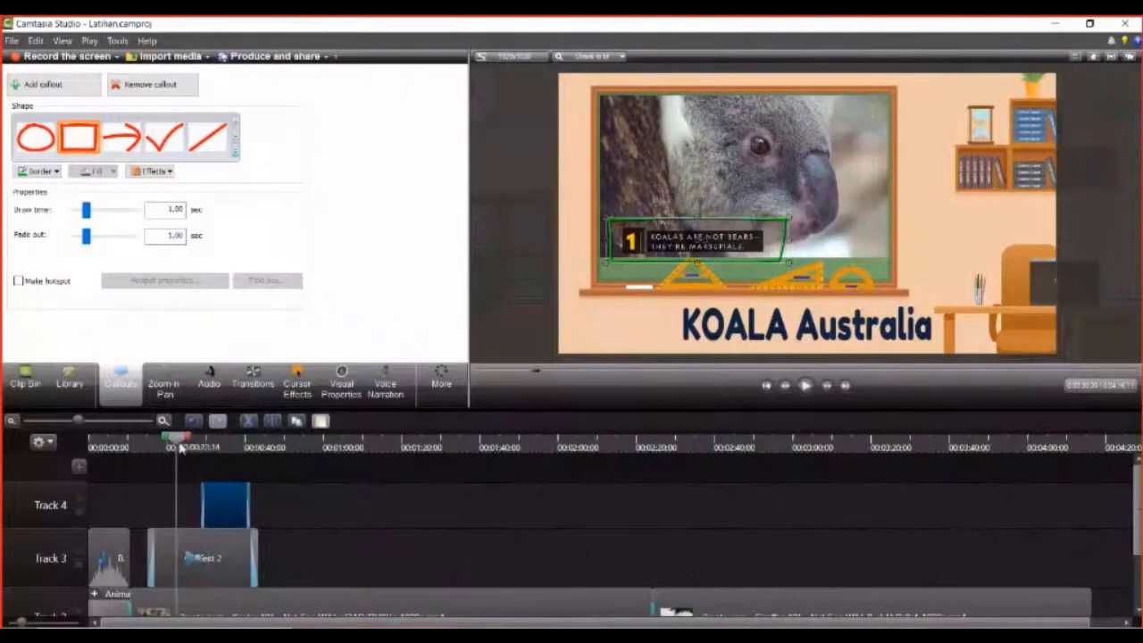
{"action": "left_click", "coordinate": [806, 385]}
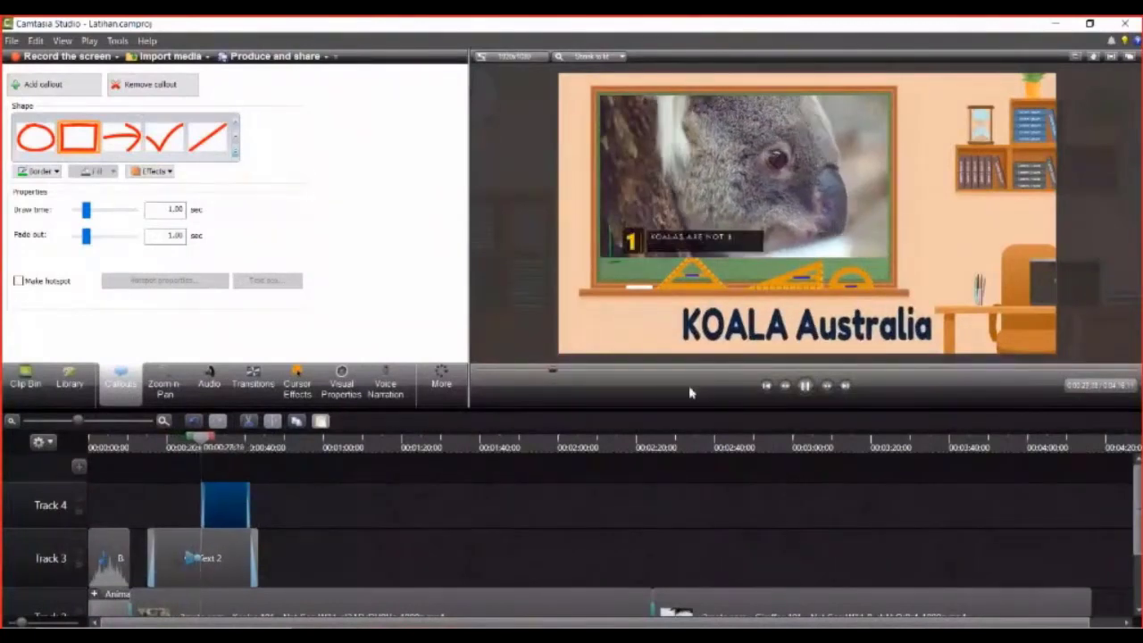
{"action": "left_click", "coordinate": [805, 389]}
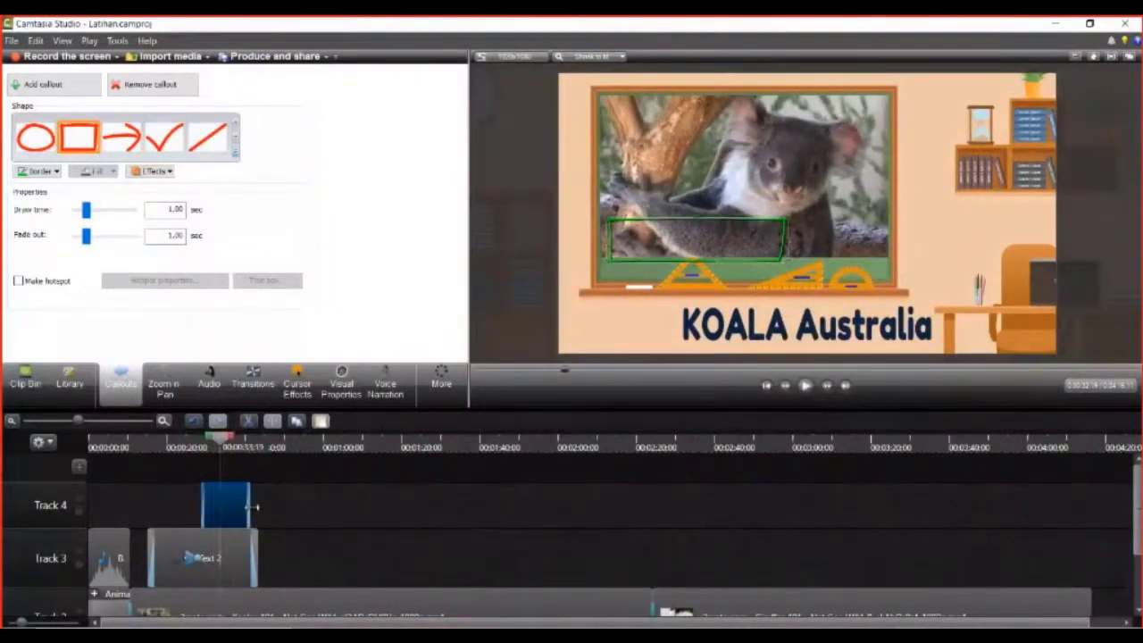
{"action": "left_click_drag", "start_coordinate": [252, 506], "coordinate": [220, 506]}
{"action": "left_click", "coordinate": [429, 512]}
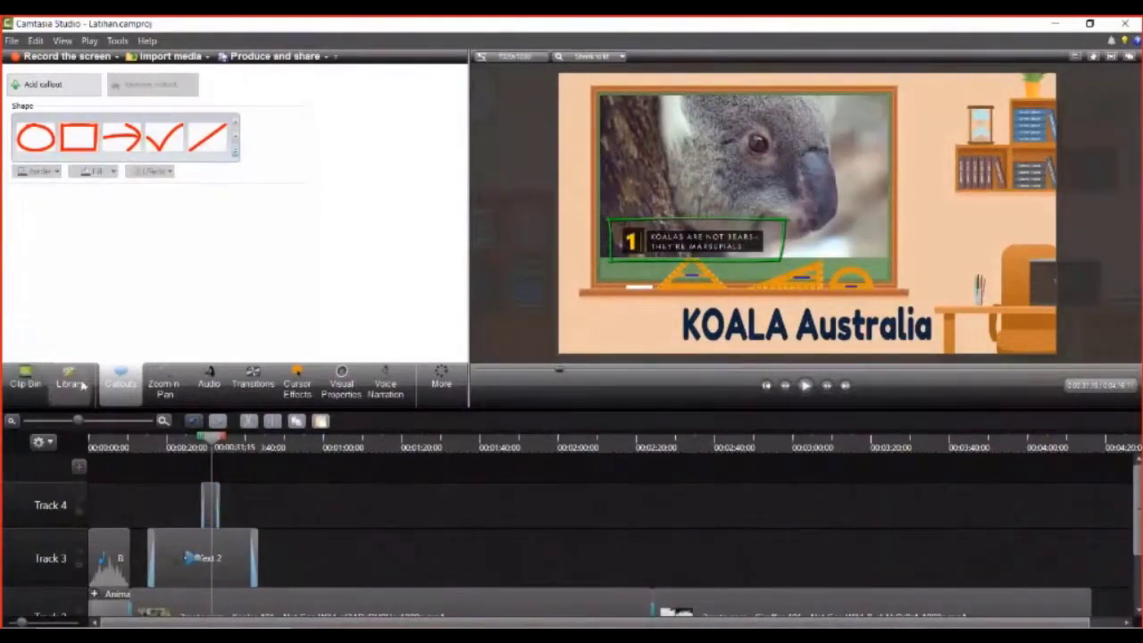
- Add a Blur callout at about 0:00:31 and fit it over the koala's eye area in the video
{"action": "left_click", "coordinate": [236, 154]}
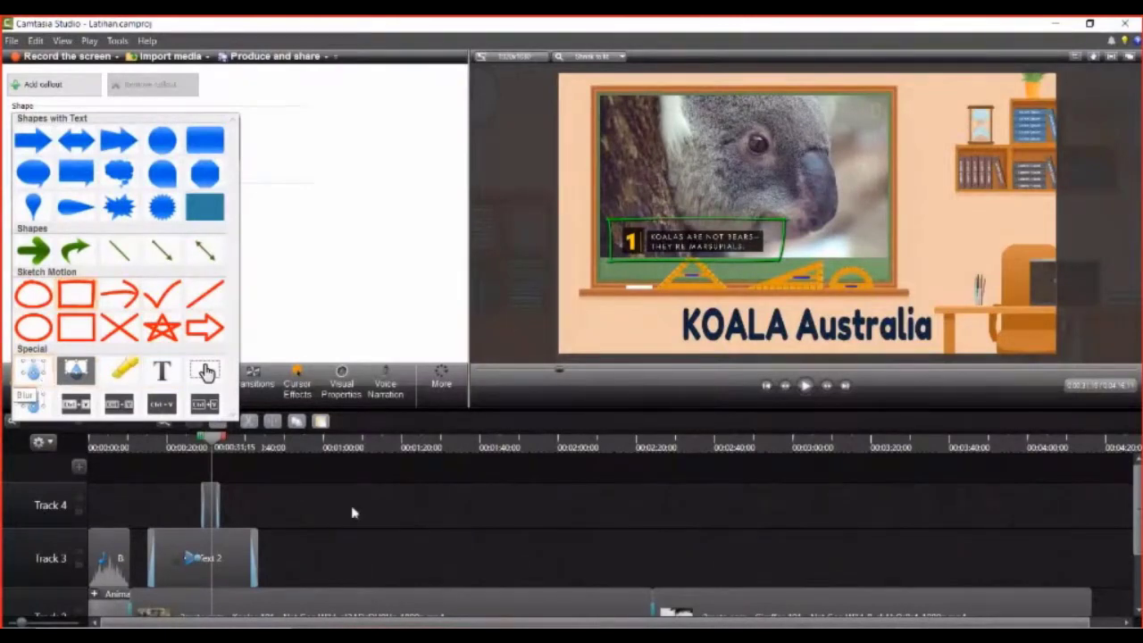
{"action": "left_click", "coordinate": [382, 523]}
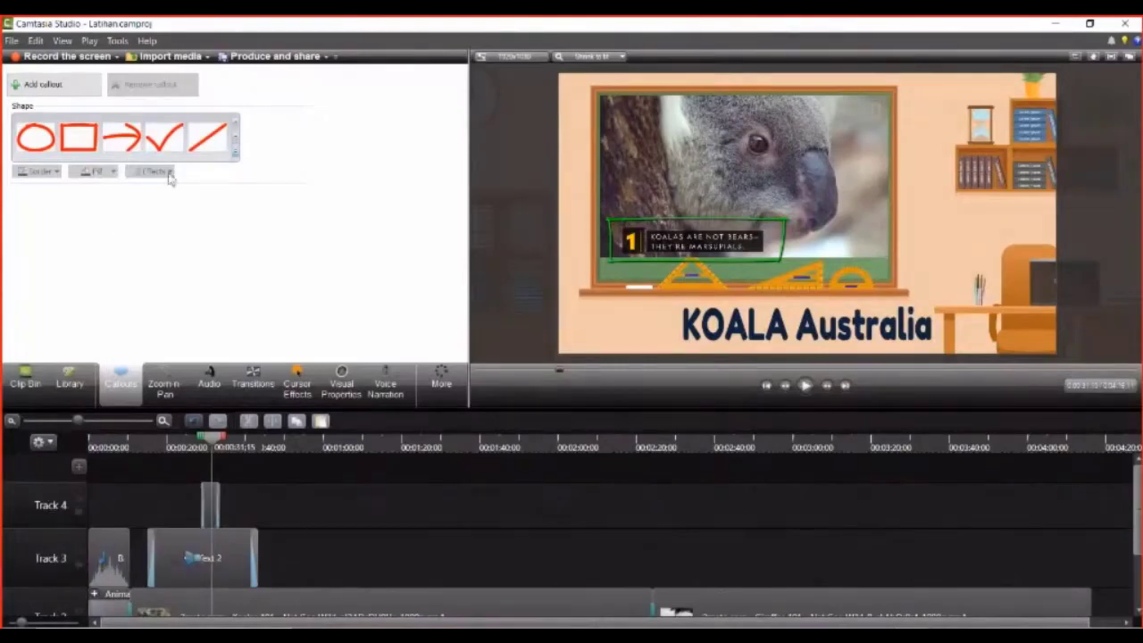
{"action": "left_click", "coordinate": [236, 154]}
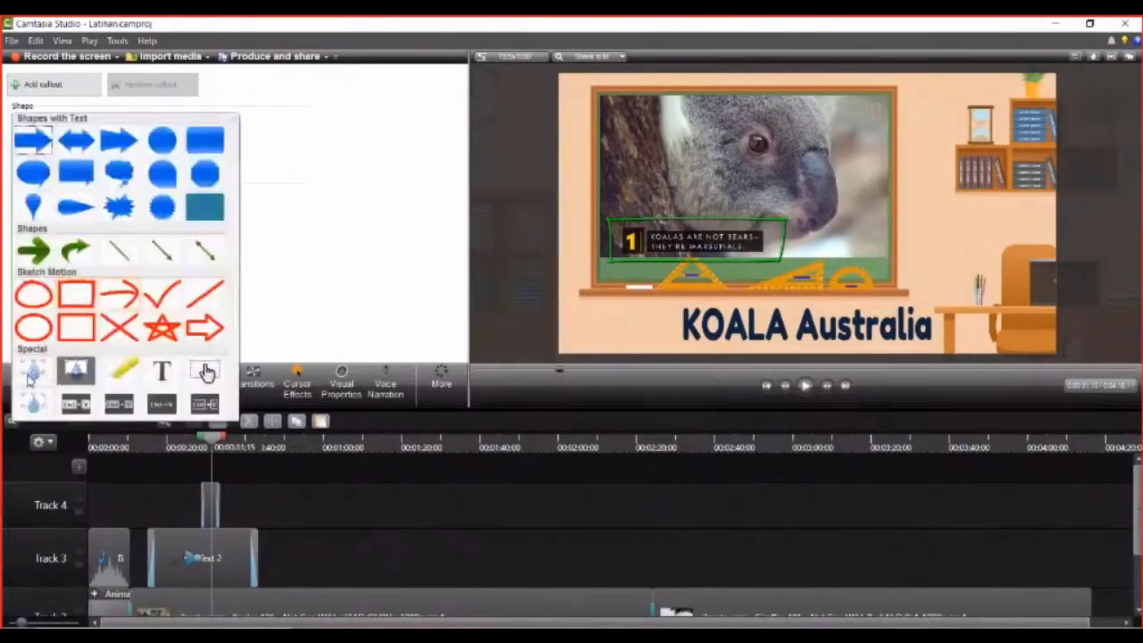
{"action": "left_click", "coordinate": [205, 372]}
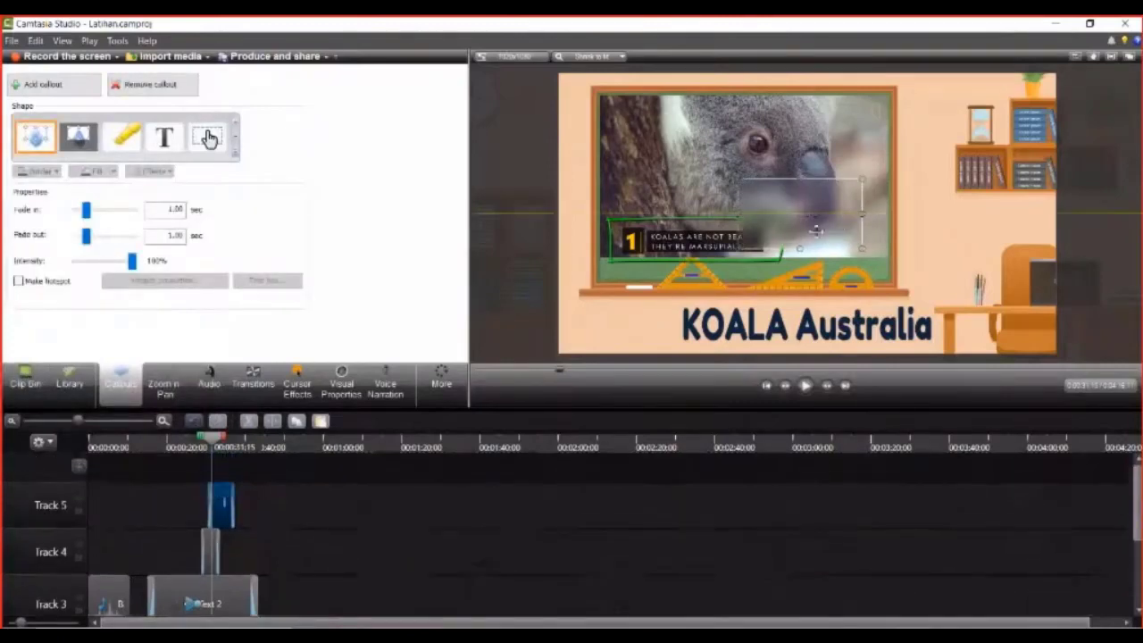
{"action": "left_click_drag", "start_coordinate": [817, 230], "coordinate": [858, 223]}
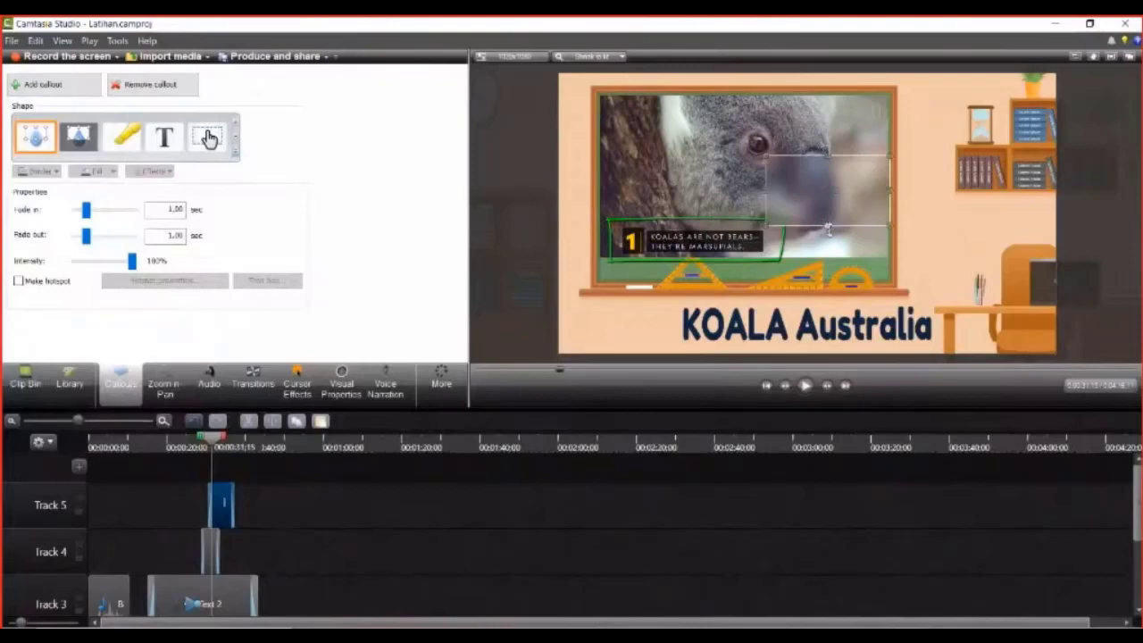
{"action": "left_click_drag", "start_coordinate": [829, 229], "coordinate": [772, 150]}
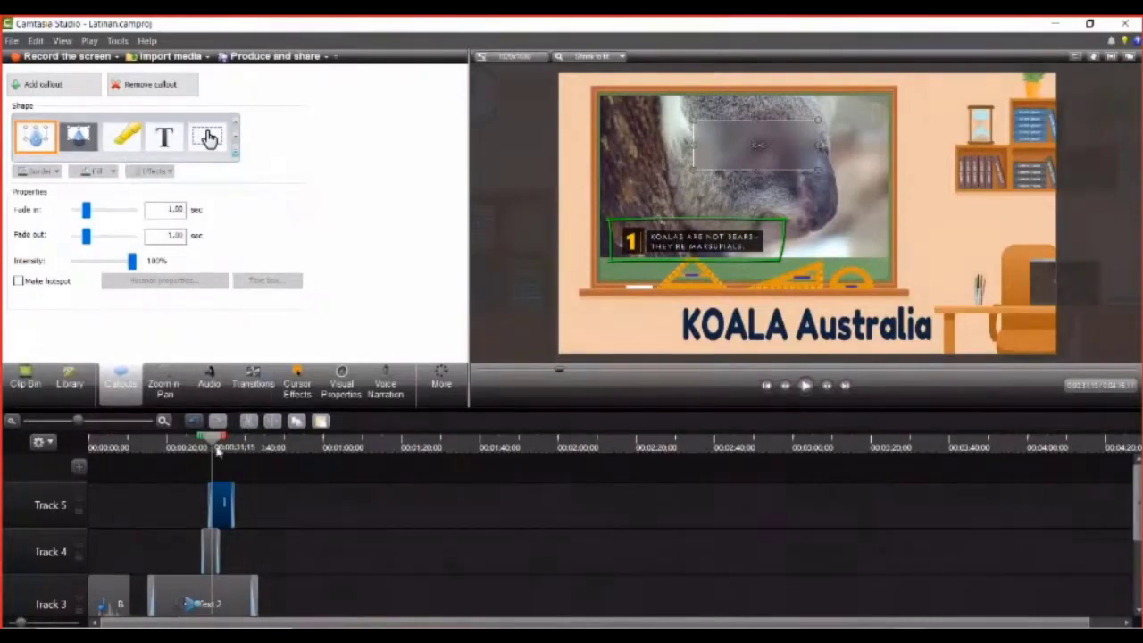
- Preview the blur callout from about 0:00:22 and delete it from Track 5
{"action": "left_click_drag", "start_coordinate": [217, 449], "coordinate": [178, 444]}
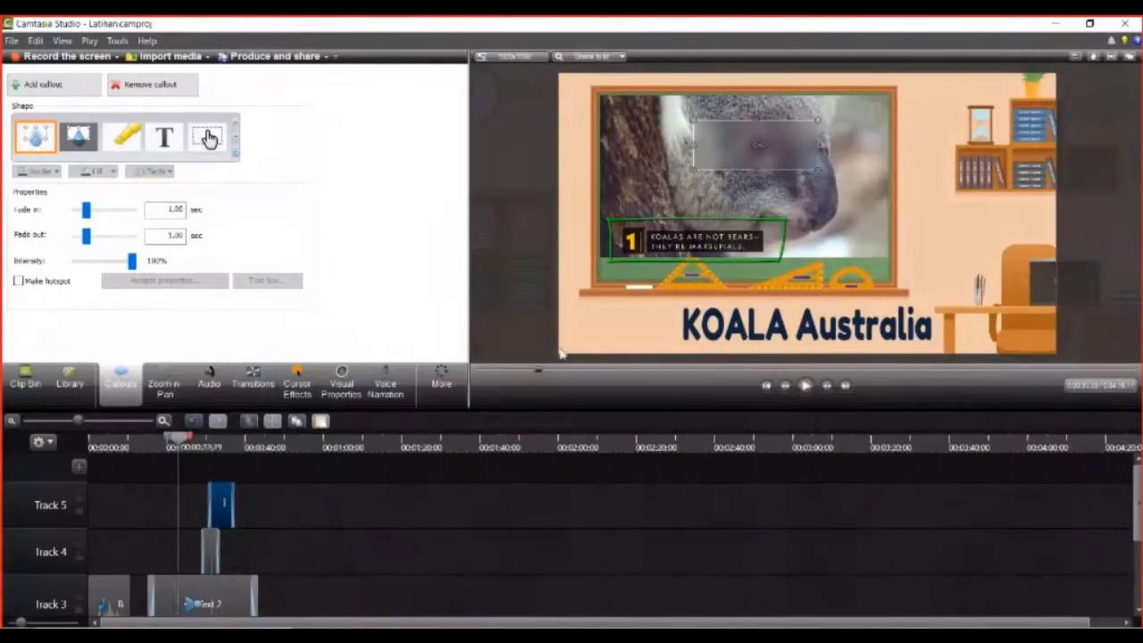
{"action": "key", "text": "space"}
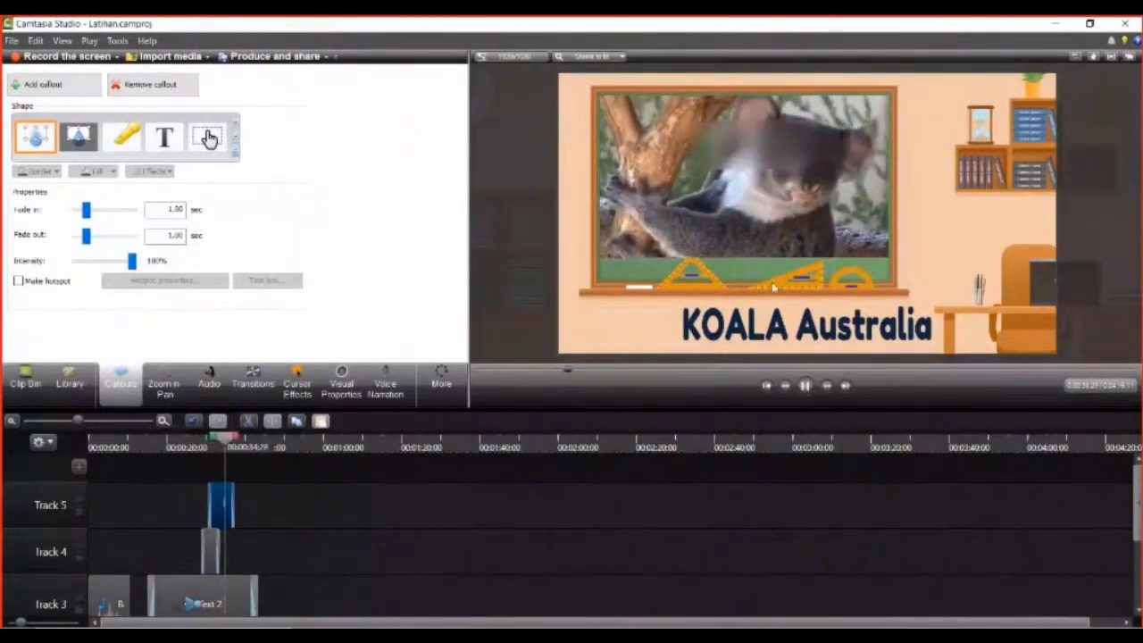
{"action": "left_click", "coordinate": [805, 385]}
{"action": "left_click", "coordinate": [226, 518]}
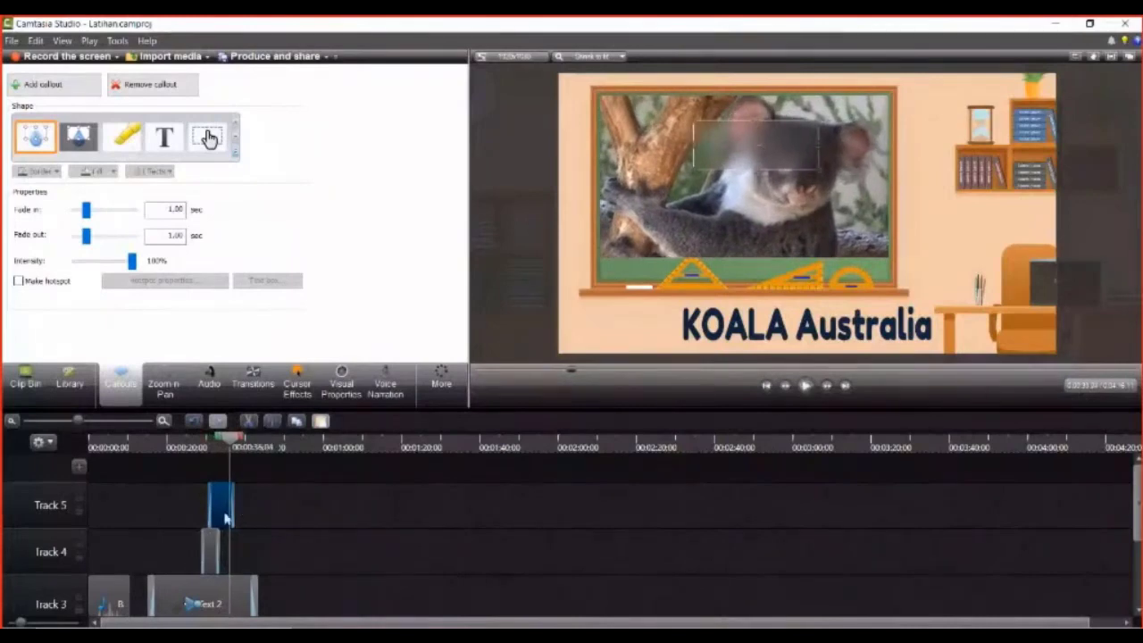
{"action": "key", "text": "Delete"}
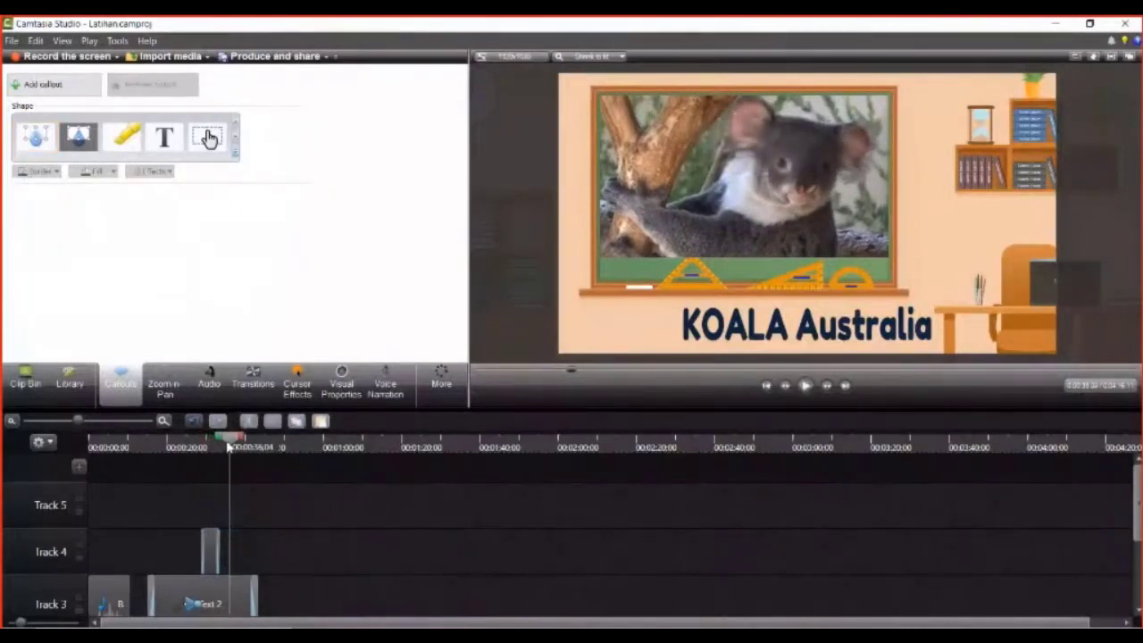
{"action": "left_click_drag", "start_coordinate": [228, 444], "coordinate": [206, 446]}
{"action": "left_click", "coordinate": [207, 447]}
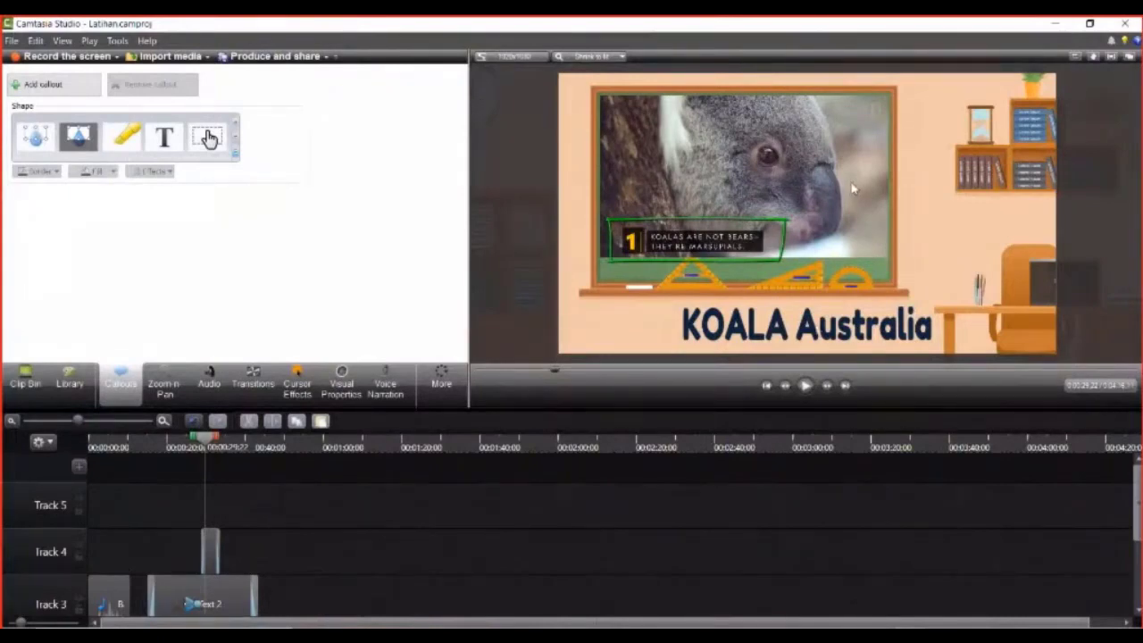
{"action": "left_click", "coordinate": [193, 448]}
{"action": "key", "text": "space"}
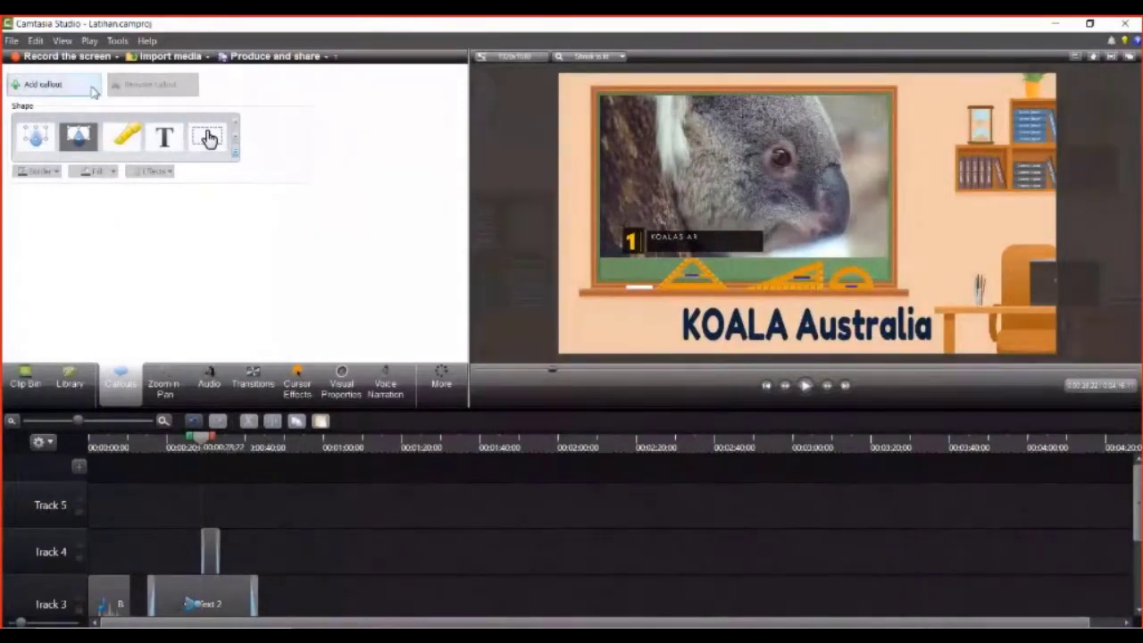
{"action": "left_click", "coordinate": [36, 390]}
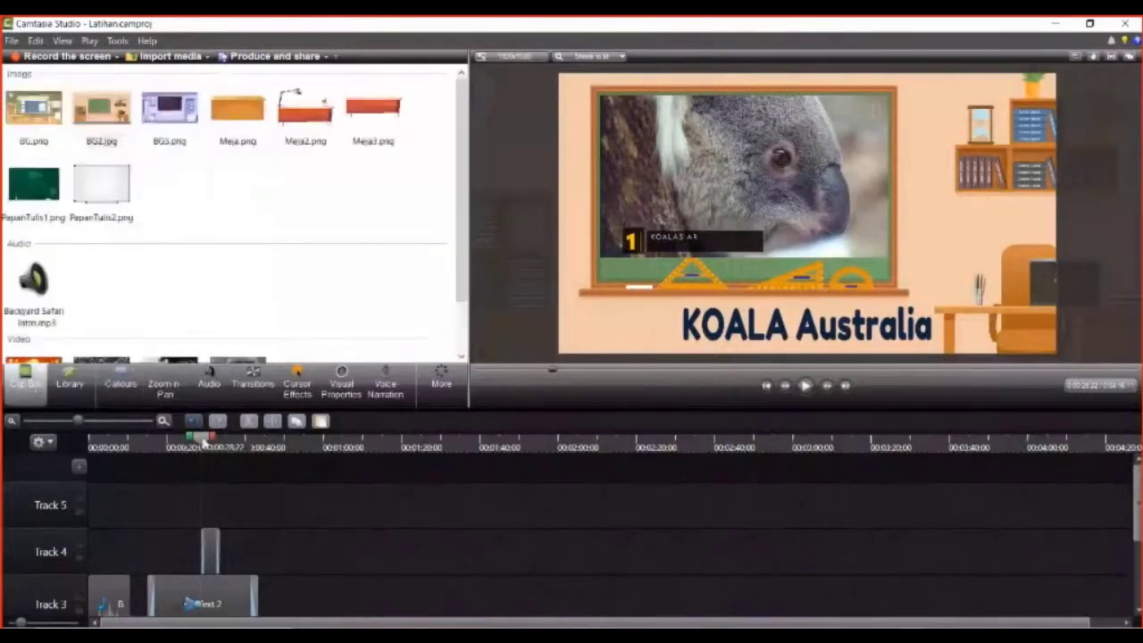
{"action": "mouse_move", "coordinate": [203, 437]}
{"action": "left_mouse_down"}
{"action": "mouse_move", "coordinate": [166, 440]}
{"action": "mouse_move", "coordinate": [181, 444]}
{"action": "left_mouse_up"}
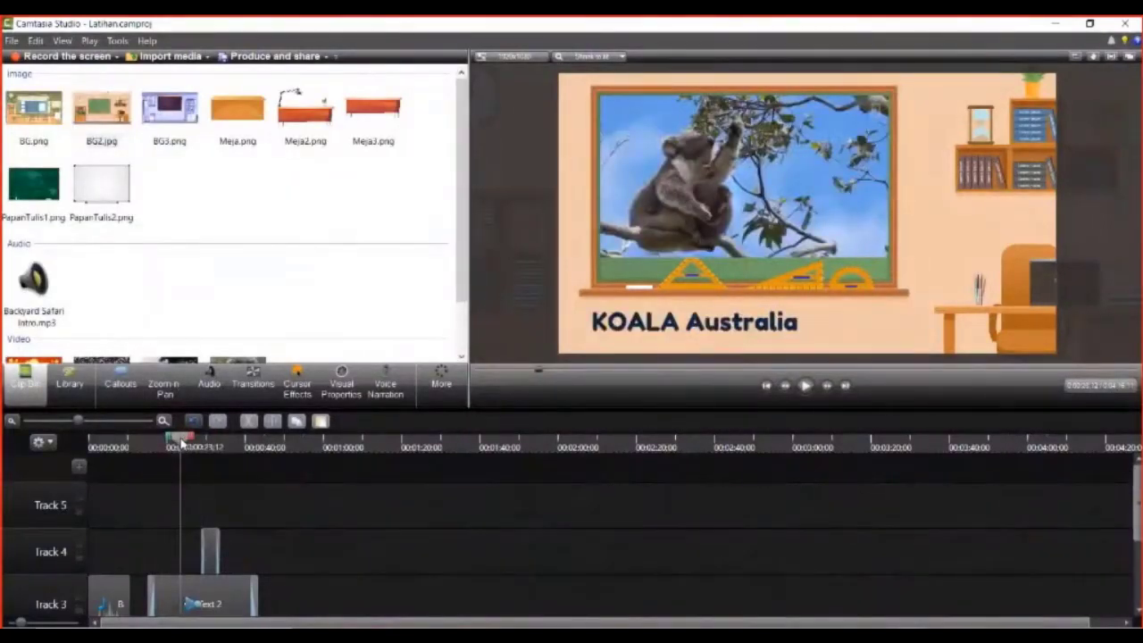
{"action": "left_click", "coordinate": [209, 384]}
{"action": "left_click", "coordinate": [239, 386]}
{"action": "left_click", "coordinate": [296, 384]}
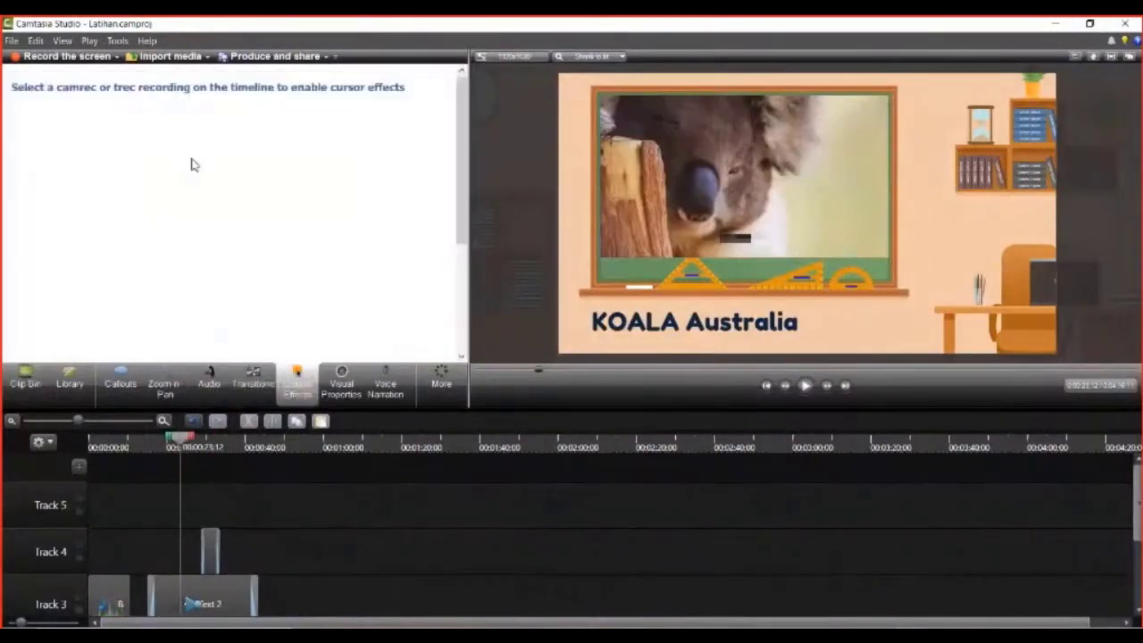
- Examine the scale, opacity, position, rotation and visual effects options of the Koalas 101 clip on Track 2
{"action": "left_click", "coordinate": [345, 383]}
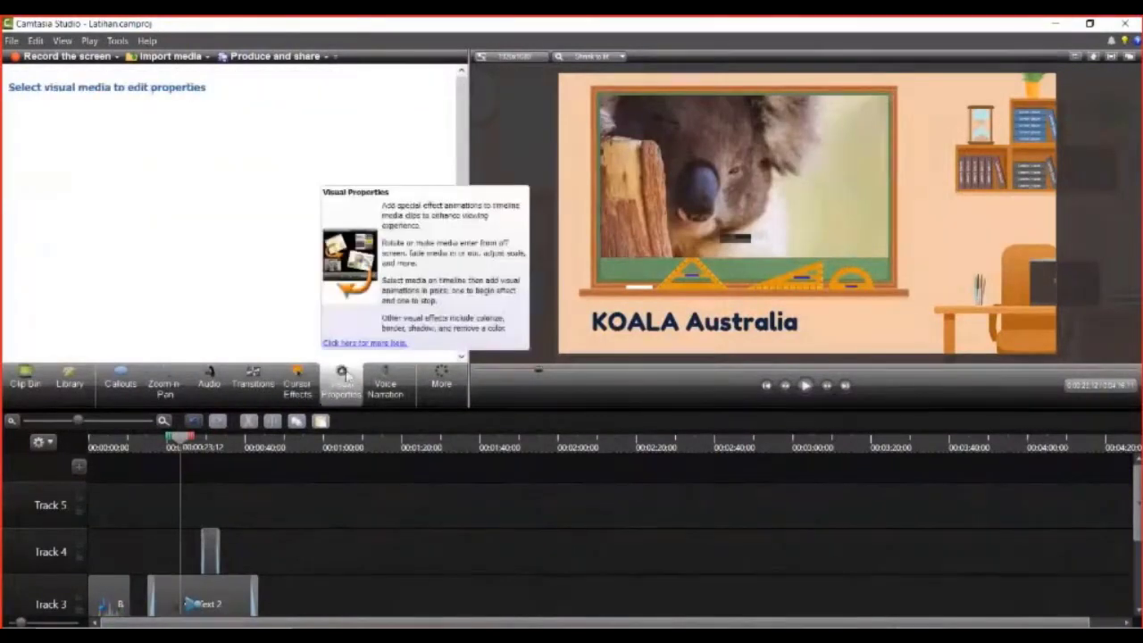
{"action": "scroll", "coordinate": [294, 515], "scroll_direction": "down", "scroll_amount": 3}
{"action": "left_click", "coordinate": [276, 562]}
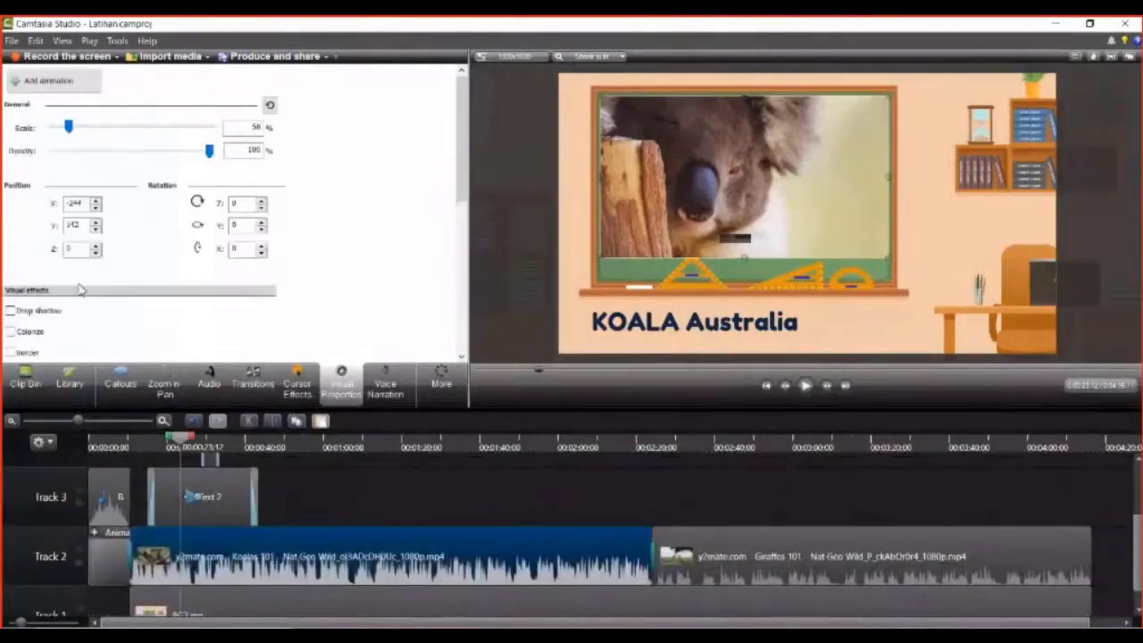
{"action": "scroll", "coordinate": [75, 297], "scroll_direction": "down", "scroll_amount": 1}
{"action": "scroll", "coordinate": [66, 310], "scroll_direction": "down", "scroll_amount": 1}
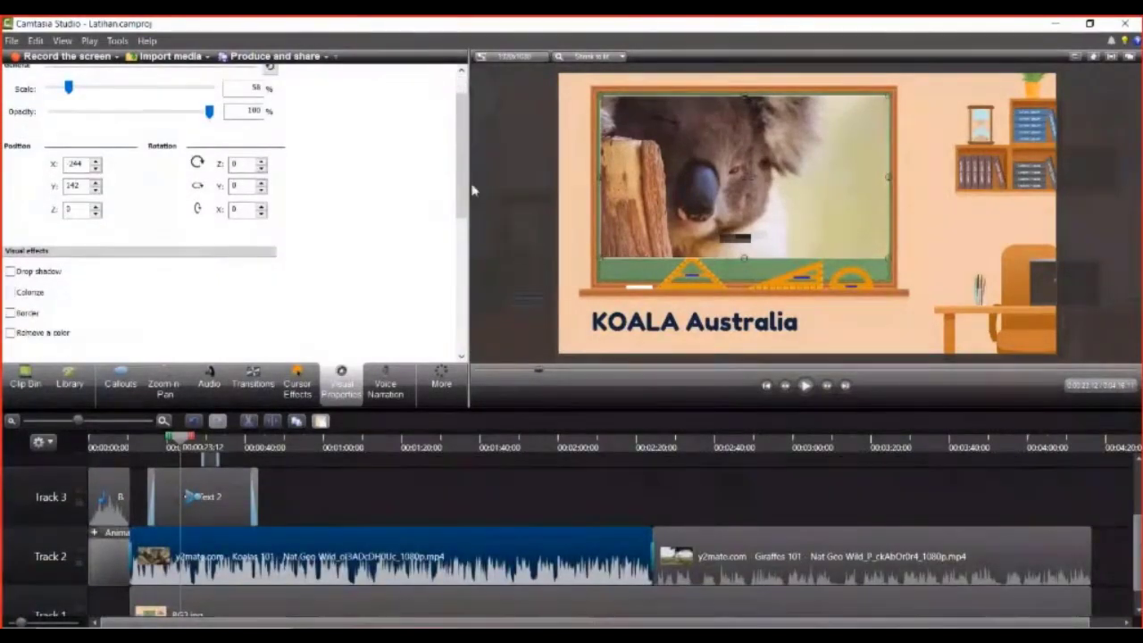
{"action": "left_click_drag", "start_coordinate": [470, 186], "coordinate": [357, 483]}
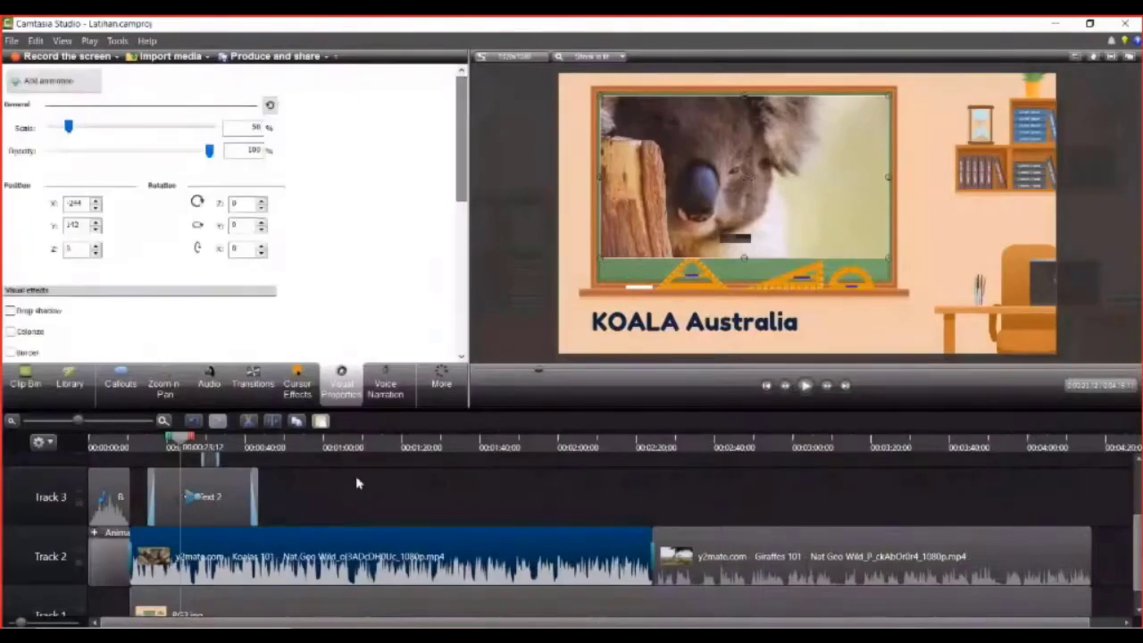
{"action": "scroll", "coordinate": [357, 483], "scroll_direction": "up", "scroll_amount": 2}
{"action": "scroll", "coordinate": [353, 503], "scroll_direction": "down", "scroll_amount": 3}
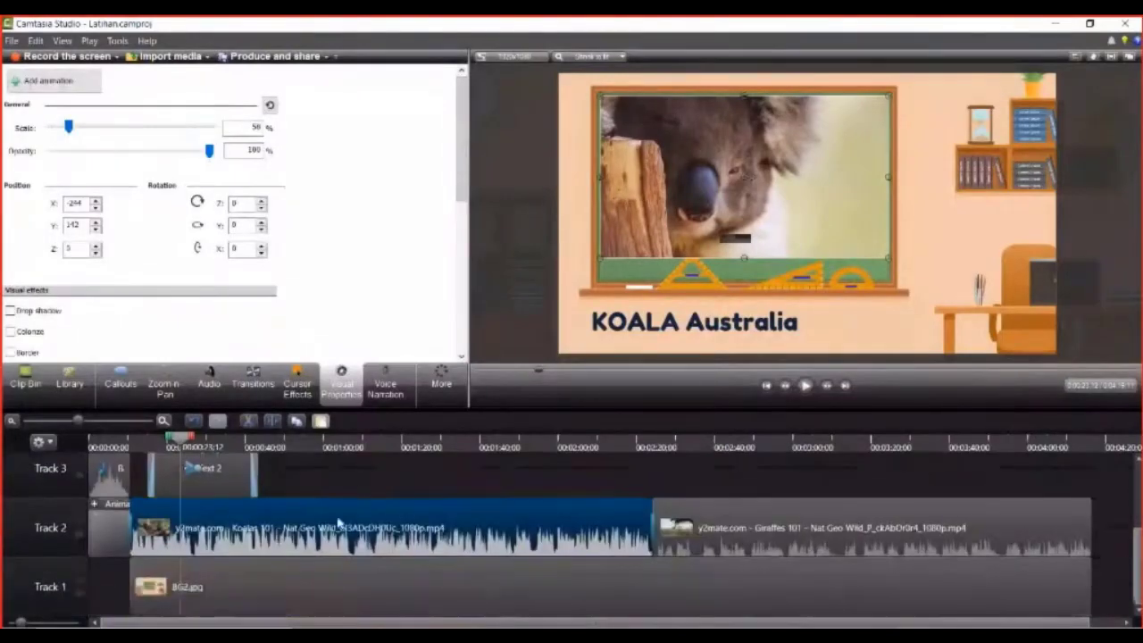
- Open the voice narration settings and place the playhead at the start of the koala clip, at about 0:00:11
{"action": "left_click", "coordinate": [387, 389]}
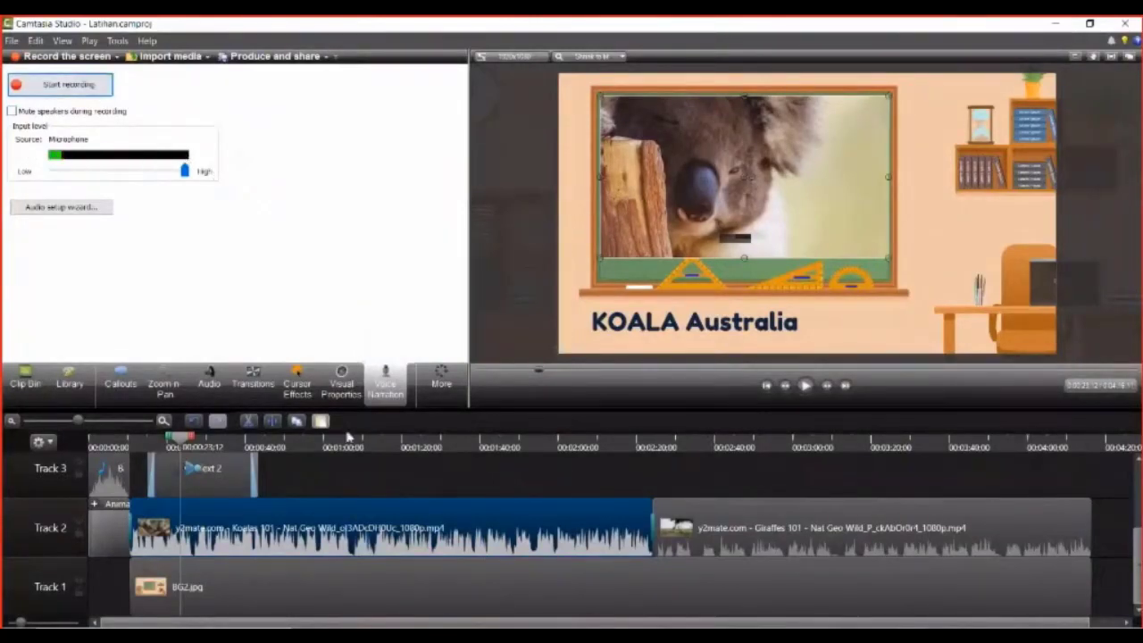
{"action": "scroll", "coordinate": [338, 497], "scroll_direction": "up", "scroll_amount": 2}
{"action": "scroll", "coordinate": [338, 488], "scroll_direction": "down", "scroll_amount": 1}
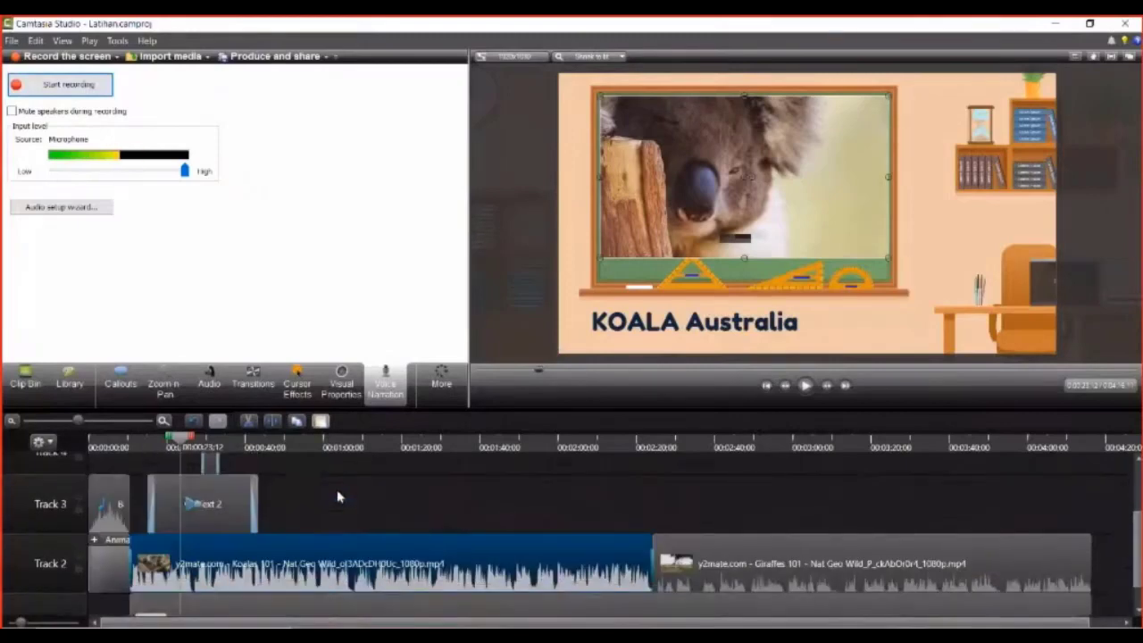
{"action": "scroll", "coordinate": [338, 488], "scroll_direction": "up", "scroll_amount": 2}
{"action": "scroll", "coordinate": [337, 494], "scroll_direction": "down", "scroll_amount": 1}
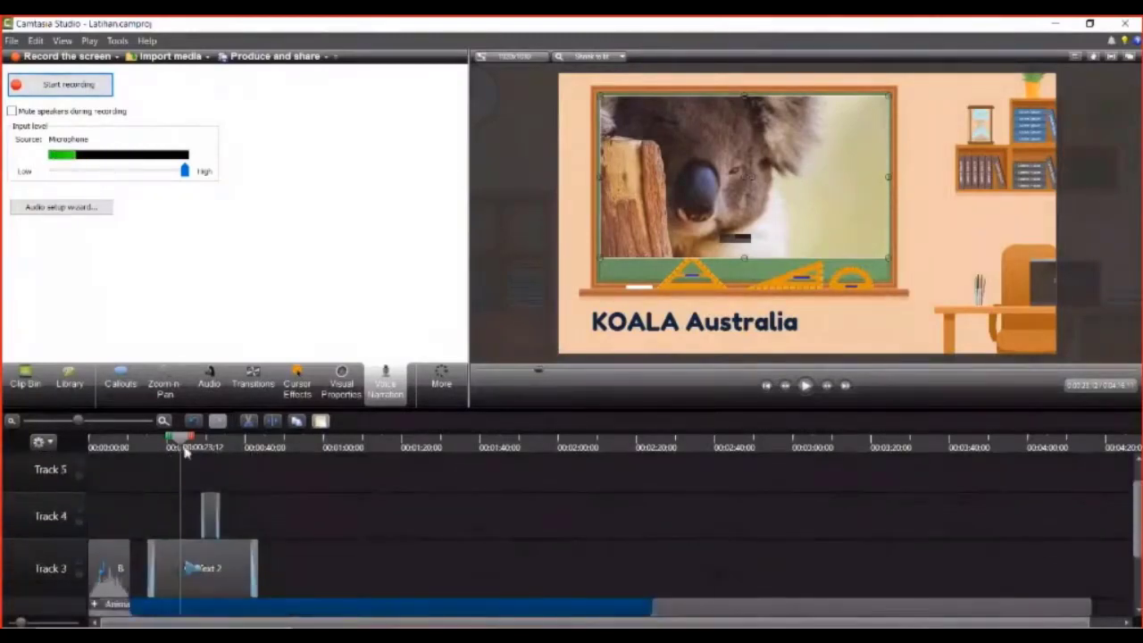
{"action": "left_click_drag", "start_coordinate": [179, 443], "coordinate": [132, 455]}
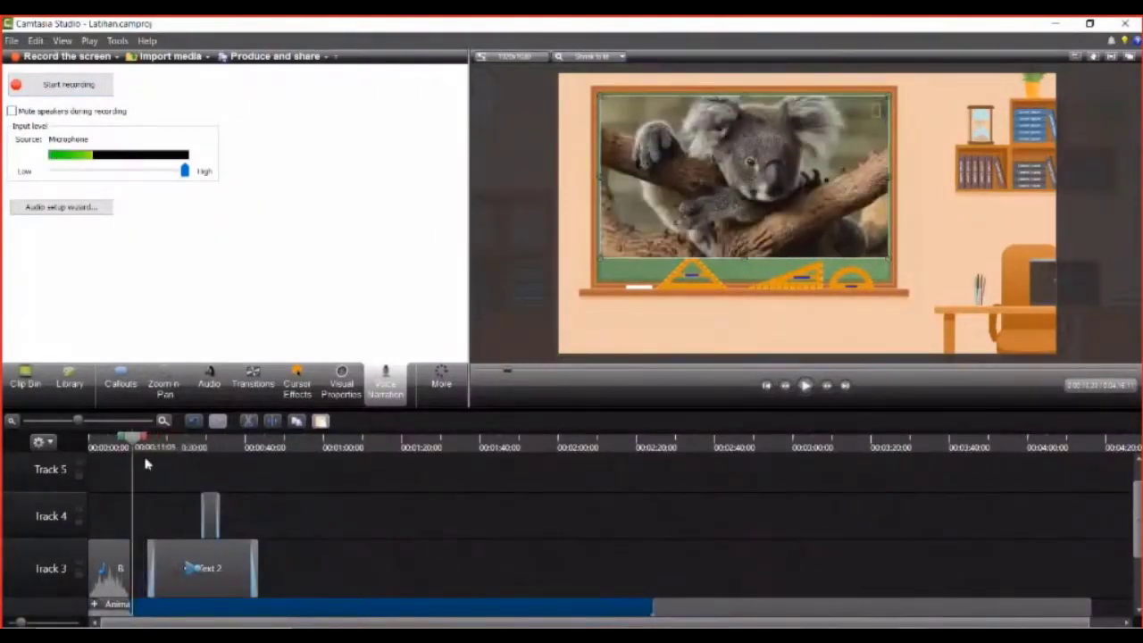
{"action": "scroll", "coordinate": [375, 486], "scroll_direction": "down", "scroll_amount": 2}
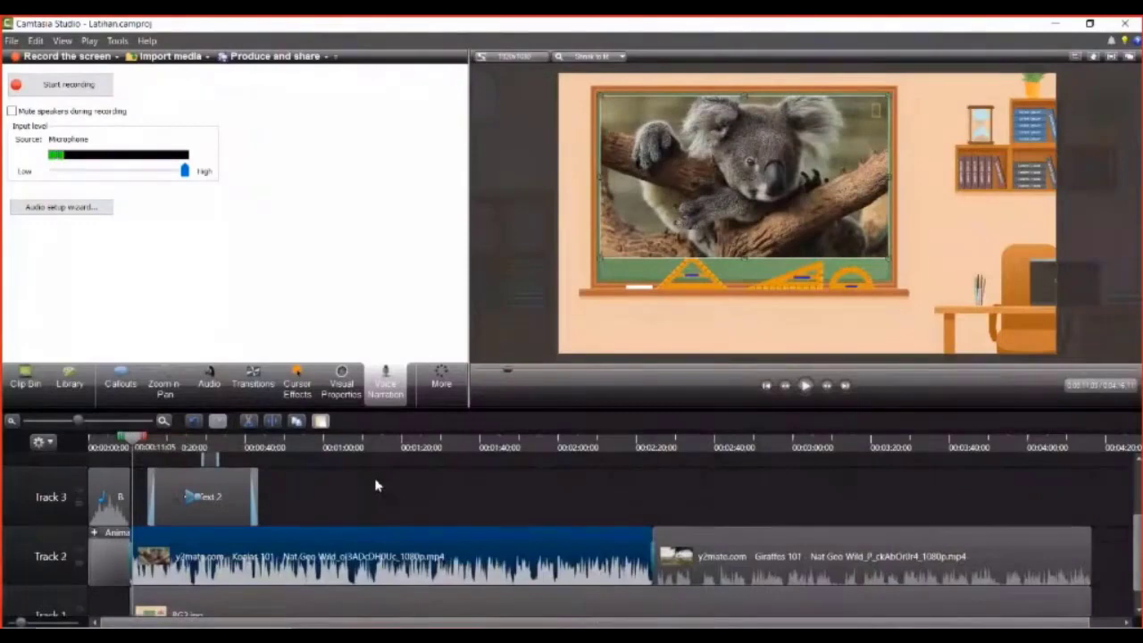
{"action": "scroll", "coordinate": [377, 485], "scroll_direction": "up", "scroll_amount": 2}
{"action": "scroll", "coordinate": [381, 483], "scroll_direction": "down", "scroll_amount": 2}
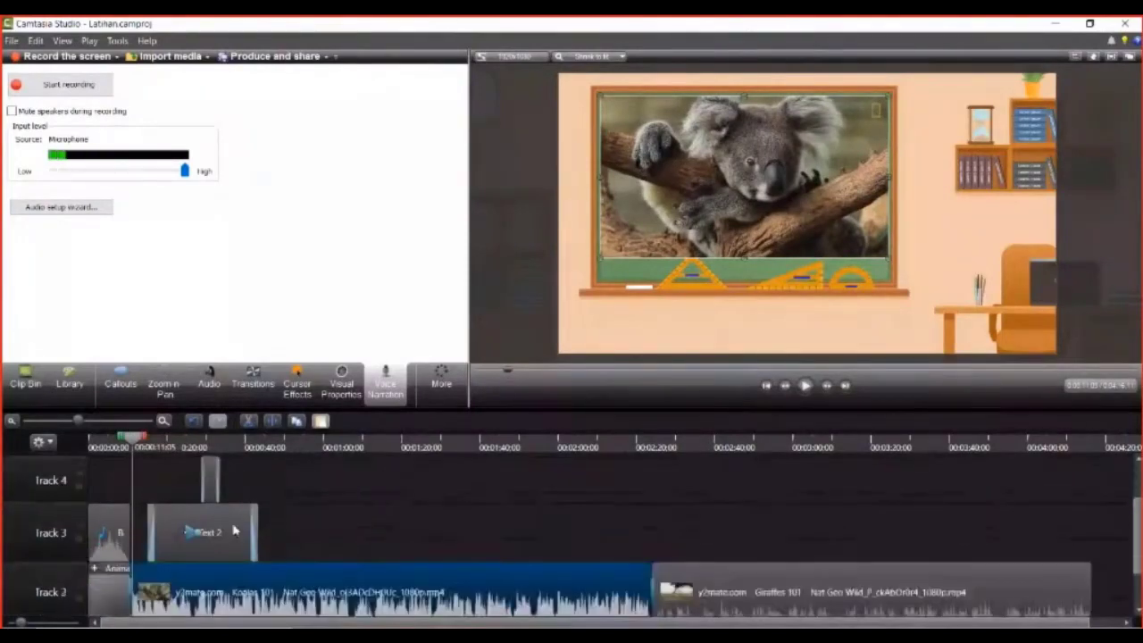
- Try a short voice narration recording from the start of the koala clip and discard it without saving
{"action": "left_click", "coordinate": [65, 90]}
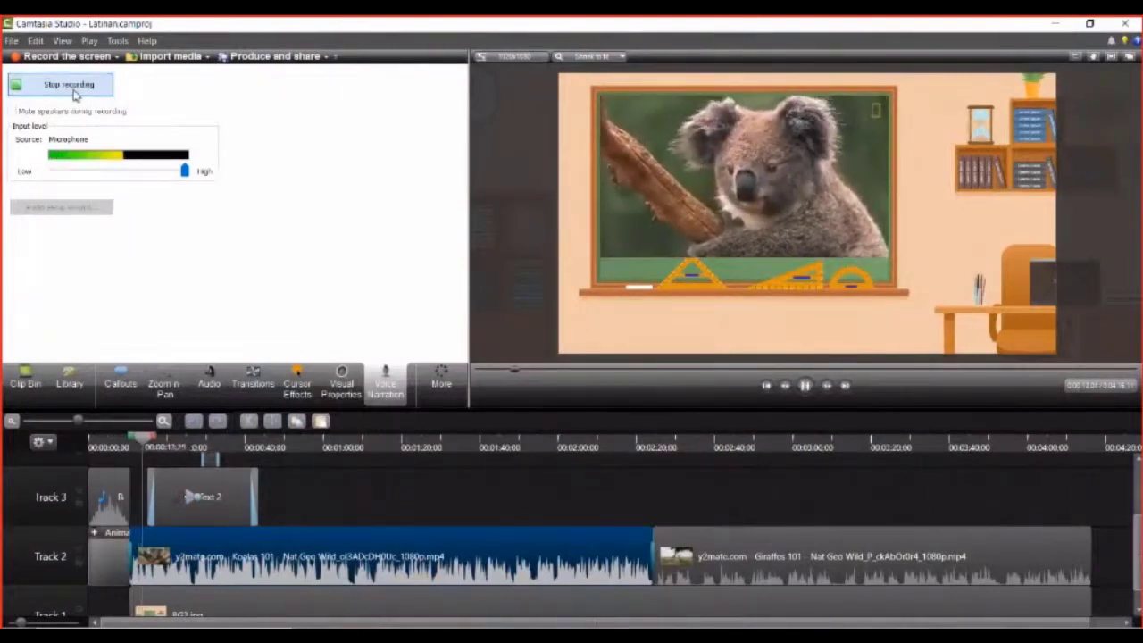
{"action": "key", "text": "space"}
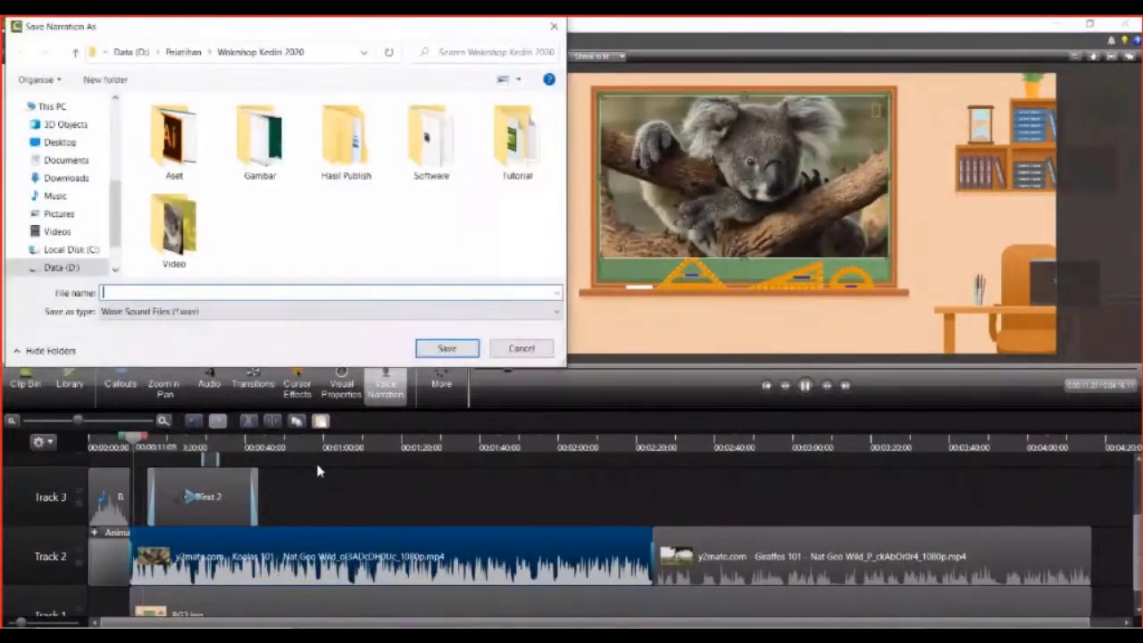
{"action": "left_click", "coordinate": [515, 351]}
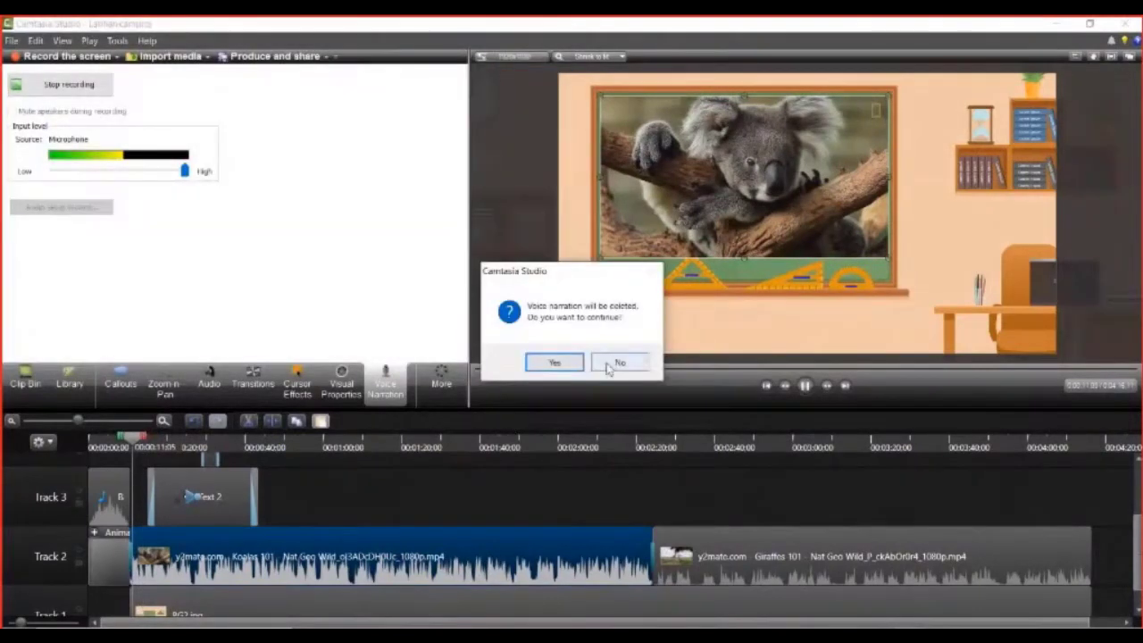
{"action": "left_click", "coordinate": [554, 362]}
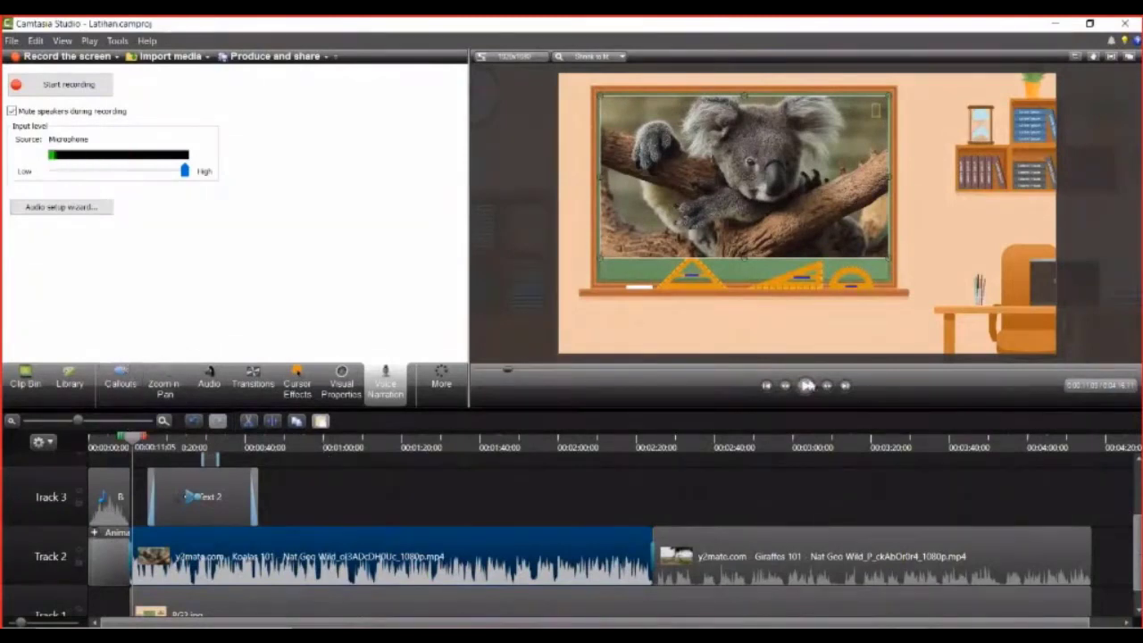
- With speakers muted, record a voice narration from about 0:00:11 to 0:00:40 and save it as "test record"
{"action": "left_click", "coordinate": [71, 85]}
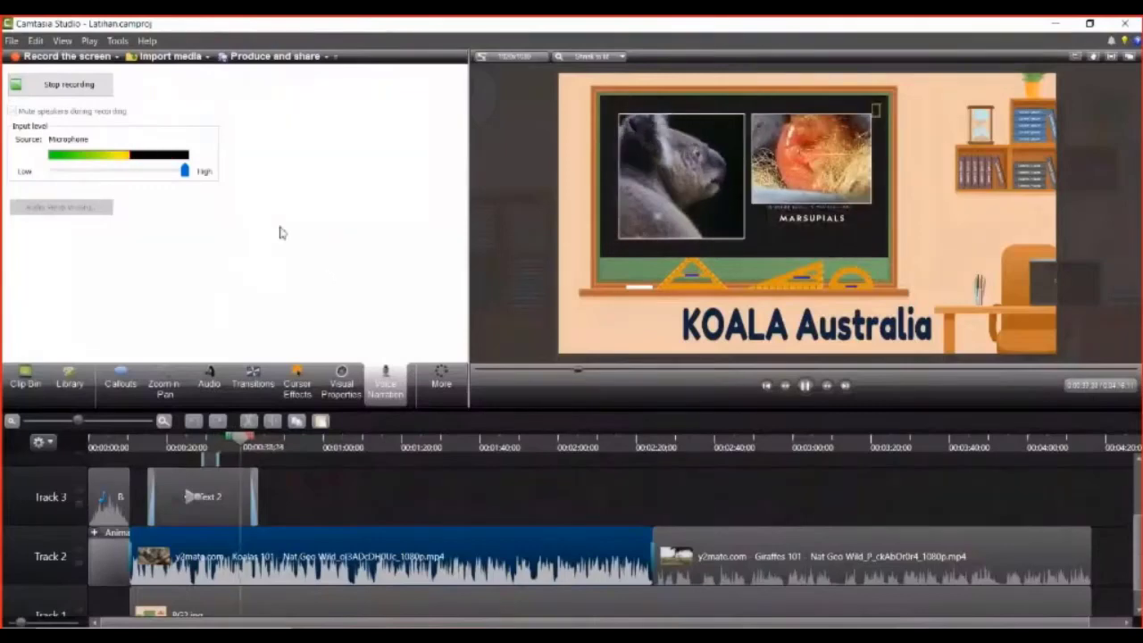
{"action": "left_click", "coordinate": [69, 84]}
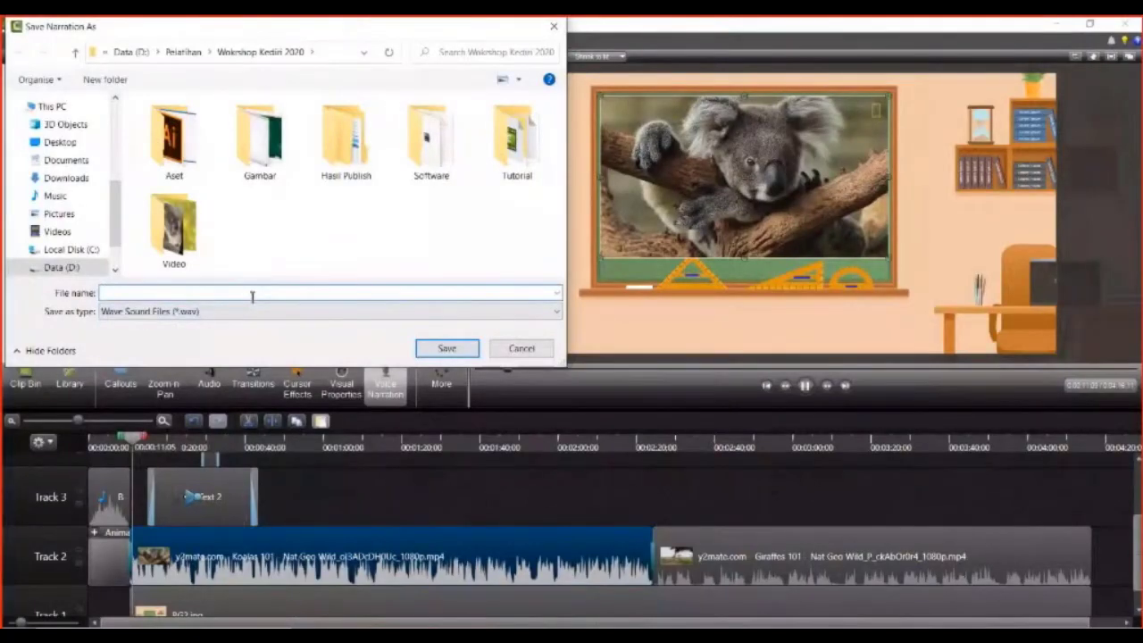
{"action": "type", "text": "test record"}
{"action": "key", "text": "Return"}
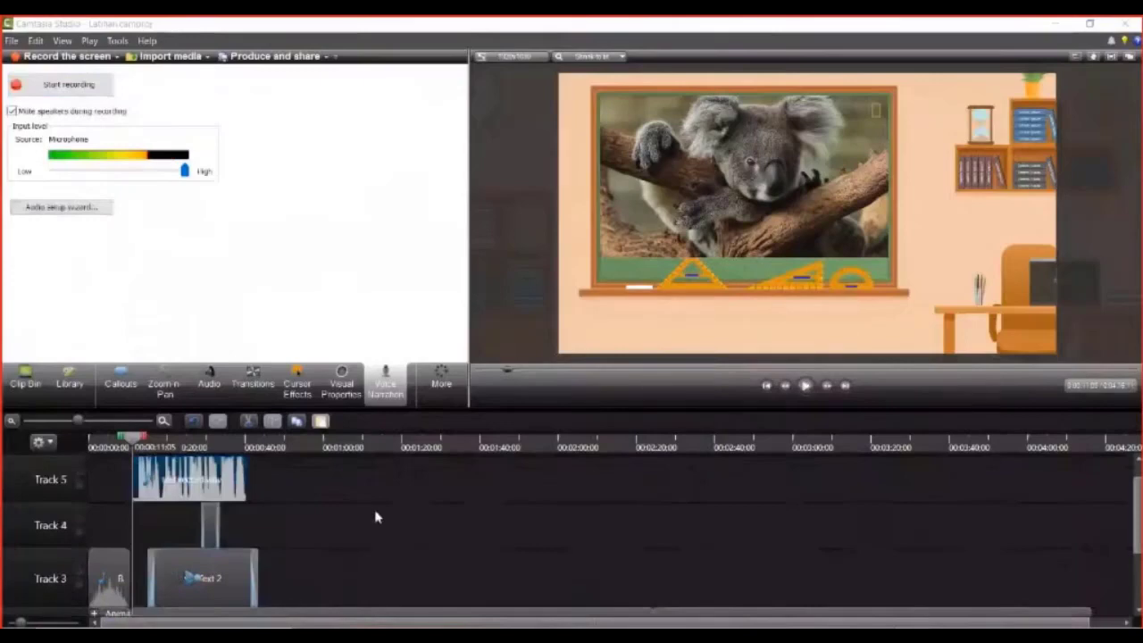
- Lower the audio volume of the Koalas 101 clip on Track 2 until it is nearly silent
{"action": "scroll", "coordinate": [382, 555], "scroll_direction": "down", "scroll_amount": 2}
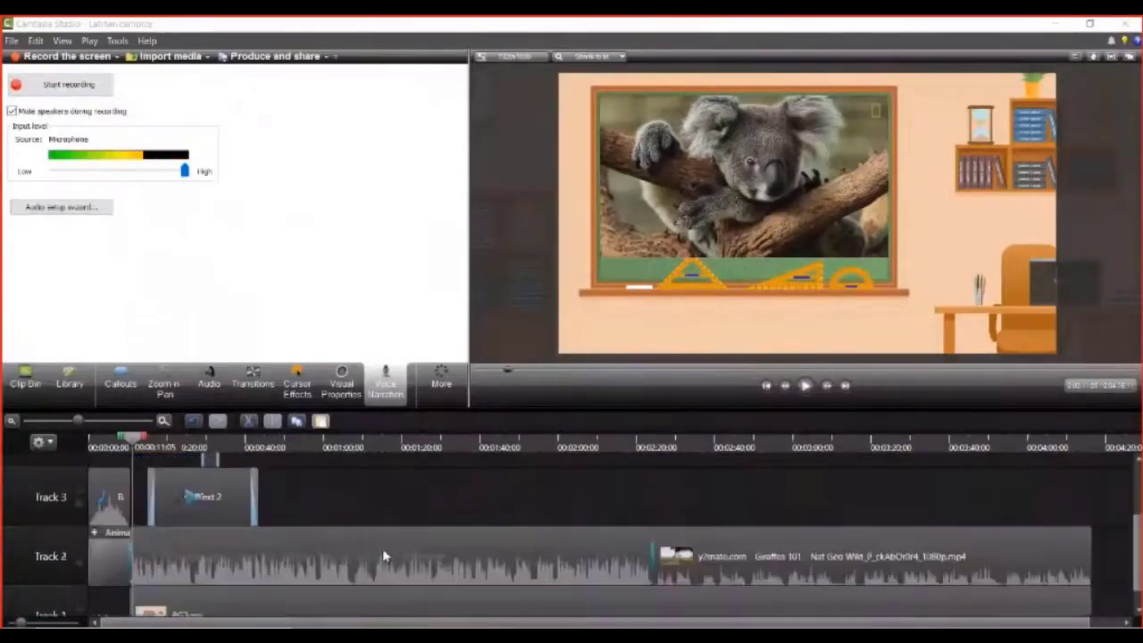
{"action": "left_click", "coordinate": [238, 565]}
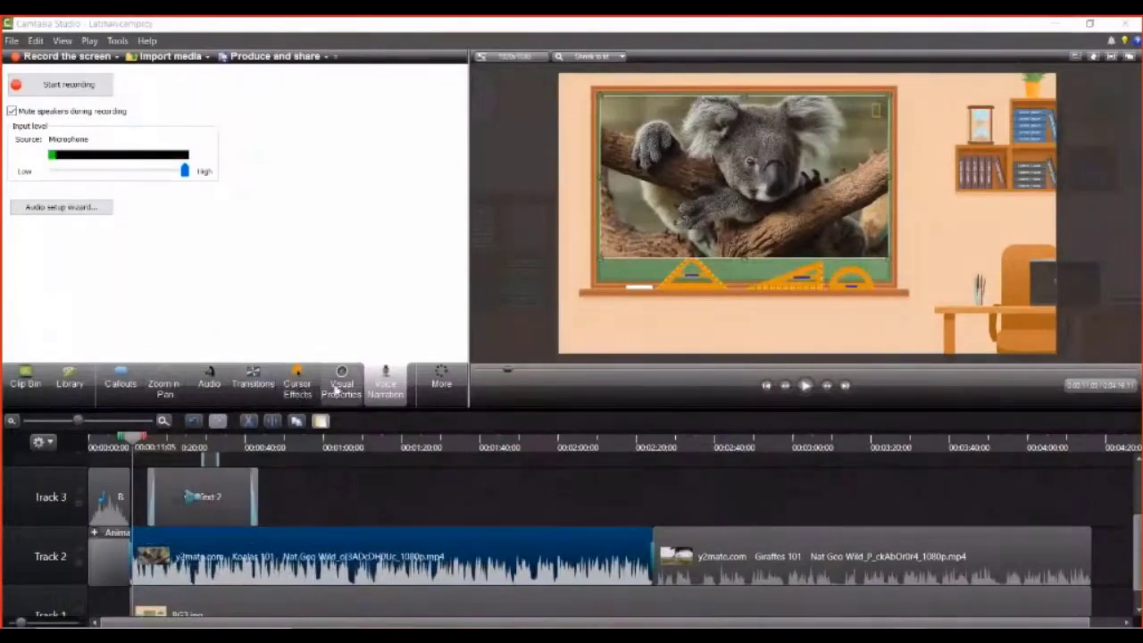
{"action": "left_click", "coordinate": [209, 380]}
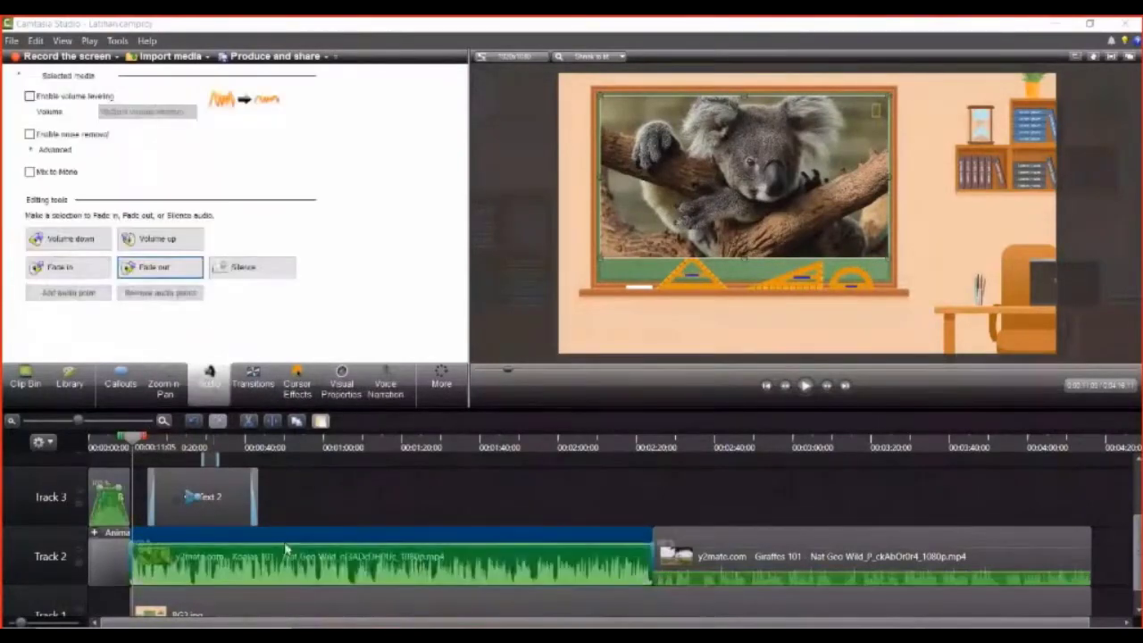
{"action": "left_click", "coordinate": [286, 548]}
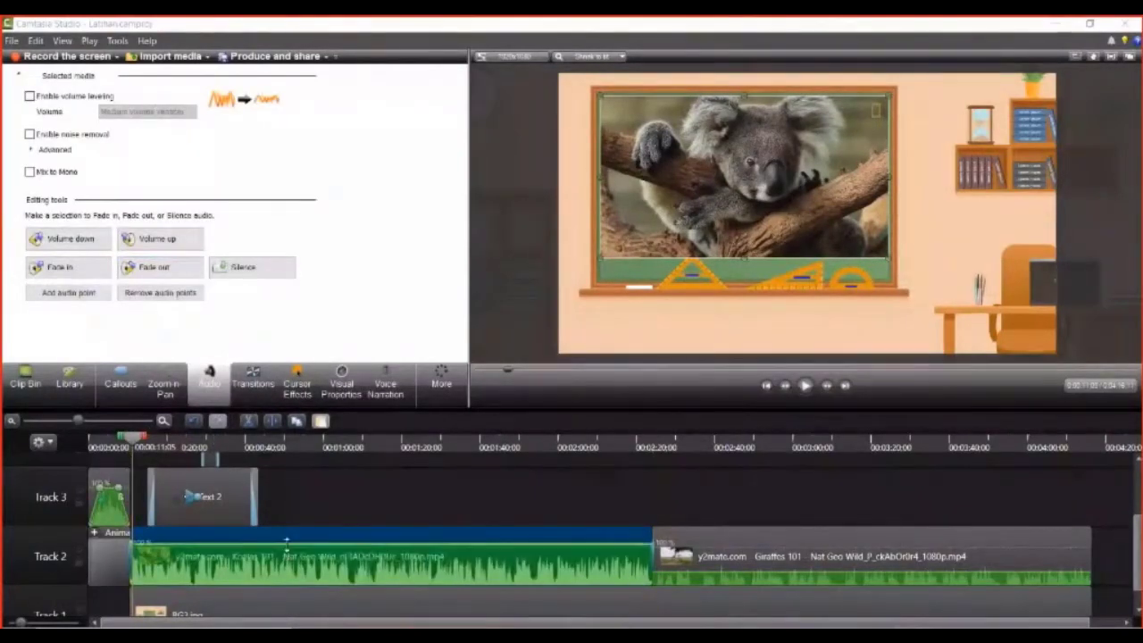
- Play the timeline from about 0:00:07 to 0:00:39 to check the voice narration over the koala clip, enlarging the timeline scale
{"action": "scroll", "coordinate": [276, 508], "scroll_direction": "up", "scroll_amount": 3}
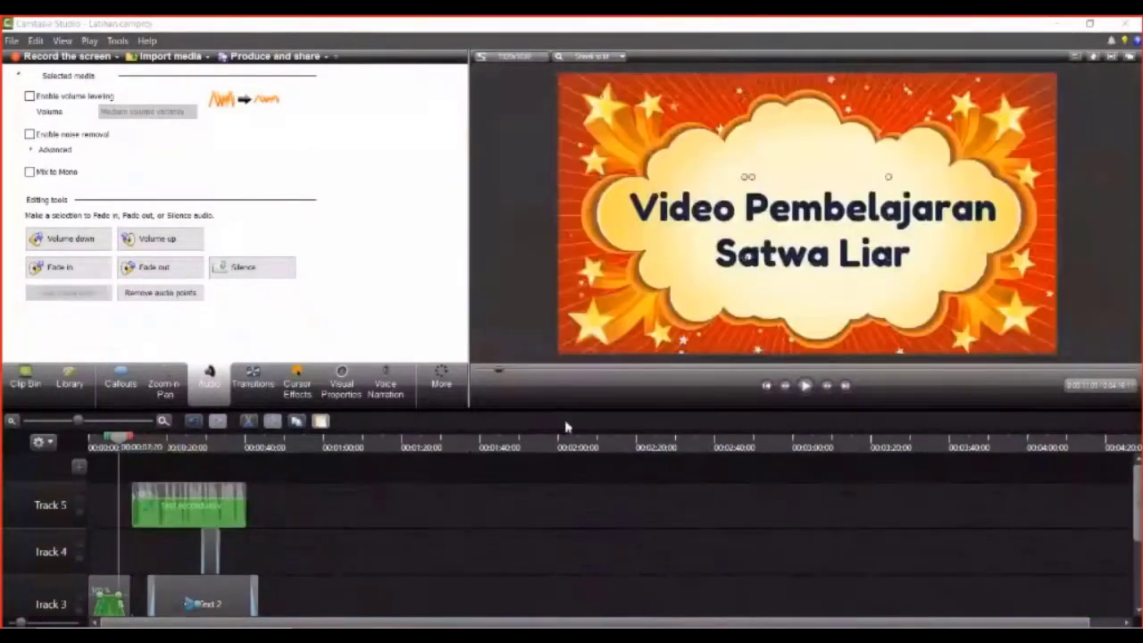
{"action": "key", "text": "space"}
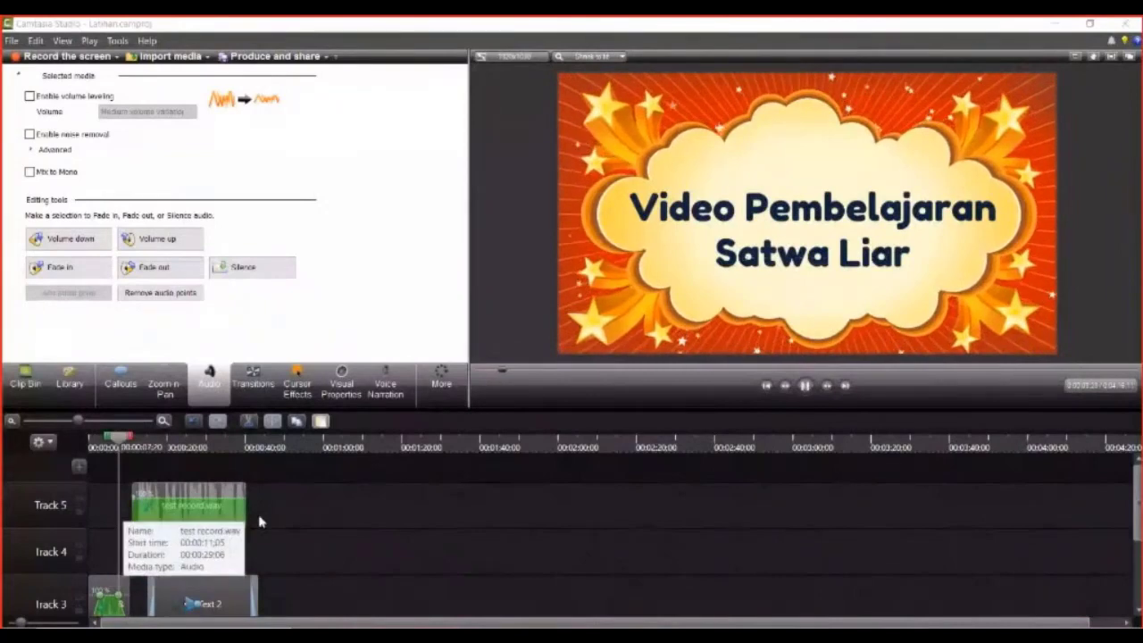
{"action": "left_click_drag", "start_coordinate": [78, 421], "coordinate": [105, 422]}
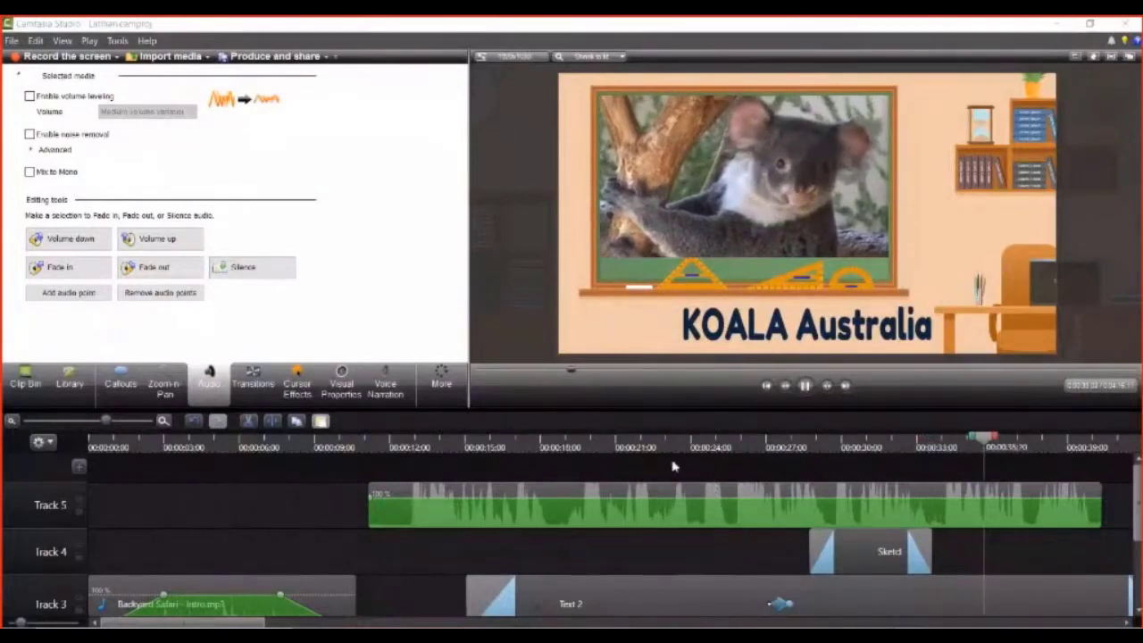
{"action": "left_click", "coordinate": [807, 389]}
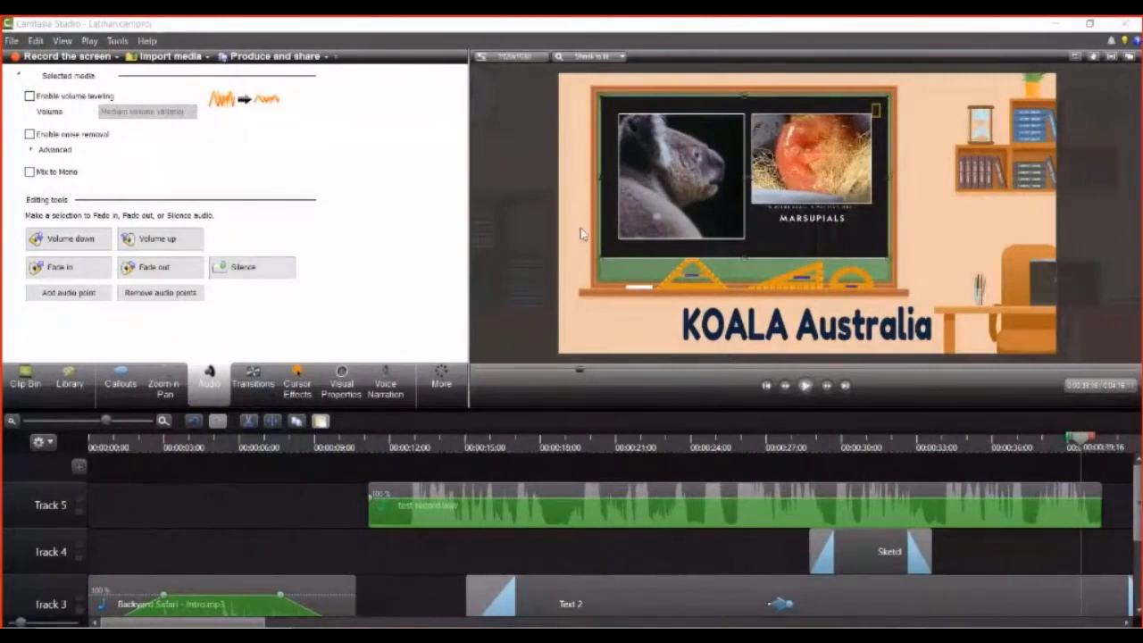
- Delete the test record.wav narration clip from Track 5
{"action": "left_click", "coordinate": [585, 497]}
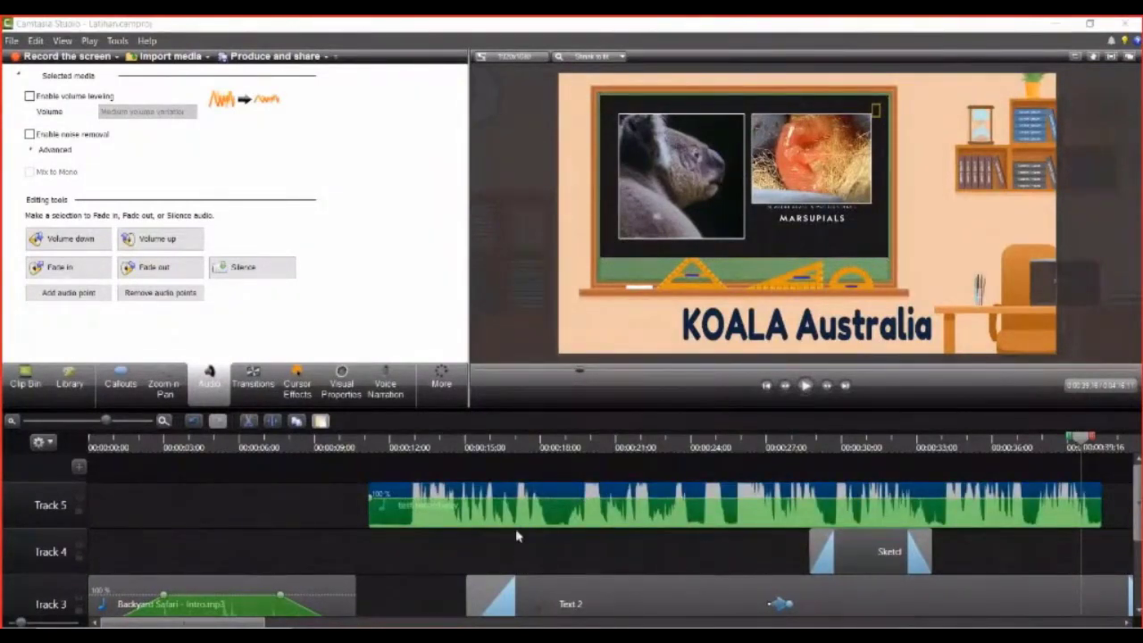
{"action": "scroll", "coordinate": [411, 545], "scroll_direction": "down", "scroll_amount": 3}
{"action": "scroll", "coordinate": [457, 558], "scroll_direction": "down", "scroll_amount": 1}
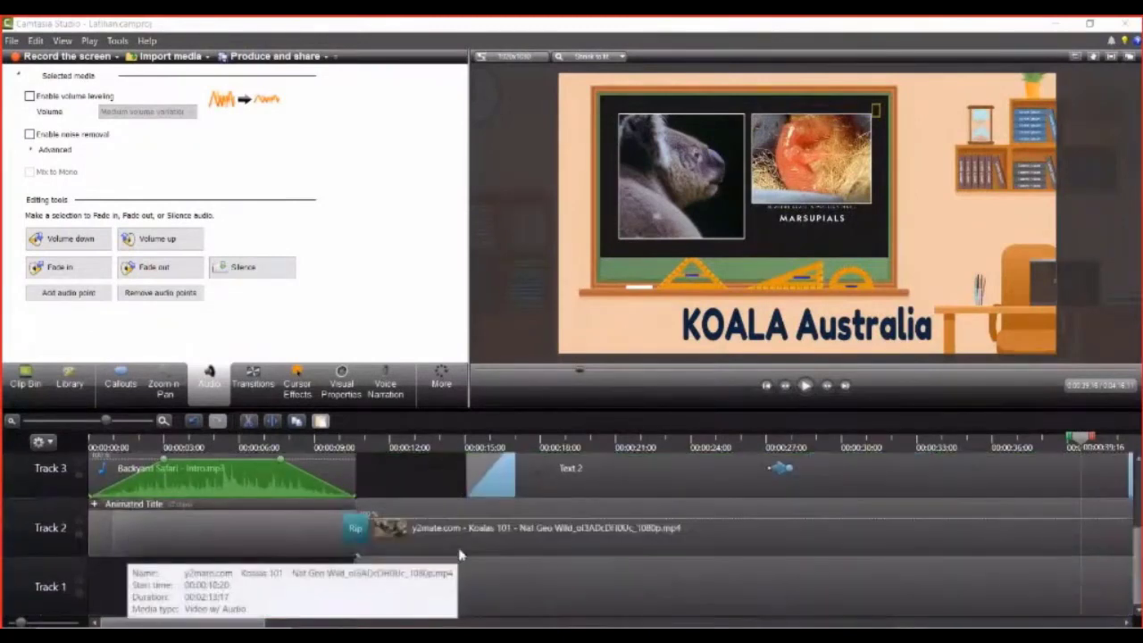
{"action": "scroll", "coordinate": [460, 556], "scroll_direction": "up", "scroll_amount": 4}
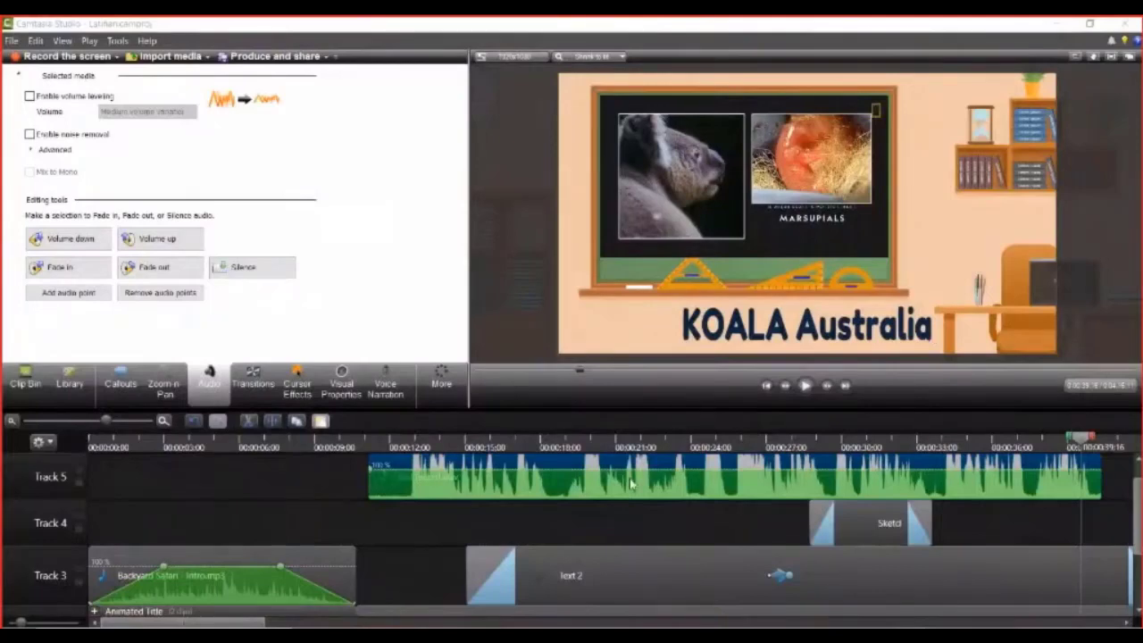
{"action": "scroll", "coordinate": [632, 483], "scroll_direction": "up", "scroll_amount": 1}
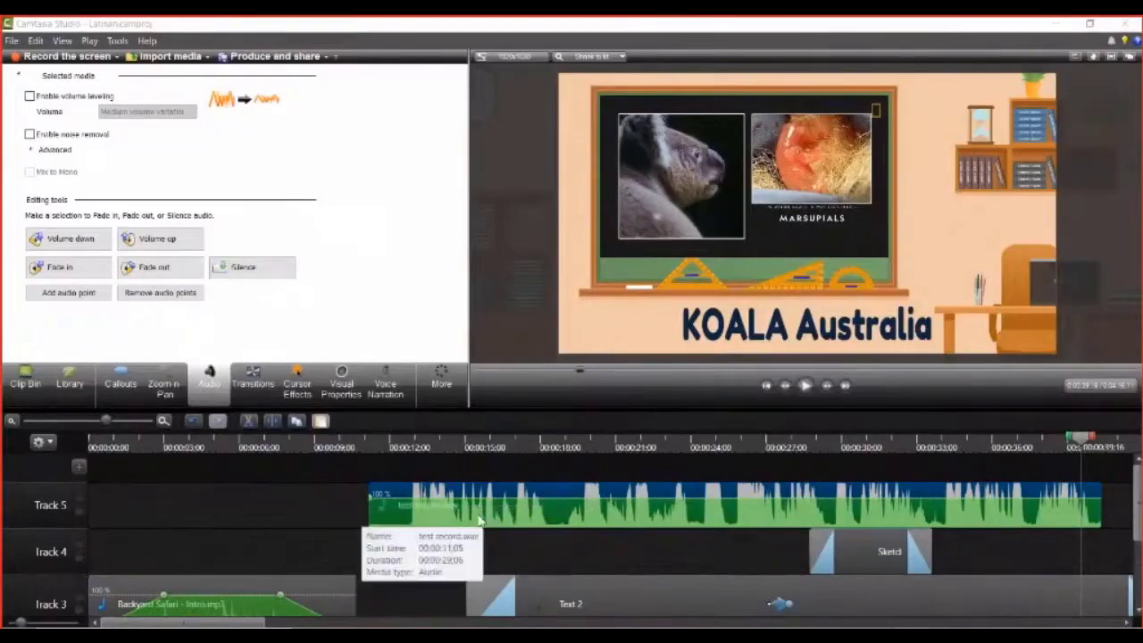
{"action": "key", "text": "Delete"}
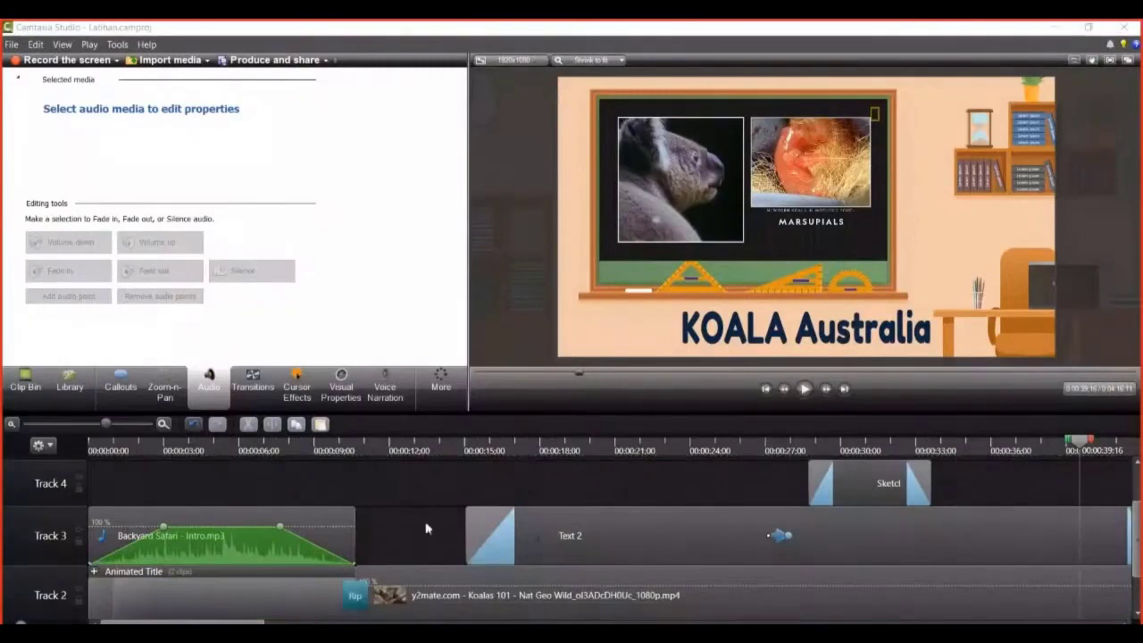
{"action": "scroll", "coordinate": [426, 529], "scroll_direction": "up", "scroll_amount": 2}
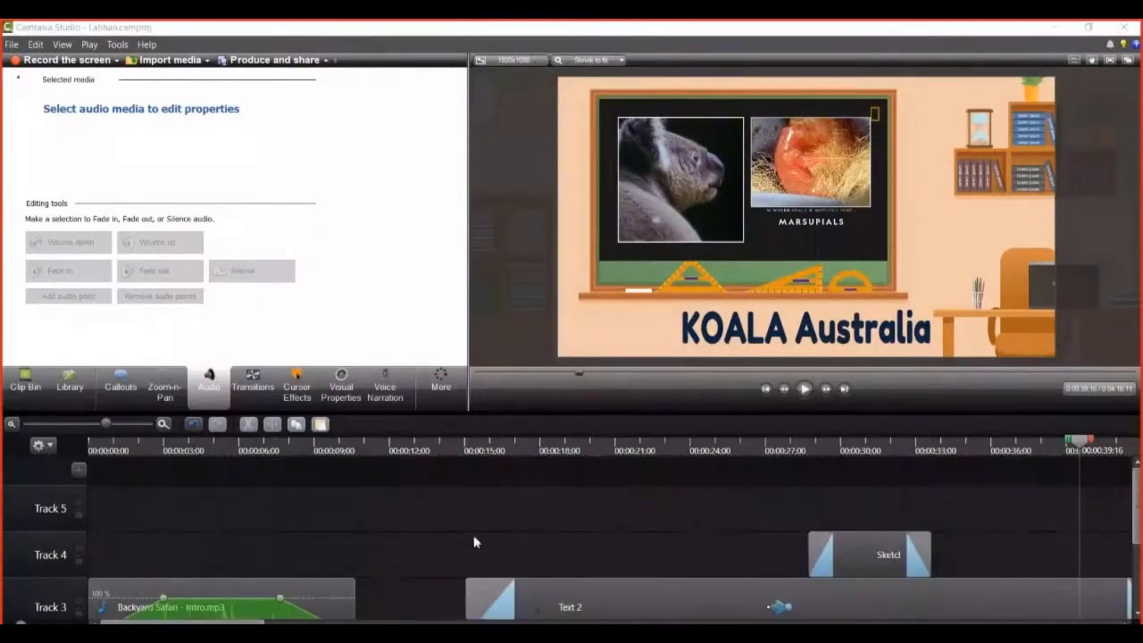
- Raise the audio volume of the Koalas 101 clip on Track 2 by three increments
{"action": "left_click", "coordinate": [441, 384]}
{"action": "left_click", "coordinate": [385, 387]}
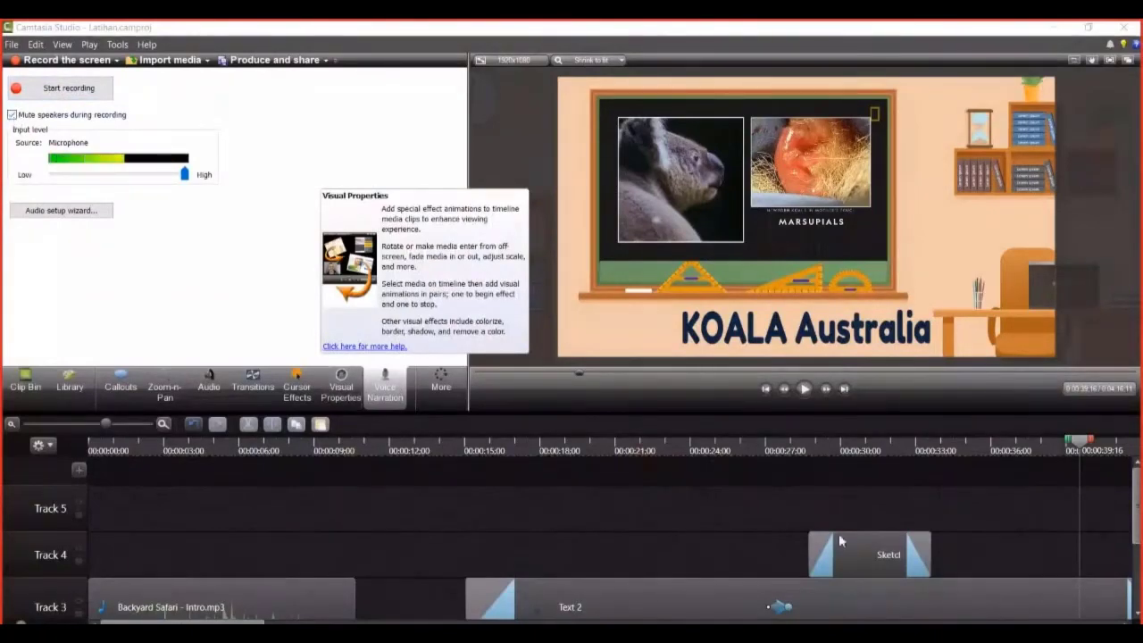
{"action": "scroll", "coordinate": [839, 533], "scroll_direction": "down", "scroll_amount": 3}
{"action": "left_click", "coordinate": [511, 533]}
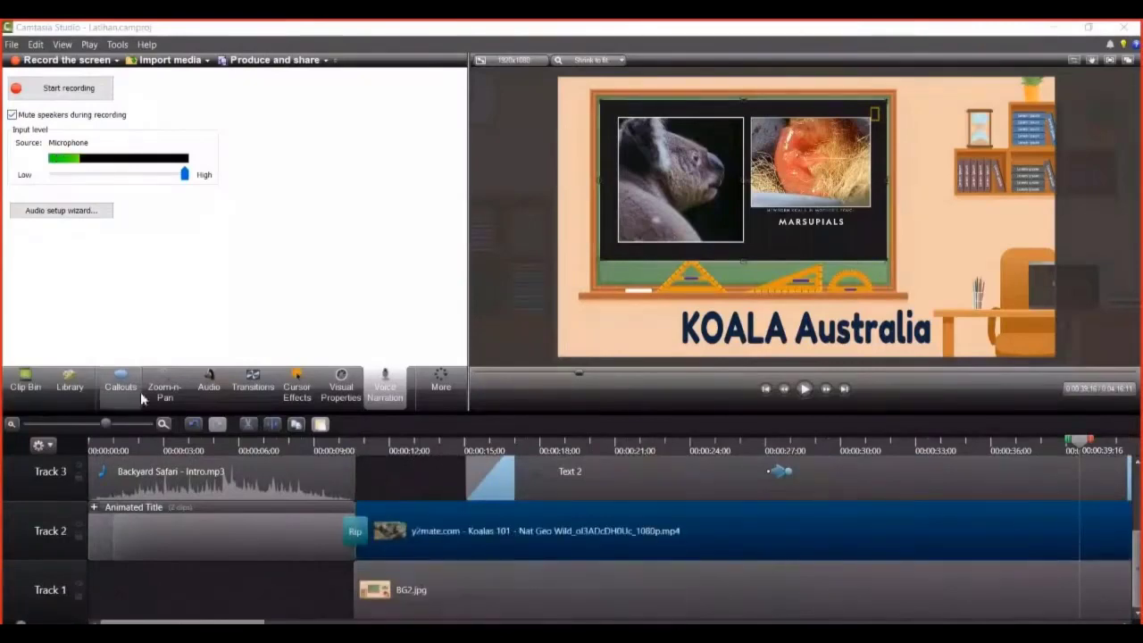
{"action": "left_click", "coordinate": [210, 388]}
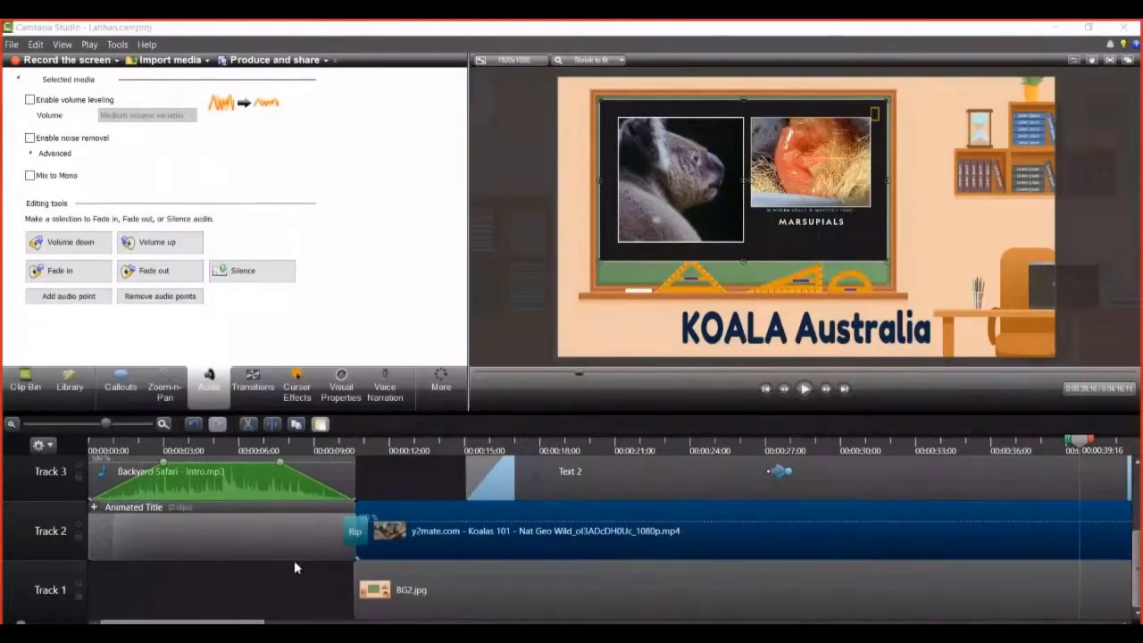
{"action": "left_click", "coordinate": [174, 243]}
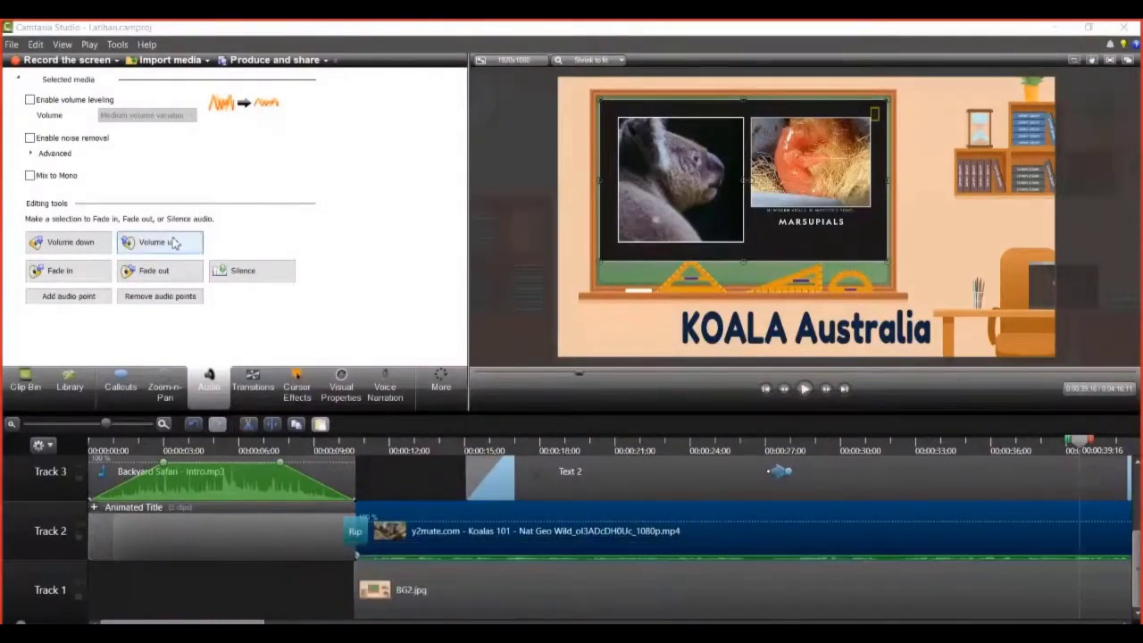
{"action": "left_click", "coordinate": [174, 243]}
{"action": "left_click", "coordinate": [175, 243]}
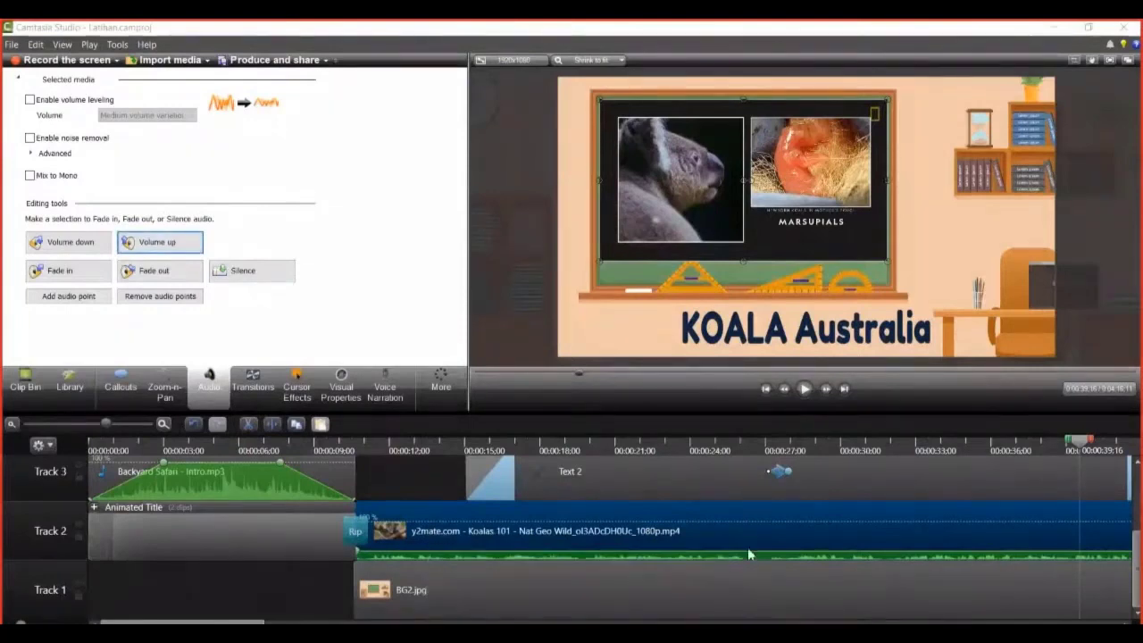
- Review the visual properties, narration, clip bin, zoom and transition options, checking the koala clip at about 0:00:14 and 0:00:19
{"action": "left_click_drag", "start_coordinate": [1090, 449], "coordinate": [554, 447]}
{"action": "left_click", "coordinate": [445, 453]}
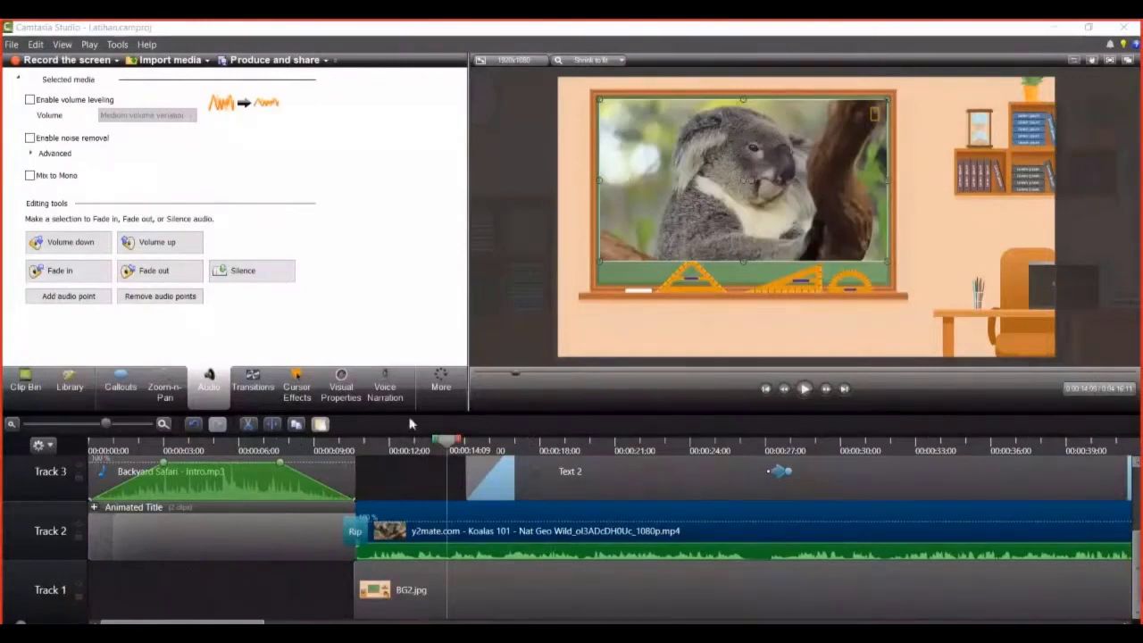
{"action": "left_click", "coordinate": [308, 393]}
{"action": "left_click", "coordinate": [342, 393]}
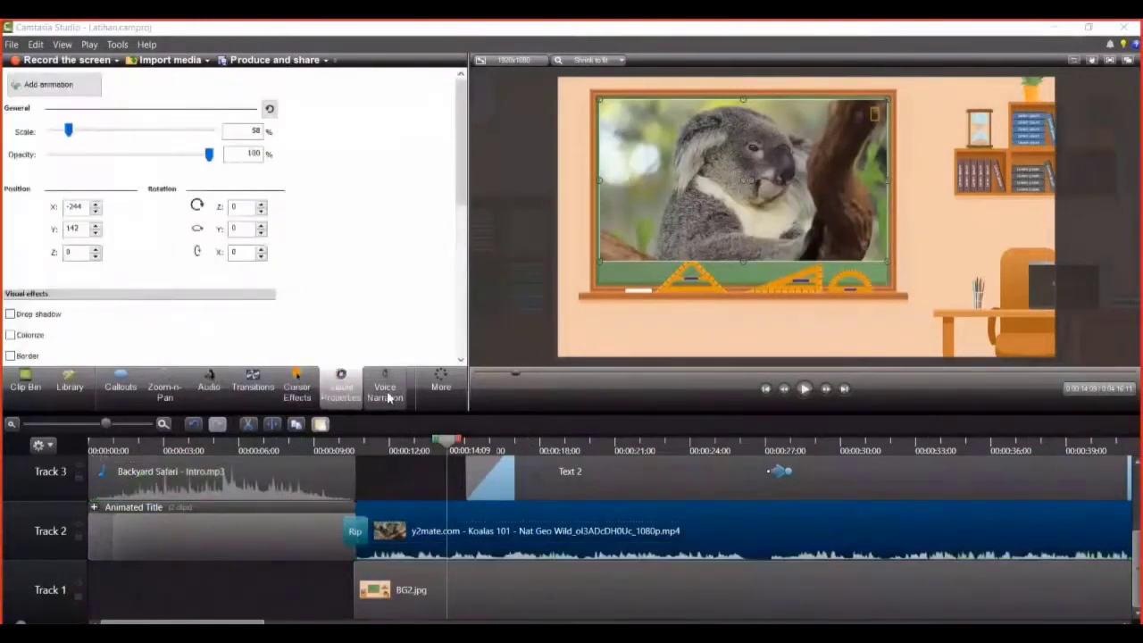
{"action": "left_click", "coordinate": [389, 396]}
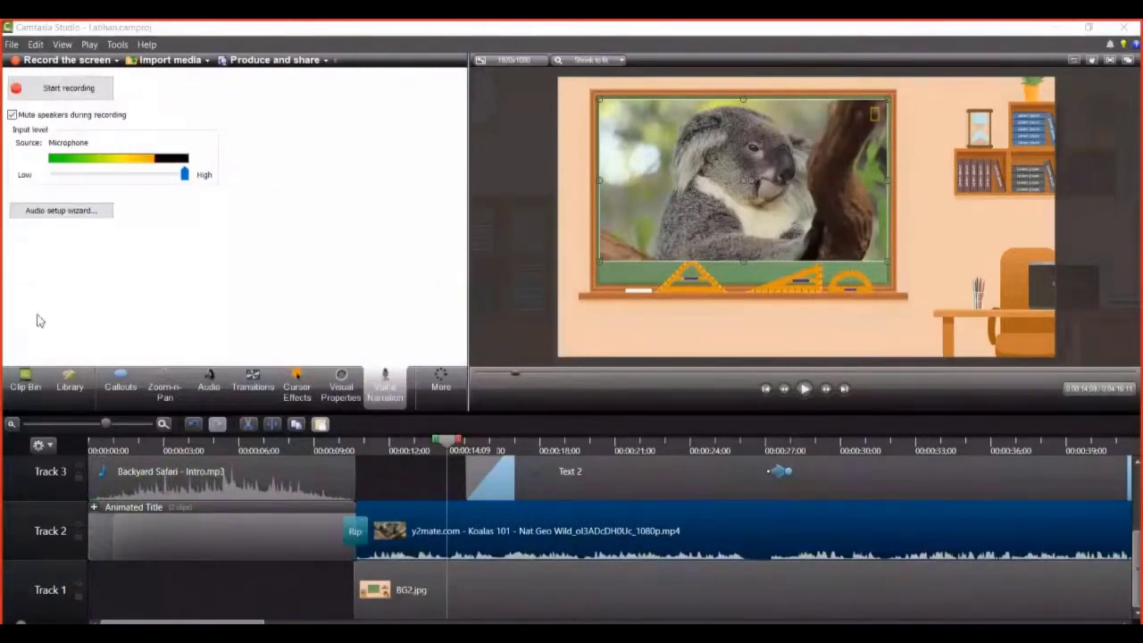
{"action": "left_click", "coordinate": [21, 390]}
{"action": "scroll", "coordinate": [295, 300], "scroll_direction": "down", "scroll_amount": 2}
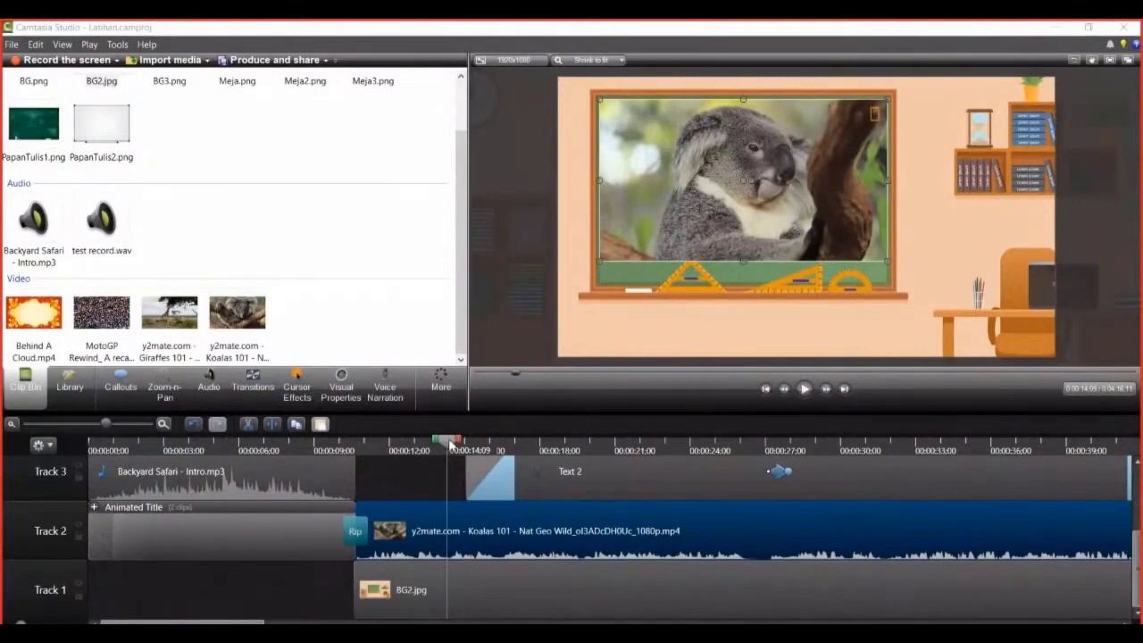
{"action": "left_click", "coordinate": [70, 388]}
{"action": "left_click", "coordinate": [174, 396]}
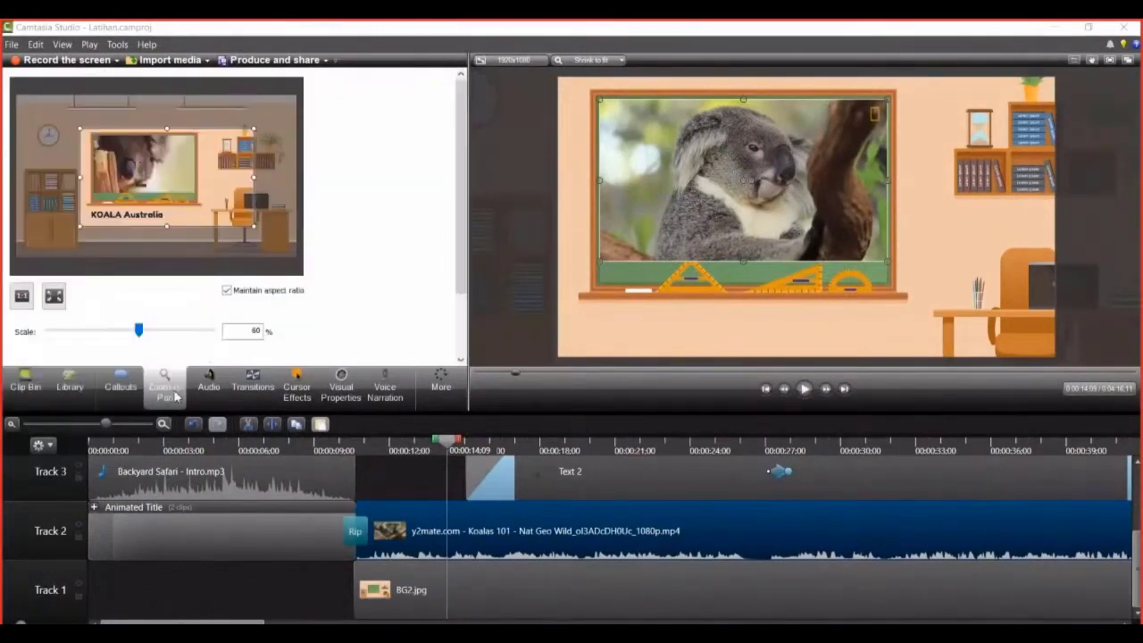
{"action": "left_click", "coordinate": [206, 393]}
{"action": "left_click", "coordinate": [246, 397]}
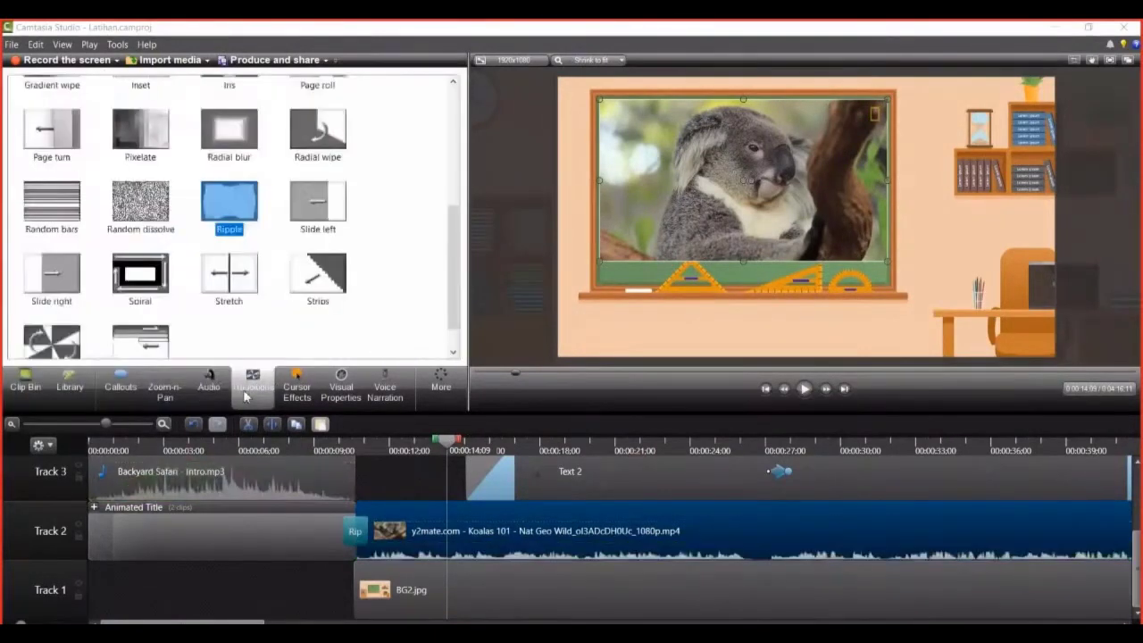
{"action": "left_click_drag", "start_coordinate": [456, 299], "coordinate": [456, 190]}
{"action": "left_click", "coordinate": [577, 449]}
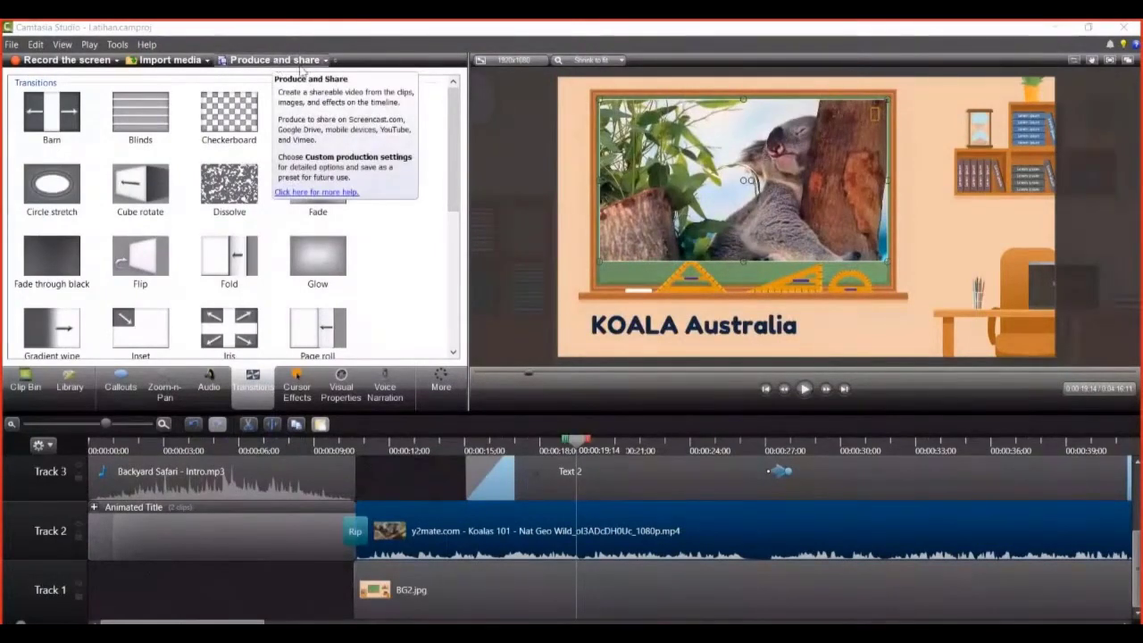
- Start producing the video with the MP4 only (up to 1080p) preset, named Latihan, in the Tutorial folder
{"action": "left_click", "coordinate": [300, 70]}
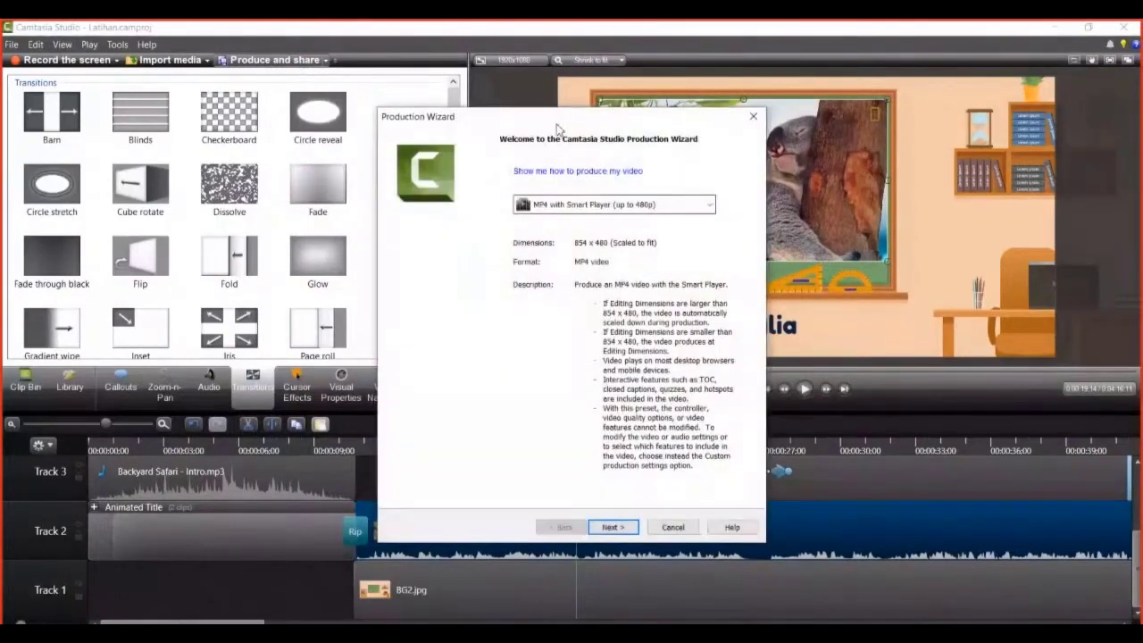
{"action": "left_click", "coordinate": [651, 206]}
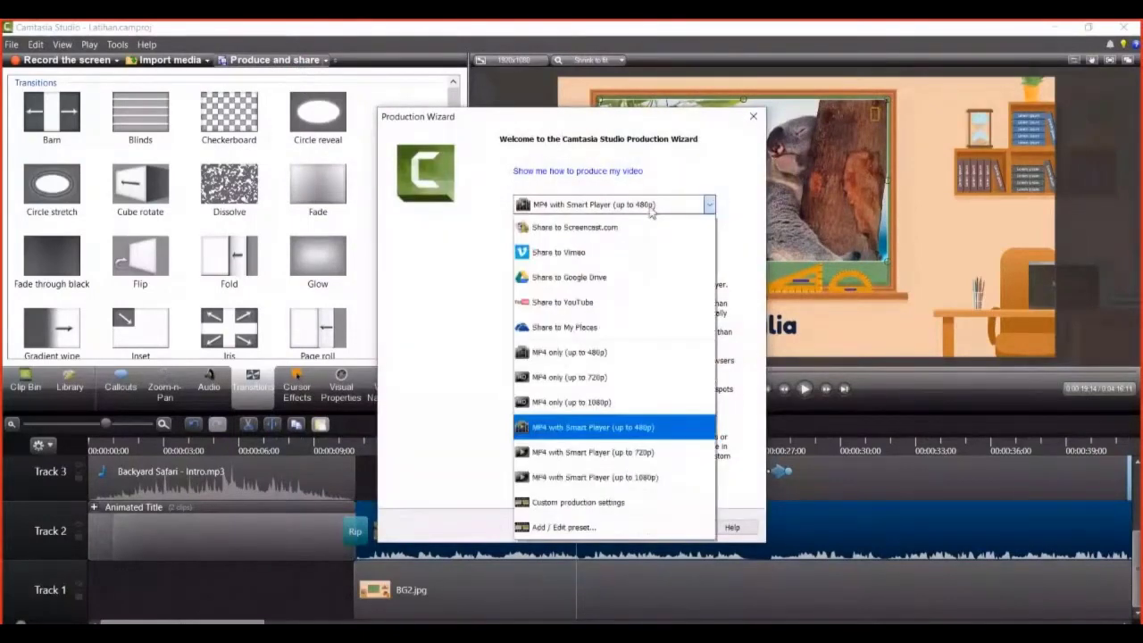
{"action": "left_click", "coordinate": [622, 402]}
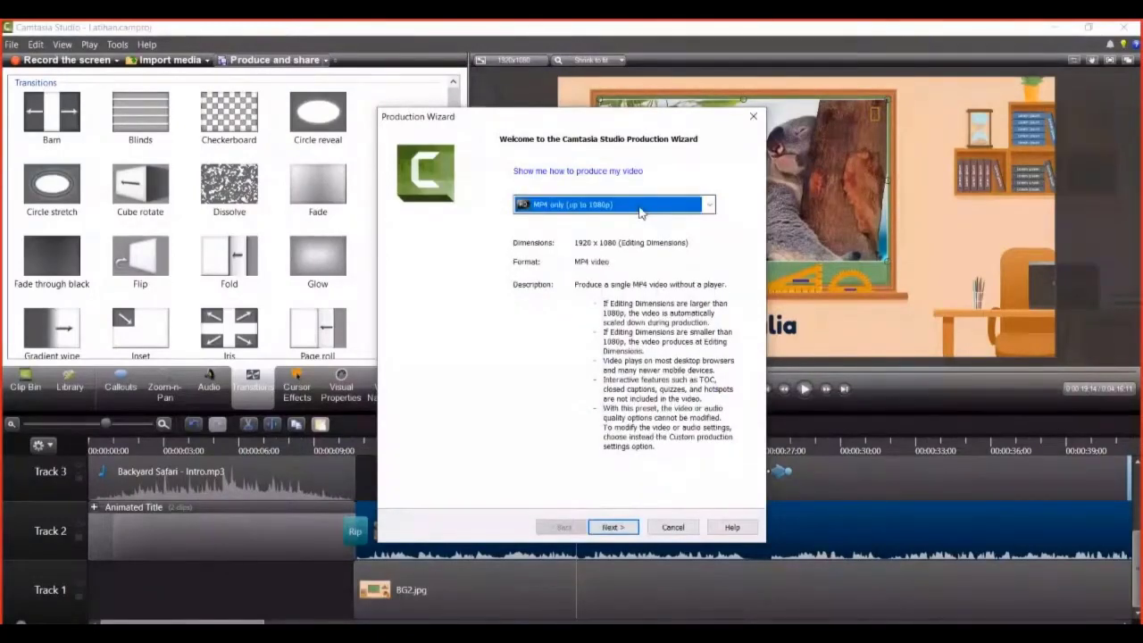
{"action": "left_click", "coordinate": [639, 212]}
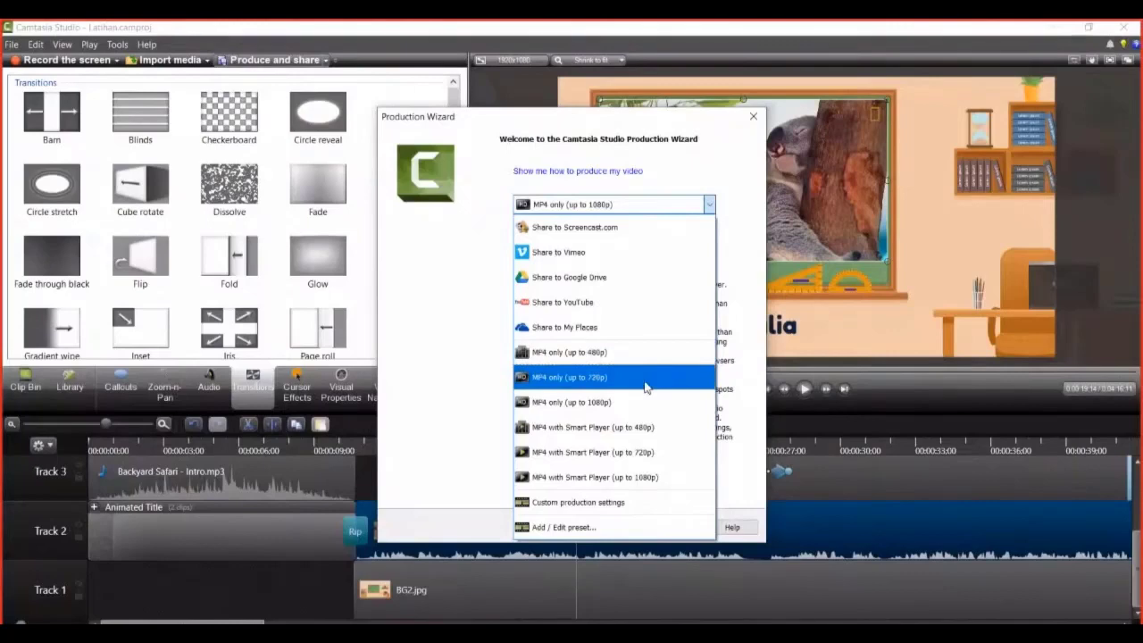
{"action": "left_click", "coordinate": [625, 402]}
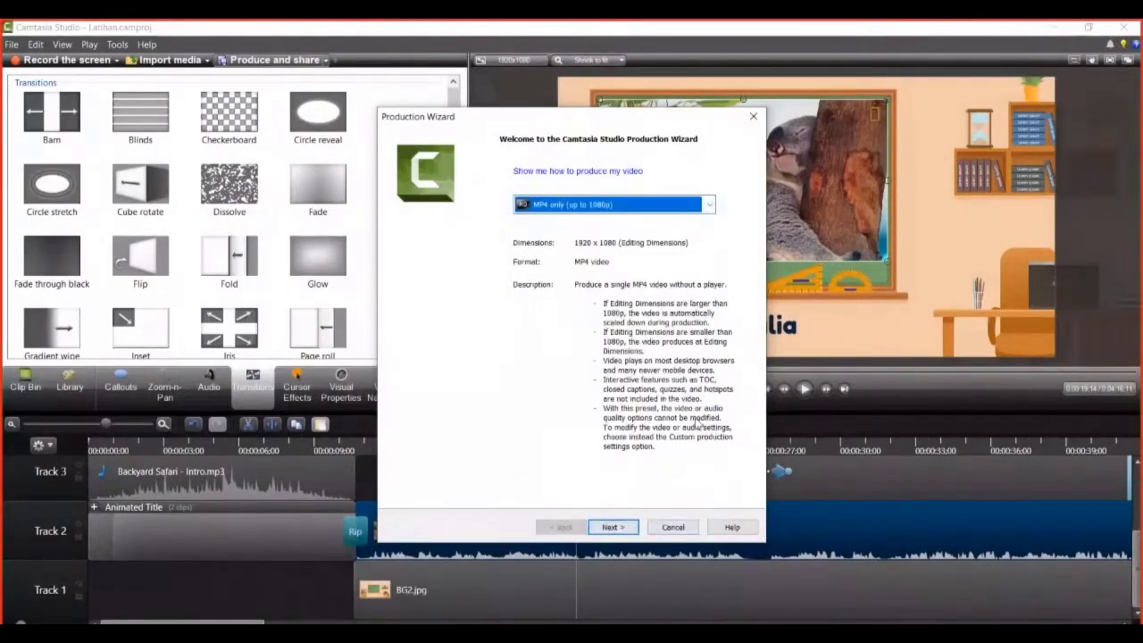
{"action": "left_click", "coordinate": [612, 527]}
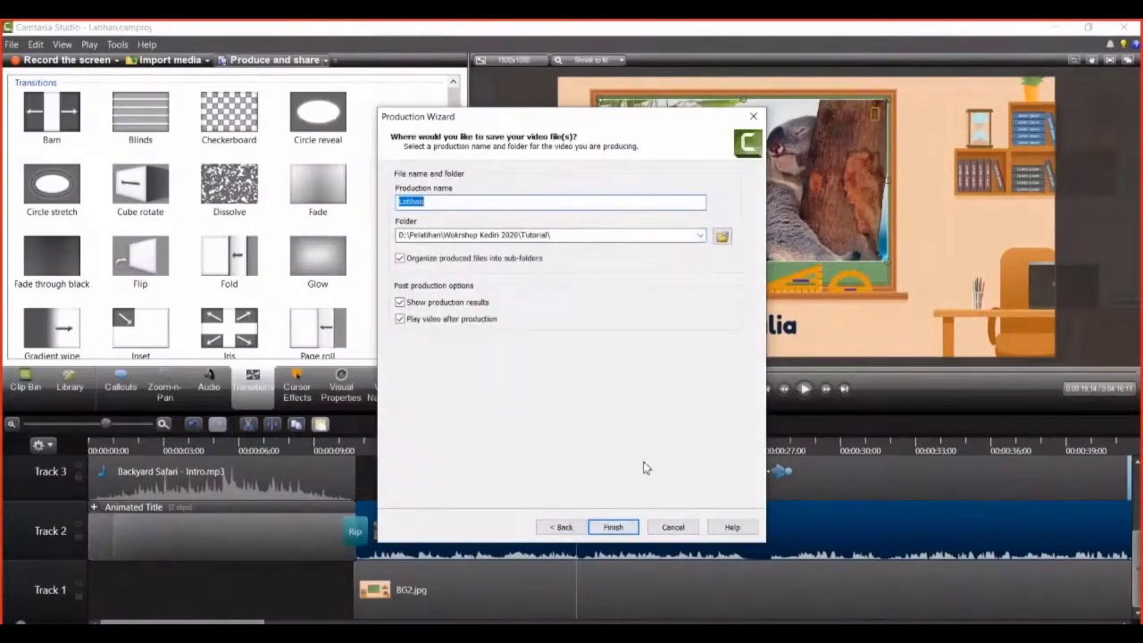
{"action": "left_click", "coordinate": [613, 527]}
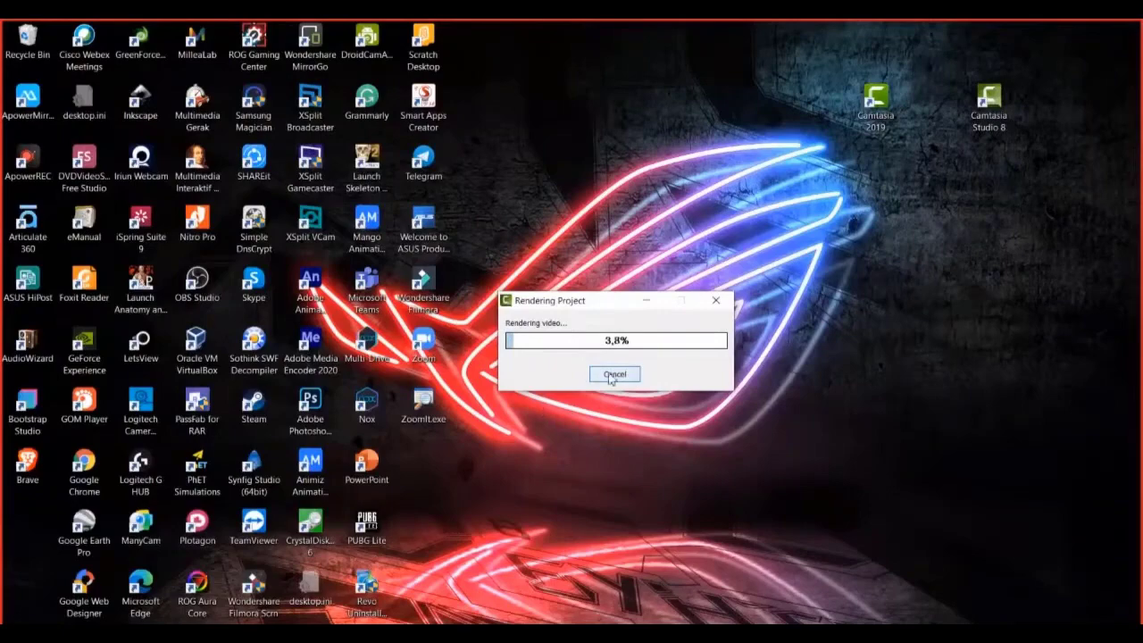
- Cancel the video rendering and close the Production Wizard without producing the file
{"action": "left_click", "coordinate": [613, 375]}
{"action": "left_click", "coordinate": [613, 382]}
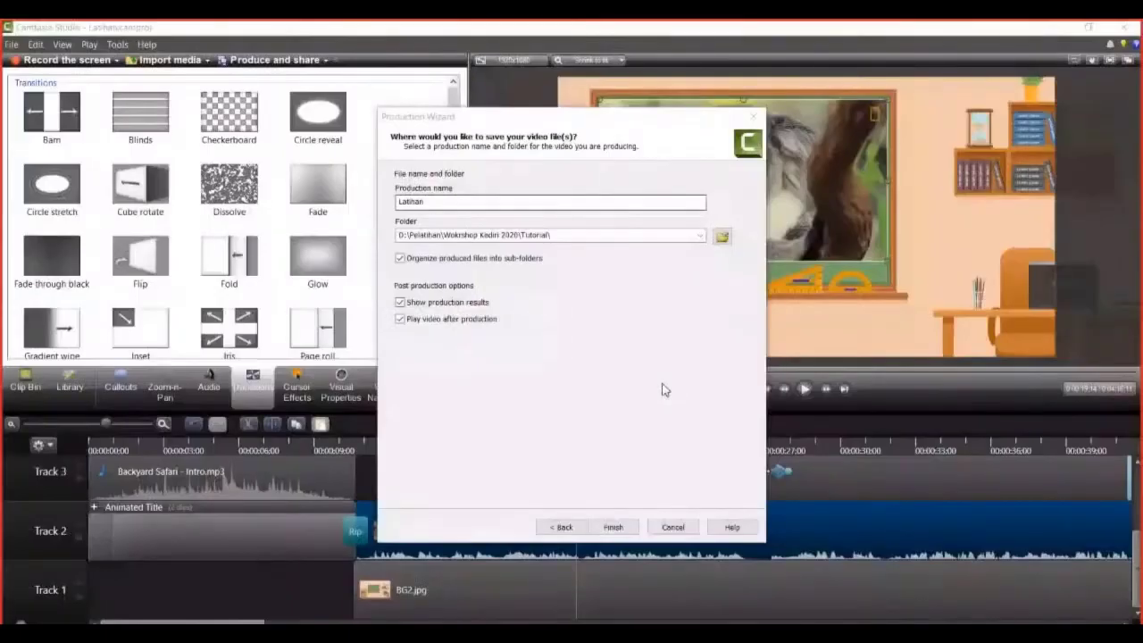
{"action": "left_click", "coordinate": [670, 526]}
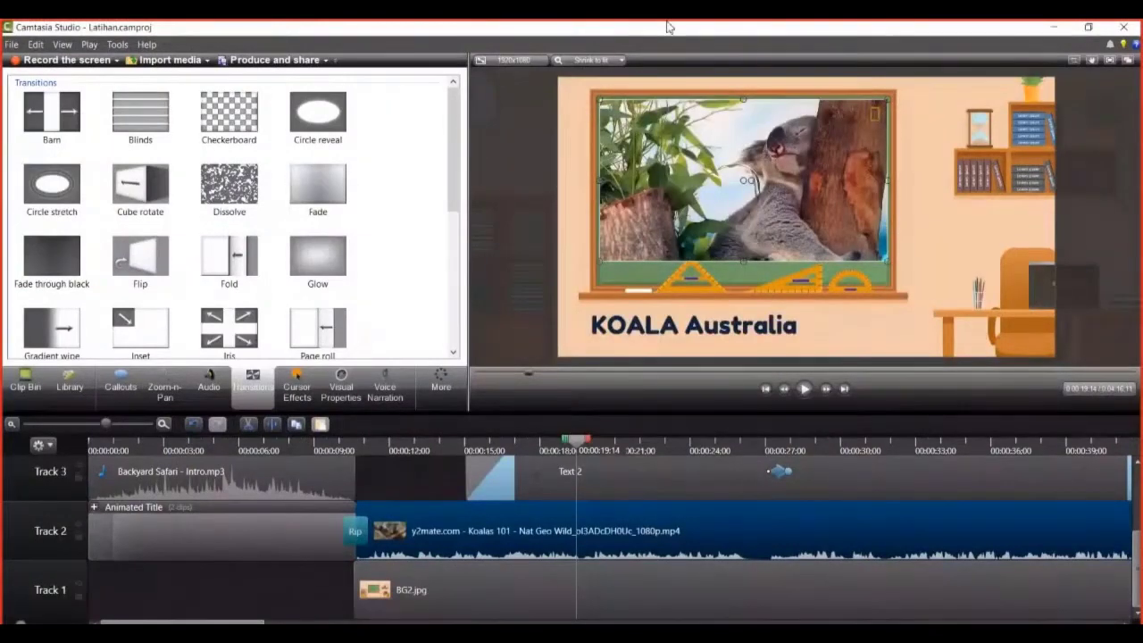
- Review the transition from the animated title into the koala clip and the clip's opening, between about 0:00:10 and 0:00:14
{"action": "left_click", "coordinate": [355, 450]}
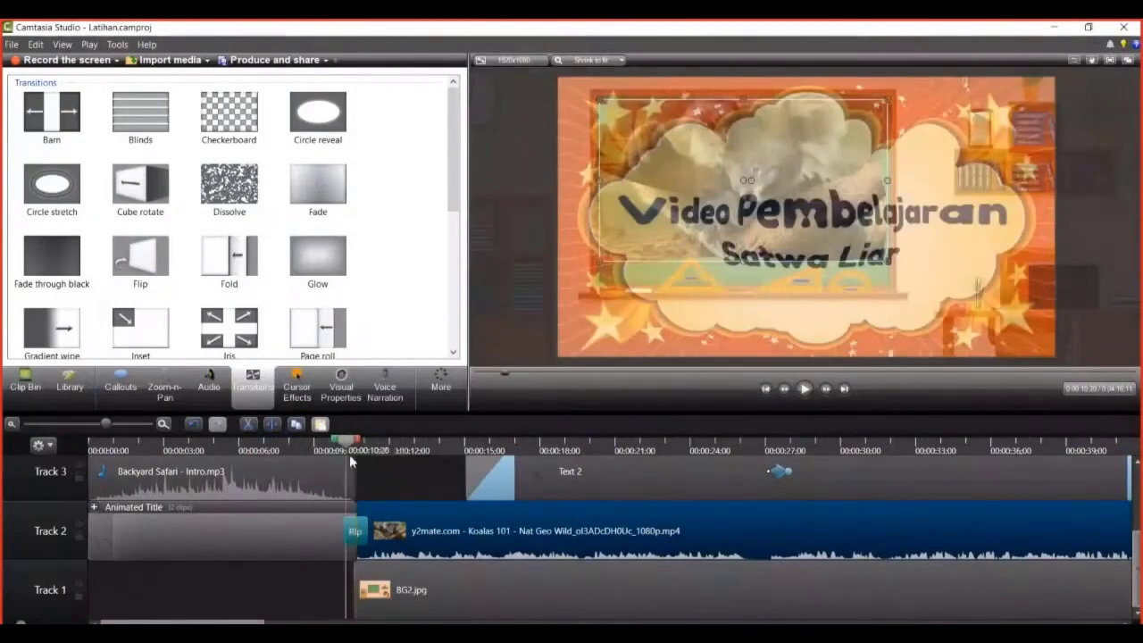
{"action": "left_click", "coordinate": [370, 456]}
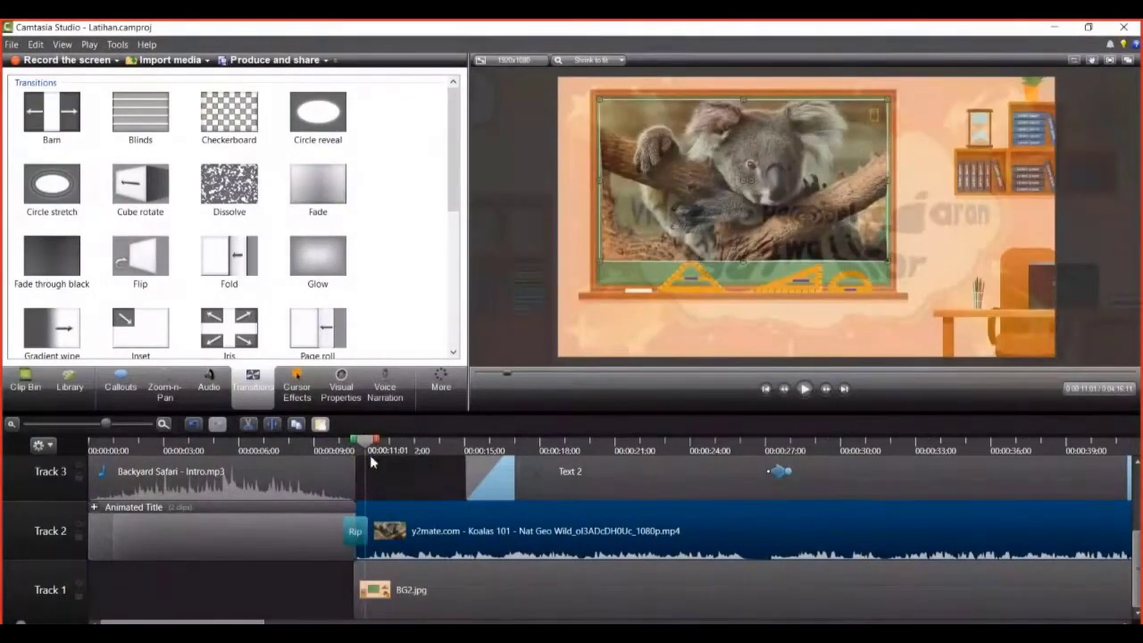
{"action": "left_click", "coordinate": [423, 451]}
{"action": "left_click", "coordinate": [462, 458]}
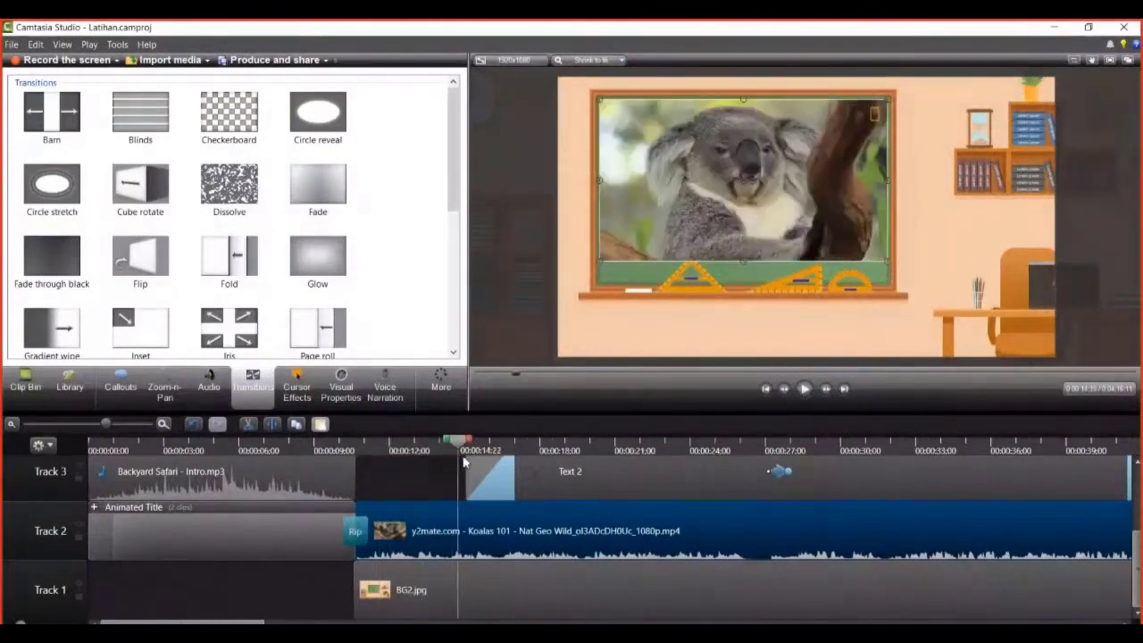
{"action": "left_click", "coordinate": [433, 460]}
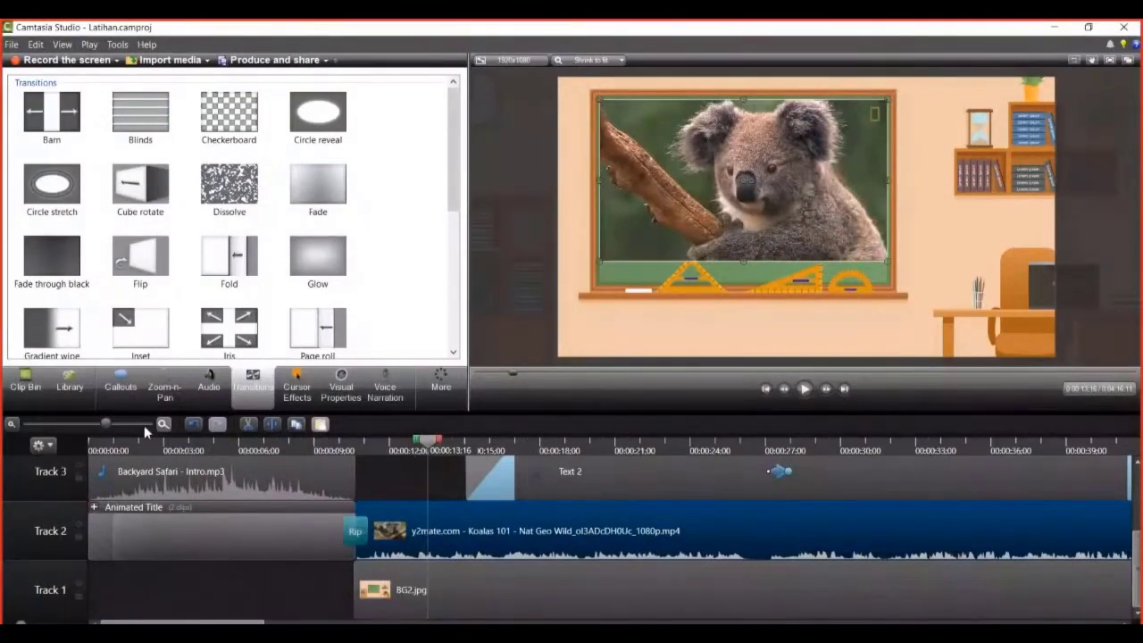
- Examine the changeover from the koala clip to the giraffe clip and check the giraffe footage at about 0:02:57 and 0:03:25
{"action": "left_click_drag", "start_coordinate": [107, 426], "coordinate": [77, 424]}
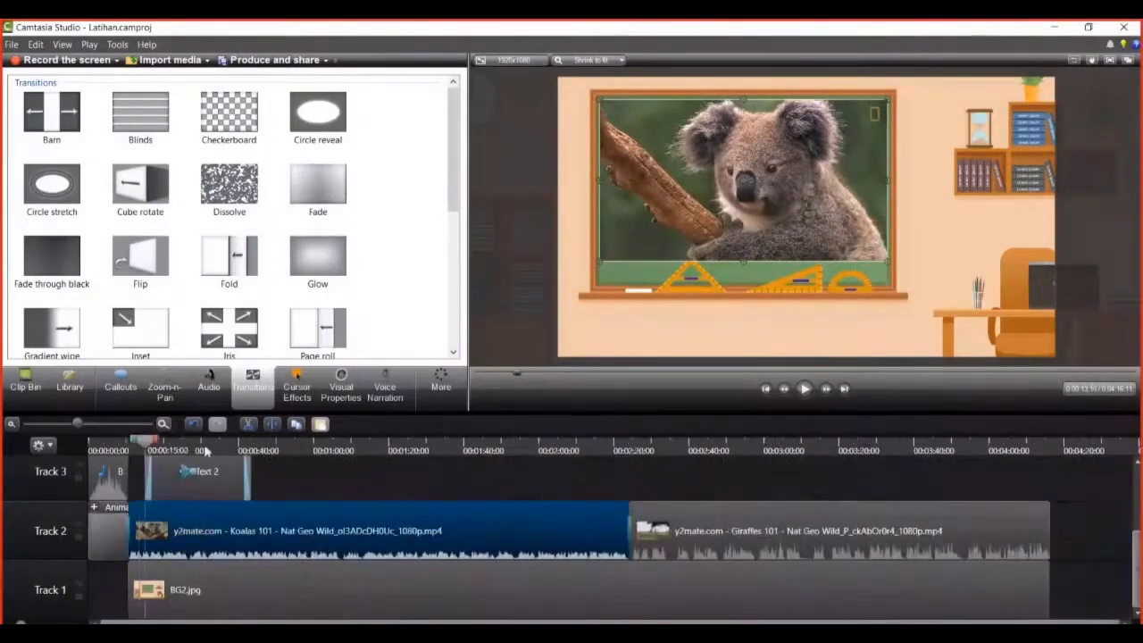
{"action": "left_click", "coordinate": [758, 467]}
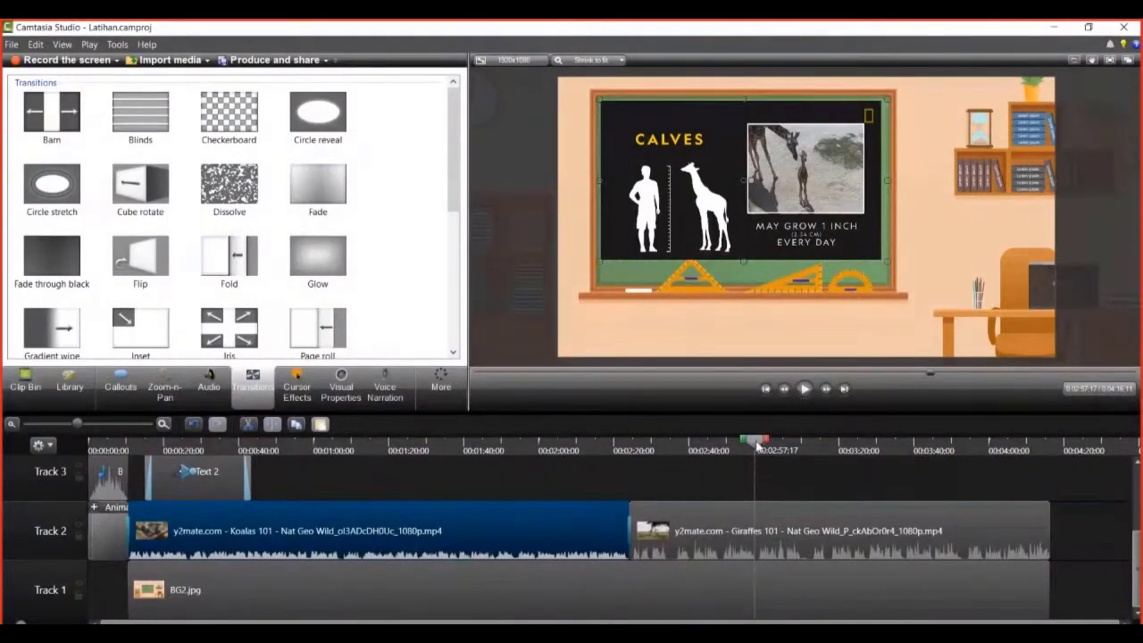
{"action": "left_click_drag", "start_coordinate": [756, 445], "coordinate": [632, 445]}
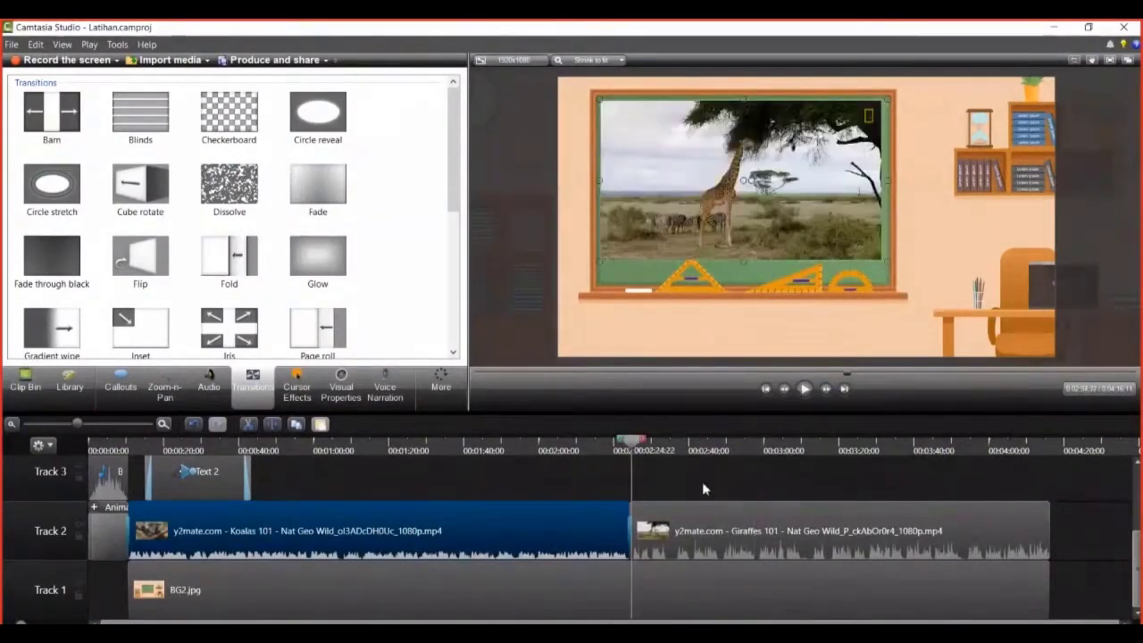
{"action": "left_click", "coordinate": [570, 460]}
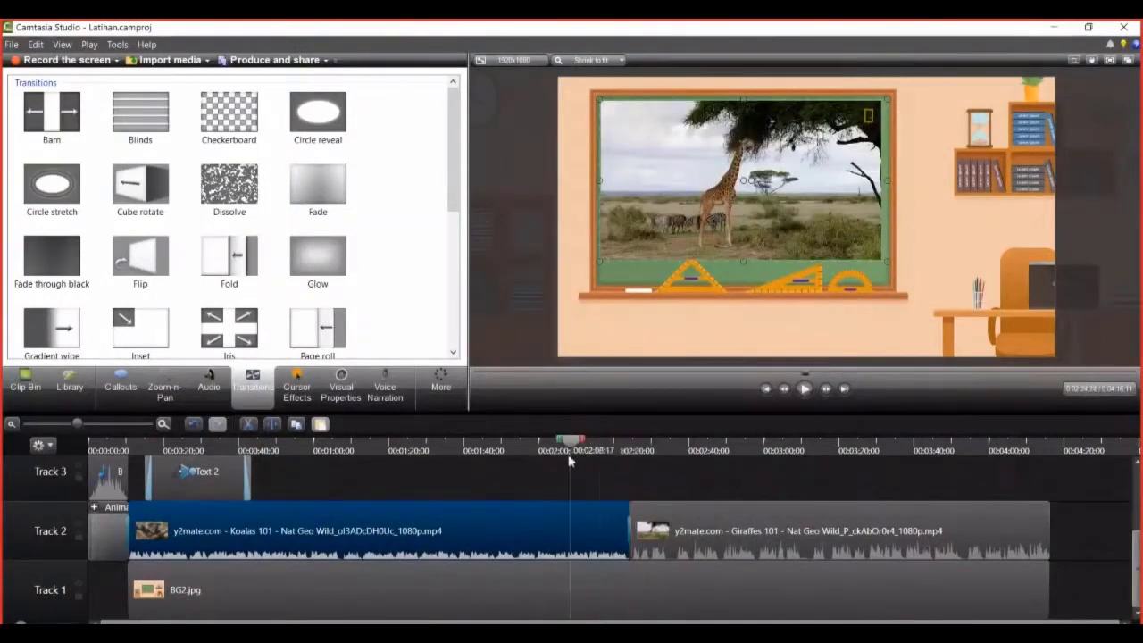
{"action": "left_click_drag", "start_coordinate": [570, 460], "coordinate": [859, 459]}
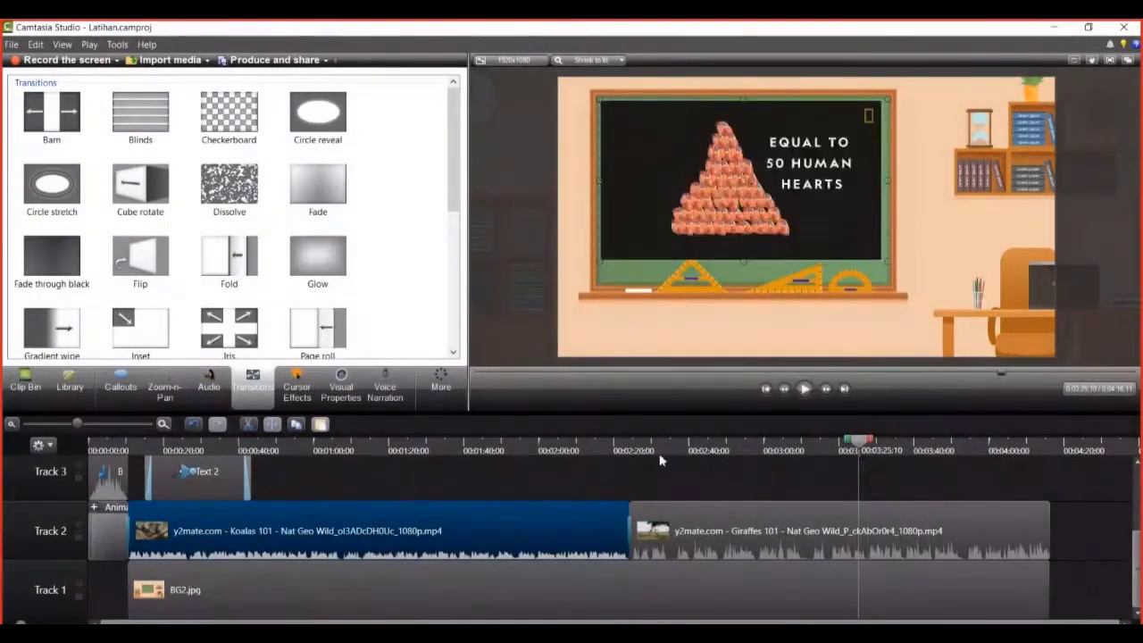